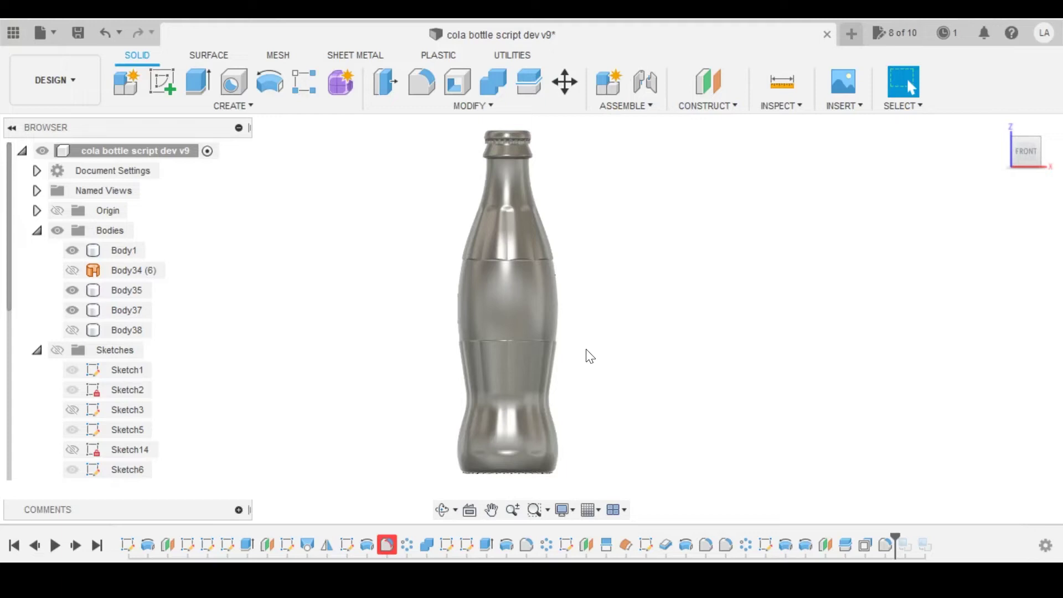
- Examine the finished cola bottle model at an angle, close up and from the front
shift+middle_drag(586, 354, 602, 382)
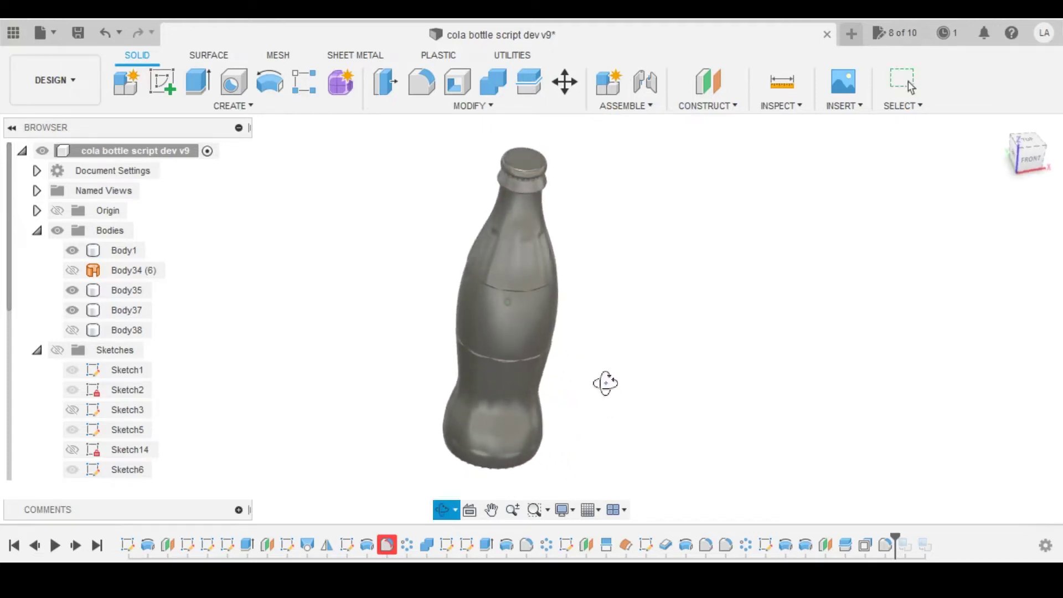
scroll(519, 277, up, 5)
shift+middle_drag(530, 300, 524, 270)
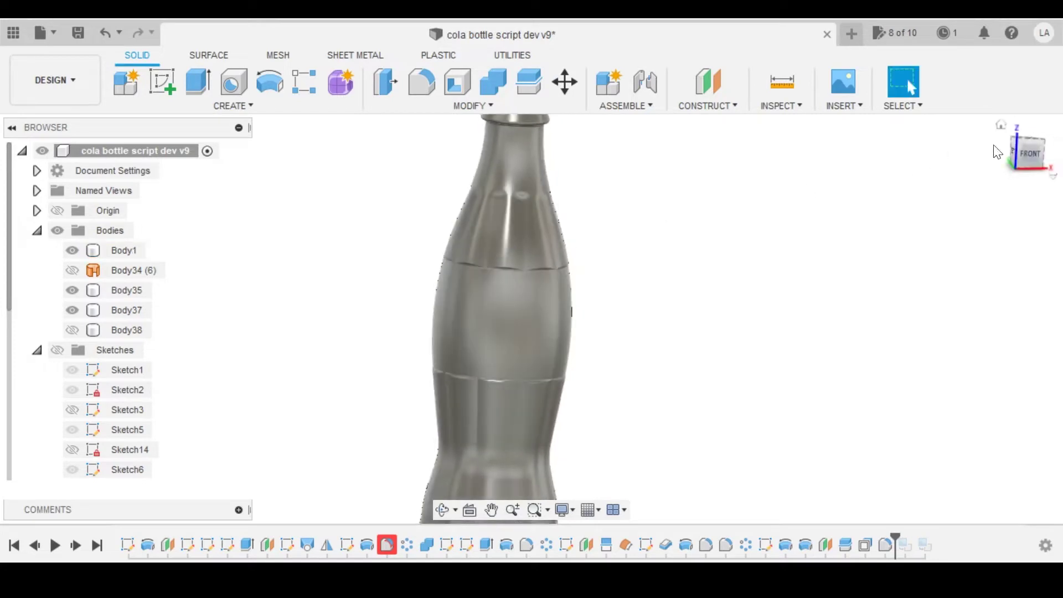
click(1030, 158)
click(552, 310)
middle_drag(552, 319, 574, 318)
key(Escape)
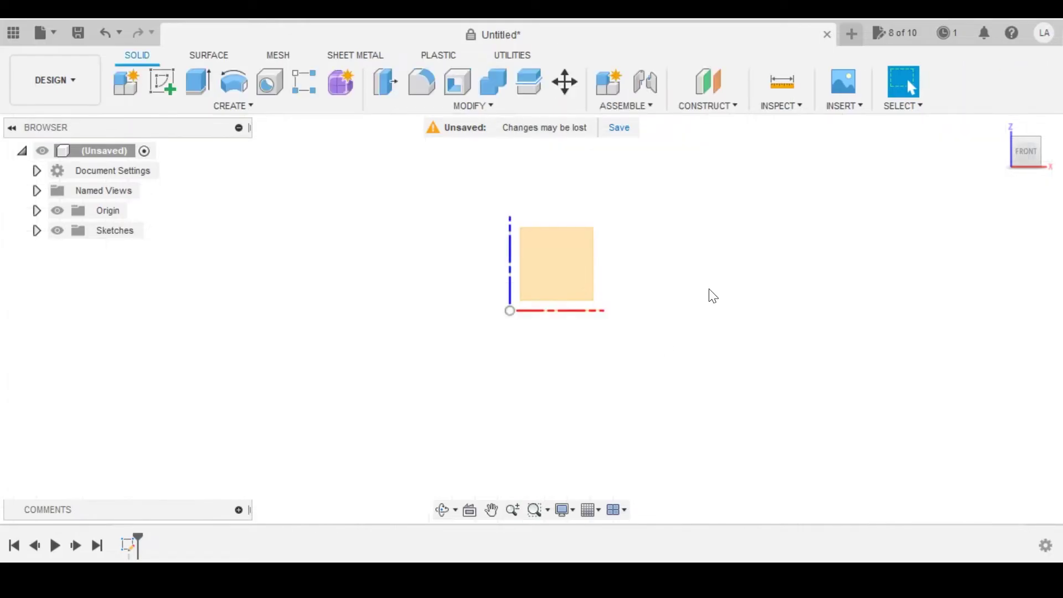
- Start a sketch on the front plane and draw a vertical line, a horizontal top line and a tangent corner arc
mouse_move(709, 289)
middle_down()
mouse_move(651, 288)
mouse_move(670, 260)
mouse_move(608, 295)
middle_up()
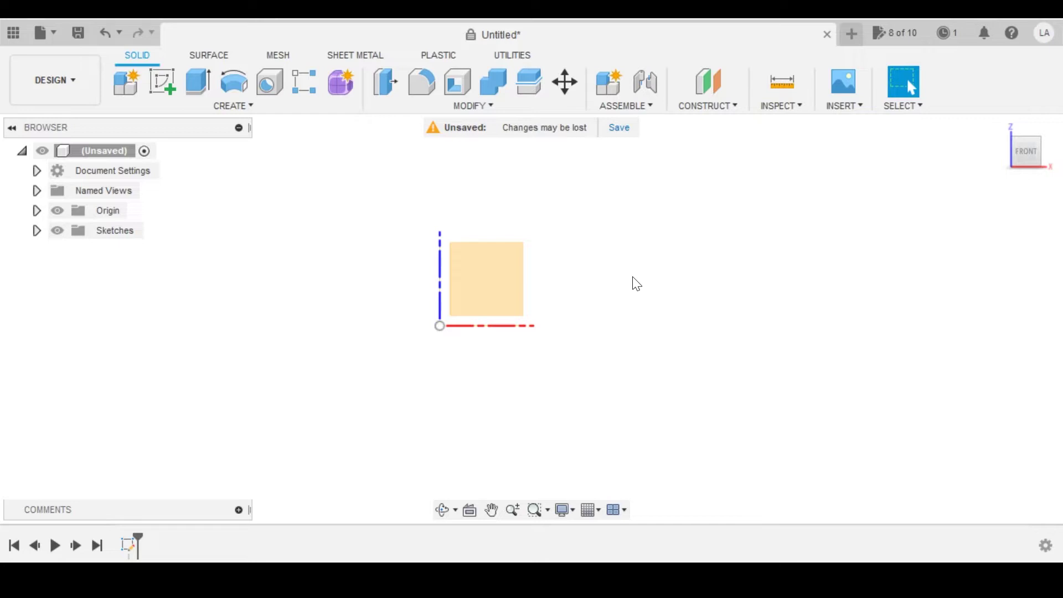
scroll(512, 288, down, 2)
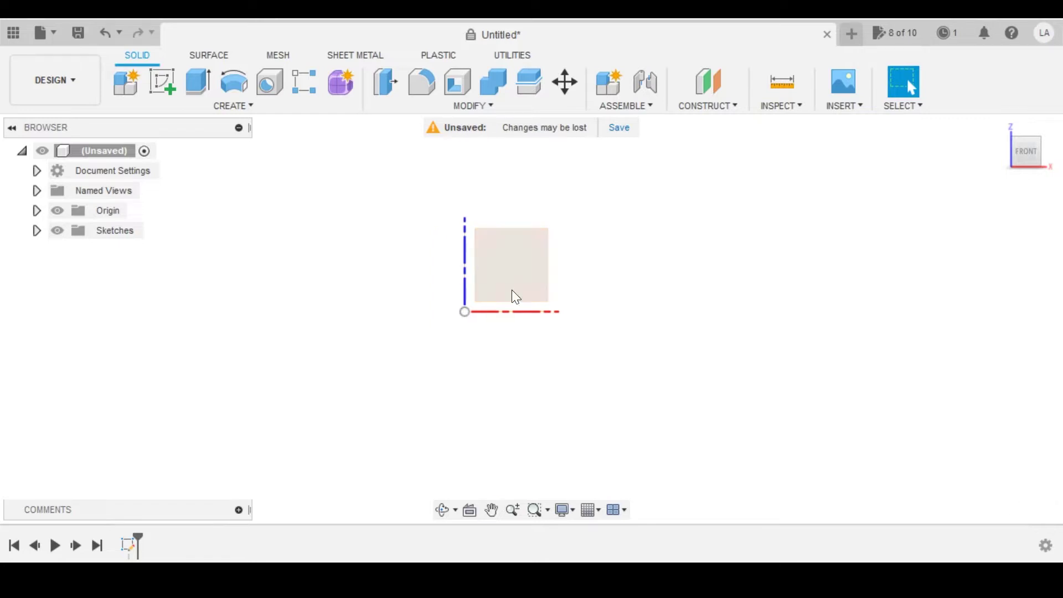
click(512, 290)
click(126, 82)
click(467, 268)
click(467, 212)
click(542, 212)
scroll(542, 211, up, 2)
drag(542, 211, 560, 222)
key(Escape)
scroll(523, 242, up, 3)
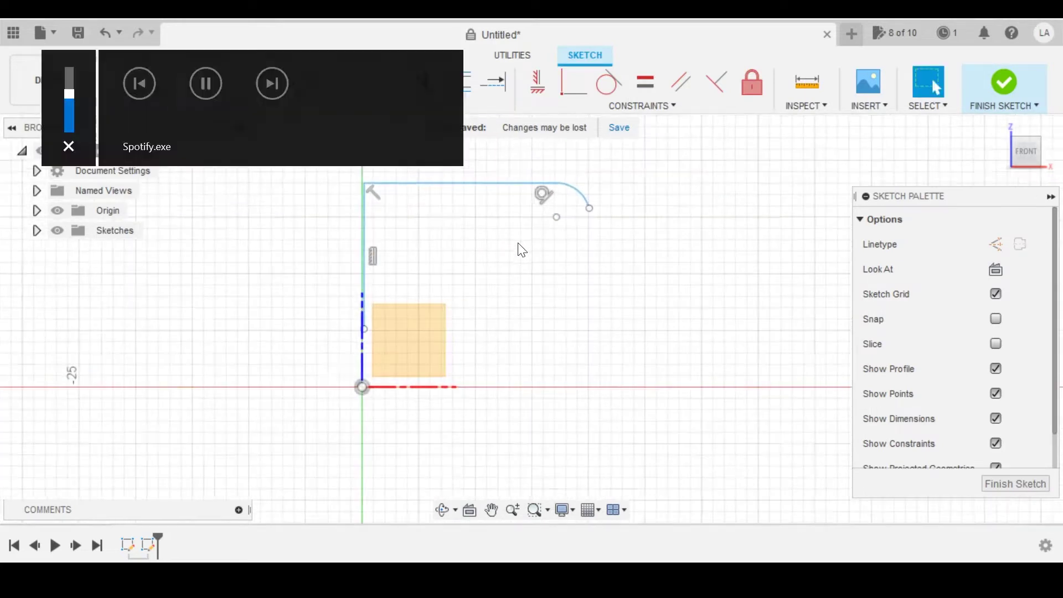
- Align the vertical line with the origin and set the corner arc's radius to 1.3 mm
middle_drag(518, 243, 499, 269)
click(573, 81)
click(341, 289)
click(341, 412)
click(306, 83)
click(556, 216)
text(1.3)
key(Return)
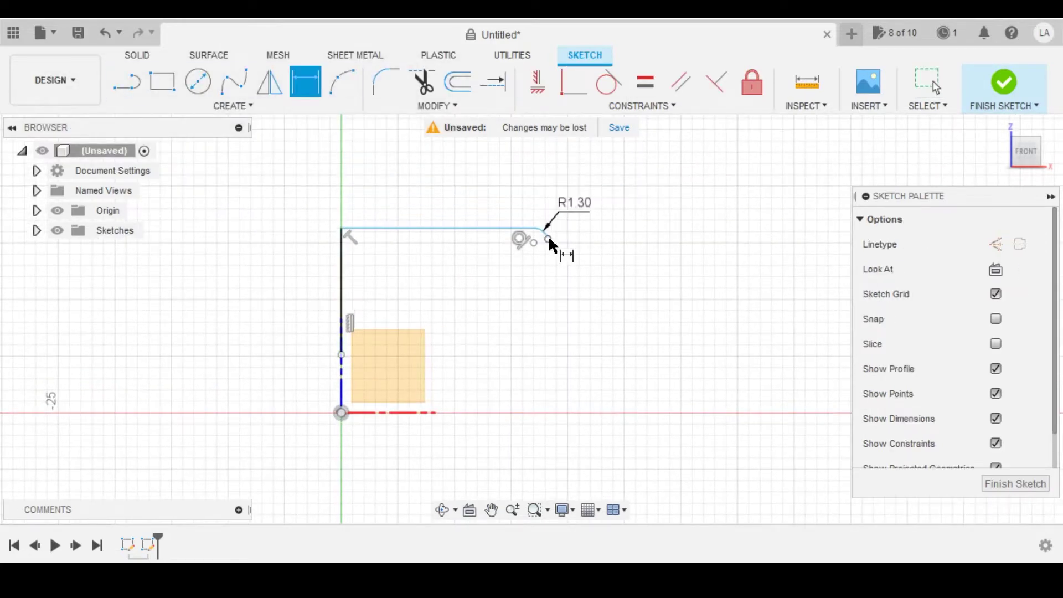
- Convert the vertical line to a centerline and set the corner arc endpoint's diameter about it to 27 mm
click(1019, 244)
click(548, 235)
click(341, 271)
click(395, 172)
text(27)
key(Return)
- Draw a small outward-bulging arc below the corner with a construction line from its centre, and set its outer diameter to 29 mm
click(342, 82)
click(496, 240)
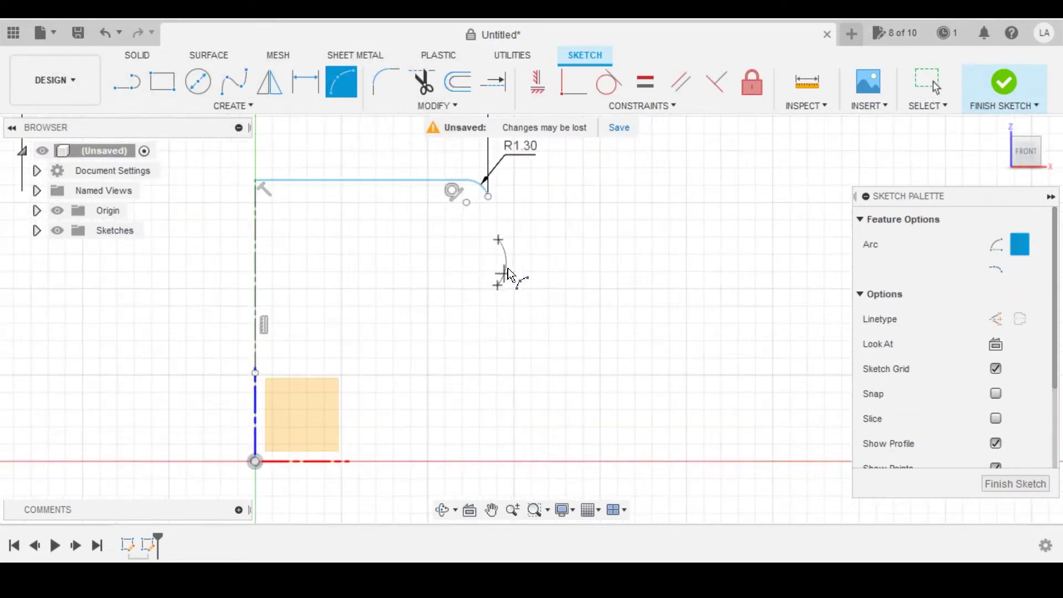
click(127, 82)
click(306, 82)
click(513, 259)
click(197, 265)
click(272, 223)
text(29)
key(Return)
- Connect the corner arc to the bulge with a tangent three-point arc and trim the bulge's excess upper part
click(342, 82)
click(483, 177)
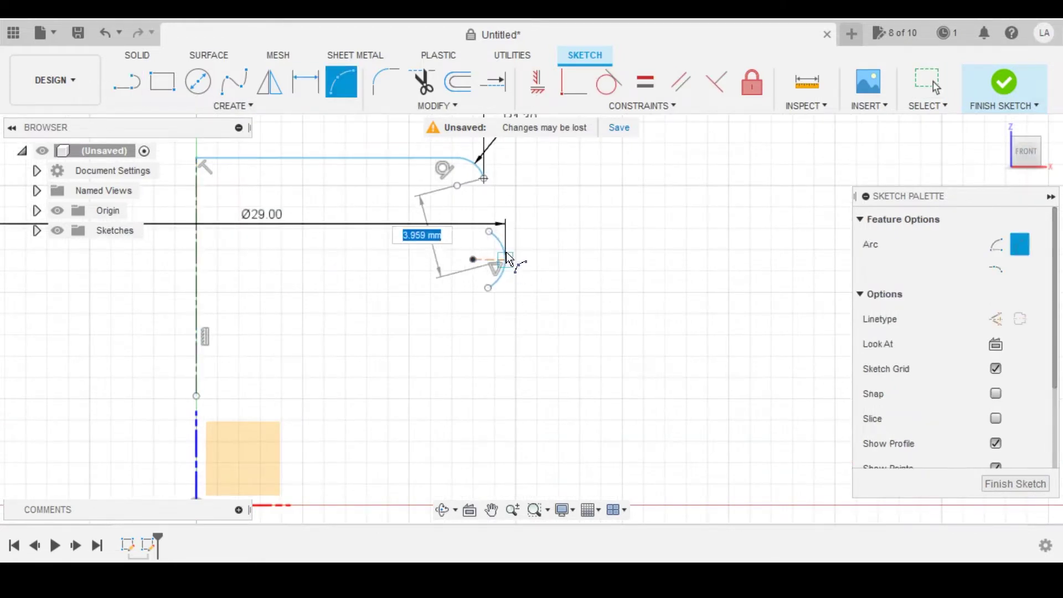
click(512, 259)
click(509, 219)
scroll(516, 230, up, 3)
click(608, 82)
key(Escape)
click(423, 82)
click(476, 339)
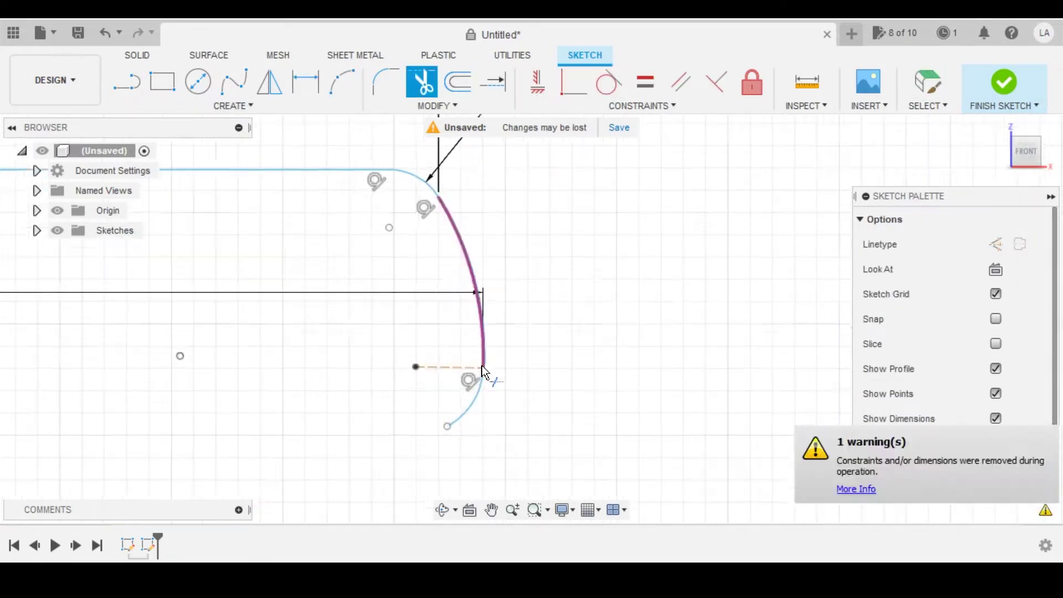
- Set the radius of the arc between the corner and the bulge to 11.5 mm
click(305, 82)
click(463, 257)
click(493, 219)
text(5)
key(Return)
double_click(488, 236)
text(11.5)
key(Return)
- Make the bulge's construction line horizontal and set its distance below the top line to 4 mm
click(306, 82)
click(455, 312)
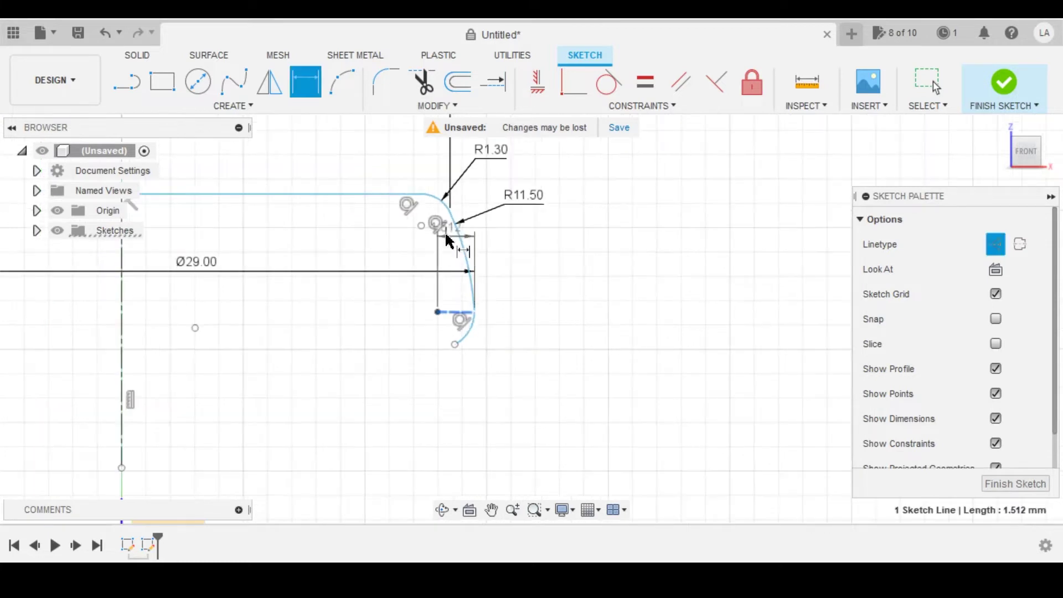
click(537, 82)
click(455, 312)
click(306, 82)
click(390, 195)
click(458, 311)
click(552, 270)
text(4)
key(Return)
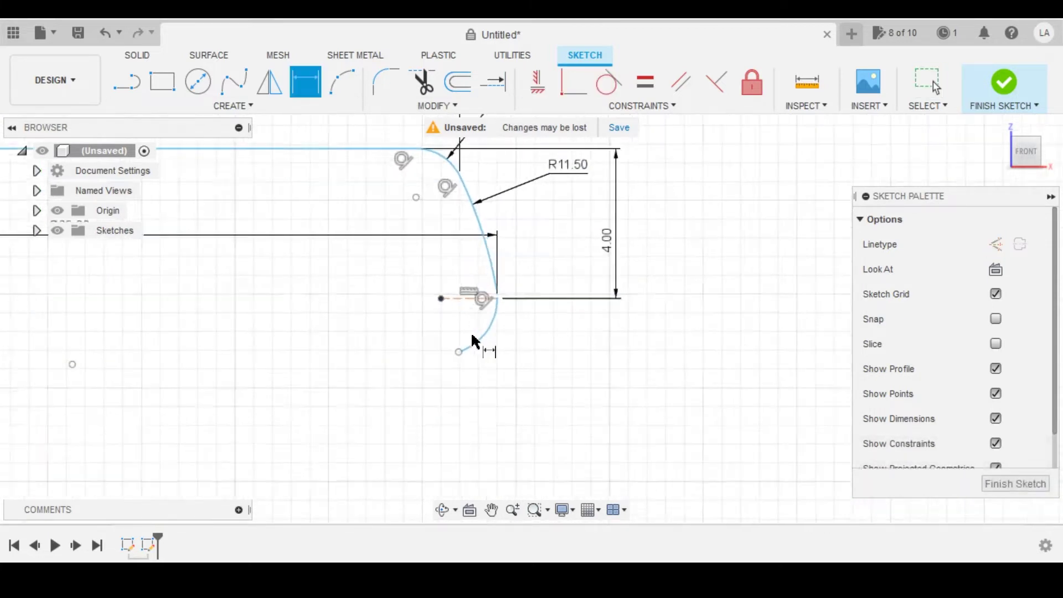
- Draw an inward-curving three-point arc from the lower end of the bulge and make the two arcs tangent
scroll(493, 301, up, 8)
click(494, 82)
click(342, 81)
click(458, 377)
click(495, 291)
click(462, 317)
click(608, 83)
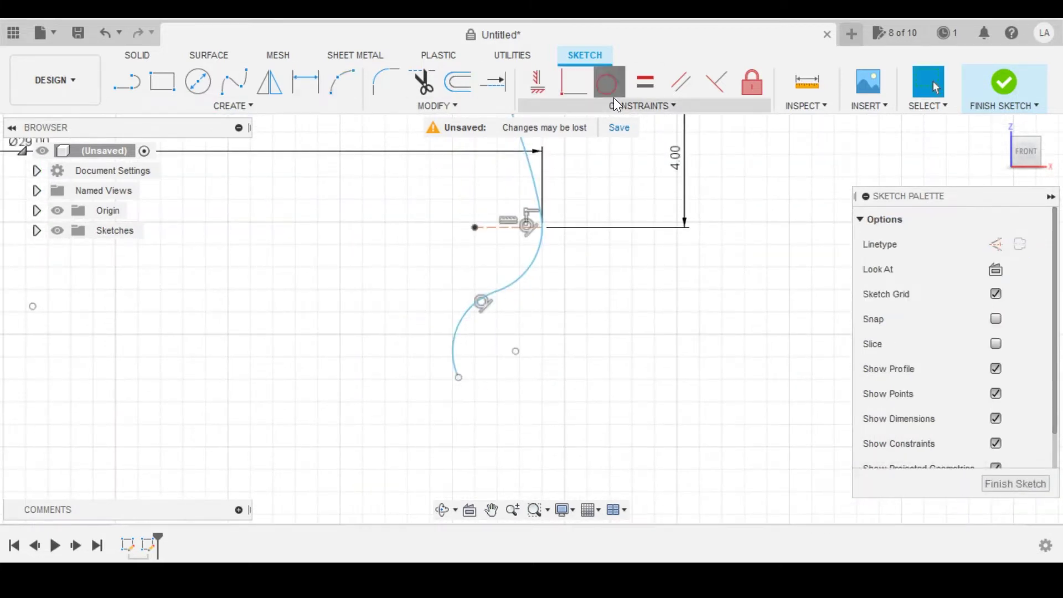
click(526, 270)
click(471, 304)
key(Escape)
click(341, 82)
click(458, 377)
click(522, 472)
click(607, 83)
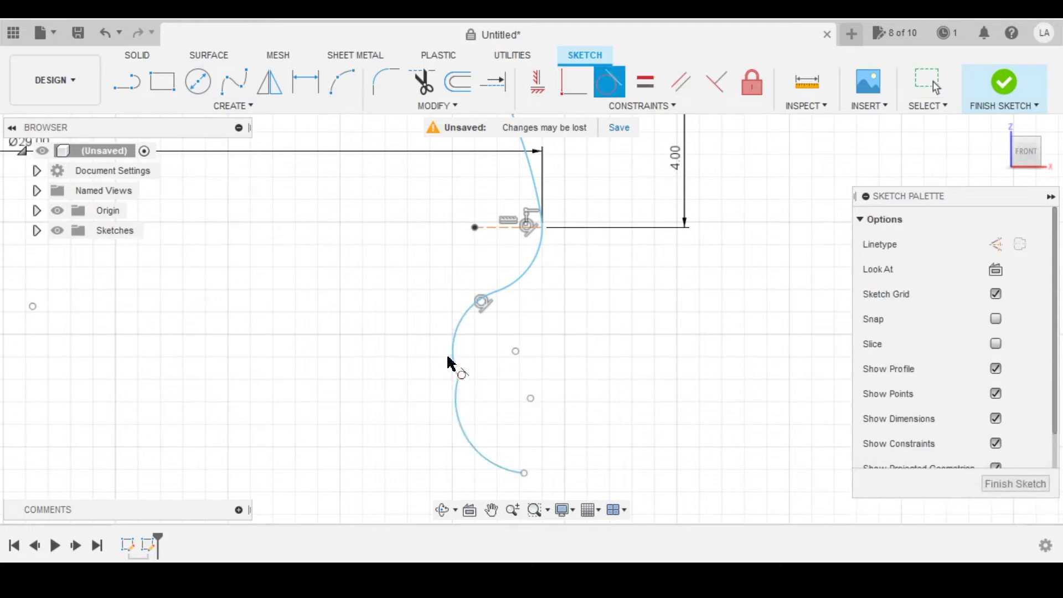
key(ctrl+z)
- Align the inward arc's lower end horizontally with its centre, then set its radius to 2 mm and its offset from the bulge to 1.5 mm
click(537, 82)
click(458, 377)
click(515, 351)
click(305, 82)
click(414, 302)
text(2.423644)
key(Return)
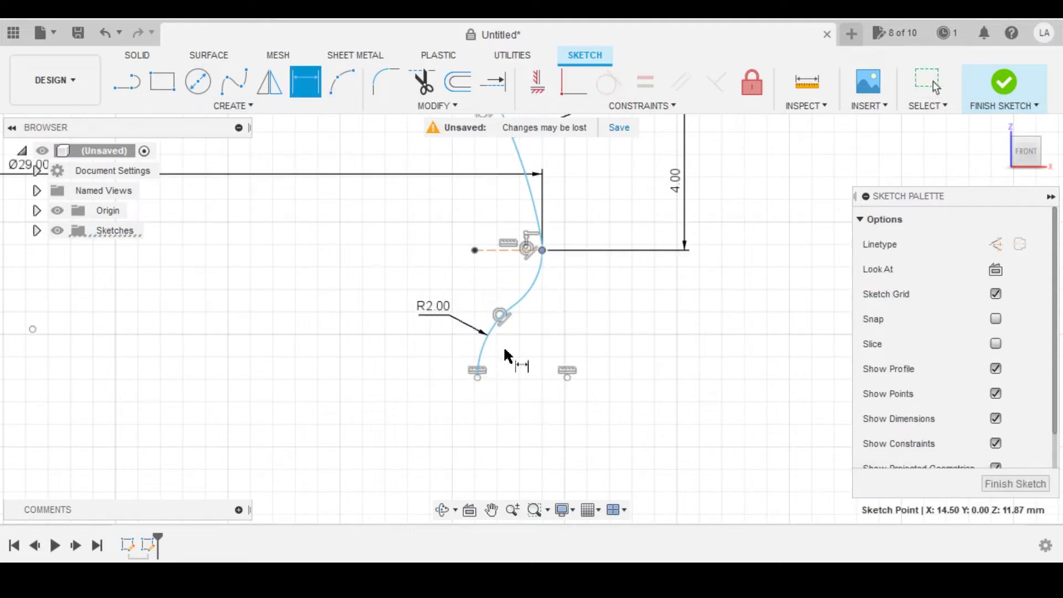
text(1.5)
key(Return)
- Continue the profile downward with a tangent three-point arc and set its radius to 7 mm
click(341, 82)
click(381, 214)
click(473, 369)
click(411, 305)
click(407, 305)
click(350, 331)
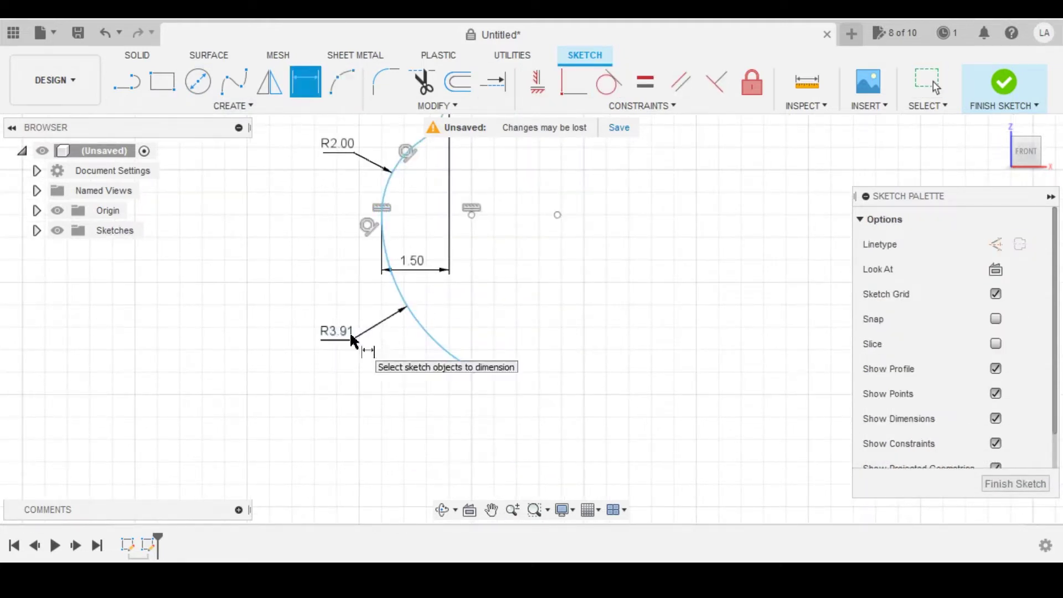
text(7)
key(Return)
- Set the height of the top line above the origin to 20 mm
scroll(384, 228, down, 2)
scroll(432, 252, down, 5)
click(306, 82)
click(332, 135)
click(166, 425)
click(105, 306)
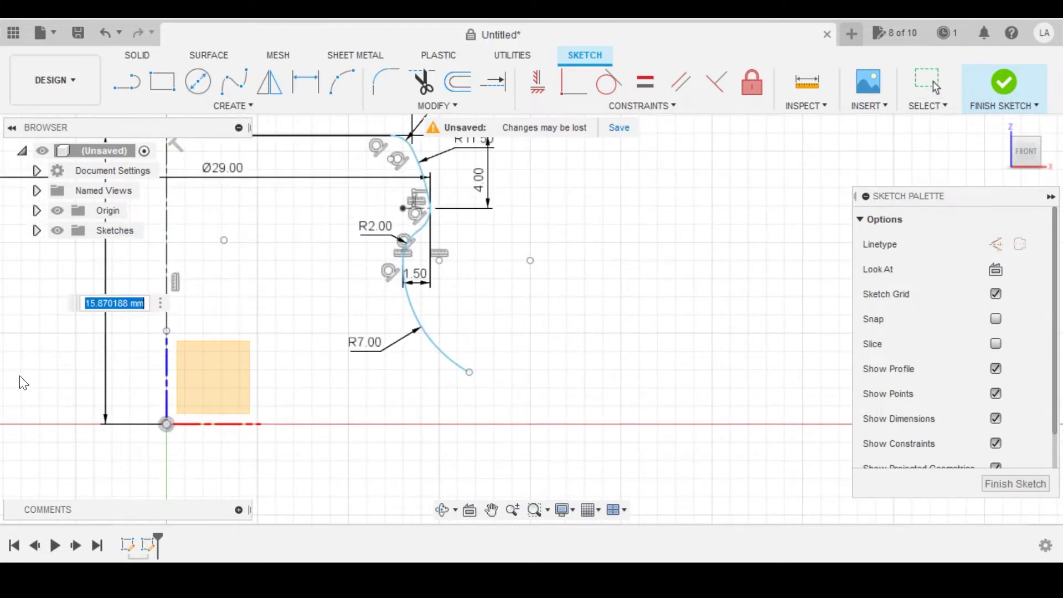
text(20)
key(Return)
- Shorten the 7 mm arc, draw a small outward arc below it and join the two with a straight line
drag(482, 392, 434, 347)
click(341, 82)
click(417, 330)
click(413, 380)
click(431, 360)
click(126, 82)
click(392, 230)
click(417, 329)
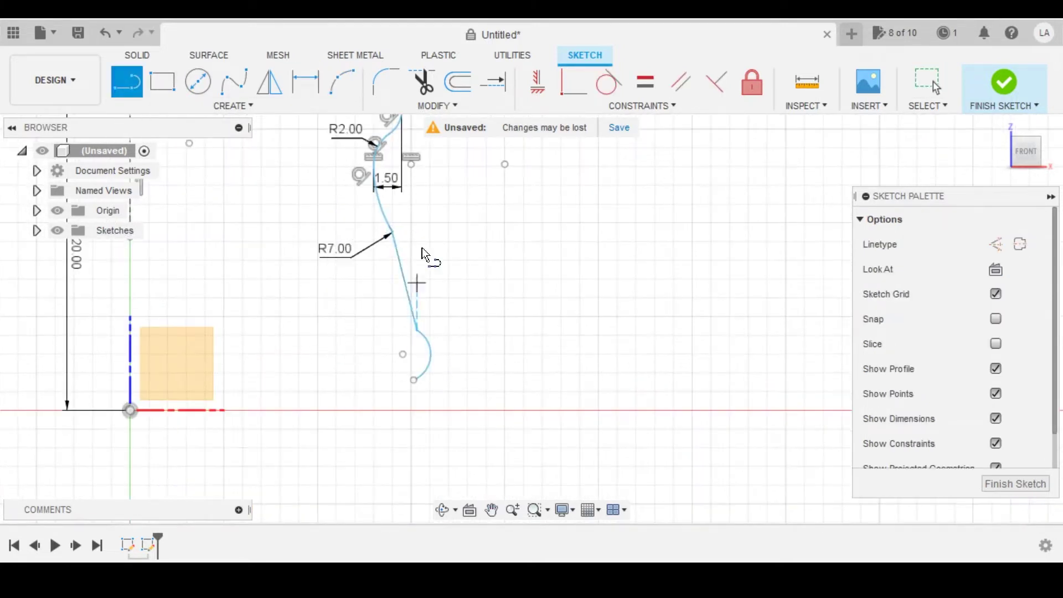
- Make the straight line tangent to its adjoining arcs and set the small lower arc's radius to 1.5 mm
click(609, 82)
click(306, 81)
click(430, 359)
text(1.5)
key(Return)
- Finish the profile's lower end with a vertical line and a tangent connecting arc of 1 mm radius
click(126, 82)
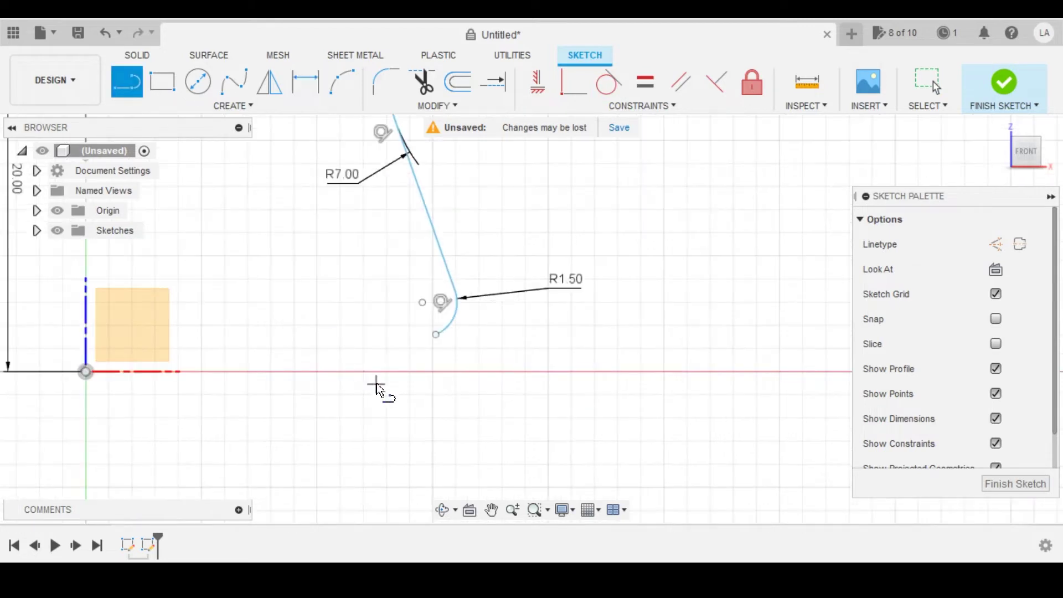
click(377, 384)
click(609, 82)
click(306, 82)
text(1)
key(Return)
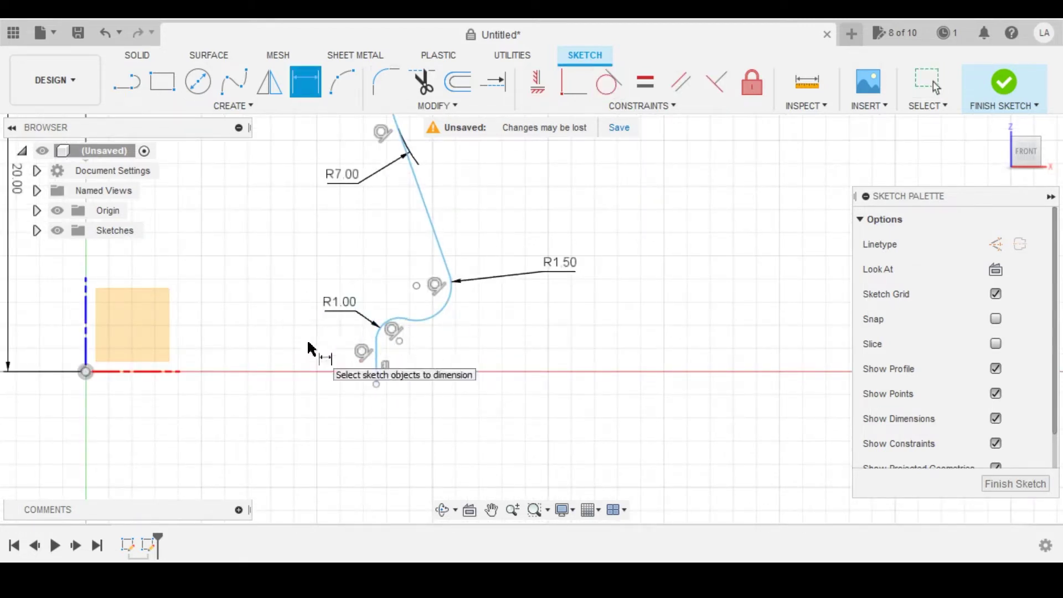
- Add a horizontal construction line from the lower bulge's centre and set that bulge 1.5 mm outward from the upper bulge
scroll(436, 282, up, 3)
click(127, 82)
click(405, 287)
click(459, 288)
click(306, 82)
click(459, 288)
scroll(459, 287, down, 4)
middle_drag(459, 287, 414, 410)
click(388, 156)
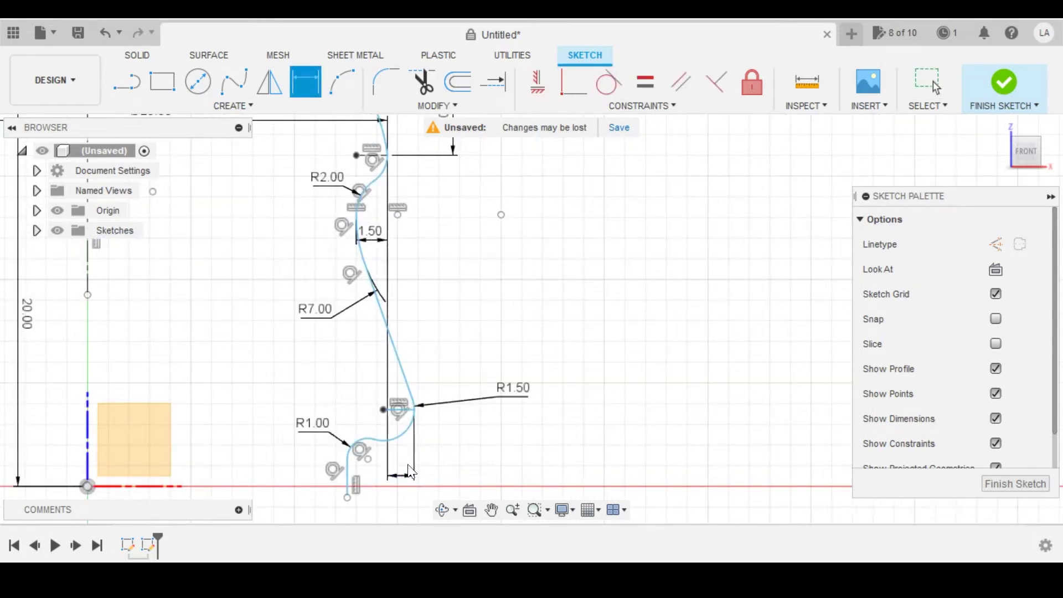
click(402, 468)
text(1.5)
key(Return)
- Set the diameter of the vertical line at the profile's lower end about the centerline to 27 mm
drag(461, 302, 489, 308)
click(306, 81)
click(466, 322)
middle_drag(203, 289, 215, 349)
click(185, 238)
click(313, 474)
text(27)
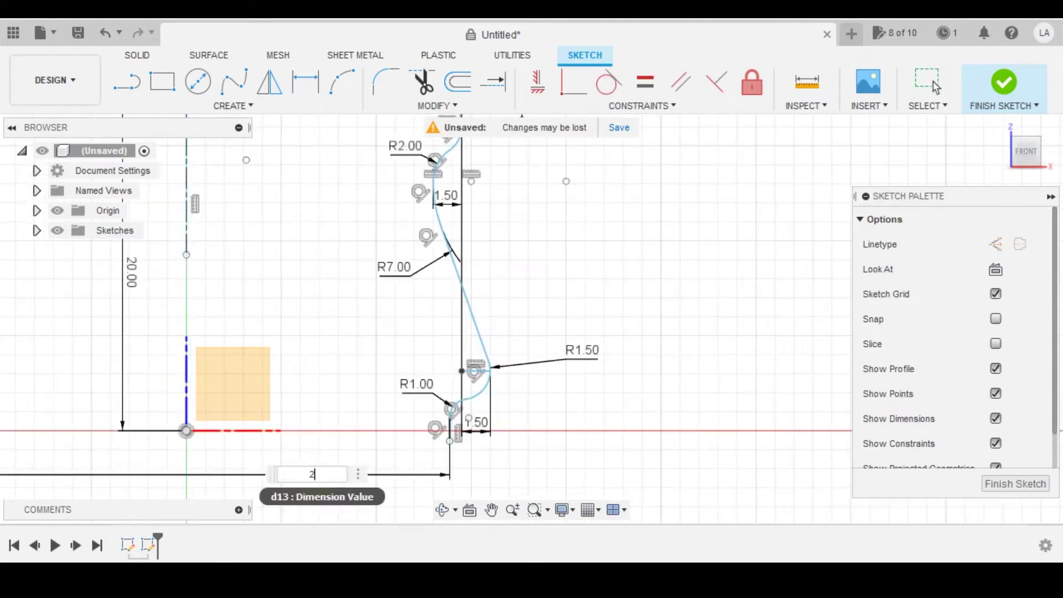
key(Return)
- Set the vertical distance between the 7 mm arc's centre and the lower bulge's construction line to 9 mm
click(306, 82)
click(448, 238)
click(472, 473)
click(573, 350)
text(9)
key(Return)
scroll(451, 285, down, 3)
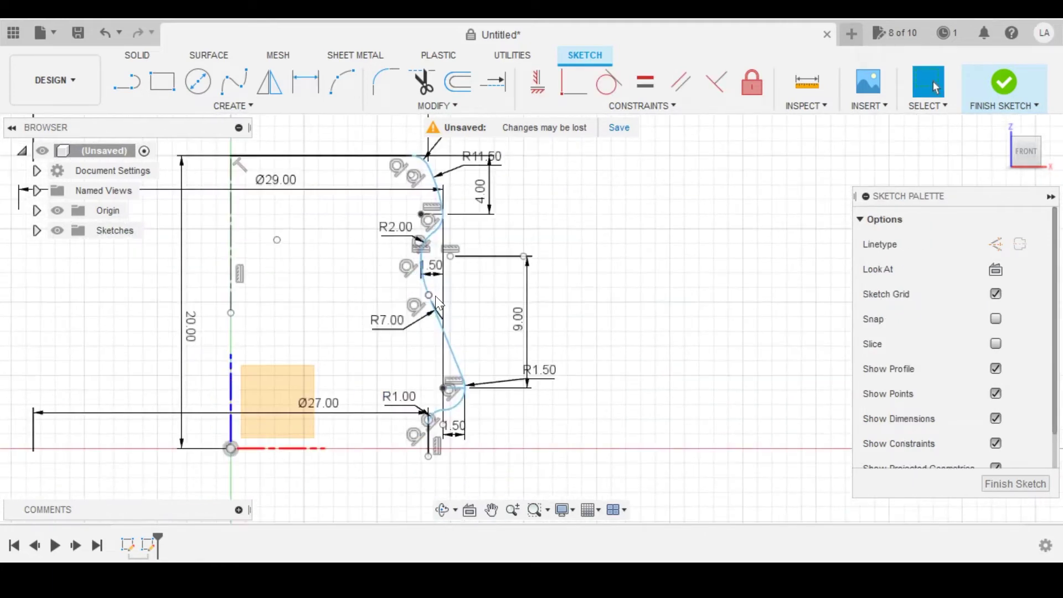
- Set the radius of the upper neck bulge's arc to 1 mm
scroll(470, 181, up, 4)
click(305, 82)
click(418, 255)
text(1)
key(Return)
- Set the vertical distance between the lower connecting arc's centre and the end of the neck's lower vertical line to 1 mm
scroll(481, 313, down, 3)
scroll(443, 454, up, 3)
click(495, 354)
click(535, 370)
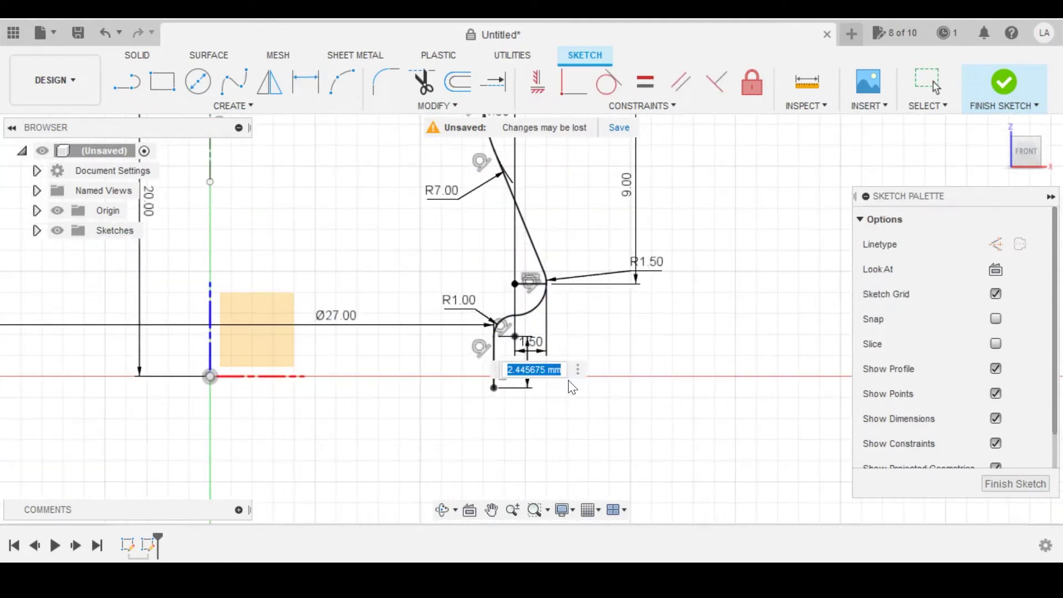
text(1)
key(Return)
- Draw a three-point shoulder arc downward from the profile's lower end and make it tangent to the neck's vertical line
scroll(365, 286, down, 3)
scroll(387, 354, up, 3)
click(342, 82)
click(455, 231)
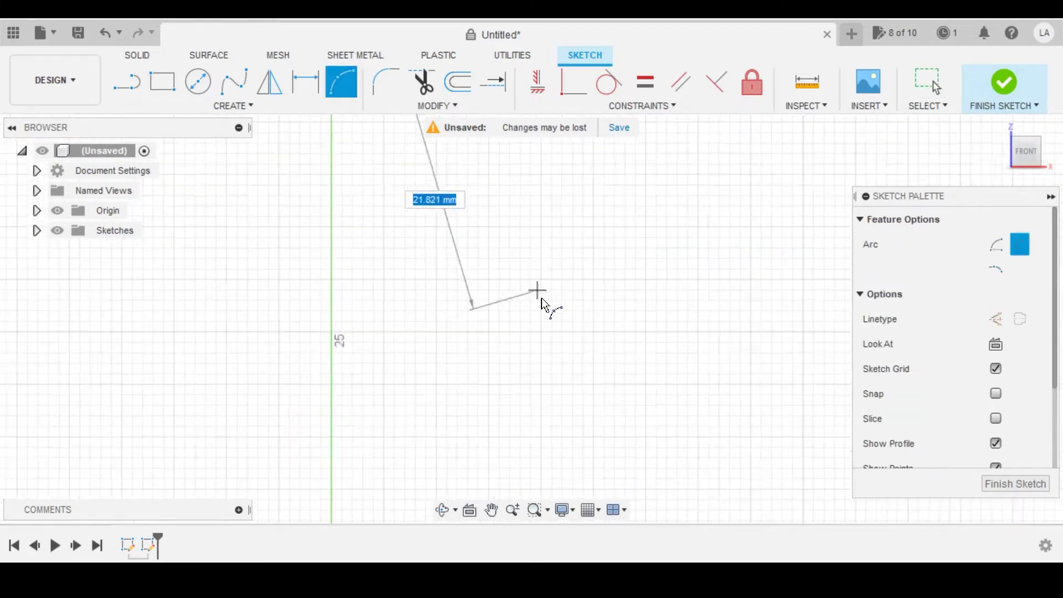
click(538, 290)
click(609, 82)
click(320, 279)
- Continue the shoulder arc with a tangent line and a tangent belly arc, and extend the centerline downward from the origin
click(127, 82)
click(452, 230)
drag(477, 283, 492, 485)
scroll(326, 288, down, 3)
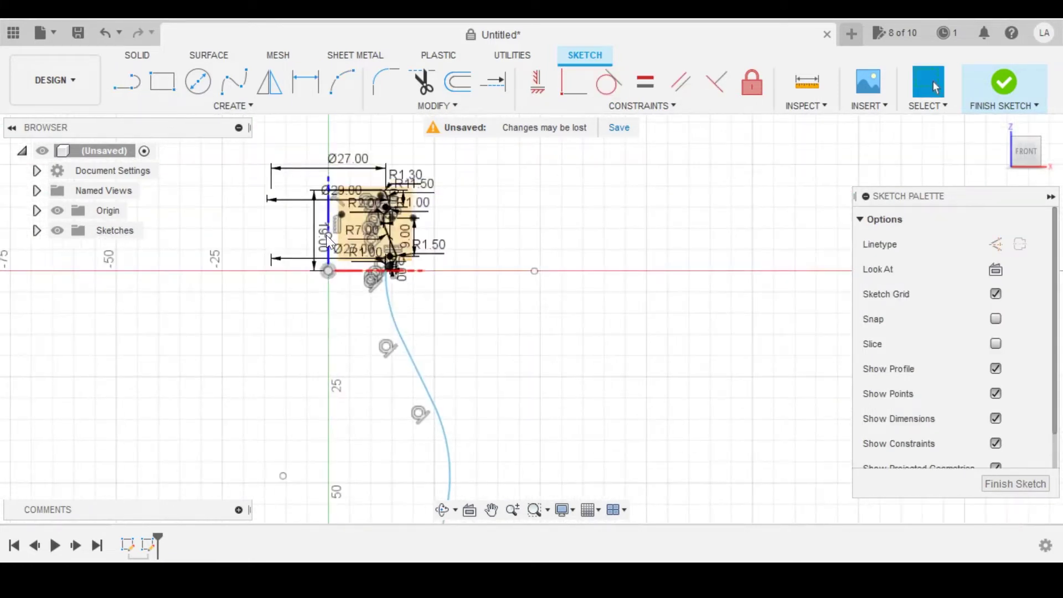
drag(328, 271, 327, 499)
- Set the radius of the concave shoulder arc to 90 mm
click(305, 81)
click(382, 225)
text(90)
key(Return)
- Add a horizontal construction line from the centerline to the belly arc, aligned with the arc's centre
click(126, 82)
click(355, 287)
click(436, 287)
click(573, 82)
click(275, 286)
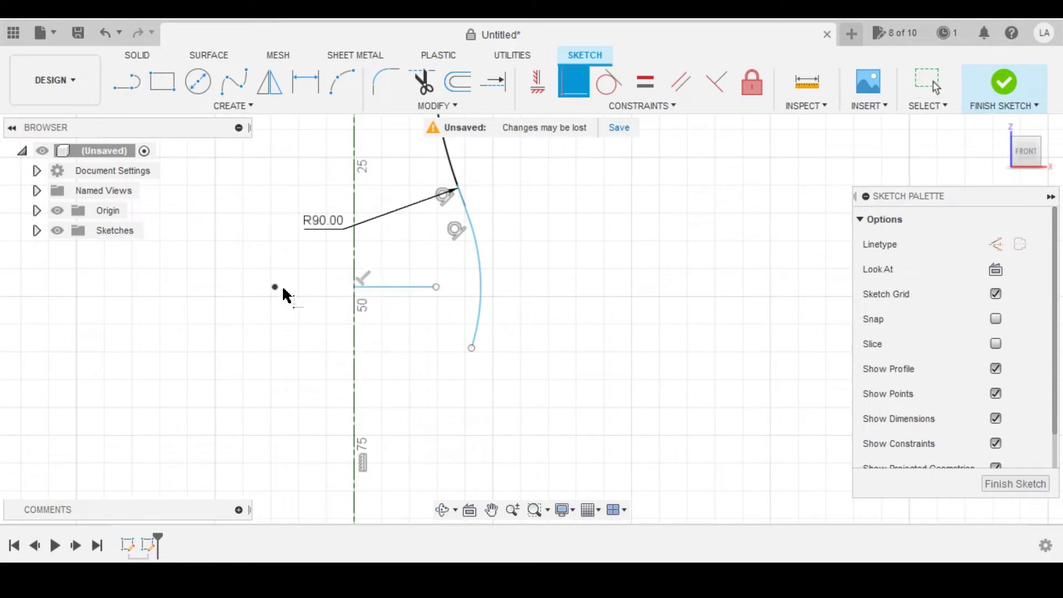
click(480, 299)
click(432, 287)
click(995, 244)
- Set the belly's diameter about the centerline to 65.7 mm
click(305, 82)
click(481, 287)
click(355, 332)
click(562, 214)
text(65.7)
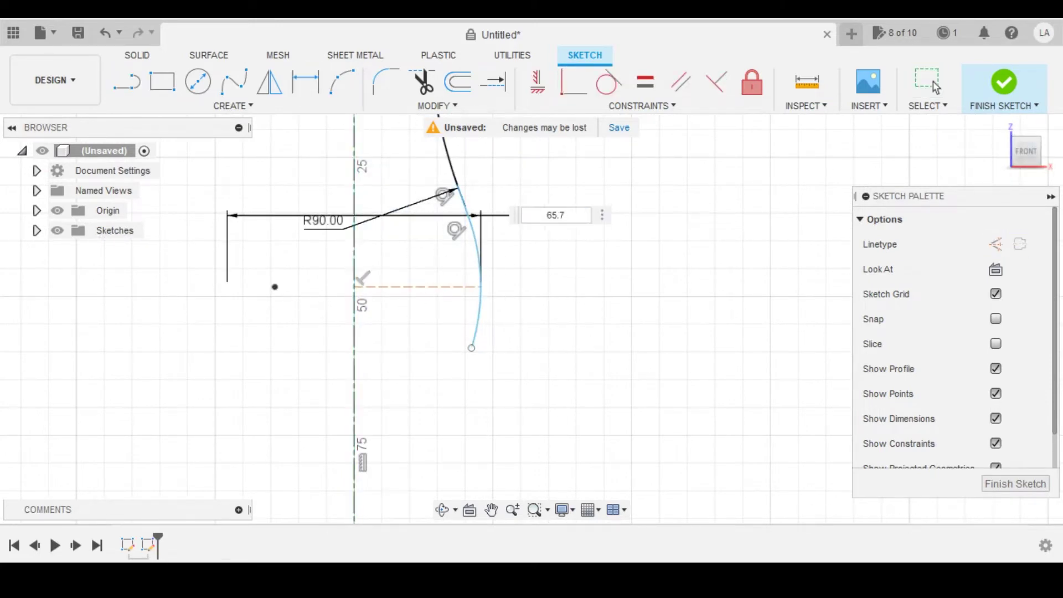
key(Return)
- Set the belly's construction line 94 mm vertically below the neck
click(421, 332)
click(412, 142)
text(95)
middle_drag(550, 352, 553, 265)
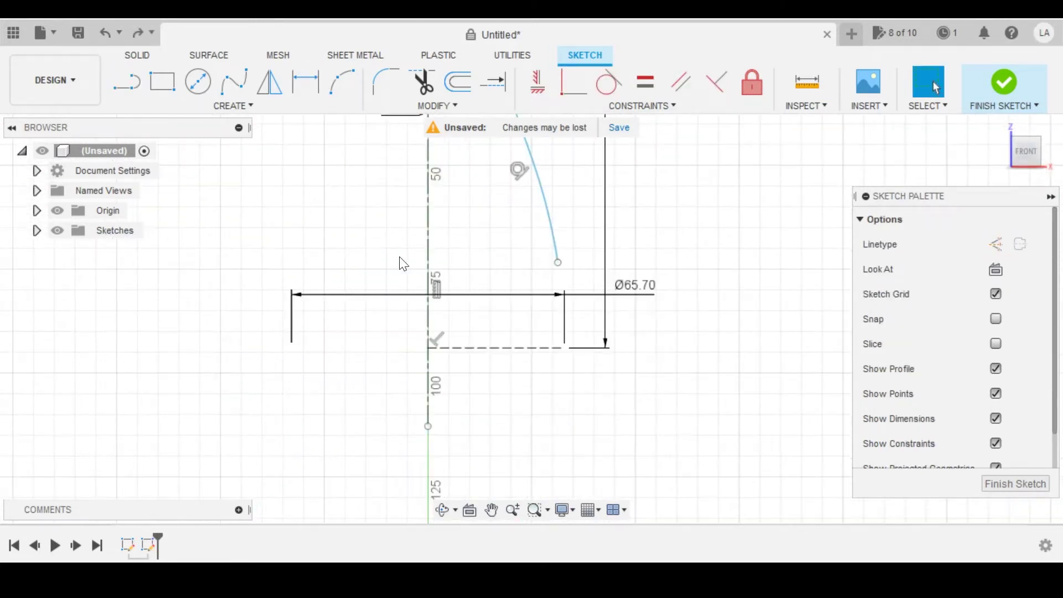
- Set the belly arc's radius to 143 mm and extend its free end further down
click(306, 82)
click(555, 243)
click(683, 247)
text(143)
key(Return)
drag(558, 260, 550, 466)
- Add a horizontal line from the centerline and extend it to the straight segment below the shoulder arc
scroll(526, 157, up, 5)
scroll(419, 310, up, 1)
click(128, 81)
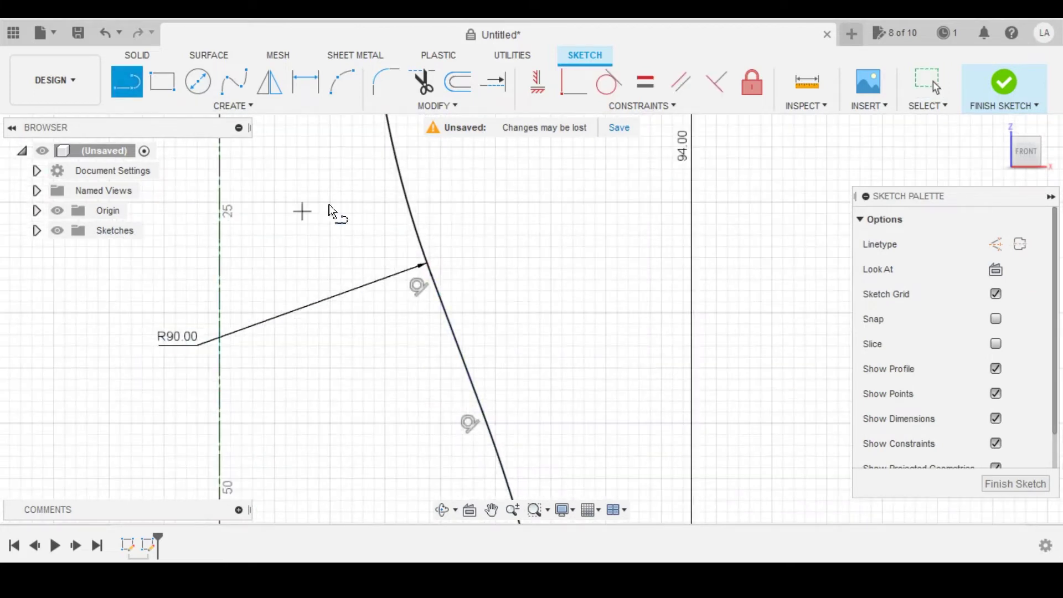
scroll(388, 244, up, 2)
click(175, 373)
click(356, 373)
click(493, 82)
click(346, 373)
- Try a 4 mm vertical dimension from the straight segment's upper end to the horizontal construction line, and delete that line
click(306, 82)
scroll(492, 326, down, 1)
click(463, 294)
click(454, 364)
click(543, 322)
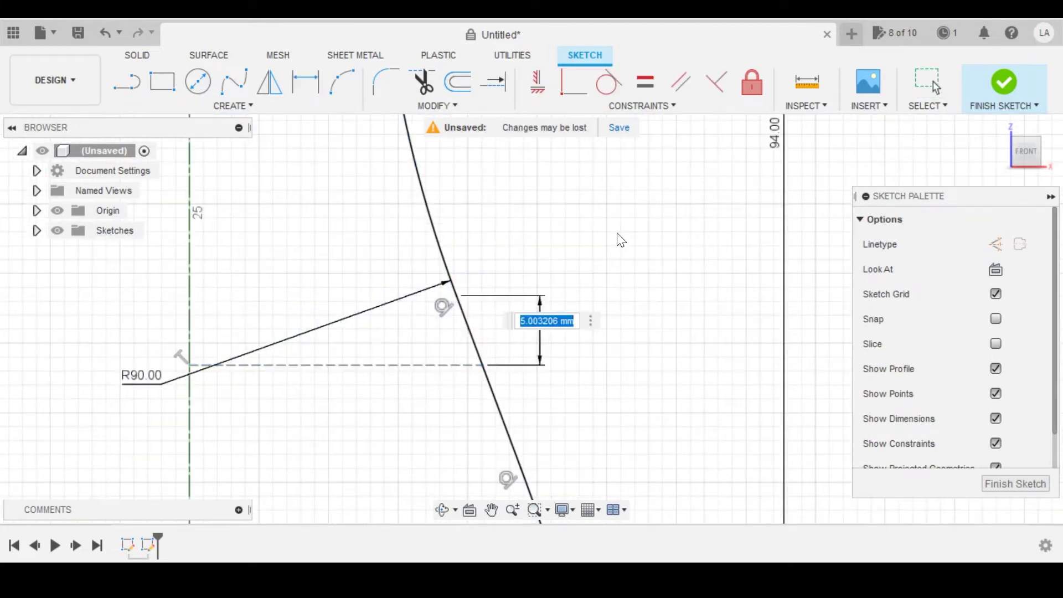
text(4)
key(Return)
scroll(592, 243, down, 4)
key(Delete)
- Draw a new horizontal line near the shoulder arc's lower end, extend it to the geometry and make it construction
click(127, 82)
scroll(409, 255, up, 1)
click(427, 254)
click(495, 254)
click(306, 82)
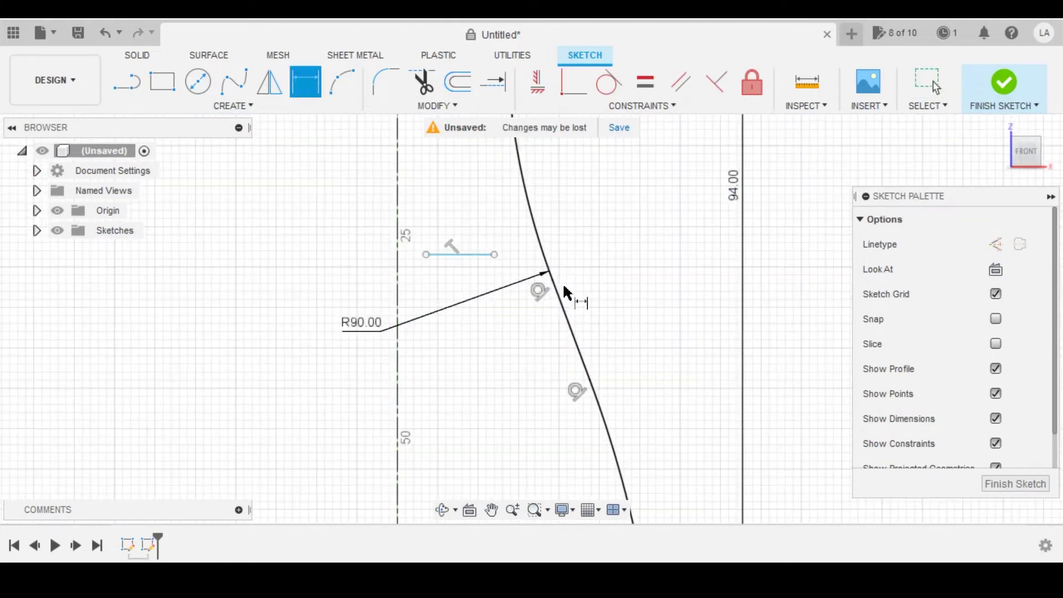
click(493, 83)
click(487, 247)
click(995, 245)
- Continue the profile below the belly arc with a tangent line and a tangent concave waist arc
scroll(506, 280, down, 3)
click(128, 82)
click(492, 228)
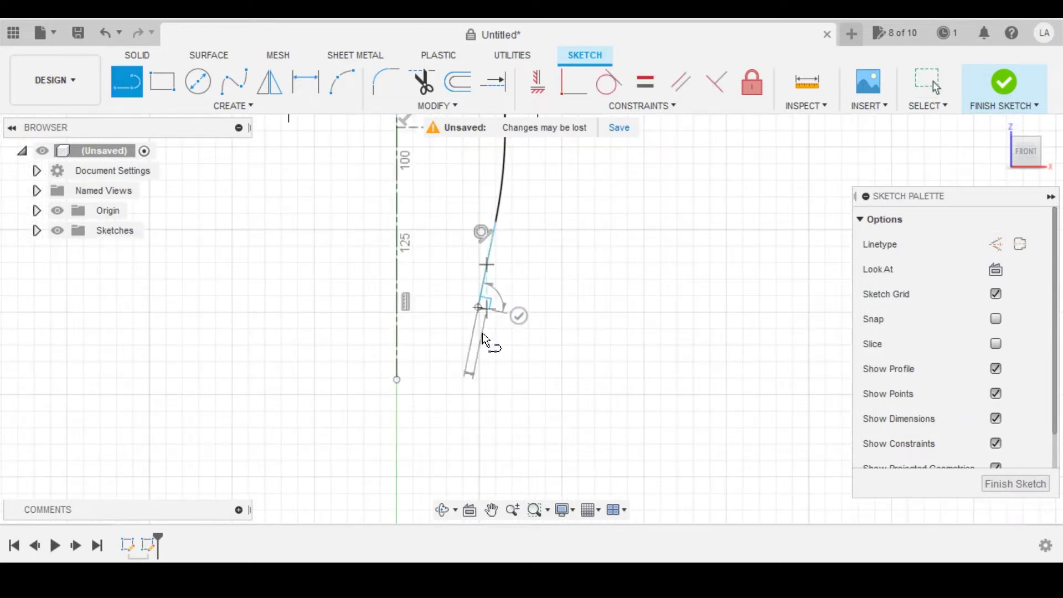
drag(475, 313, 493, 387)
- Add a horizontal construction line from the centerline to the waist arc, level with the arc's centre
click(127, 82)
click(419, 330)
click(573, 82)
click(493, 82)
click(412, 318)
key(Escape)
click(443, 318)
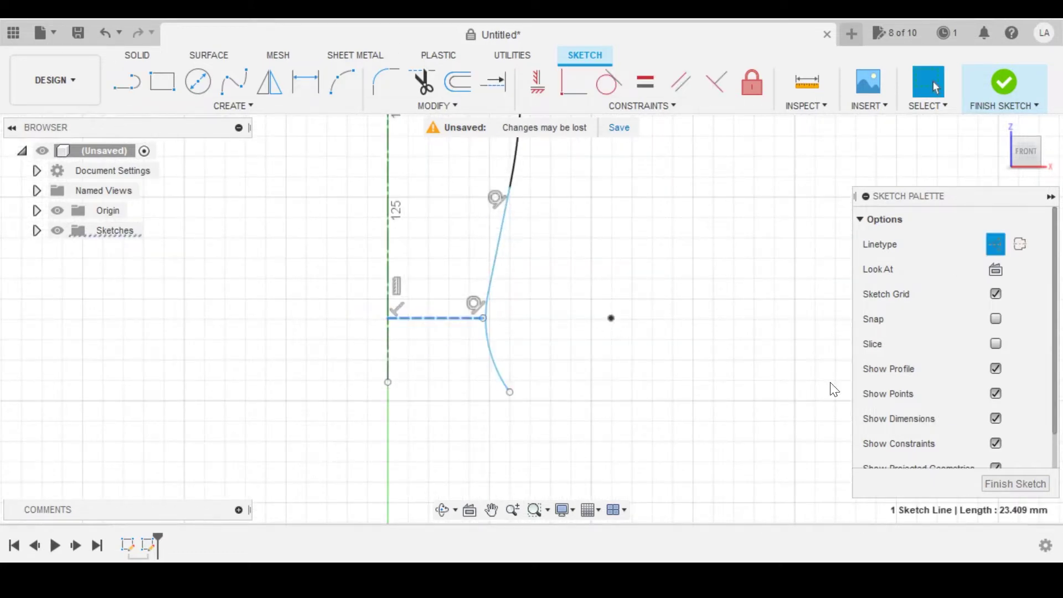
- Set the vertical distance between the belly and waist construction lines to 57.4 mm
click(306, 82)
click(443, 318)
click(482, 249)
click(621, 333)
text(57.4)
key(Return)
- Set the waist's diameter about the centerline to 52.5 mm
scroll(514, 450, up, 4)
key(Escape)
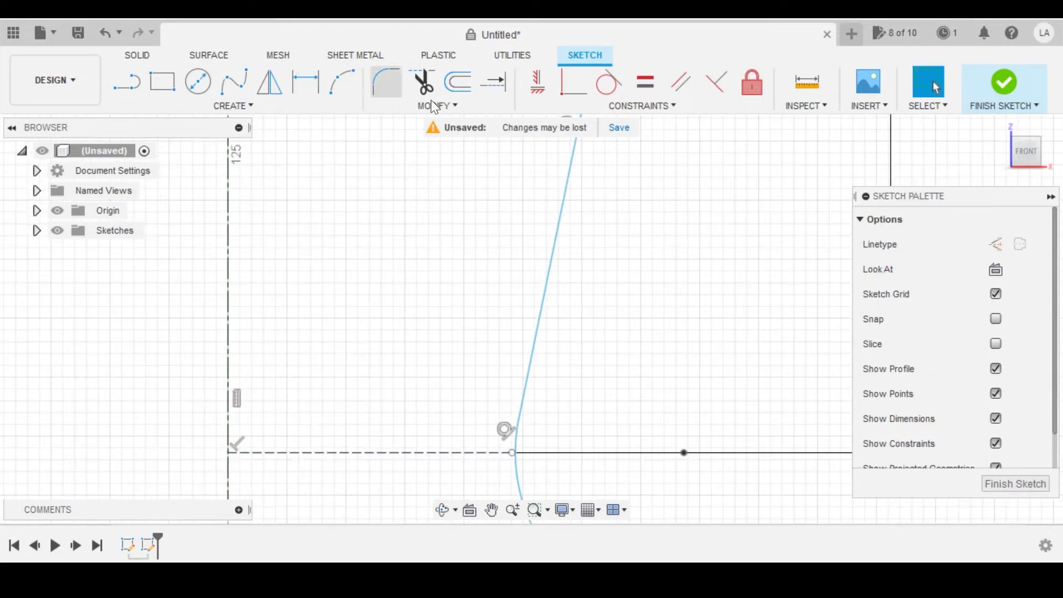
click(306, 82)
key(Escape)
click(305, 82)
click(496, 339)
click(216, 254)
click(265, 218)
text(52.5)
key(Return)
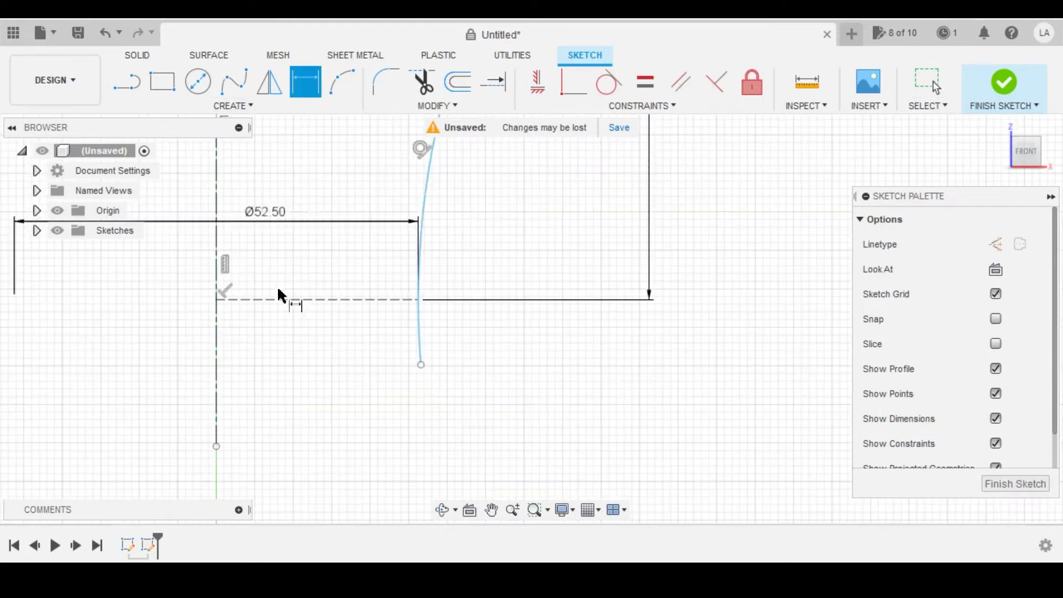
- Try to set the waist arc's radius to 35 mm
click(333, 331)
text(35)
key(Return)
- Change the belly arc's radius dimension to 140 mm
scroll(363, 298, down, 6)
double_click(461, 148)
text(140)
key(Return)
scroll(368, 307, up, 4)
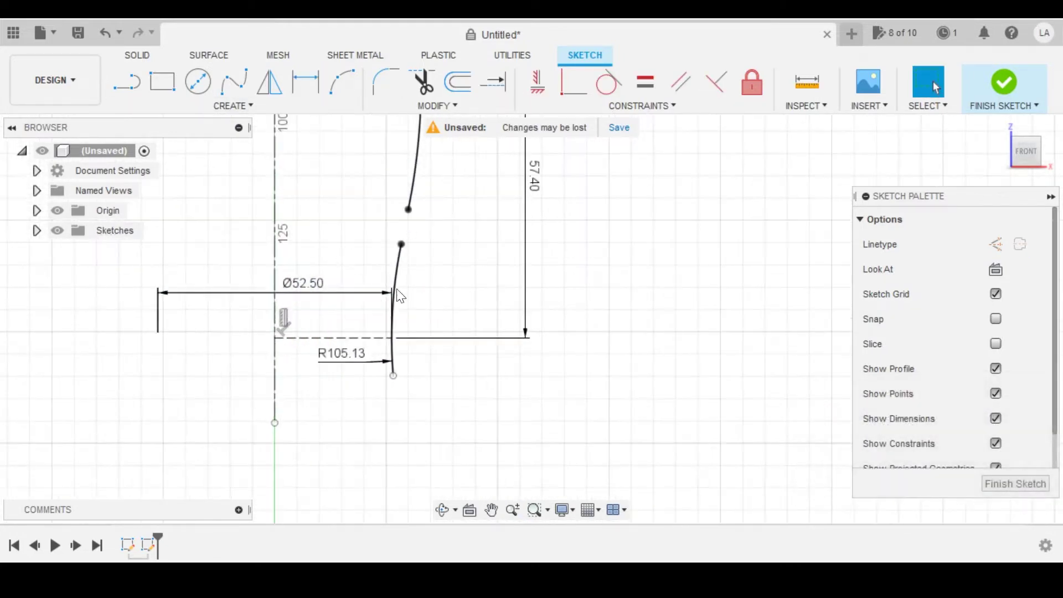
- Replace the waist arc's radius dimension with one of 35.5 mm and set the waist's diameter to 52.5 mm
key(Delete)
click(306, 82)
text(35.5)
key(Return)
double_click(400, 290)
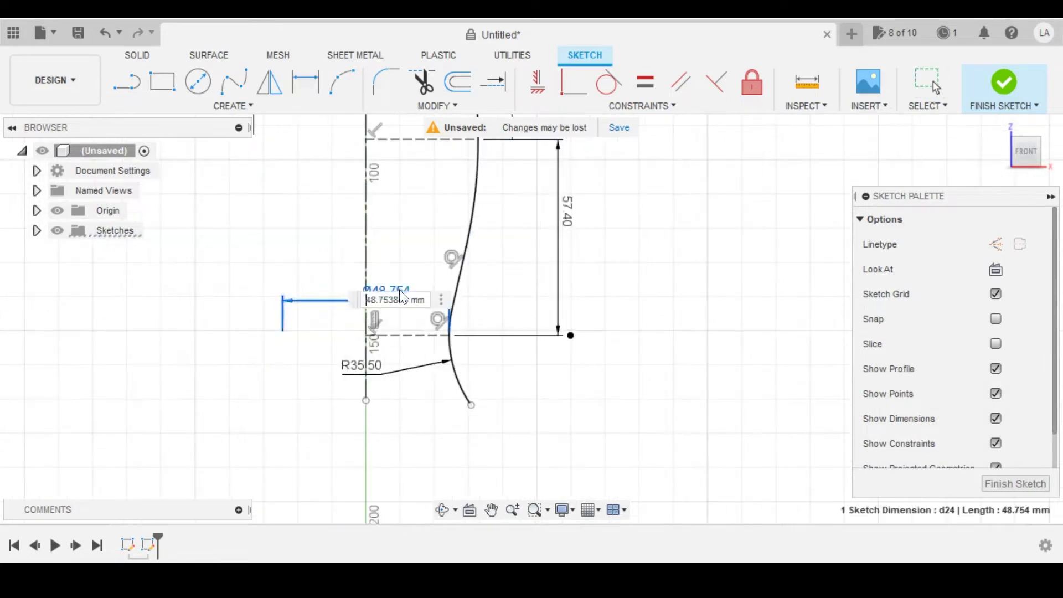
text(52.5)
key(Return)
- Shorten the waist arc's free end and continue the profile with a tangent line and a tangent convex arc
mouse_move(473, 332)
middle_down()
mouse_move(477, 444)
mouse_move(444, 228)
middle_up()
scroll(444, 228, up, 3)
drag(450, 303, 407, 265)
key(l)
click(428, 259)
click(446, 328)
drag(447, 327, 447, 415)
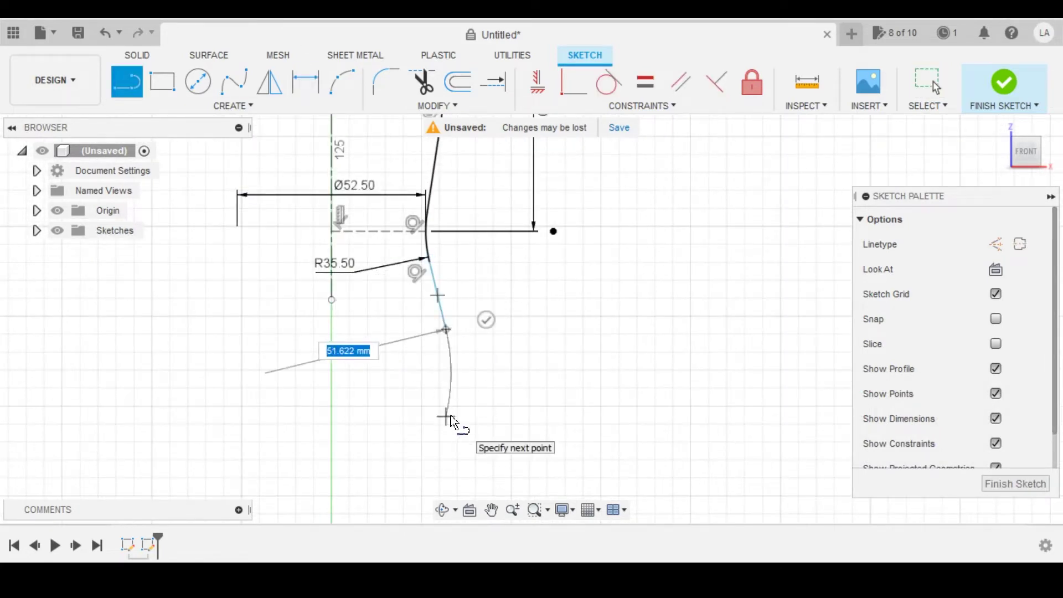
key(Escape)
- Add a horizontal construction line from the centerline to the lower convex arc, level with the arc's centre
click(128, 82)
click(369, 370)
click(447, 370)
click(573, 81)
click(448, 371)
click(427, 373)
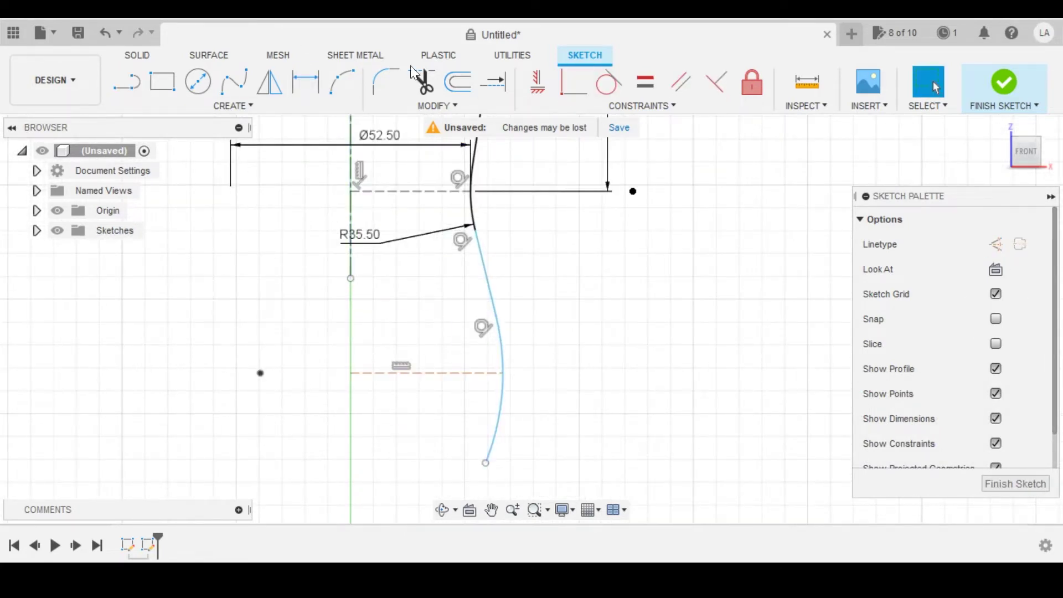
- Set the lower convex arc's construction line 33.4 mm below the waist line and the arc's radius to 53.5 mm
click(570, 310)
text(33.4)
key(Return)
click(636, 325)
text(53.5)
key(Return)
- Set the lower bulge's diameter to 64.5 mm and extend the centerline below its construction line
click(454, 376)
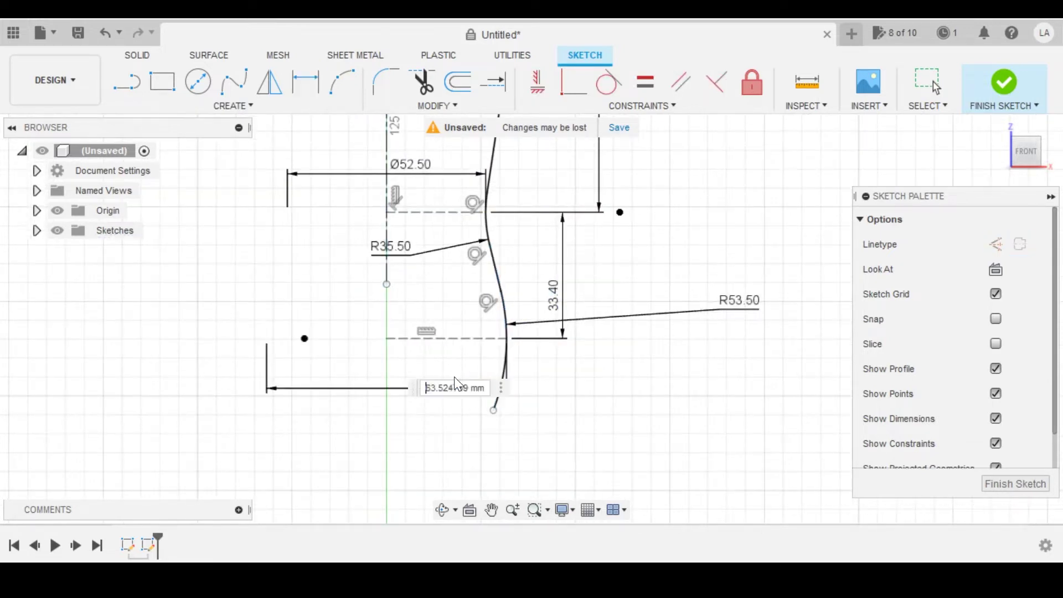
text(64.5)
key(Return)
drag(508, 339, 515, 324)
drag(359, 166, 360, 285)
- Add a tangent base arc with a 5 mm radius at the profile's lower end
scroll(360, 285, up, 2)
click(341, 82)
click(607, 82)
click(305, 82)
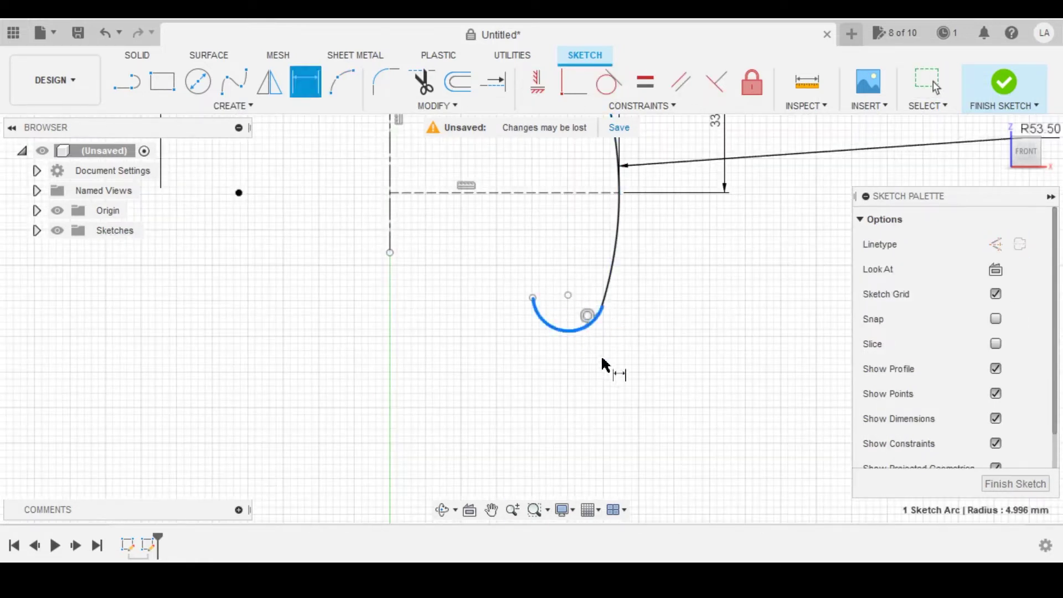
text(5)
- Close the base with an arc from the centerline's end to the 5 mm arc, tangent to it and centred on the centerline
click(341, 82)
click(381, 248)
click(557, 303)
click(471, 259)
click(607, 82)
click(563, 325)
click(573, 81)
- Add a short vertical line at the 5 mm base arc's centre and set the base recess height to 3 mm
click(127, 82)
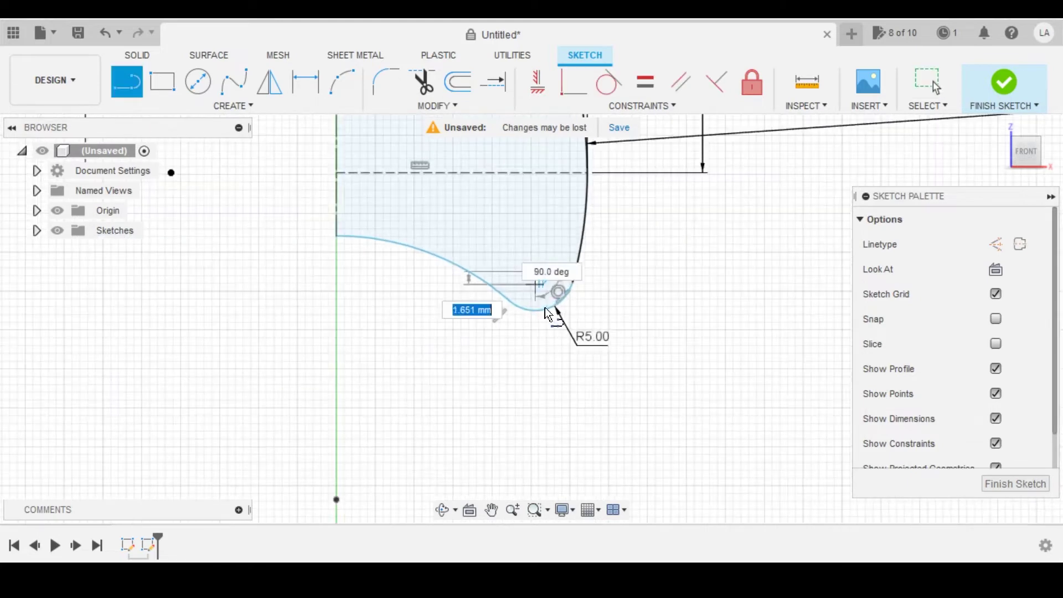
click(305, 82)
scroll(579, 332, down, 3)
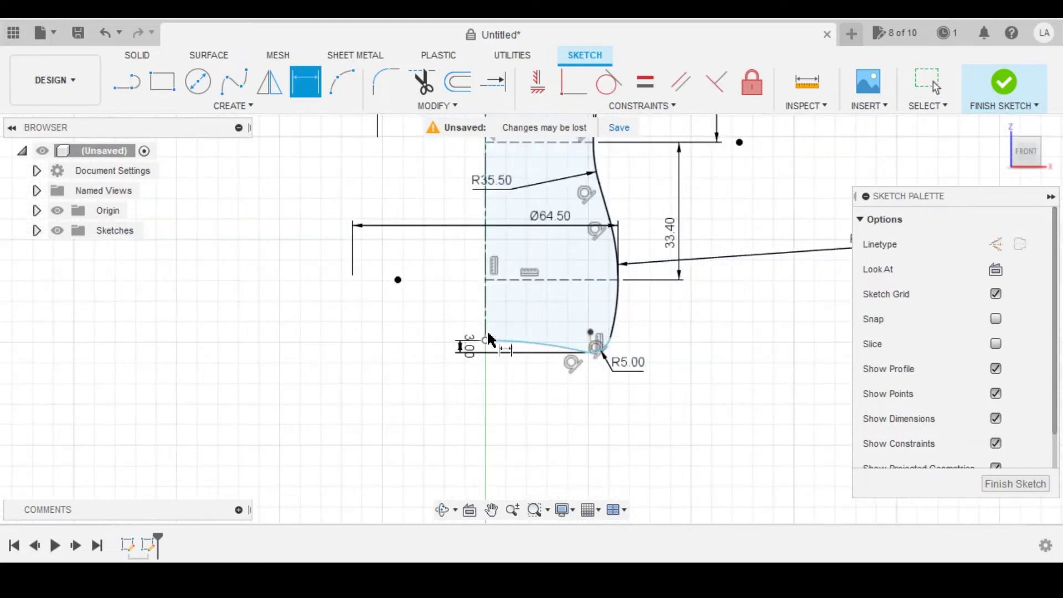
- Set the distance from the lower bulge's construction line to the base bottom to 14 mm and finish the sketch
click(594, 361)
click(608, 272)
click(695, 316)
text(18.1)
key(Return)
scroll(695, 316, down, 5)
middle_drag(812, 221, 765, 249)
click(1004, 82)
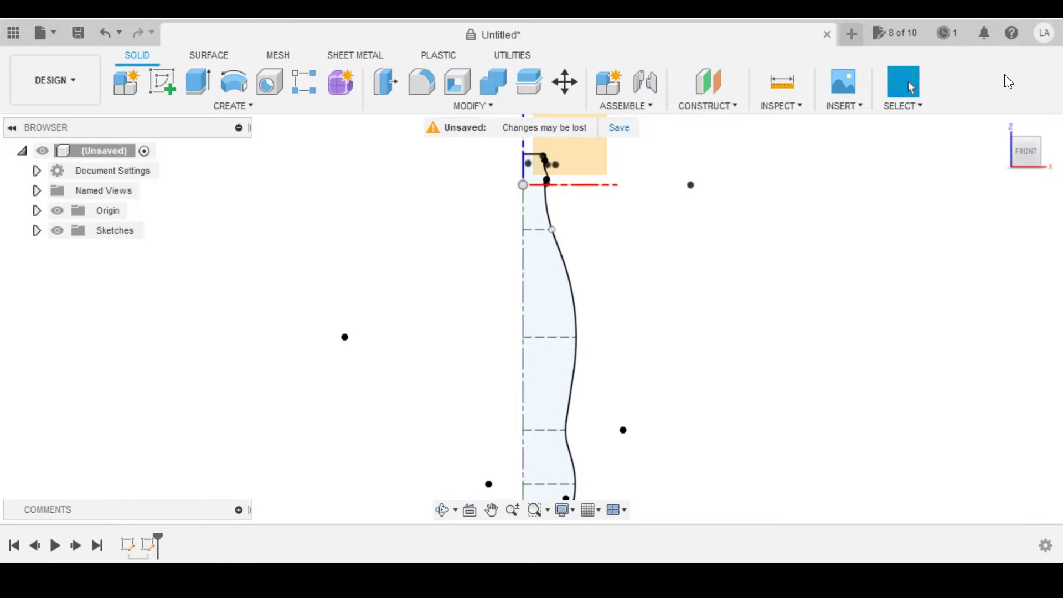
- Reopen Sketch2, draw a horizontal line just above the lower bulge's construction line, and make its inner end coincident with the centerline
scroll(536, 228, up, 8)
scroll(533, 231, down, 10)
scroll(551, 387, up, 10)
scroll(507, 383, down, 5)
click(37, 230)
click(129, 251)
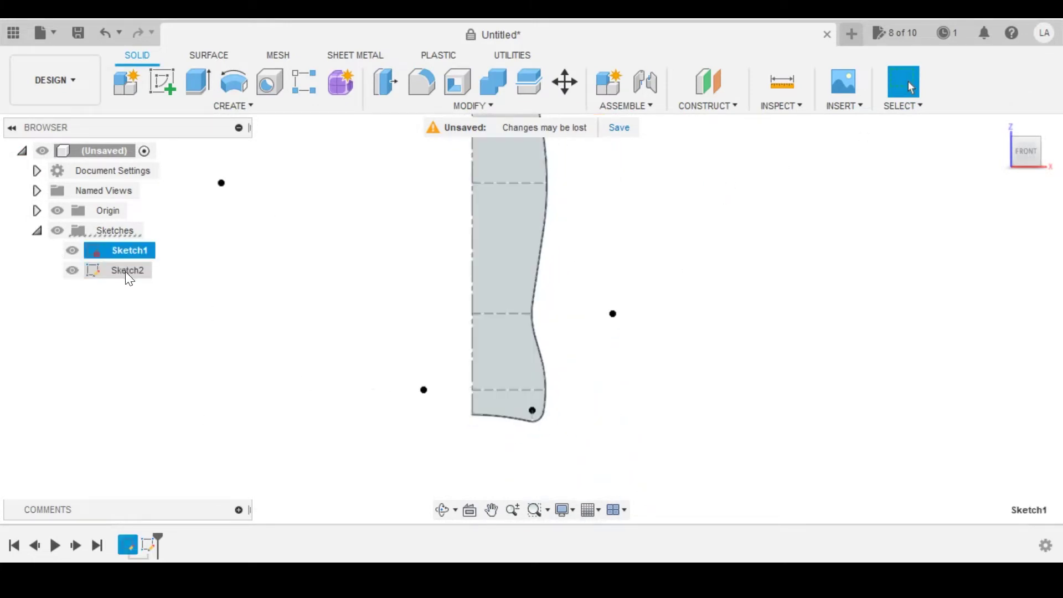
double_click(126, 272)
scroll(525, 479, up, 4)
scroll(510, 296, up, 5)
key(l)
click(443, 311)
click(542, 311)
key(Escape)
click(574, 82)
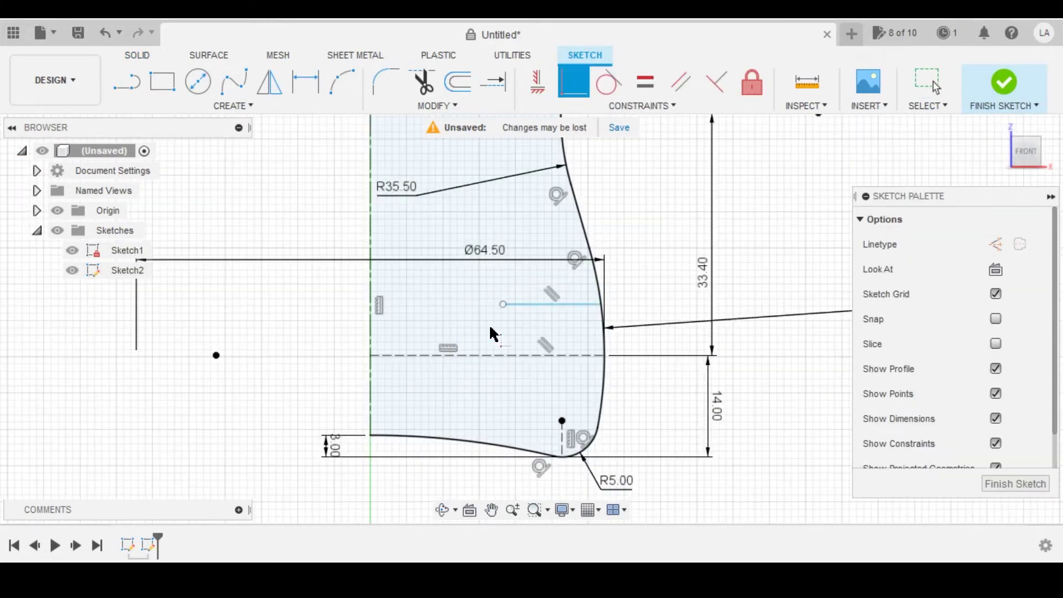
click(503, 303)
click(371, 309)
- Set the new line's distance above the lower bulge's construction line to 4 mm and finish the sketch
key(d)
click(652, 332)
text(4)
key(Return)
click(1004, 82)
scroll(507, 299, down, 6)
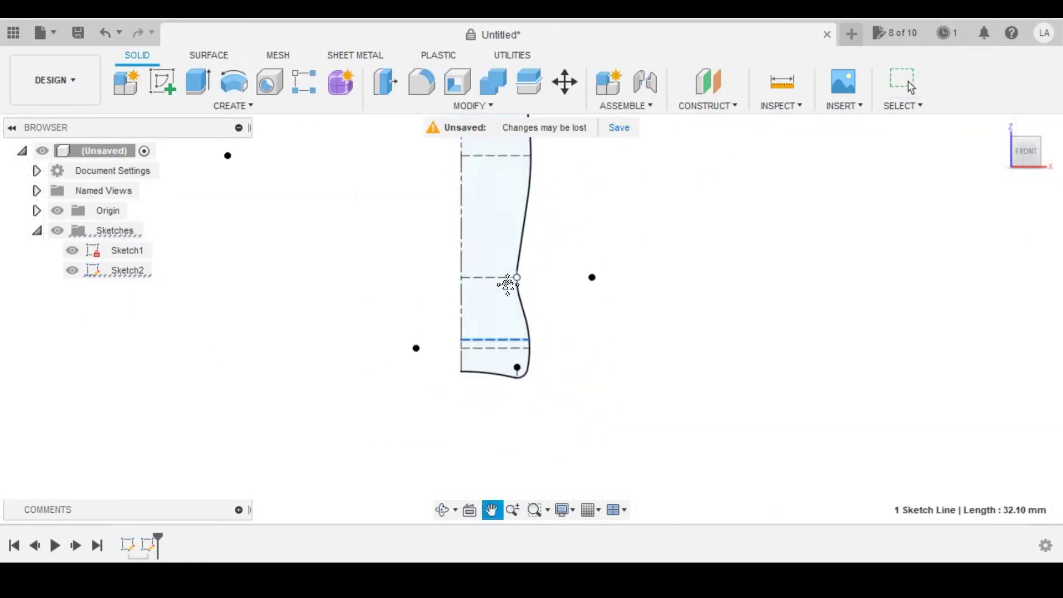
middle_drag(508, 285, 487, 397)
scroll(487, 397, down, 3)
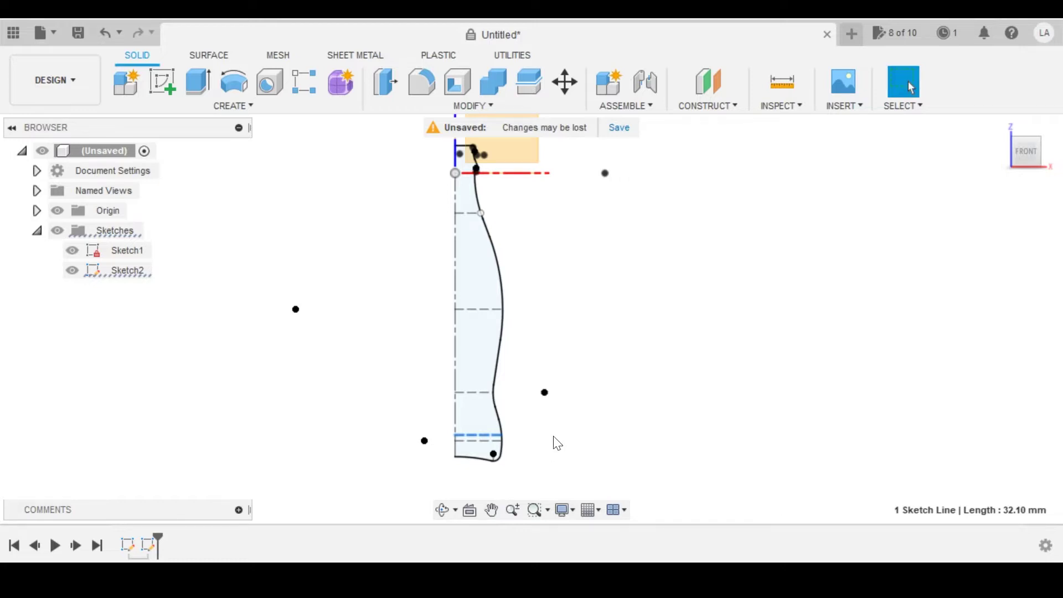
middle_drag(515, 452, 520, 421)
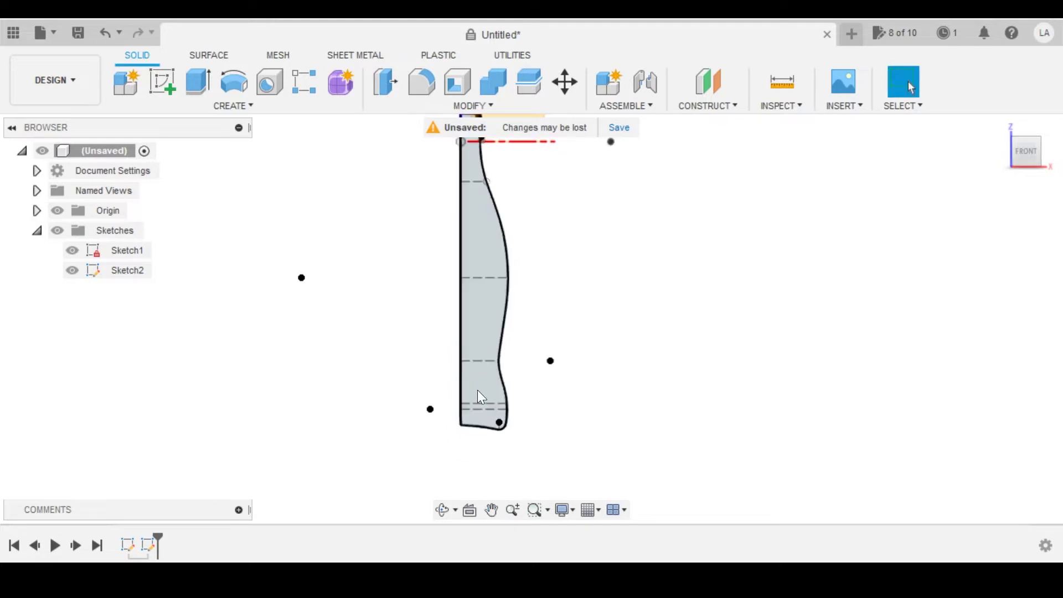
- Revolve the bottle profile 18 degrees about the centerline, one-sided, as a new body
scroll(503, 407, up, 3)
scroll(506, 409, up, 4)
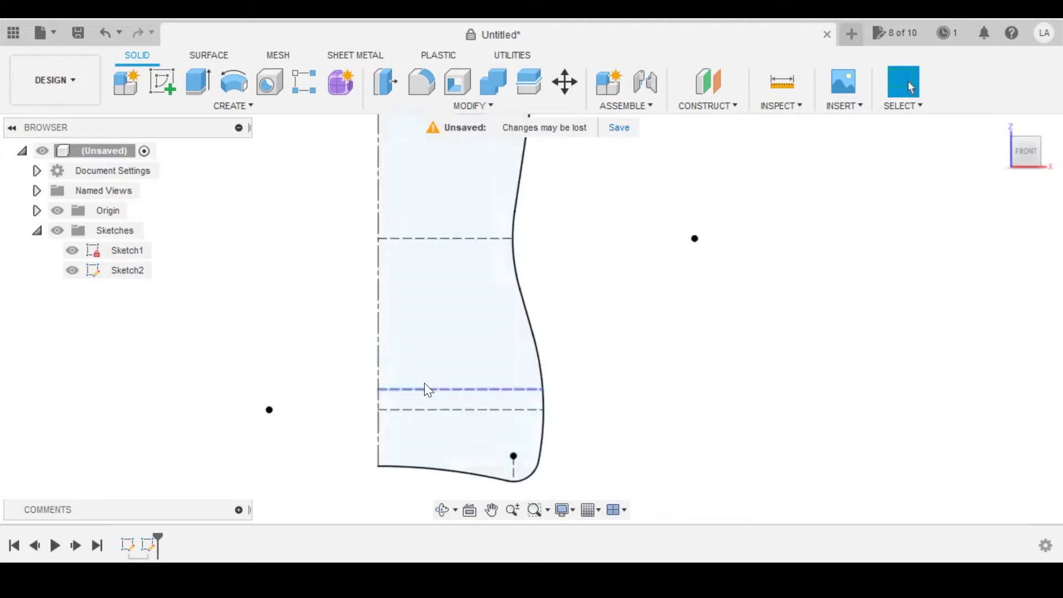
click(514, 386)
scroll(515, 386, down, 4)
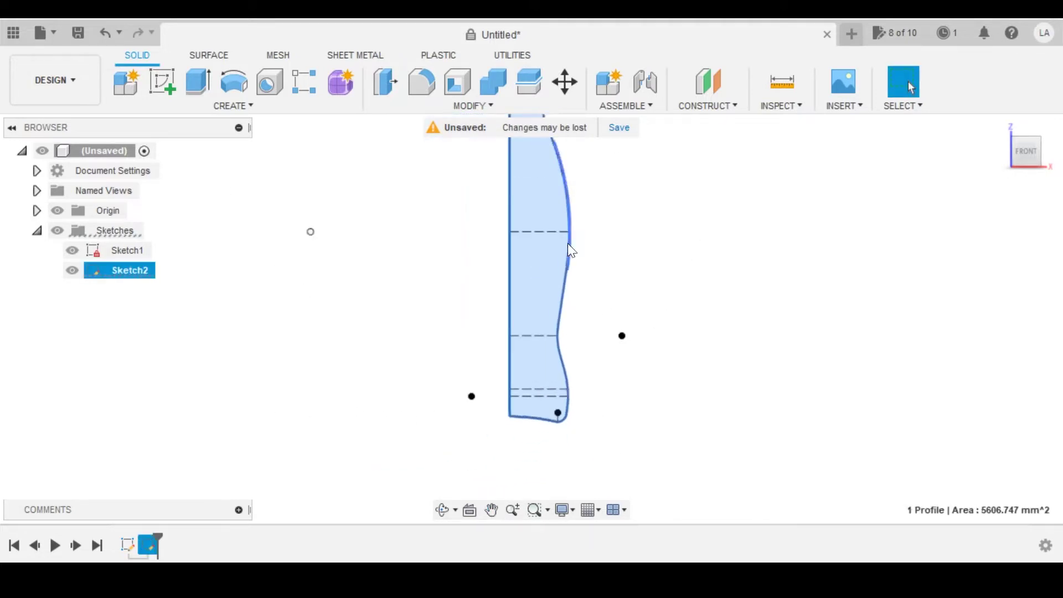
scroll(567, 244, up, 6)
scroll(608, 365, down, 3)
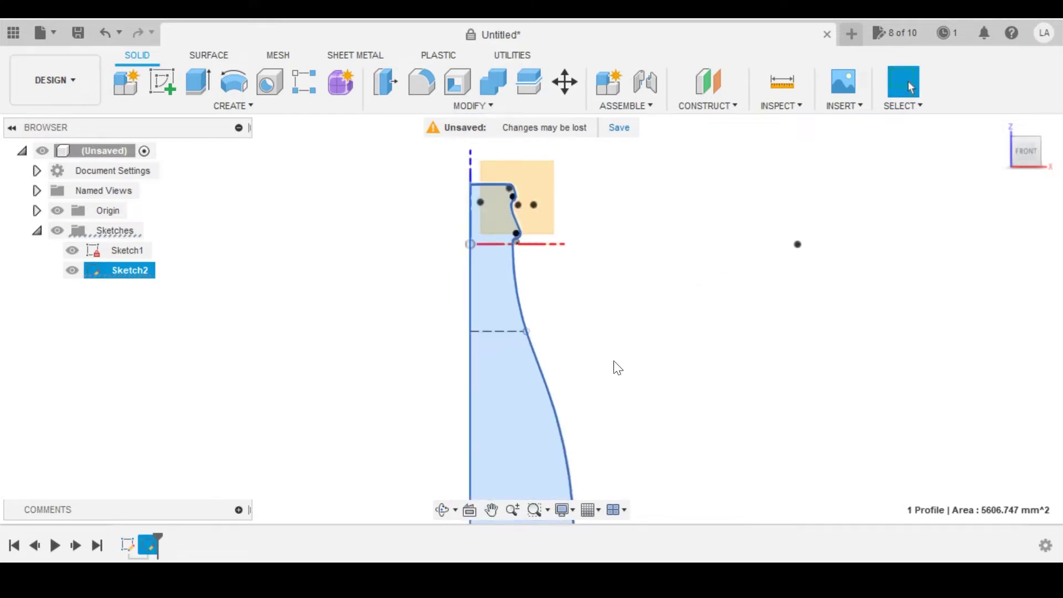
scroll(587, 343, up, 2)
scroll(581, 332, down, 1)
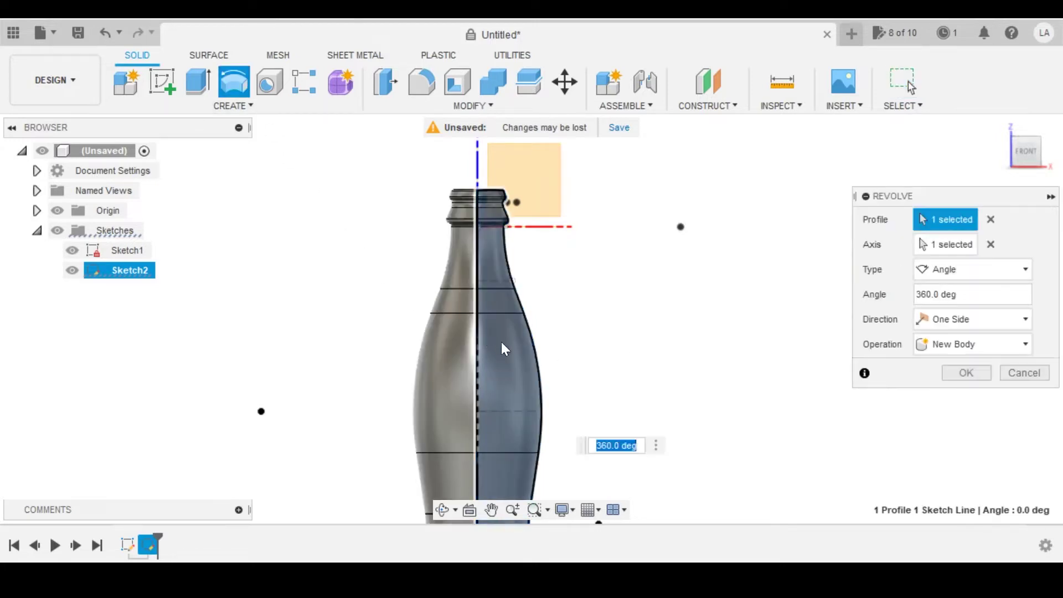
middle_drag(557, 326, 512, 254)
scroll(470, 274, down, 3)
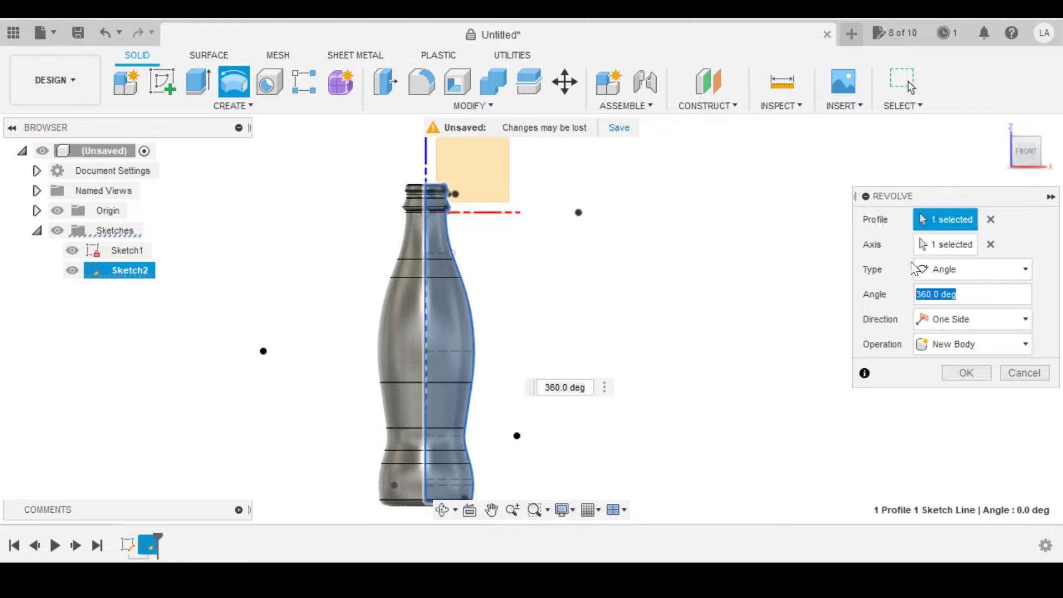
text(18)
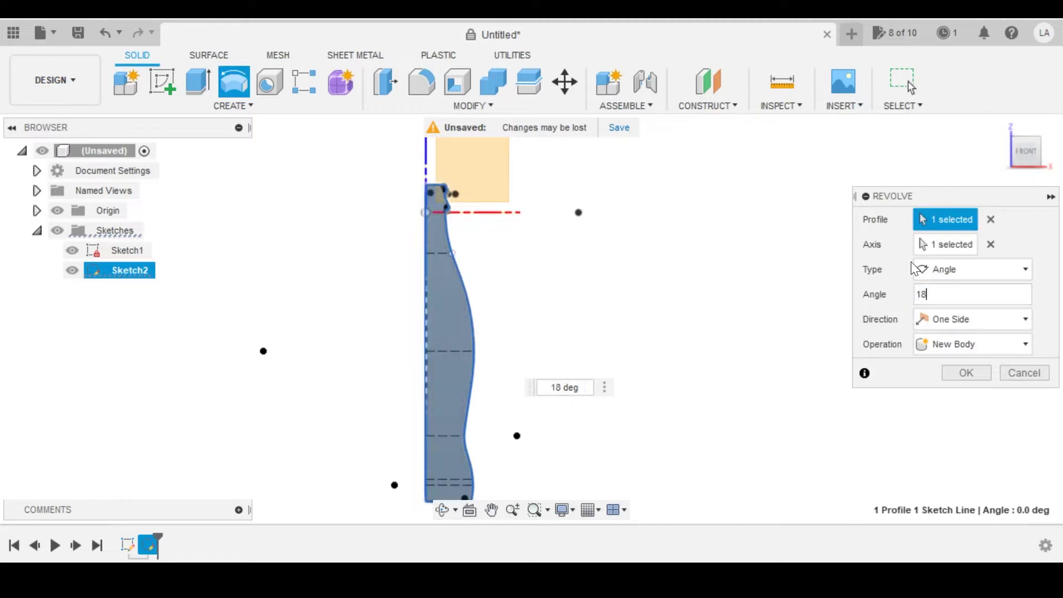
shift+middle_drag(593, 320, 491, 368)
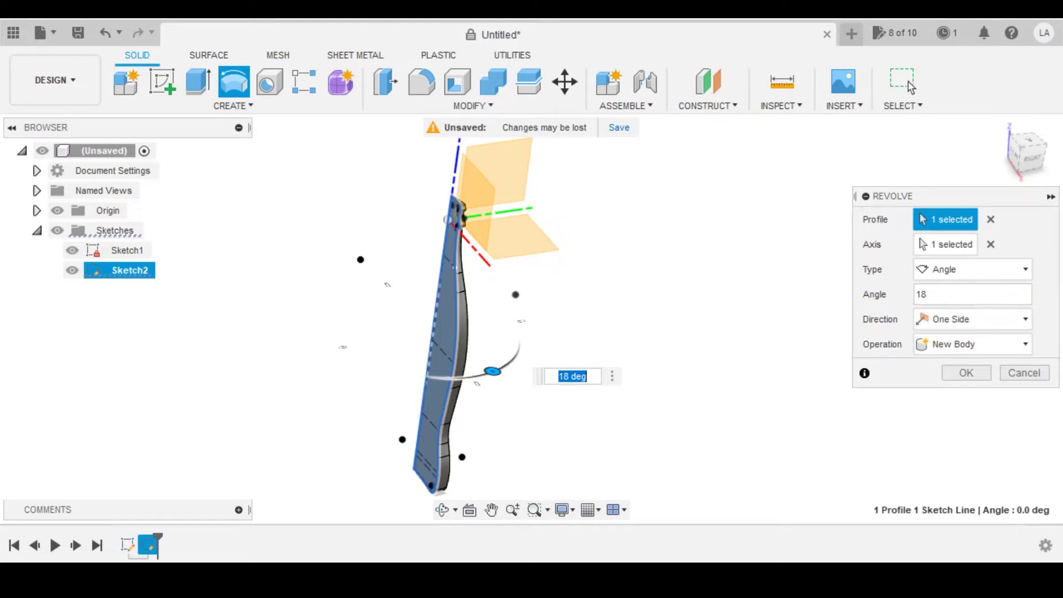
click(966, 372)
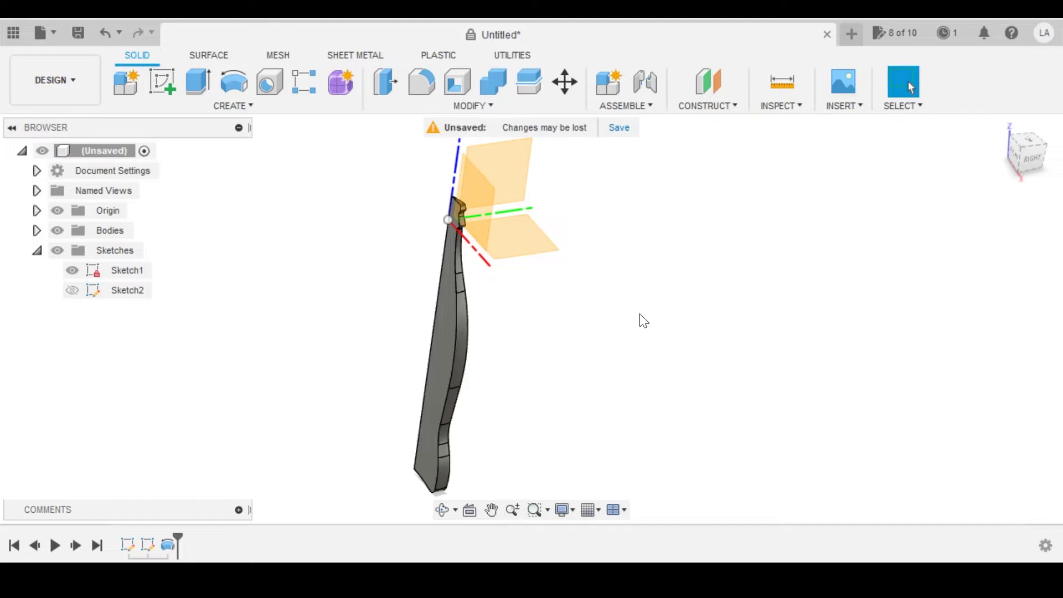
- Start a new sketch on the front origin plane and make Sketch2 visible
click(487, 202)
click(161, 82)
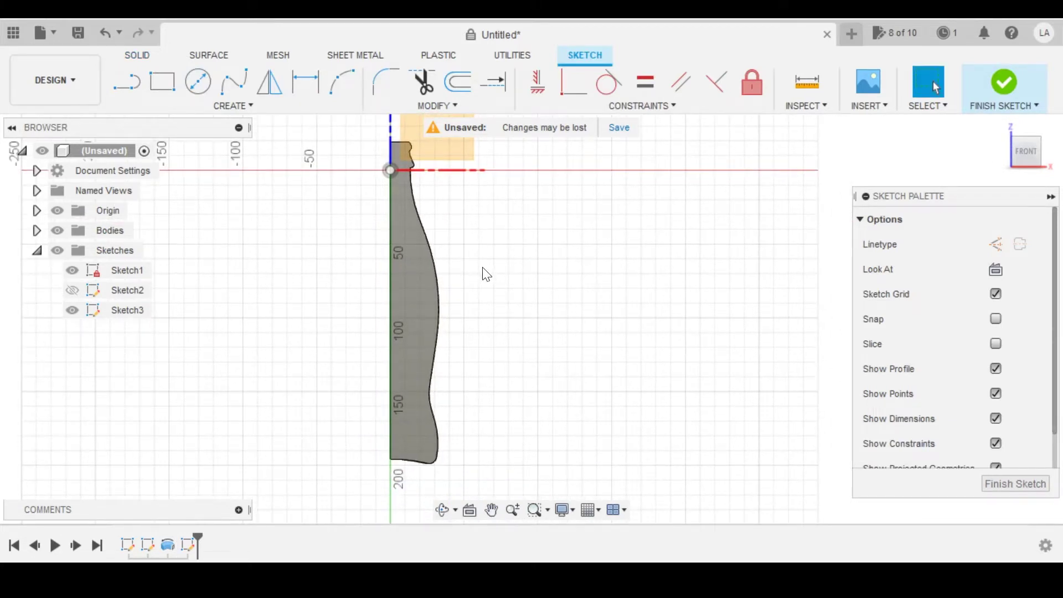
click(72, 290)
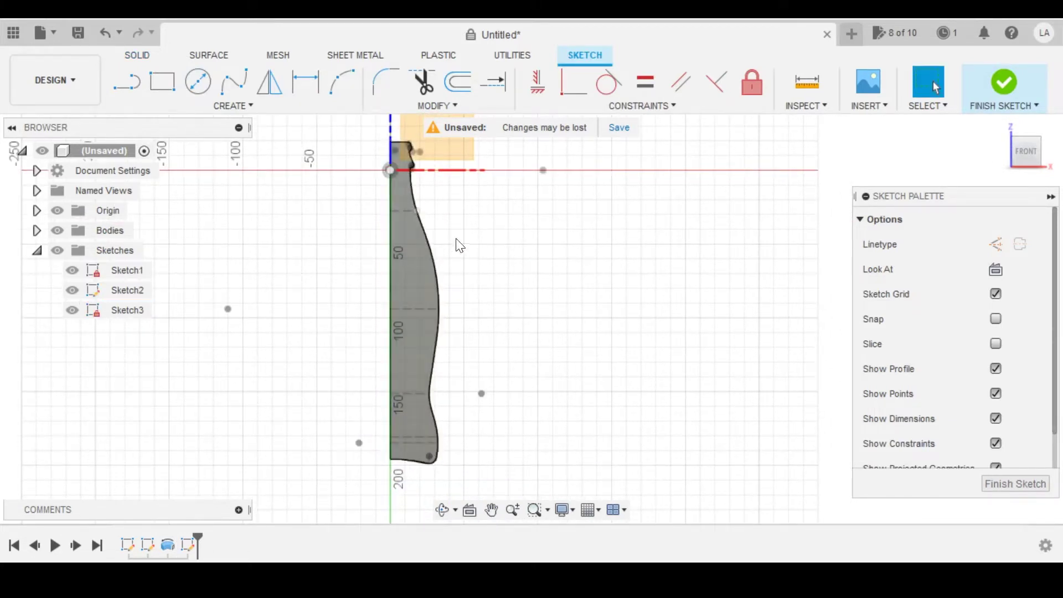
scroll(399, 222, up, 3)
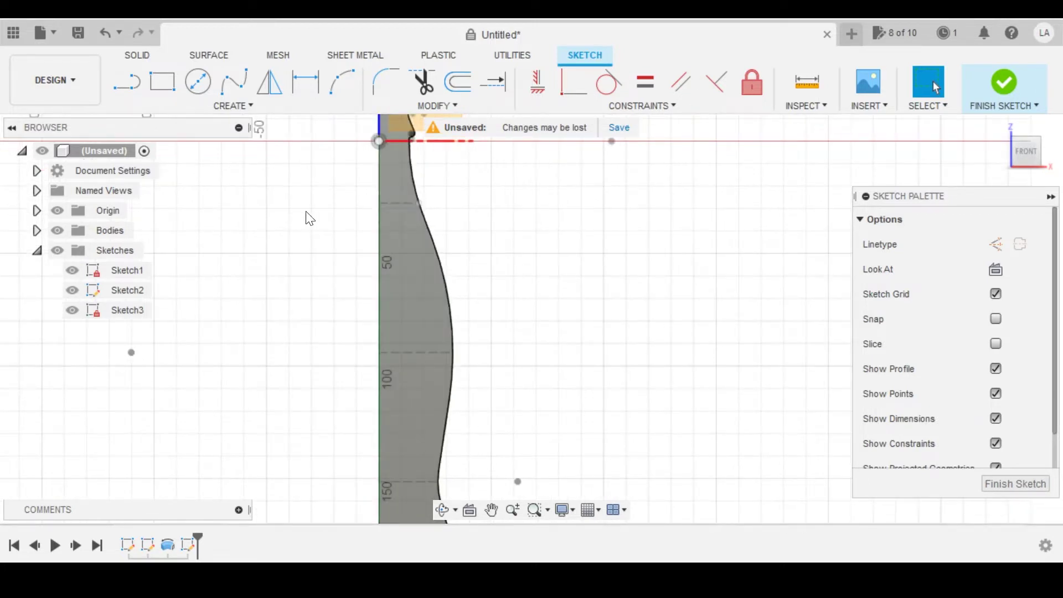
- Project the construction lines below the neck and just above the lower bulge into the sketch, keeping the projection link
key(p)
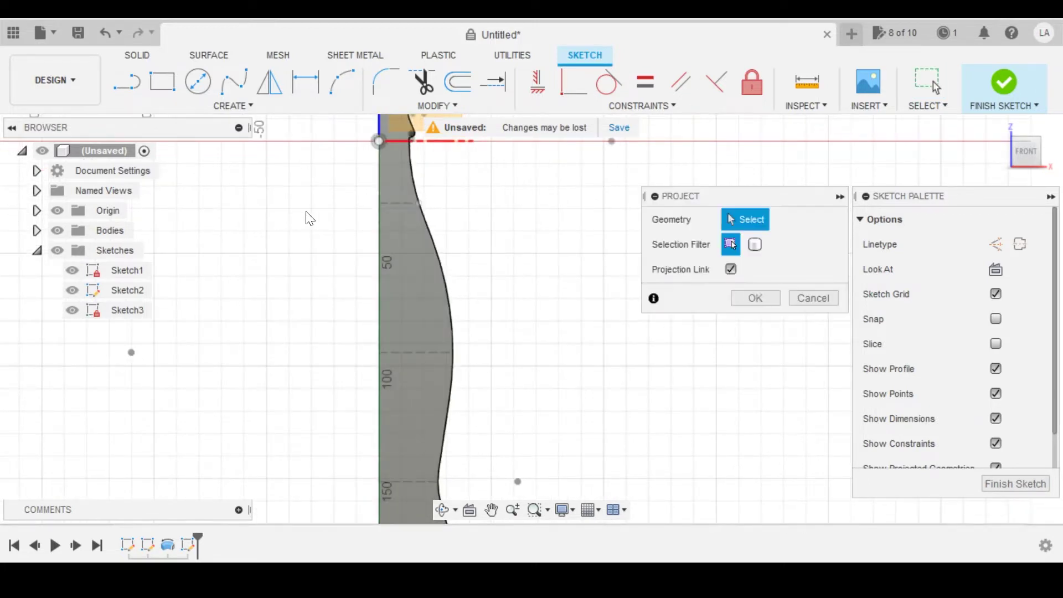
scroll(406, 211, up, 2)
click(399, 201)
scroll(415, 287, down, 1)
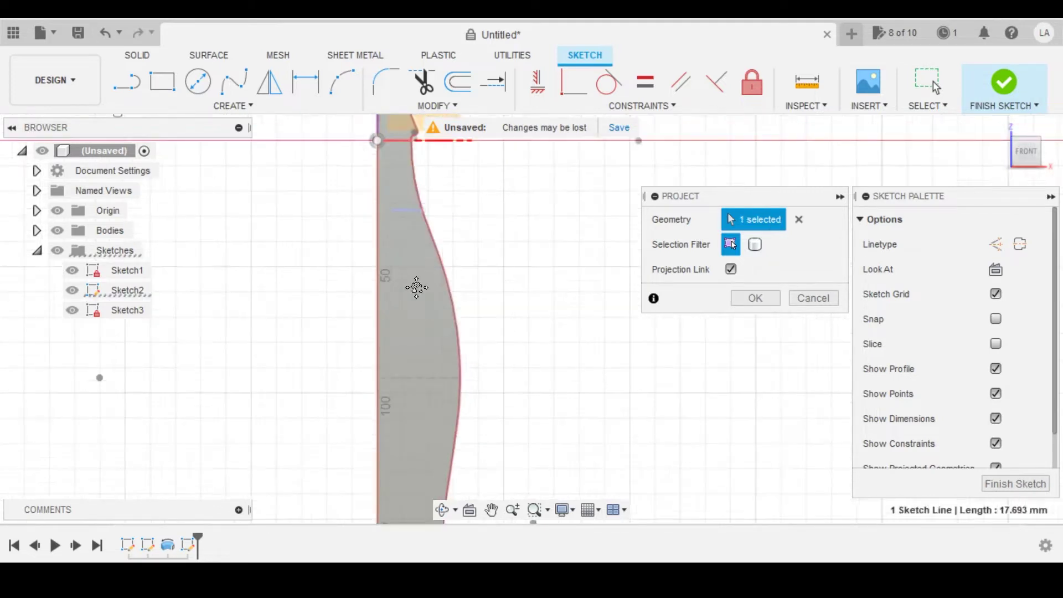
mouse_move(415, 287)
middle_down()
mouse_move(414, 180)
mouse_move(443, 142)
middle_up()
scroll(442, 321, up, 5)
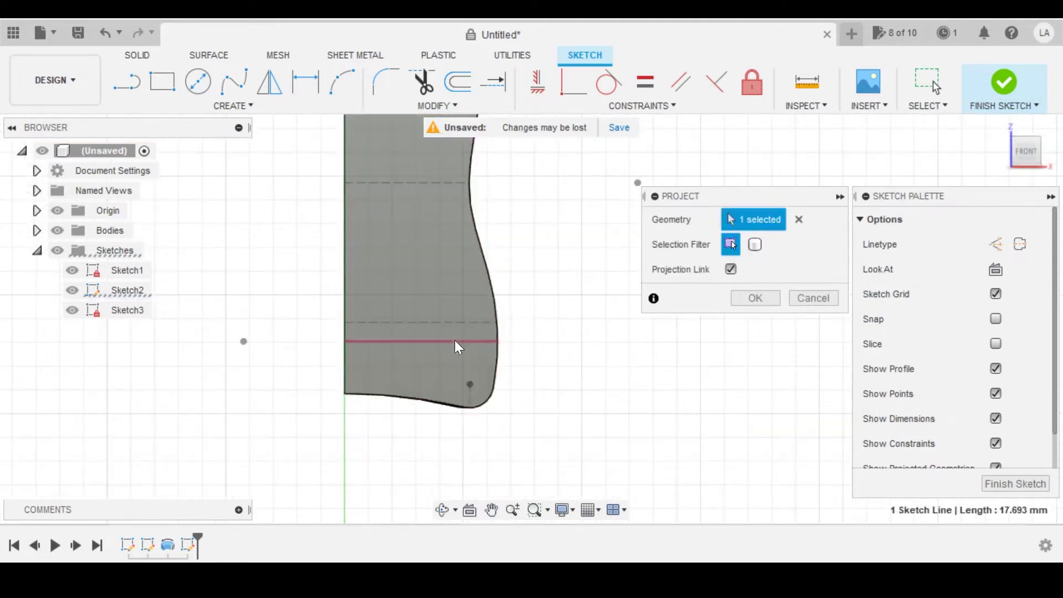
click(445, 321)
scroll(603, 332, down, 1)
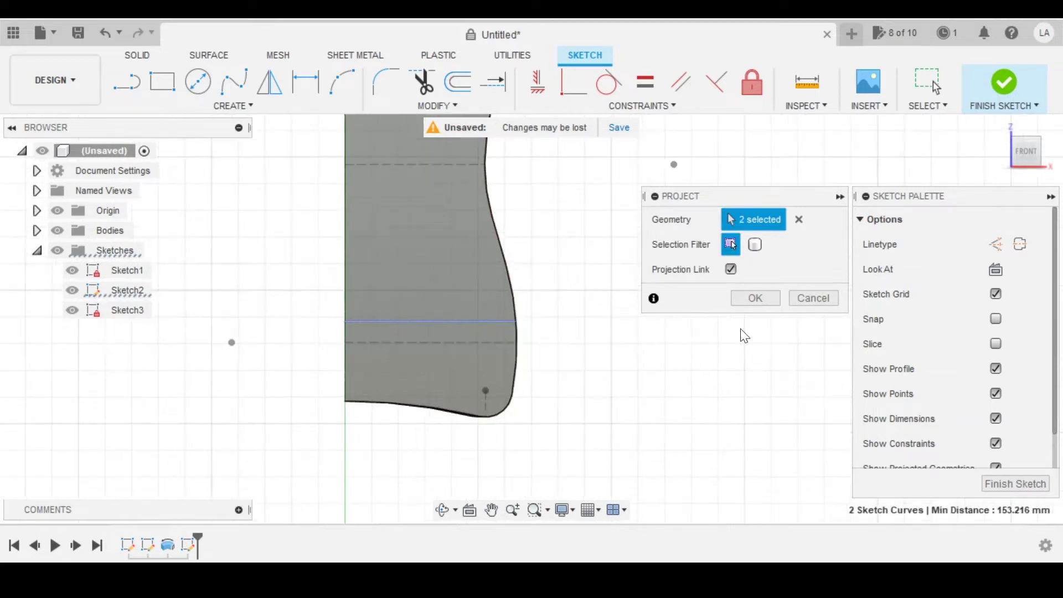
click(755, 299)
scroll(654, 337, down, 3)
scroll(574, 396, up, 3)
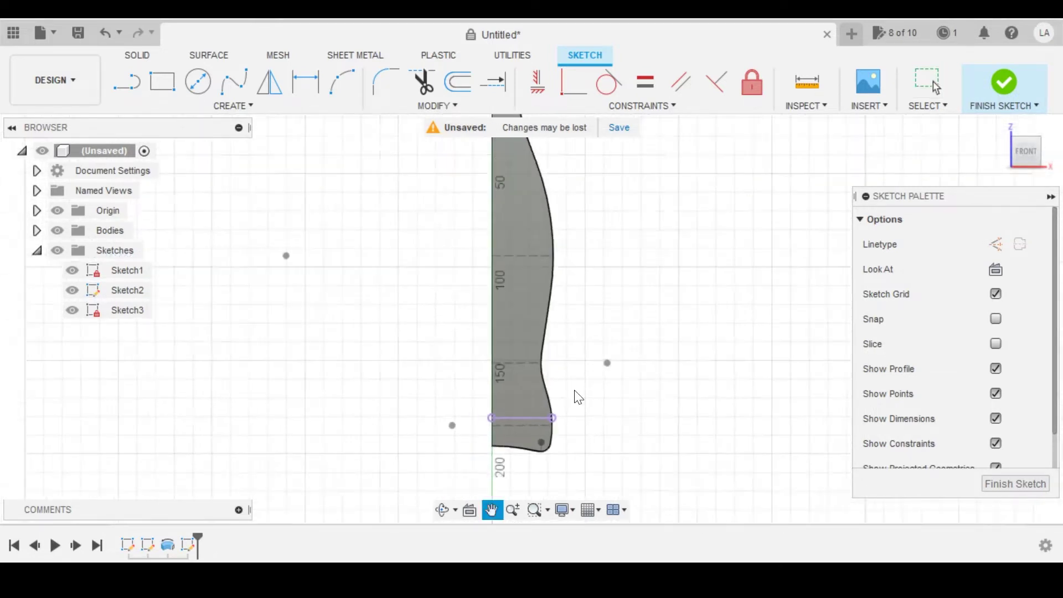
- Convert both projected lines to construction lines
drag(633, 440, 471, 187)
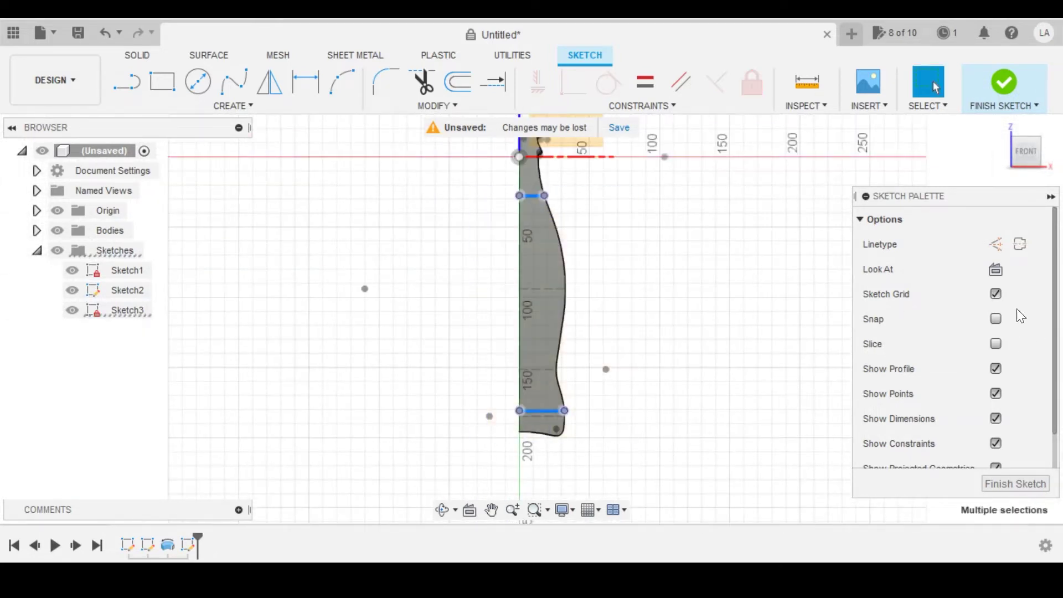
click(995, 244)
click(705, 271)
scroll(559, 224, up, 2)
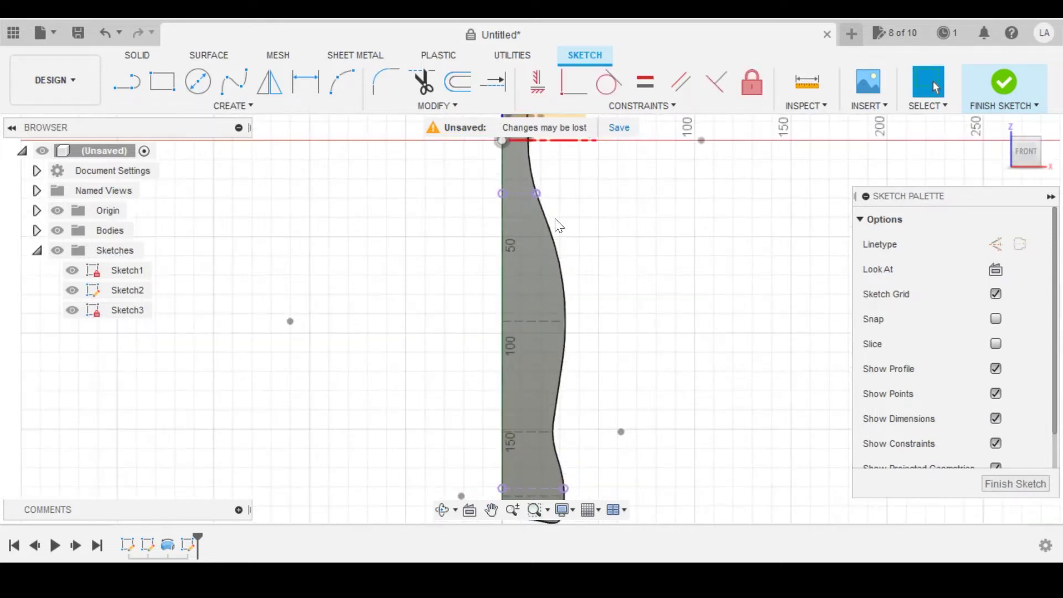
- Sketch a rectangle about 118 mm wide across the bottle slice, spanning from below the neck to the lower bulge
click(171, 78)
click(437, 185)
middle_drag(689, 416, 591, 294)
click(566, 374)
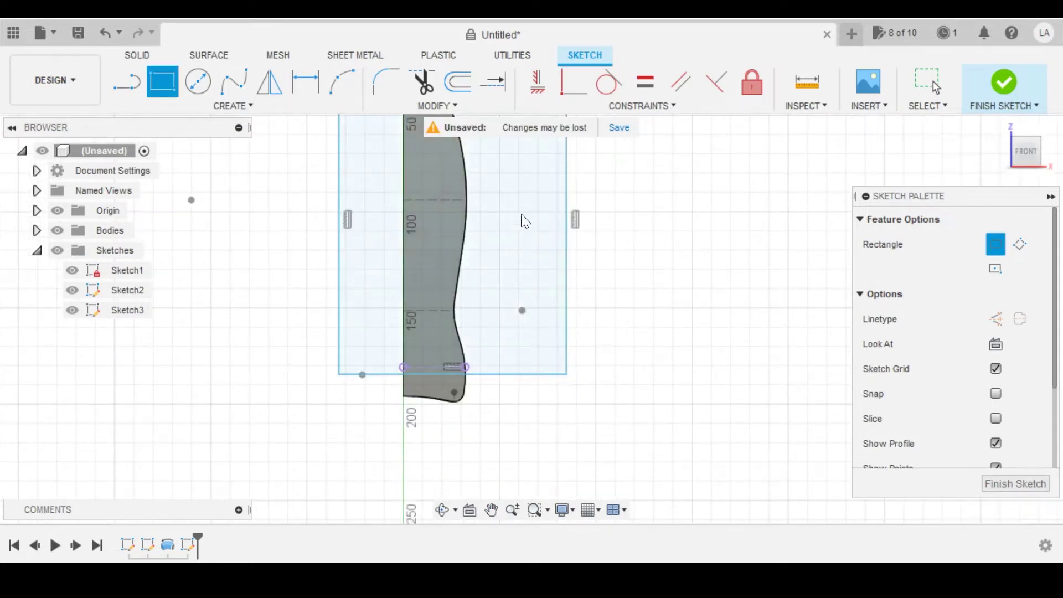
- Make the rectangle's lower and upper edges coincident with the outer endpoints of the two projected lines, and finish the sketch
click(574, 82)
click(466, 368)
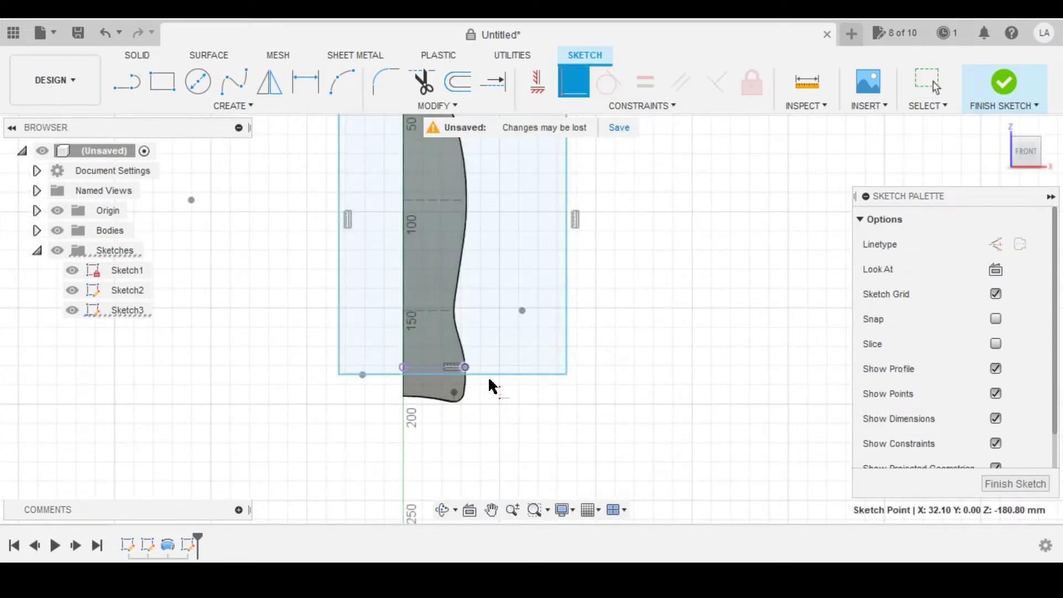
click(490, 374)
middle_drag(502, 297, 560, 500)
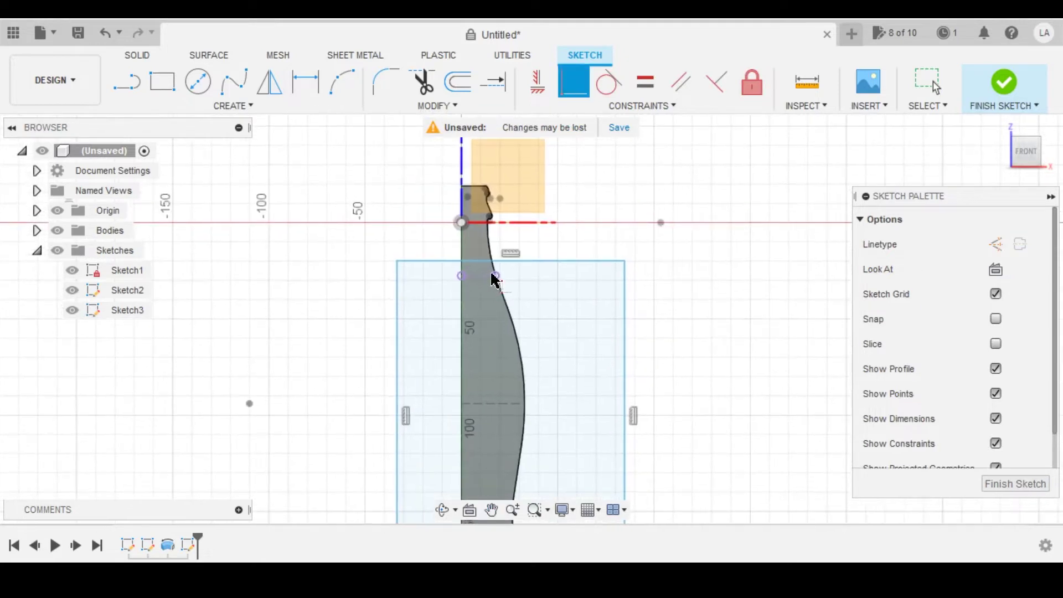
click(550, 261)
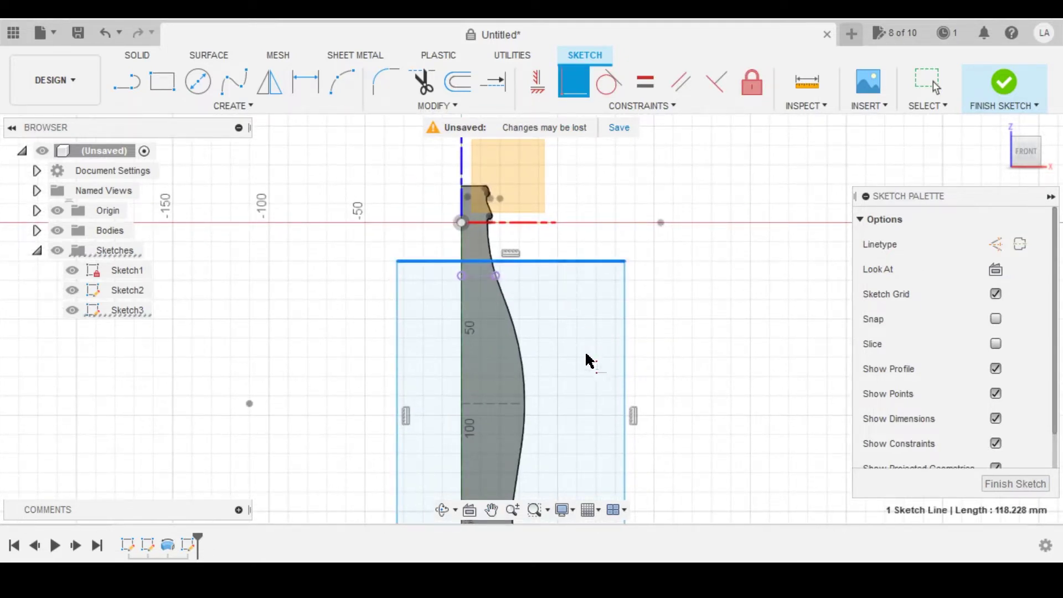
click(496, 275)
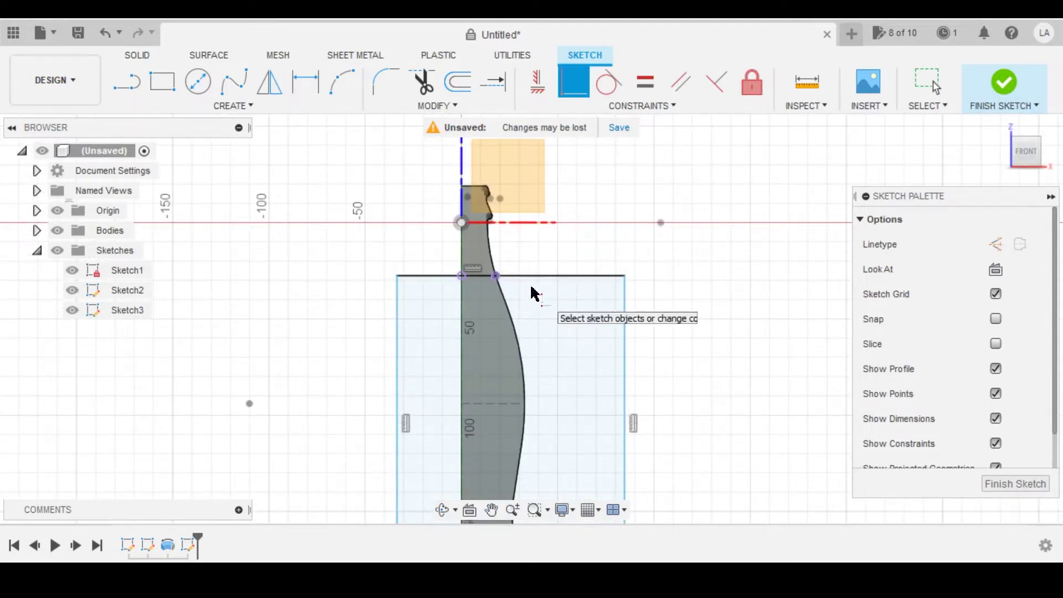
key(Escape)
middle_drag(747, 292, 712, 216)
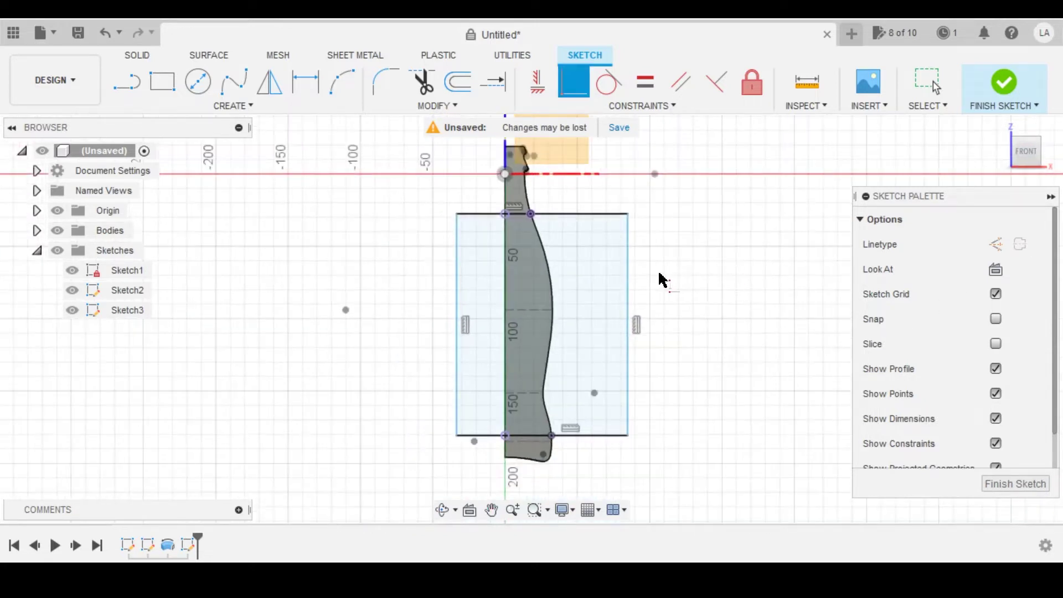
click(1011, 85)
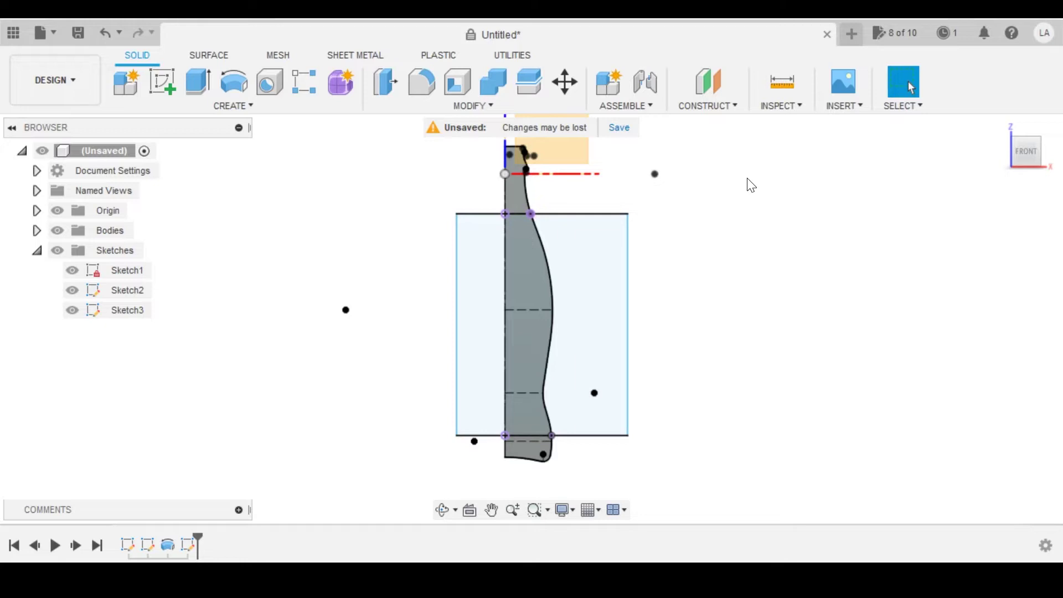
- Create an offset plane at 0 mm from the slice's rotated flat face and select that plane
shift+middle_drag(671, 327, 545, 270)
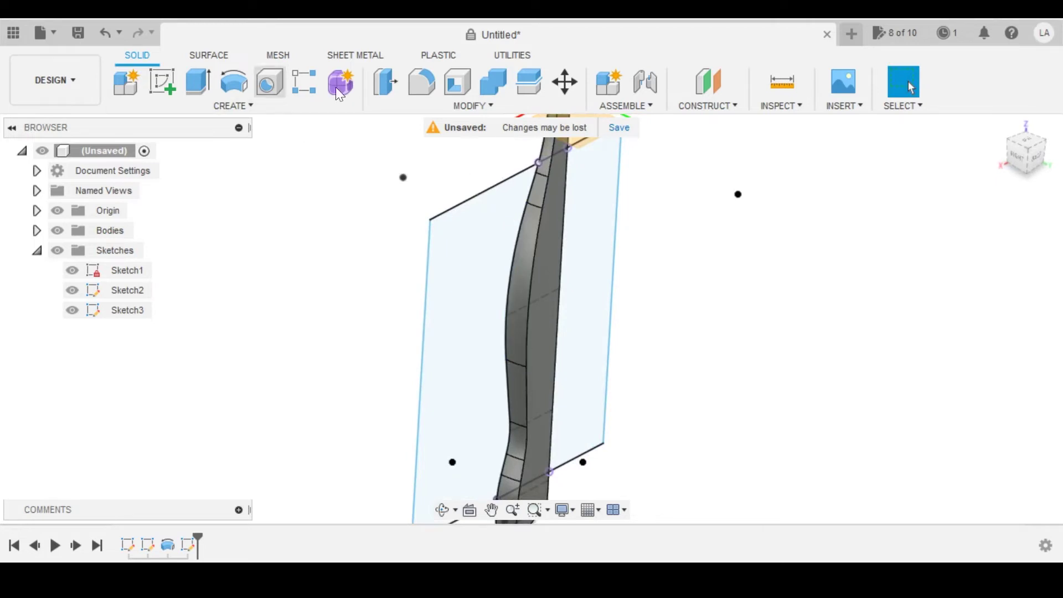
click(695, 93)
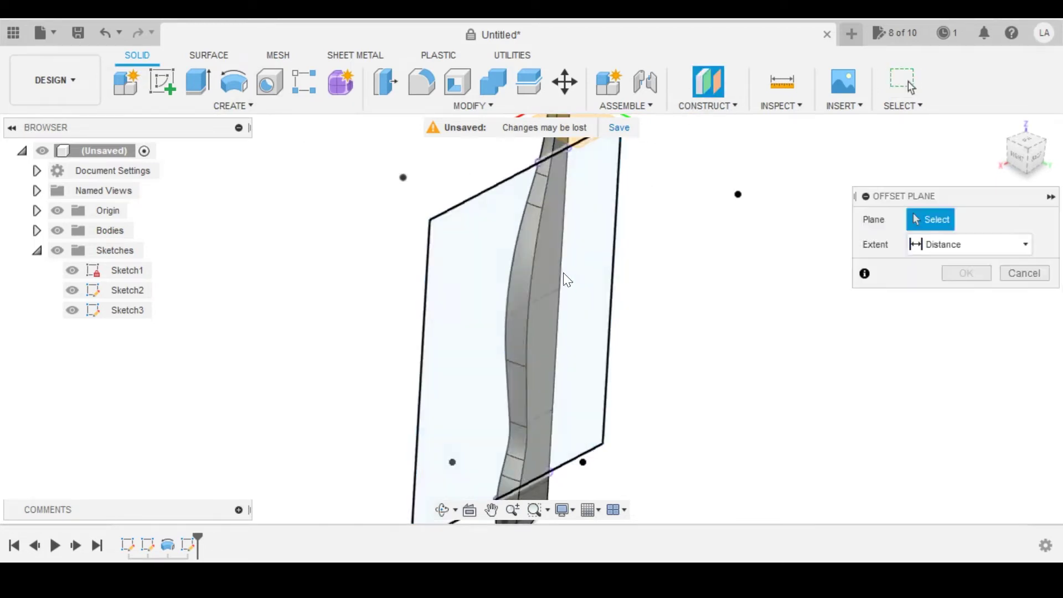
click(543, 263)
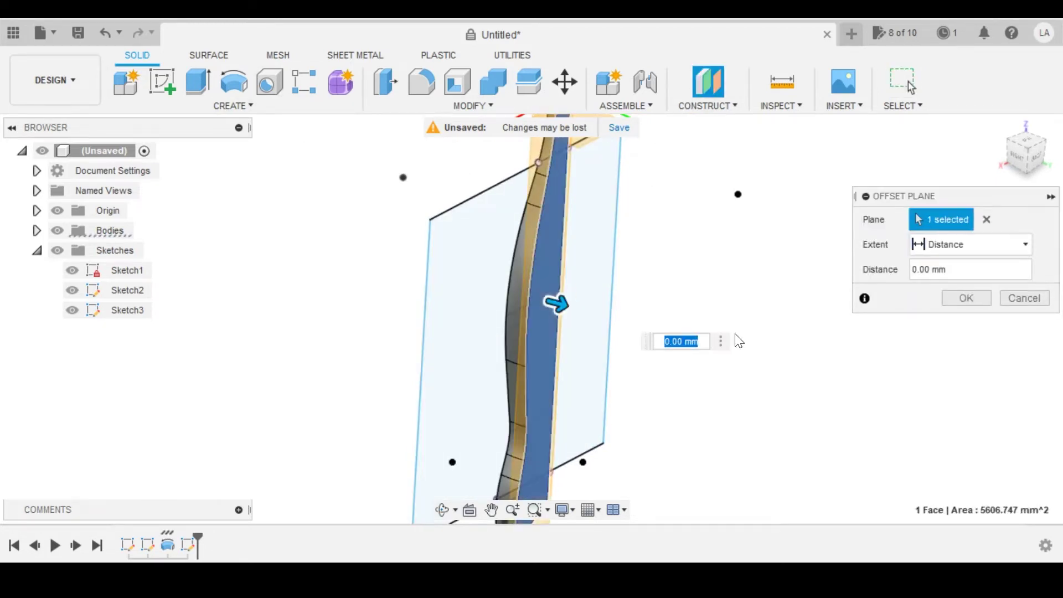
click(966, 298)
mouse_move(956, 306)
shift+middle_down()
mouse_move(698, 323)
mouse_move(571, 270)
mouse_move(570, 330)
mouse_move(506, 293)
mouse_move(492, 332)
shift+middle_up()
click(513, 200)
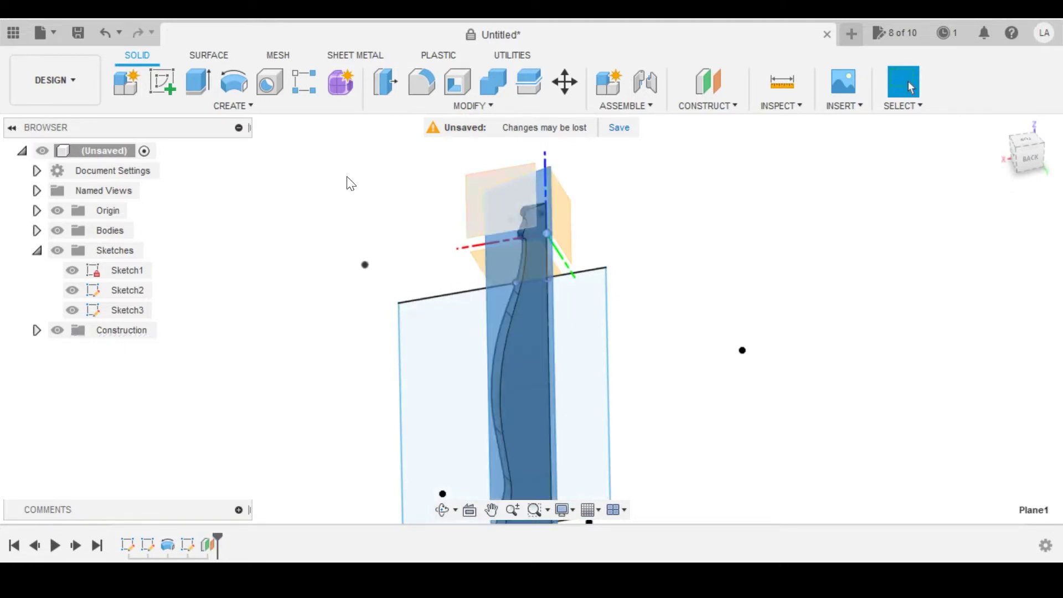
- Start a sketch on the offset plane, begin projecting geometry, and hide the rectangle sketch
click(161, 82)
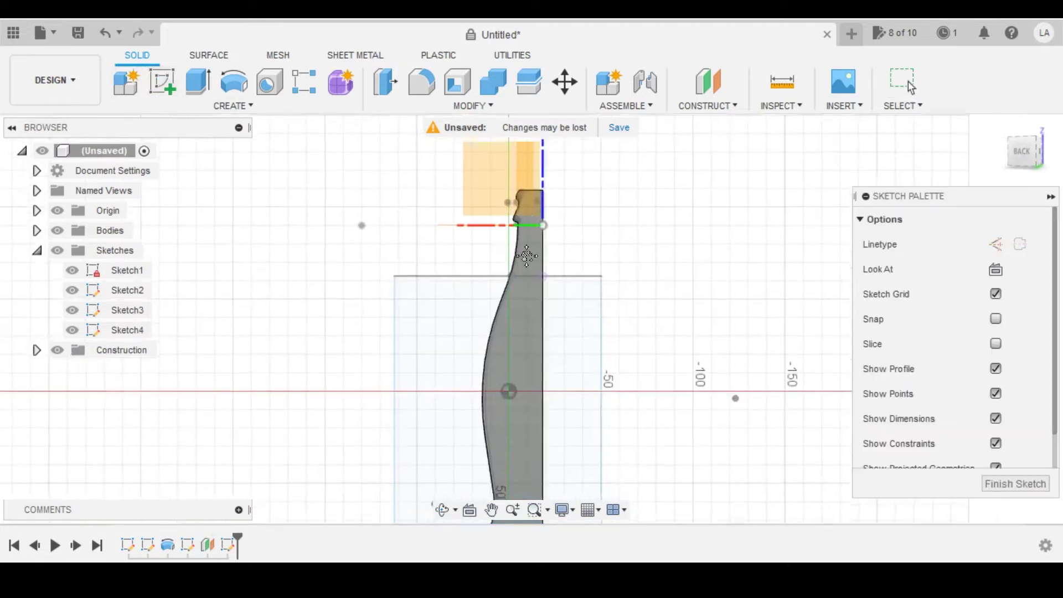
mouse_move(514, 351)
middle_down()
mouse_move(515, 271)
mouse_move(383, 376)
middle_up()
scroll(465, 270, up, 2)
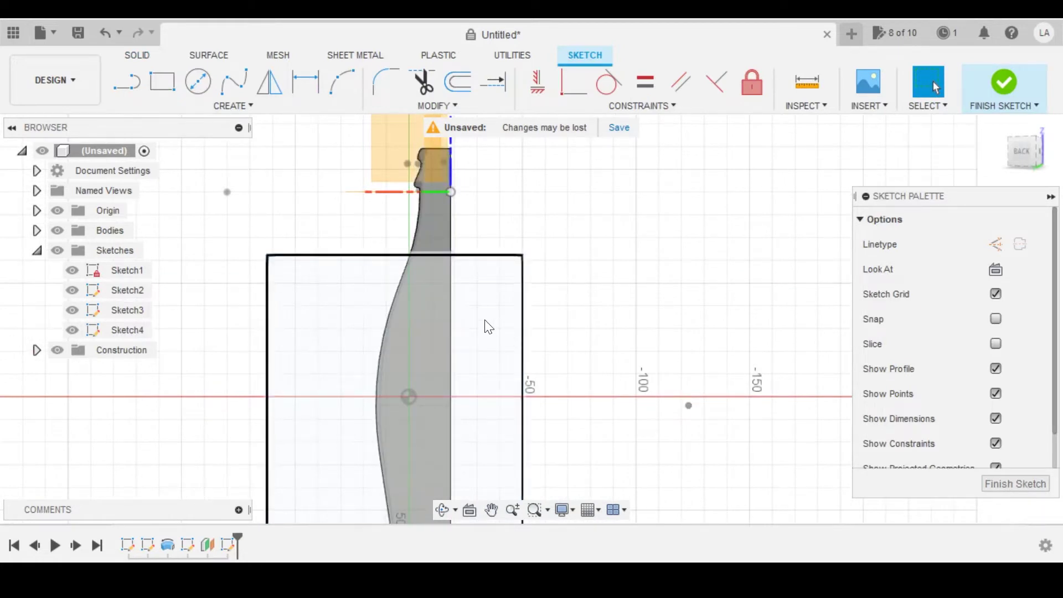
key(p)
mouse_move(493, 268)
middle_down()
mouse_move(494, 199)
mouse_move(450, 318)
middle_up()
scroll(423, 287, up, 3)
scroll(419, 306, up, 2)
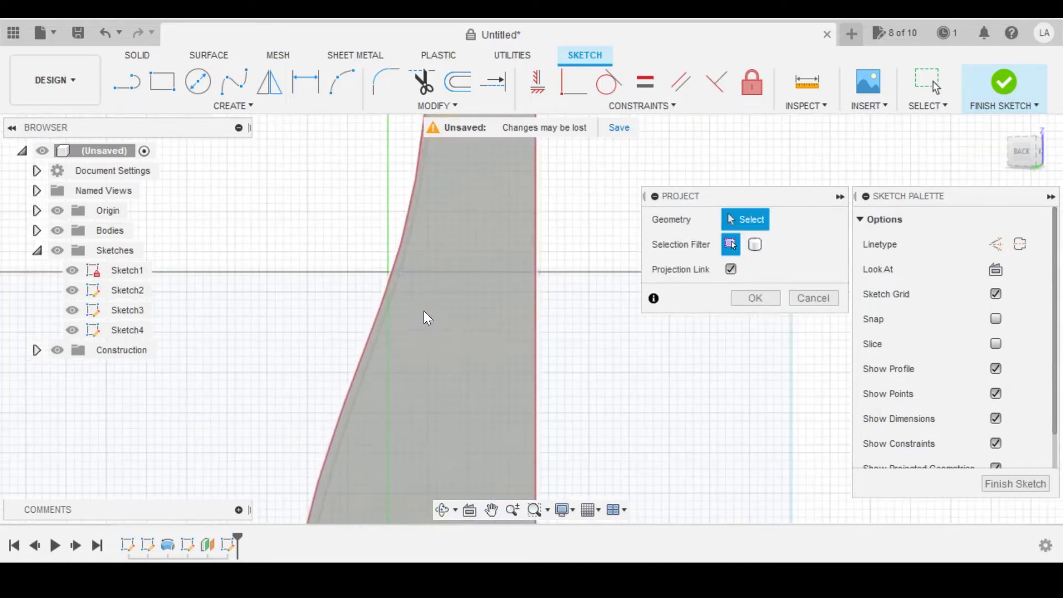
mouse_move(457, 280)
shift+middle_down()
mouse_move(422, 287)
mouse_move(573, 383)
mouse_move(433, 266)
mouse_move(403, 225)
shift+middle_up()
scroll(410, 261, down, 4)
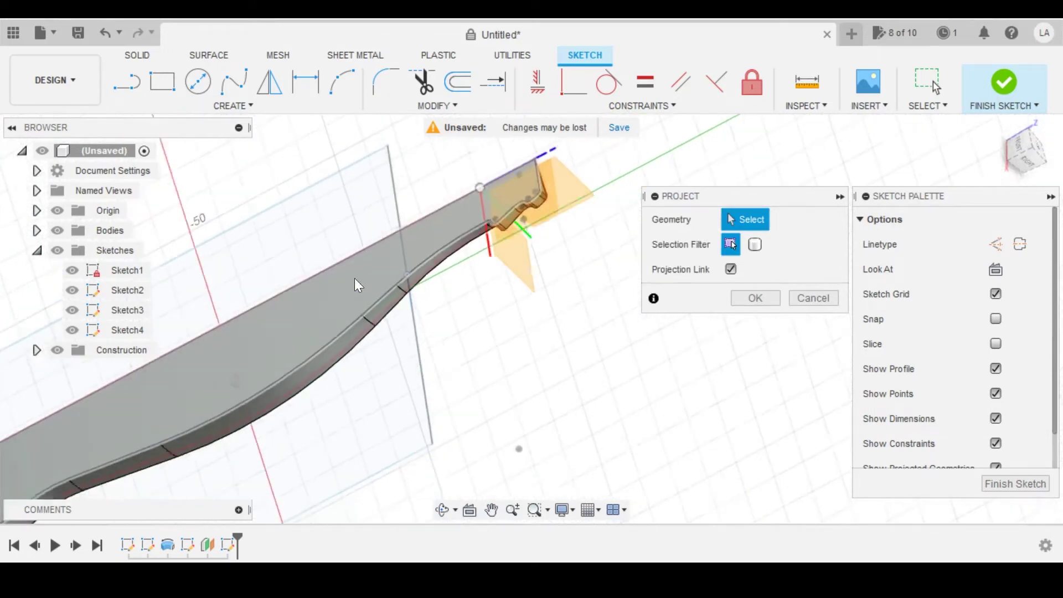
click(72, 310)
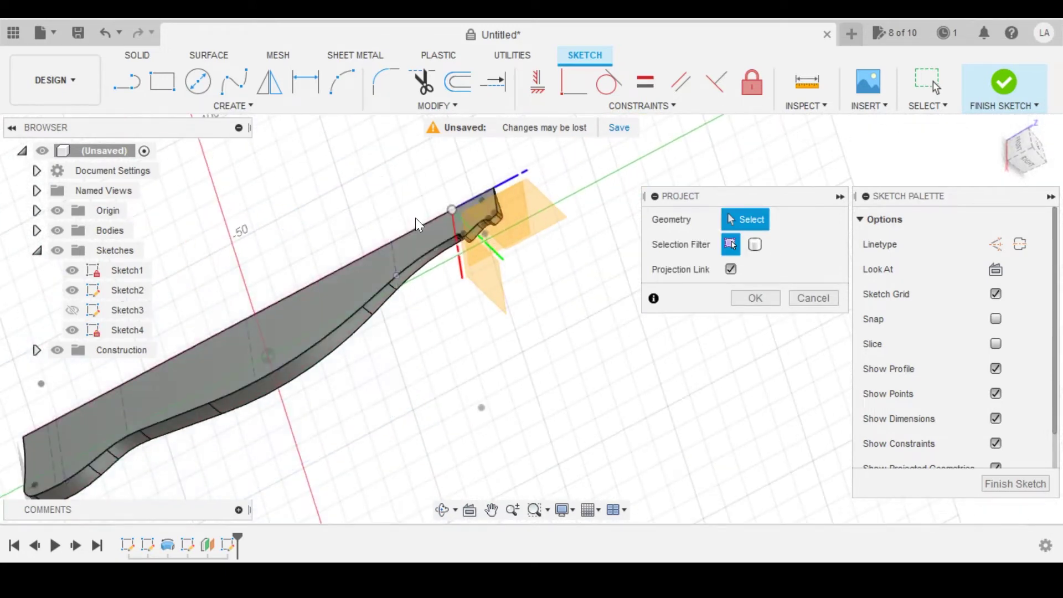
- Select the horizontal sketch lines below the neck and at the lower bulge for projection
scroll(387, 264, up, 3)
click(391, 273)
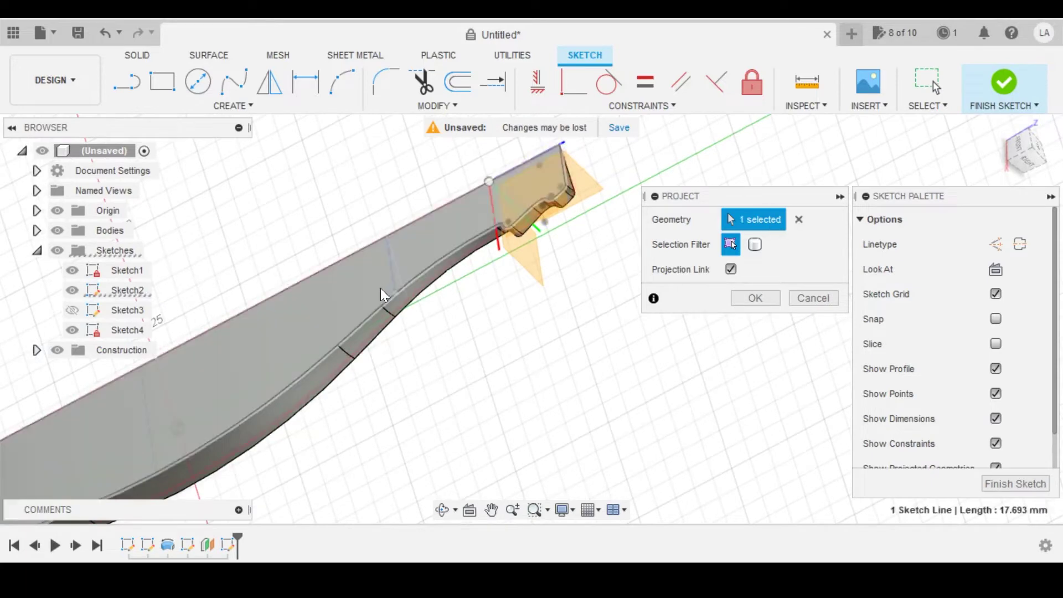
scroll(380, 288, down, 3)
mouse_move(285, 278)
middle_down()
mouse_move(596, 171)
mouse_move(608, 137)
middle_up()
scroll(379, 337, up, 2)
scroll(298, 391, up, 2)
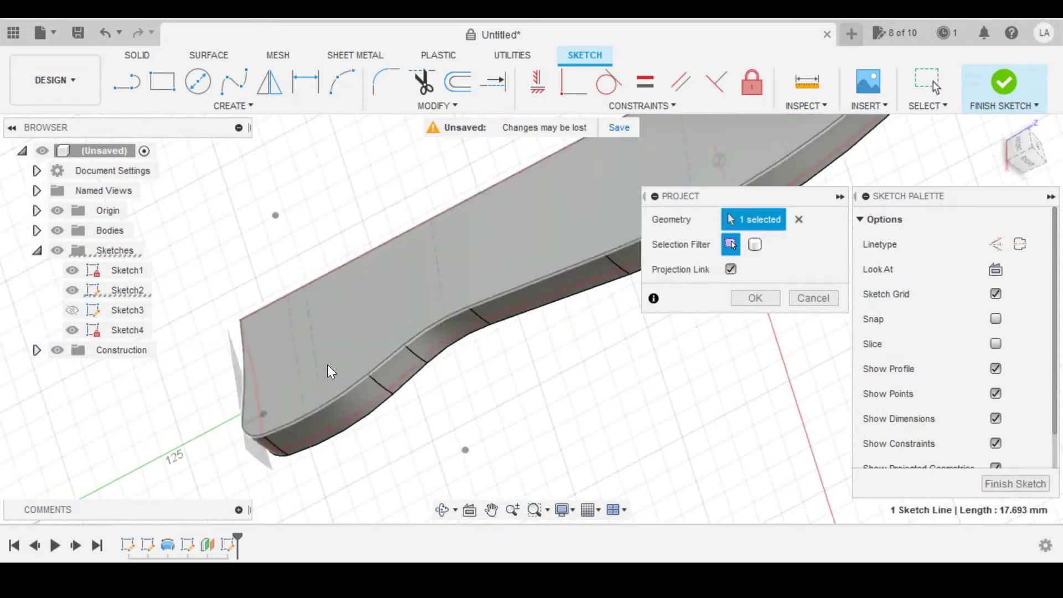
click(317, 358)
- Add the slice's outer curved edges from the neck down to the upper bulge to the projection
scroll(335, 308, down, 2)
shift+middle_drag(350, 296, 376, 244)
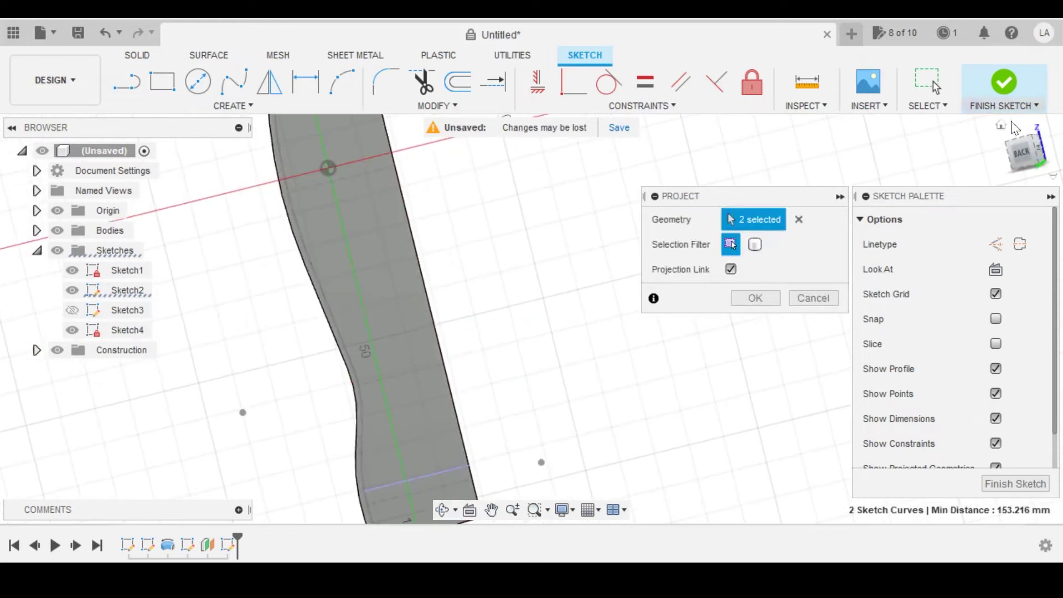
scroll(714, 326, down, 2)
click(1023, 155)
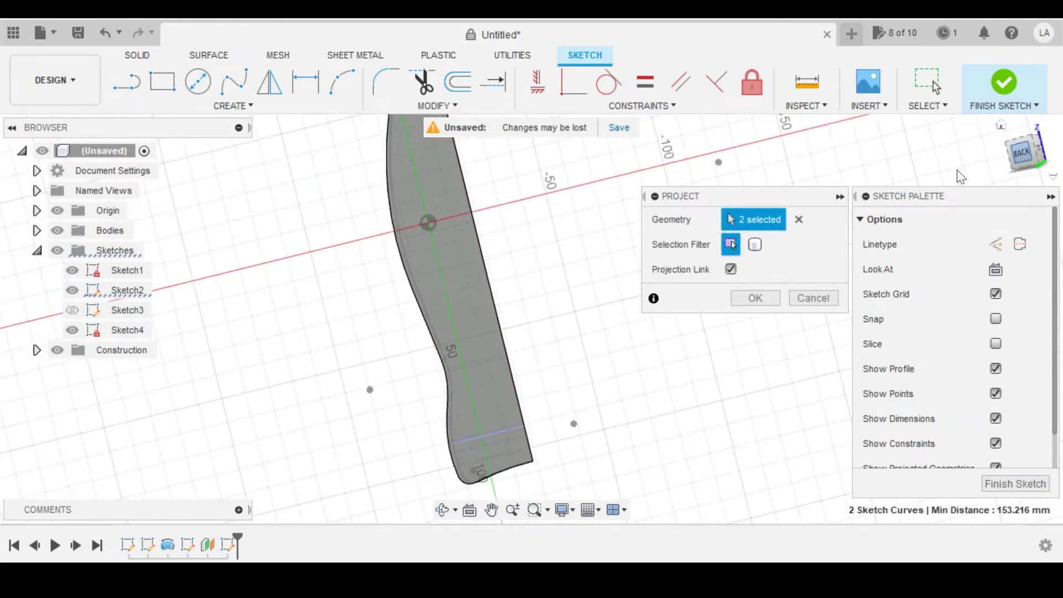
middle_drag(381, 331, 331, 492)
shift+middle_drag(386, 222, 366, 246)
click(370, 221)
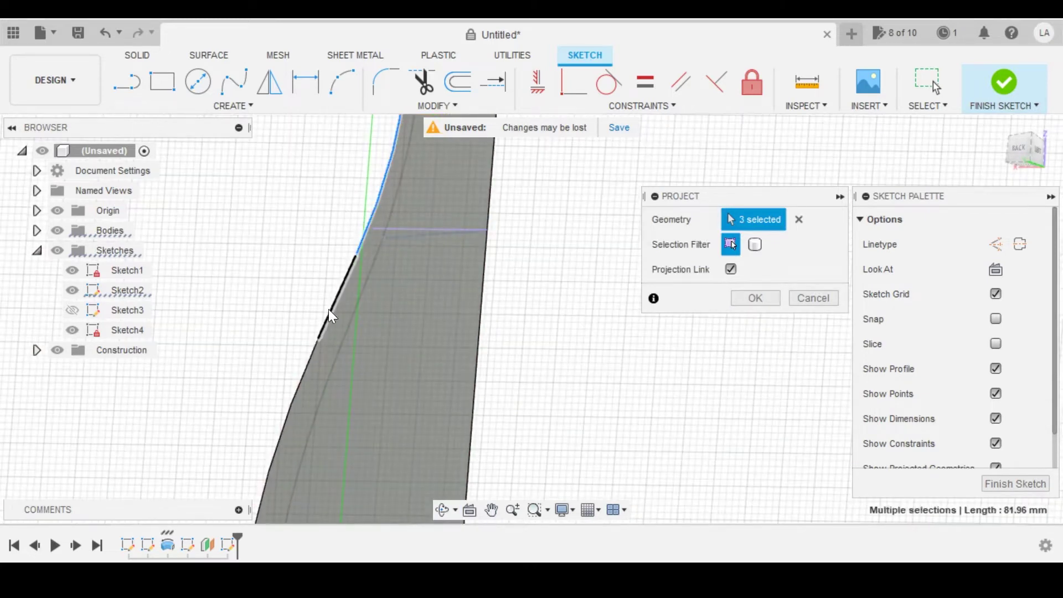
click(327, 310)
middle_drag(284, 405, 415, 140)
click(418, 166)
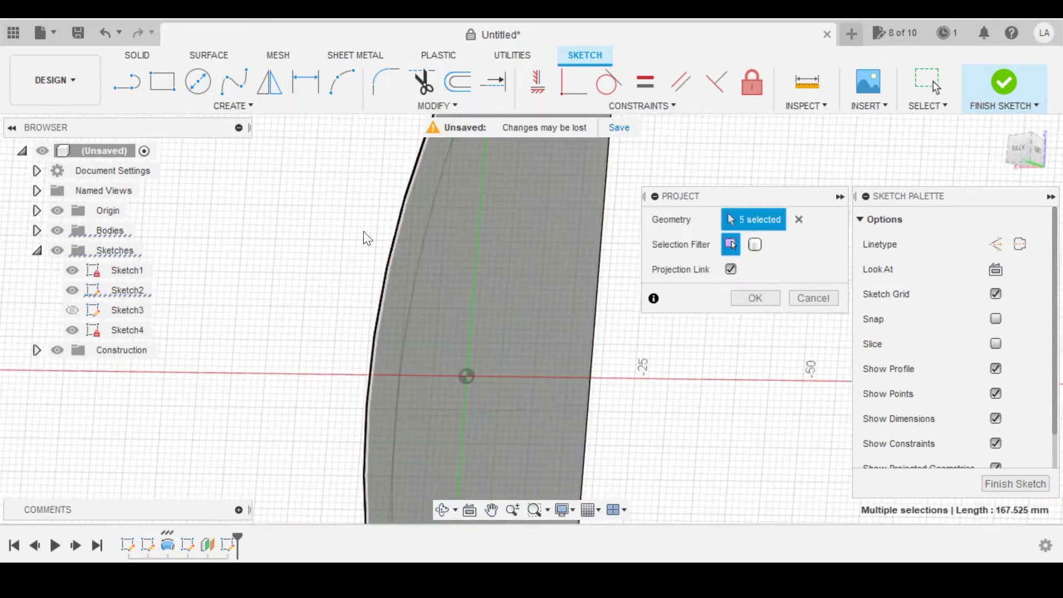
- Add the remaining outer edges down through the lower bulge and project all selected geometry with Projection Link on
shift+middle_drag(366, 232, 361, 325)
click(382, 282)
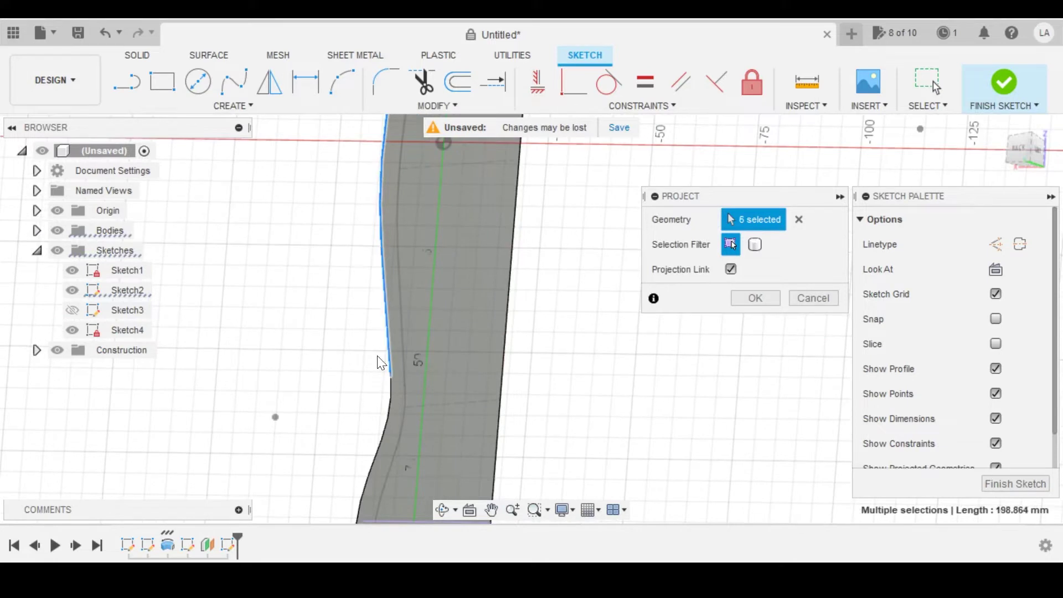
click(371, 429)
shift+middle_drag(371, 430, 392, 318)
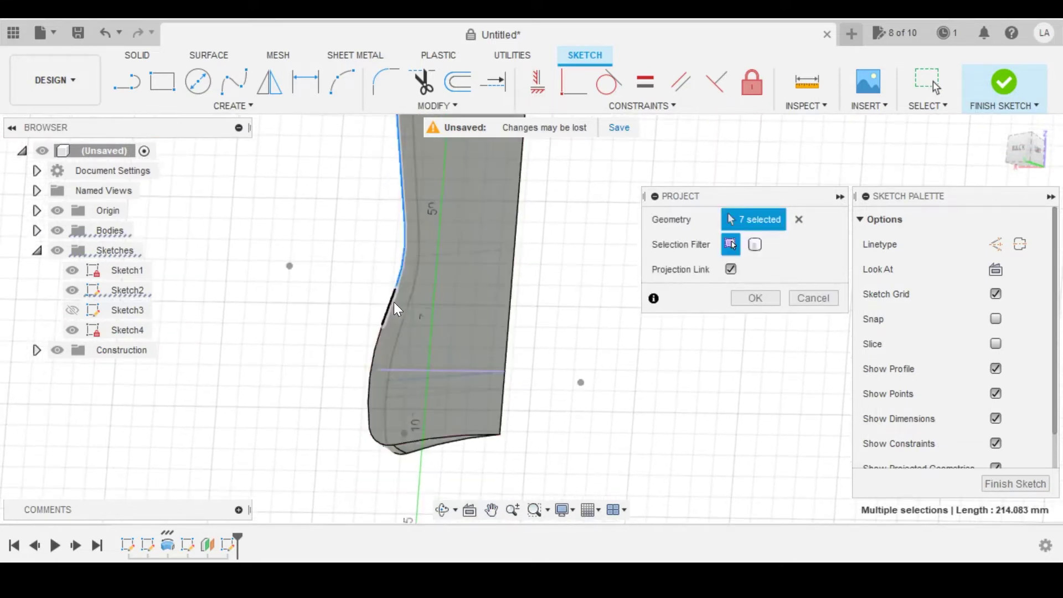
click(394, 301)
click(372, 364)
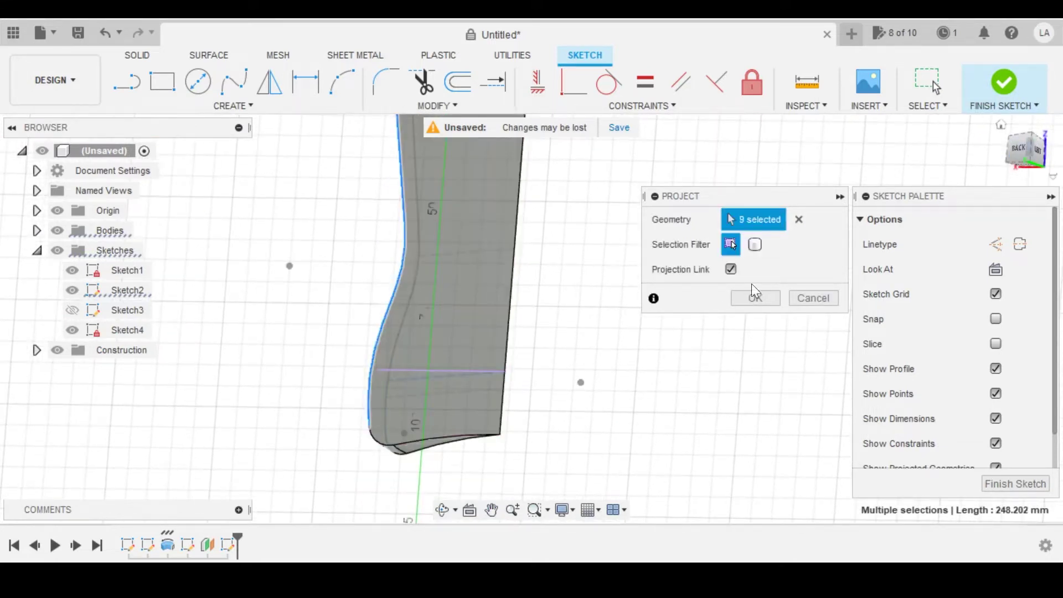
click(754, 299)
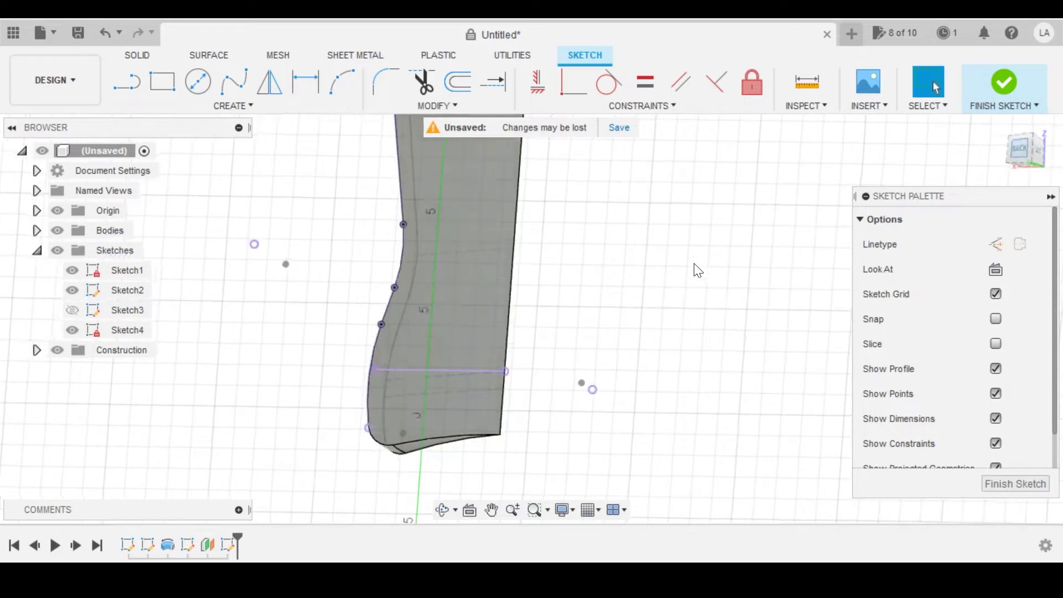
- Convert all projected lines and profile curves to construction geometry
scroll(565, 339, down, 3)
middle_drag(555, 341, 569, 396)
scroll(570, 382, down, 5)
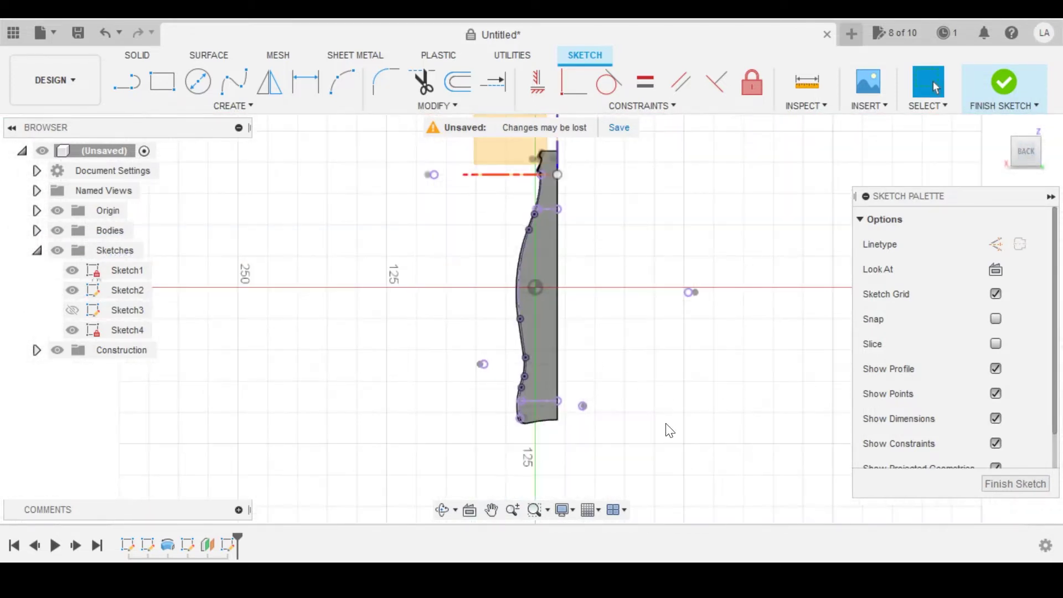
mouse_move(642, 418)
mouse_down()
mouse_move(467, 218)
mouse_move(468, 187)
mouse_up()
scroll(939, 277, down, 2)
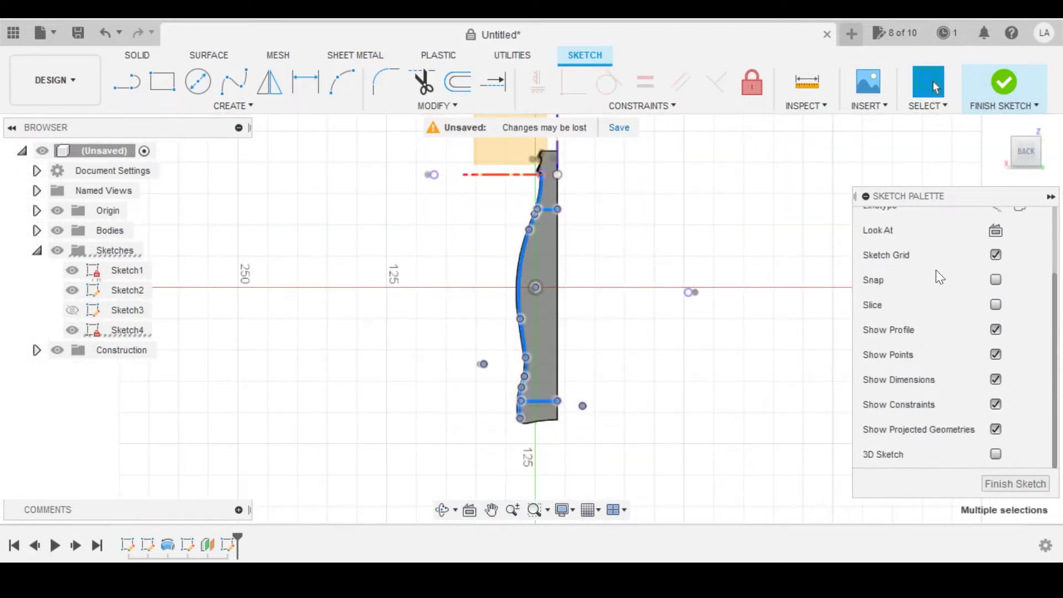
scroll(941, 275, up, 2)
click(994, 291)
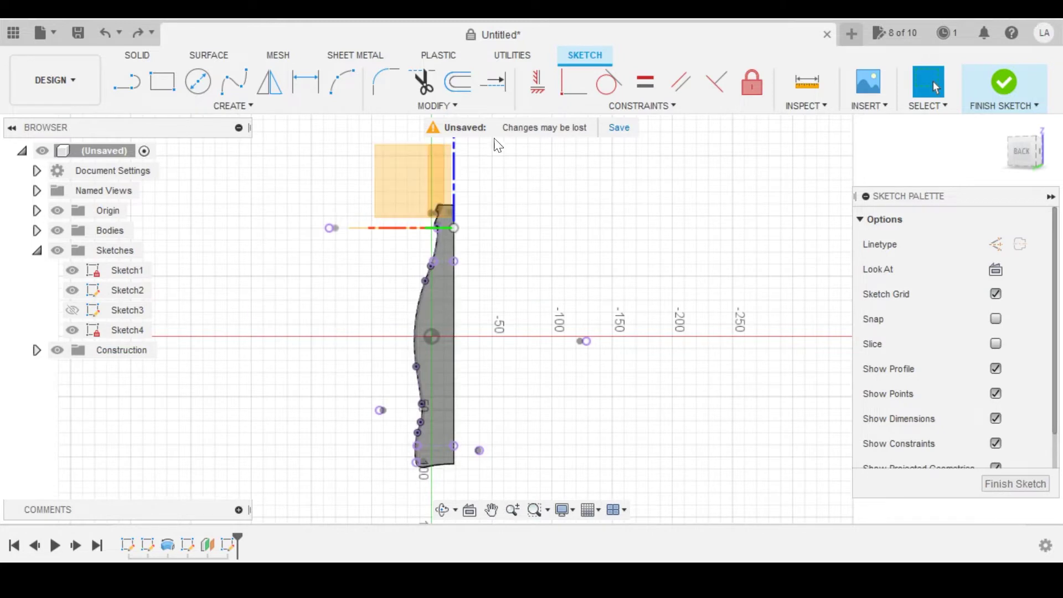
- Offset the projected outer profile chain inward by 0.75 mm
click(458, 82)
scroll(445, 224, up, 4)
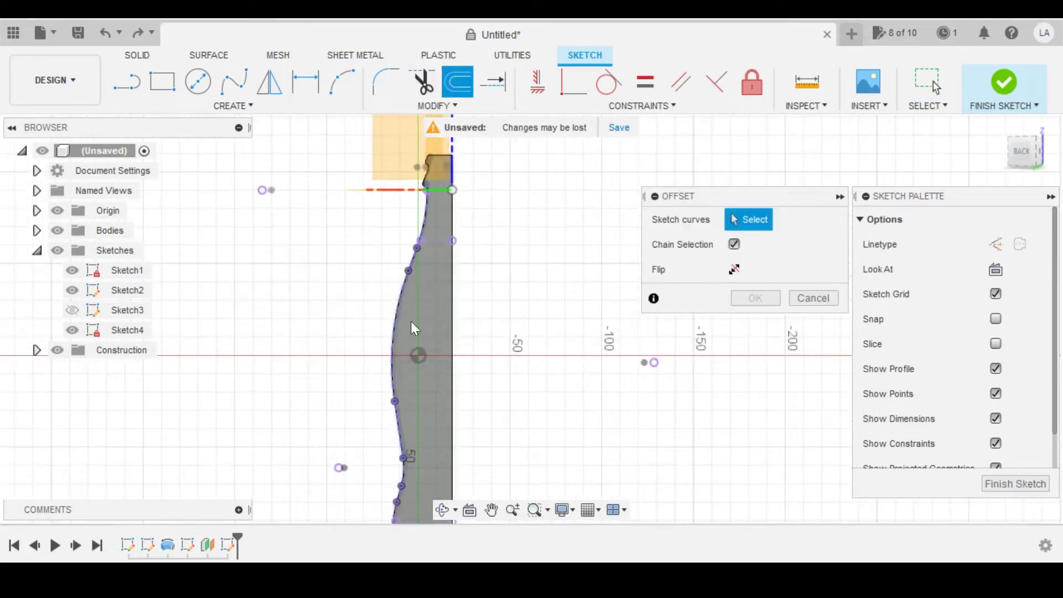
click(405, 272)
scroll(403, 301, up, 3)
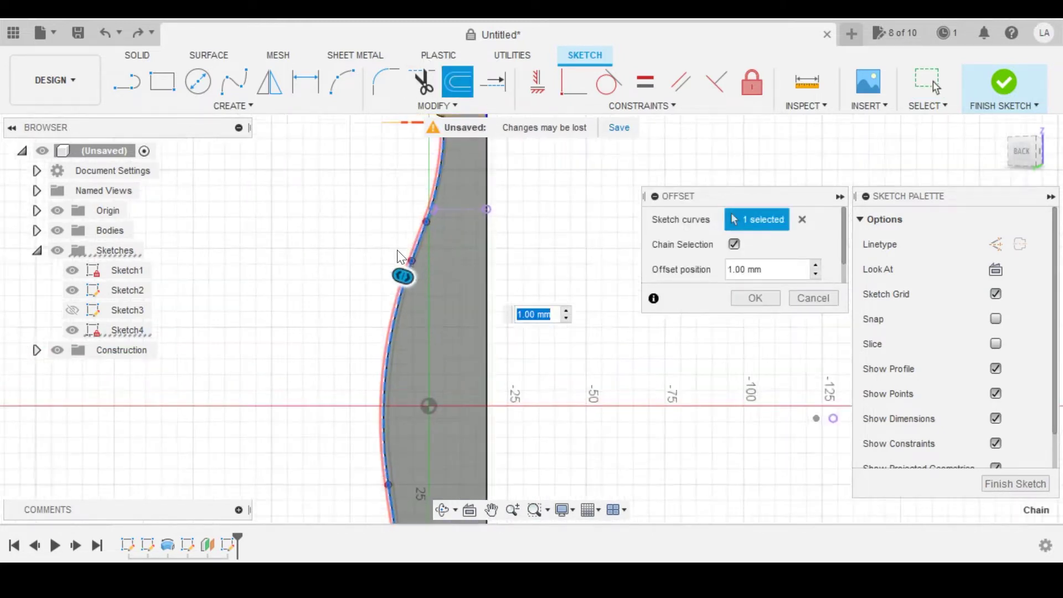
drag(401, 276, 411, 294)
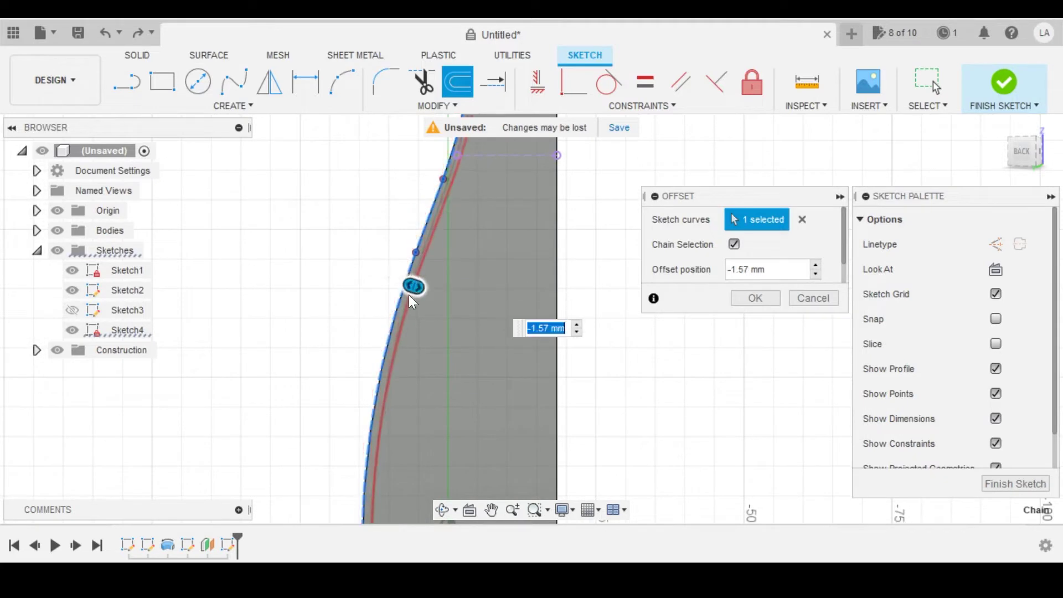
text(-)
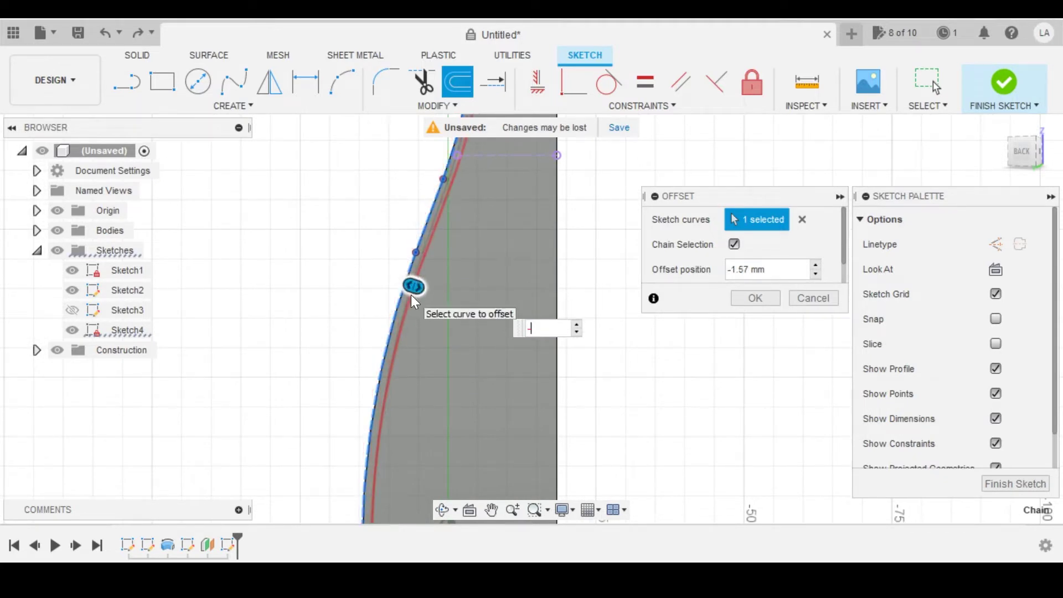
text(0.75)
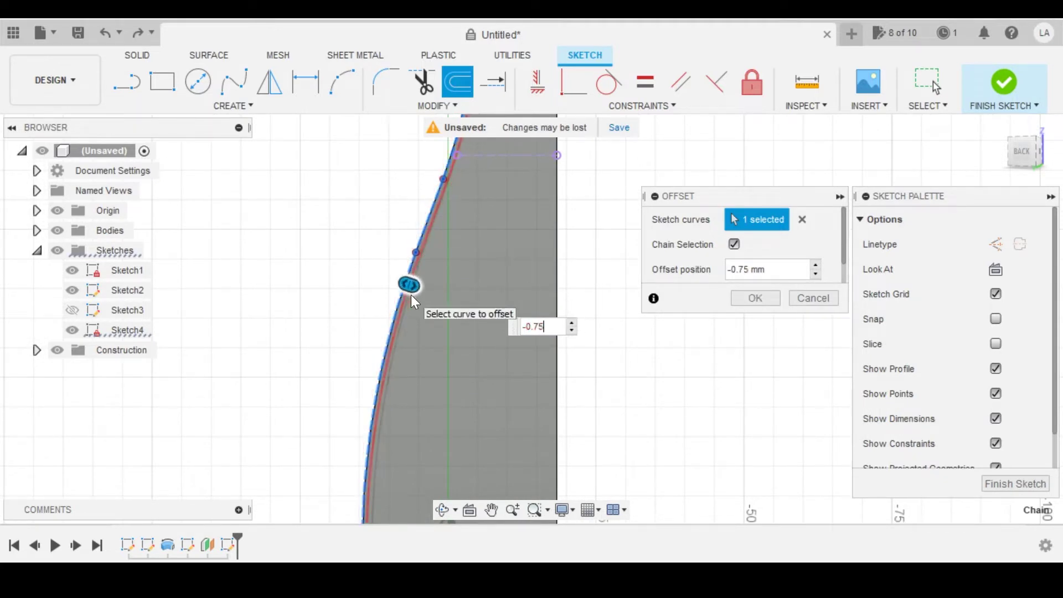
key(Return)
- Sketch a three-point arc from the outer profile near the upper projected line, crossing the offset curve into the body
middle_drag(462, 138, 486, 292)
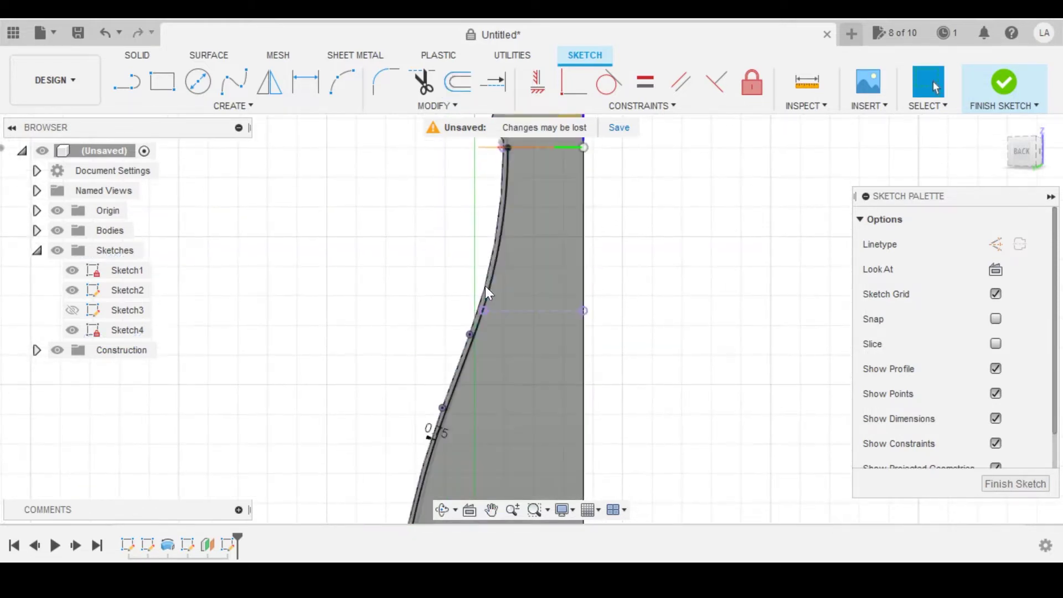
scroll(485, 296, up, 2)
scroll(470, 334, up, 5)
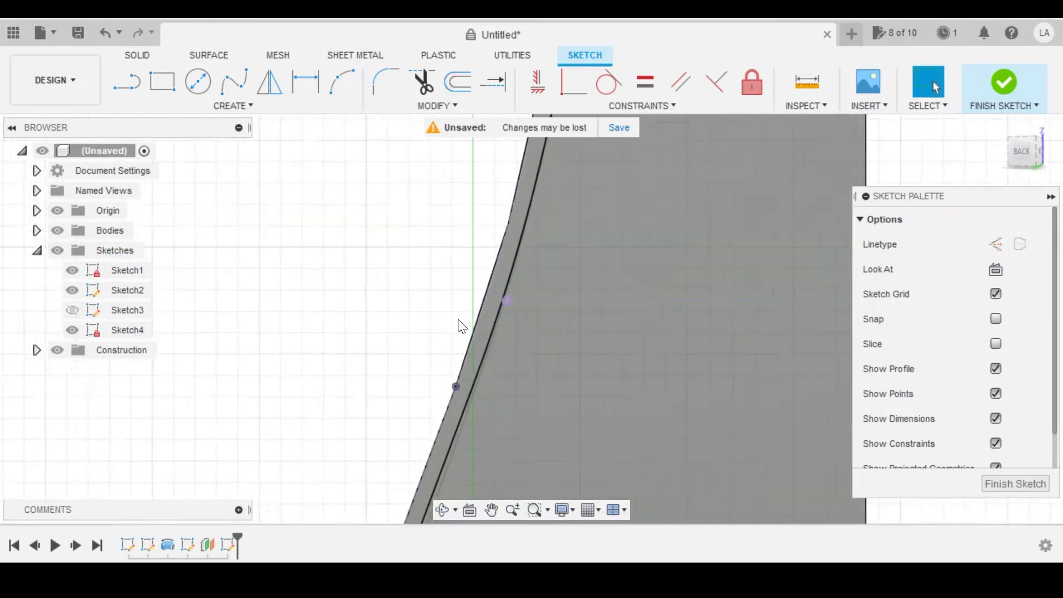
click(503, 247)
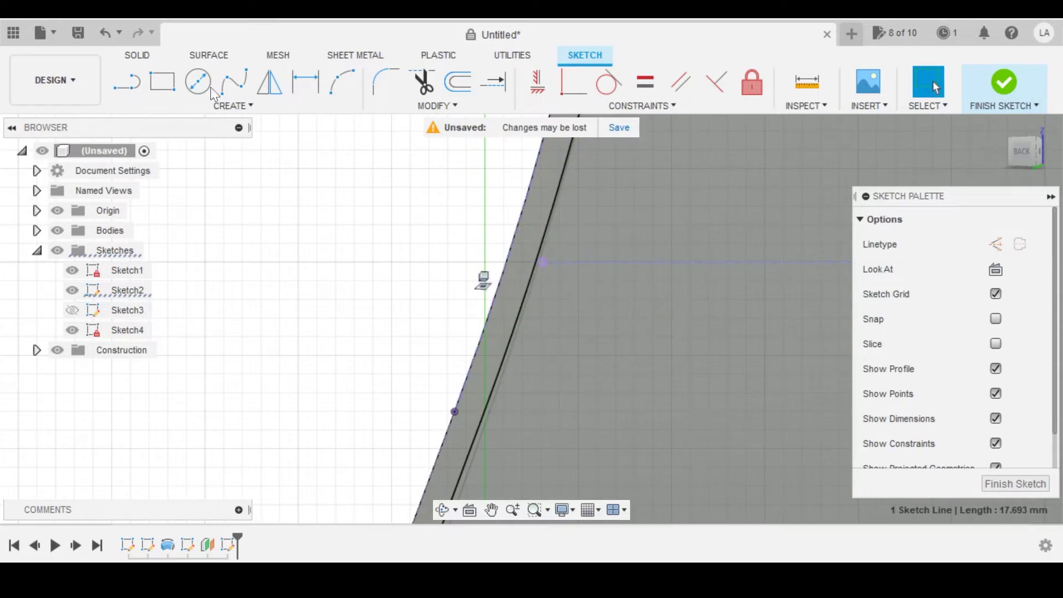
click(339, 84)
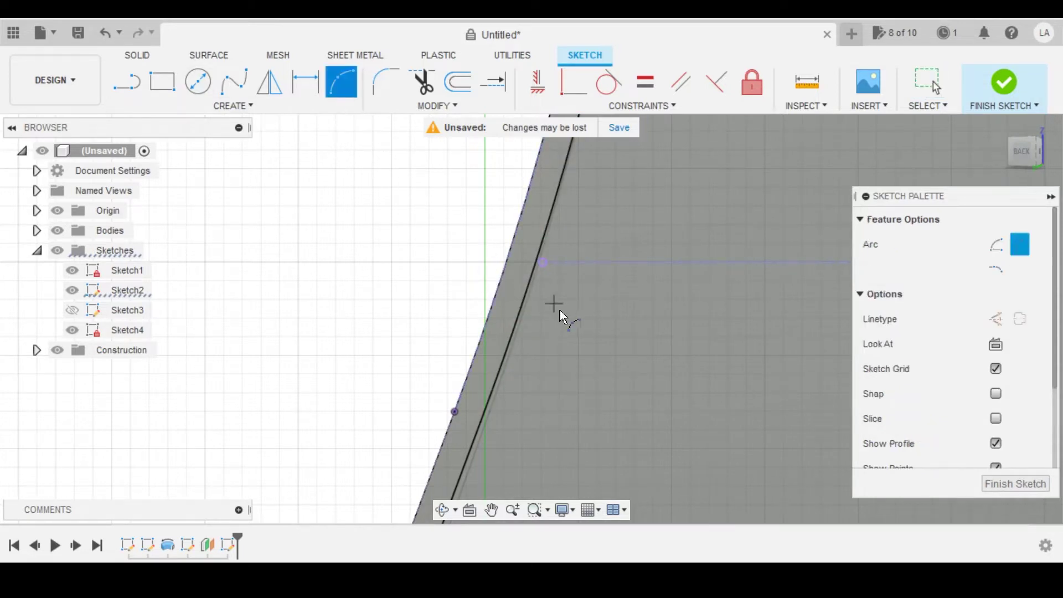
click(504, 266)
click(562, 437)
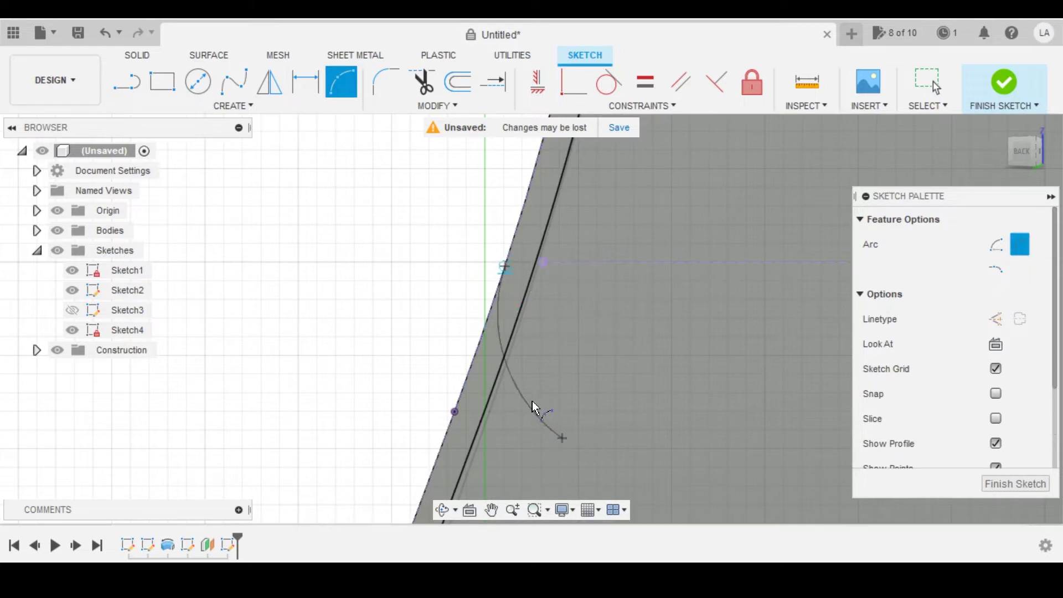
click(518, 388)
key(Escape)
- Make the arc's upper endpoint coincident with the upper projected line
scroll(504, 275, up, 5)
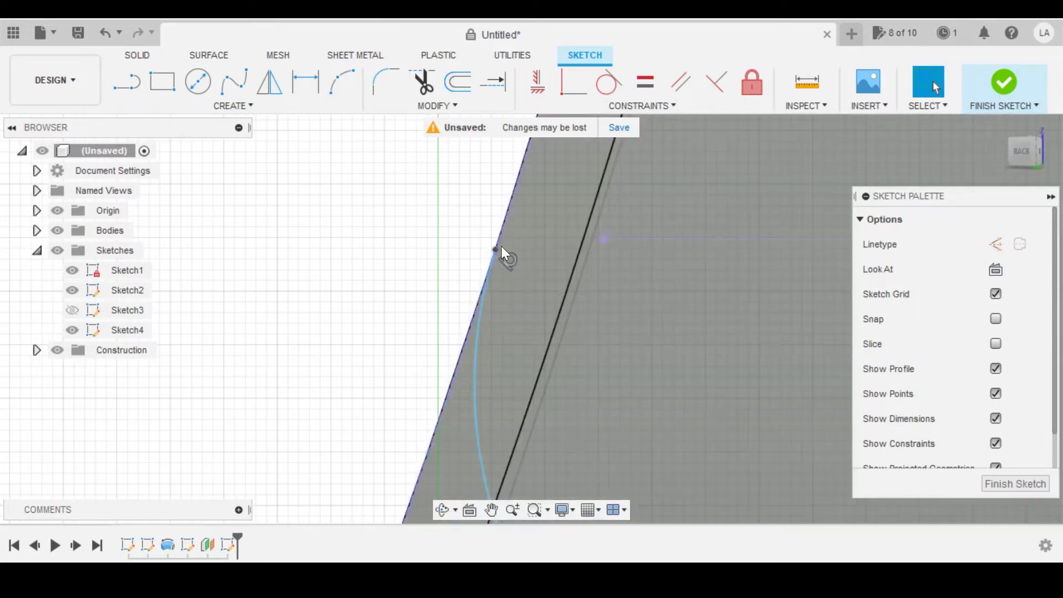
click(590, 220)
click(571, 80)
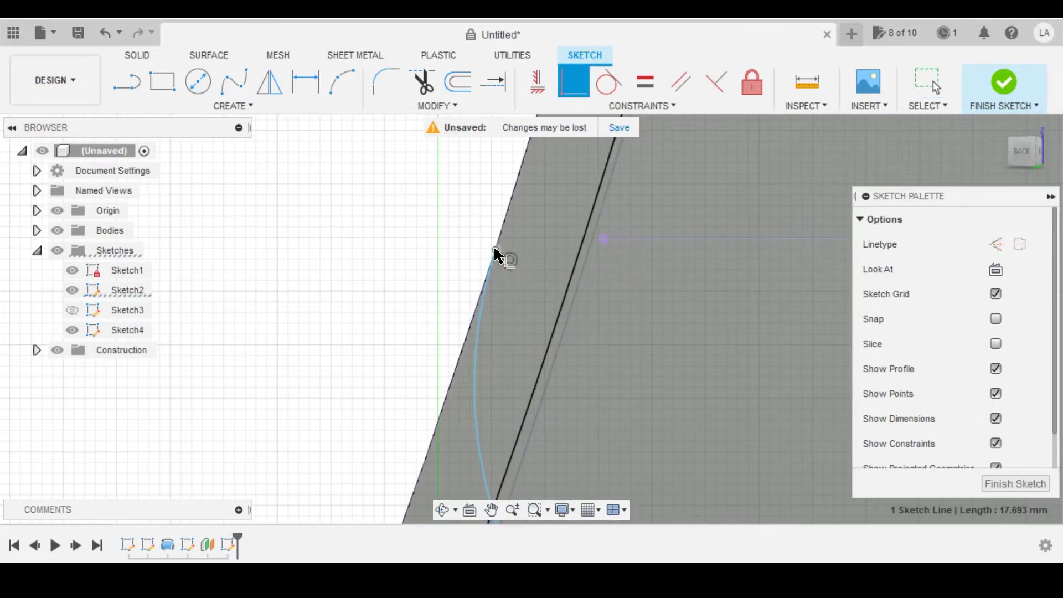
click(496, 252)
scroll(639, 215, down, 6)
key(Escape)
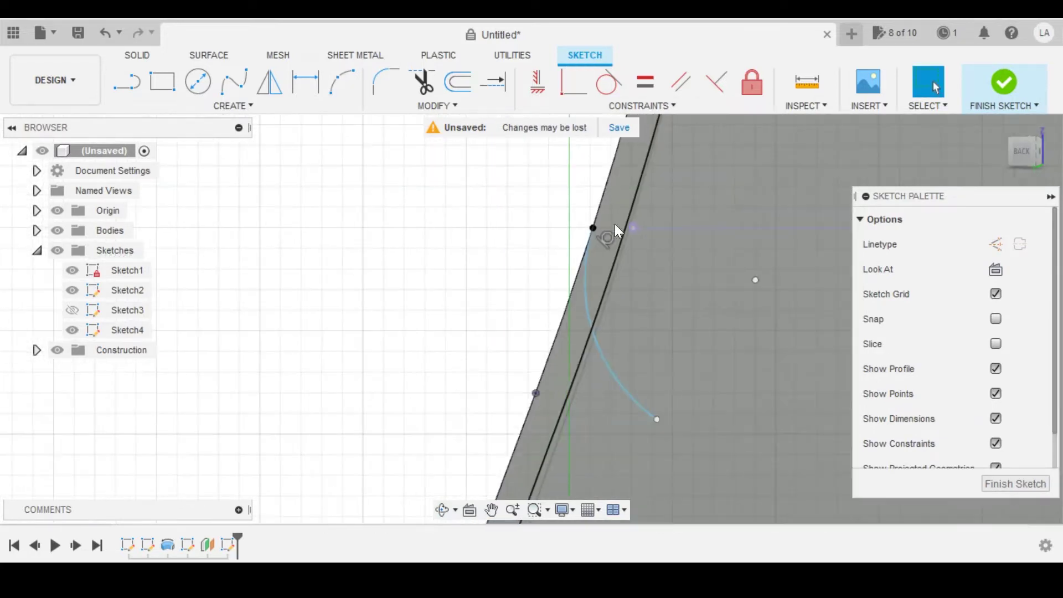
- Dimension the arc's radius to 10 mm
click(306, 82)
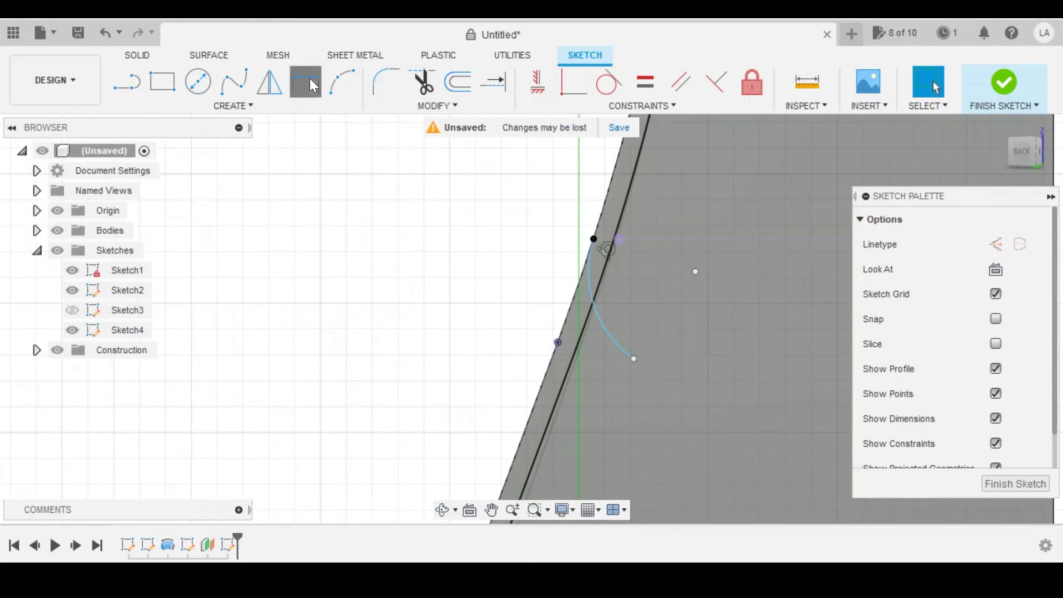
click(620, 339)
click(473, 318)
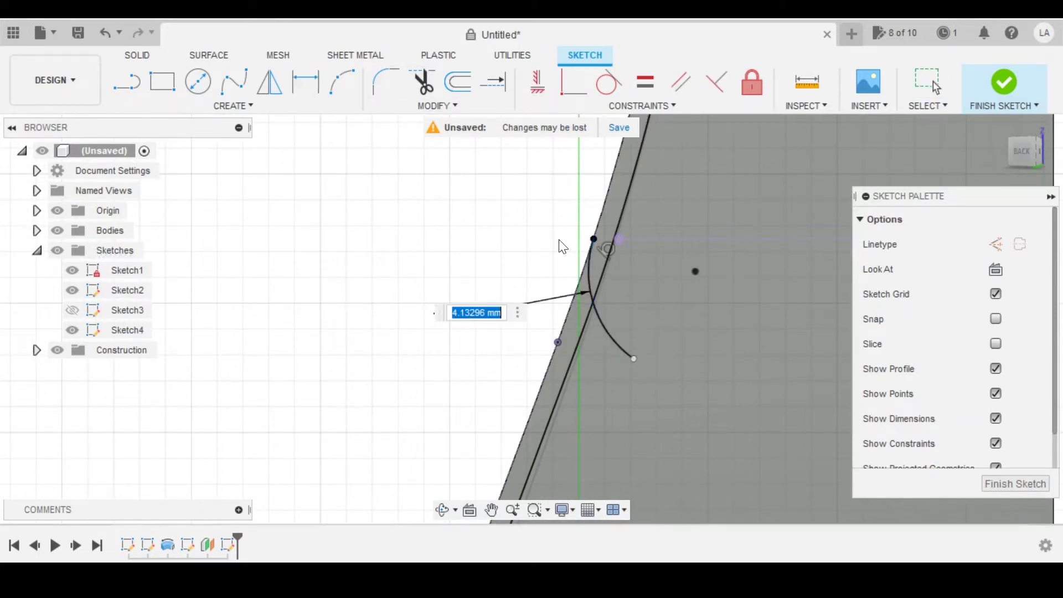
text(10)
key(Return)
- Sketch a three-point arc from the outer profile near the lower projected line, crossing the offset curve upward into the body
scroll(601, 267, down, 7)
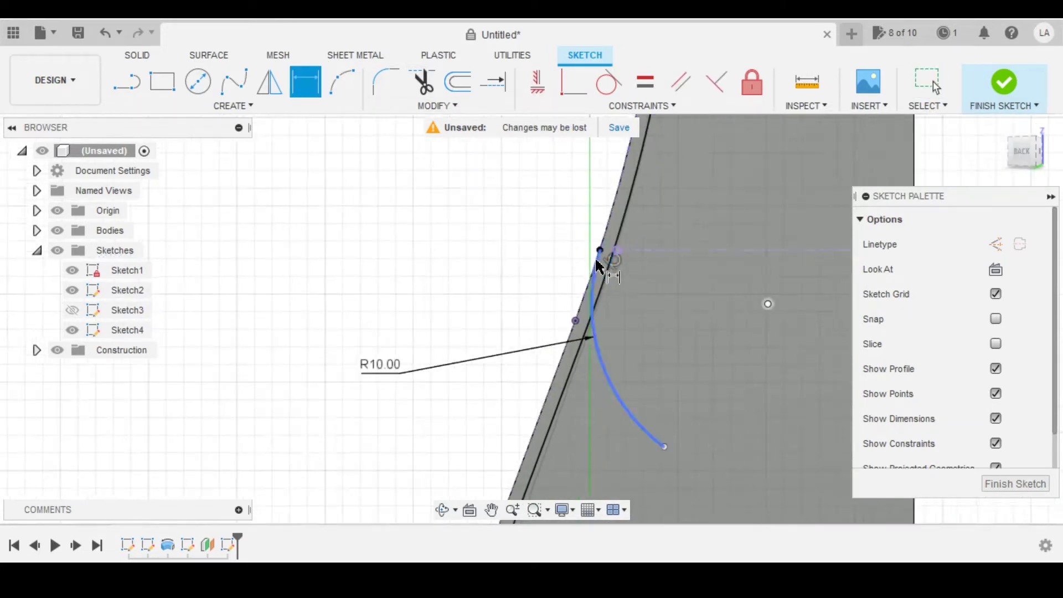
middle_drag(545, 266, 537, 177)
scroll(558, 311, down, 6)
middle_drag(503, 300, 495, 102)
scroll(534, 419, up, 5)
scroll(526, 410, up, 8)
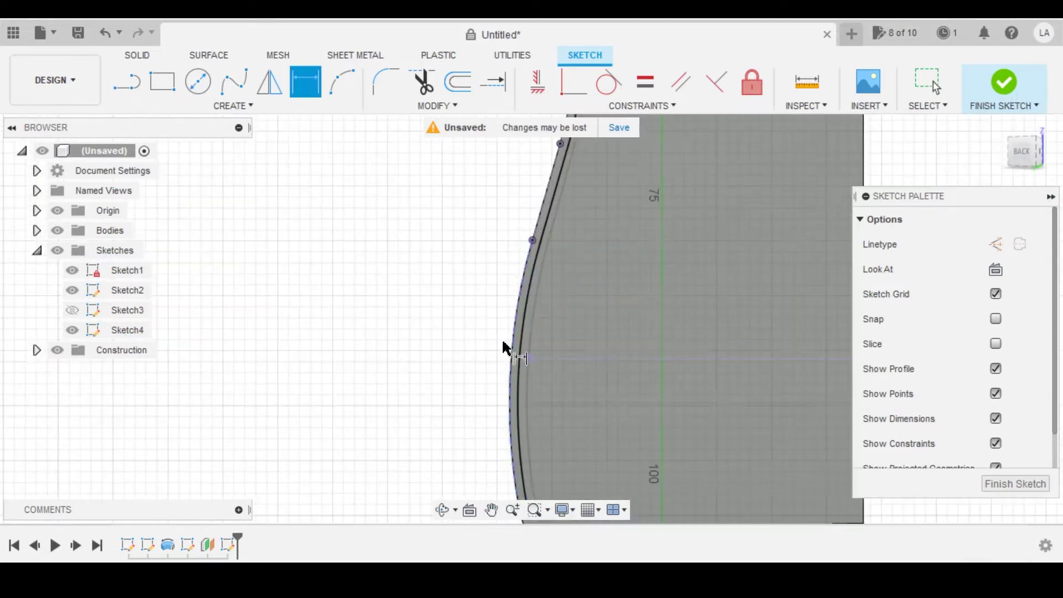
key(Escape)
click(338, 83)
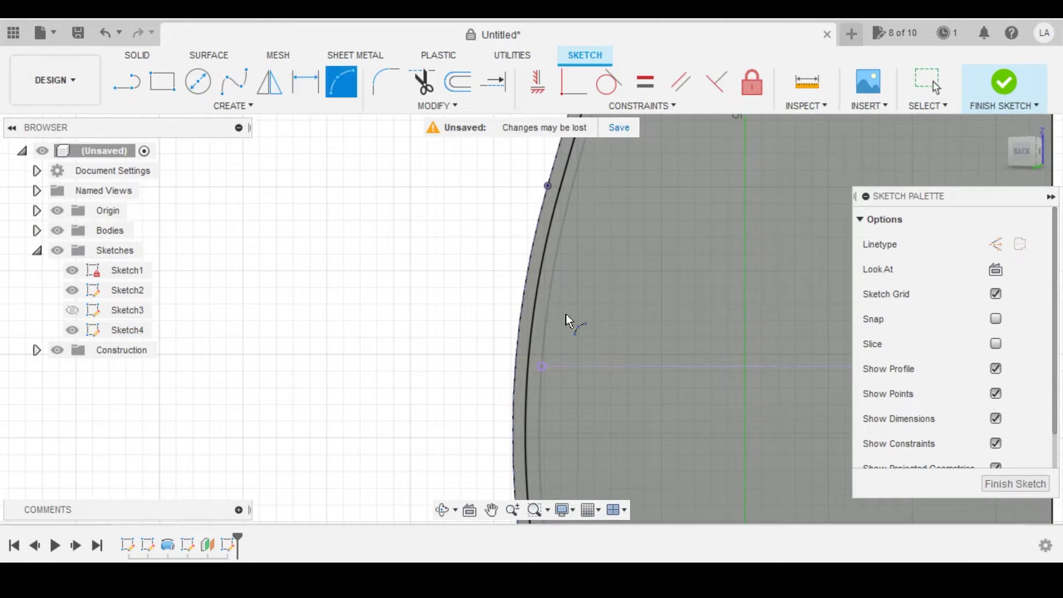
scroll(554, 359, up, 2)
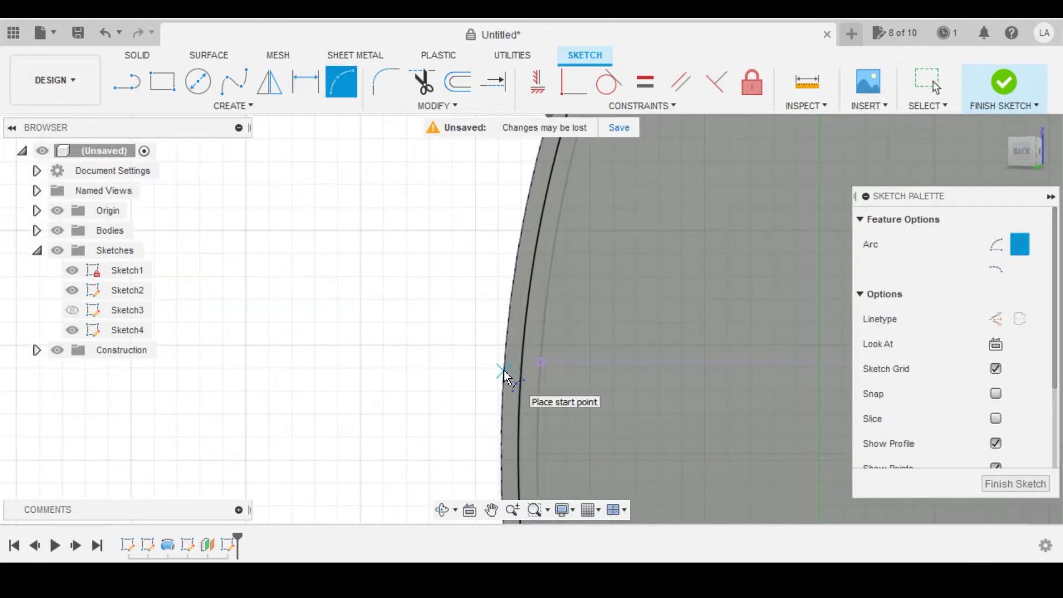
click(504, 371)
click(613, 242)
click(563, 260)
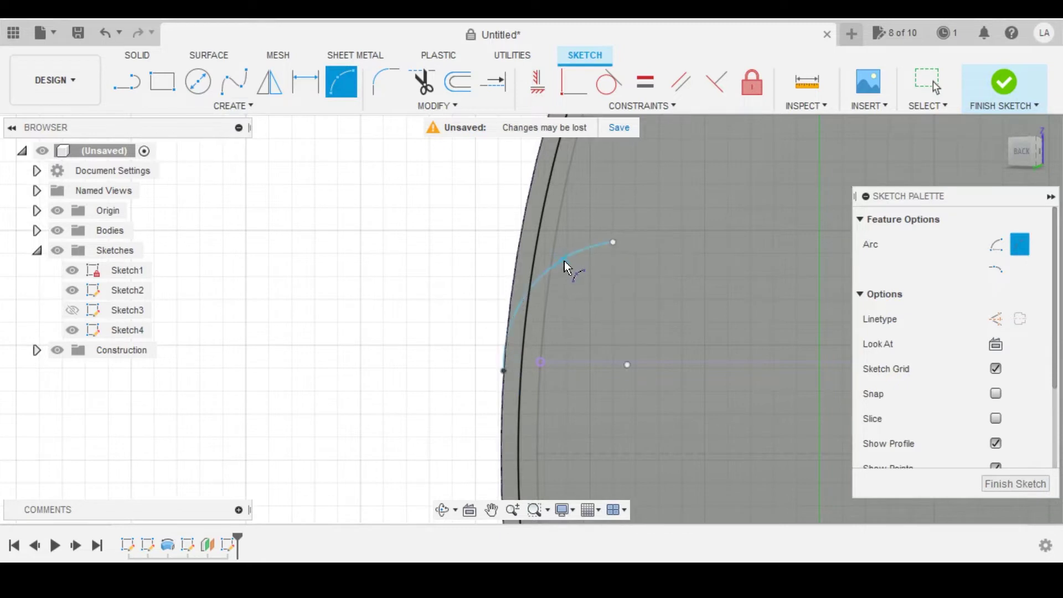
- Make the lower arc tangent to the outer profile and its lower endpoint coincident with the lower projected line
click(608, 83)
click(517, 303)
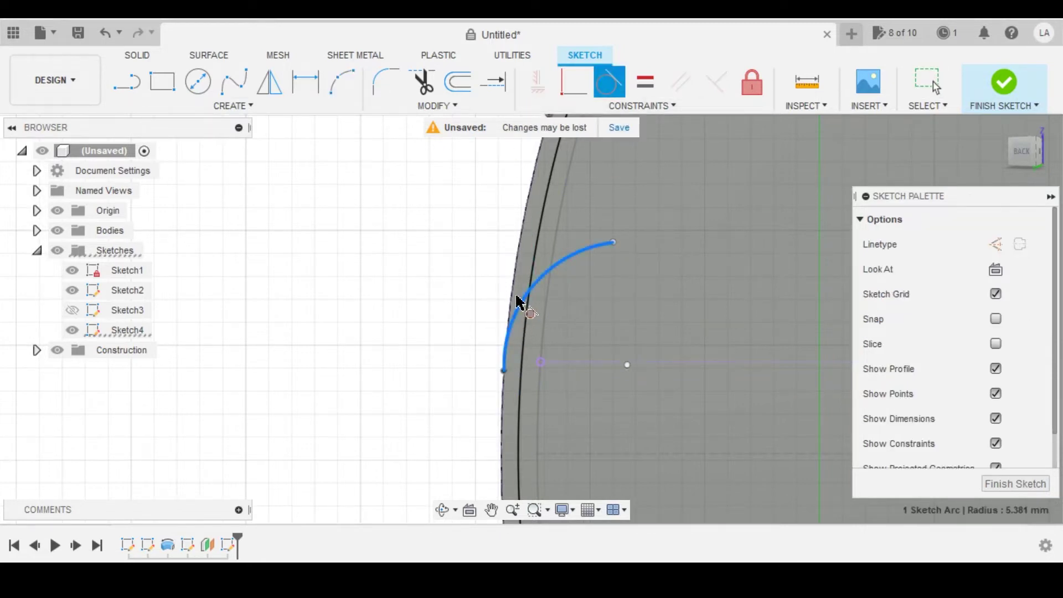
click(527, 321)
key(Escape)
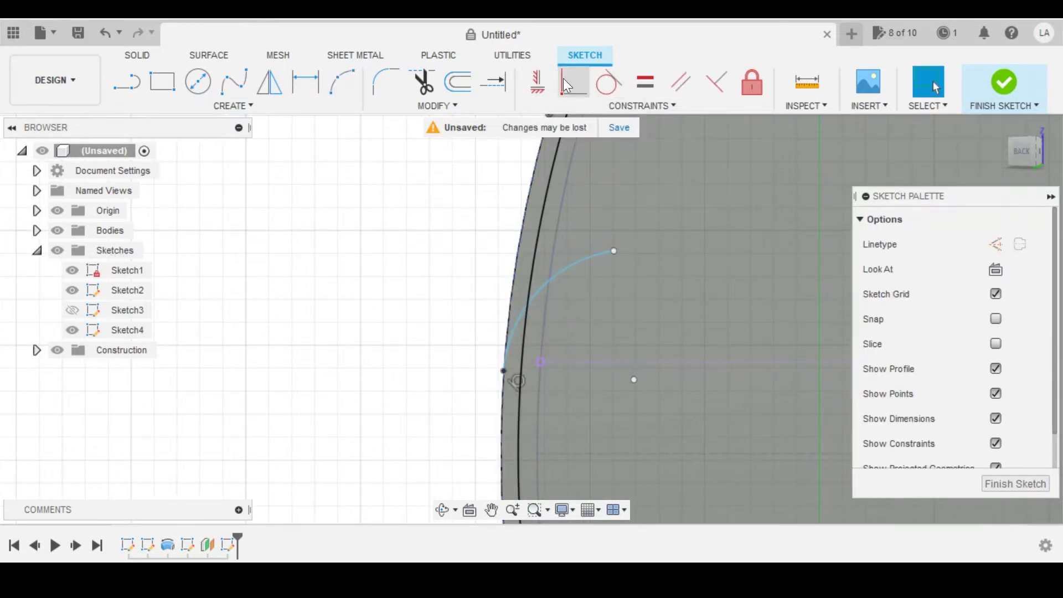
click(569, 84)
click(613, 365)
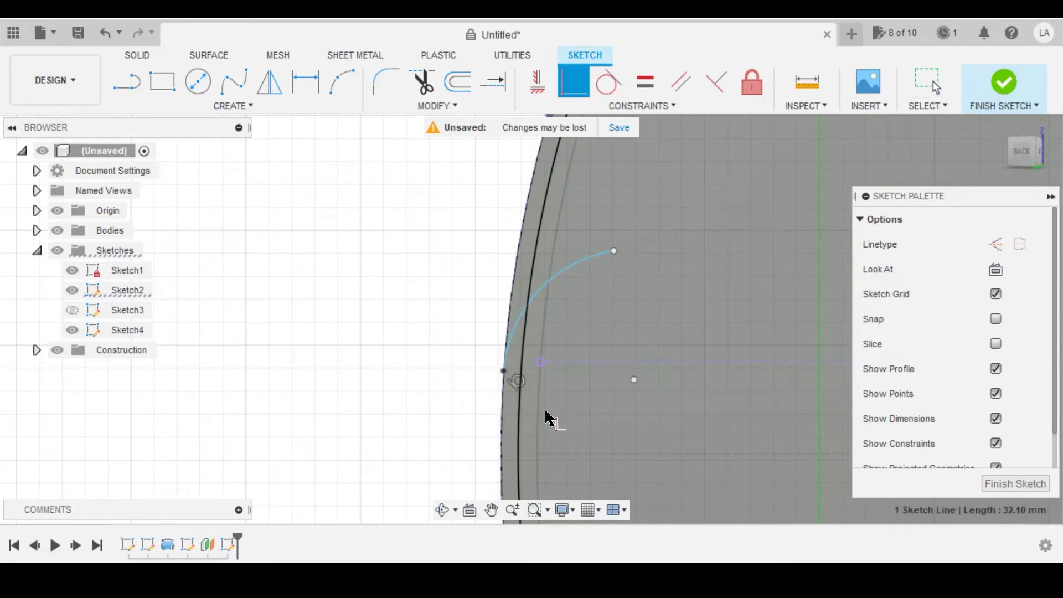
click(502, 370)
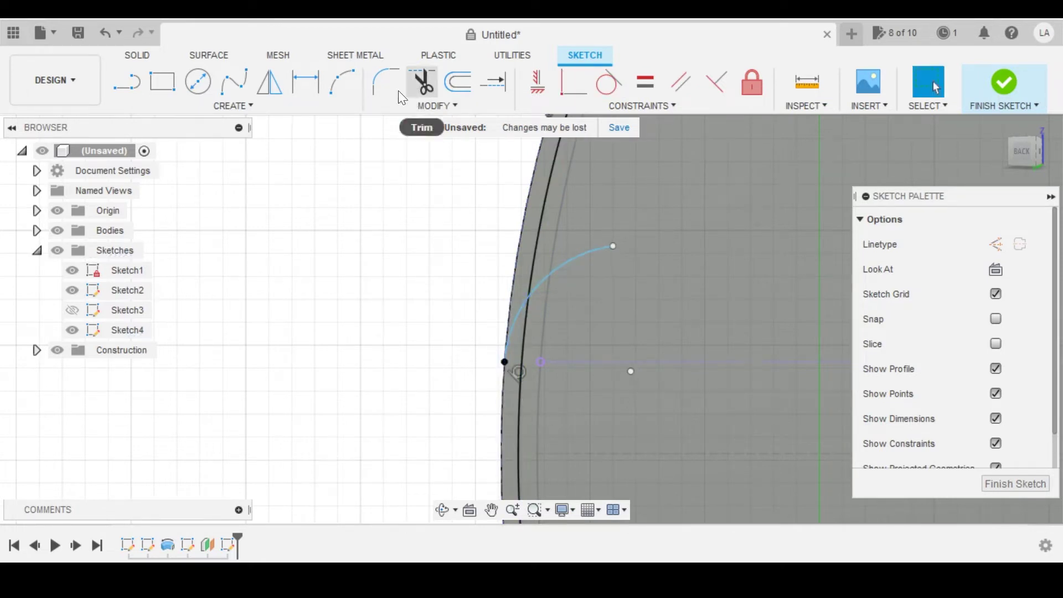
- Dimension the lower arc's radius to 10 mm
click(305, 82)
click(550, 279)
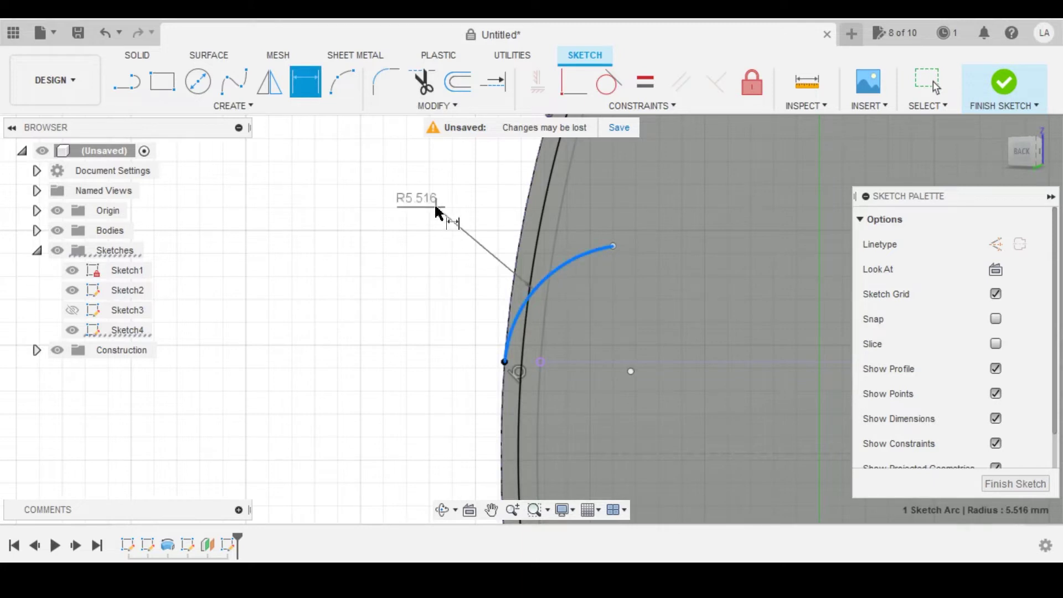
click(434, 209)
text(100)
key(BackSpace)
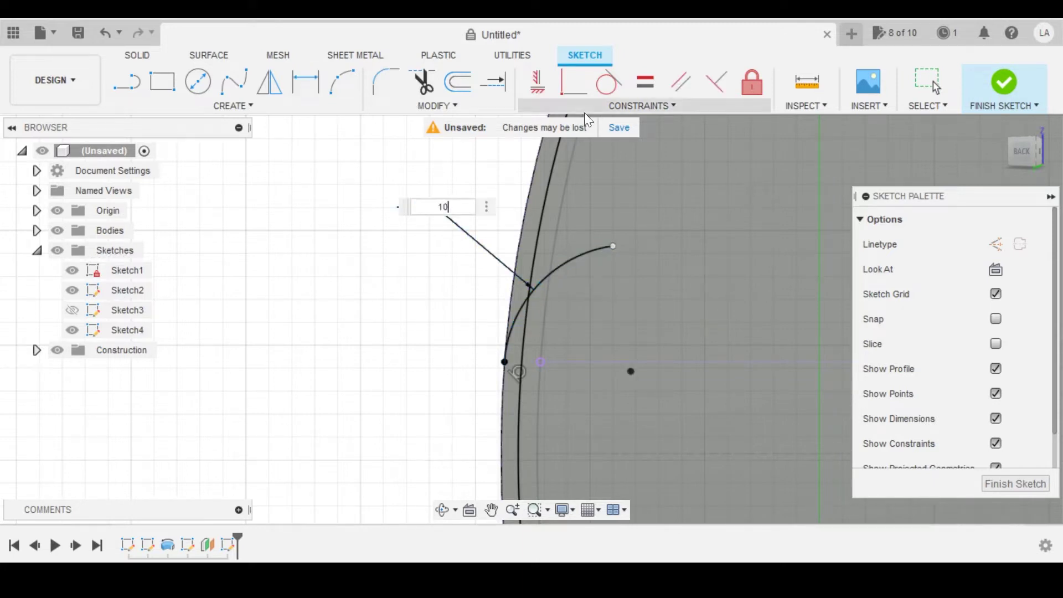
key(Return)
scroll(570, 256, down, 3)
key(Escape)
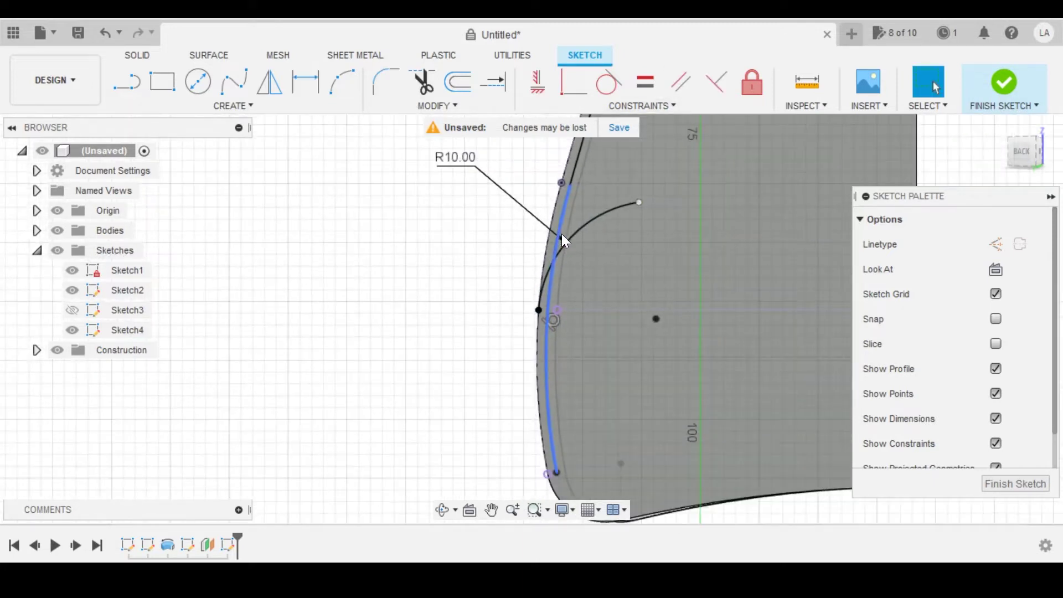
- Fillet the corner between the offset curve and the lower arc with a 10 mm radius
scroll(552, 244, up, 4)
scroll(551, 235, up, 1)
middle_drag(551, 235, 503, 312)
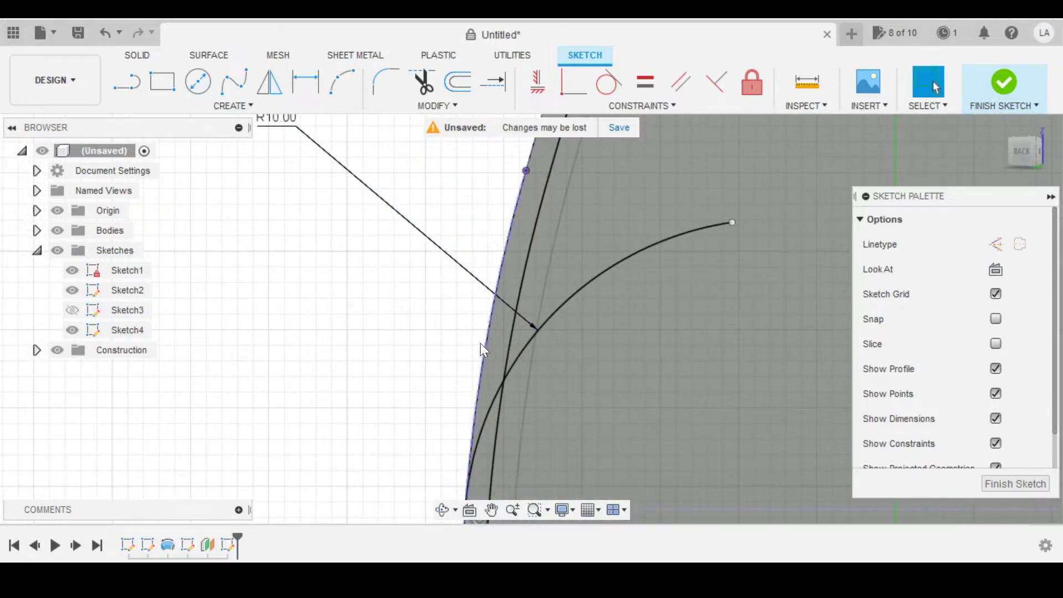
click(384, 82)
click(515, 337)
click(500, 389)
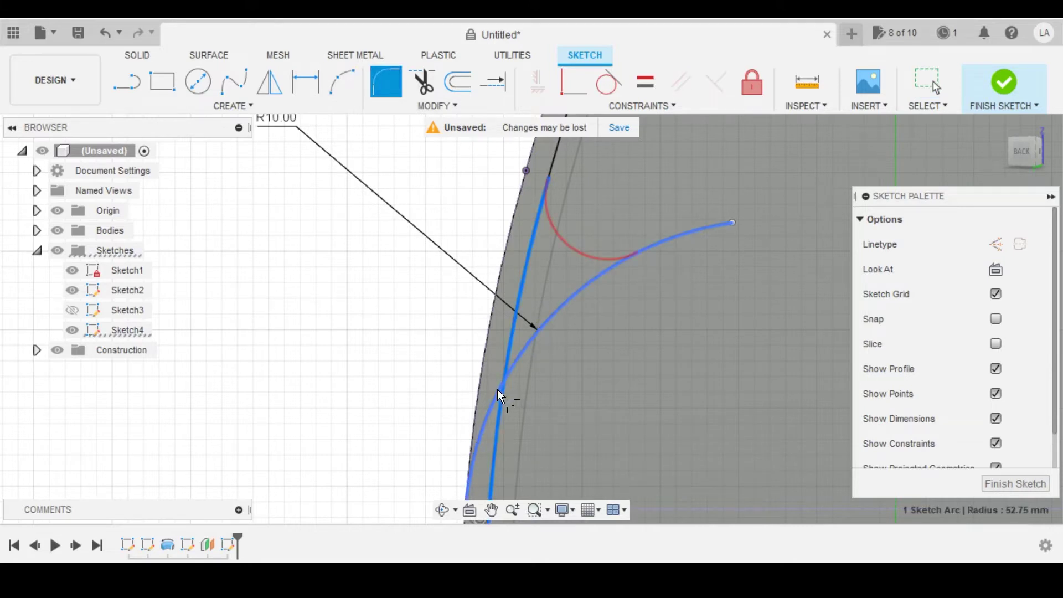
click(489, 405)
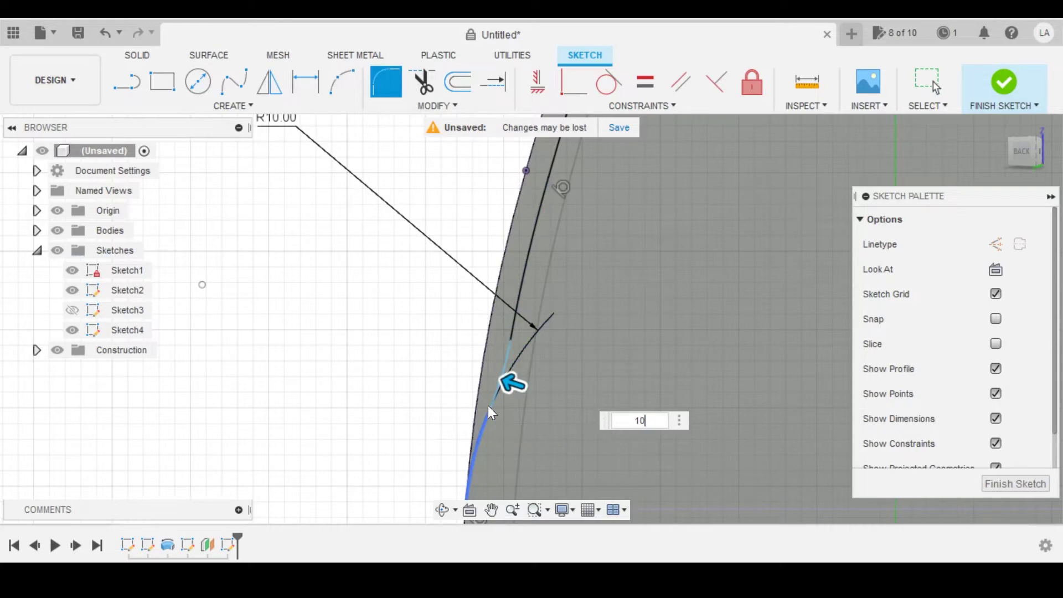
key(Return)
- Fillet the corner between the straight offset line and the upper arc with a 10 mm radius
scroll(468, 267, down, 3)
scroll(543, 321, down, 4)
middle_drag(554, 166, 532, 489)
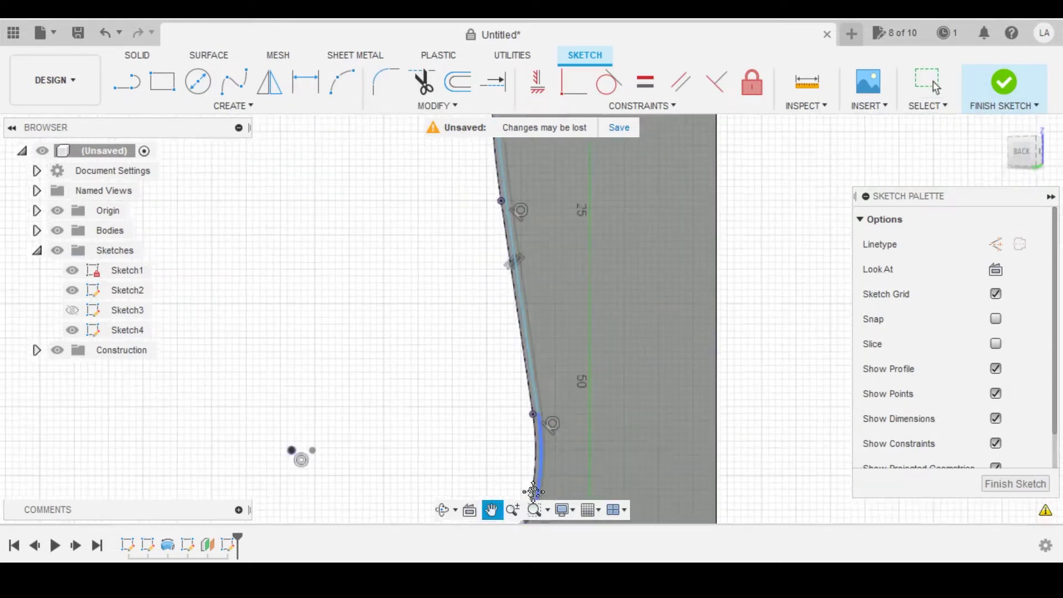
middle_drag(557, 142, 572, 493)
middle_drag(534, 144, 529, 276)
scroll(585, 279, up, 5)
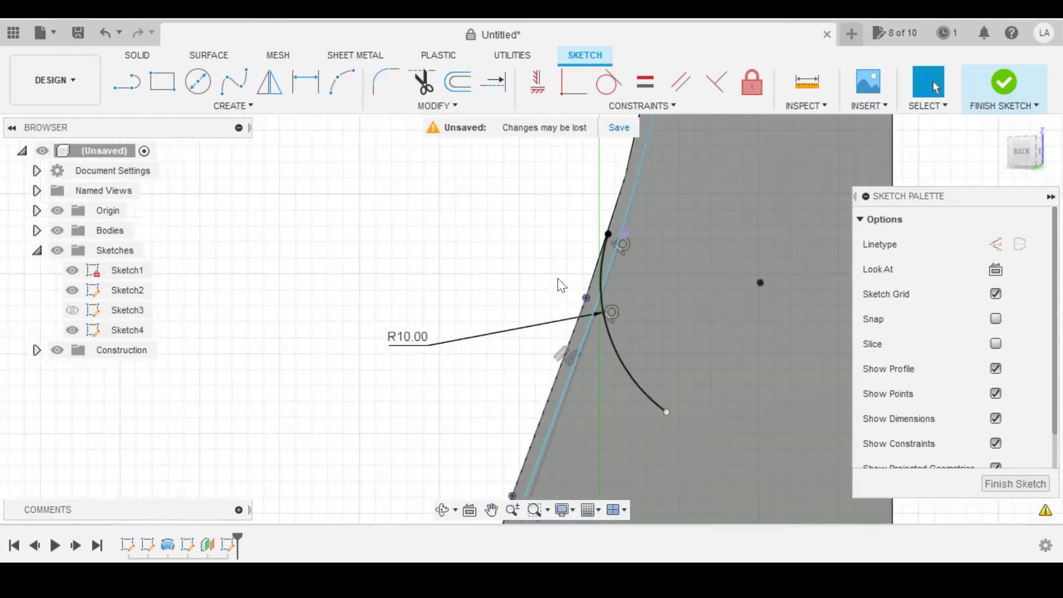
click(377, 86)
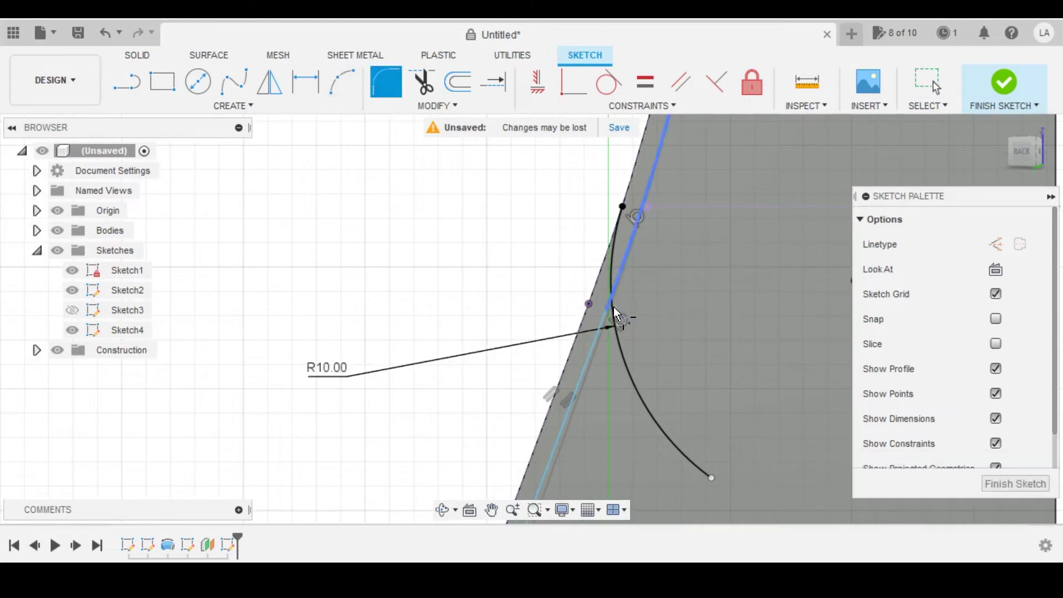
scroll(603, 316, up, 2)
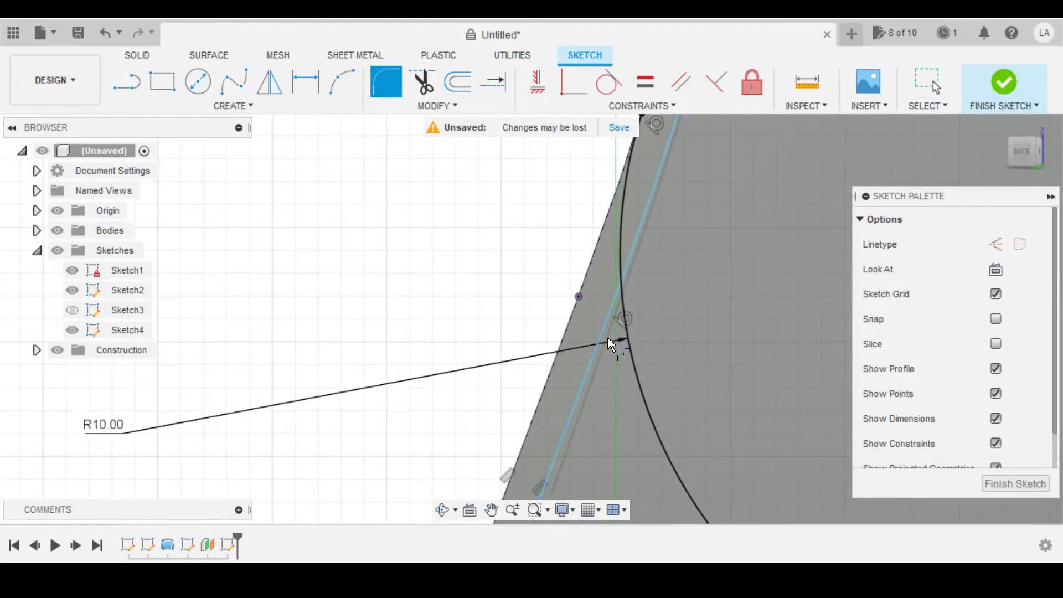
click(603, 330)
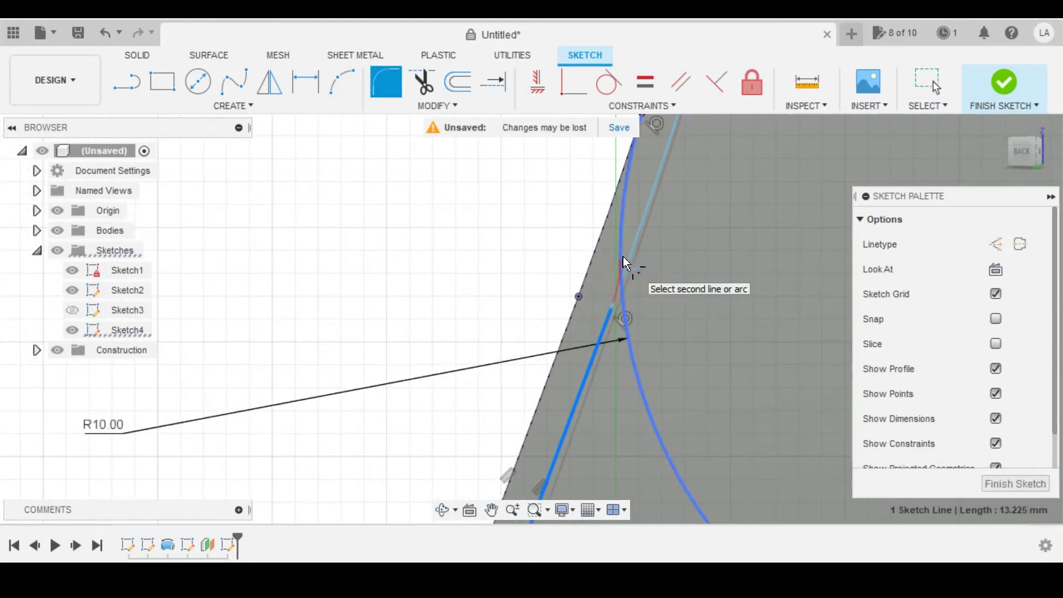
click(623, 257)
text(10)
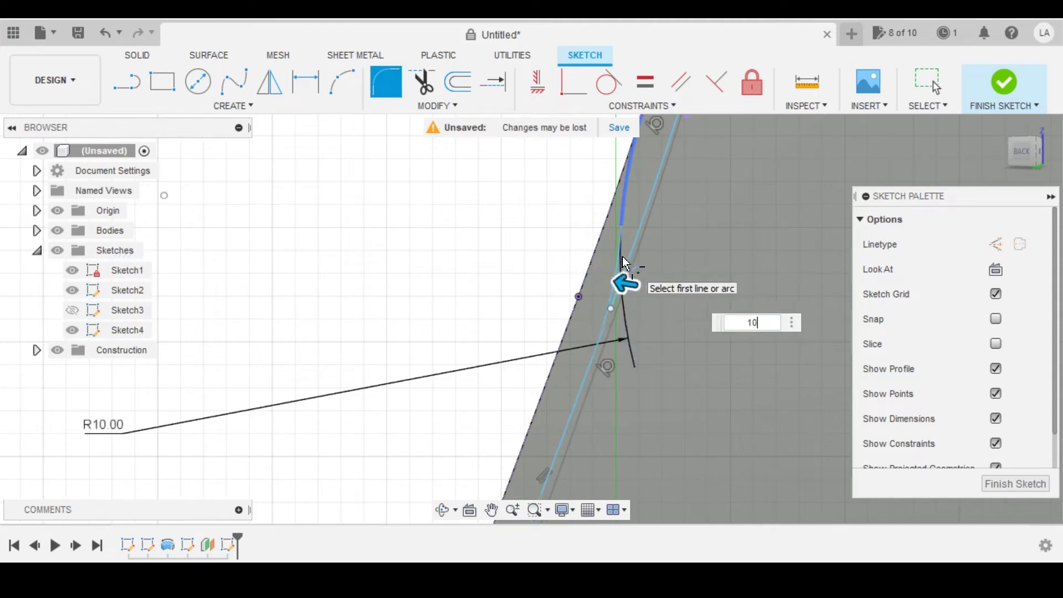
key(Return)
- Delete the leftover offset curve segment above the upper fillet
scroll(626, 256, down, 1)
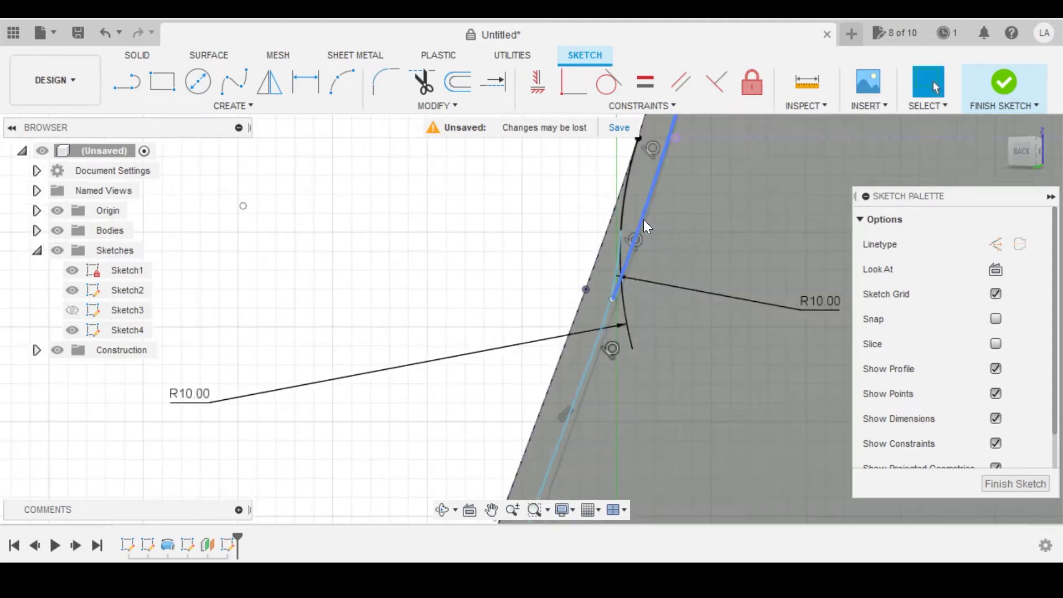
click(643, 220)
key(Delete)
- Dimension the distance between the outer profile and the offset curve near the origin as 0.75 mm
scroll(647, 249, down, 5)
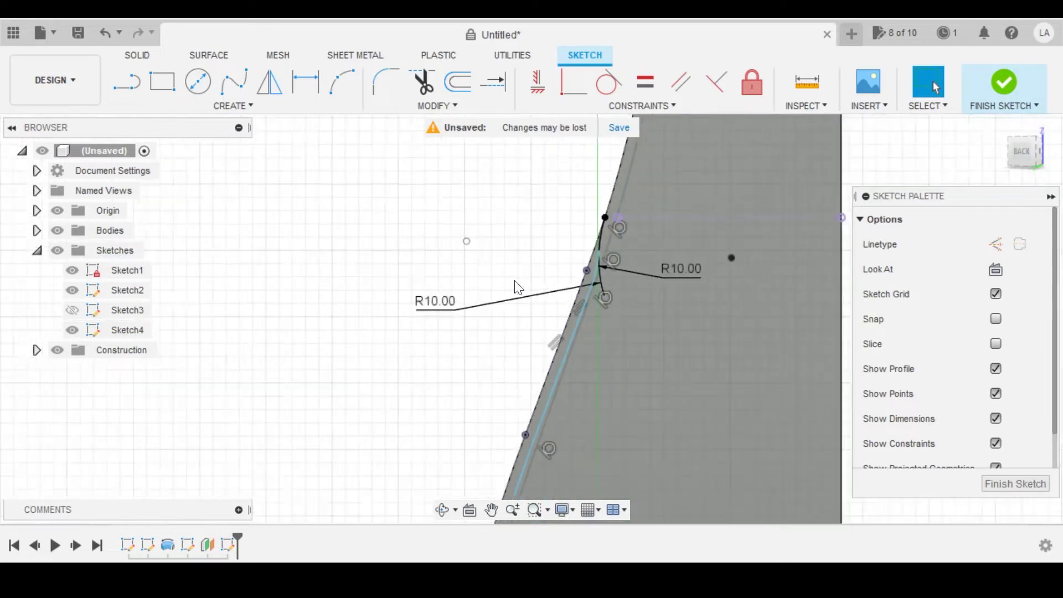
scroll(508, 281, down, 3)
middle_drag(451, 276, 456, 171)
middle_drag(498, 435, 482, 251)
scroll(457, 403, up, 3)
middle_drag(451, 411, 483, 290)
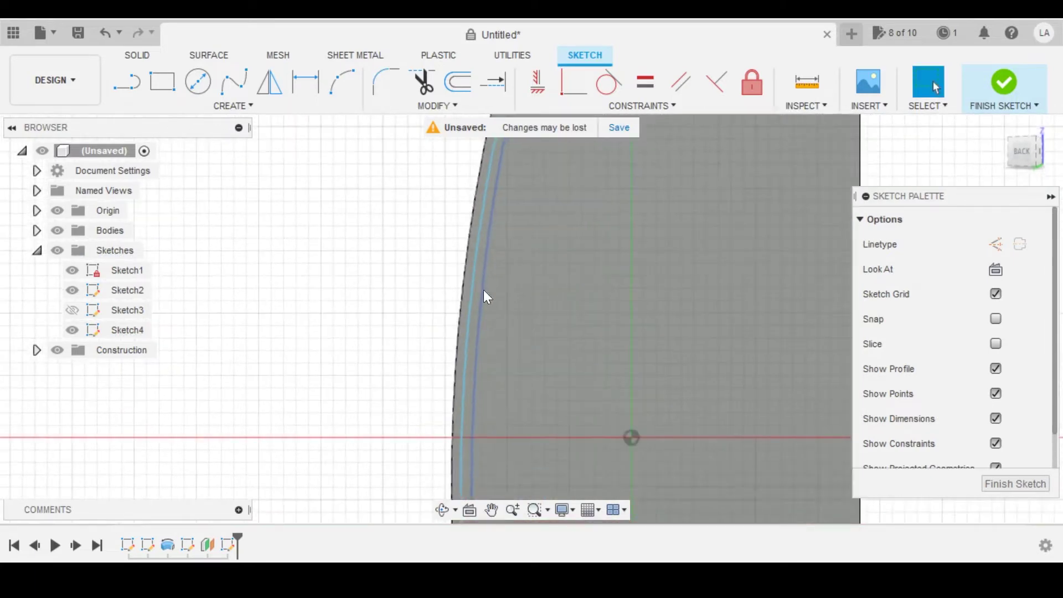
scroll(487, 343, down, 1)
mouse_move(476, 383)
middle_down()
mouse_move(497, 277)
mouse_move(480, 330)
mouse_move(498, 321)
middle_up()
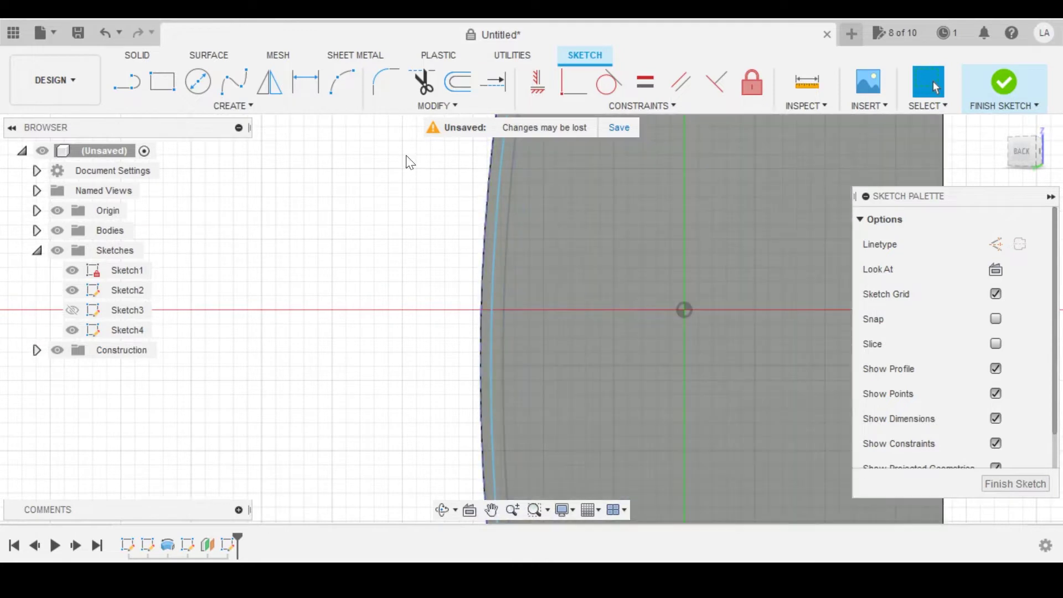
click(304, 73)
scroll(470, 266, up, 2)
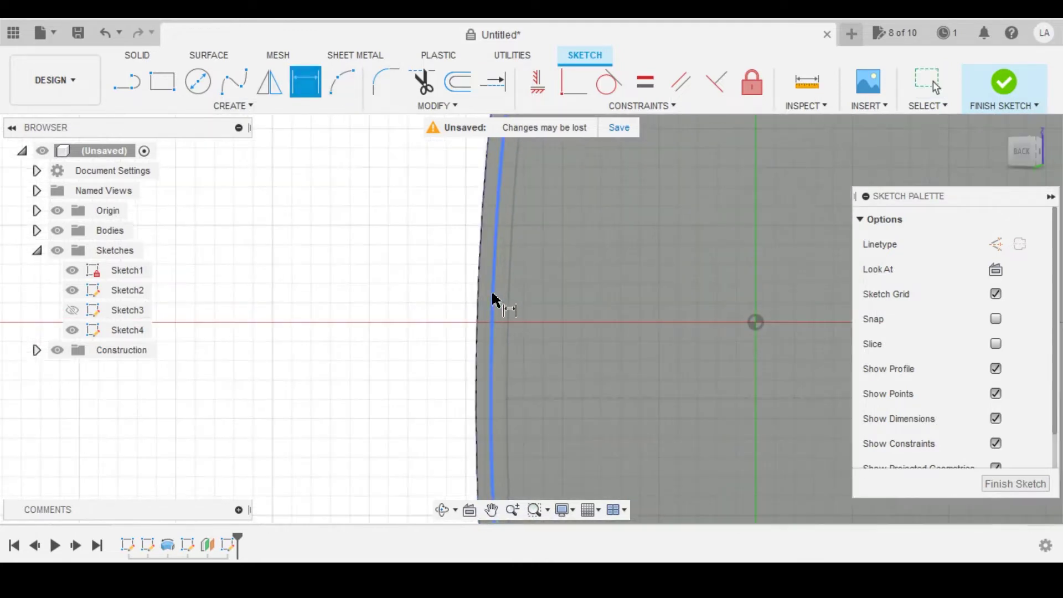
click(490, 291)
click(490, 291)
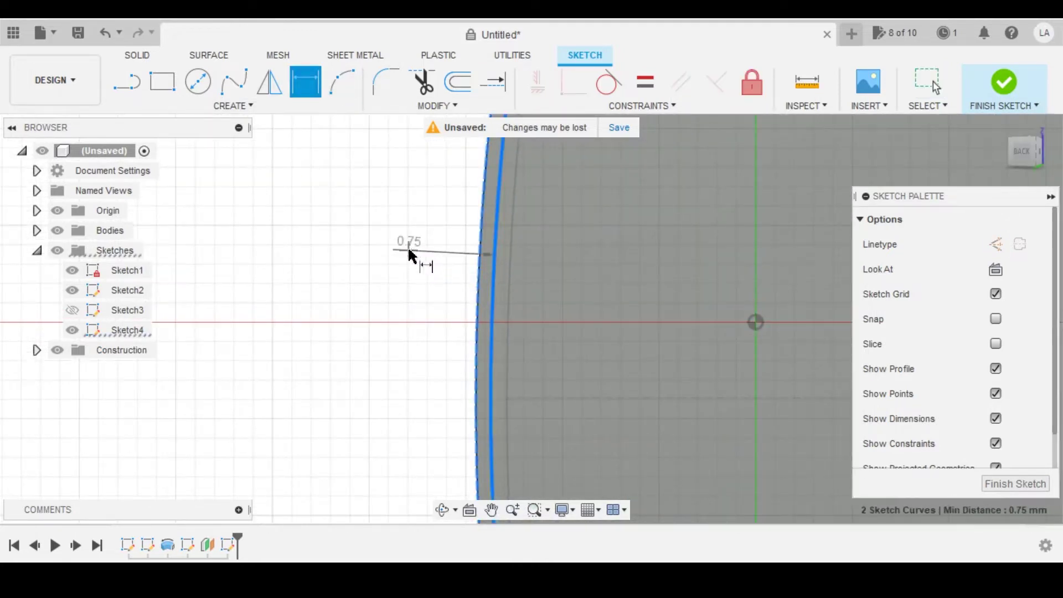
click(411, 249)
key(Return)
- Examine the inset profile along the bottle body, from the upper filleted arc to the lower one
scroll(589, 384, down, 5)
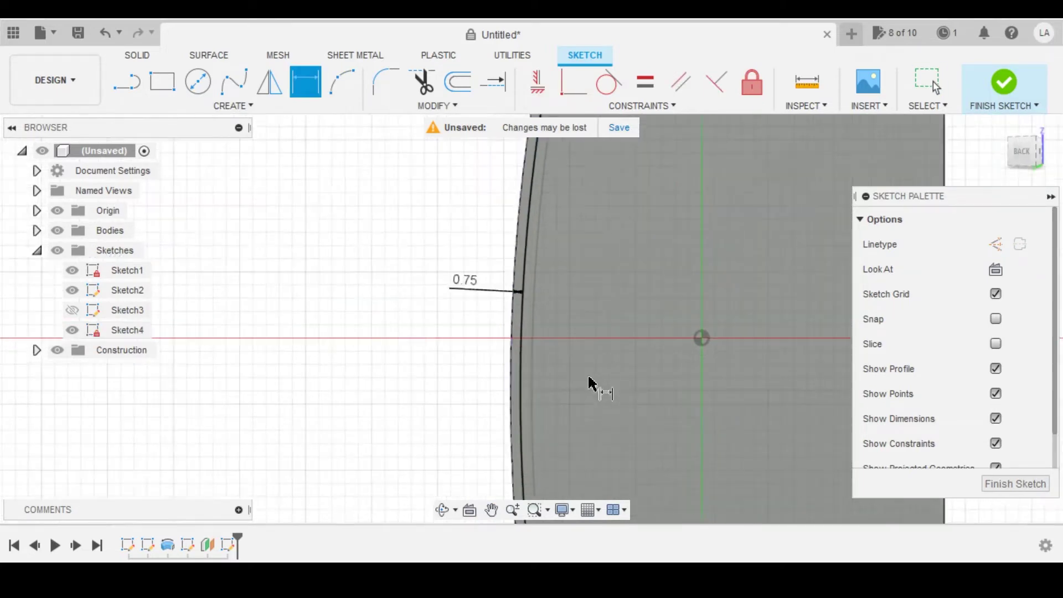
middle_drag(526, 212, 513, 435)
scroll(574, 320, up, 4)
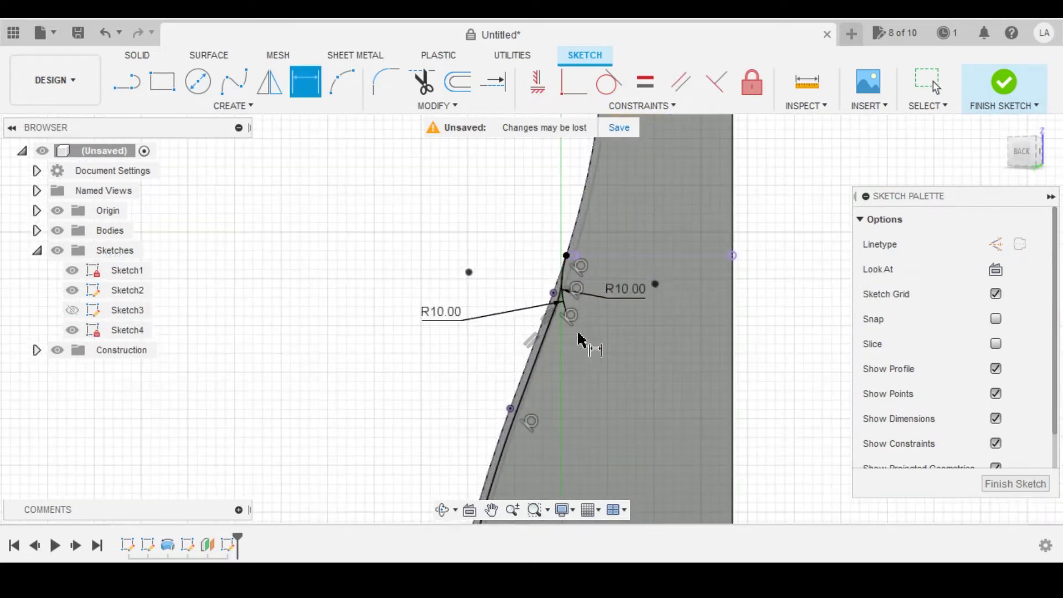
scroll(559, 285, up, 1)
scroll(565, 301, down, 4)
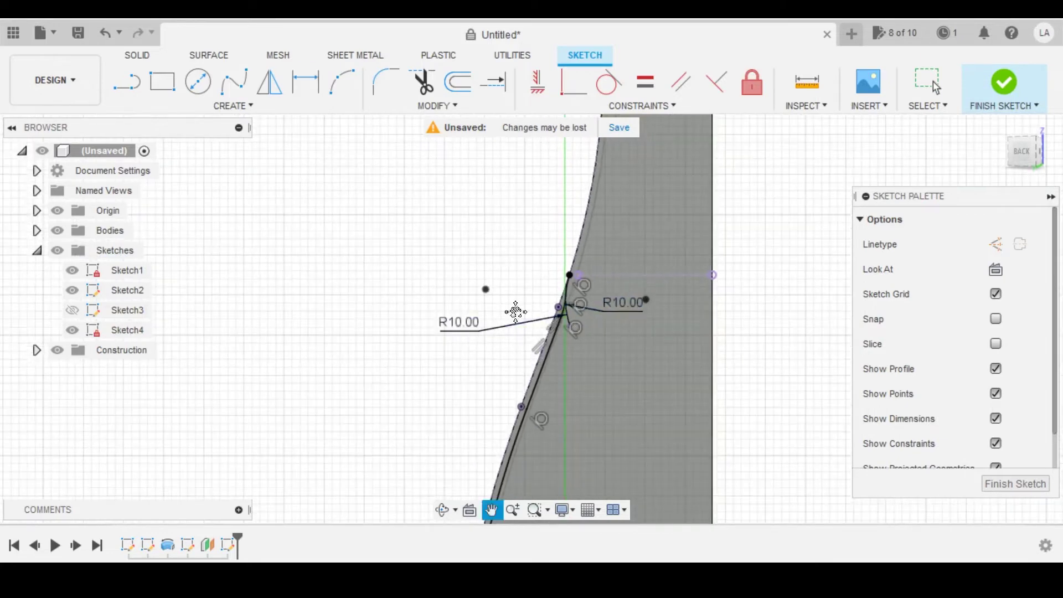
scroll(495, 375, down, 2)
middle_drag(523, 487, 507, 270)
middle_drag(505, 415, 511, 266)
scroll(461, 391, up, 5)
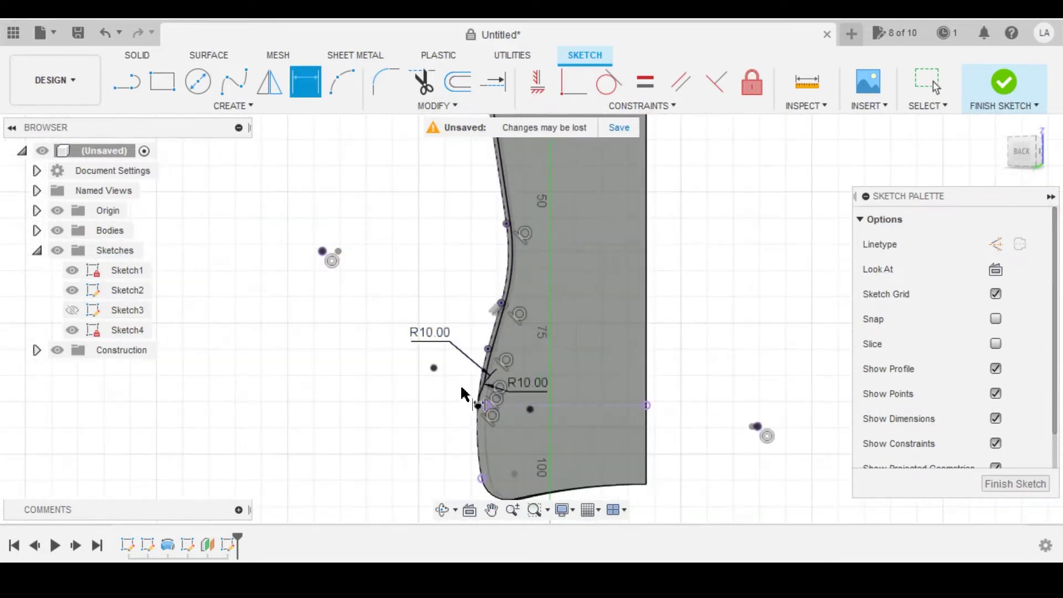
scroll(475, 382, down, 5)
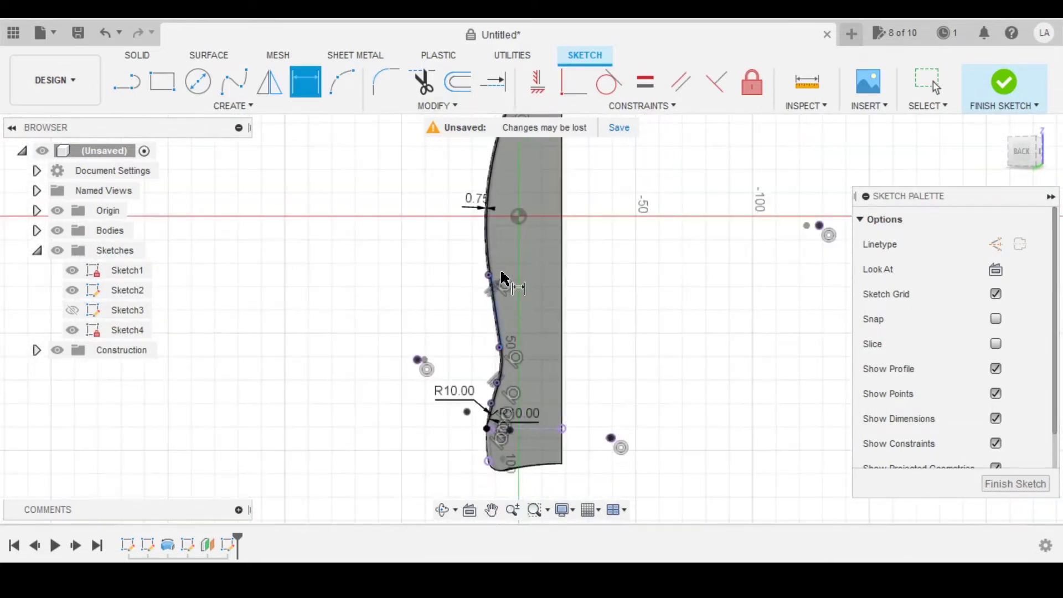
middle_drag(513, 272, 515, 355)
middle_drag(522, 316, 523, 283)
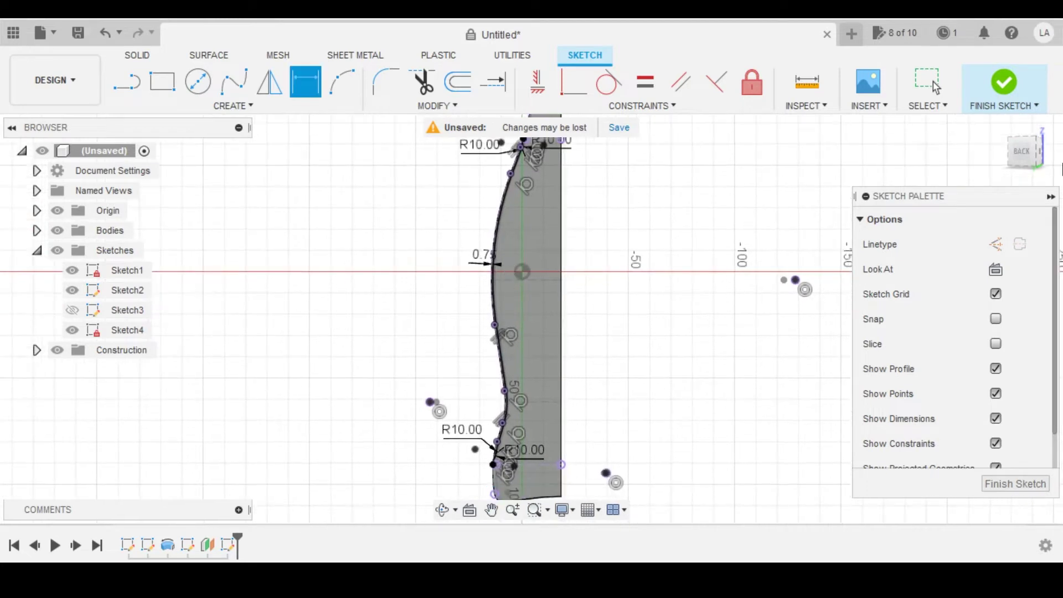
- Finish the sketch and undo that to return to editing it
click(998, 83)
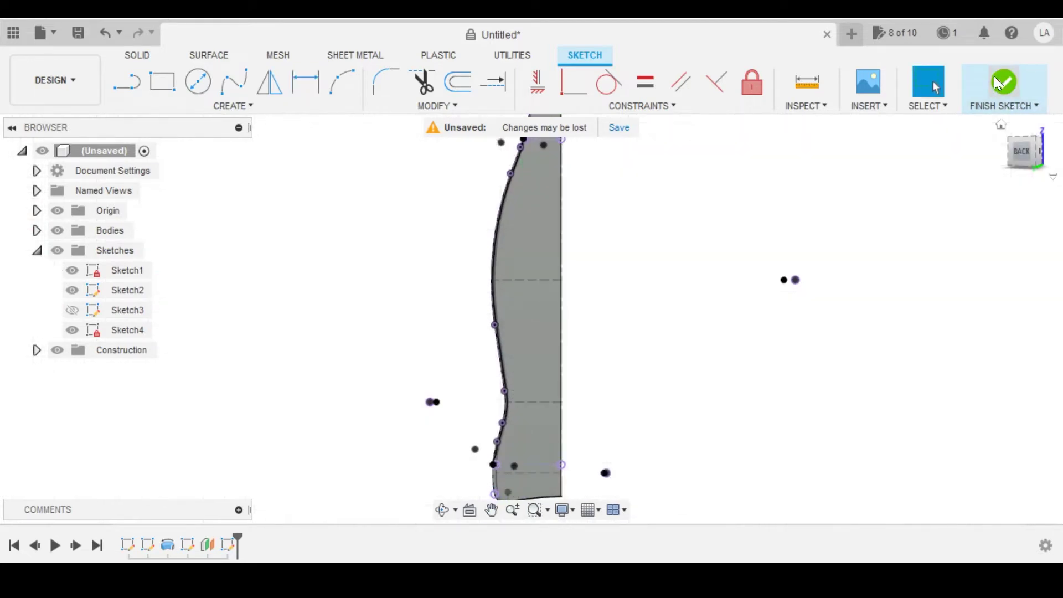
click(103, 33)
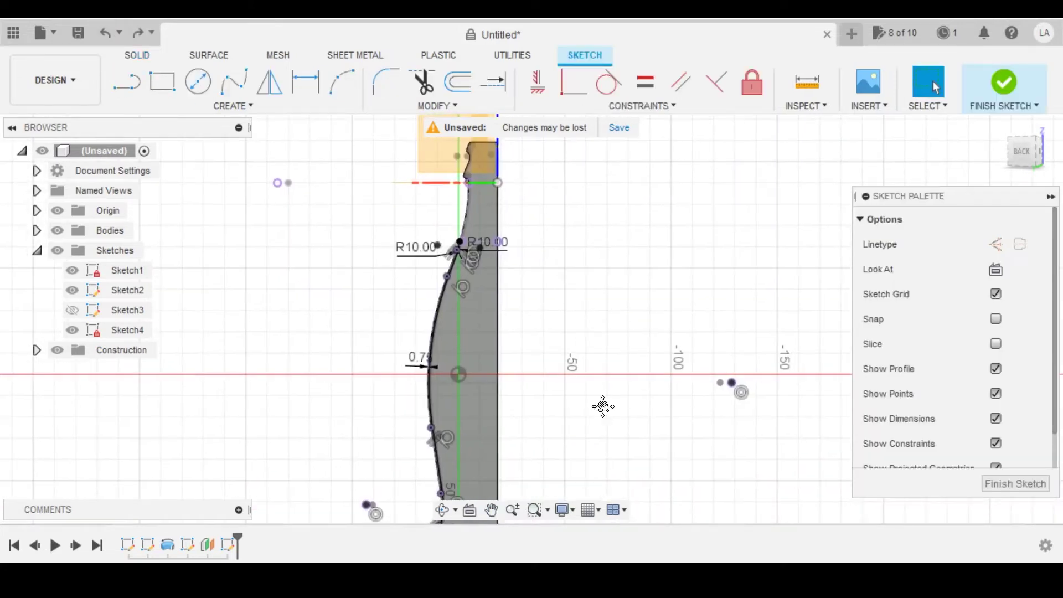
- Project the existing dashed horizontal sketch line just below the origin, at the body's bulge, into the current sketch
middle_drag(593, 293, 602, 233)
scroll(496, 304, up, 4)
middle_drag(539, 273, 562, 417)
scroll(470, 227, up, 2)
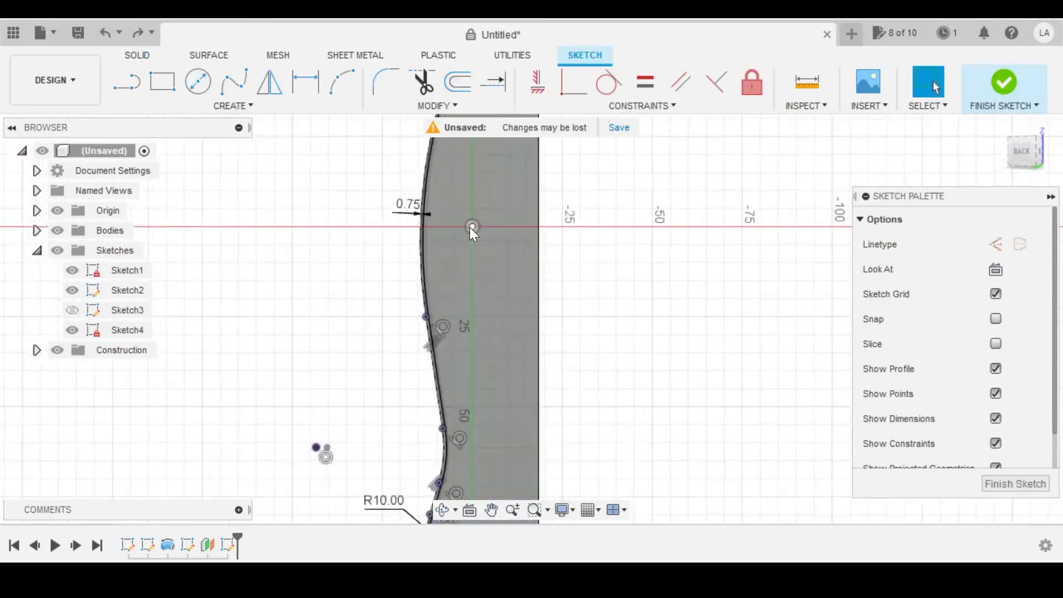
scroll(436, 241, up, 2)
click(427, 253)
scroll(389, 247, down, 1)
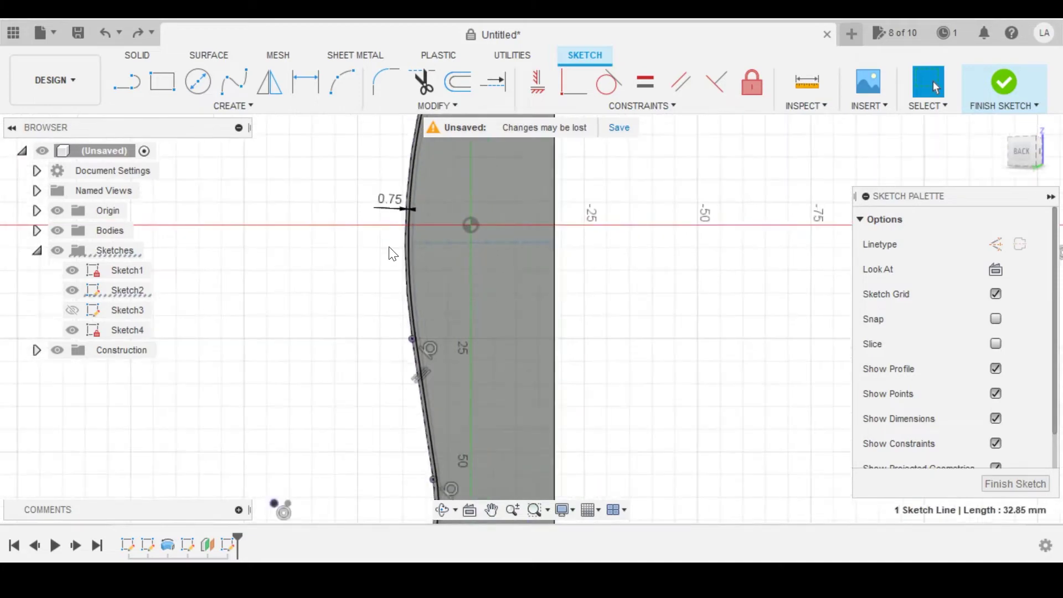
mouse_move(389, 248)
shift+middle_down()
mouse_move(466, 290)
mouse_move(525, 287)
mouse_move(498, 260)
mouse_move(636, 316)
mouse_move(354, 226)
mouse_move(442, 274)
mouse_move(519, 285)
shift+middle_up()
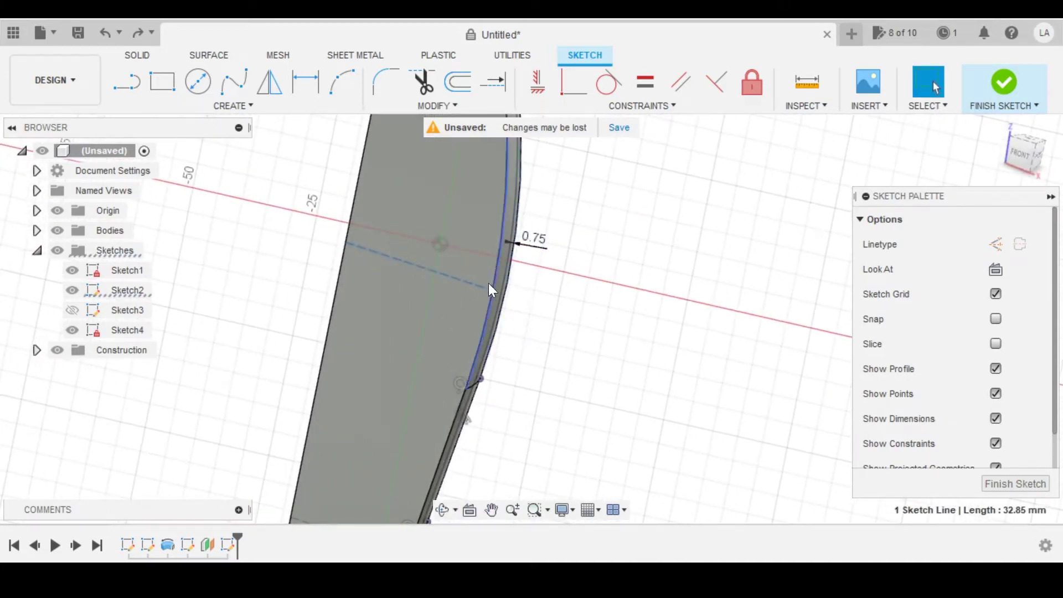
mouse_move(417, 274)
shift+middle_down()
mouse_move(599, 338)
mouse_move(506, 273)
mouse_move(532, 301)
shift+middle_up()
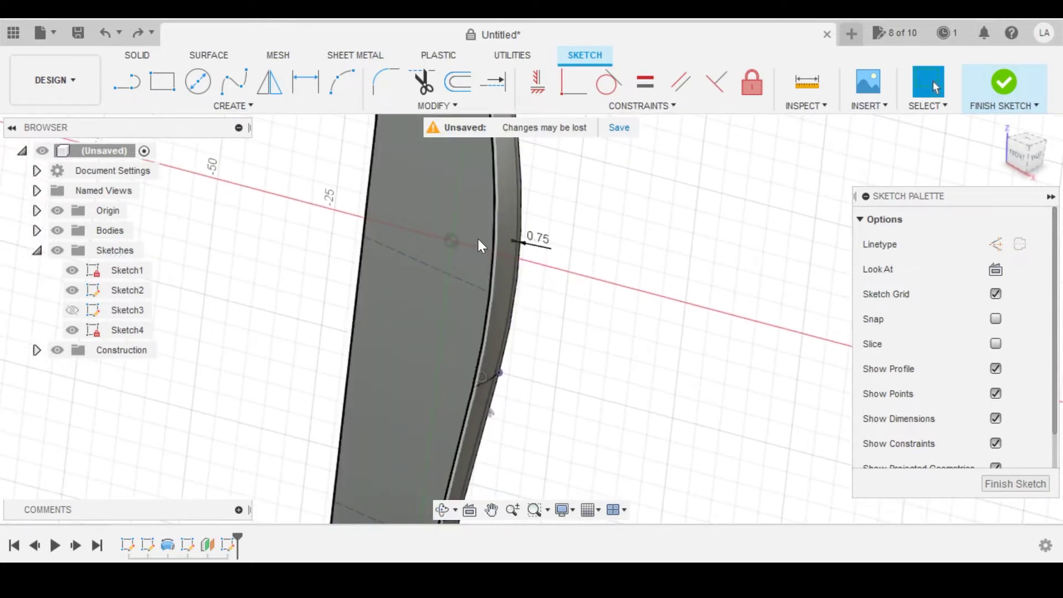
key(p)
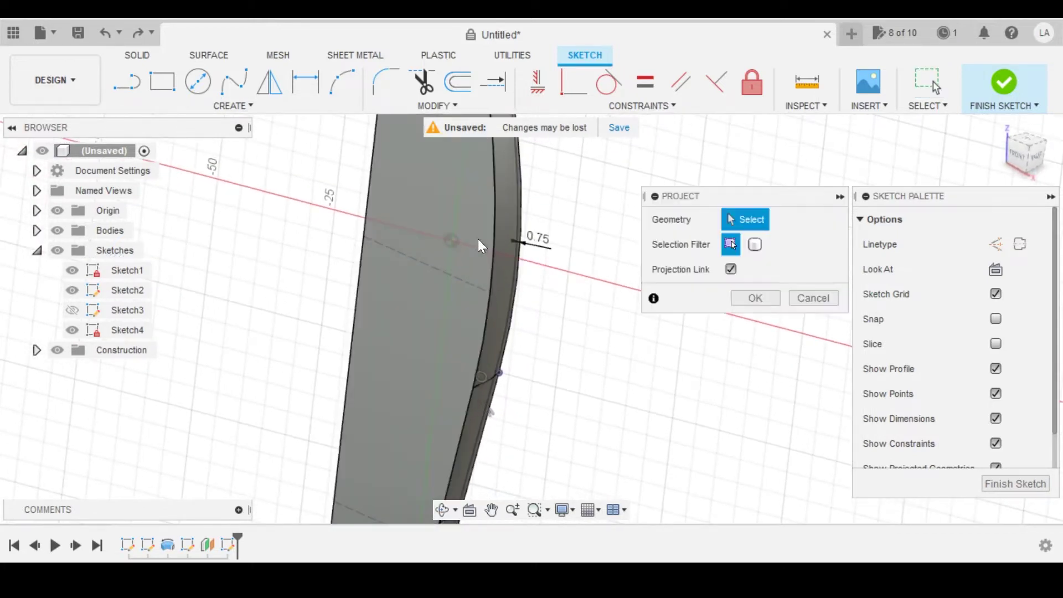
click(432, 268)
mouse_move(399, 296)
shift+middle_down()
mouse_move(324, 235)
mouse_move(344, 207)
mouse_move(231, 203)
shift+middle_up()
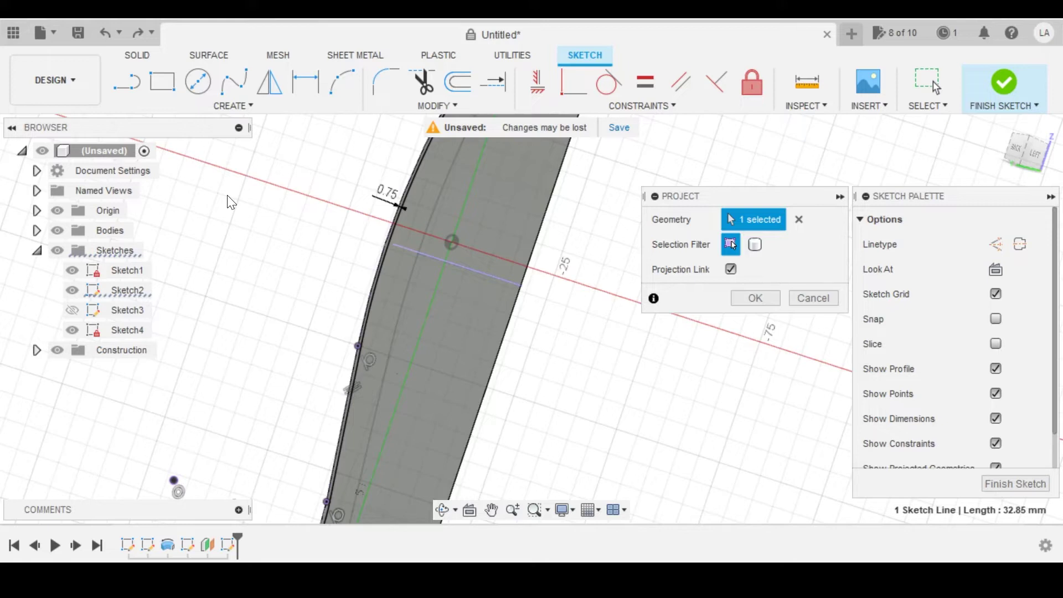
click(755, 297)
- Convert the projected horizontal line at the bulge to a construction line
scroll(695, 277, down, 3)
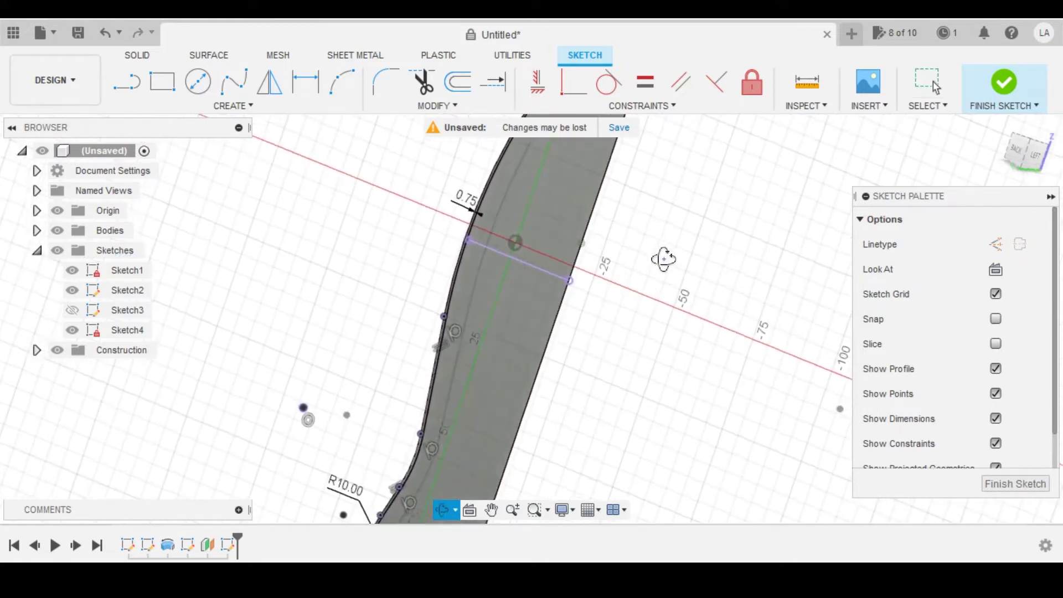
scroll(532, 268, up, 3)
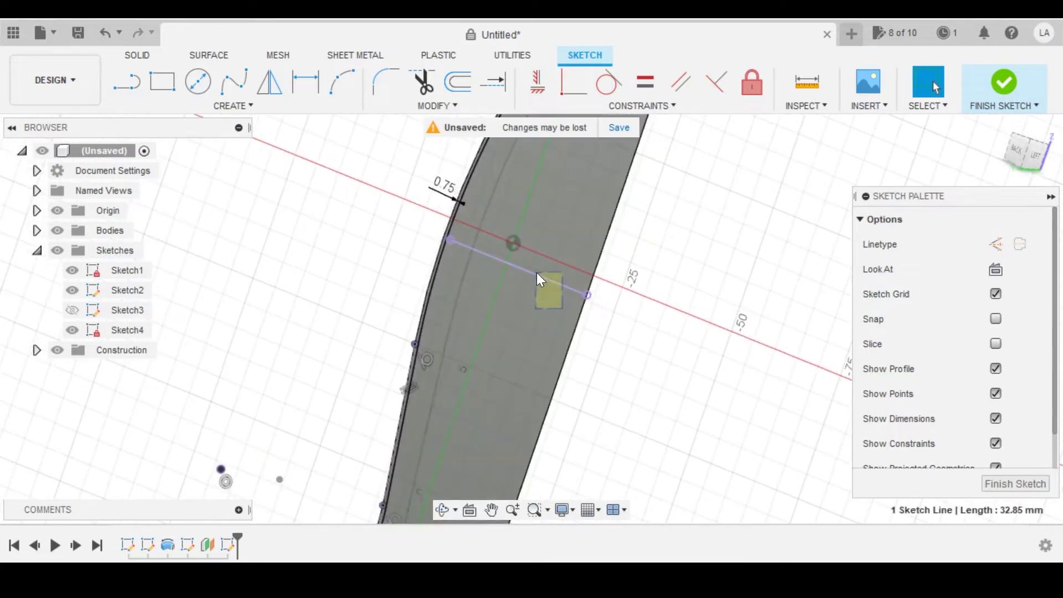
click(537, 273)
mouse_move(708, 223)
shift+middle_down()
mouse_move(738, 291)
mouse_move(718, 263)
shift+middle_up()
scroll(457, 277, up, 4)
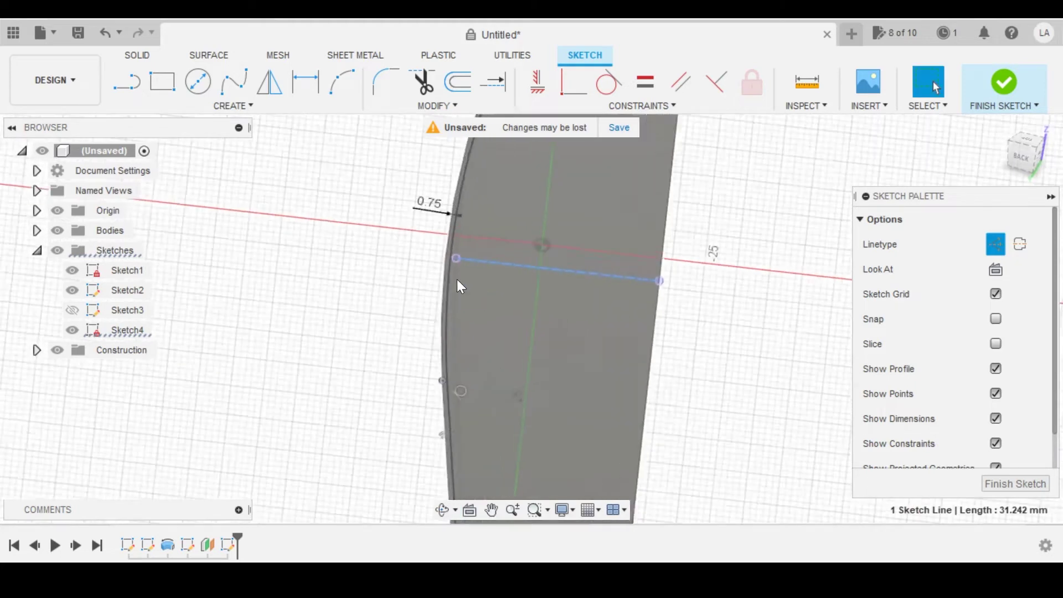
click(255, 205)
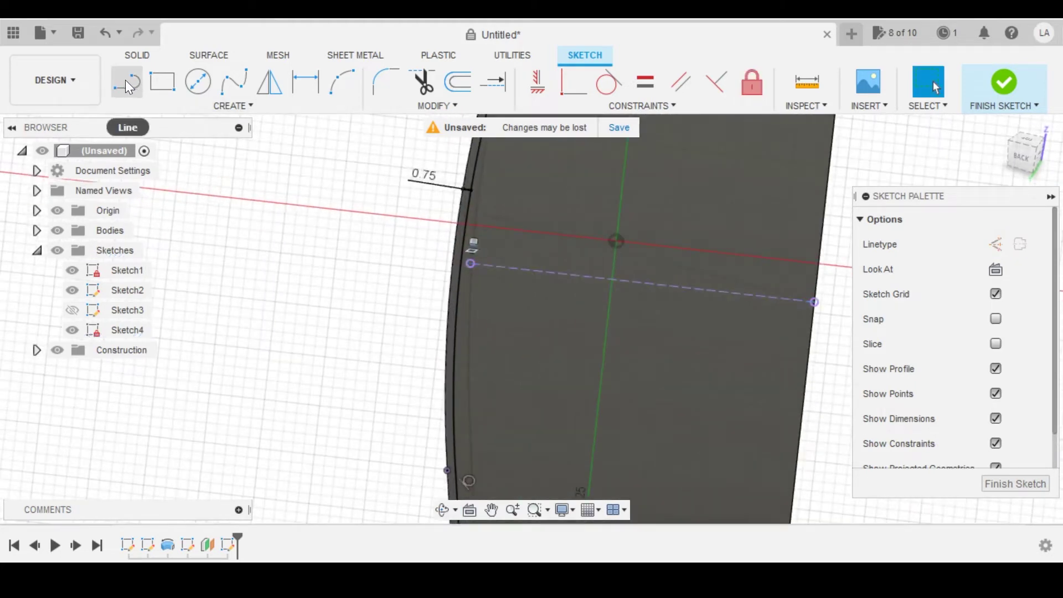
- Sketch a slightly sloped line about 18.6 mm long just below the projected line, starting near the inset profile
scroll(452, 247, up, 3)
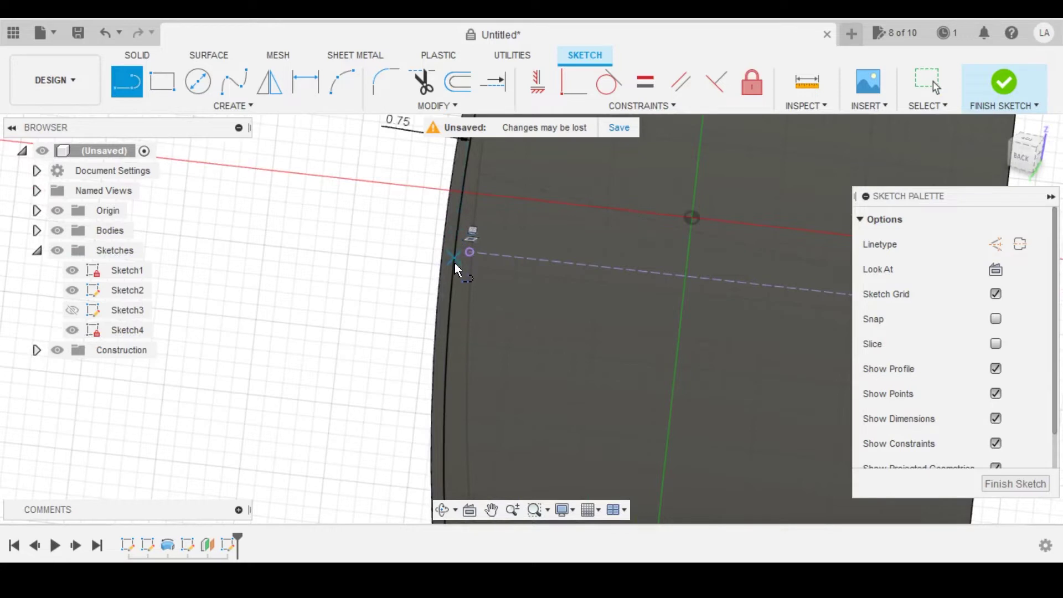
click(473, 273)
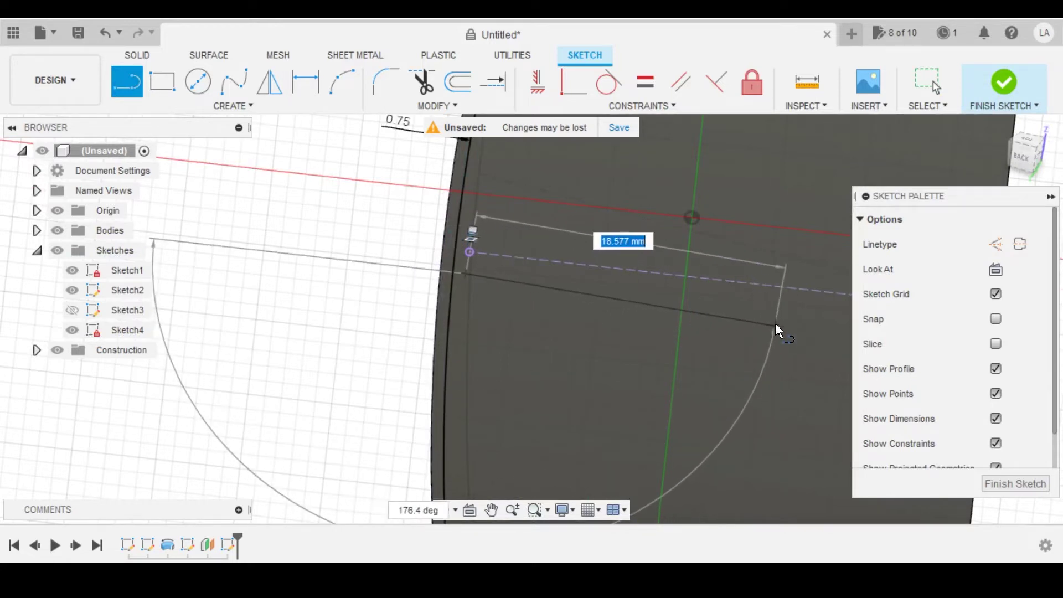
click(775, 318)
key(Escape)
- Apply coincident constraints to place the new line's ends on the inset profile and the slice's straight axis edge
click(573, 82)
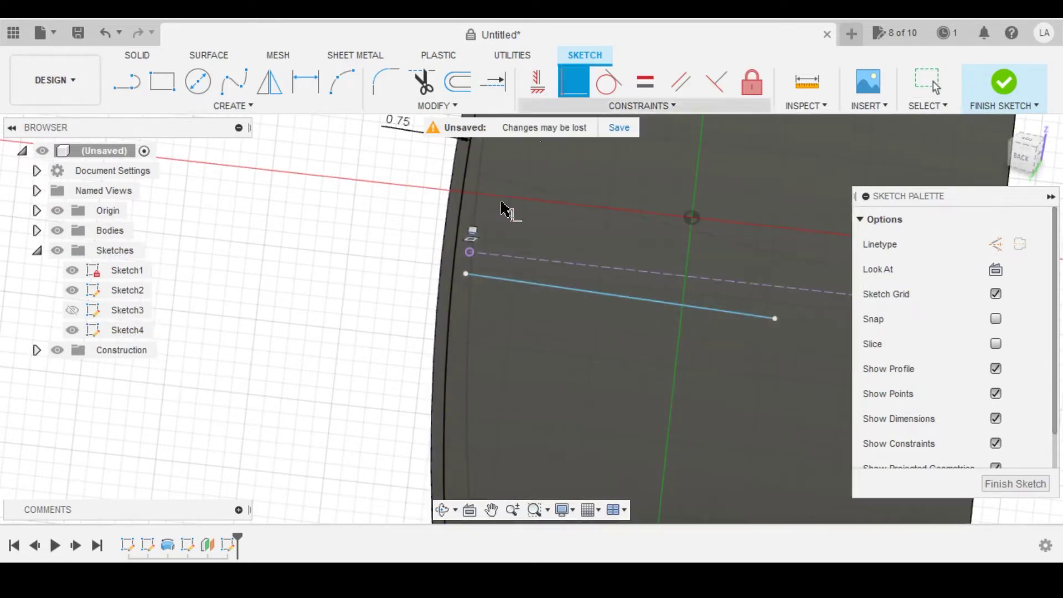
click(466, 275)
click(455, 260)
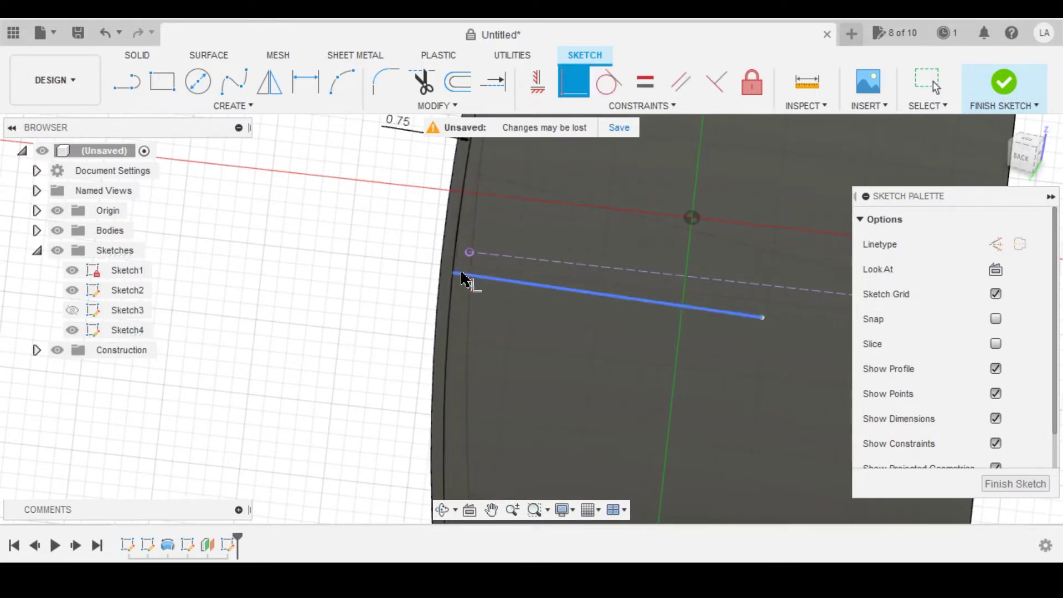
scroll(462, 275, down, 2)
click(684, 305)
middle_drag(837, 352, 638, 270)
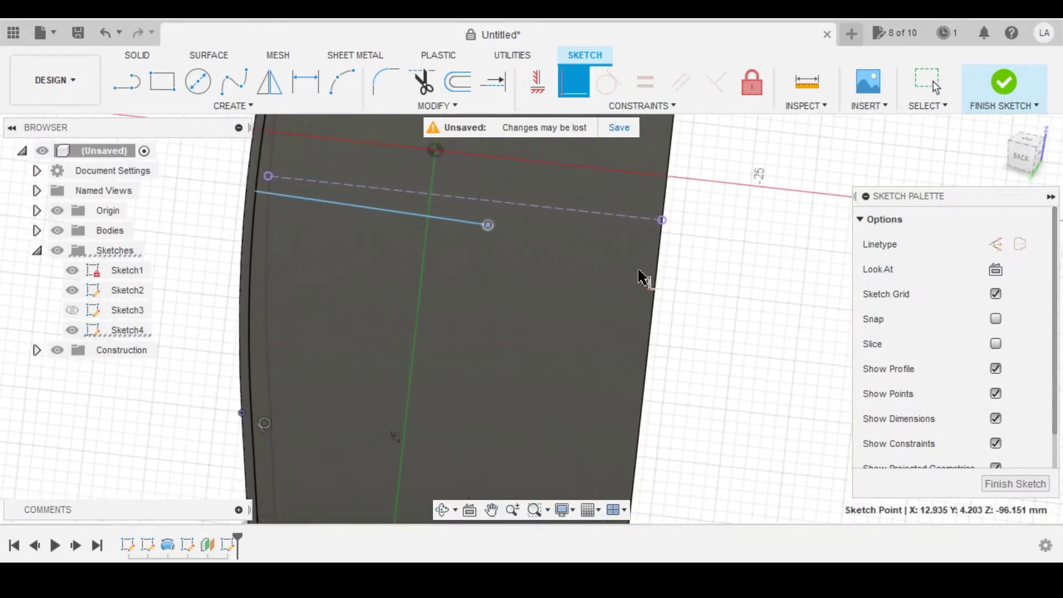
click(661, 249)
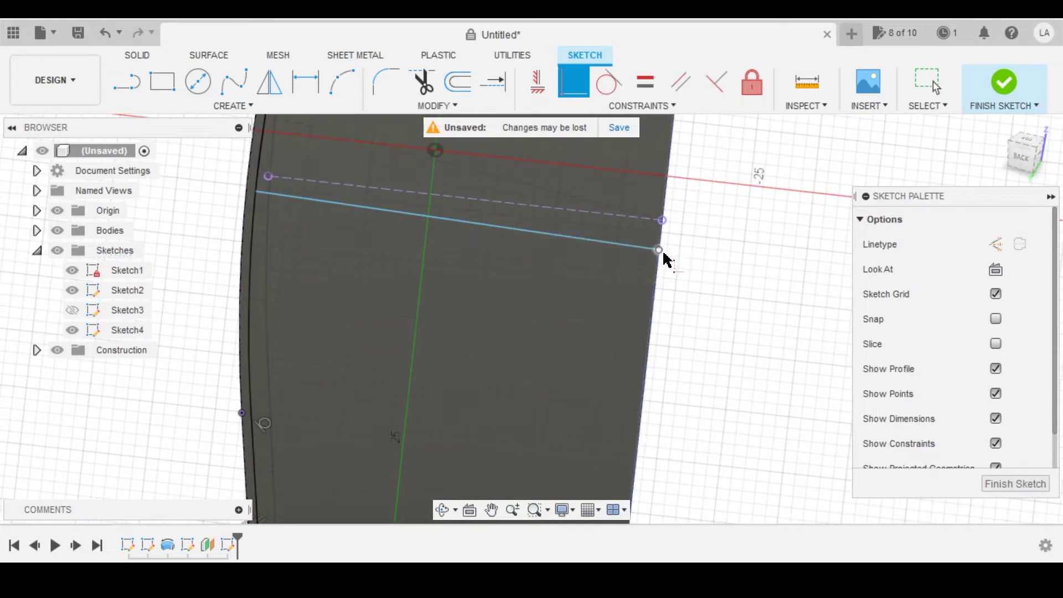
- Constrain the new line horizontal and make its axis-side endpoint coincident with the projected line's endpoint
scroll(515, 227, down, 2)
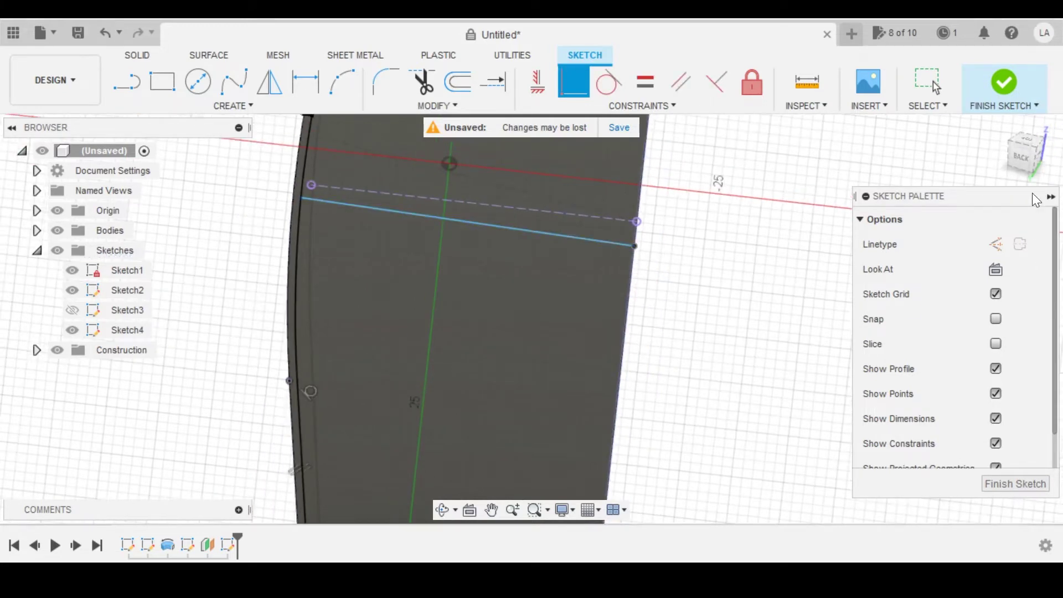
click(1023, 155)
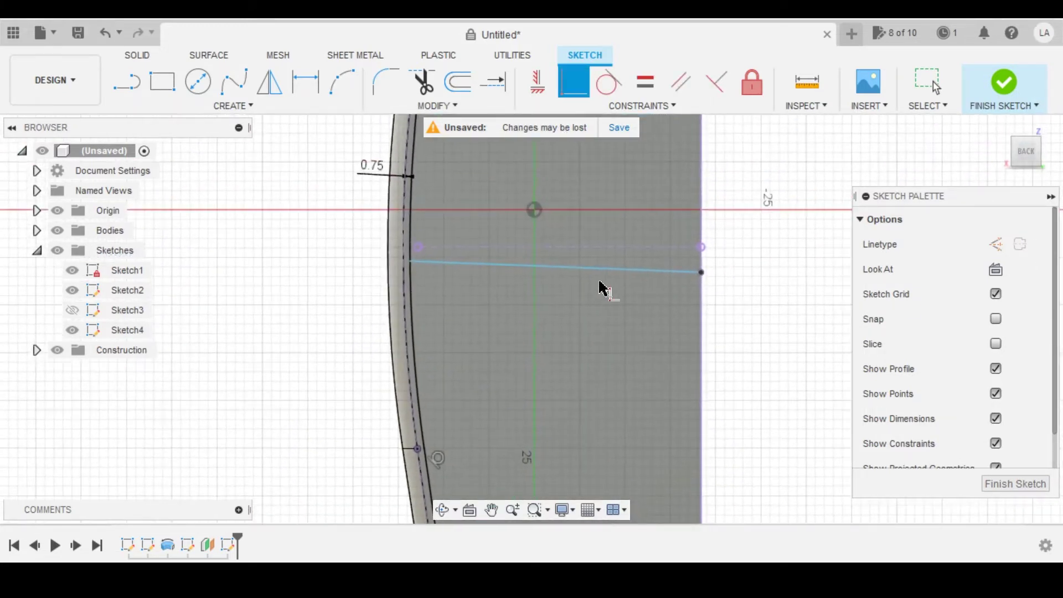
click(537, 82)
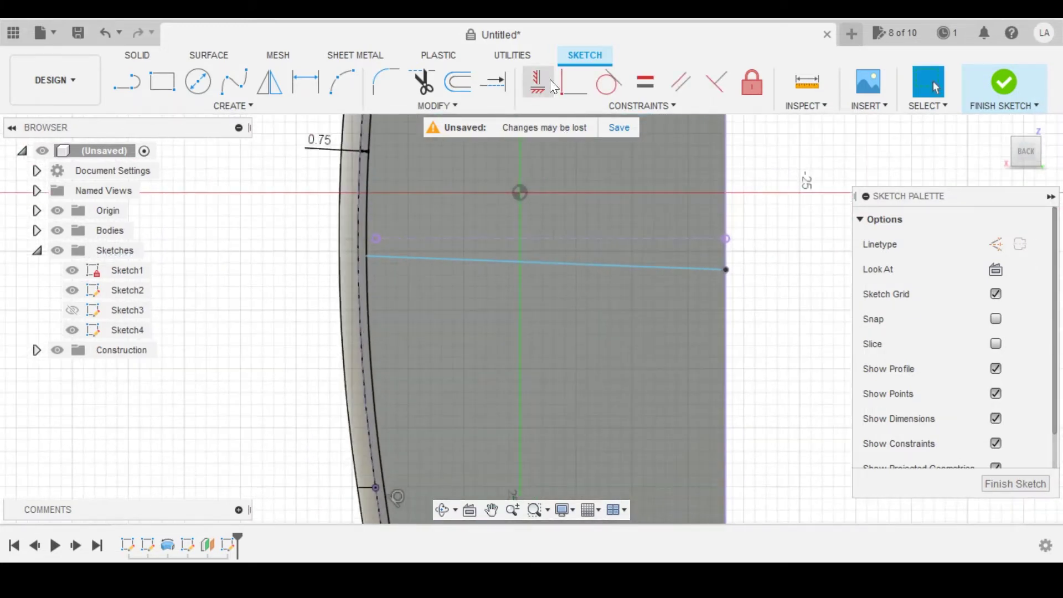
click(642, 270)
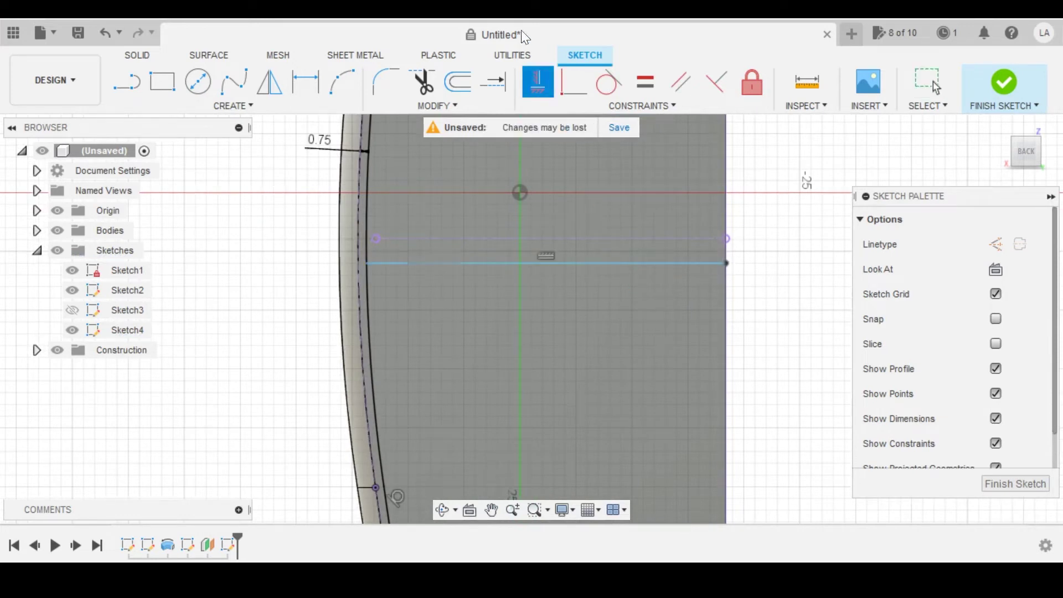
click(726, 263)
click(725, 239)
scroll(643, 294, down, 2)
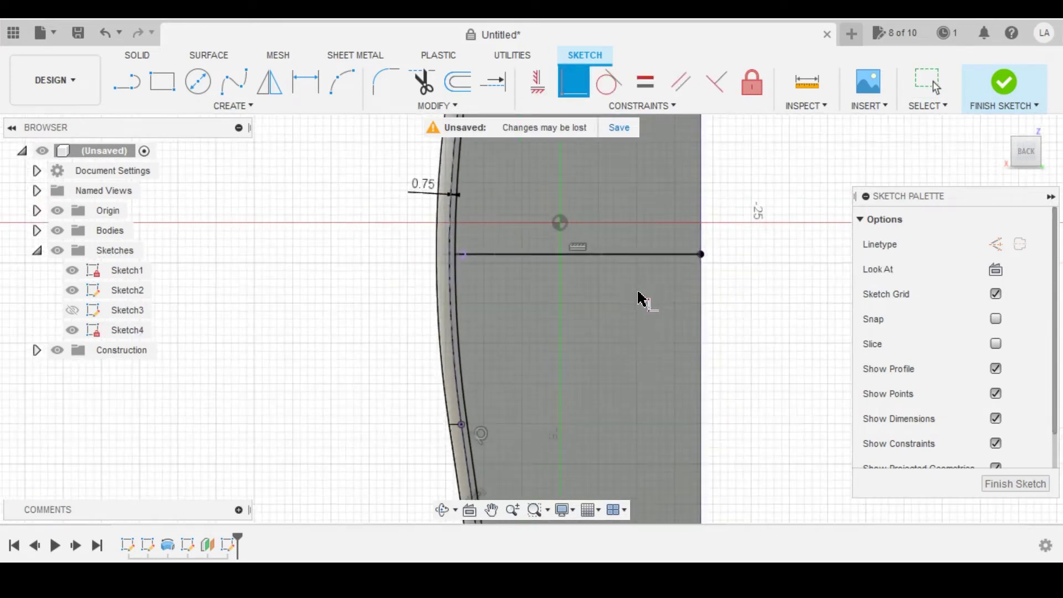
- Convert the new horizontal line to a construction line and finish the sketch
shift+middle_drag(515, 269, 579, 327)
scroll(589, 216, up, 2)
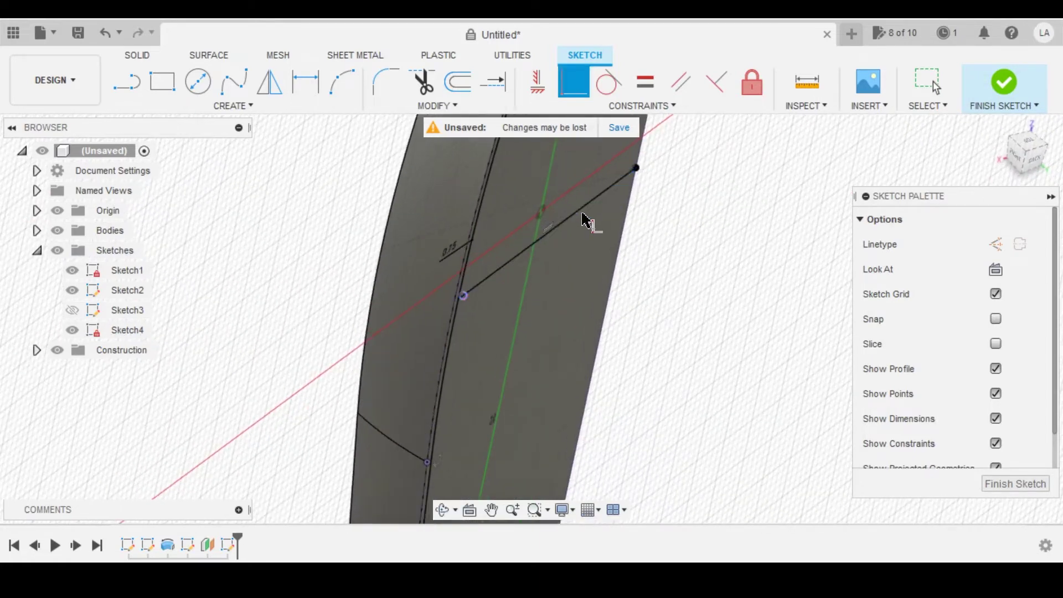
key(Escape)
click(583, 209)
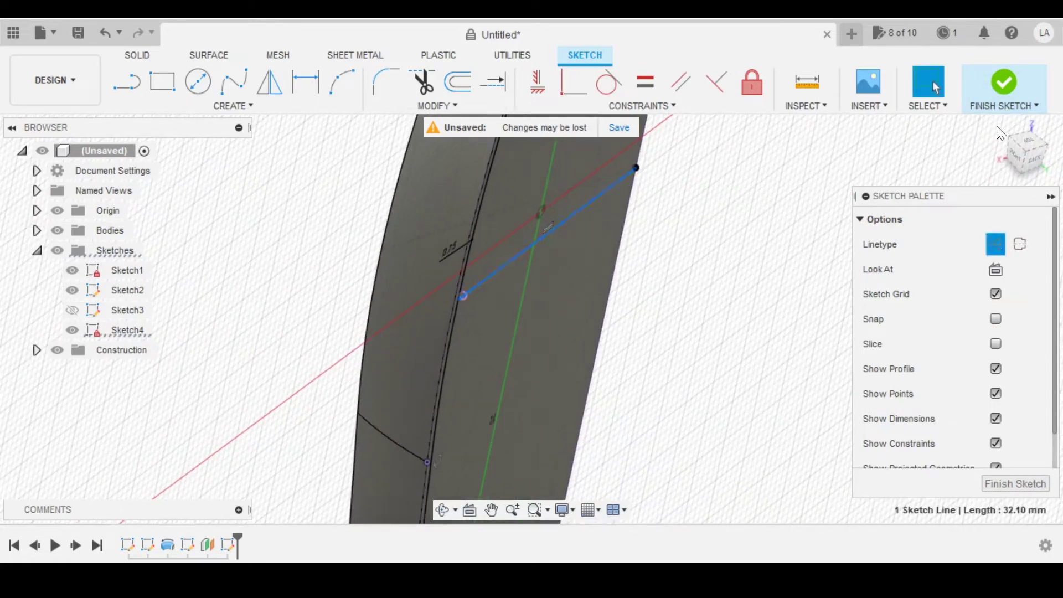
click(991, 82)
- Create an offset plane from the XY plane with extent To Object, using the dashed line's outer endpoint on the body's bulge
scroll(625, 169, down, 2)
mouse_move(615, 170)
middle_down()
mouse_move(581, 142)
mouse_move(659, 301)
mouse_move(624, 237)
mouse_move(654, 267)
mouse_move(562, 246)
mouse_move(569, 271)
mouse_move(659, 278)
middle_up()
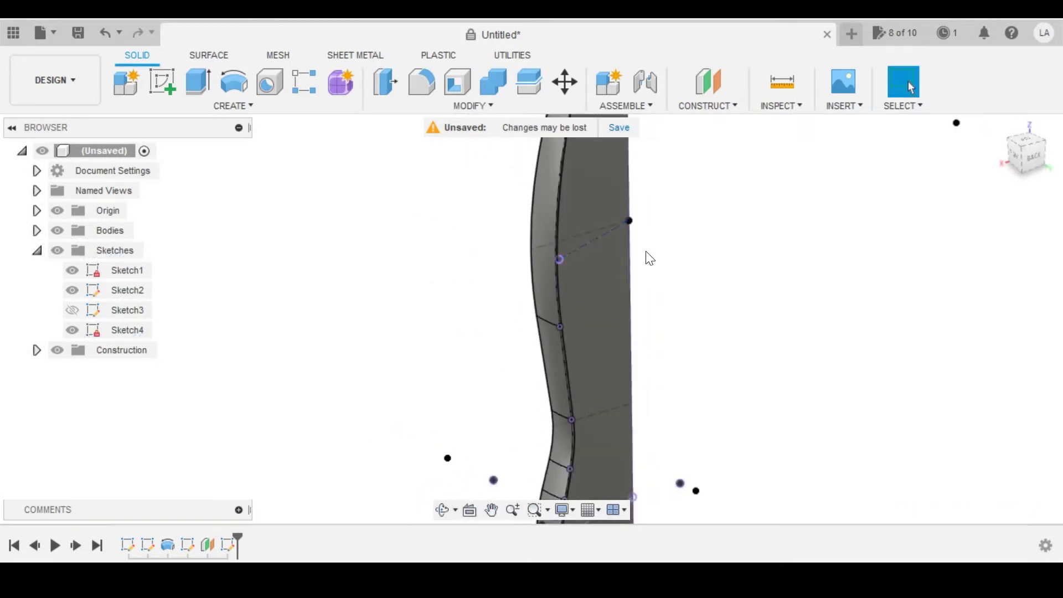
scroll(562, 277, up, 5)
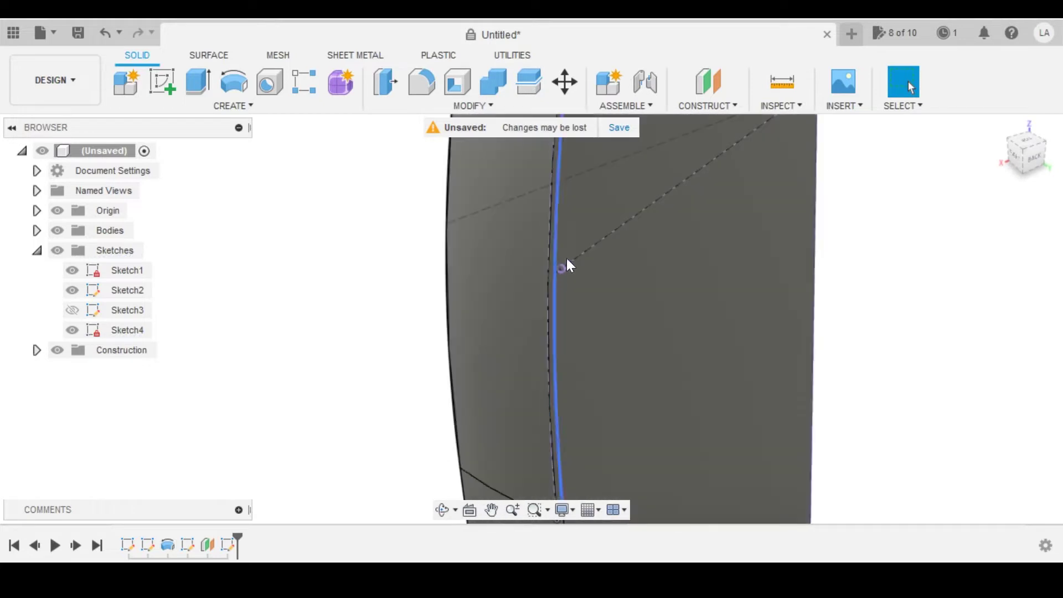
mouse_move(567, 265)
shift+middle_down()
mouse_move(462, 249)
mouse_move(449, 232)
mouse_move(460, 221)
mouse_move(457, 241)
mouse_move(475, 258)
mouse_move(493, 237)
mouse_move(716, 281)
mouse_move(664, 253)
shift+middle_up()
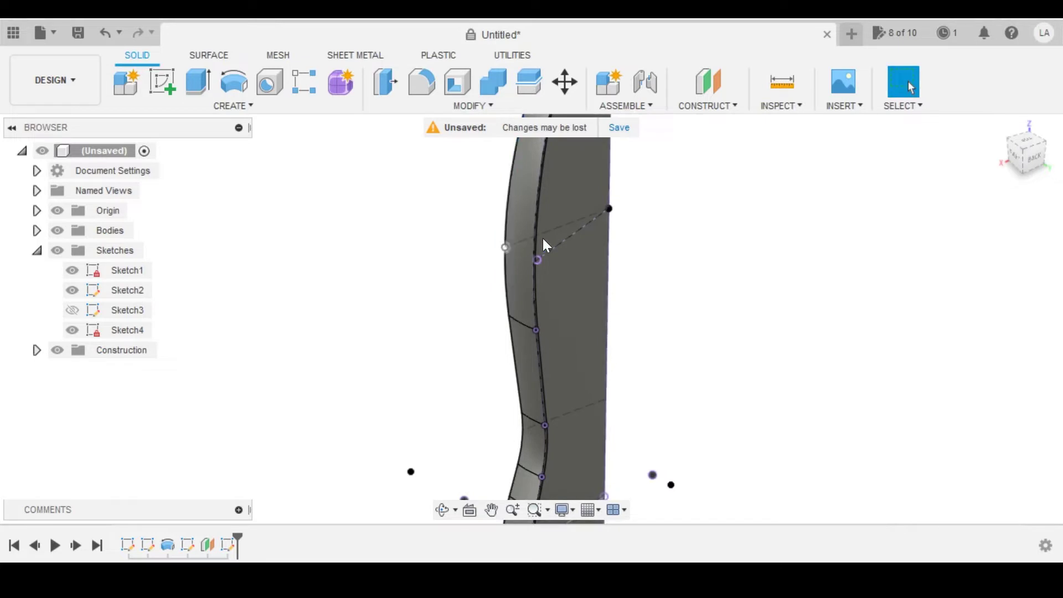
click(709, 86)
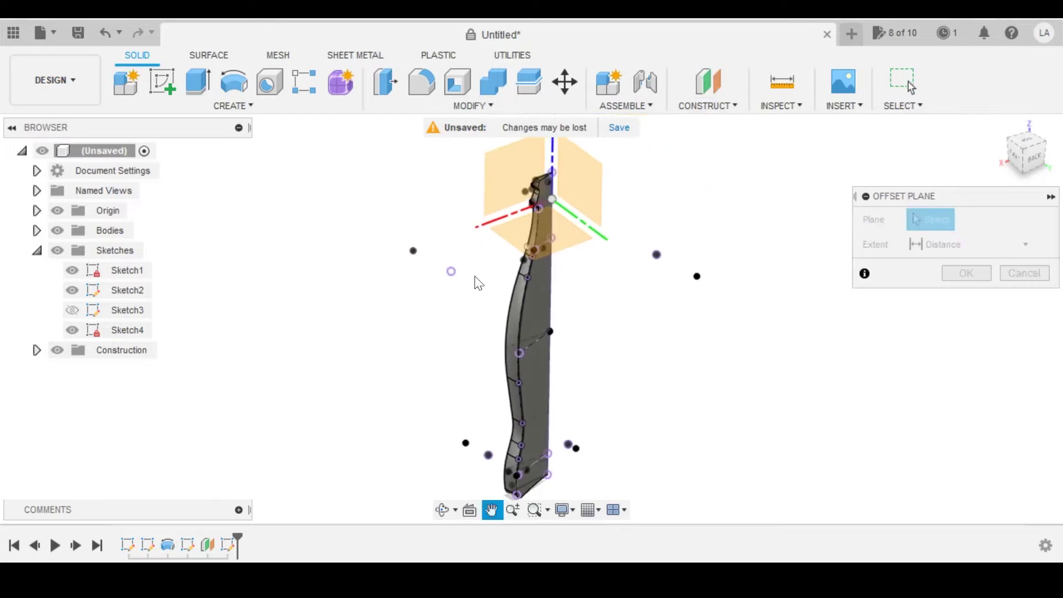
click(510, 217)
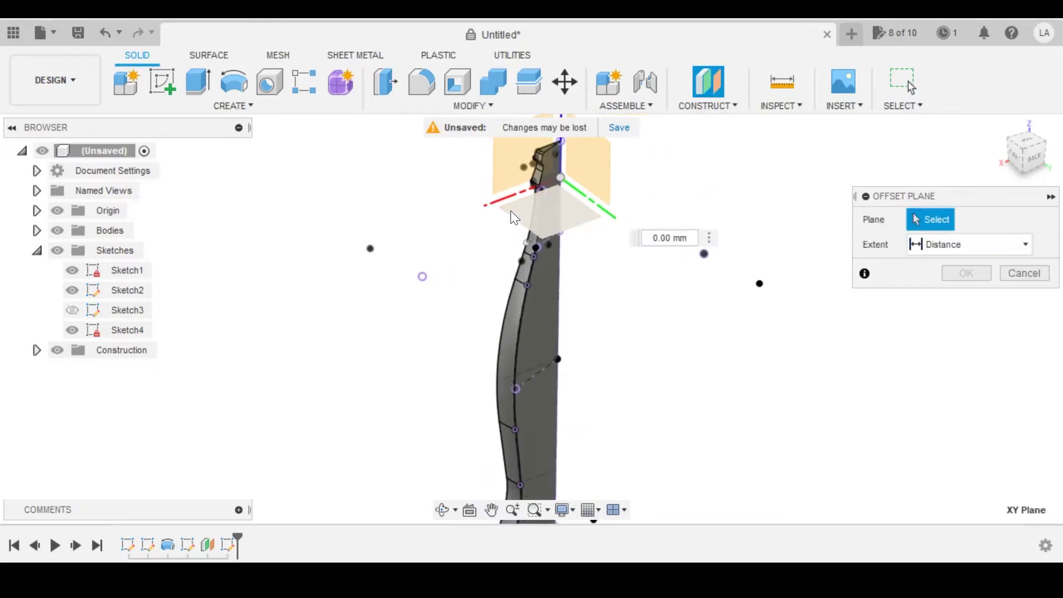
click(953, 248)
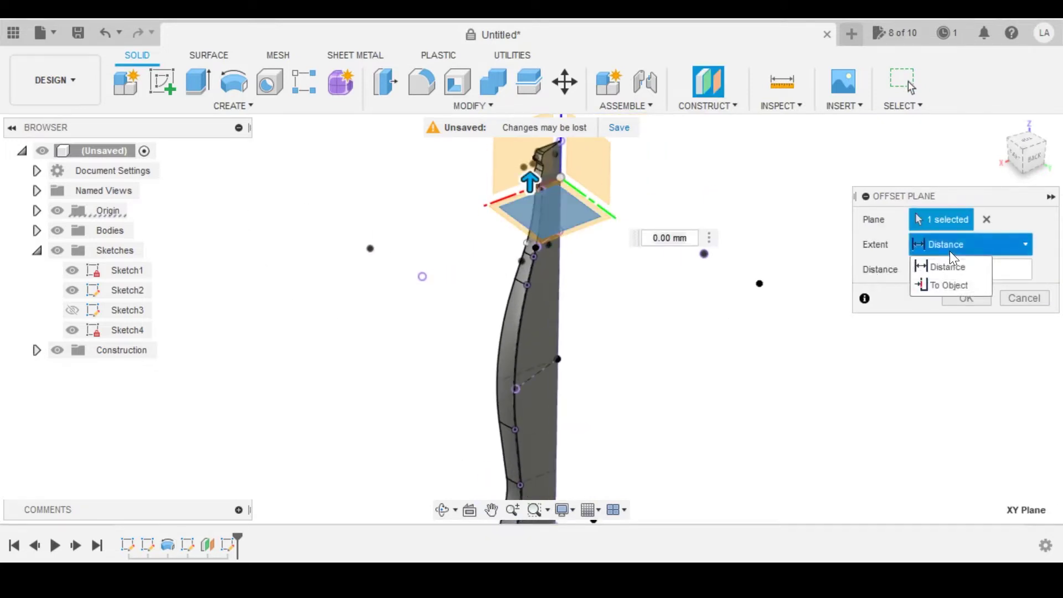
click(951, 284)
scroll(510, 430, up, 5)
scroll(478, 346, up, 3)
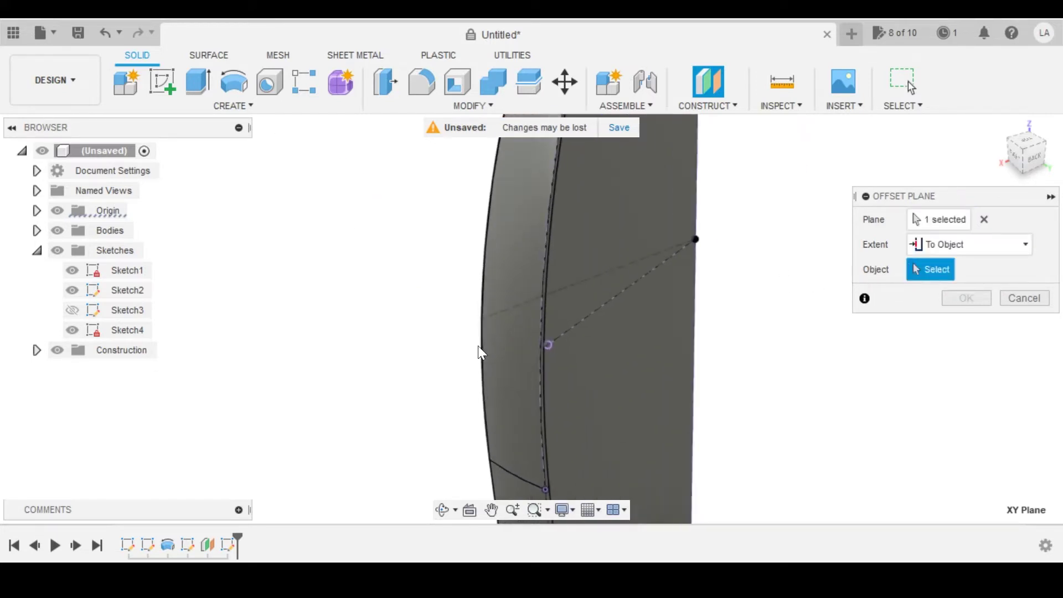
click(482, 319)
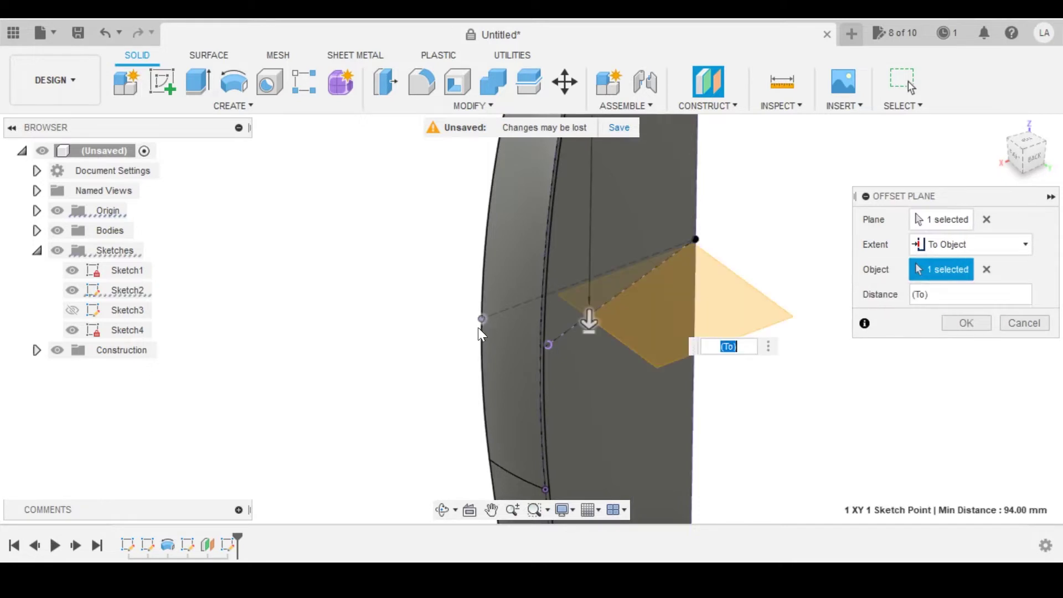
scroll(469, 334, down, 2)
scroll(467, 328, down, 1)
shift+middle_drag(468, 328, 490, 329)
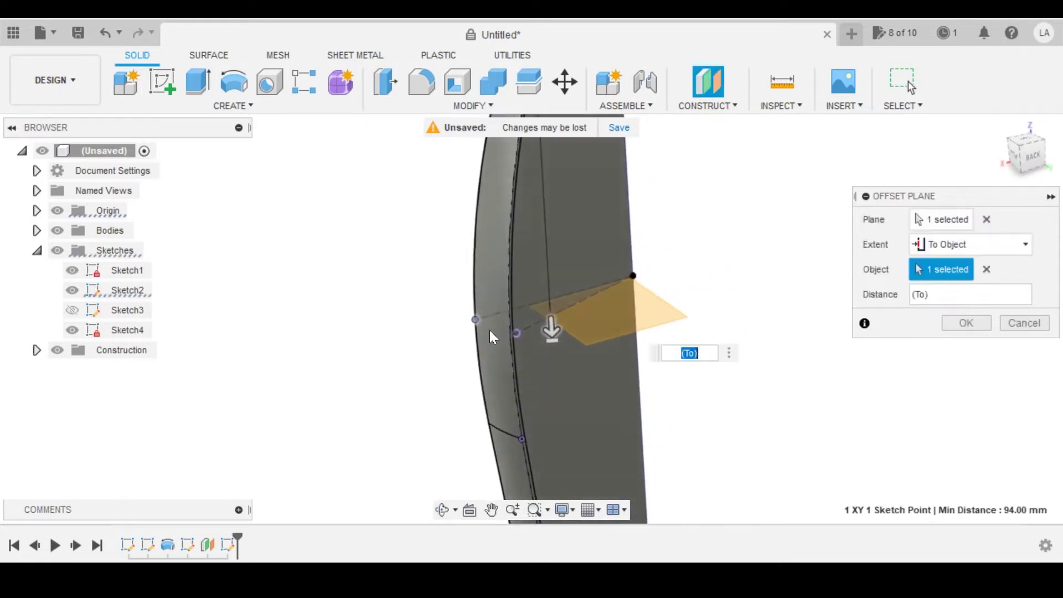
scroll(490, 330, up, 2)
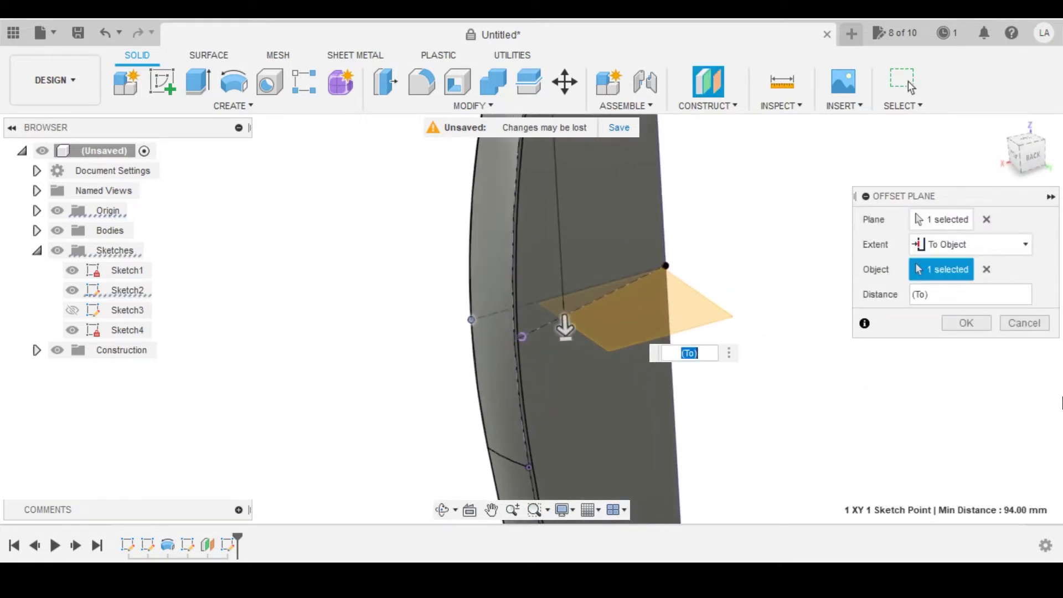
click(967, 323)
- Accept the offset plane and start a new sketch on it at the body's bulge
shift+middle_drag(728, 277, 692, 325)
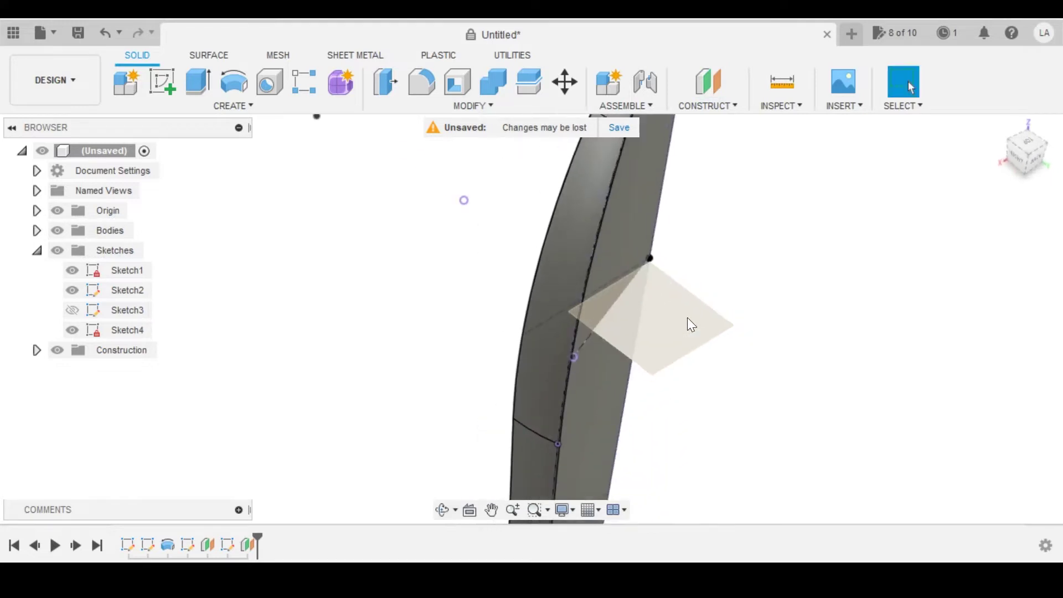
click(703, 318)
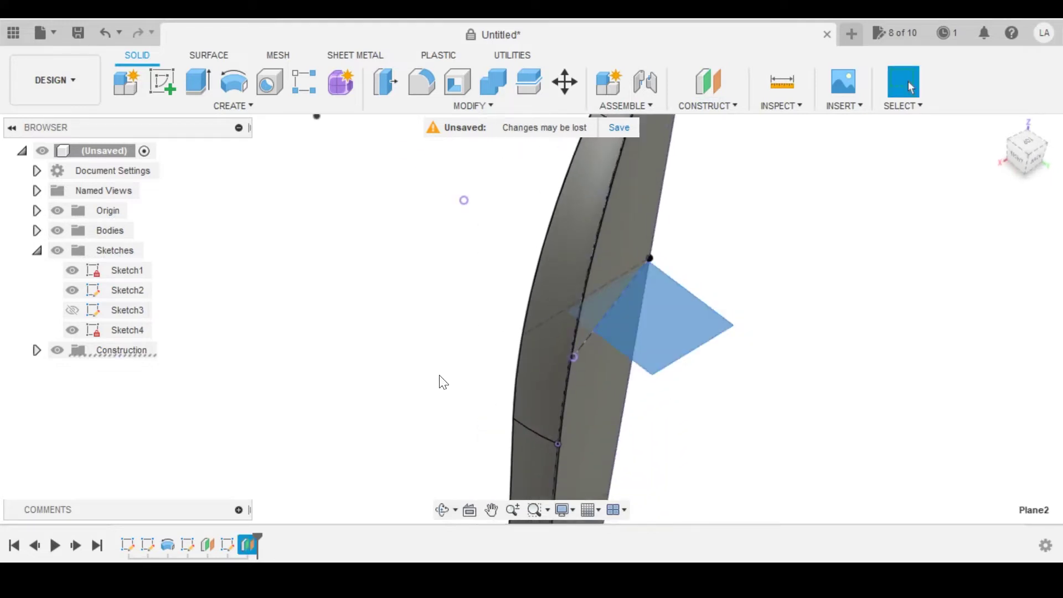
click(160, 83)
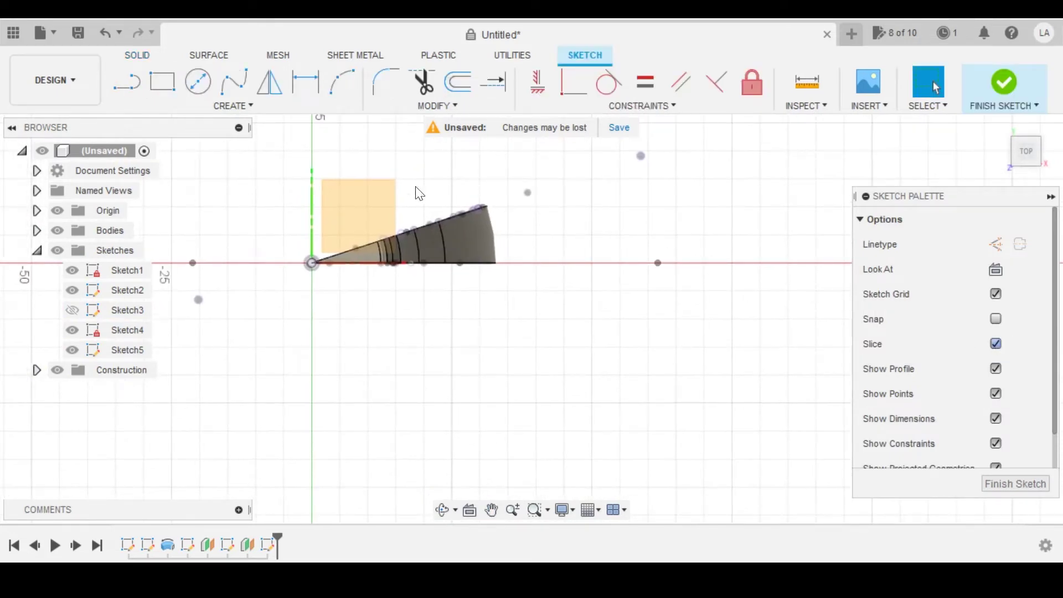
scroll(506, 209, up, 5)
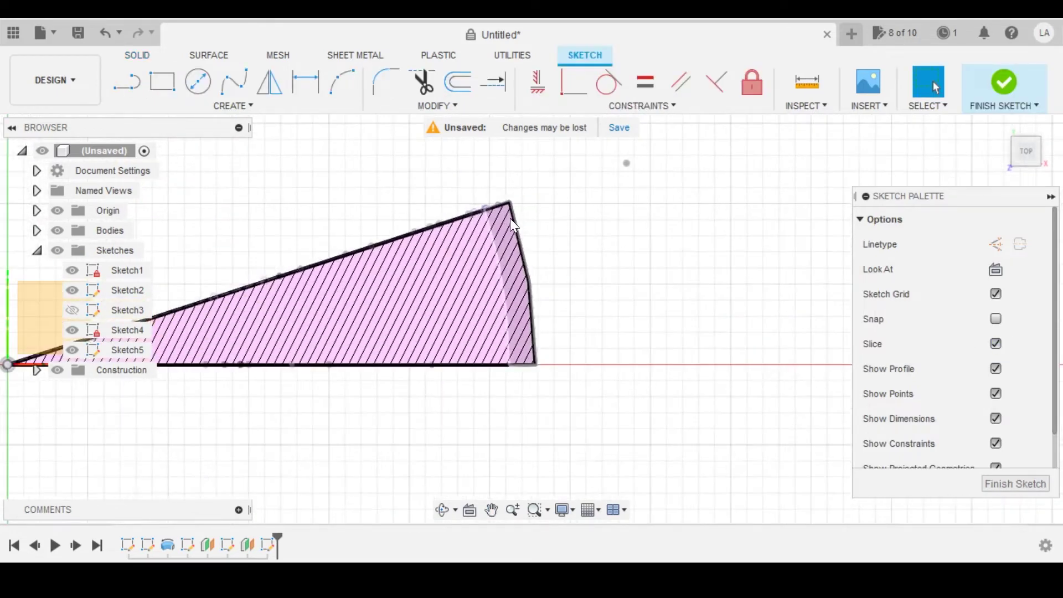
shift+middle_drag(510, 218, 501, 184)
middle_drag(520, 277, 559, 212)
scroll(570, 284, down, 2)
scroll(518, 300, up, 4)
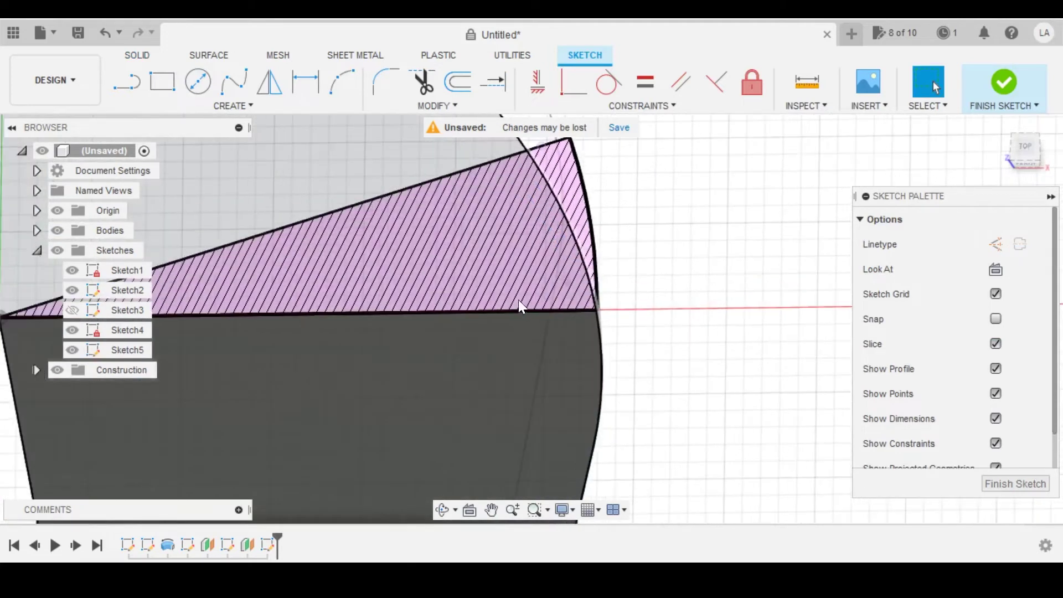
- Project the two straight lines running from the axis along the slice's side faces into the sketch
key(p)
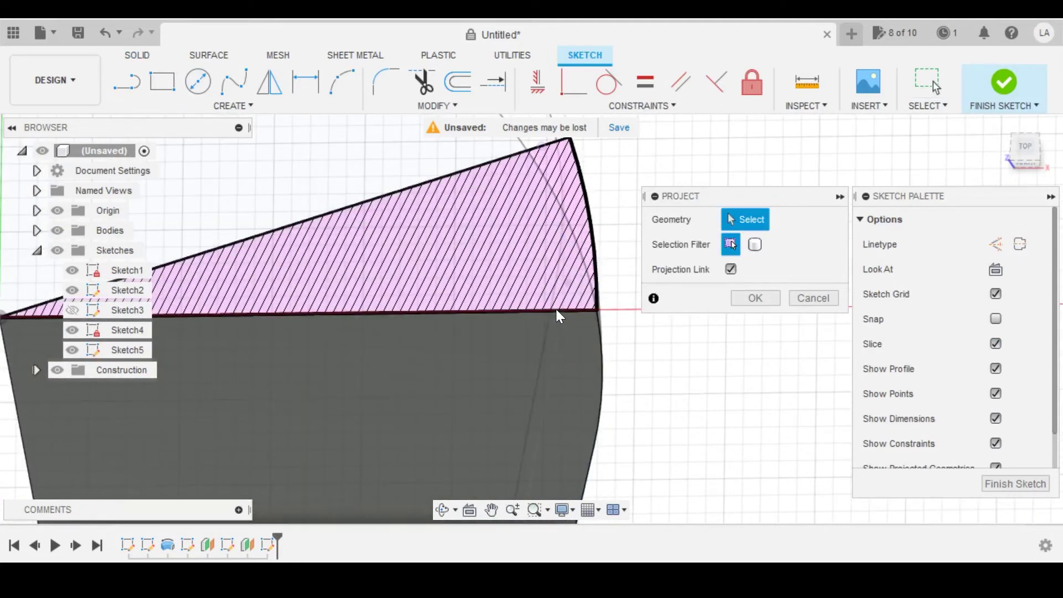
click(556, 312)
scroll(548, 156, up, 3)
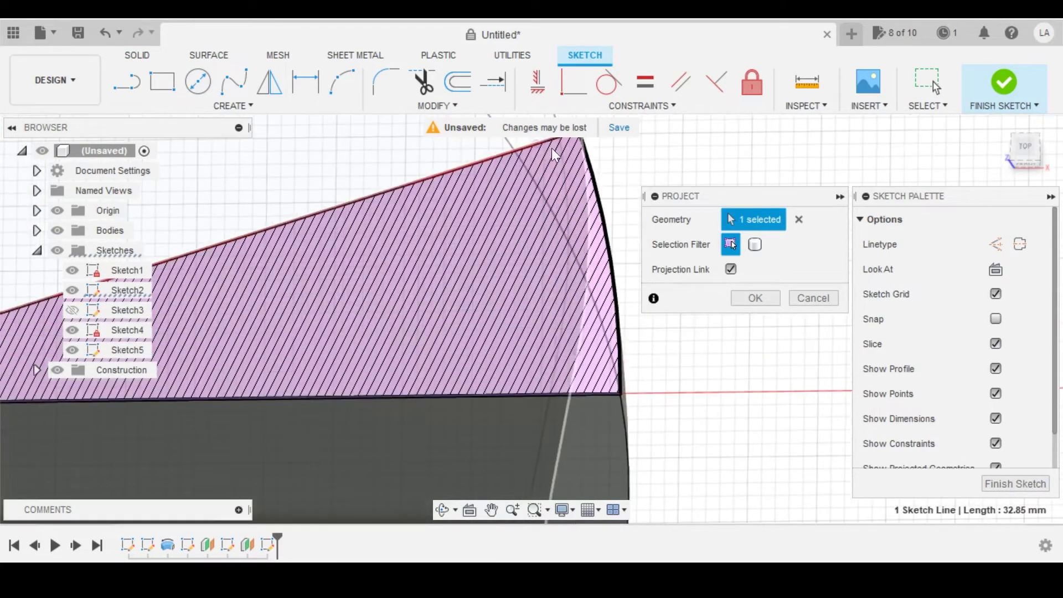
scroll(537, 286, down, 3)
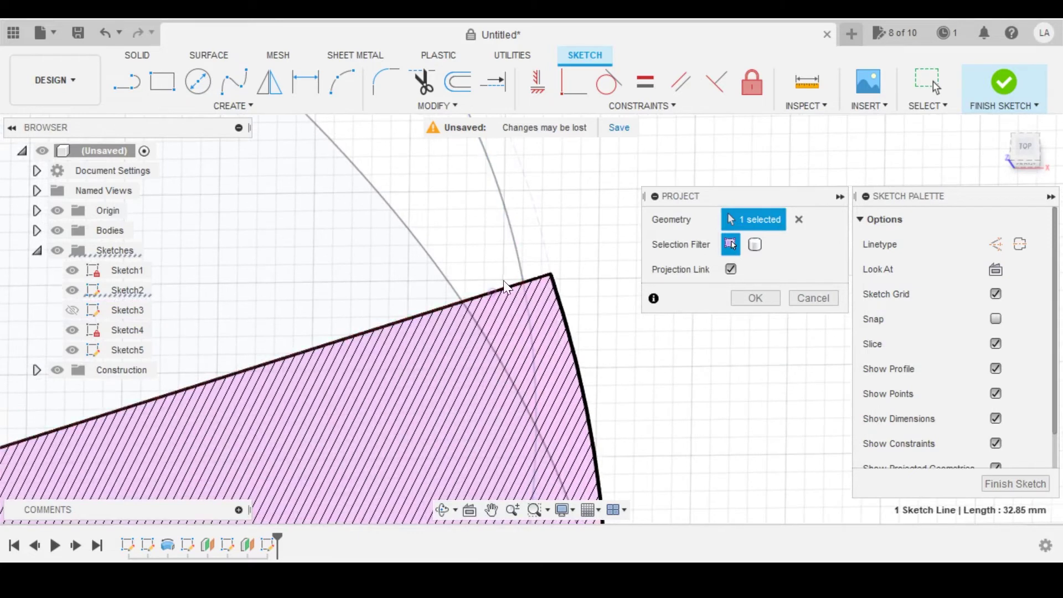
scroll(472, 270, down, 5)
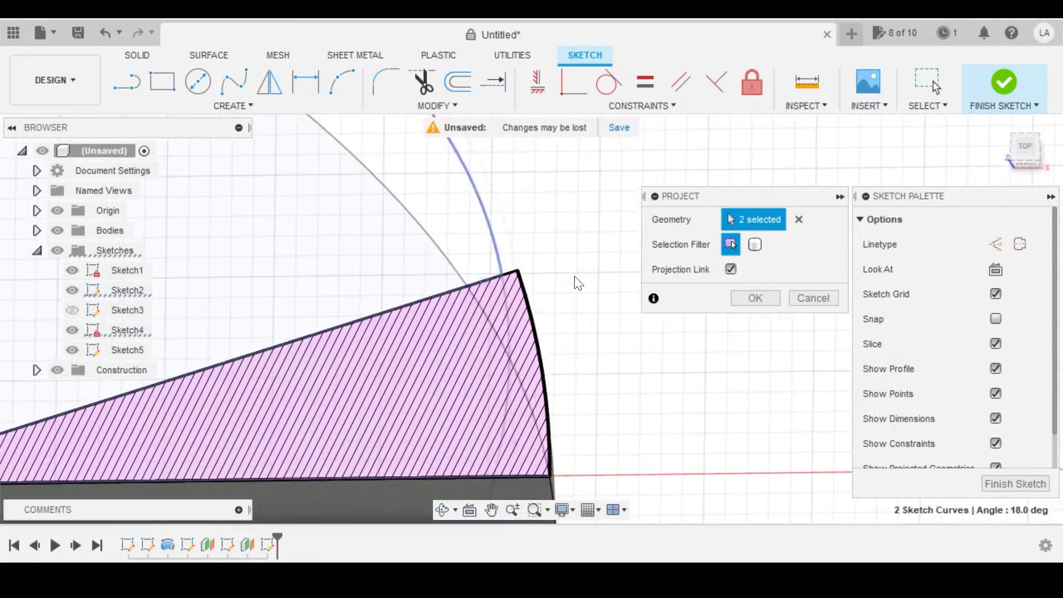
click(757, 299)
mouse_move(542, 281)
middle_down()
mouse_move(557, 226)
mouse_move(571, 290)
mouse_move(536, 282)
mouse_move(453, 213)
middle_up()
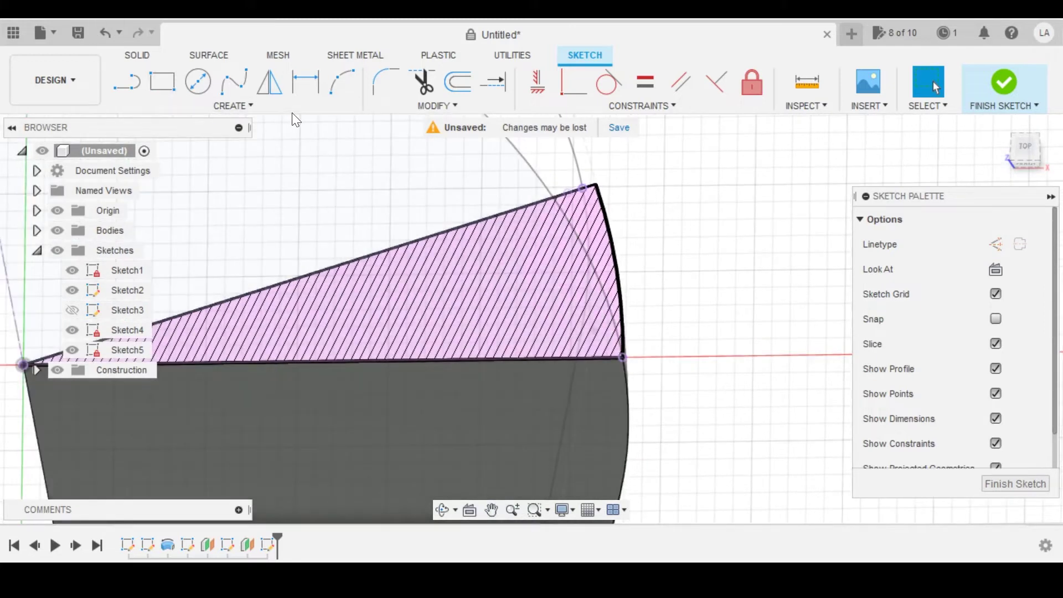
- Draw a three-point arc joining the outer endpoints of the two projected lines
click(341, 83)
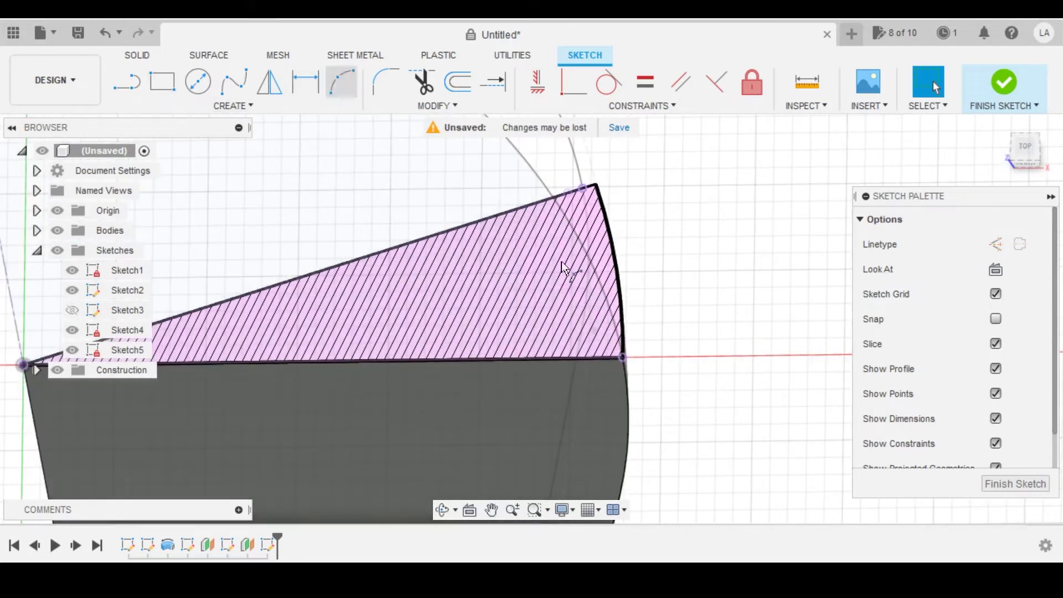
click(623, 359)
scroll(584, 205, up, 2)
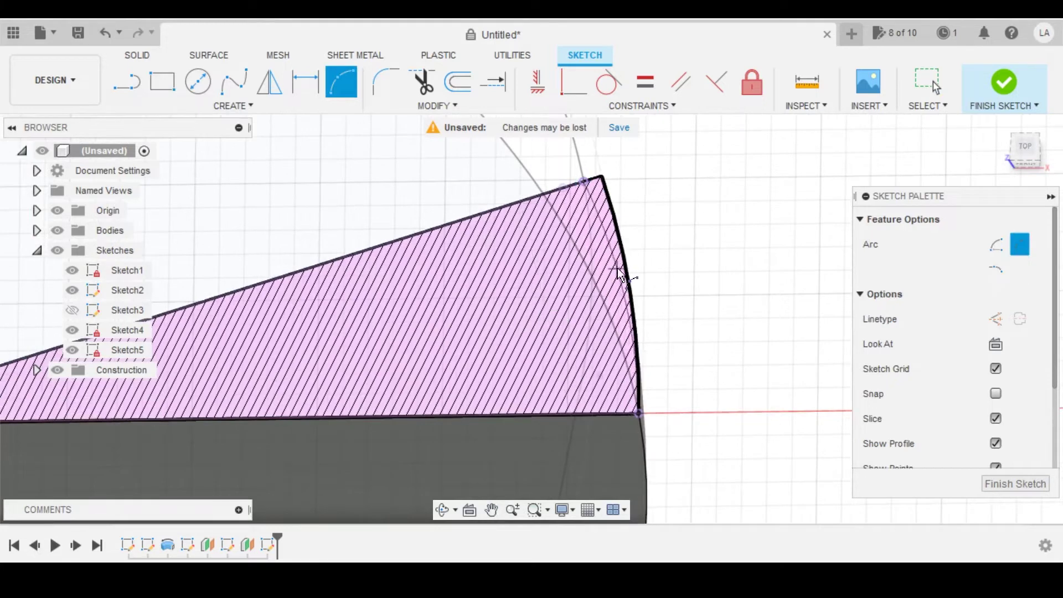
scroll(645, 289, down, 2)
key(Escape)
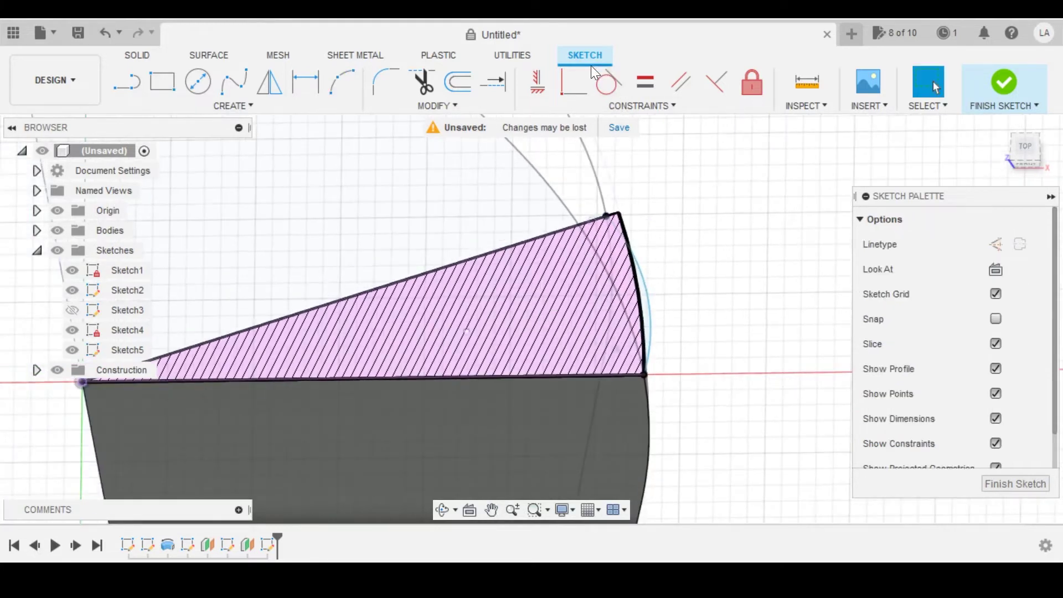
- Constrain the arc's center point coincident with the projected line along the red axis and finish the sketch
click(583, 84)
scroll(553, 266, down, 2)
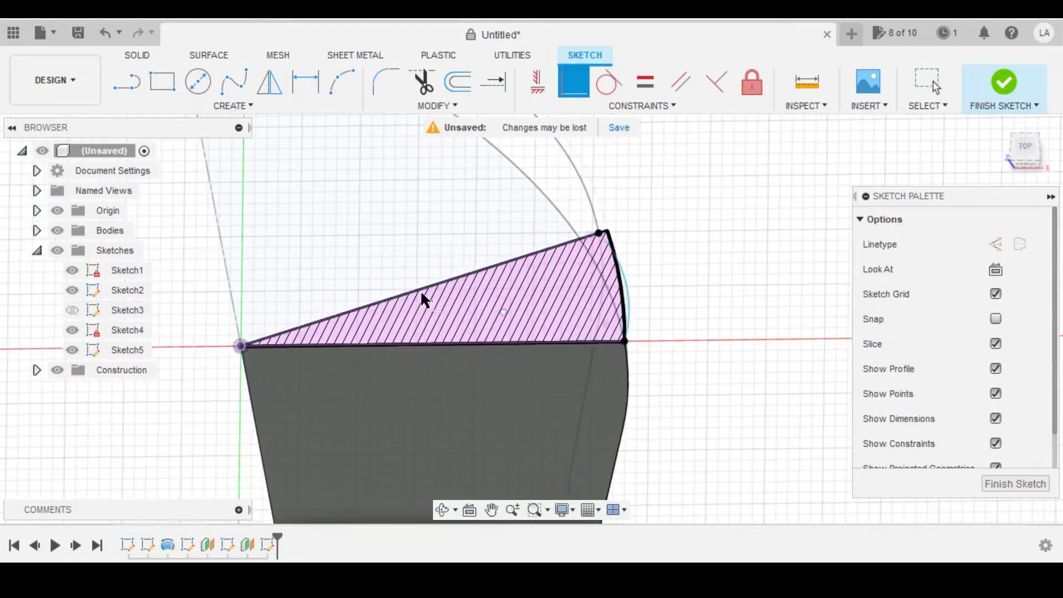
click(503, 312)
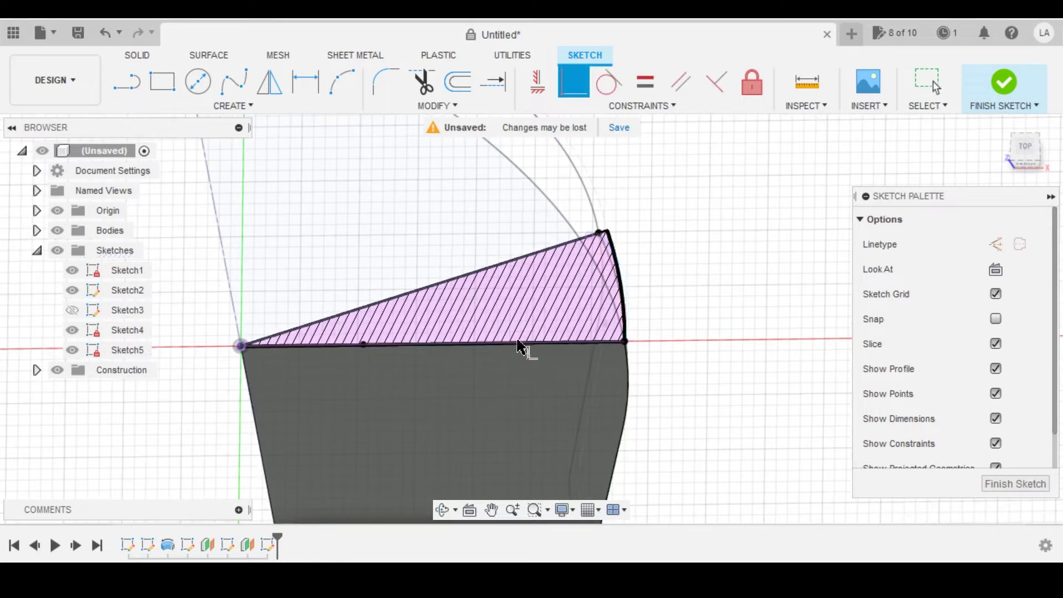
key(Escape)
click(1004, 84)
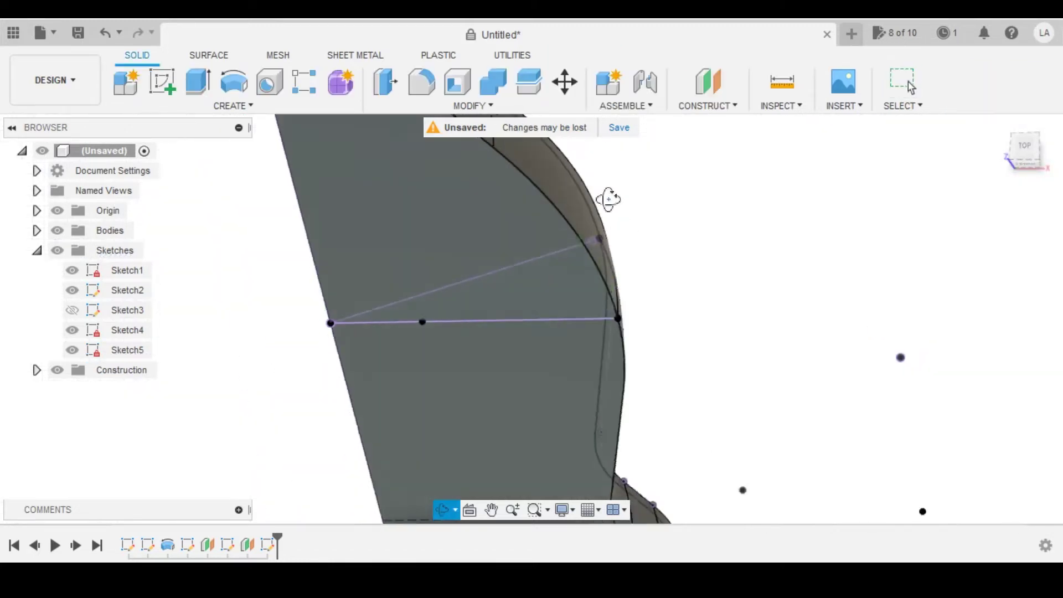
- Show the rectangle of Sketch3 and extrude it through the slice to cut away the middle of the body
shift+middle_drag(524, 278, 570, 314)
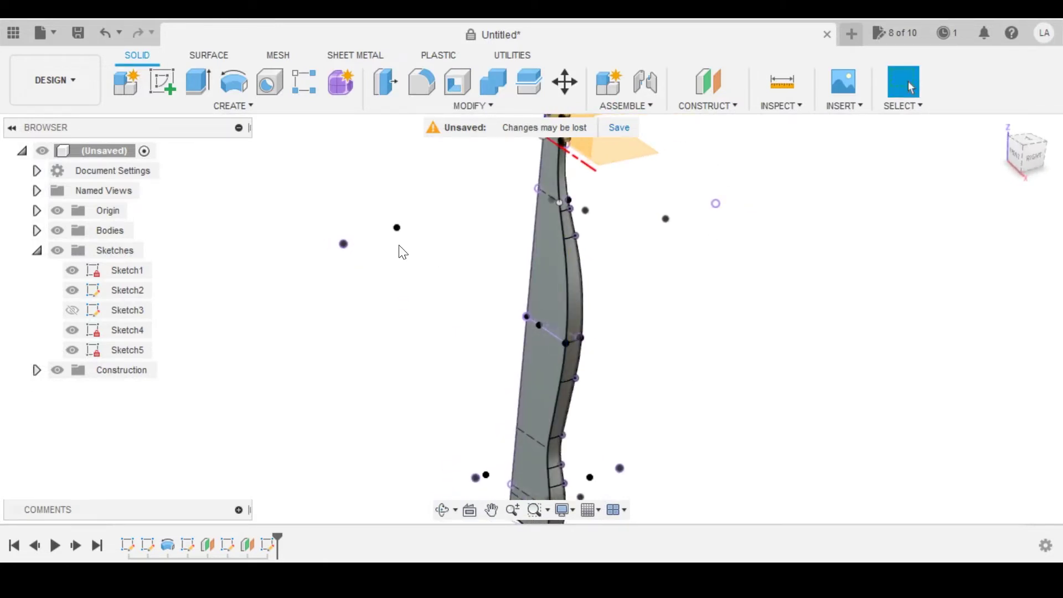
scroll(512, 278, down, 2)
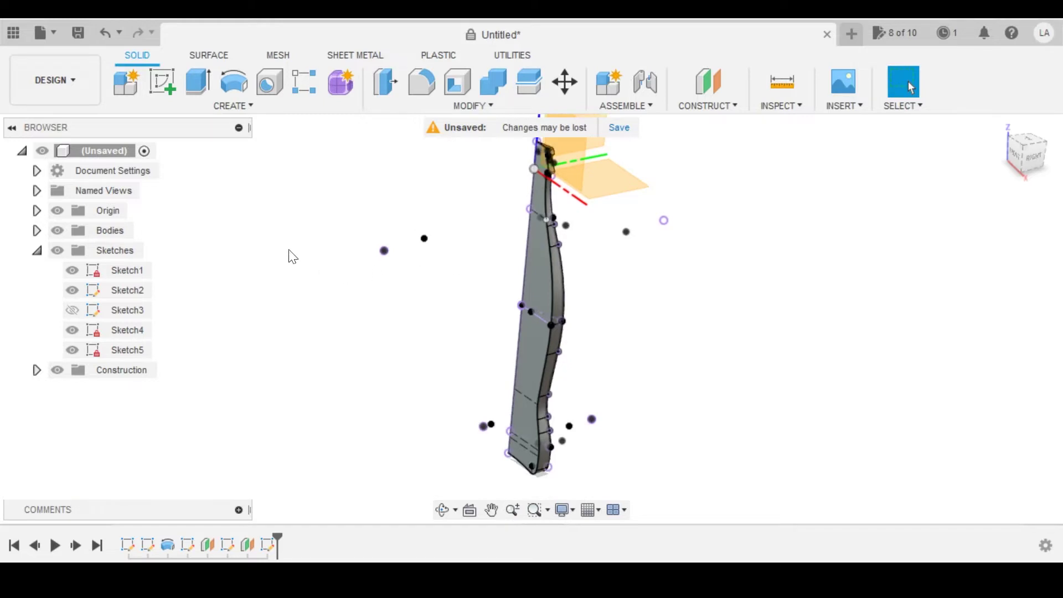
click(72, 306)
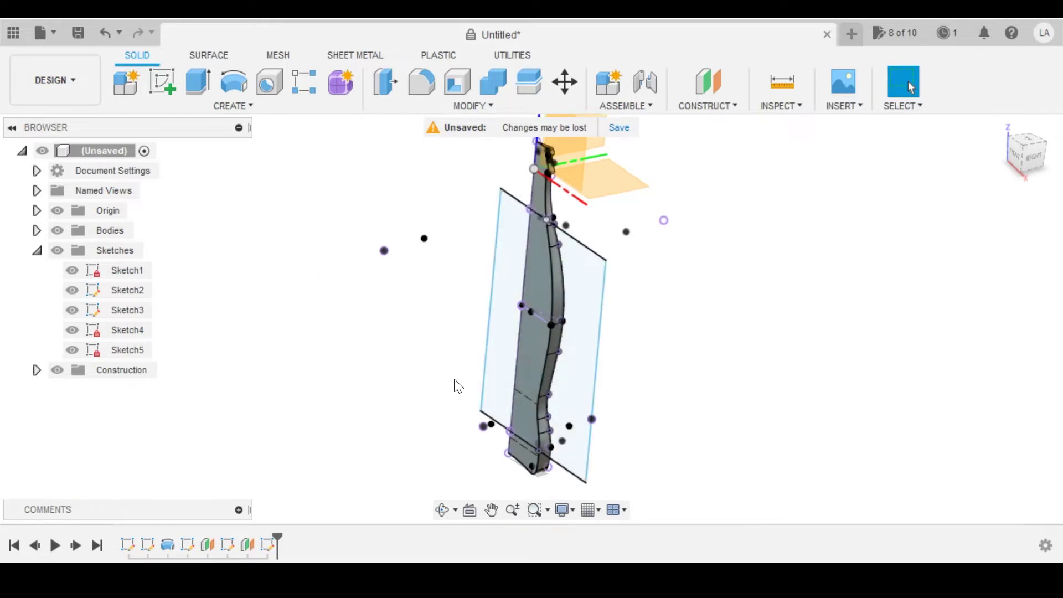
mouse_move(447, 351)
shift+middle_down()
mouse_move(512, 310)
mouse_move(415, 229)
shift+middle_up()
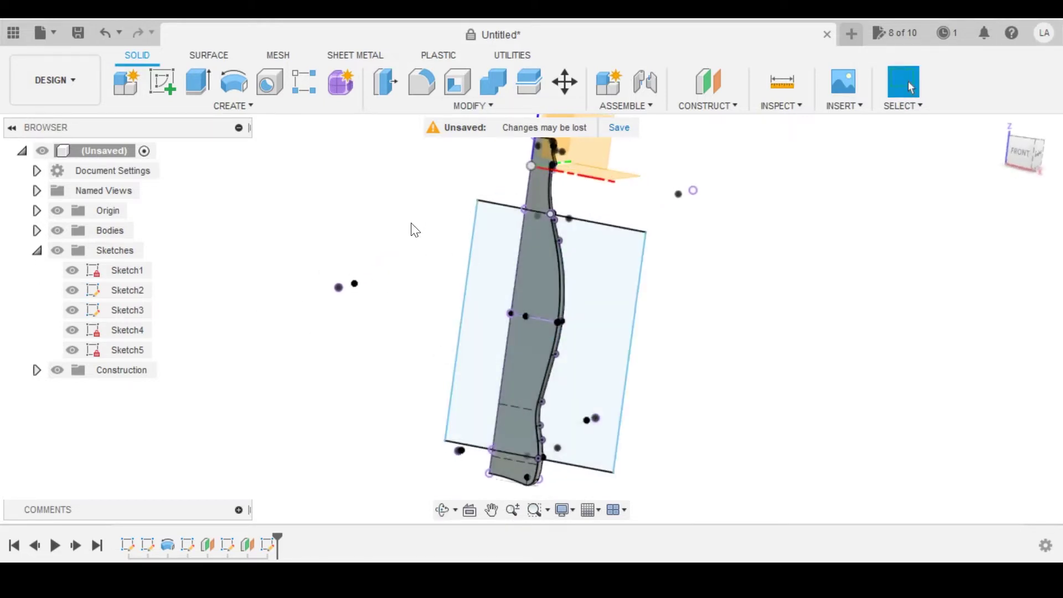
click(197, 82)
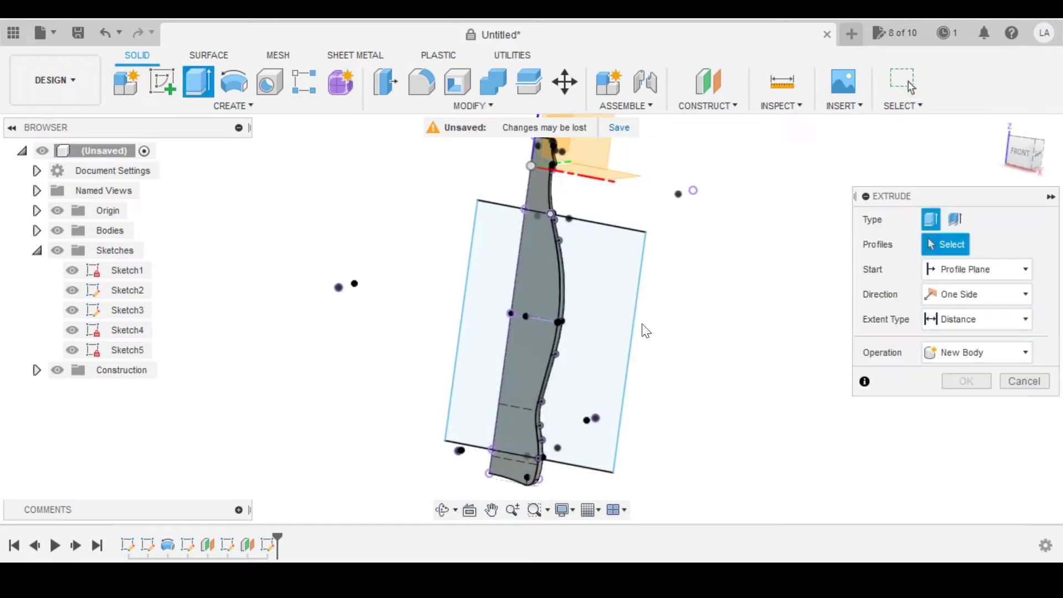
click(628, 308)
shift+middle_drag(658, 311, 618, 347)
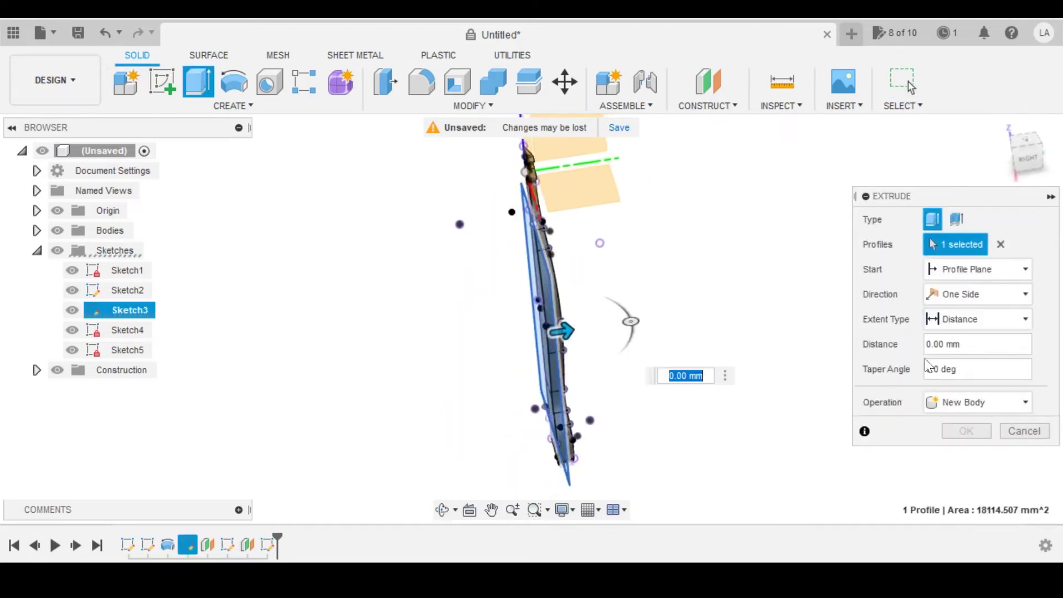
drag(578, 330, 650, 321)
mouse_move(491, 299)
shift+middle_down()
mouse_move(548, 295)
mouse_move(572, 254)
mouse_move(586, 270)
mouse_move(522, 223)
mouse_move(476, 254)
mouse_move(423, 268)
mouse_move(471, 244)
shift+middle_up()
click(966, 456)
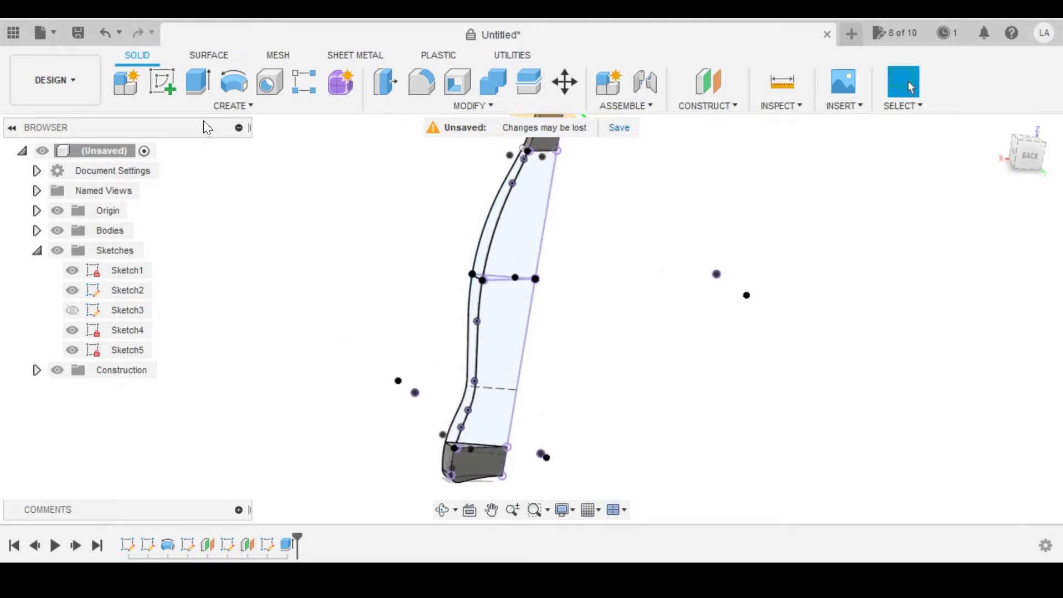
- Start a loft with the upper cut face of the lower remaining block as its first profile
click(238, 103)
click(134, 141)
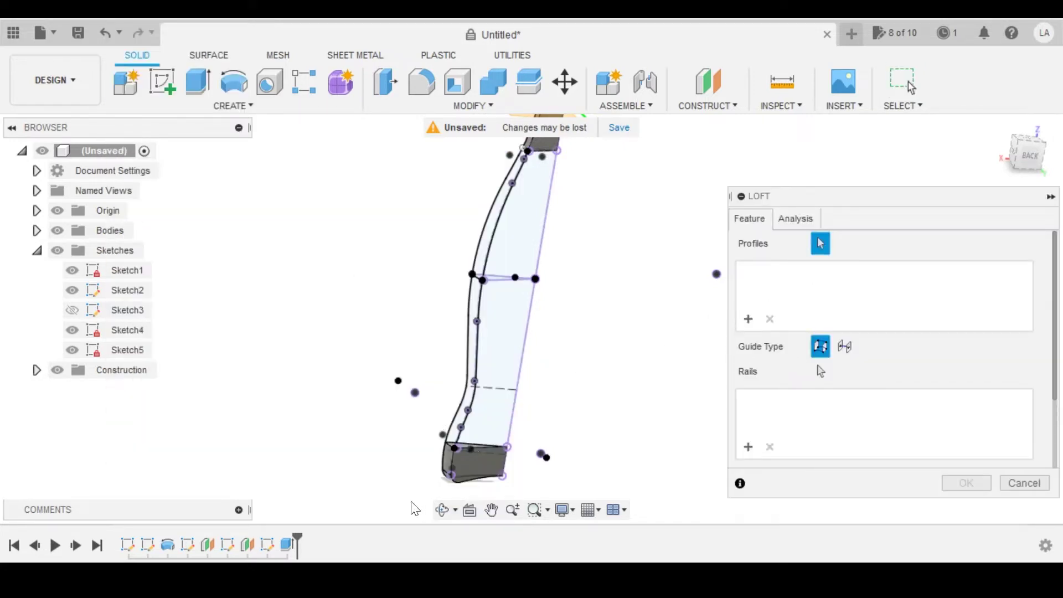
shift+middle_drag(590, 357, 642, 401)
scroll(602, 477, up, 5)
scroll(344, 440, up, 3)
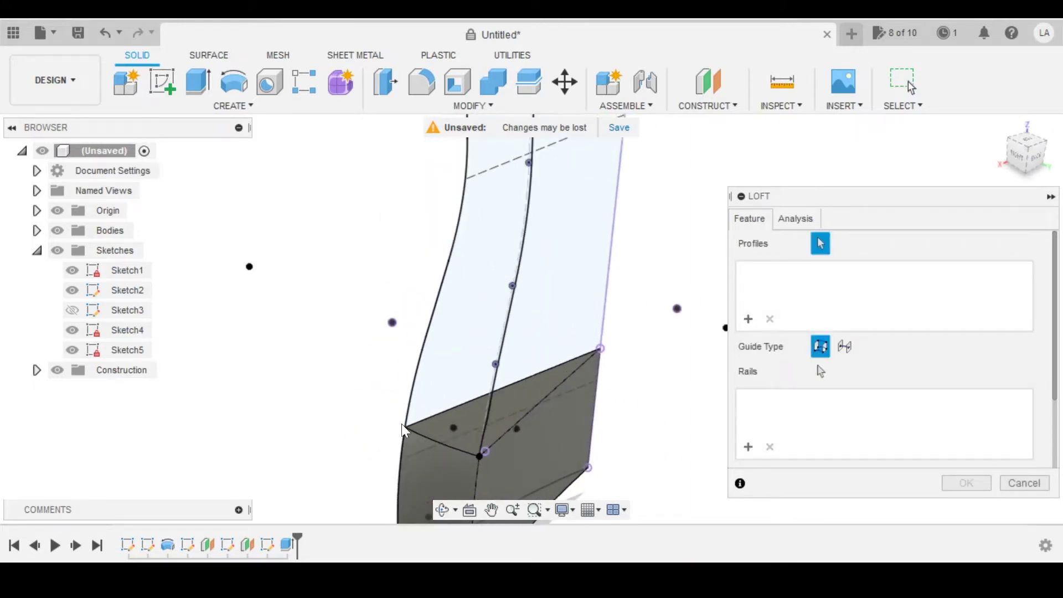
click(460, 413)
scroll(455, 412, down, 5)
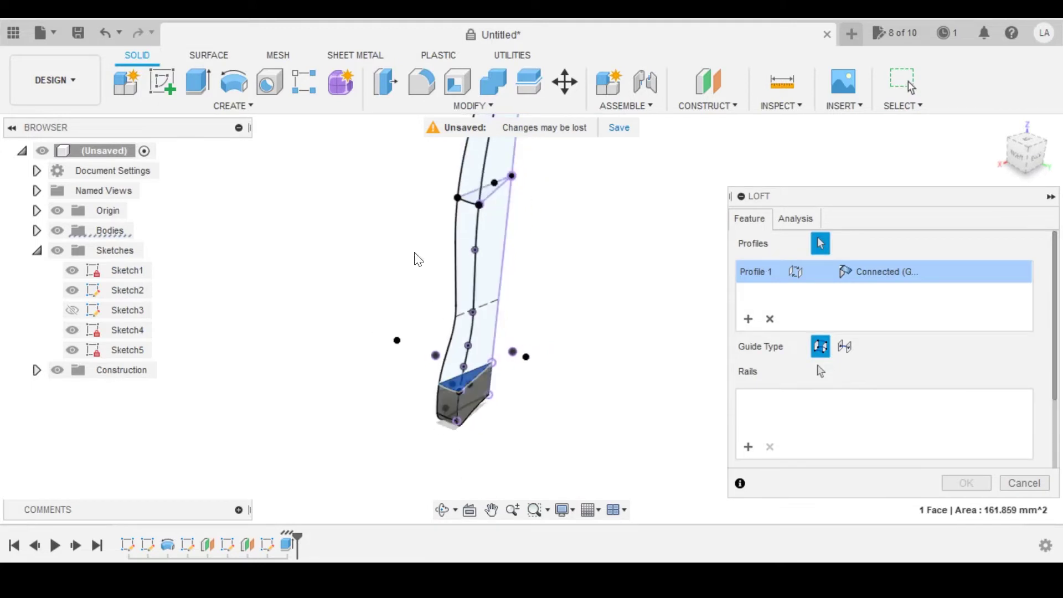
- Add the Sketch5 wedge at the bulge and the lower cut face of the neck piece as loft profiles 2 and 3
scroll(482, 287, up, 3)
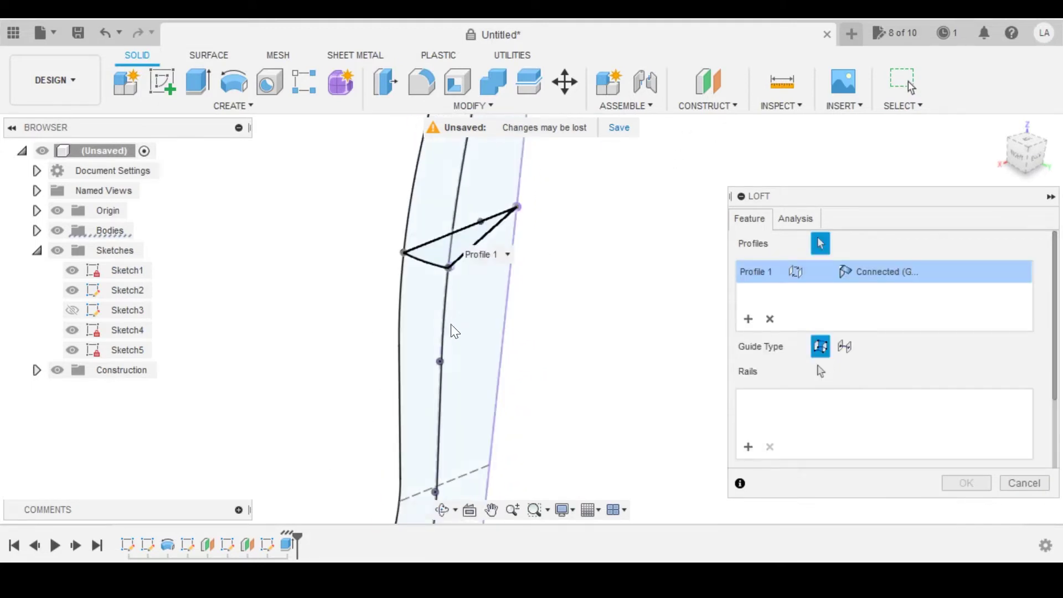
click(441, 255)
scroll(421, 316, down, 4)
mouse_move(392, 237)
middle_down()
mouse_move(384, 349)
mouse_move(396, 224)
middle_up()
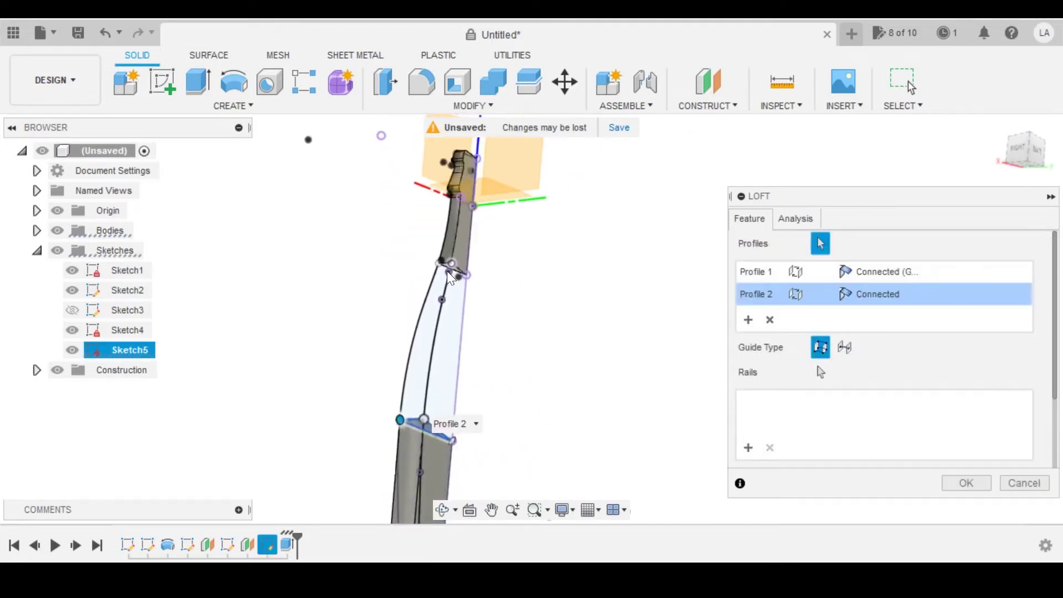
scroll(446, 271, up, 5)
click(409, 253)
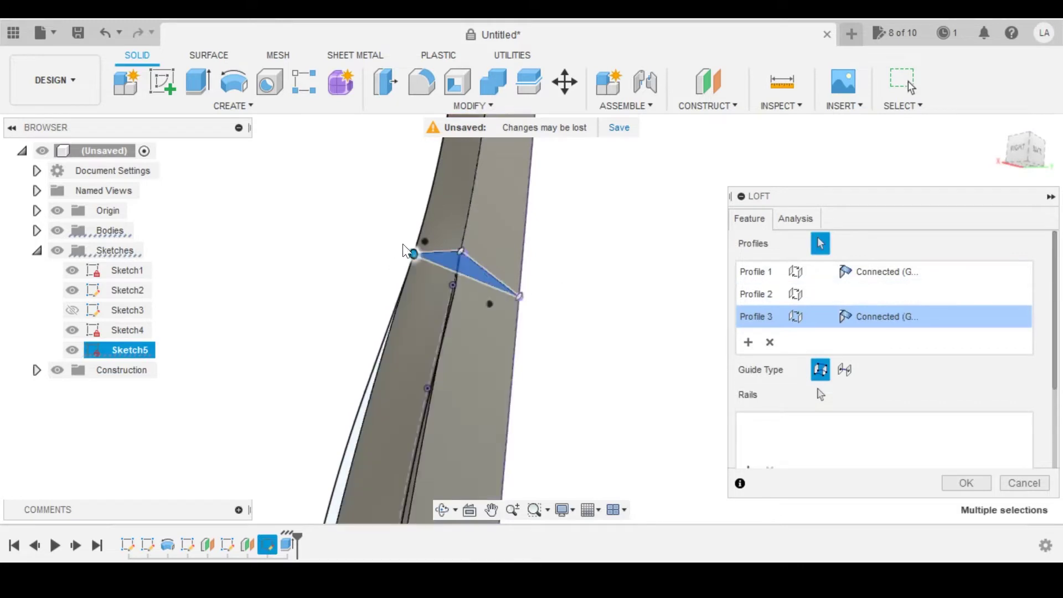
scroll(437, 244, down, 5)
scroll(490, 278, down, 4)
middle_drag(515, 299, 493, 261)
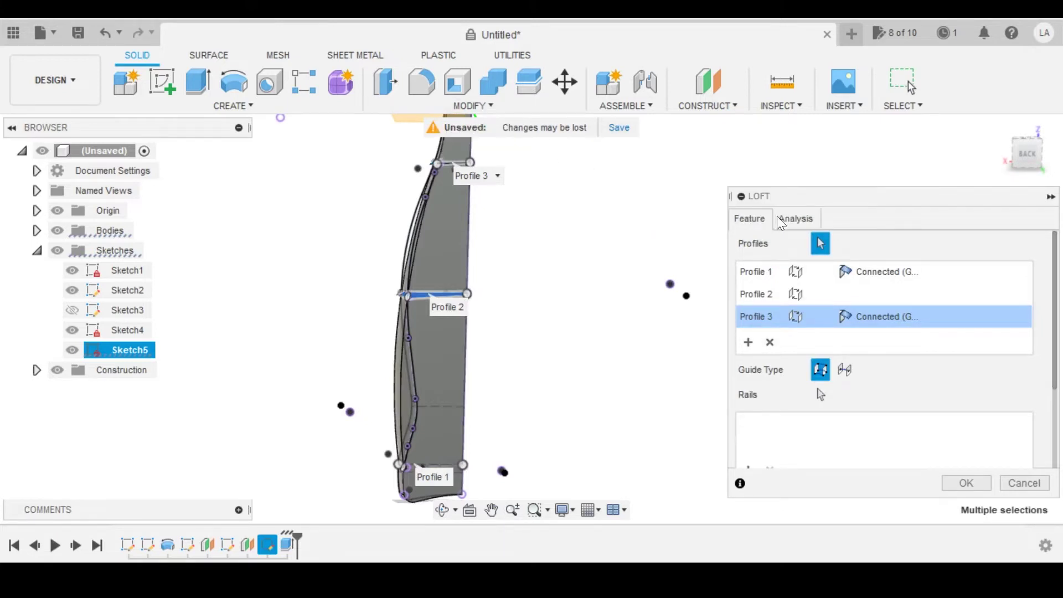
- Turn off chain selection and start the loft's first rail with the lowest segment of the inner fluted curve at profile 1
scroll(1000, 385, down, 3)
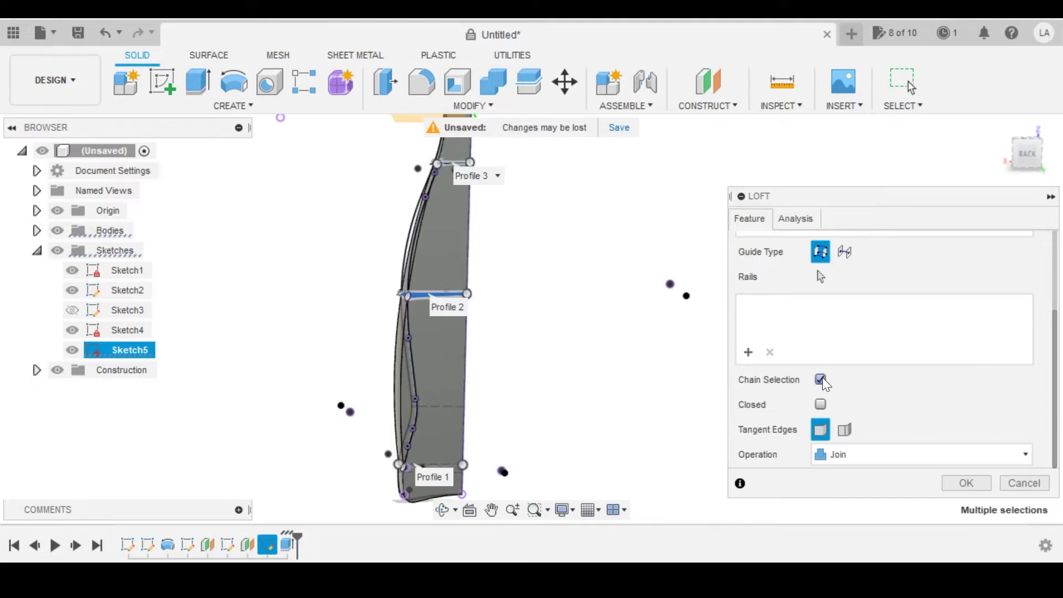
click(749, 358)
shift+middle_drag(508, 375, 442, 383)
scroll(431, 383, up, 3)
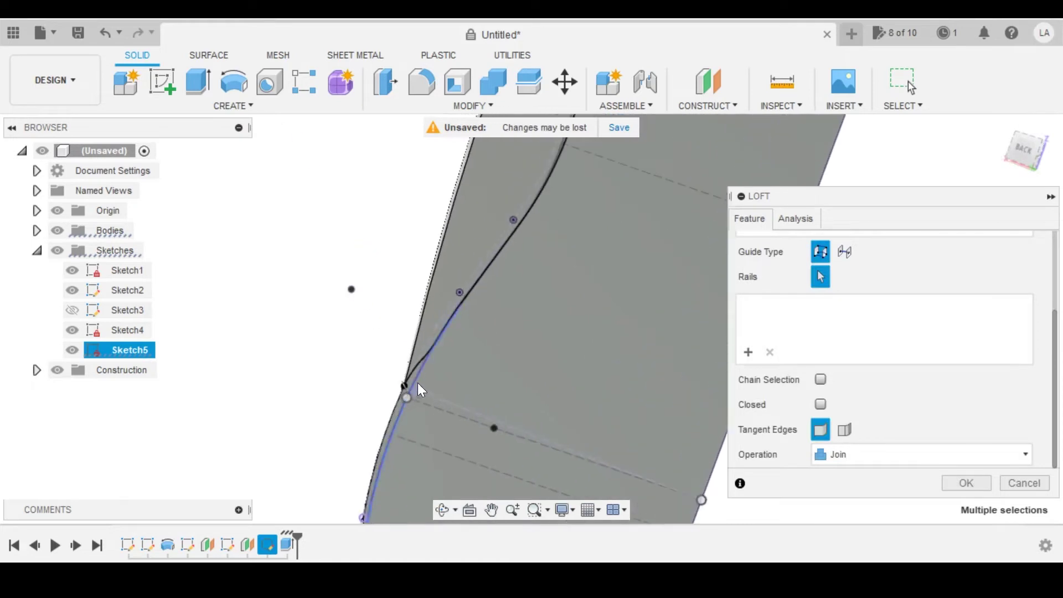
click(422, 364)
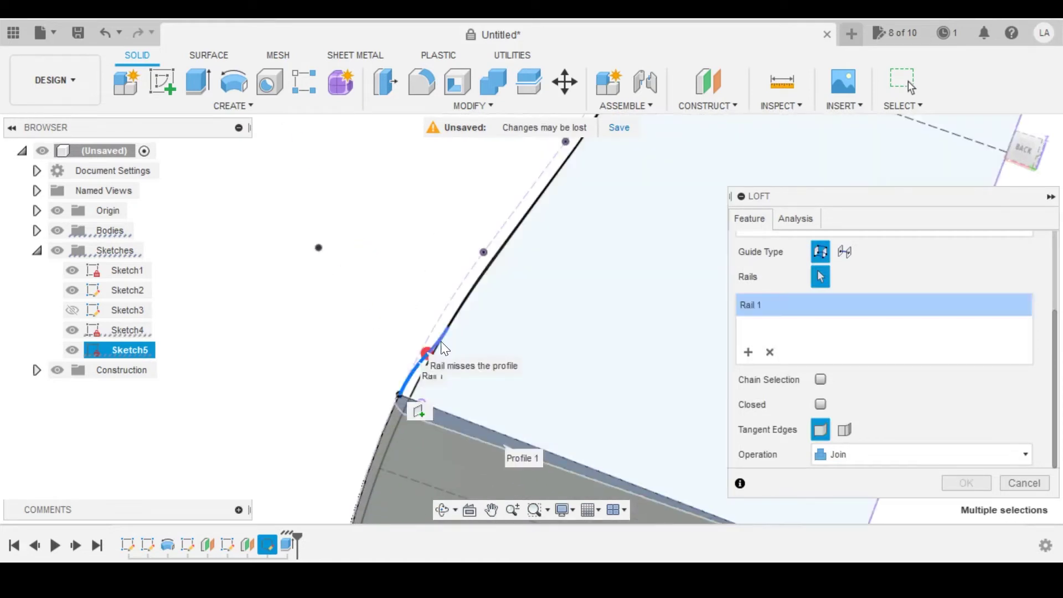
click(469, 304)
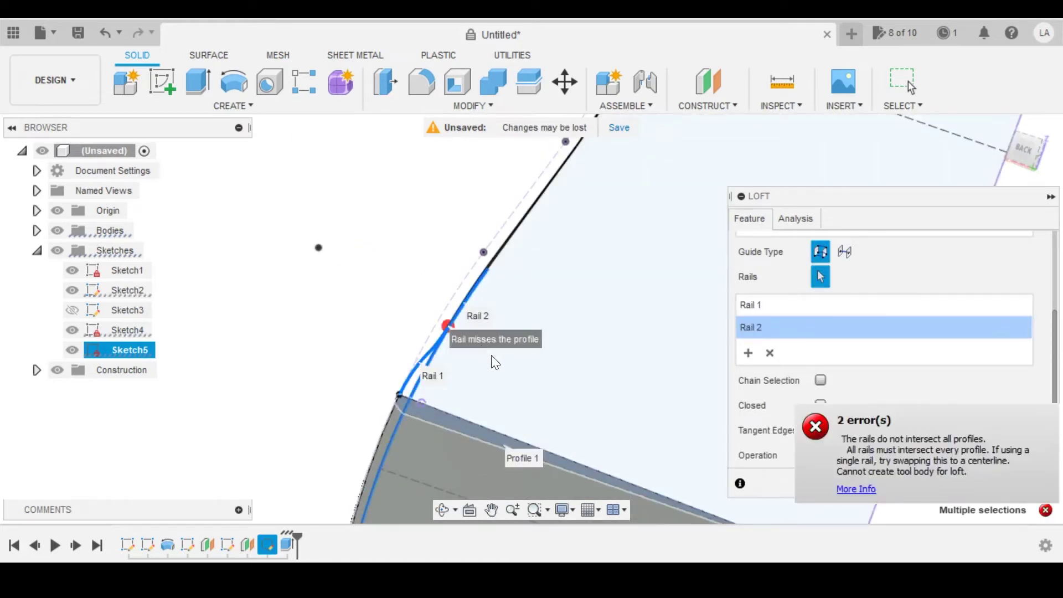
shift+middle_drag(509, 374, 435, 370)
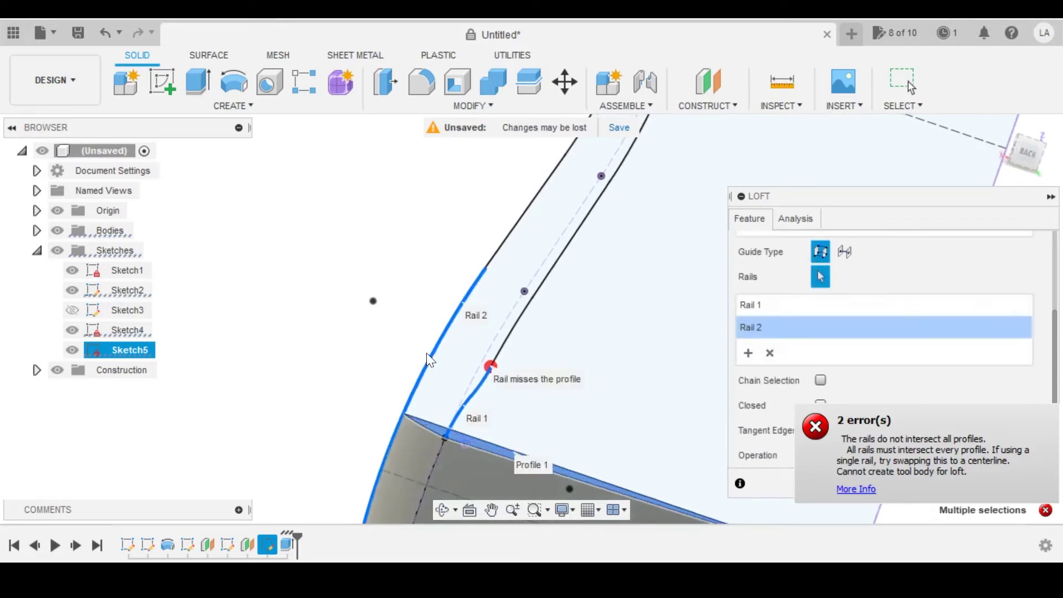
click(428, 357)
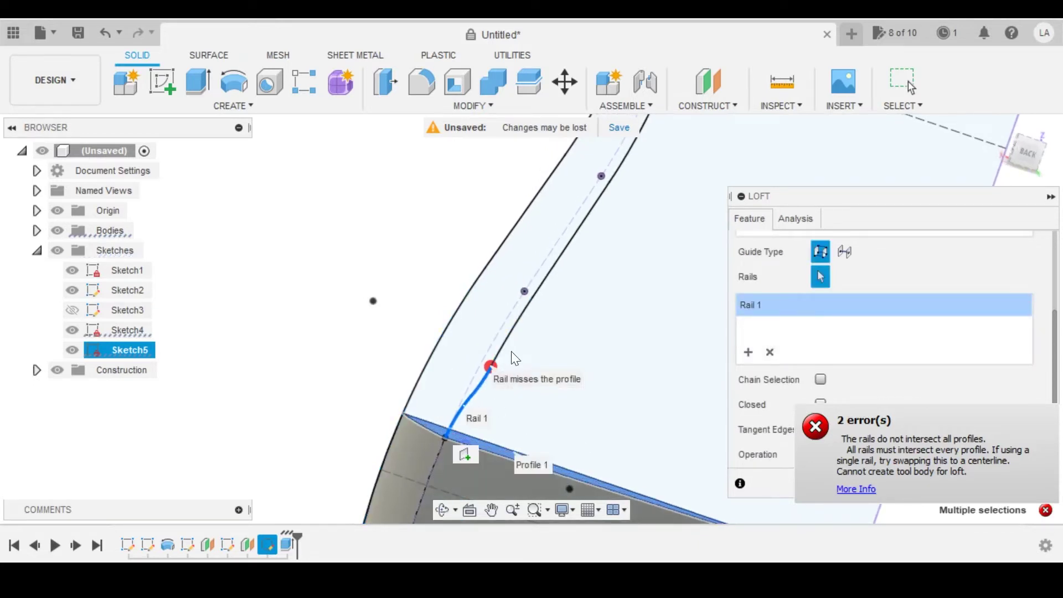
- Extend rail 1 segment by segment along the inner fluted curve, through the waist and up towards profile 2
click(551, 279)
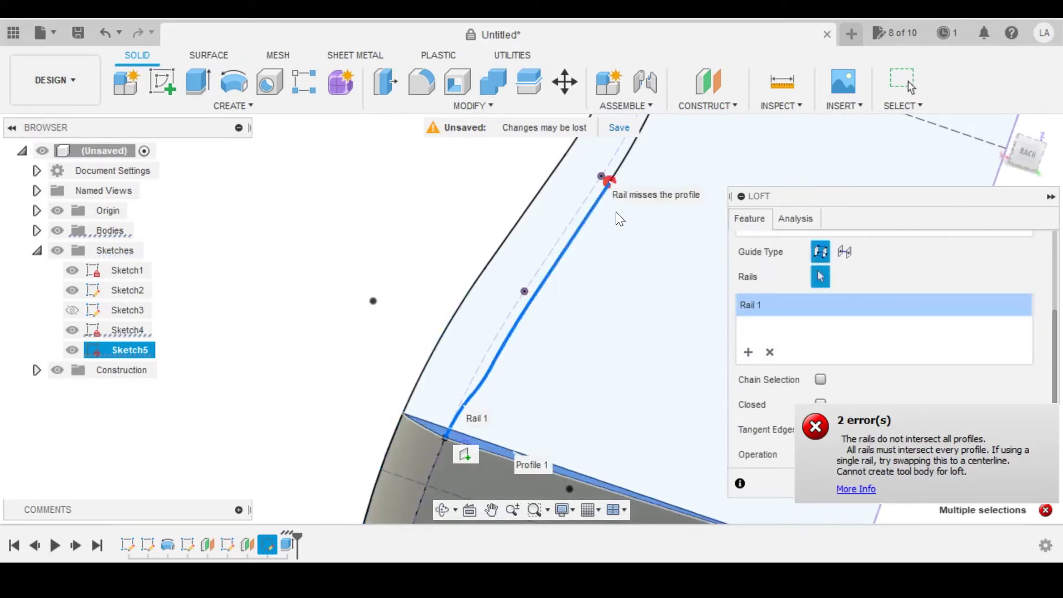
middle_drag(615, 175, 524, 337)
click(539, 312)
middle_drag(590, 254, 548, 443)
scroll(574, 294, down, 2)
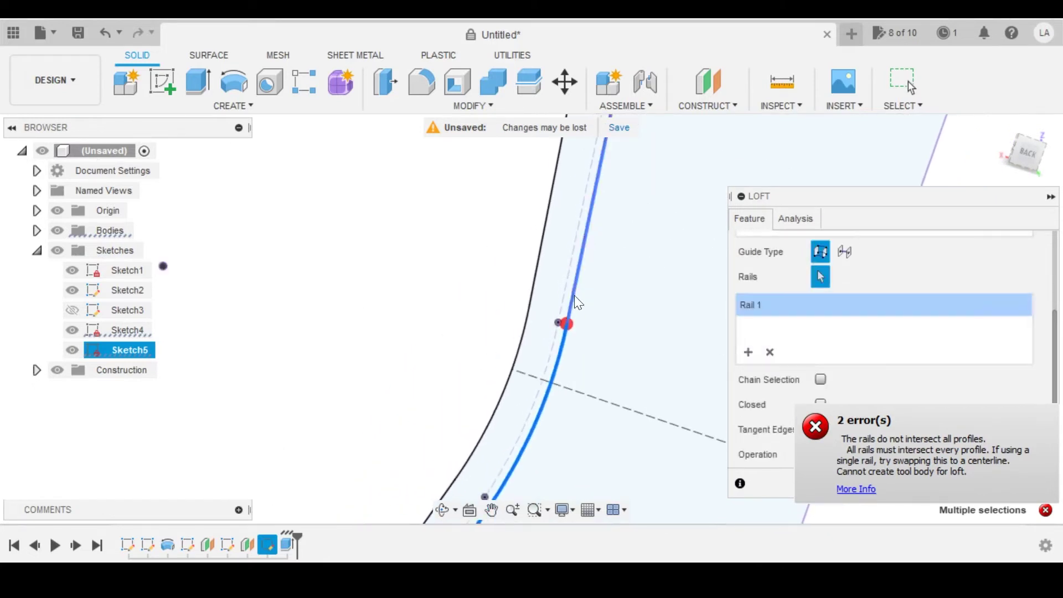
click(574, 294)
scroll(582, 271, up, 1)
middle_drag(586, 249, 545, 445)
middle_drag(641, 228, 605, 280)
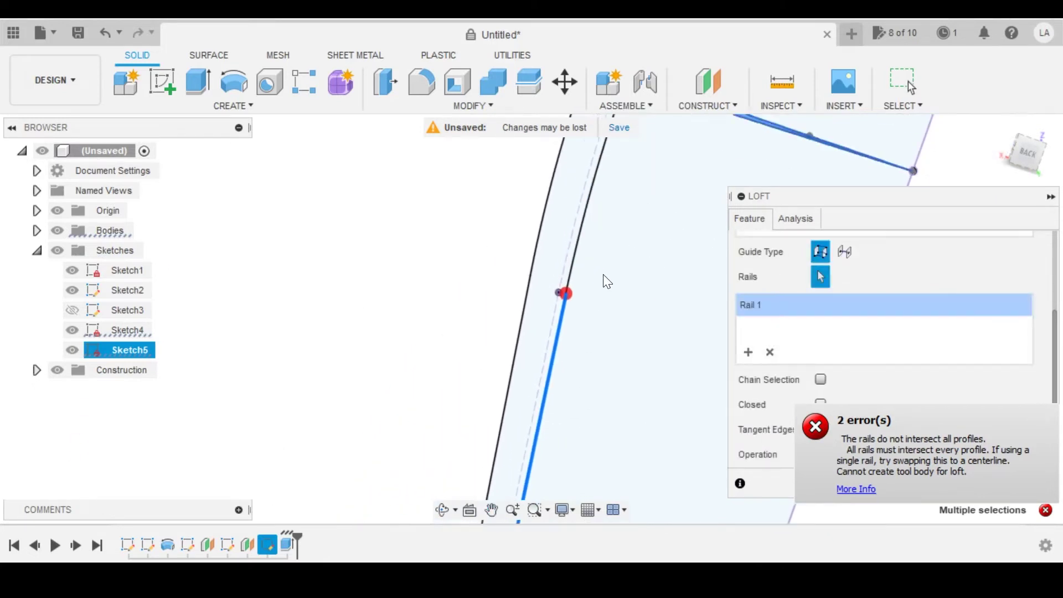
- Complete rail 1 by adding the remaining inner-curve segments past profile 2 up to profile 3
middle_drag(631, 206, 510, 439)
middle_drag(581, 337, 512, 477)
scroll(634, 184, down, 1)
middle_drag(633, 187, 526, 346)
scroll(574, 248, up, 1)
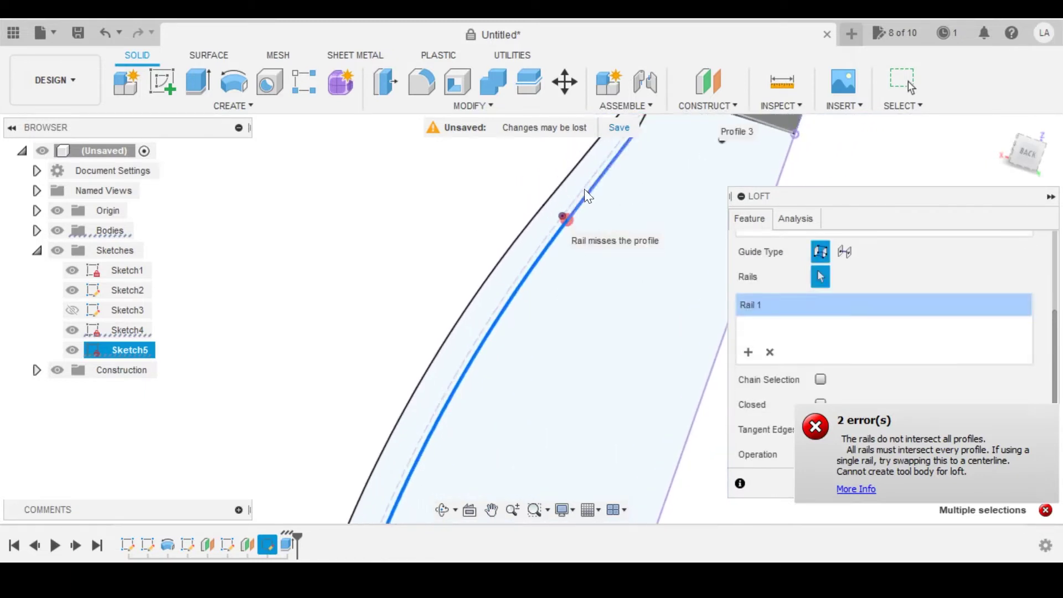
click(585, 190)
middle_drag(635, 185, 560, 319)
scroll(567, 266, up, 4)
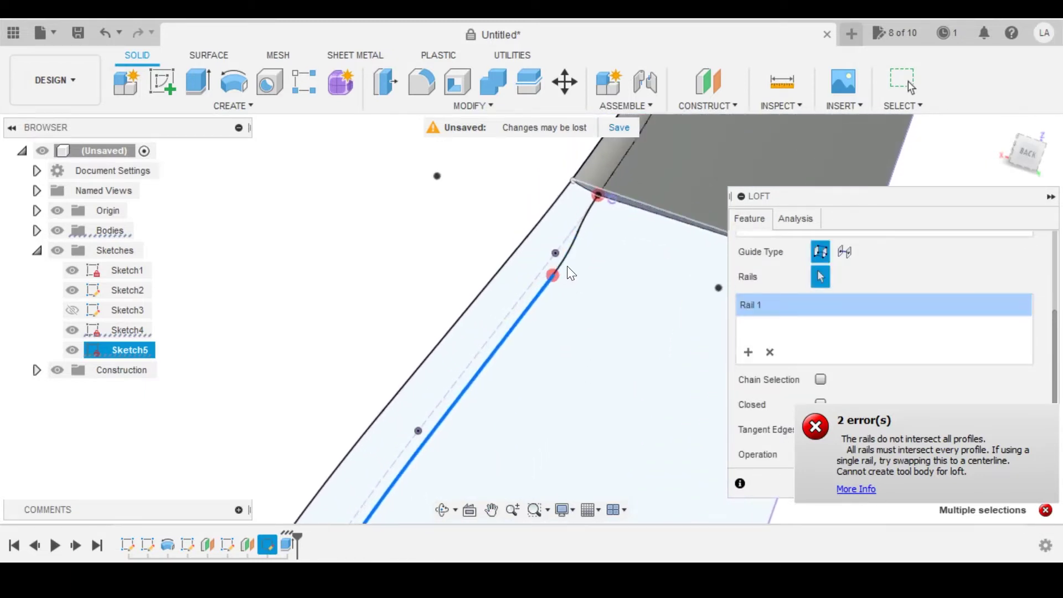
click(585, 216)
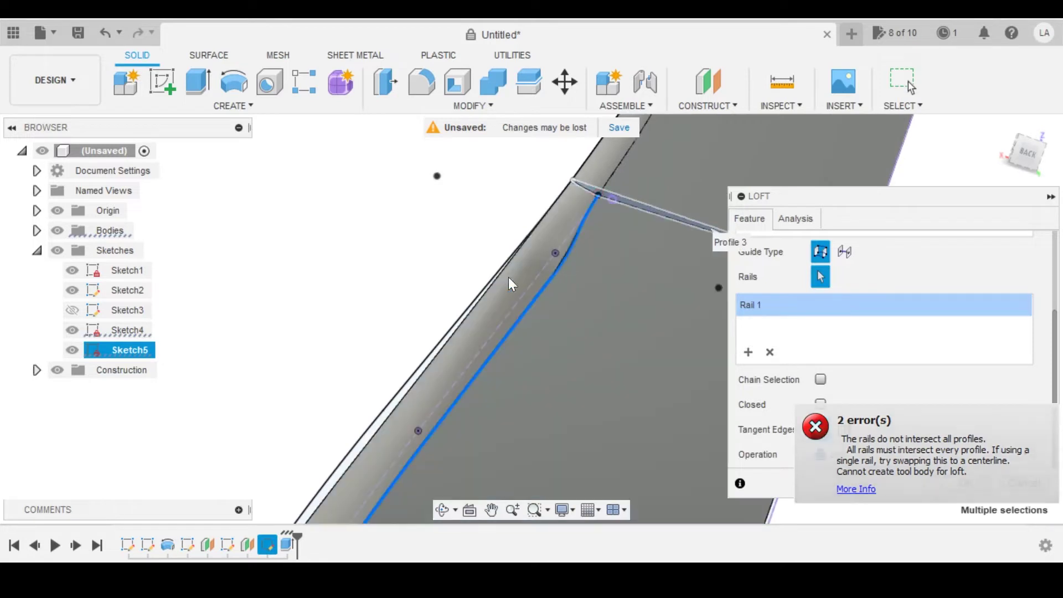
- Start a second loft rail with the lowest segment of the outer body contour at profile 1
scroll(508, 277, down, 6)
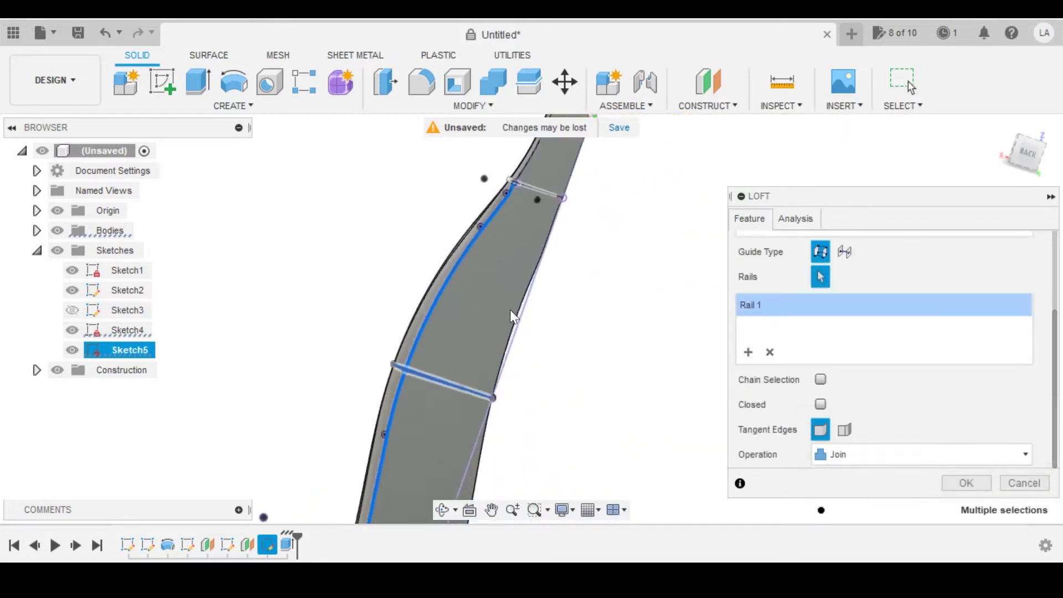
click(751, 354)
scroll(475, 332, down, 2)
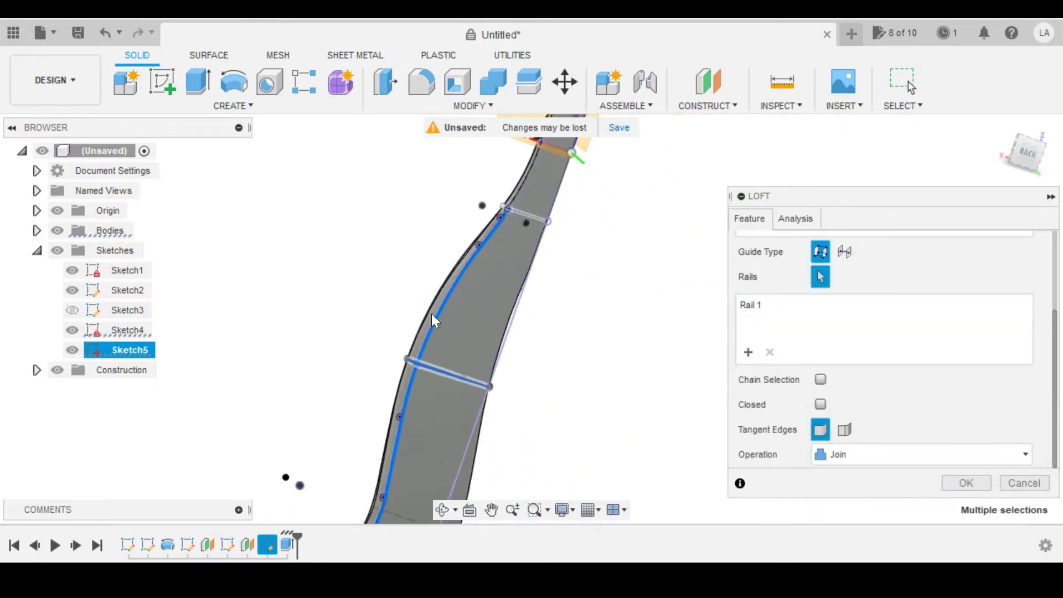
shift+middle_drag(431, 313, 622, 374)
shift+middle_drag(524, 374, 569, 335)
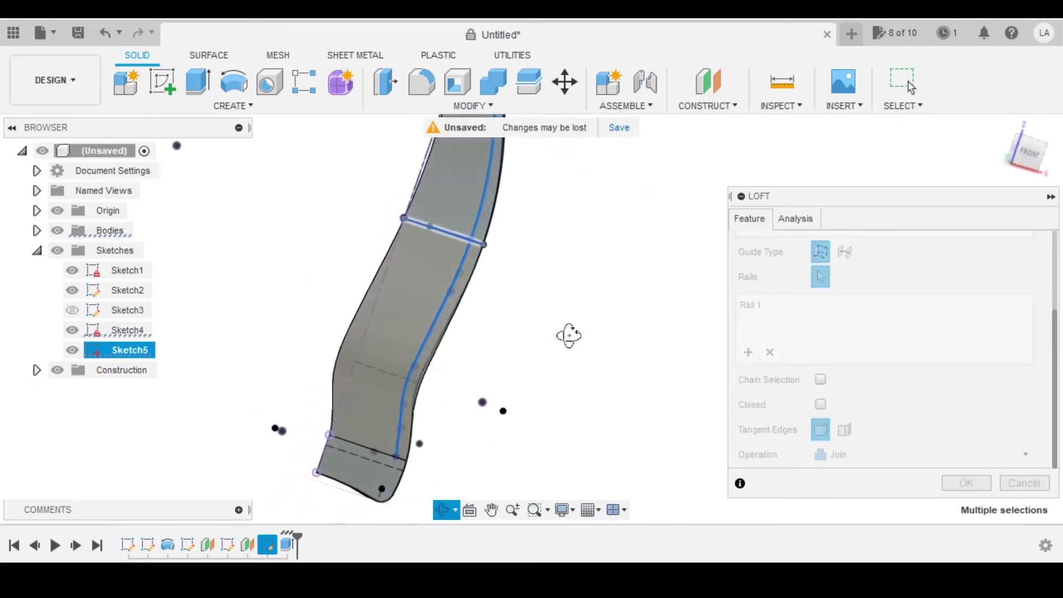
scroll(415, 421, up, 2)
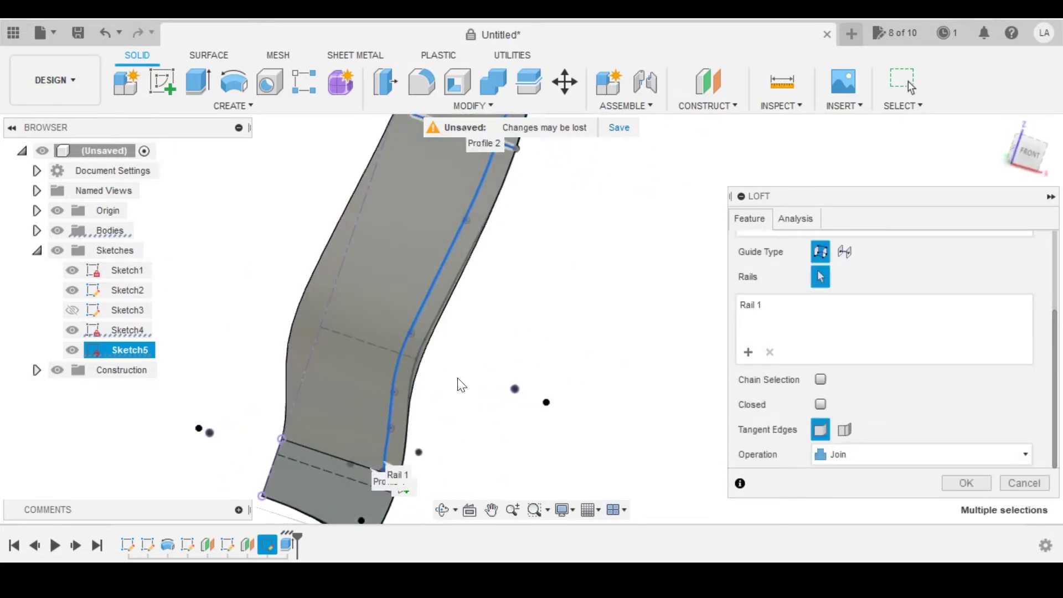
scroll(434, 404, up, 3)
middle_drag(479, 369, 508, 244)
scroll(446, 358, up, 1)
scroll(446, 357, up, 2)
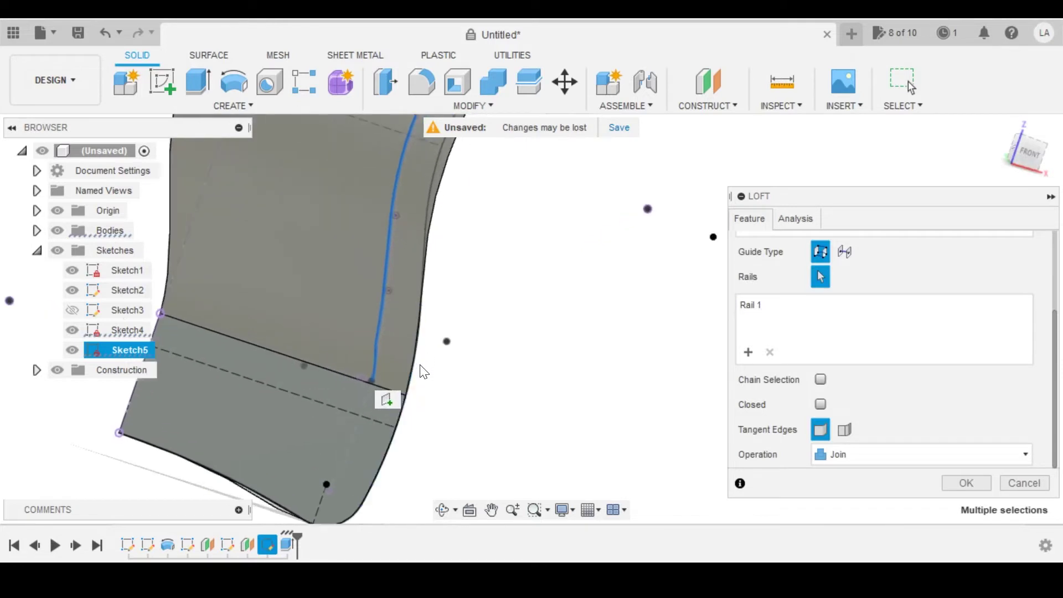
click(408, 358)
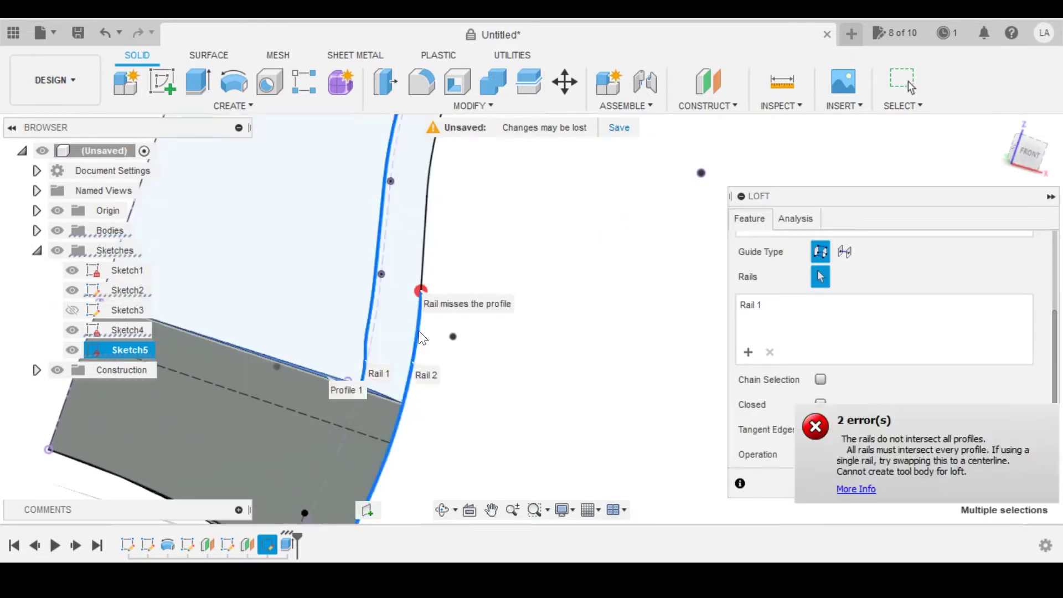
- Extend rail 2 along the remaining outer contour segments through profile 2 up to profile 3
middle_drag(485, 191, 458, 422)
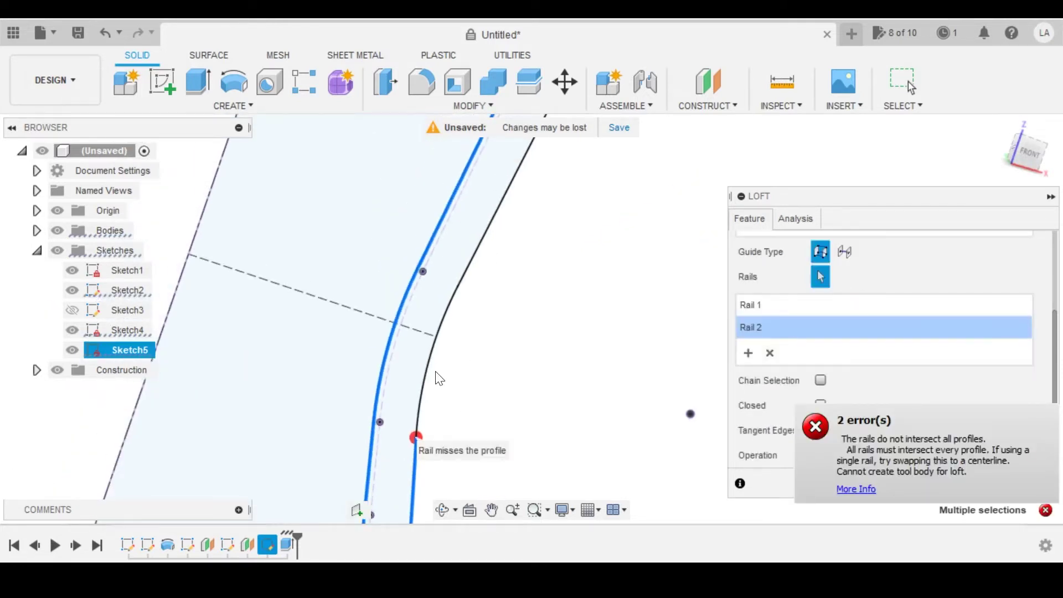
middle_drag(574, 224, 494, 412)
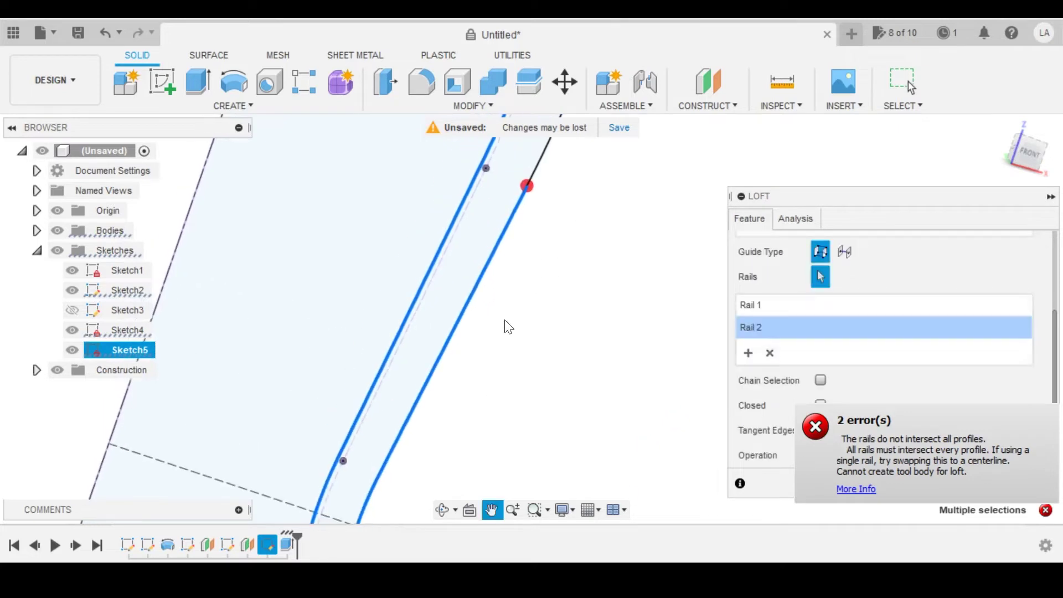
middle_drag(498, 247, 469, 420)
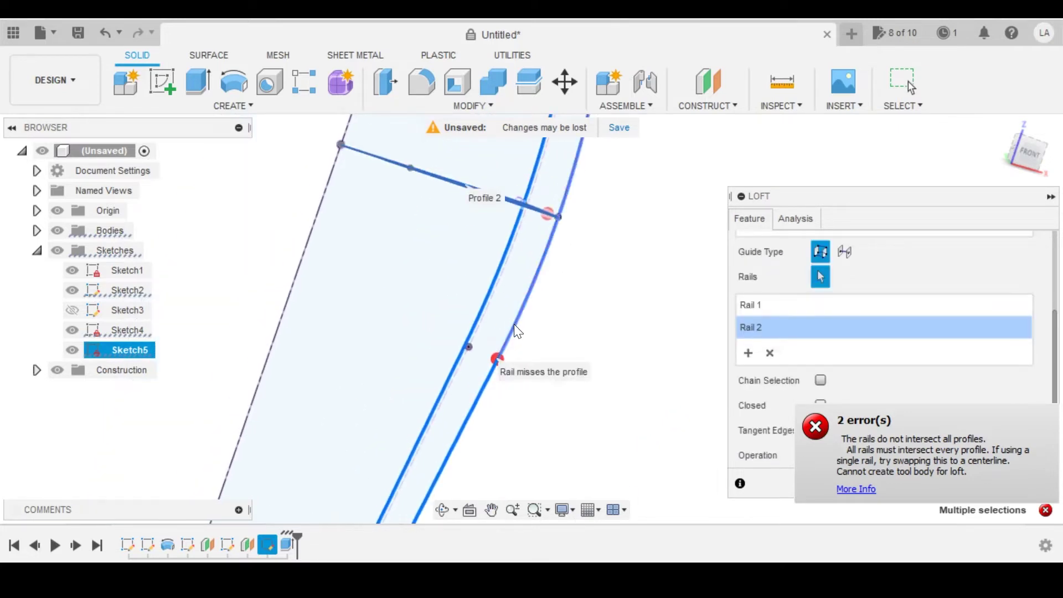
middle_drag(585, 252, 554, 361)
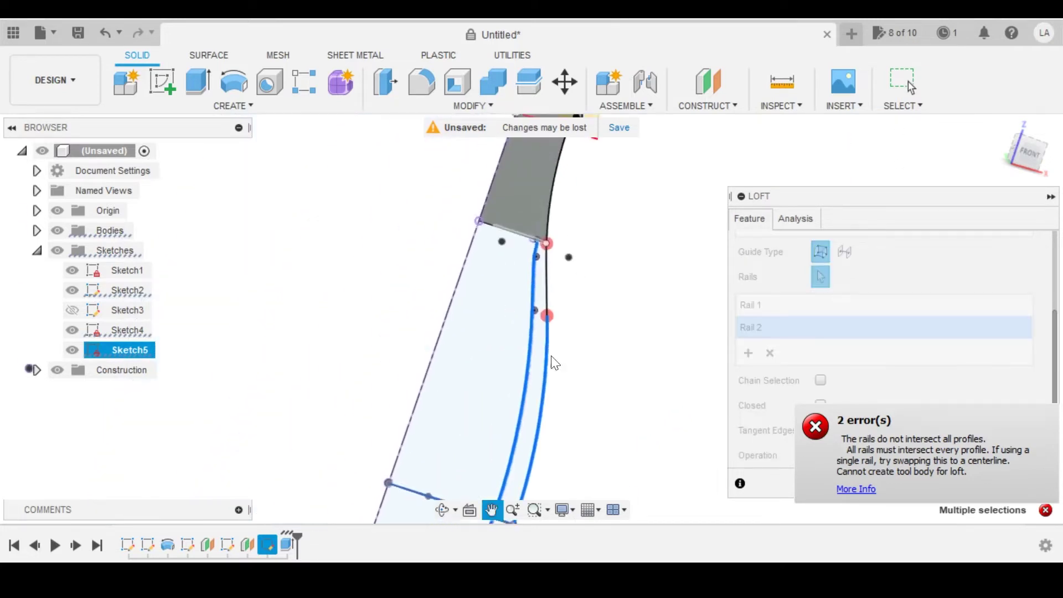
scroll(558, 260, up, 3)
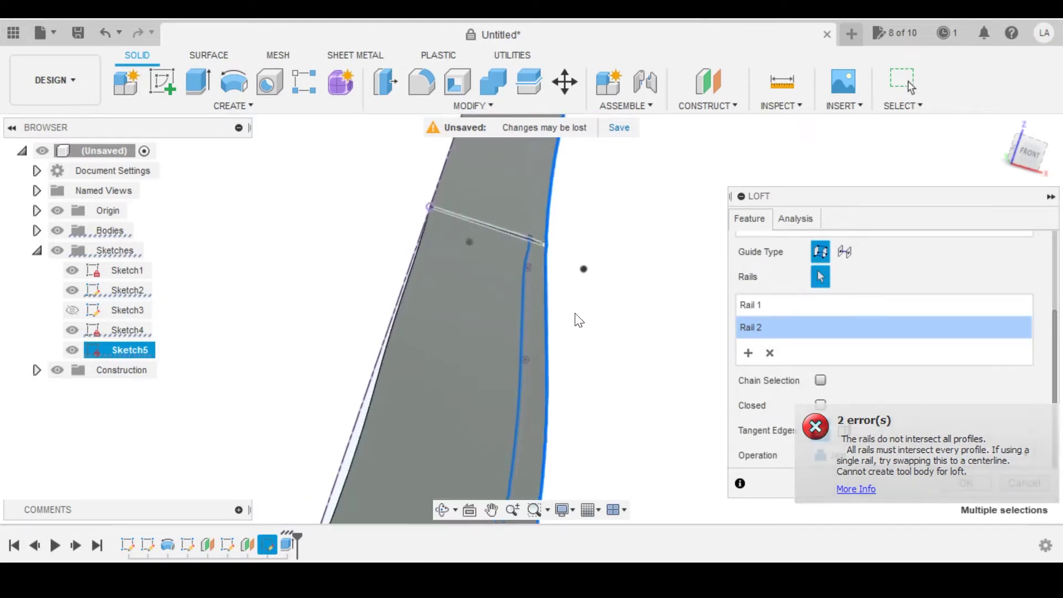
scroll(574, 317, down, 5)
- Add the straight line along the bottle's central axis as the loft's third rail
click(754, 355)
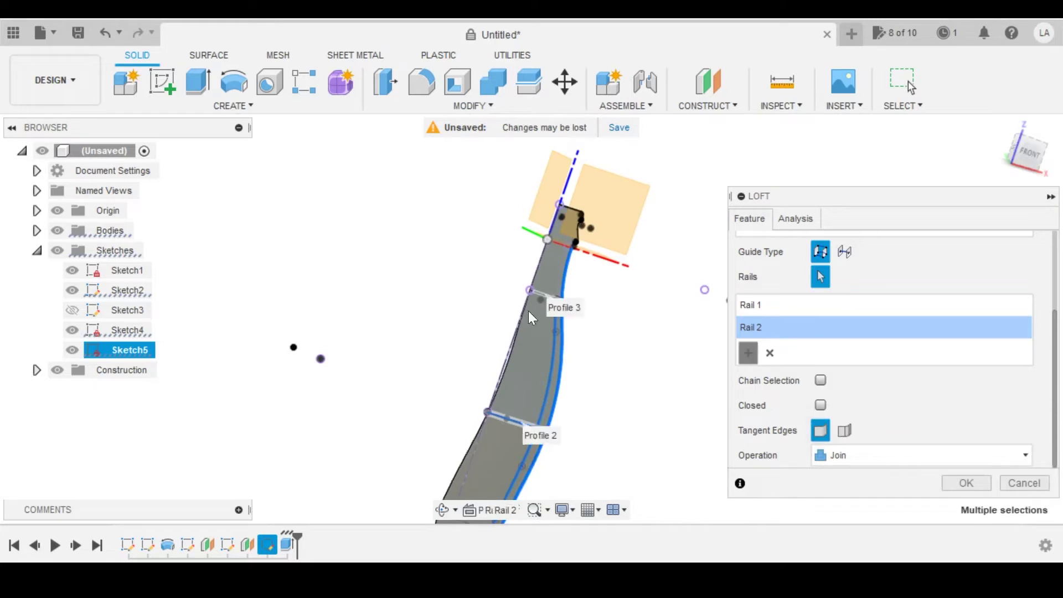
middle_drag(570, 493, 492, 379)
shift+middle_drag(422, 337, 555, 309)
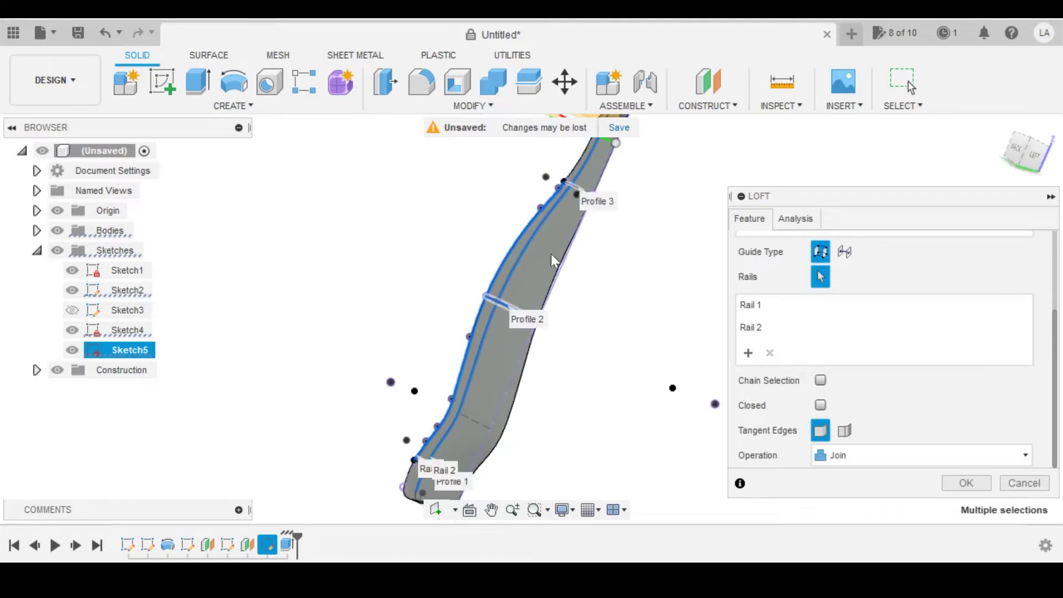
shift+middle_drag(593, 344, 526, 275)
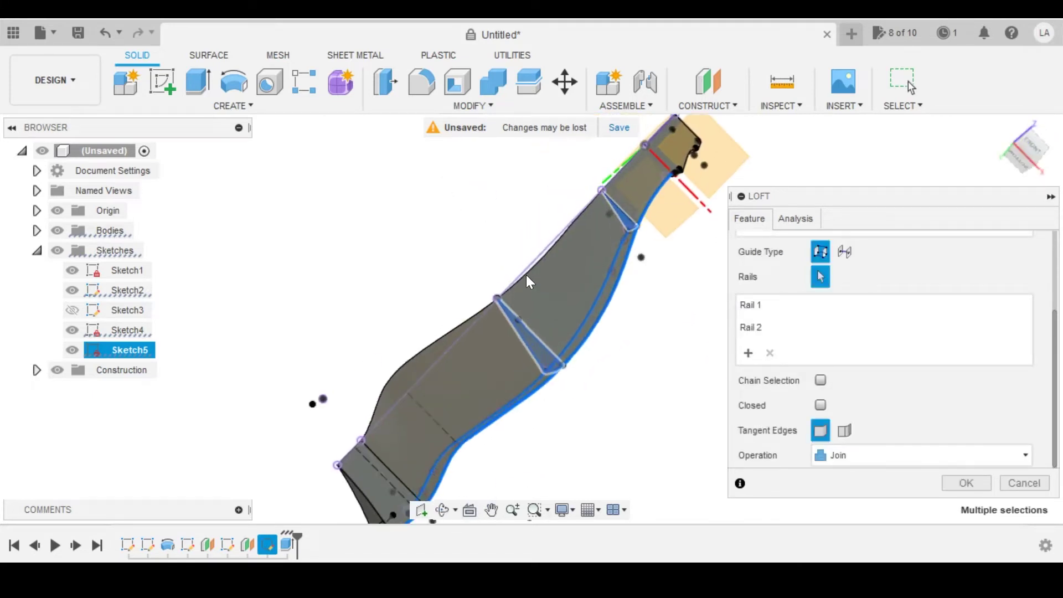
scroll(533, 256, up, 3)
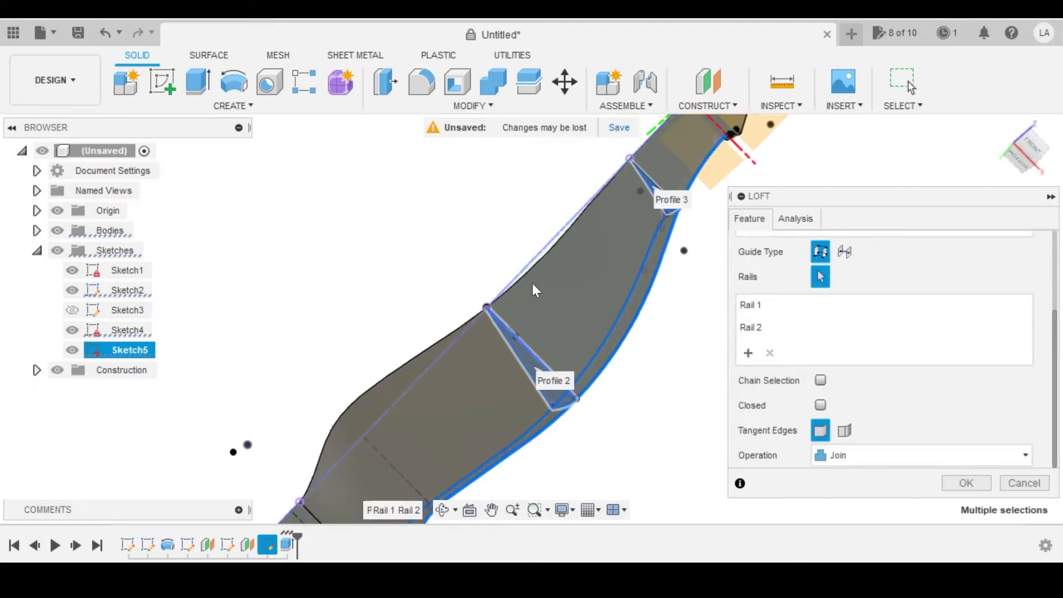
click(521, 266)
shift+middle_drag(520, 266, 524, 292)
middle_drag(696, 178, 537, 271)
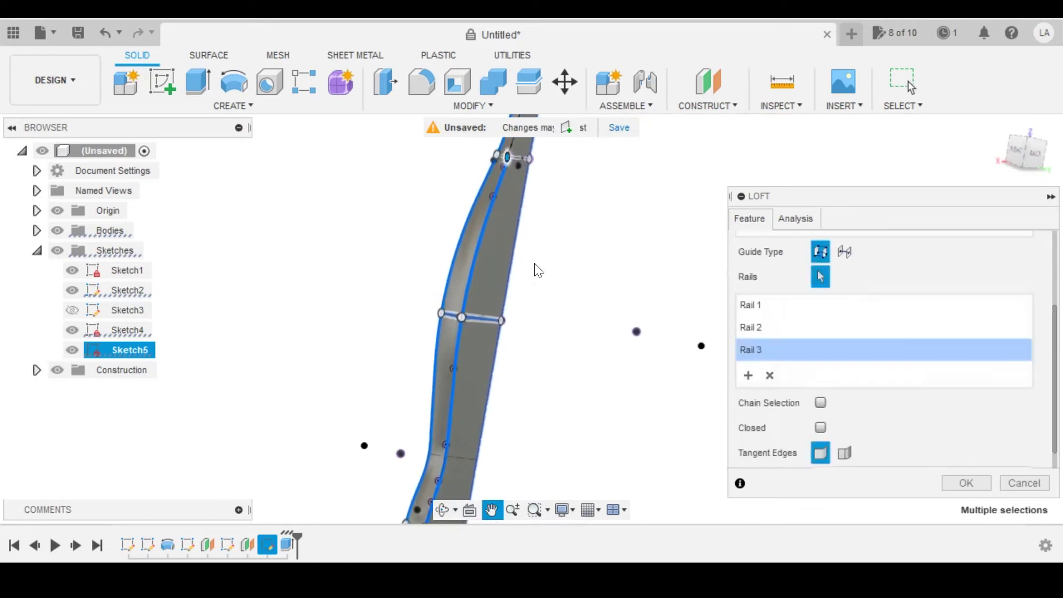
- Set the end continuity of loft profile 1 to Tangent (G1)
scroll(537, 288, down, 2)
middle_drag(545, 314, 592, 281)
scroll(609, 285, down, 1)
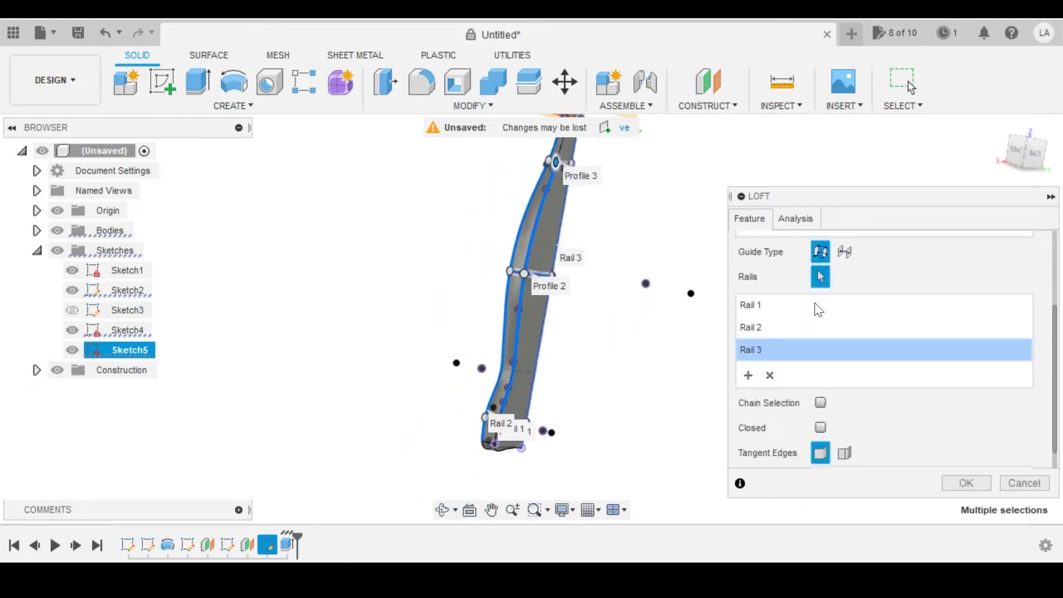
scroll(819, 309, up, 2)
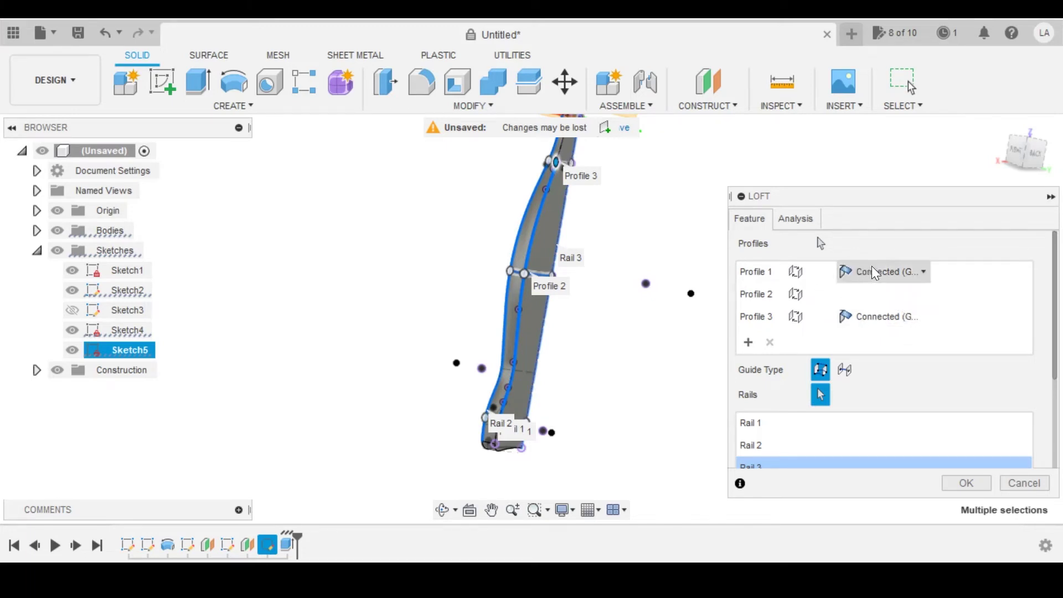
click(891, 272)
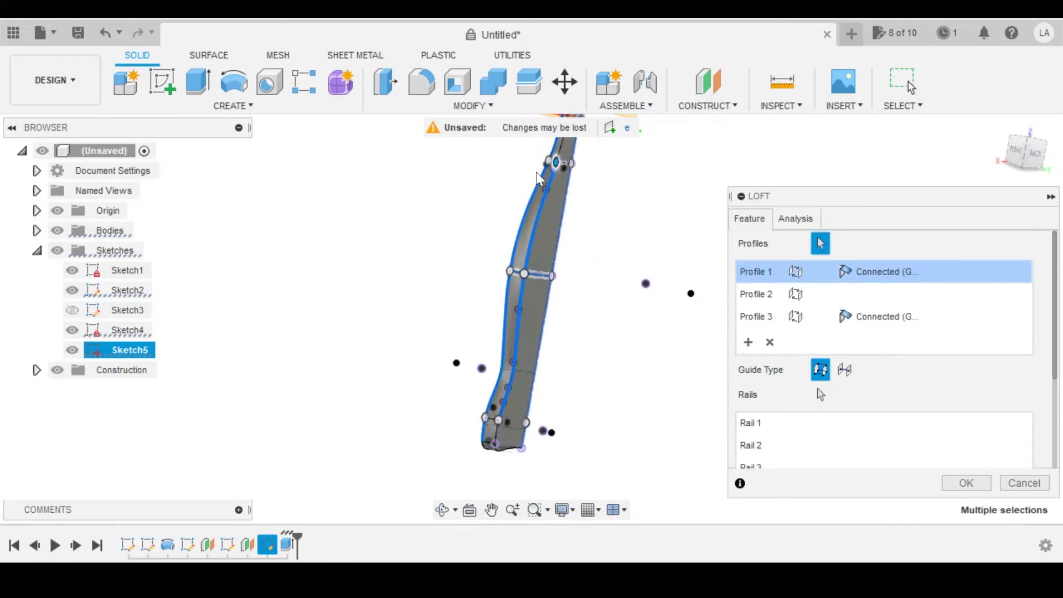
scroll(536, 172, up, 4)
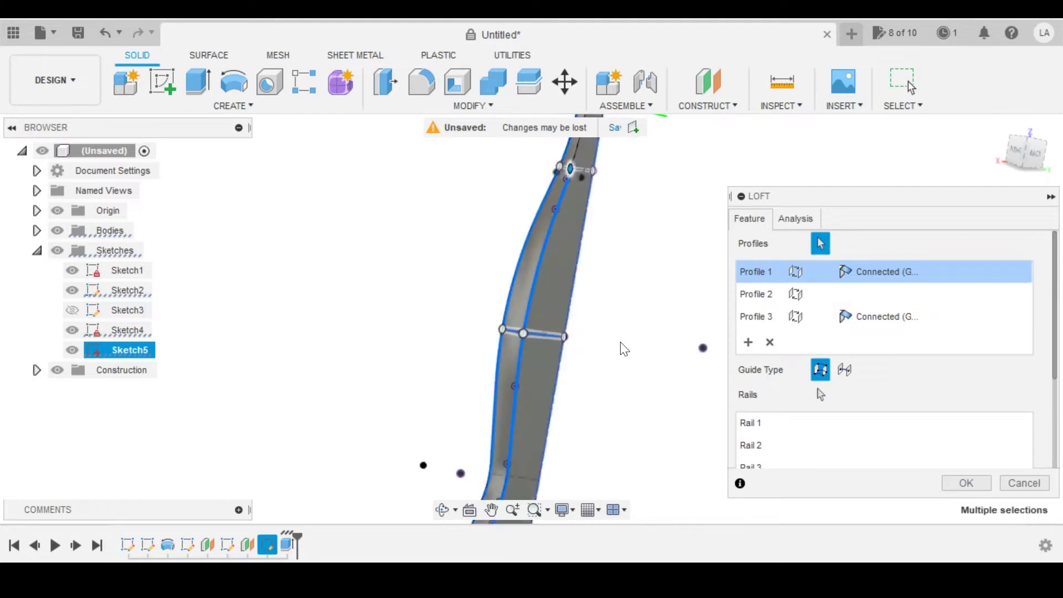
middle_drag(621, 399, 552, 321)
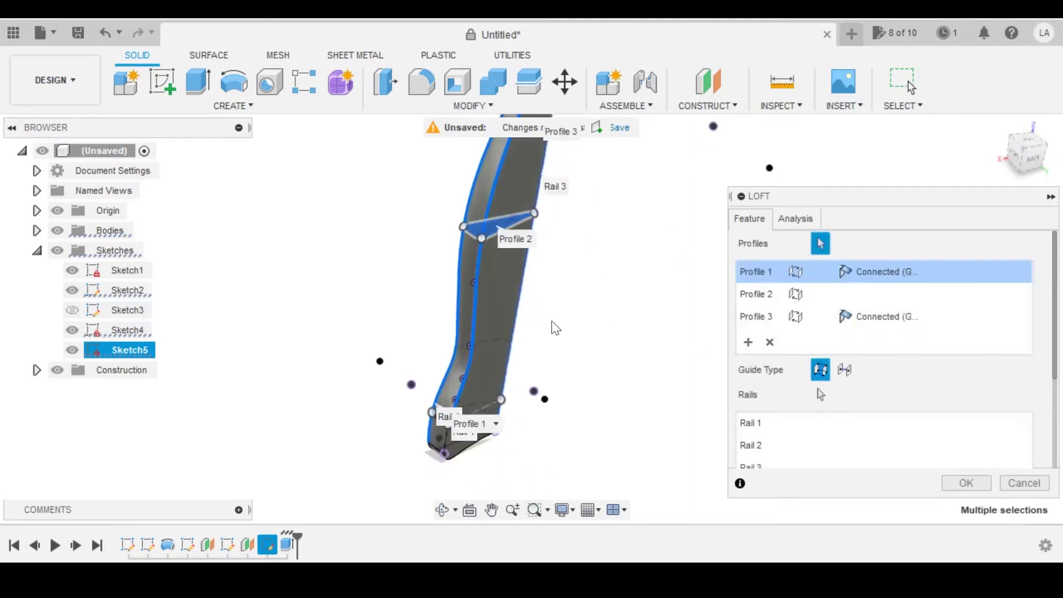
click(888, 276)
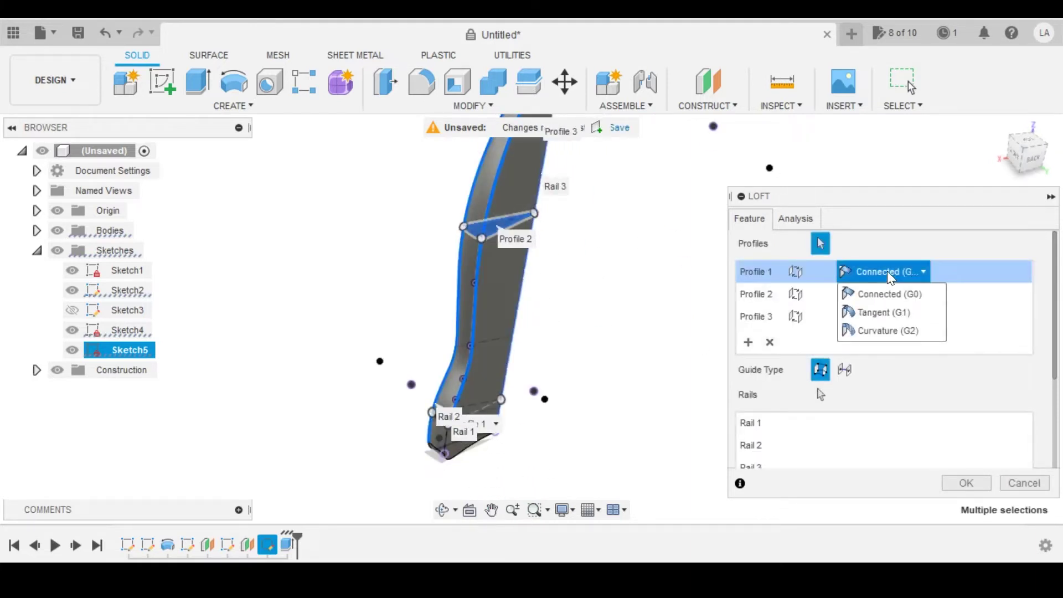
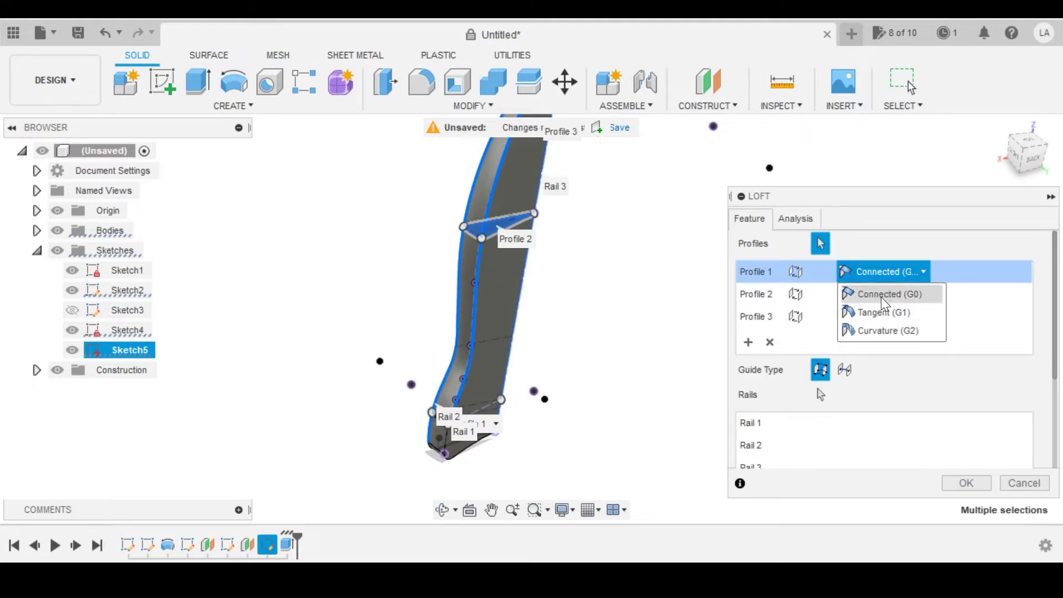
click(872, 313)
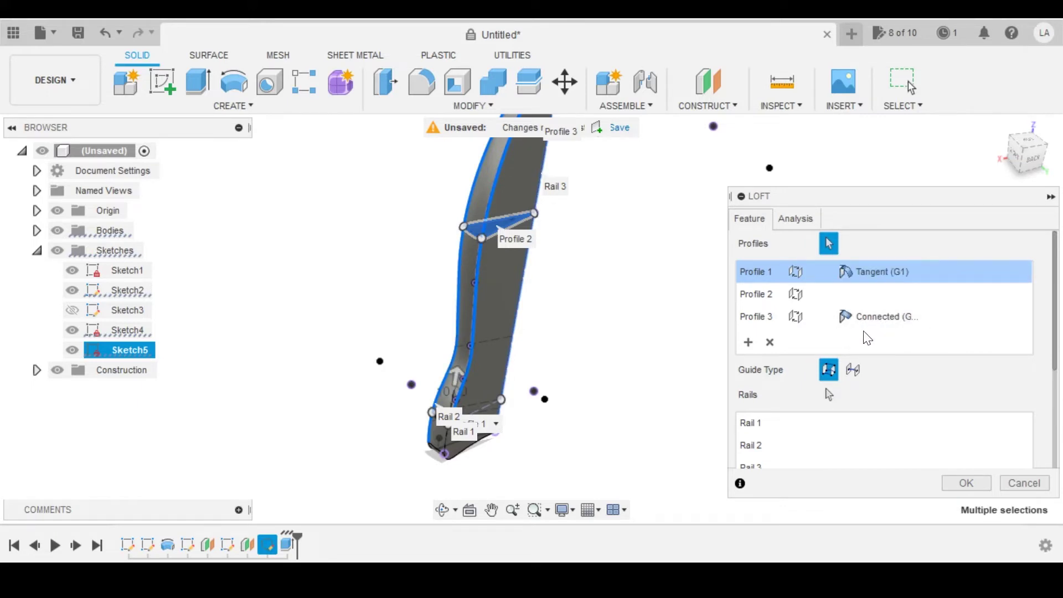
- Set profile 3's continuity to Tangent (G1) as well and complete the loft
click(871, 318)
click(874, 358)
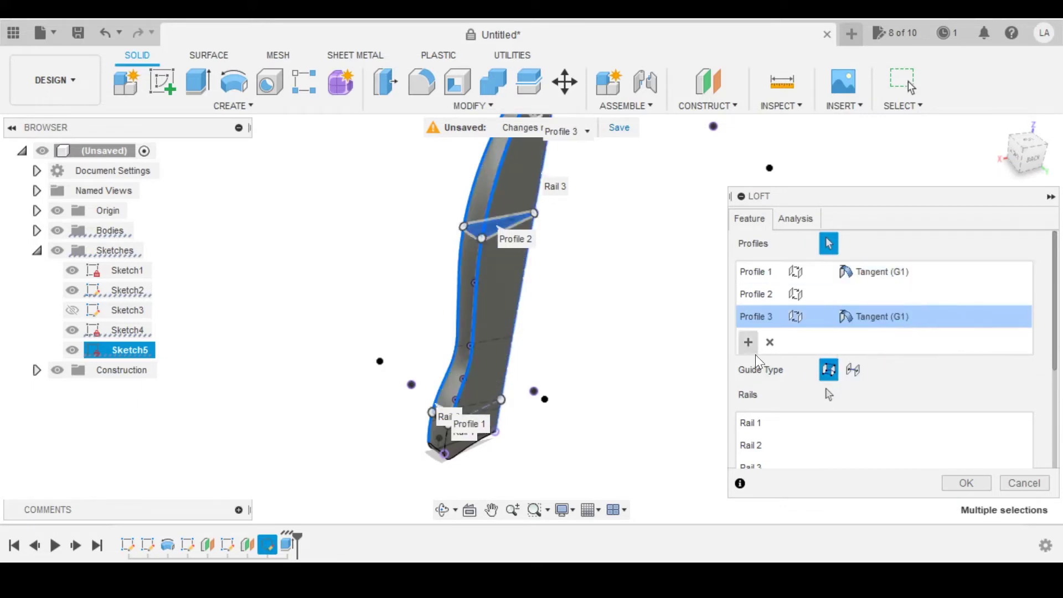
shift+middle_drag(597, 327, 566, 366)
click(966, 483)
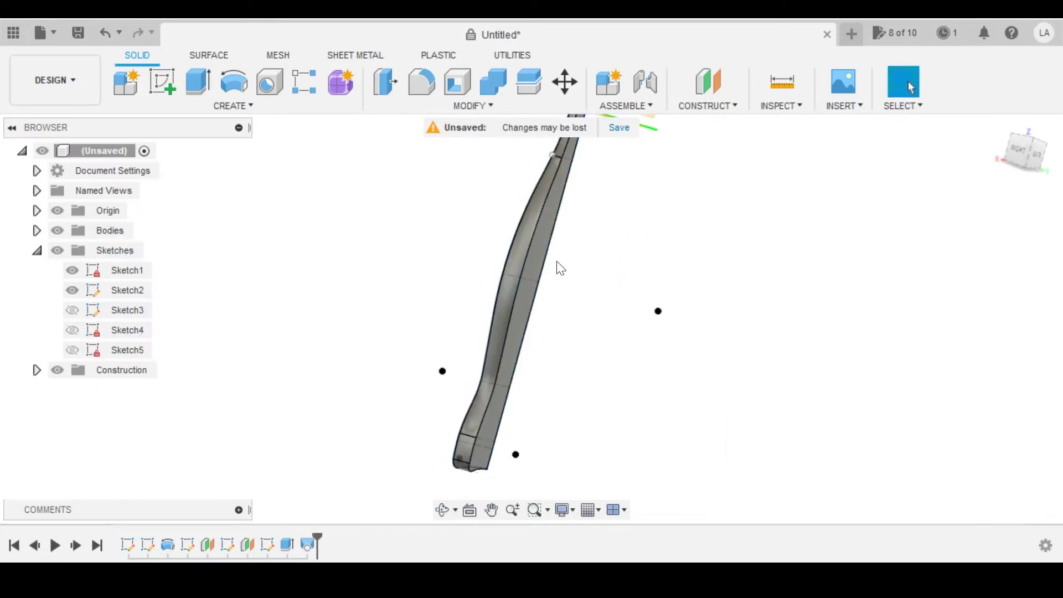
- Switch the visual style to Shaded and examine the lofted surface of the bottle slice without edge lines
mouse_move(557, 268)
shift+middle_down()
mouse_move(593, 220)
mouse_move(610, 228)
shift+middle_up()
scroll(534, 166, up, 4)
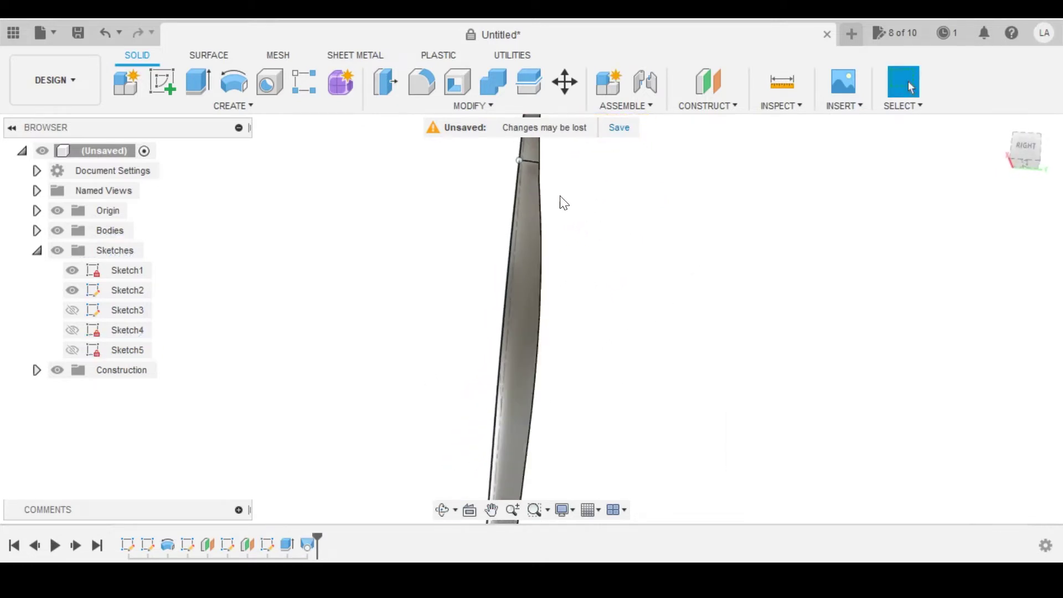
scroll(559, 201, up, 2)
mouse_move(560, 201)
shift+middle_down()
mouse_move(545, 182)
mouse_move(560, 205)
shift+middle_up()
middle_drag(560, 205, 543, 253)
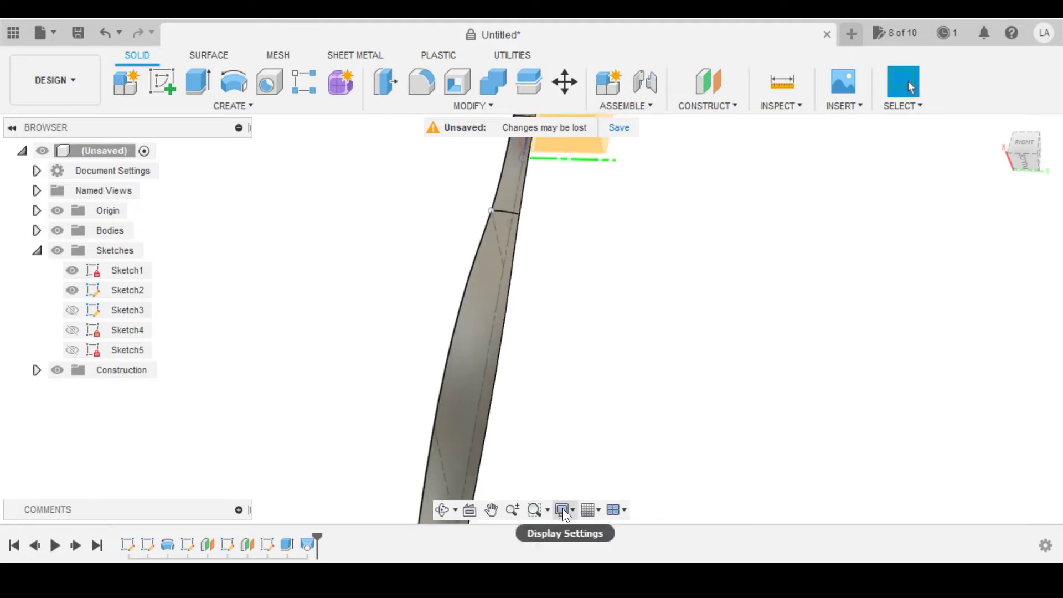
click(562, 507)
mouse_move(702, 362)
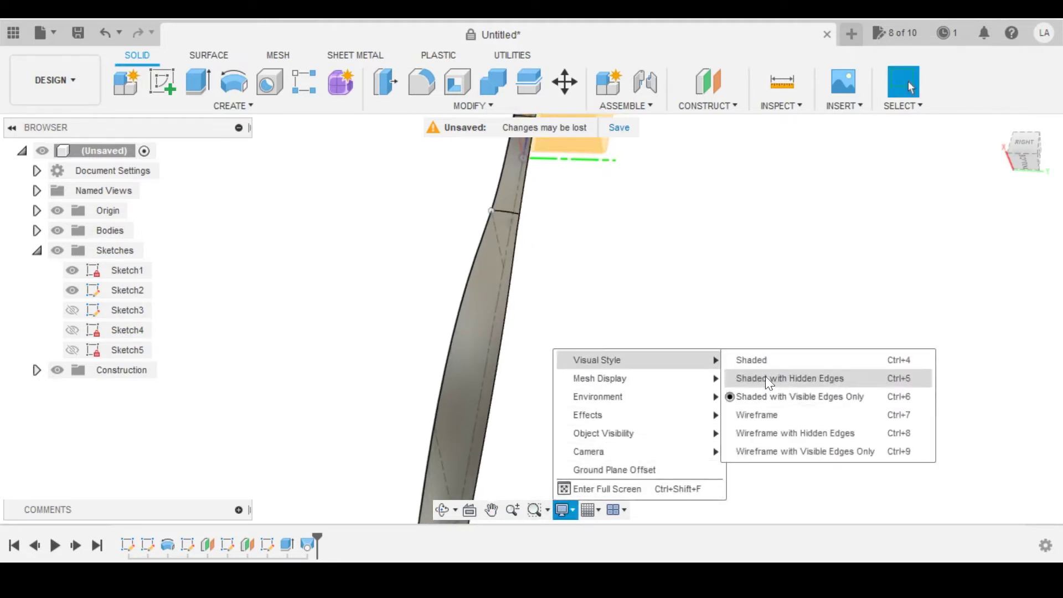
click(766, 379)
mouse_move(548, 218)
shift+middle_down()
mouse_move(547, 207)
mouse_move(593, 221)
mouse_move(619, 263)
mouse_move(584, 241)
mouse_move(651, 333)
mouse_move(590, 213)
mouse_move(559, 351)
mouse_move(553, 314)
mouse_move(614, 339)
mouse_move(593, 318)
shift+middle_up()
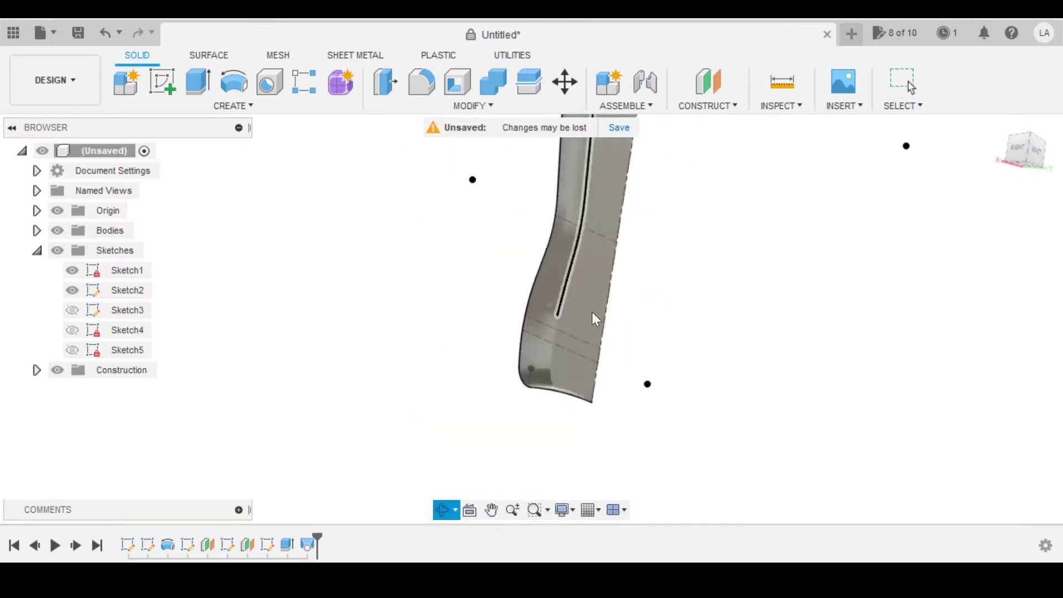
- Return the visual style to Shaded with Visible Edges Only
click(571, 510)
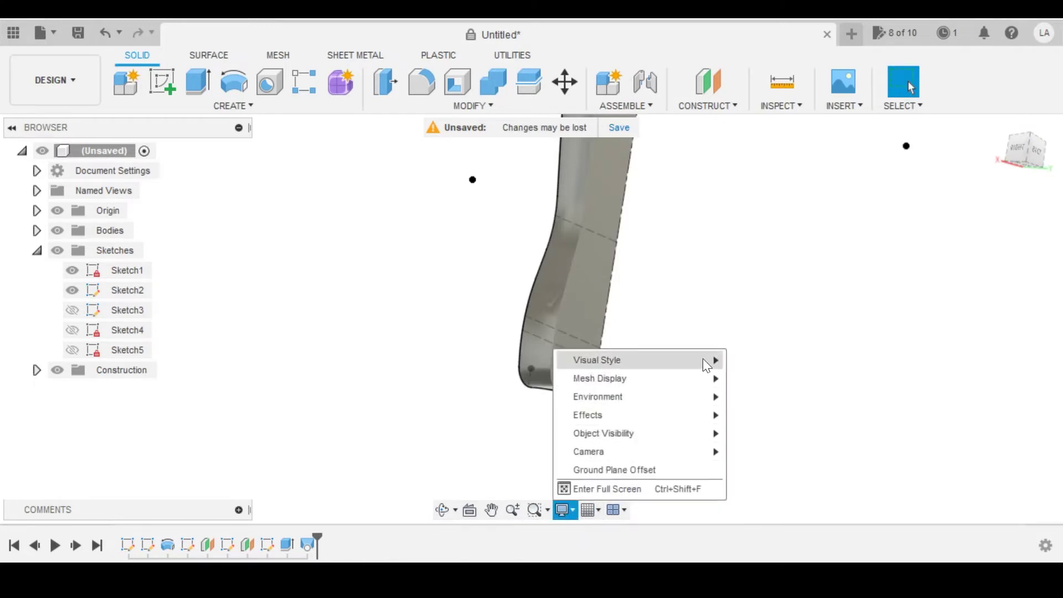
mouse_move(702, 359)
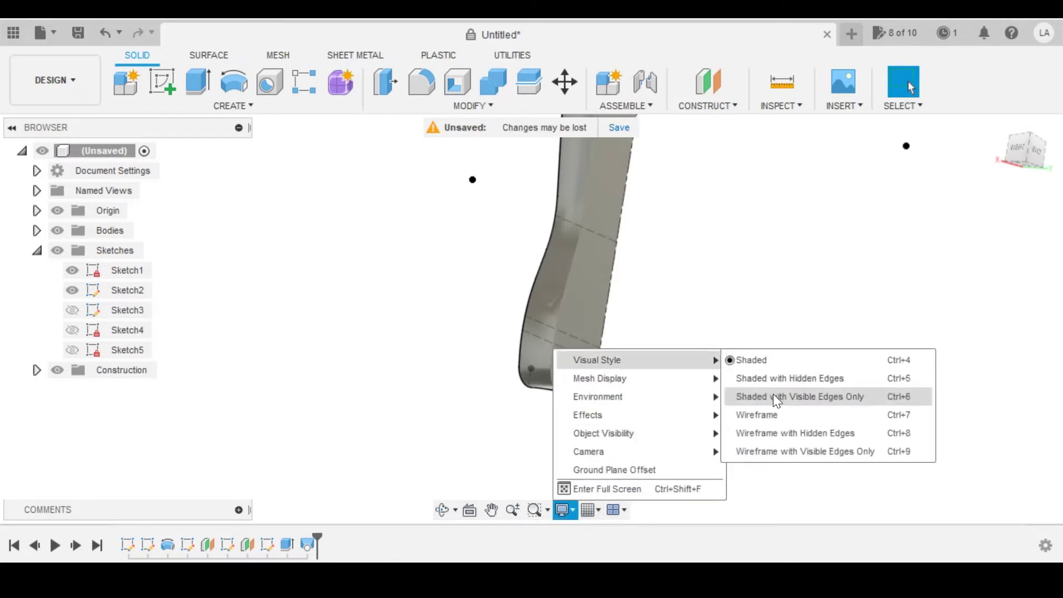
click(772, 396)
- Start a new sketch on the XZ origin plane, facing the flat side of the bottle slice
scroll(642, 319, down, 3)
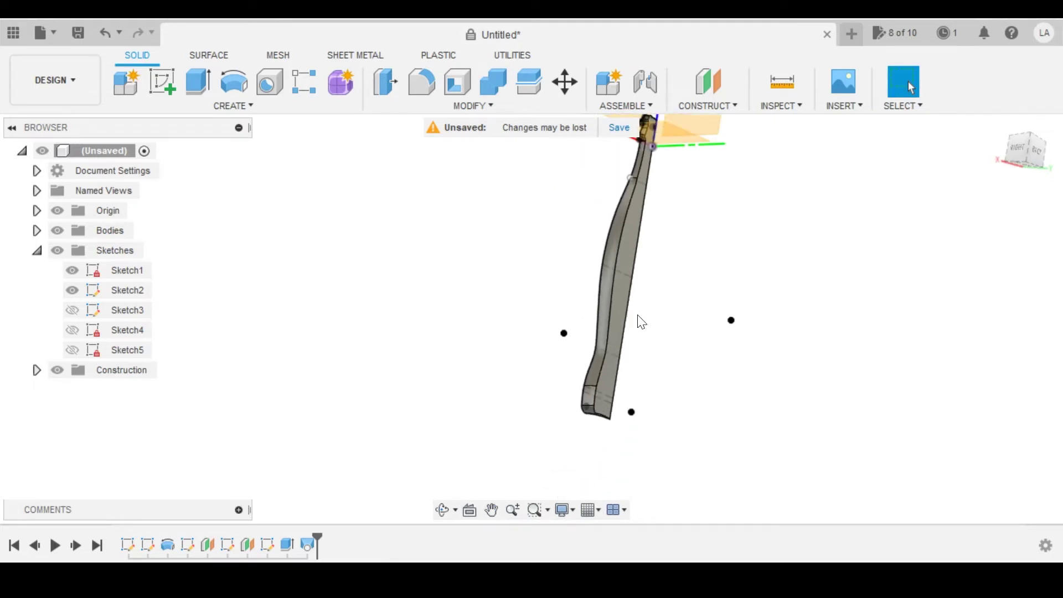
middle_drag(603, 287, 563, 359)
shift+middle_drag(566, 296, 640, 261)
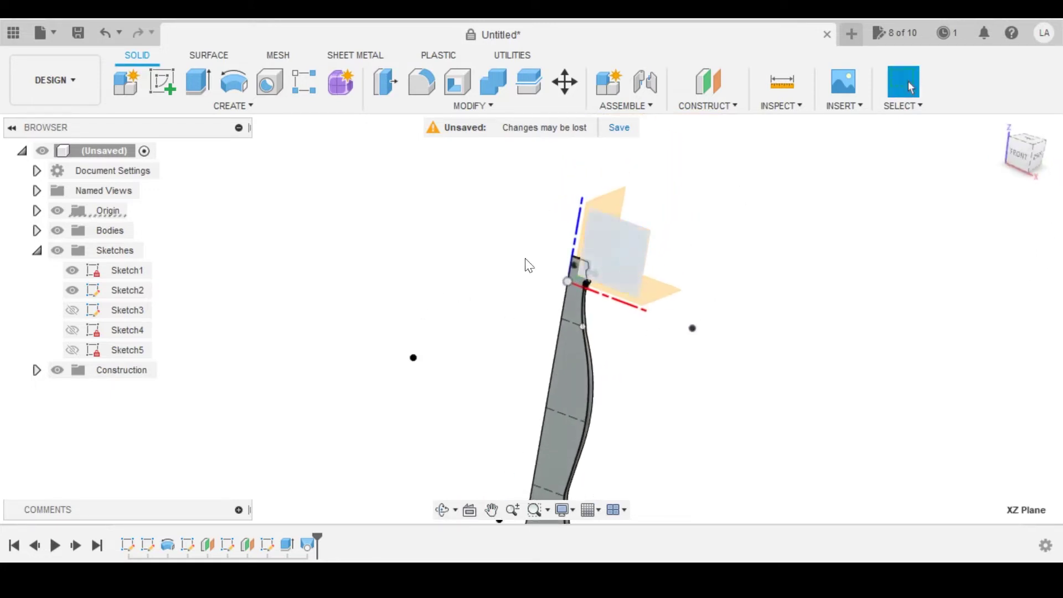
middle_drag(430, 289, 375, 182)
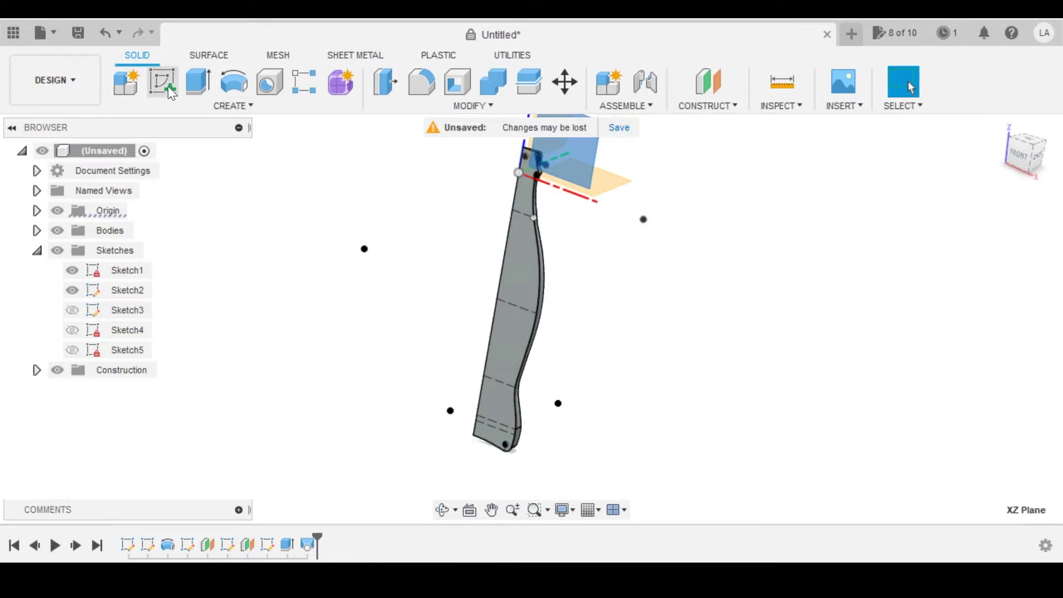
middle_drag(569, 419, 506, 194)
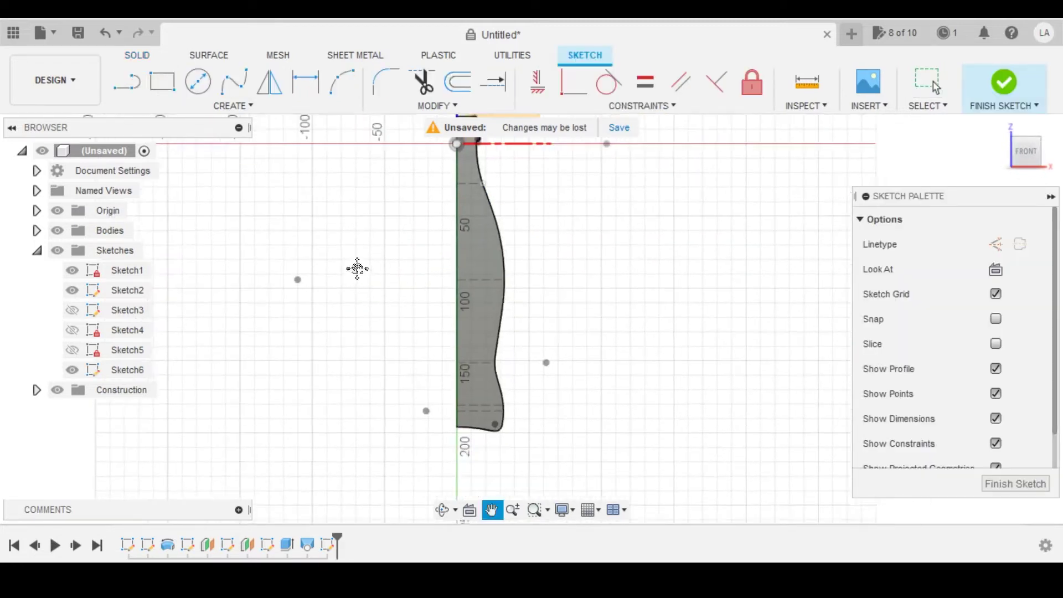
click(134, 284)
click(598, 298)
- Project the large convex arc of the bottle's outer contour, around mid-height, into the sketch with the projection link on
scroll(496, 239, up, 5)
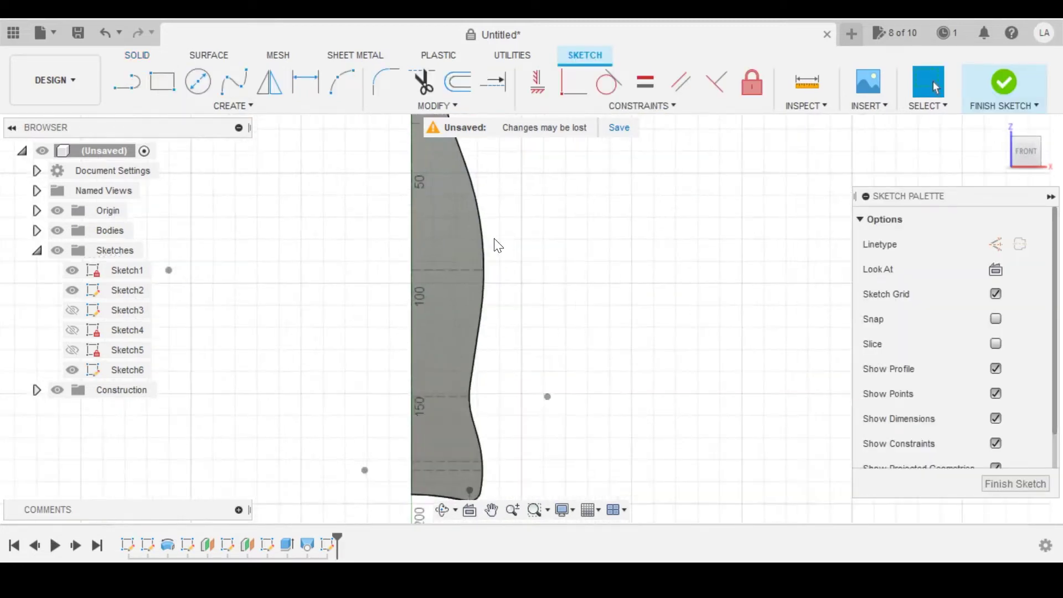
middle_drag(501, 272, 519, 335)
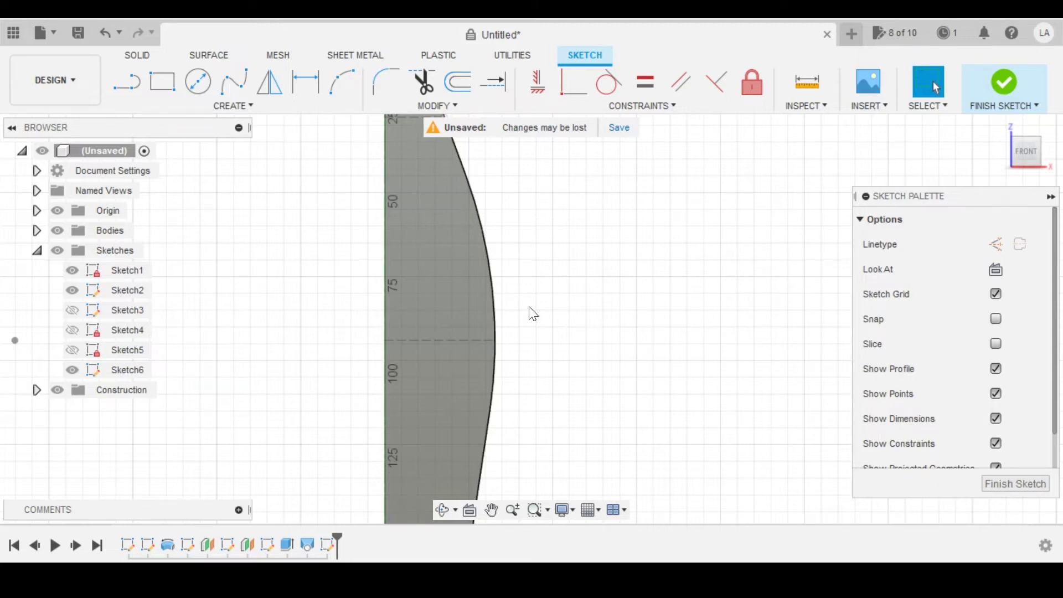
key(p)
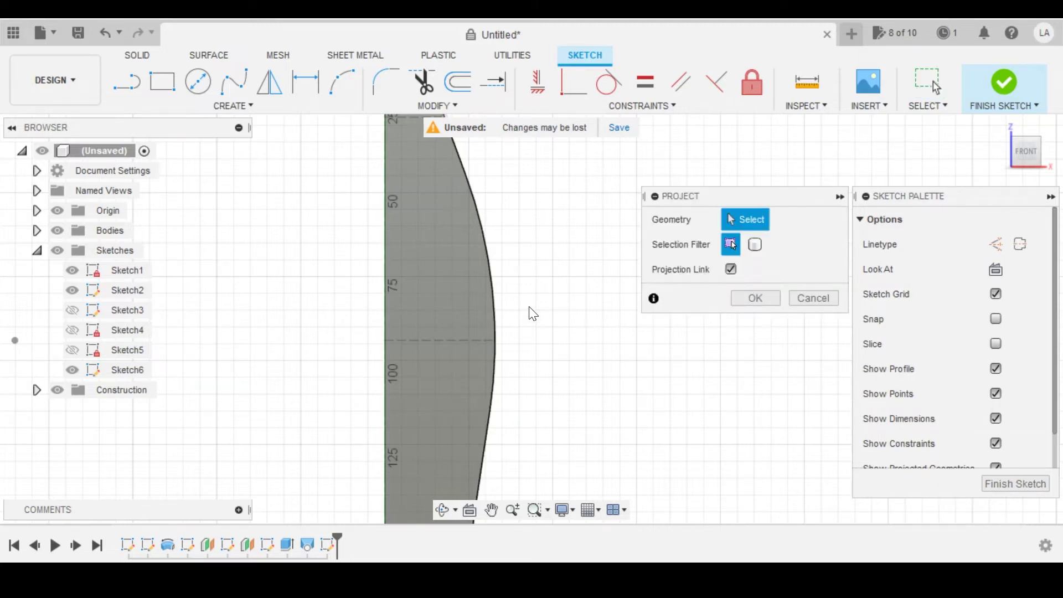
click(490, 267)
scroll(534, 347, down, 3)
middle_drag(534, 347, 509, 266)
scroll(508, 310, down, 3)
scroll(501, 419, up, 2)
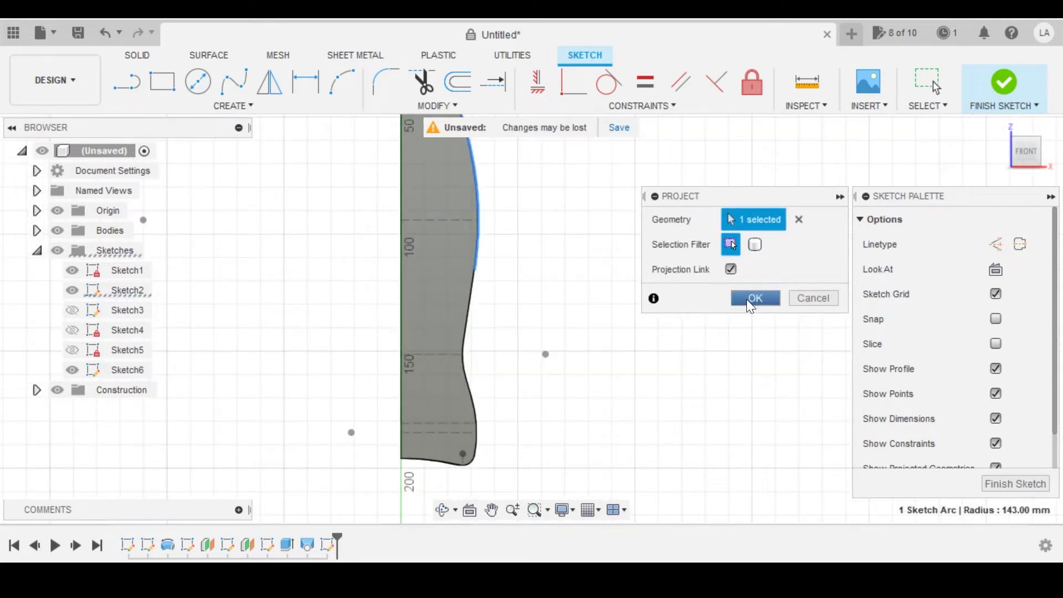
click(754, 298)
- Offset the projected arc inward into the body by -0.77 mm
scroll(462, 256, up, 3)
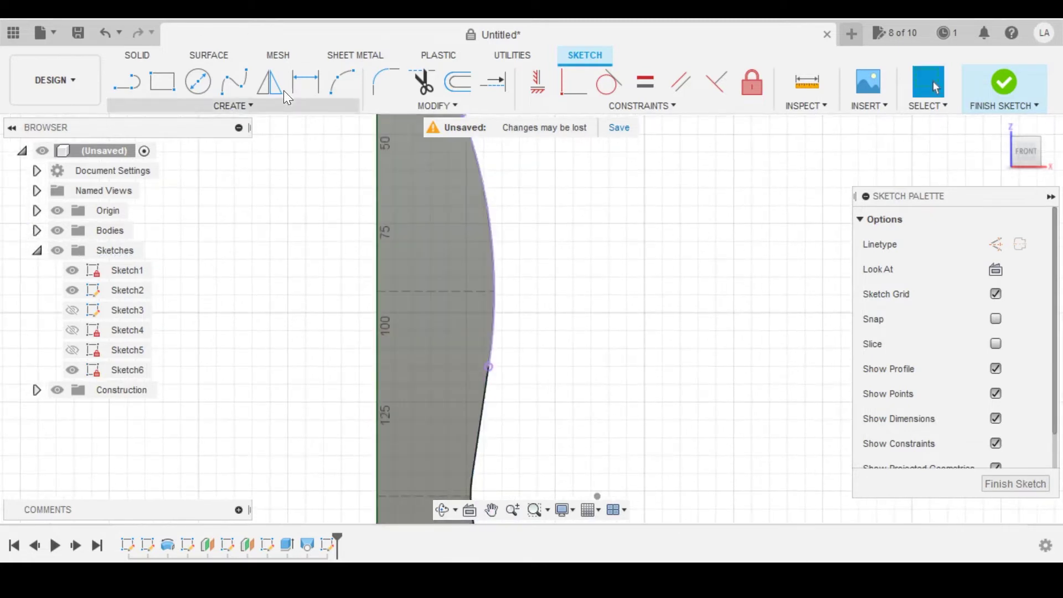
click(452, 83)
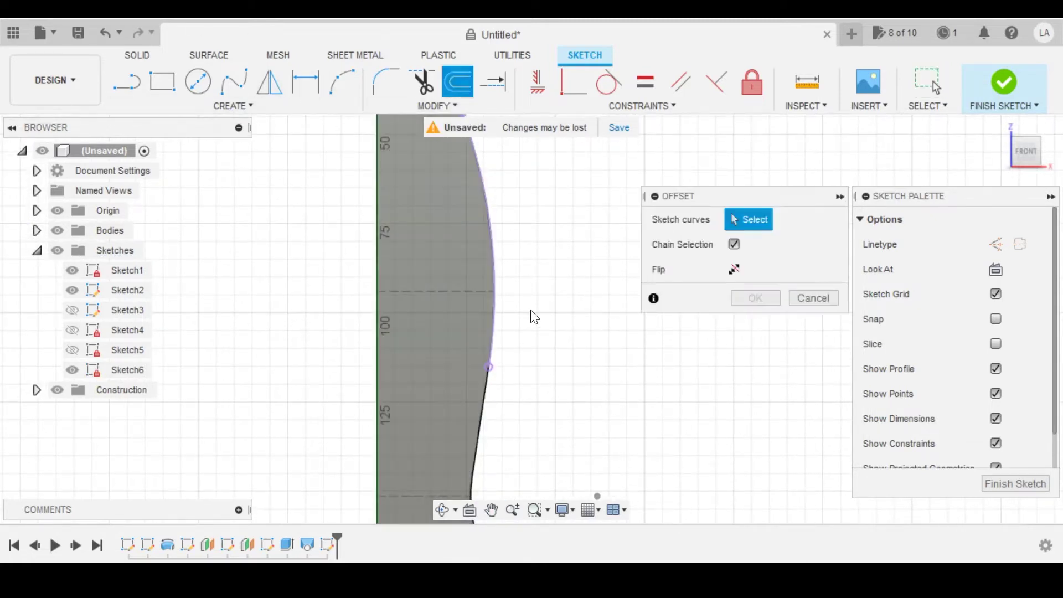
click(492, 317)
drag(495, 318, 484, 317)
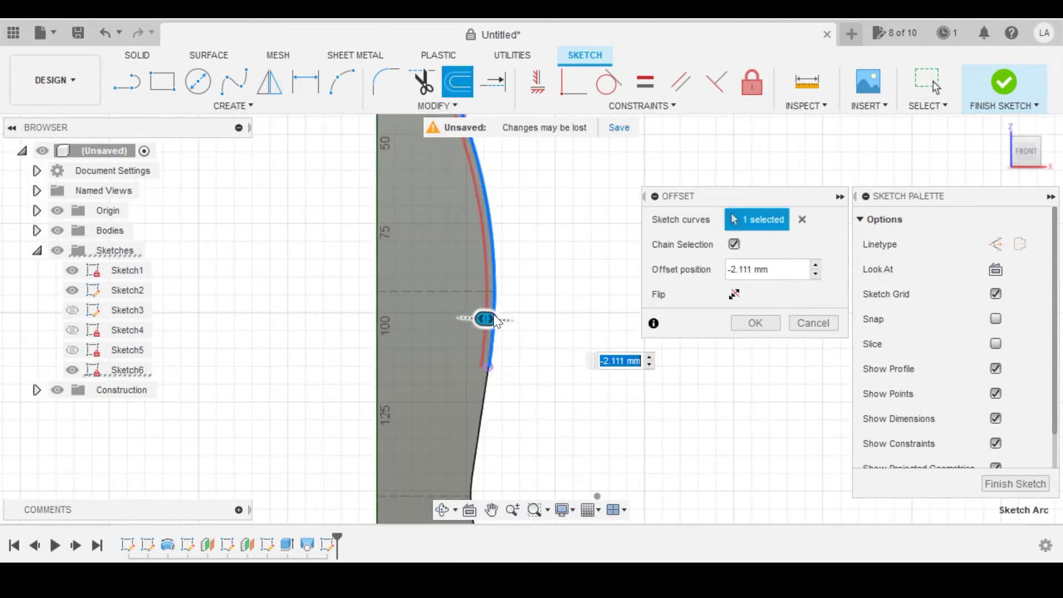
text(-)
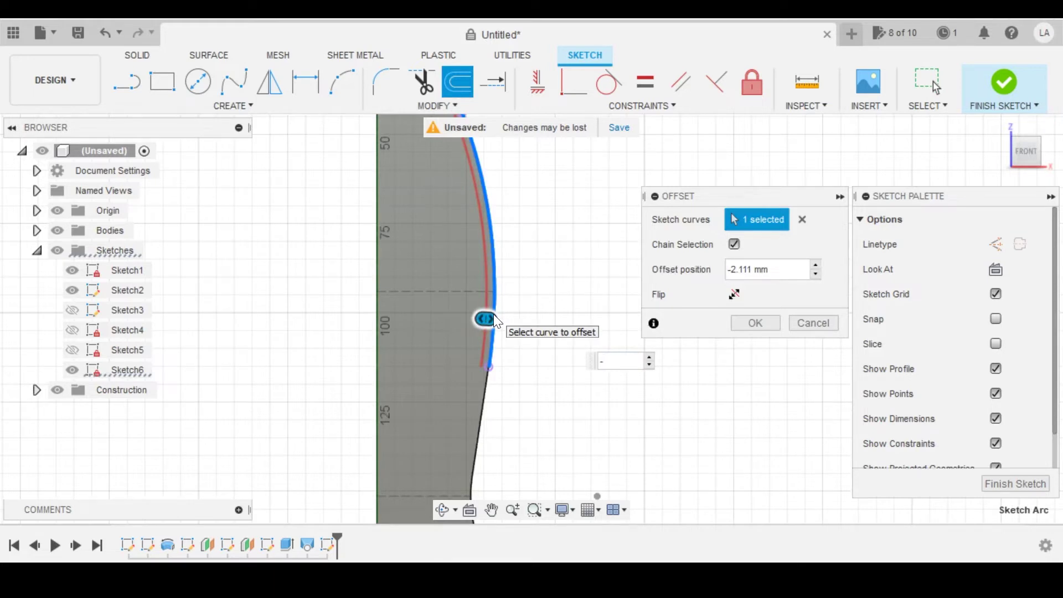
text(0.7)
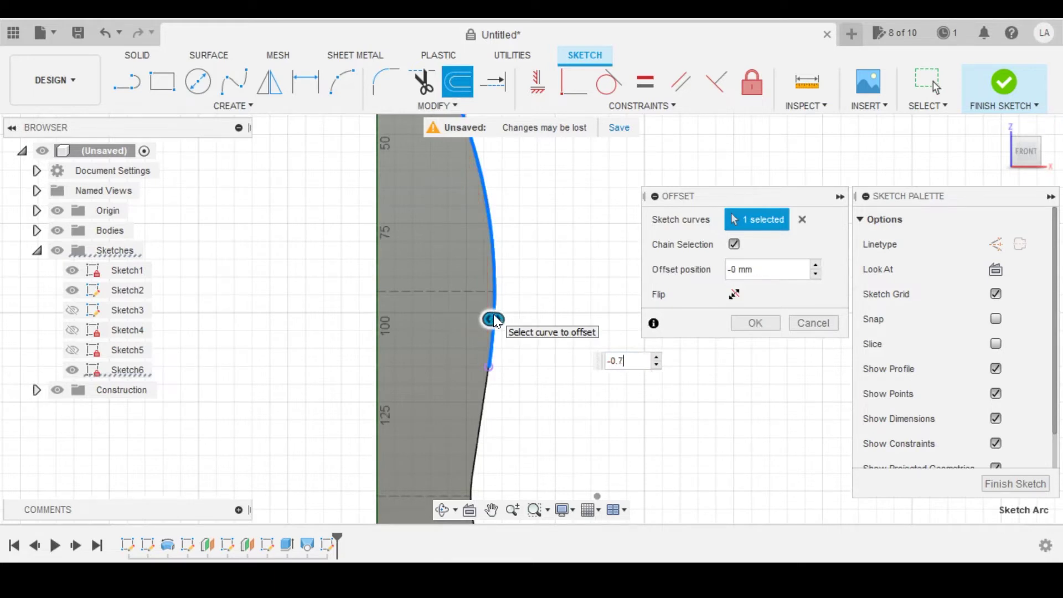
text(7)
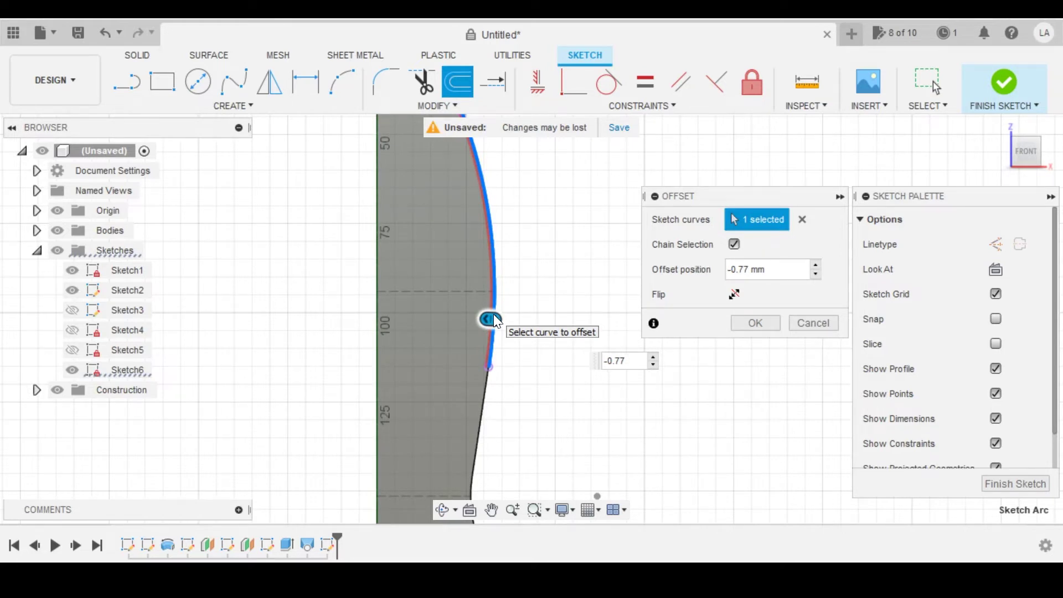
key(Return)
scroll(493, 313, down, 2)
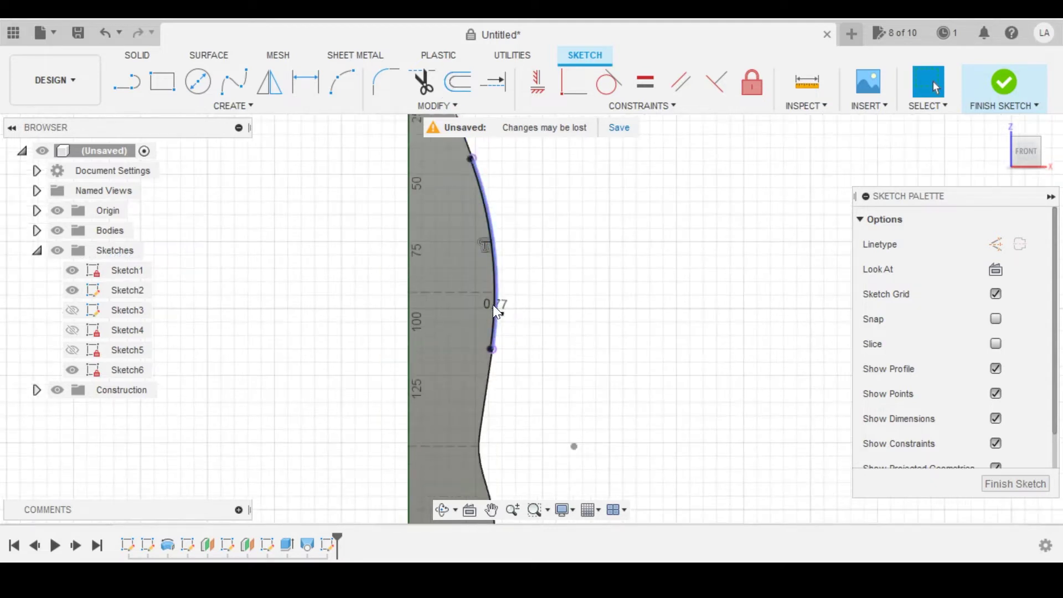
mouse_move(493, 304)
middle_down()
mouse_move(443, 317)
mouse_move(418, 183)
middle_up()
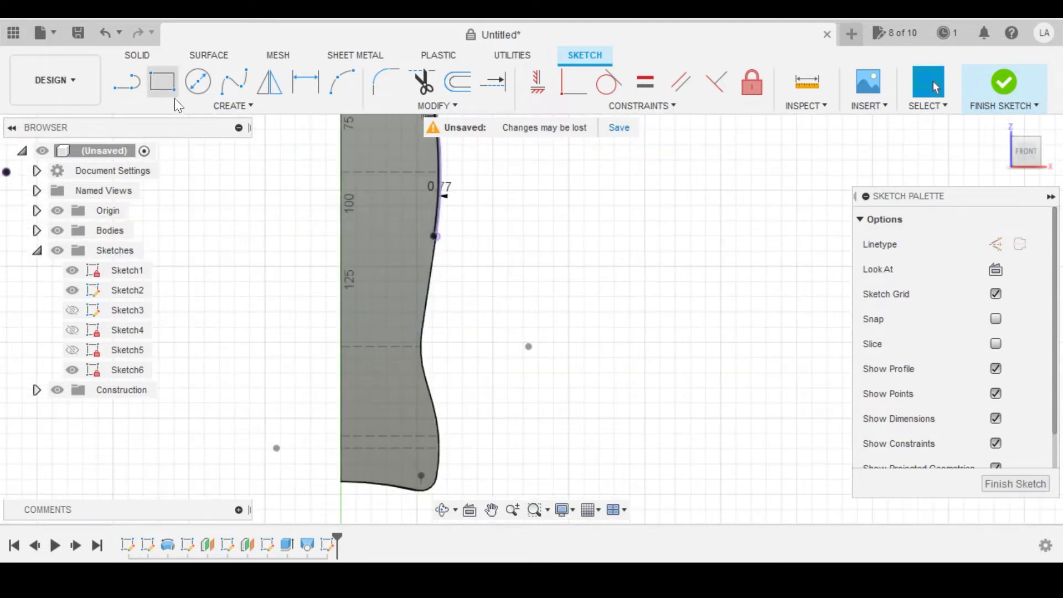
click(126, 83)
scroll(441, 240, up, 3)
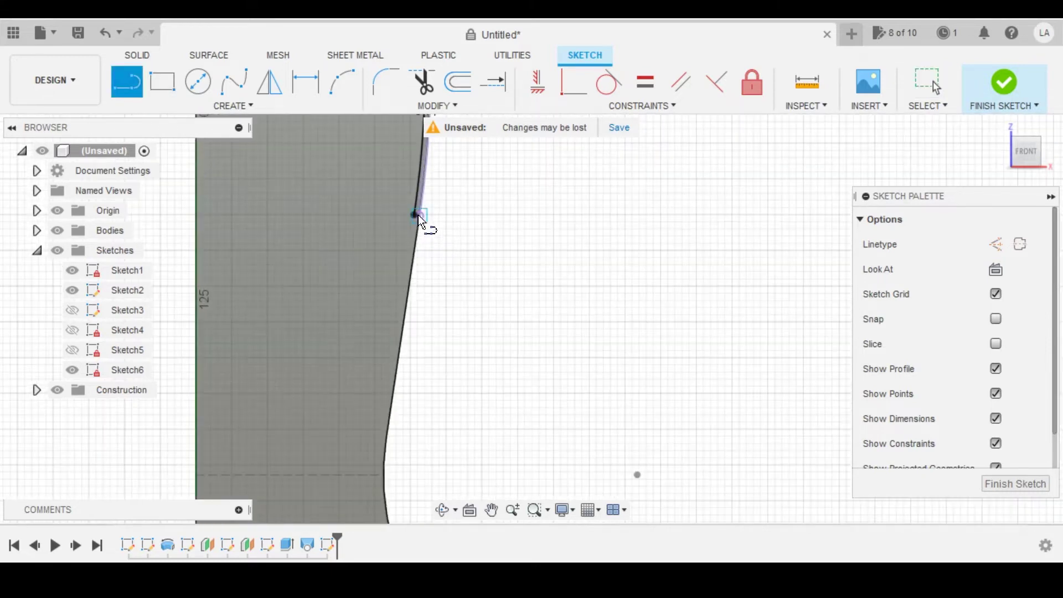
click(413, 215)
key(Escape)
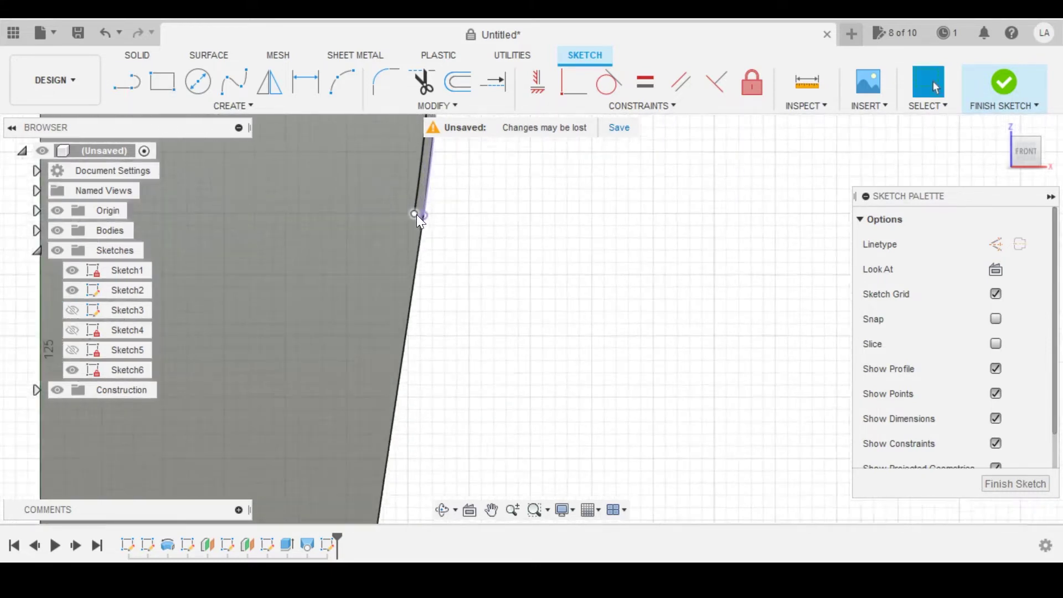
- Sketch three connected lines outside the bottle from the offset arc's lower end around to its upper end, closing a roughly rectangular profile
click(135, 82)
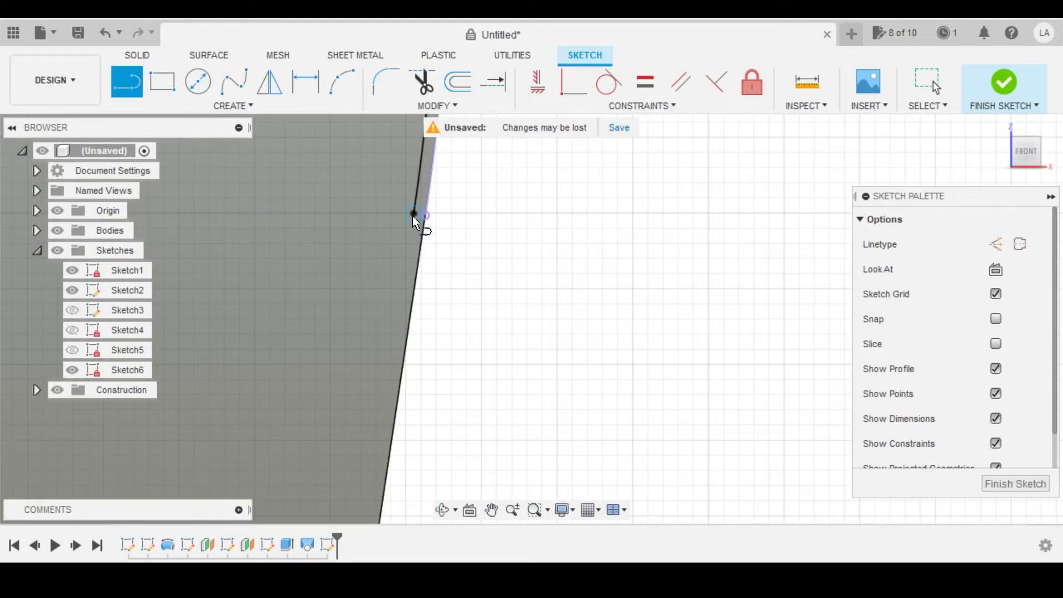
click(413, 214)
scroll(532, 243, down, 2)
click(754, 218)
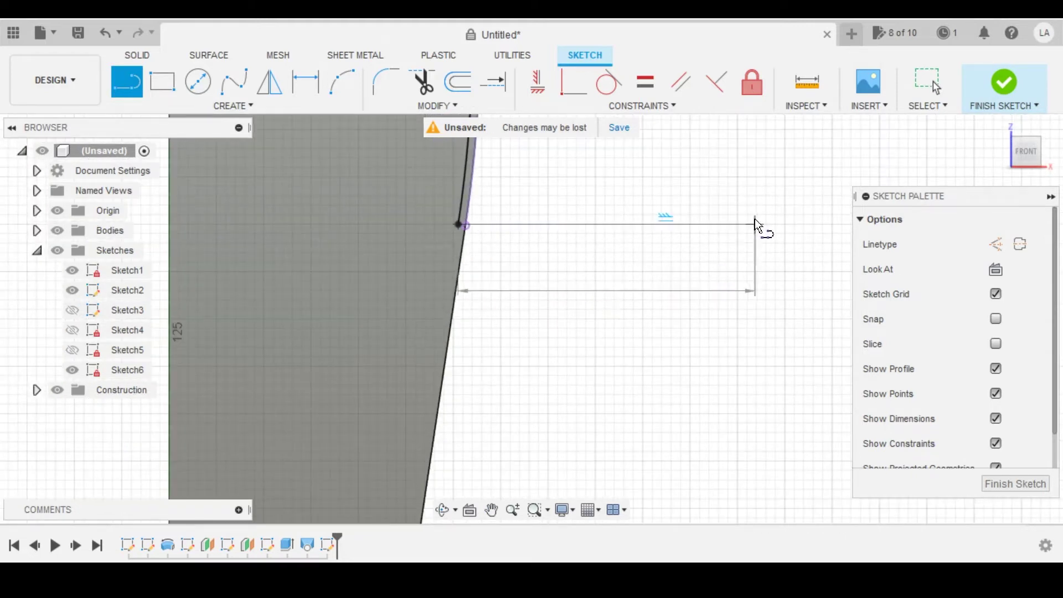
scroll(754, 219, down, 2)
middle_drag(751, 187, 750, 446)
click(750, 445)
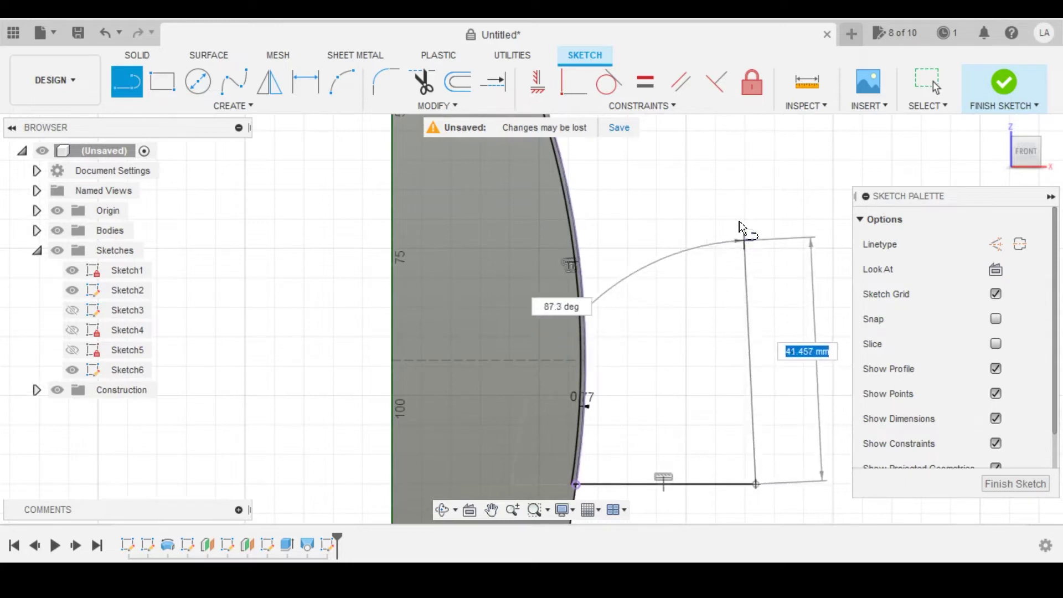
middle_drag(759, 173, 771, 339)
click(768, 238)
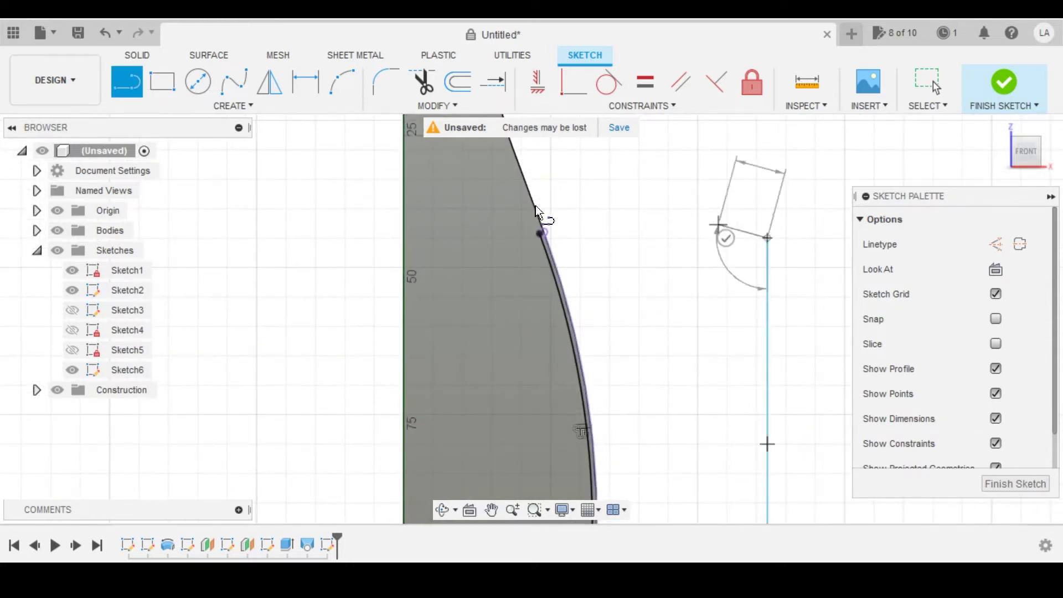
click(540, 237)
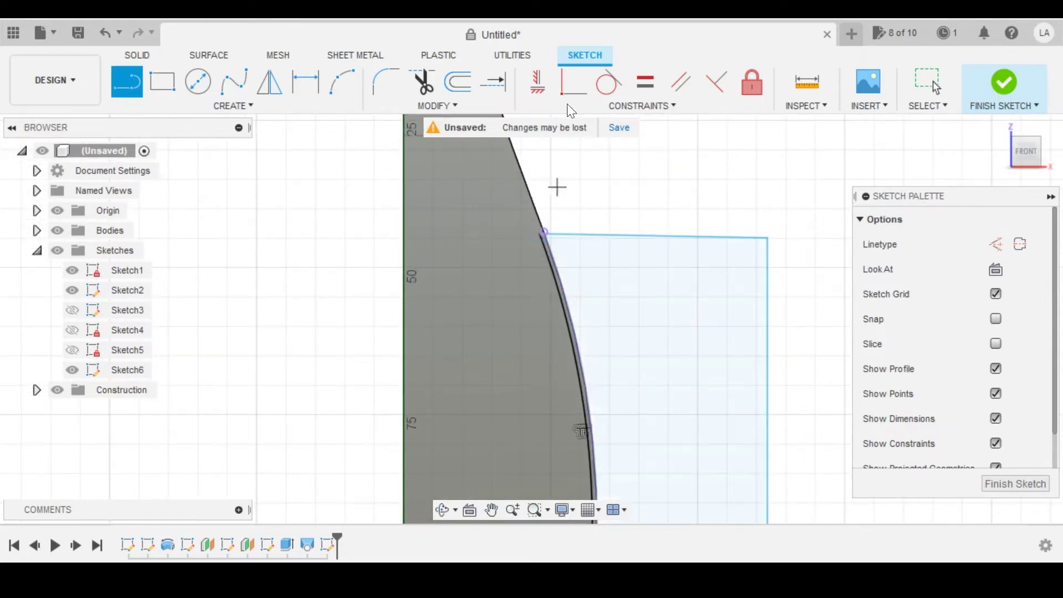
key(Escape)
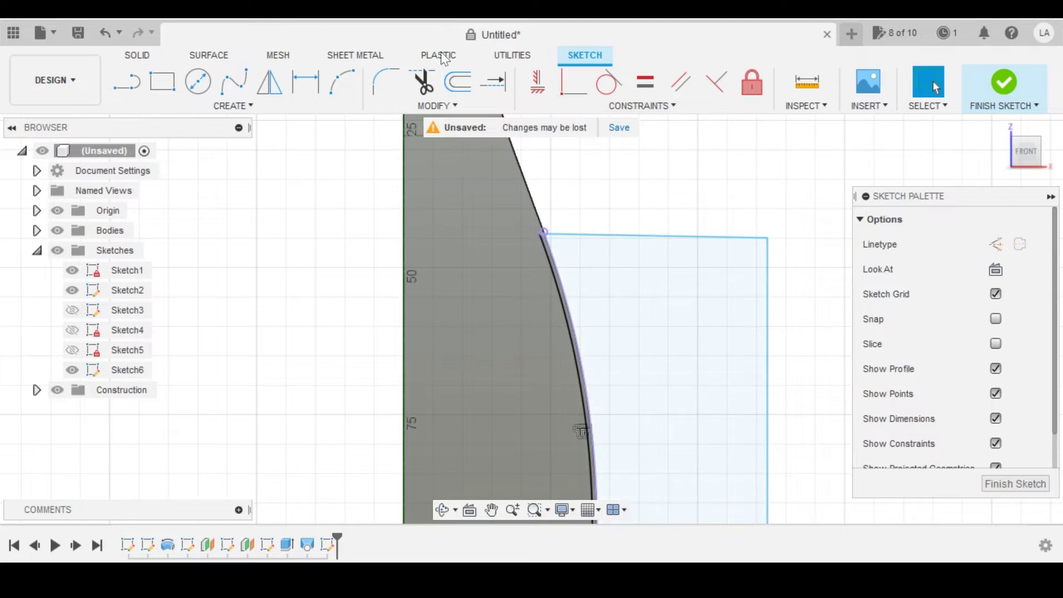
- Constrain the upper line of the closed profile to be horizontal
click(538, 90)
click(710, 239)
scroll(664, 285, down, 3)
key(Escape)
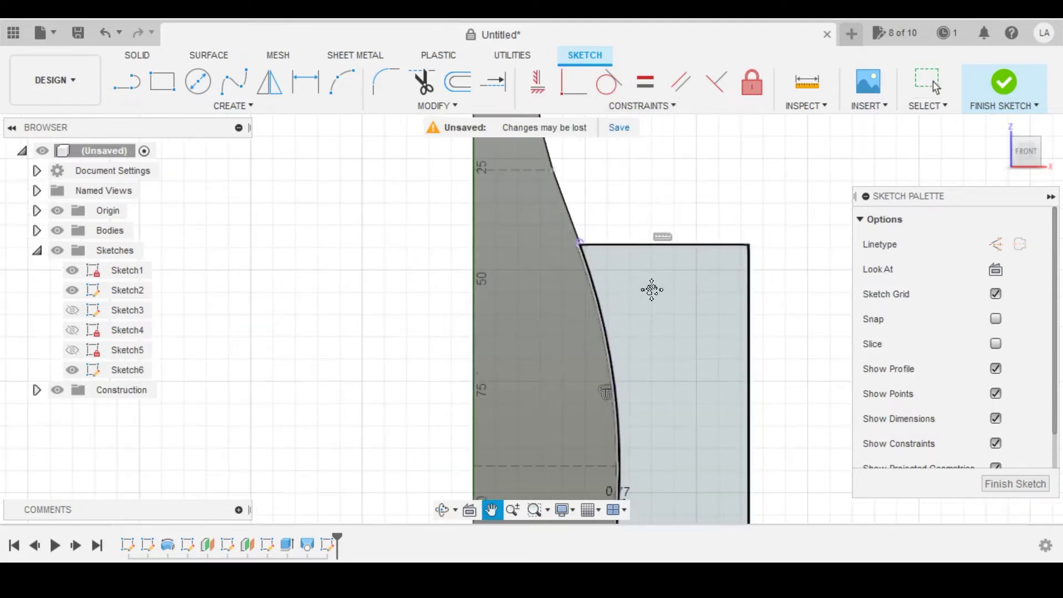
- Fillet the profile's upper inner corner, between the offset arc and the upper horizontal line, with a 2 mm radius
scroll(636, 387, up, 6)
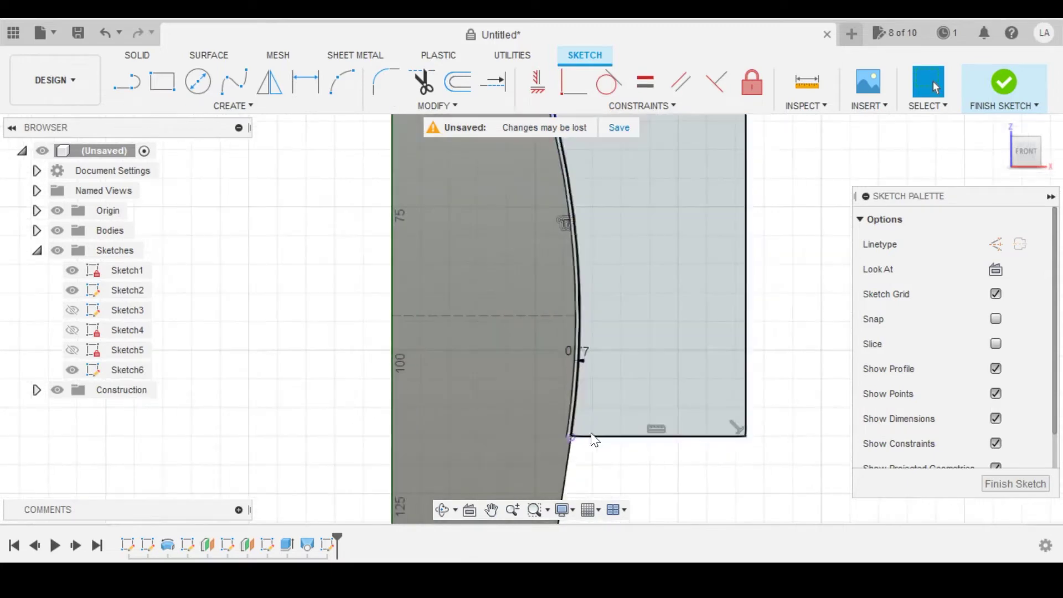
middle_drag(570, 373, 553, 368)
scroll(520, 423, up, 5)
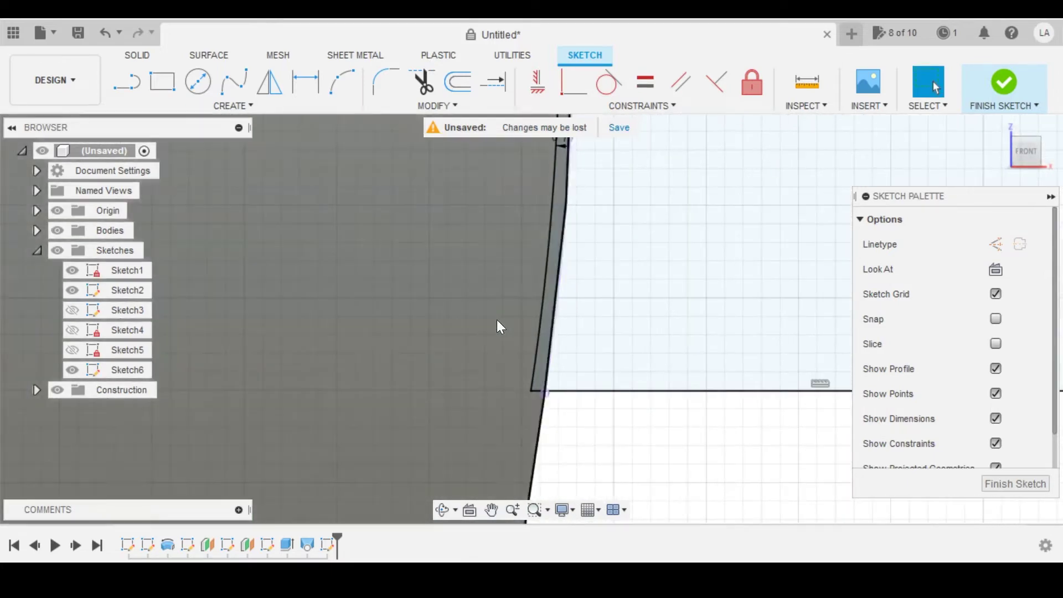
scroll(526, 379, down, 2)
scroll(547, 389, up, 2)
scroll(521, 374, down, 5)
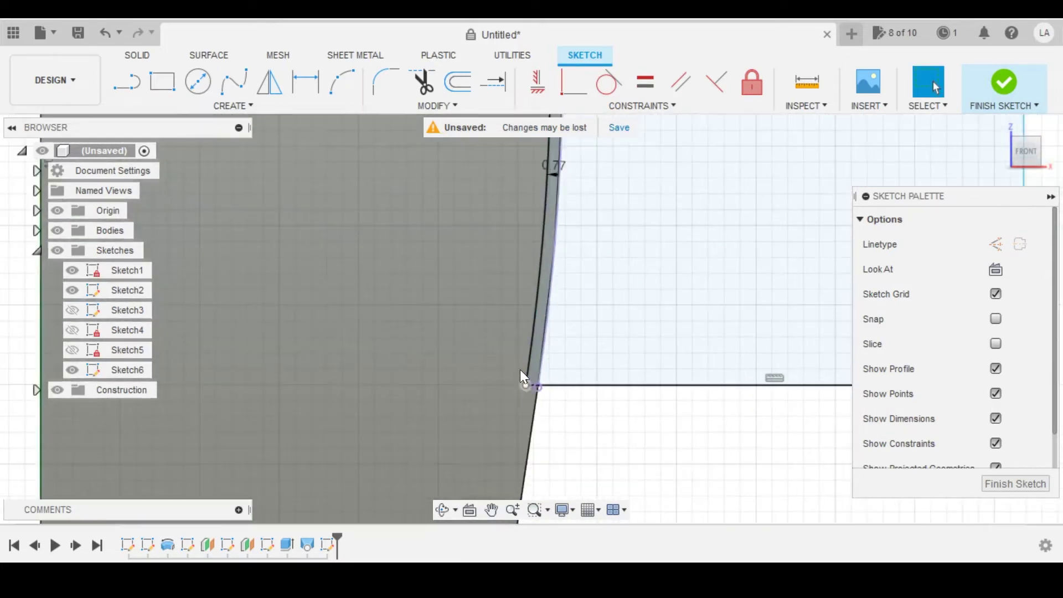
middle_drag(520, 234, 531, 460)
middle_drag(510, 169, 541, 380)
scroll(530, 282, up, 3)
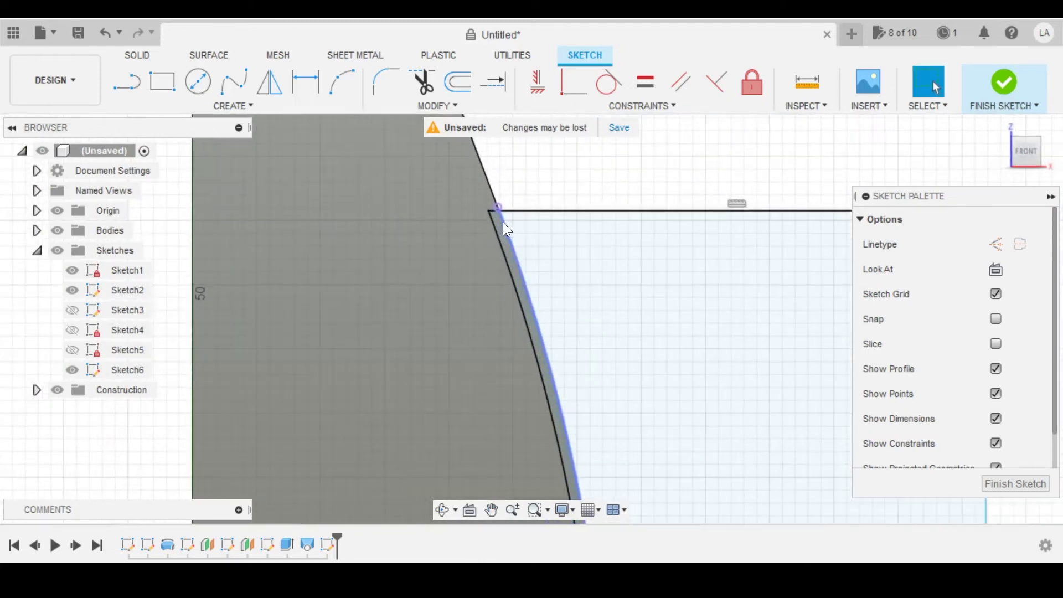
scroll(503, 224, up, 3)
click(386, 84)
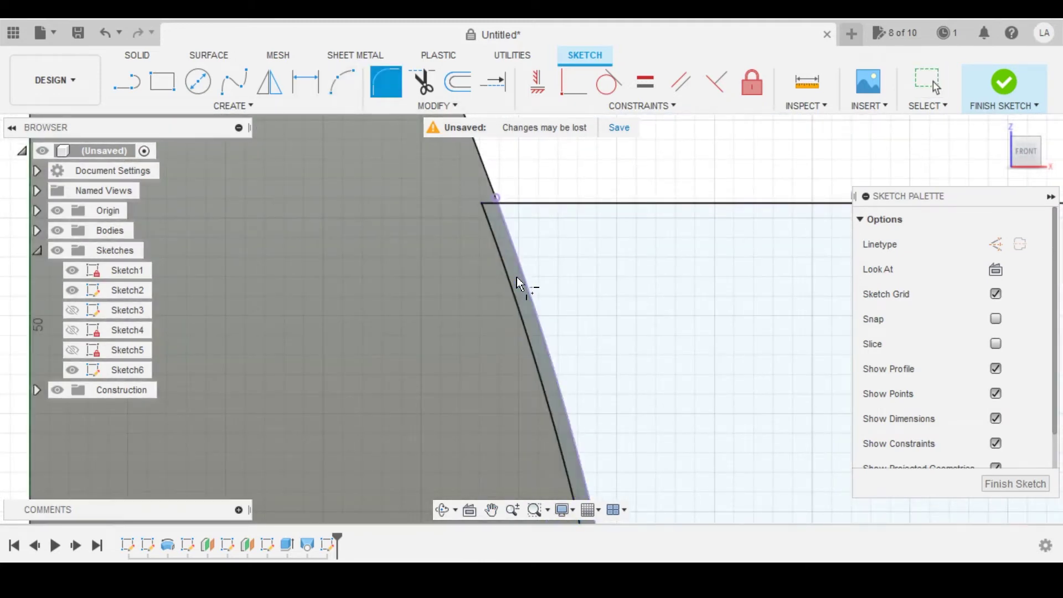
click(504, 262)
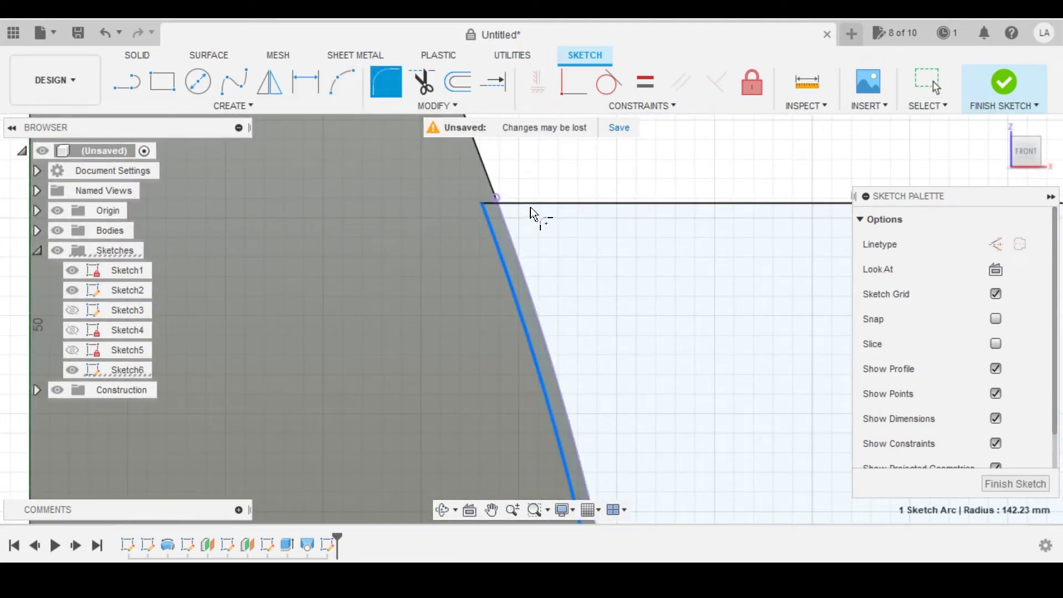
click(530, 204)
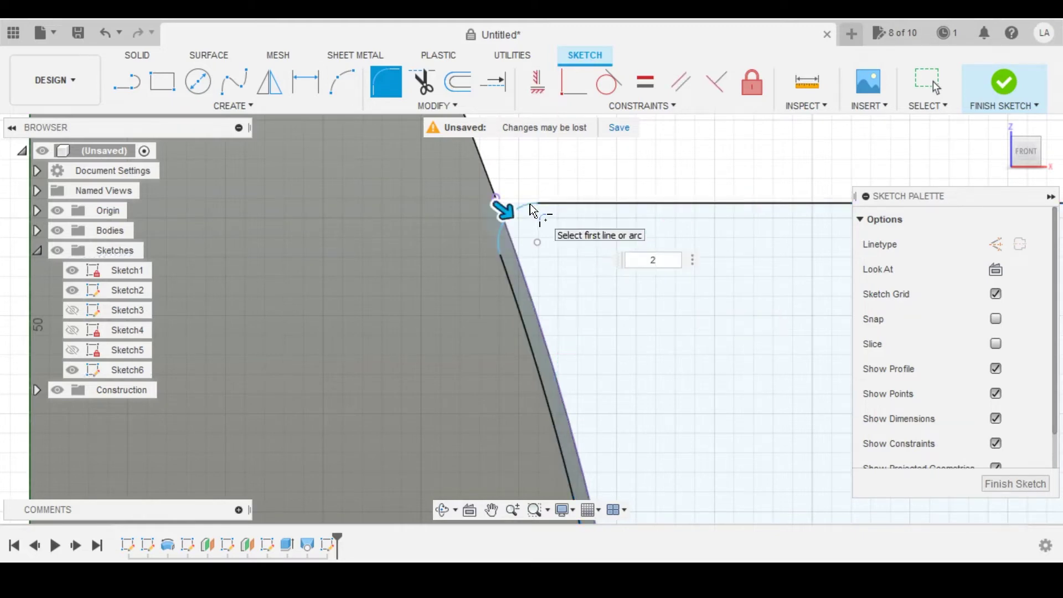
key(Return)
scroll(499, 213, down, 5)
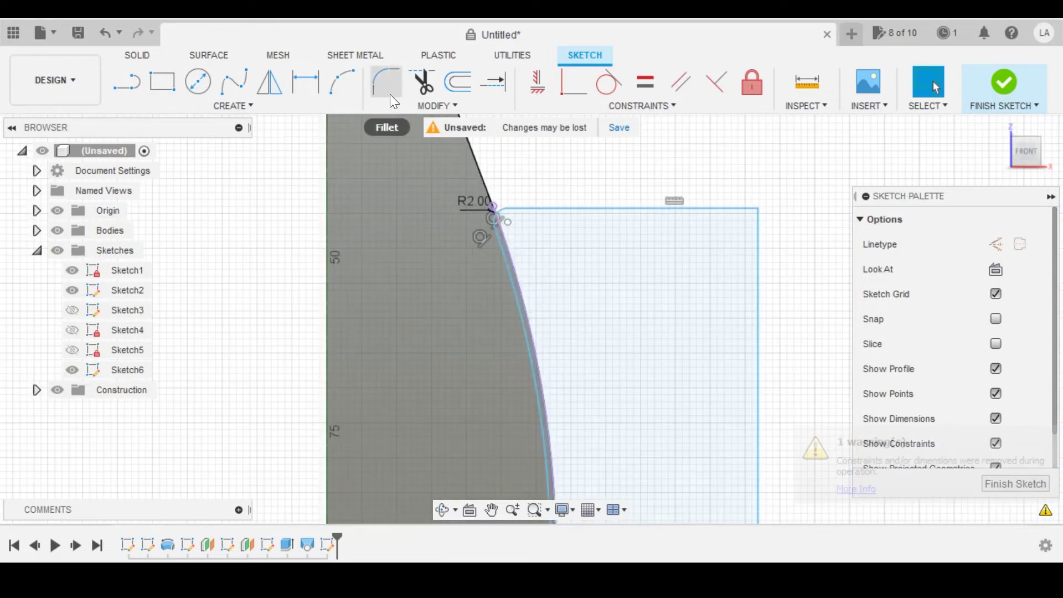
- Fillet the profile's lower inner corner, between the lower horizontal line and the offset arc, with a 2 mm radius
click(389, 92)
scroll(499, 321, down, 2)
middle_drag(499, 321, 443, 155)
scroll(443, 155, down, 1)
scroll(475, 423, up, 7)
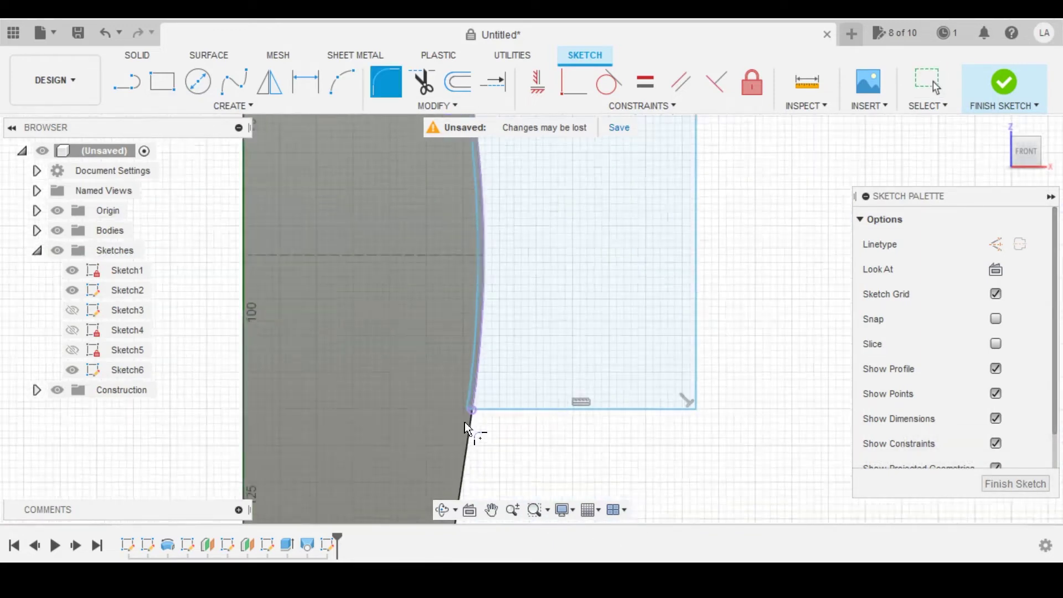
click(491, 404)
click(473, 382)
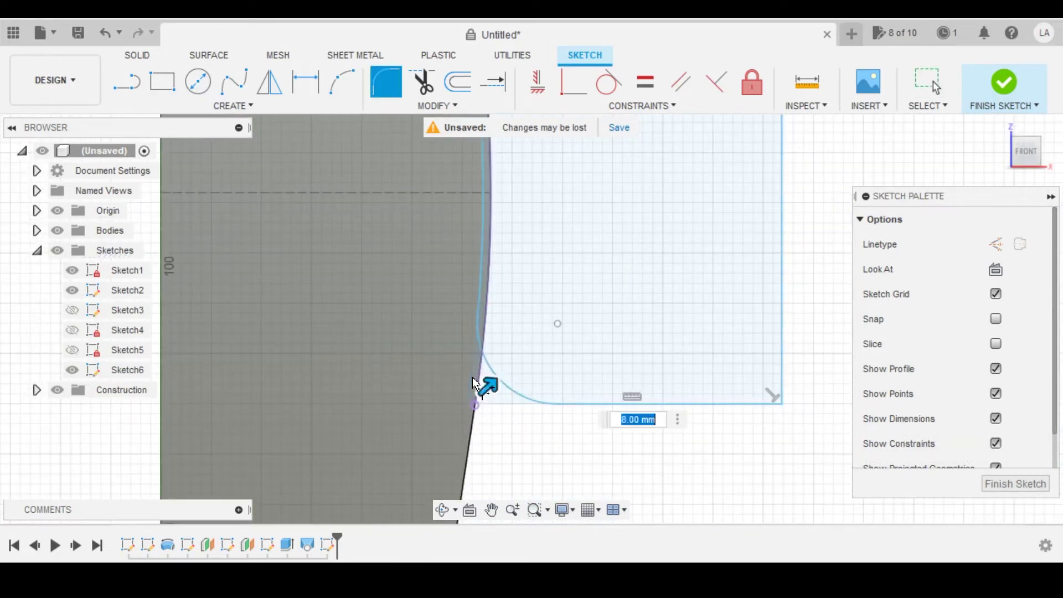
text(2)
key(Return)
scroll(498, 371, down, 5)
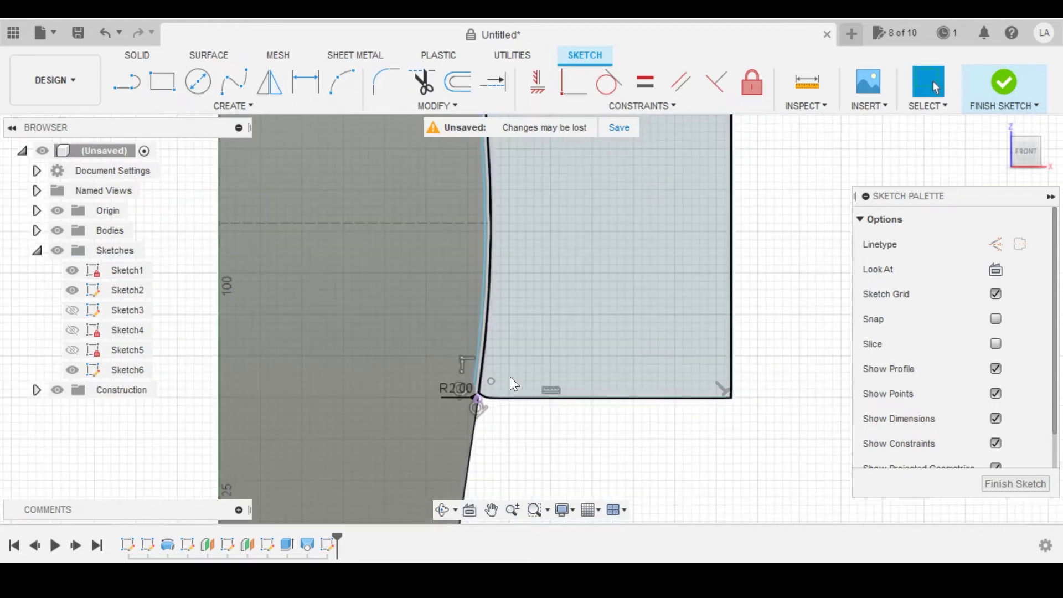
- Dimension the vertical distance from the lowest point of the bottle base to the profile's lower line as 80 mm
scroll(535, 371, down, 1)
middle_drag(533, 378, 494, 299)
scroll(499, 307, up, 4)
scroll(500, 308, down, 4)
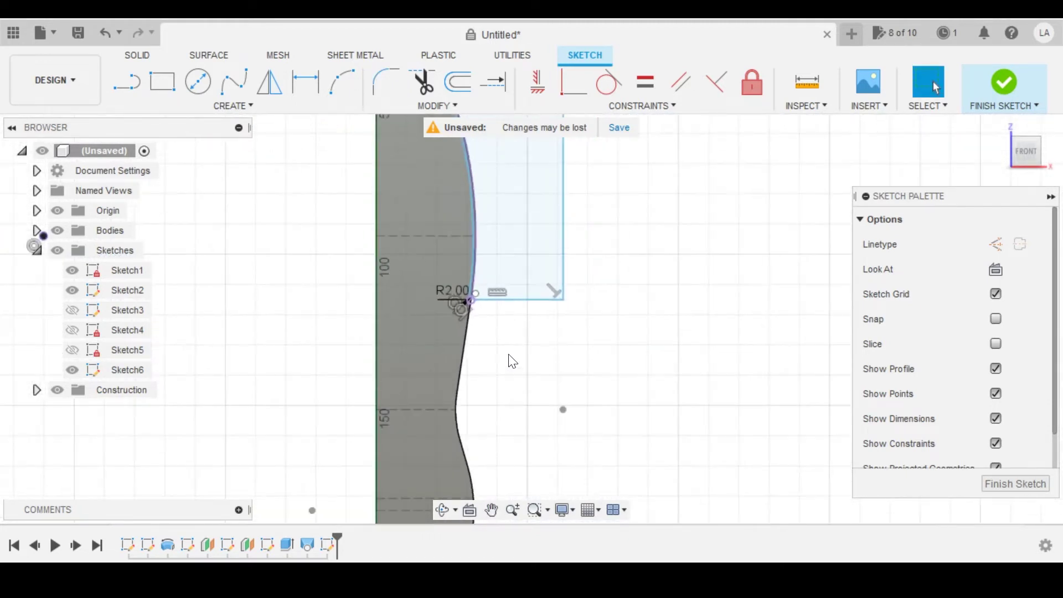
middle_drag(509, 370, 469, 263)
scroll(473, 269, up, 1)
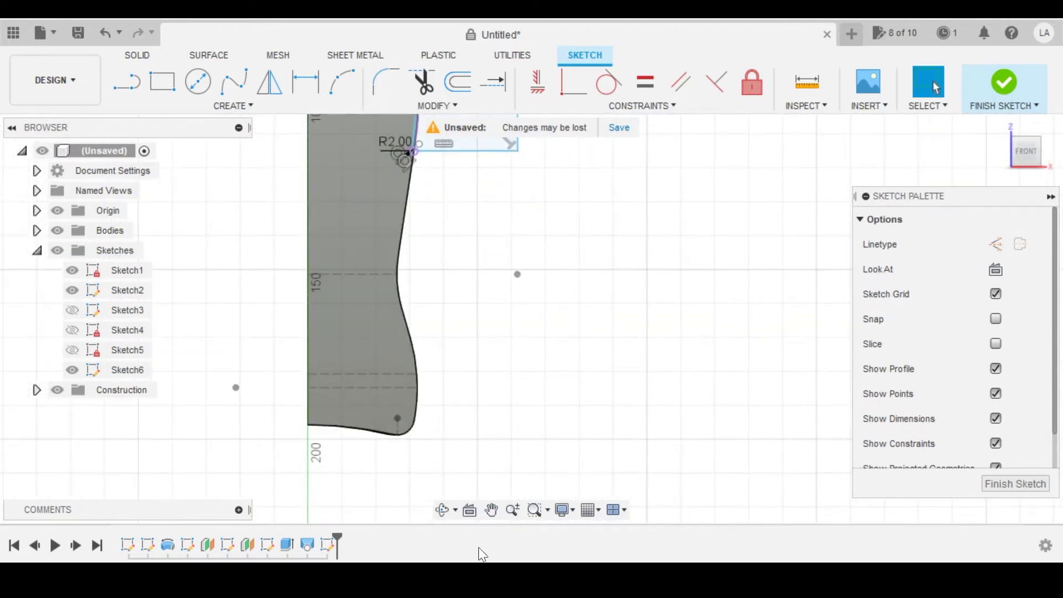
key(d)
scroll(418, 439, up, 2)
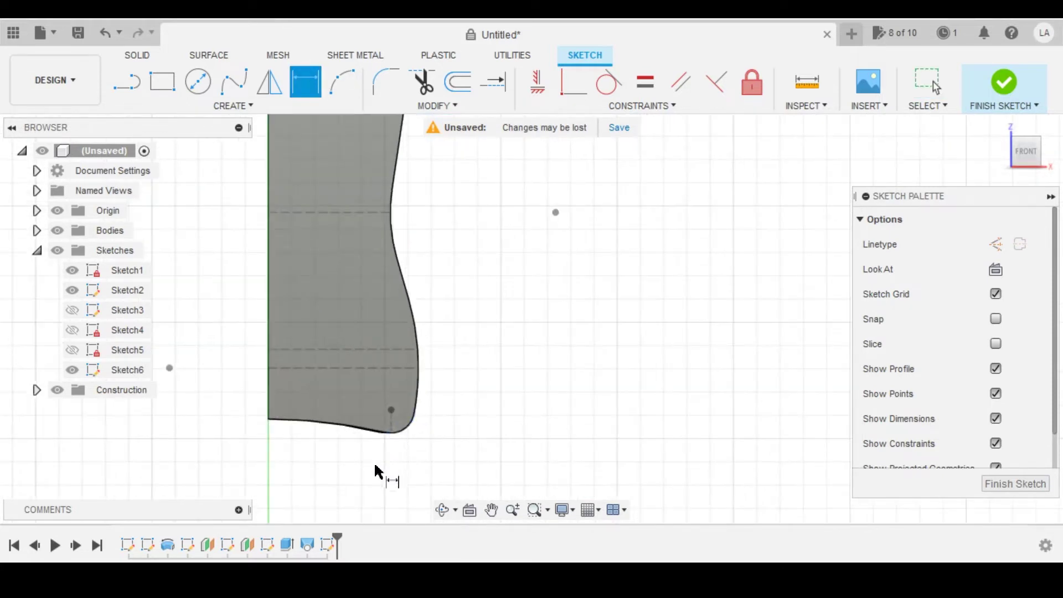
scroll(390, 430, up, 3)
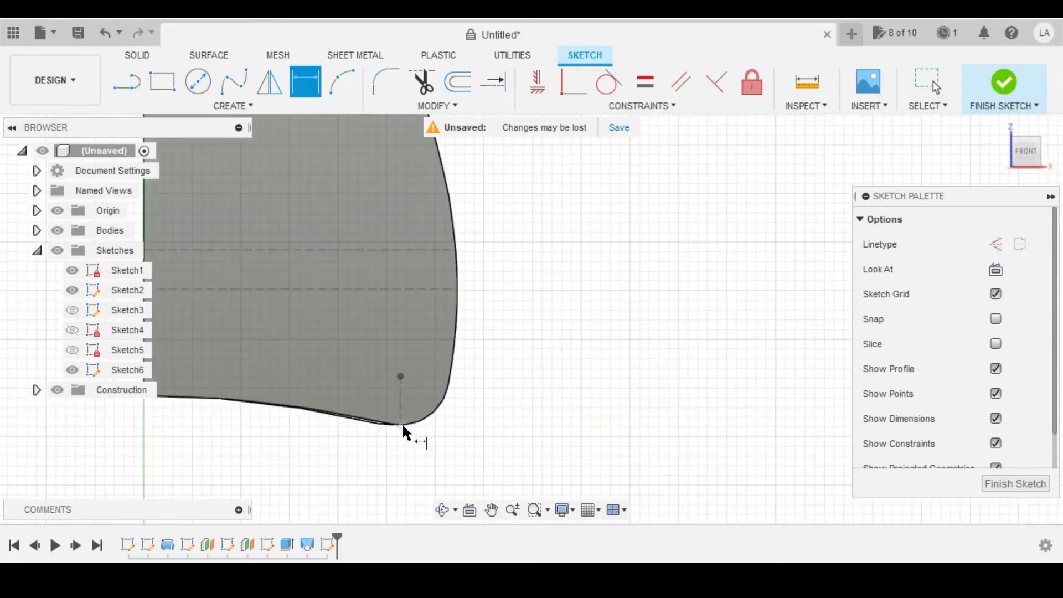
click(402, 424)
scroll(463, 420, down, 5)
middle_drag(481, 150, 477, 242)
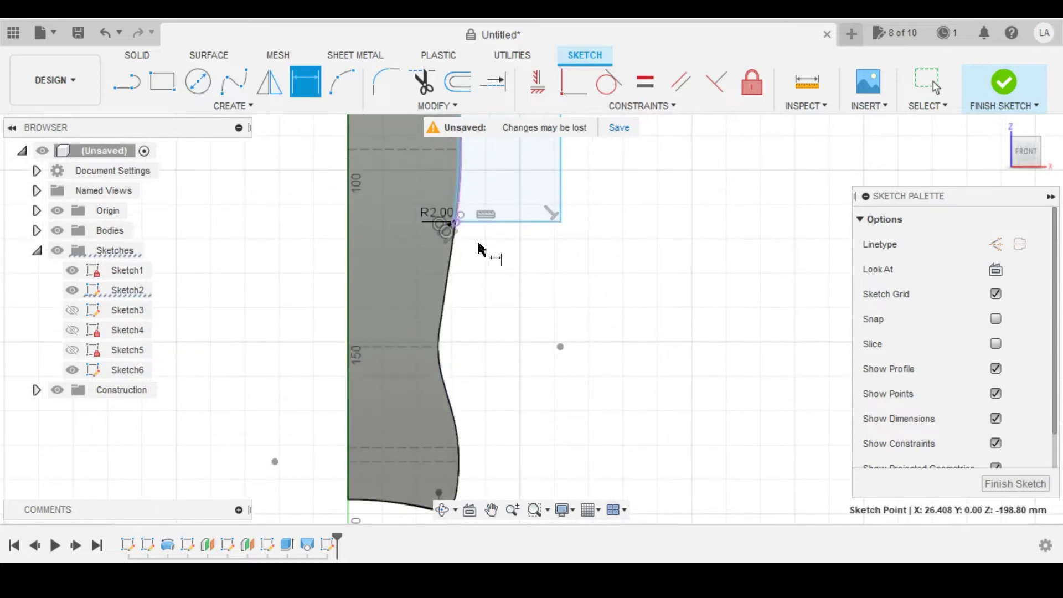
scroll(478, 242, up, 2)
click(490, 215)
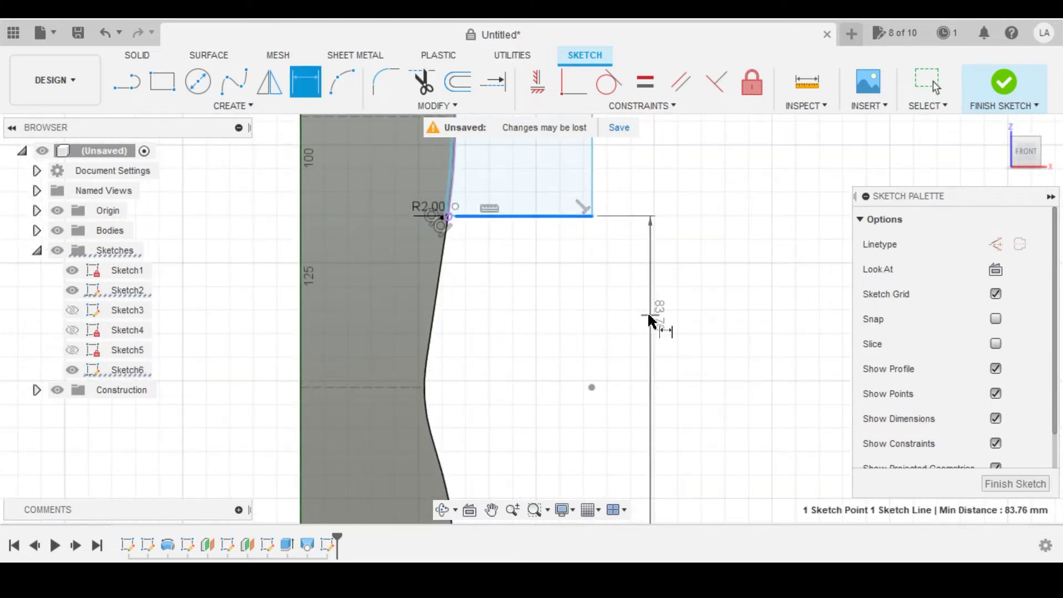
click(642, 316)
scroll(505, 257, down, 2)
scroll(529, 313, down, 2)
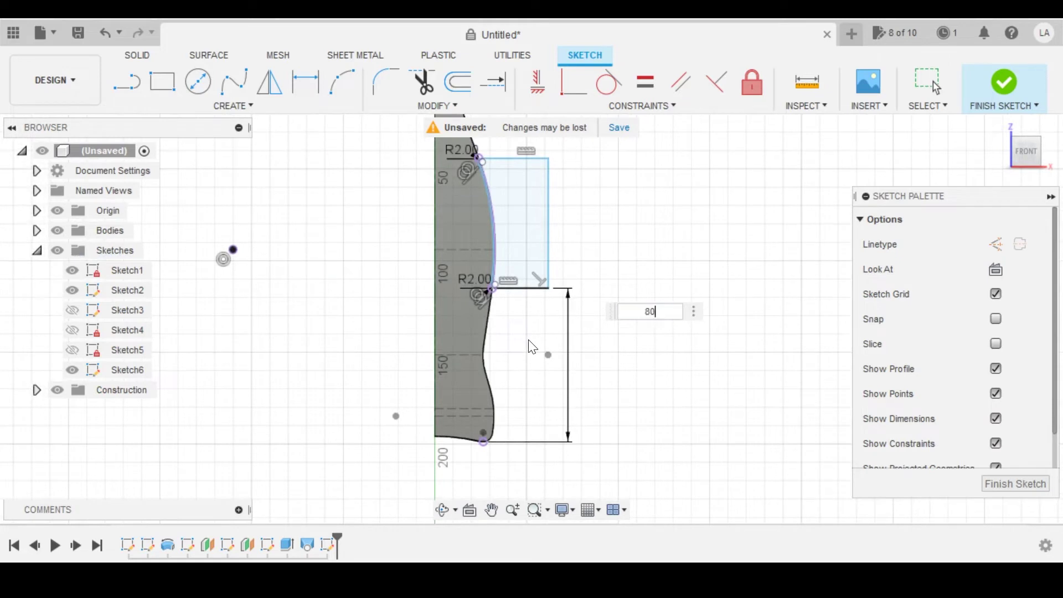
text(80)
key(Return)
- Dimension the height of the profile's outer vertical line as 55 mm
scroll(539, 213, up, 2)
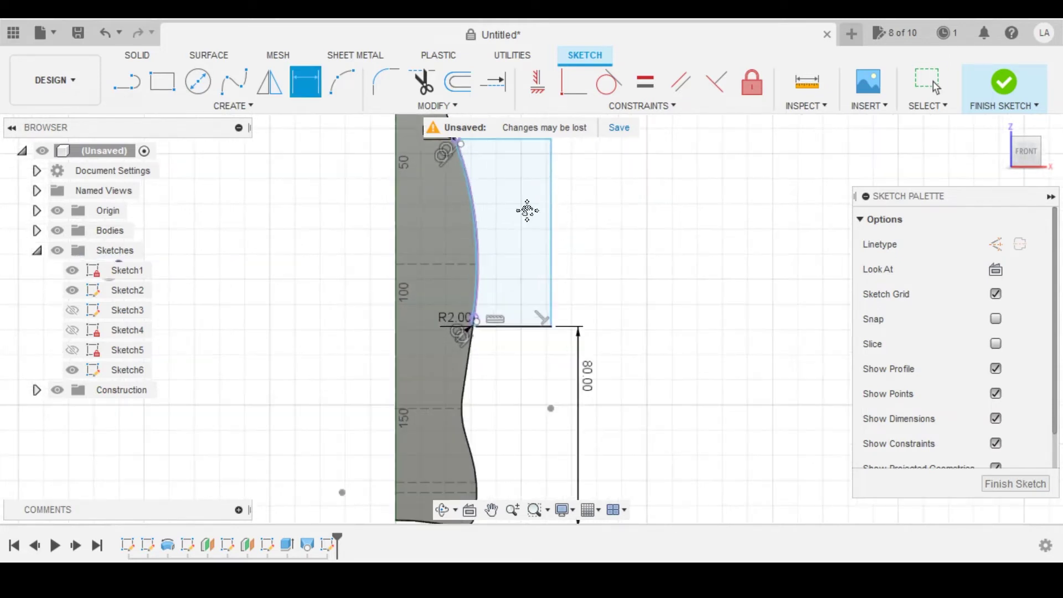
middle_drag(527, 211, 523, 257)
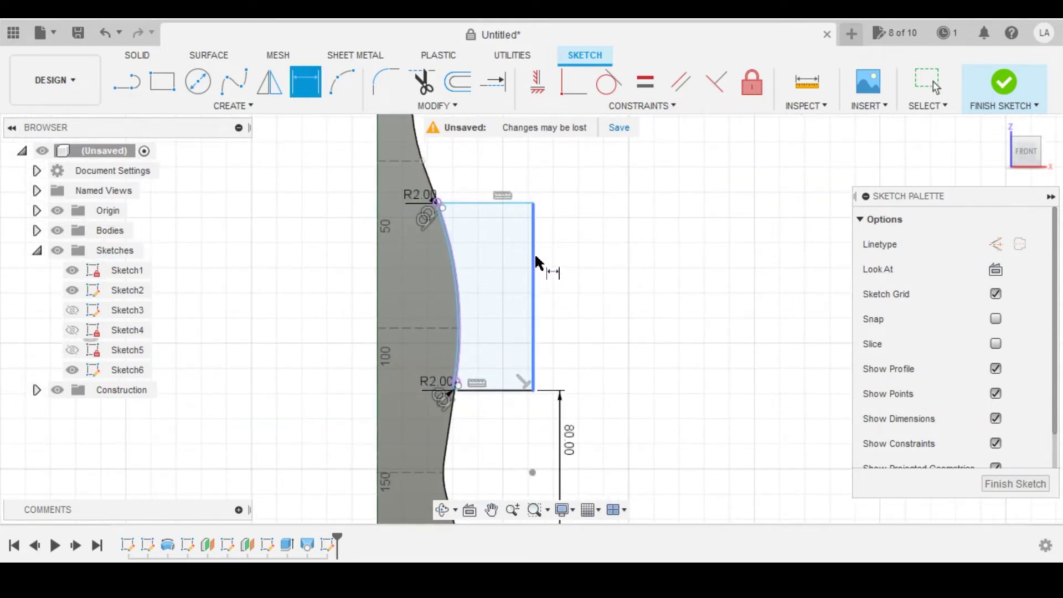
click(534, 265)
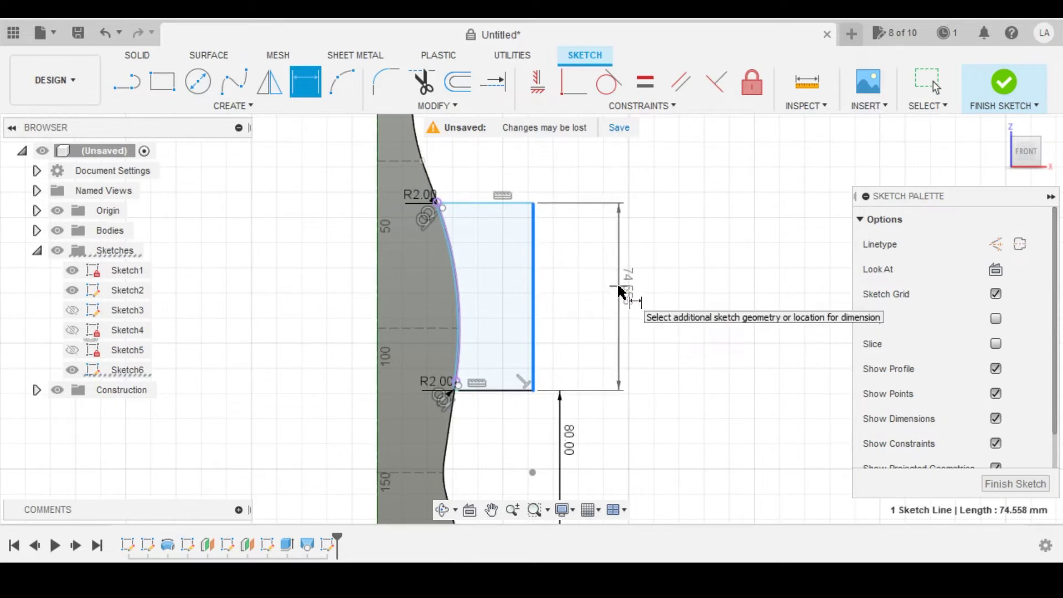
click(620, 291)
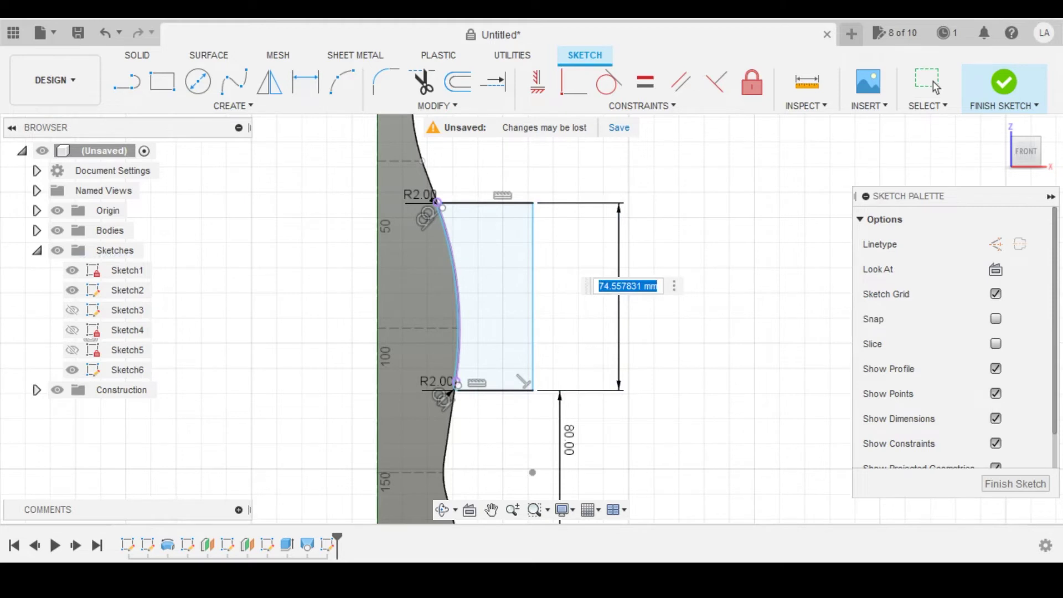
key(Return)
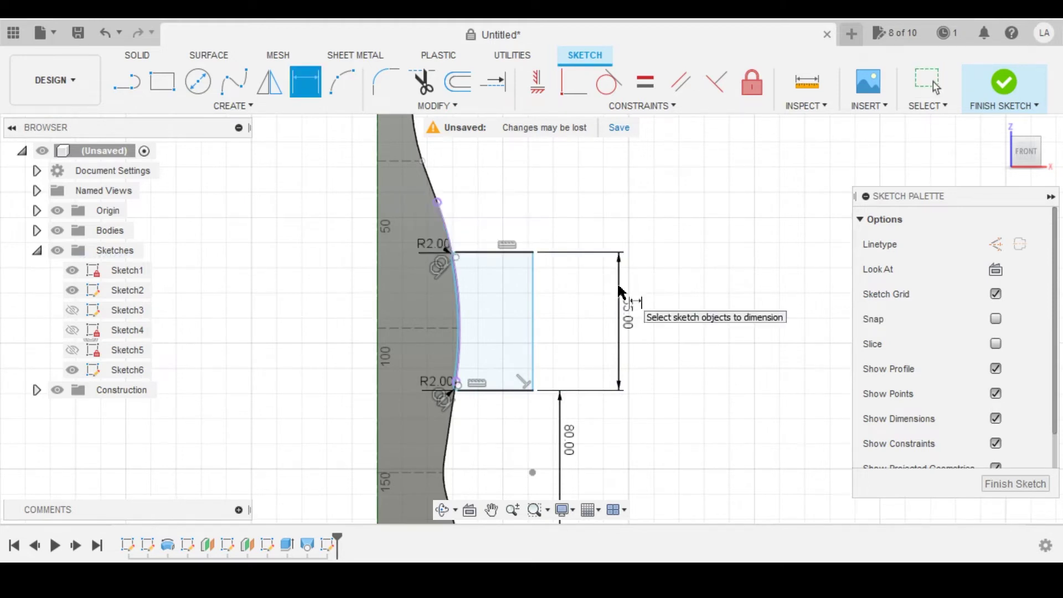
key(Escape)
- Dimension the gap between the bottle's outline and the profile's offset arc, accepting the proposed value
scroll(453, 243, down, 1)
middle_drag(453, 243, 473, 177)
key(d)
scroll(487, 221, up, 5)
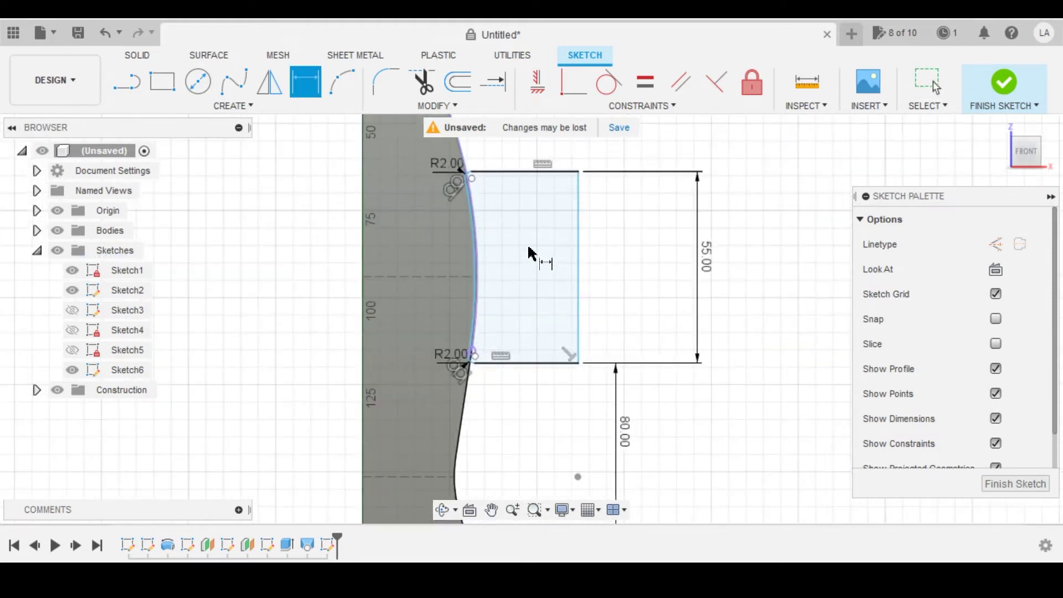
middle_drag(452, 262, 488, 466)
scroll(480, 322, up, 2)
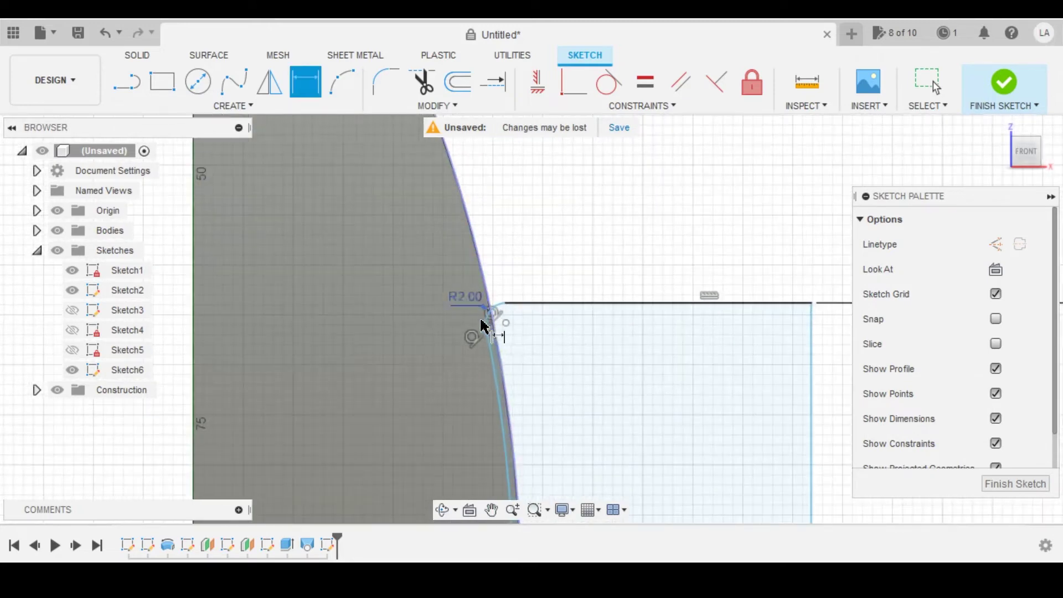
scroll(481, 315, up, 2)
mouse_move(485, 303)
middle_down()
mouse_move(493, 287)
mouse_move(458, 176)
middle_up()
scroll(459, 183, down, 2)
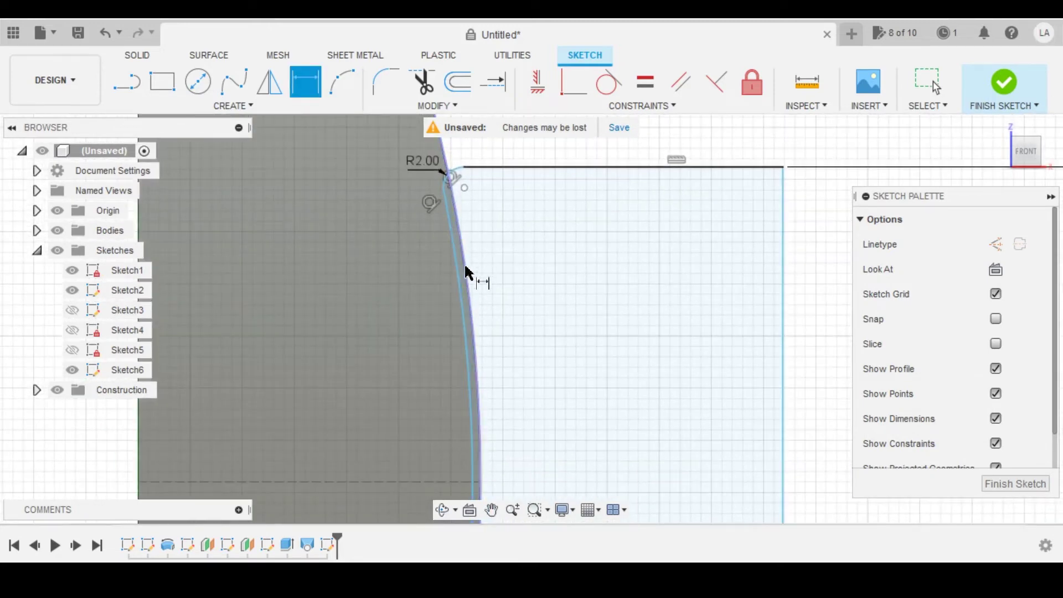
click(467, 283)
click(471, 287)
click(561, 312)
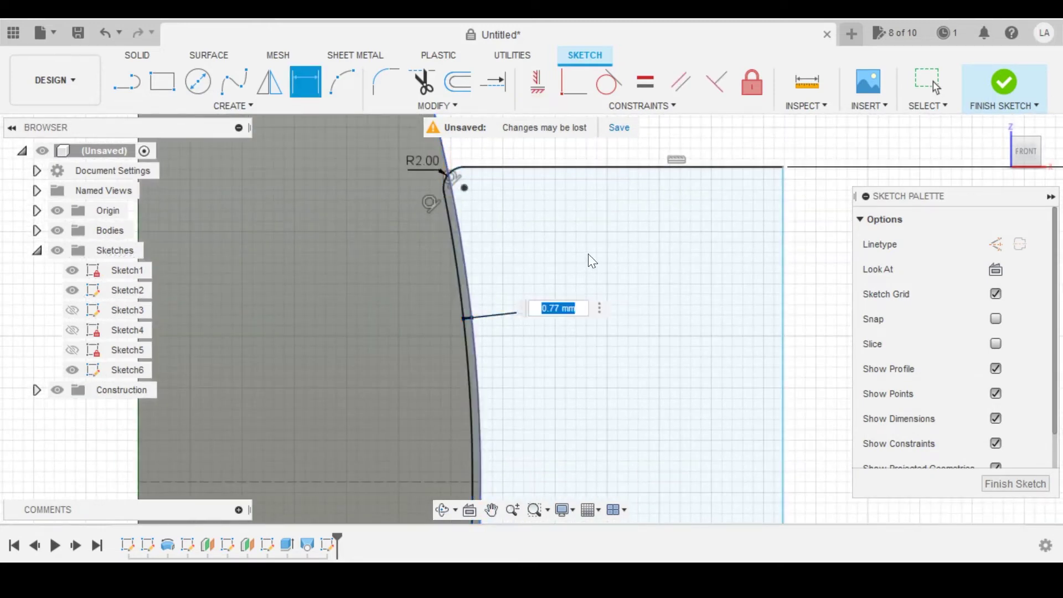
key(Return)
- Dimension the length of the profile's upper horizontal line, accepting the proposed value, to fully define the recess sketch
scroll(589, 262, down, 5)
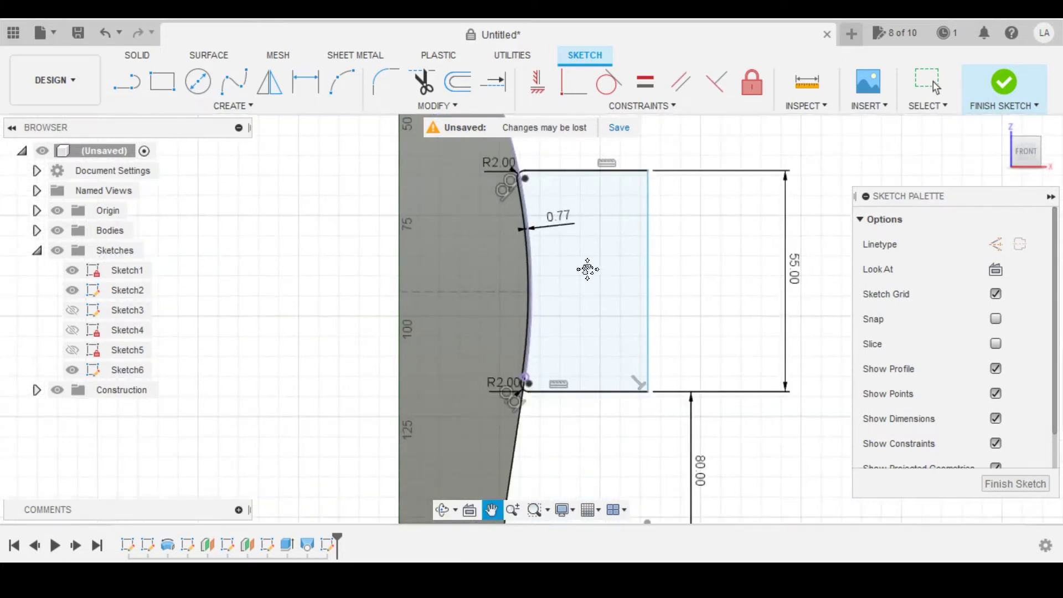
scroll(598, 304, down, 2)
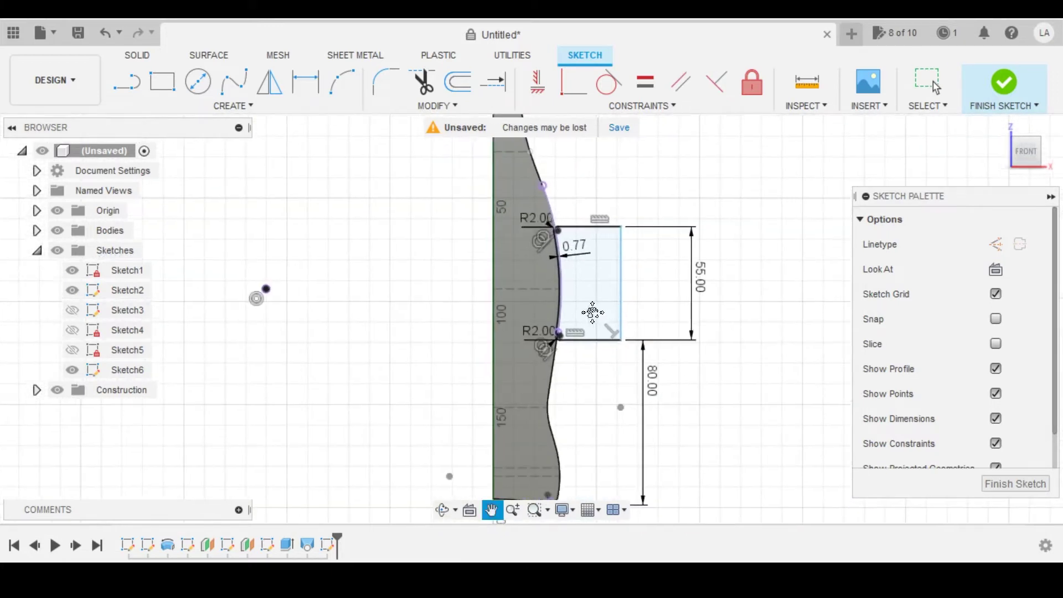
click(576, 232)
click(581, 188)
key(Return)
key(Escape)
scroll(580, 327, down, 2)
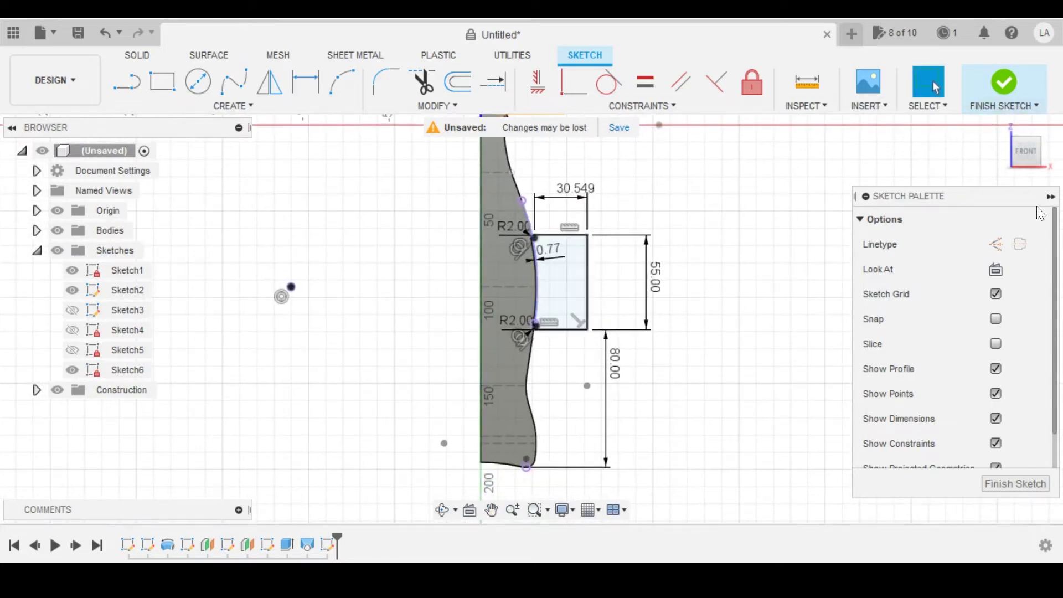
- Finish the sketch and revolve its rectangular profile 18° about the vertical centre line as a cut into the bottle wedge
click(1005, 94)
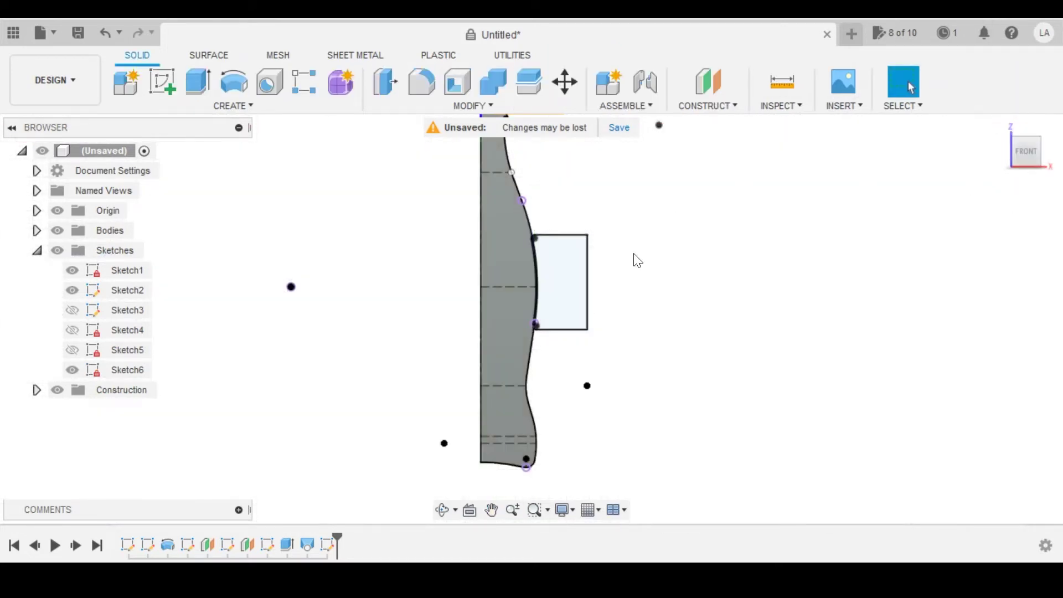
middle_drag(562, 237, 530, 235)
shift+middle_drag(587, 278, 472, 249)
scroll(537, 278, up, 2)
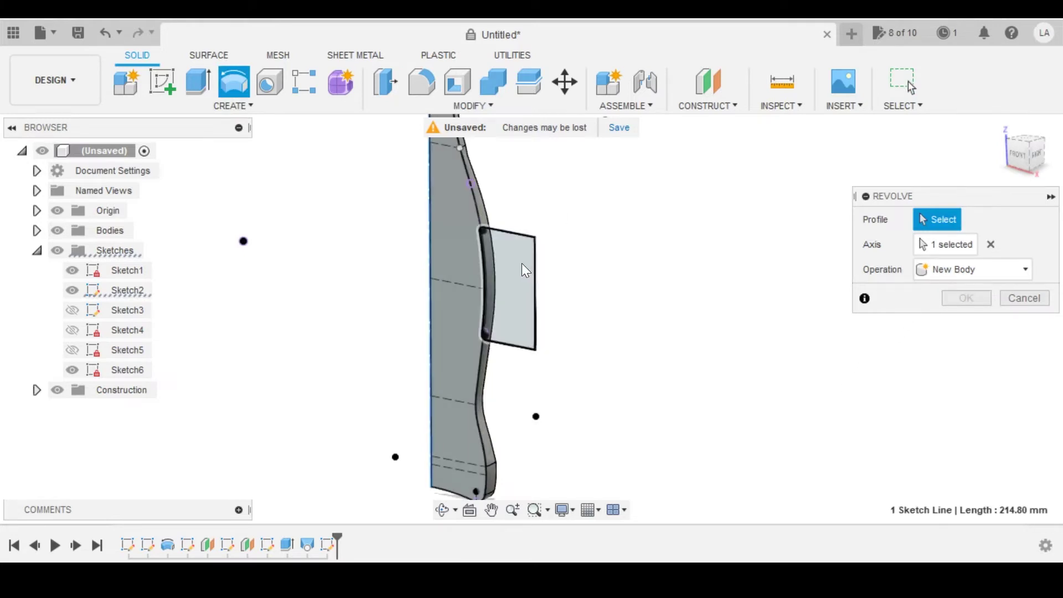
click(522, 266)
scroll(486, 209, up, 2)
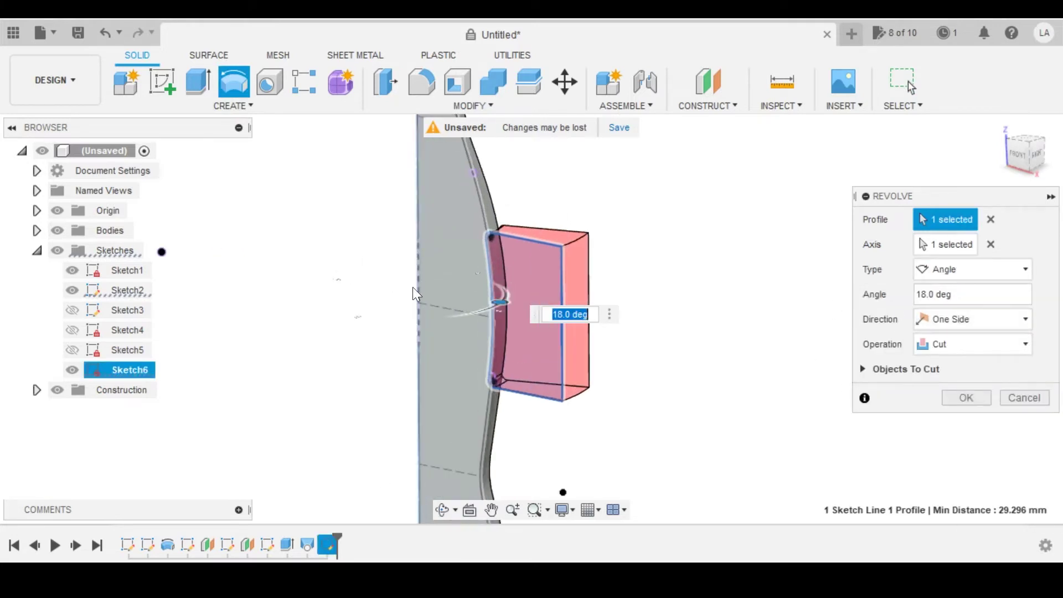
mouse_move(648, 282)
shift+middle_down()
mouse_move(598, 237)
mouse_move(619, 277)
mouse_move(493, 230)
mouse_move(431, 147)
shift+middle_up()
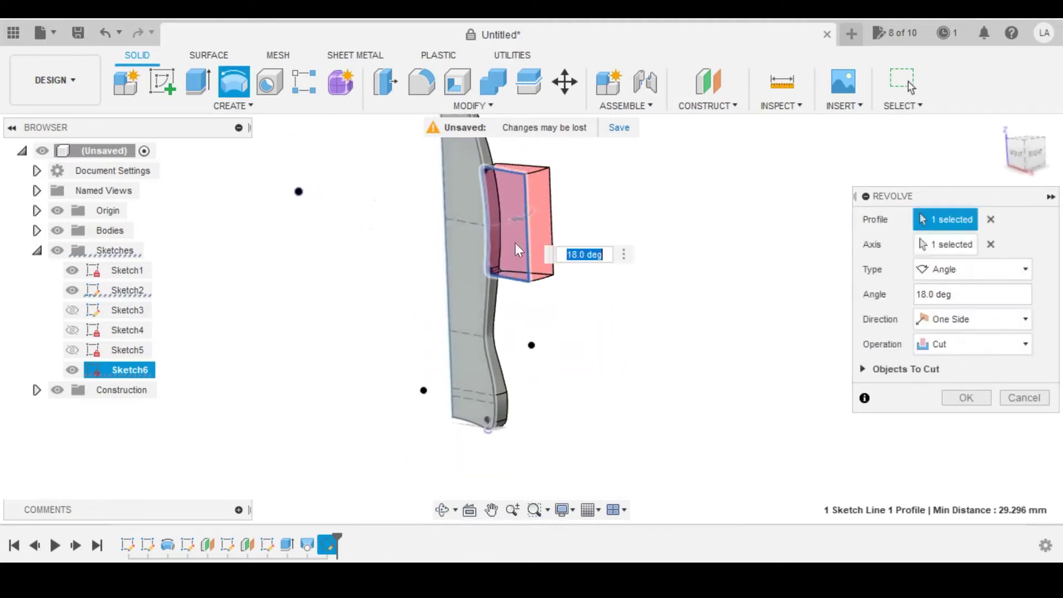
scroll(501, 243, up, 3)
middle_drag(488, 248, 554, 268)
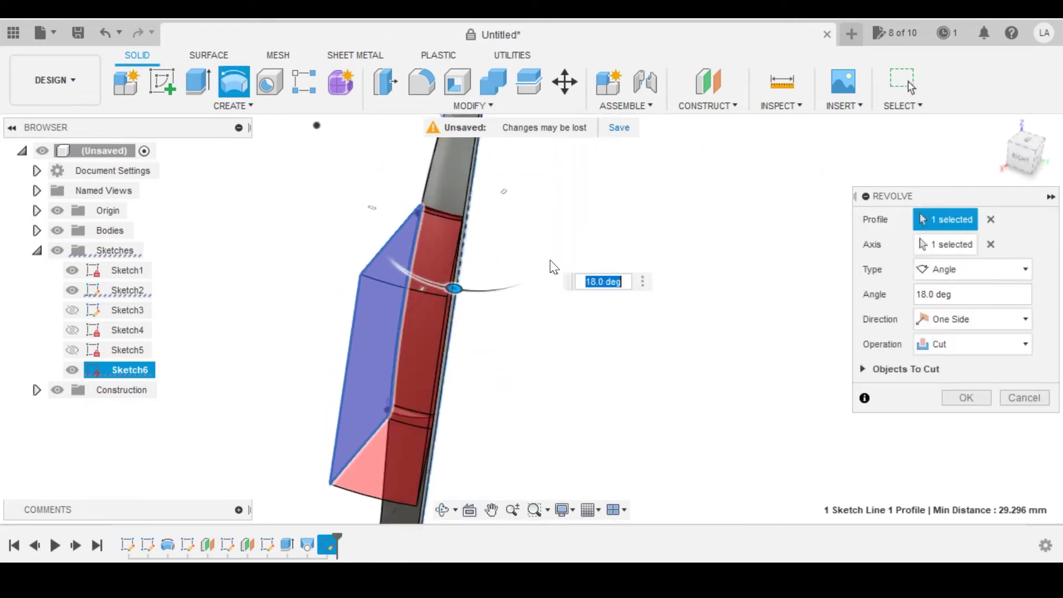
shift+middle_drag(391, 198, 474, 319)
scroll(506, 223, up, 5)
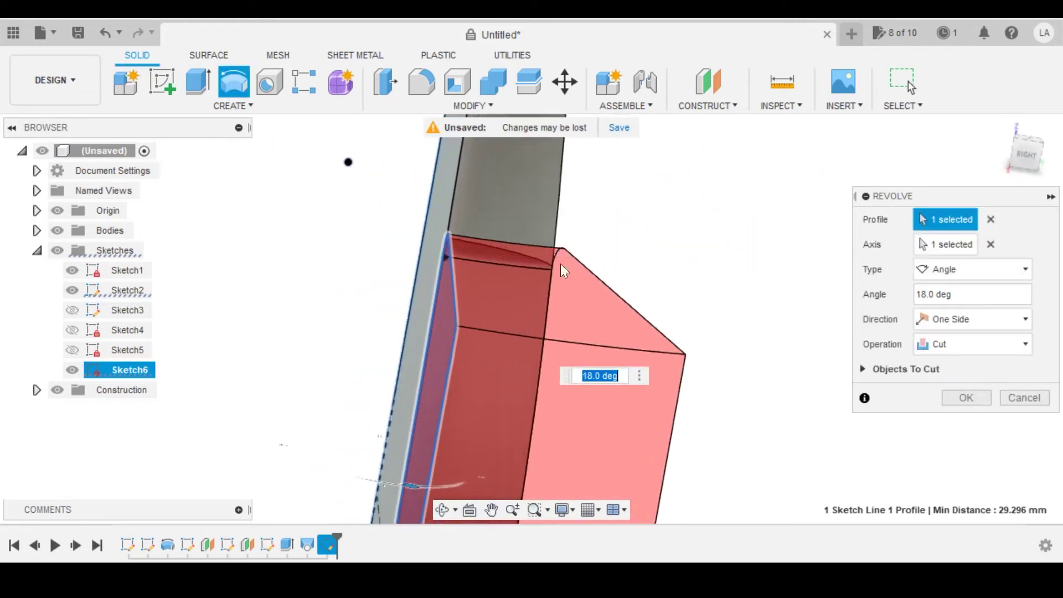
scroll(664, 354, down, 2)
click(972, 399)
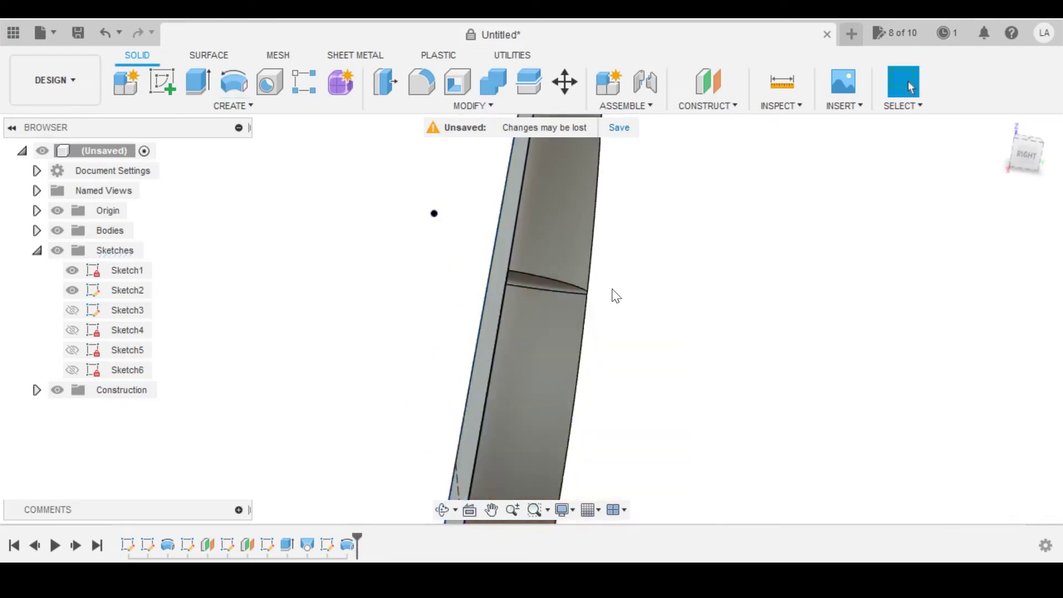
- Mirror the bottle wedge body across its flat side face, using the Join operation
mouse_move(542, 254)
shift+middle_down()
mouse_move(577, 240)
mouse_move(600, 291)
mouse_move(510, 174)
mouse_move(498, 238)
mouse_move(504, 300)
mouse_move(482, 318)
mouse_move(420, 261)
mouse_move(384, 261)
mouse_move(517, 302)
mouse_move(486, 356)
mouse_move(396, 156)
mouse_move(355, 155)
mouse_move(343, 118)
mouse_move(383, 194)
mouse_move(363, 166)
mouse_move(344, 171)
mouse_move(385, 221)
mouse_move(427, 237)
mouse_move(420, 206)
mouse_move(431, 222)
mouse_move(475, 207)
mouse_move(486, 306)
mouse_move(476, 282)
shift+middle_up()
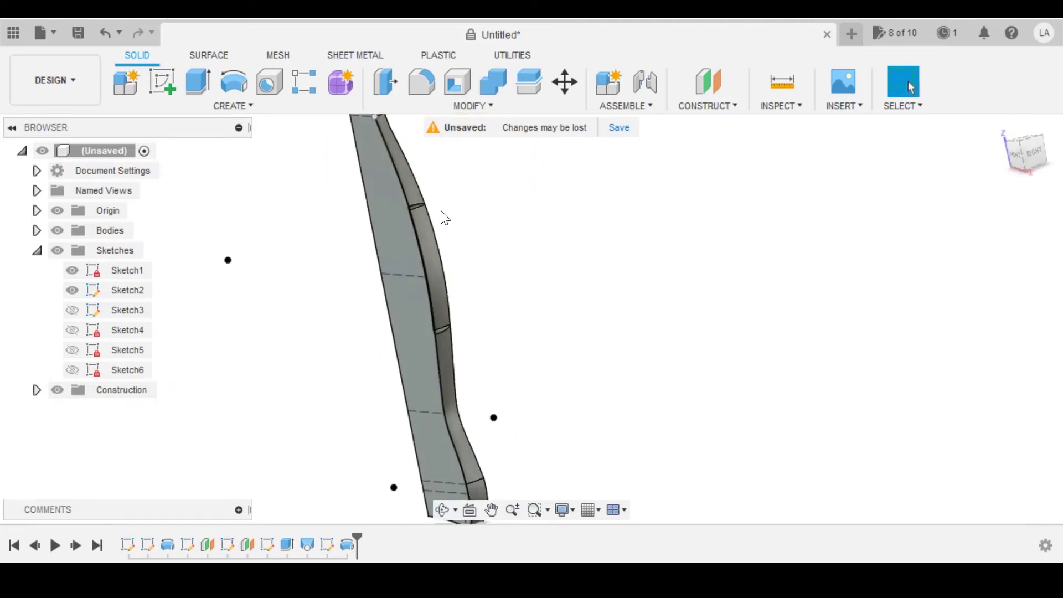
click(213, 101)
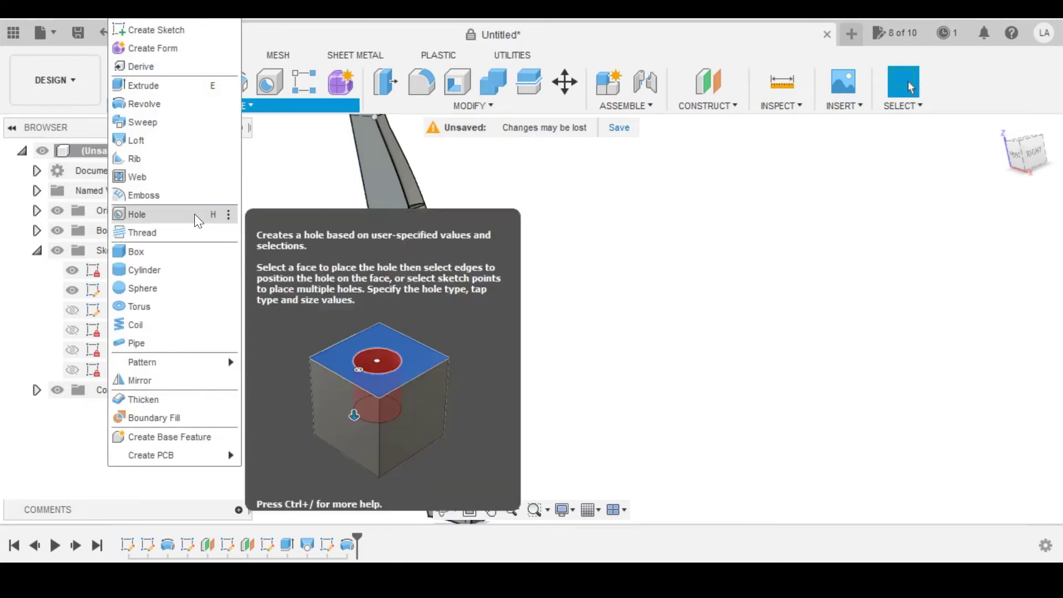
click(141, 379)
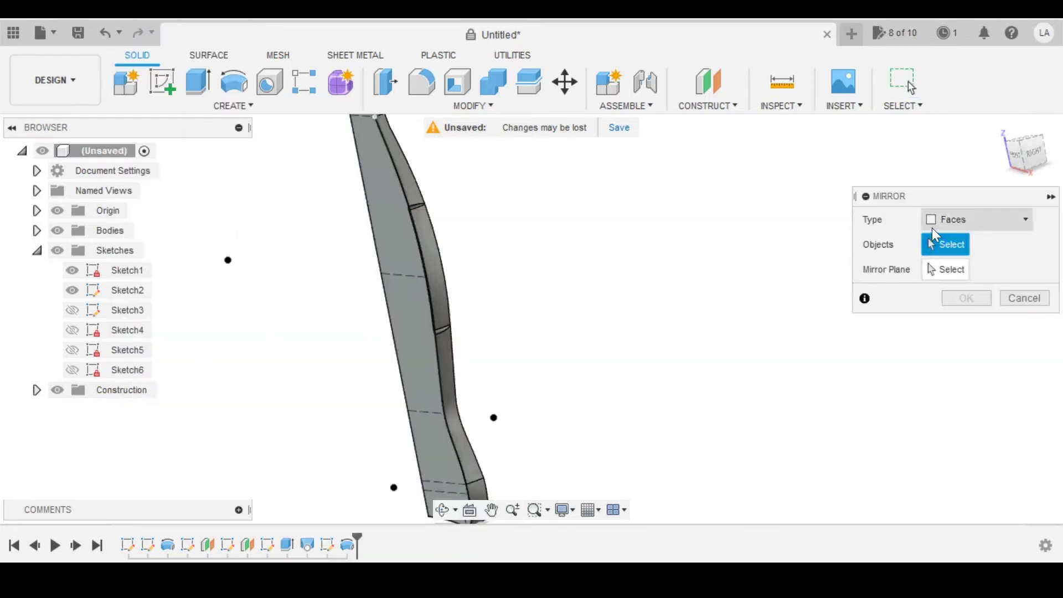
click(969, 220)
click(949, 260)
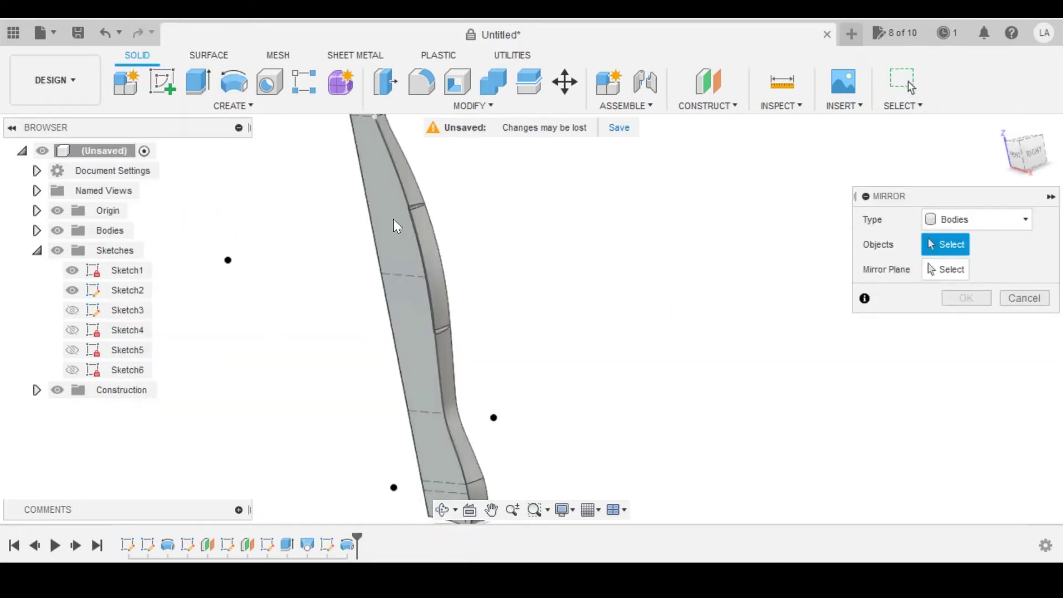
click(386, 195)
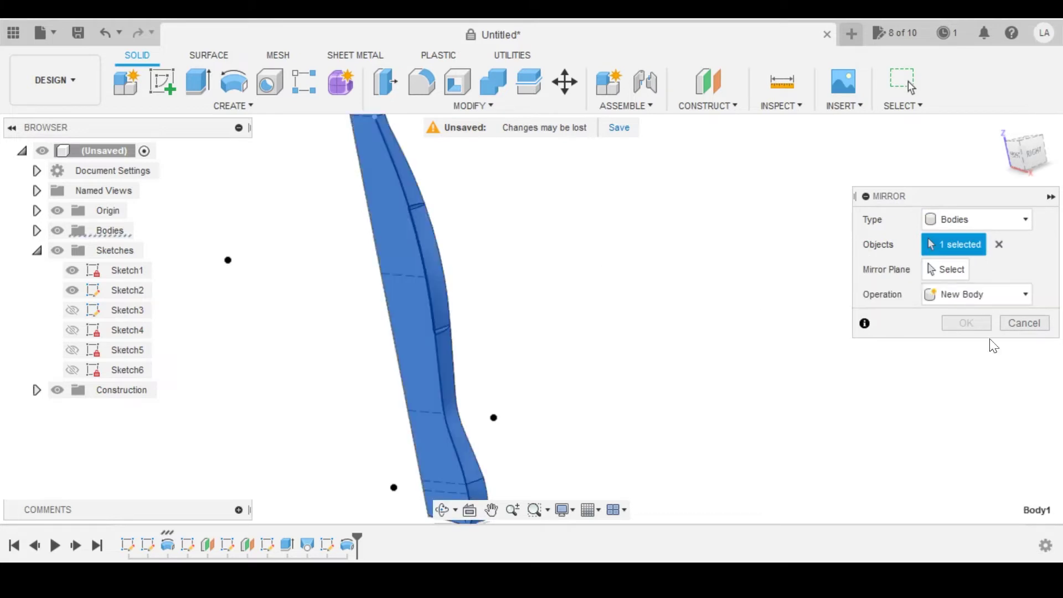
click(941, 269)
shift+middle_drag(499, 257, 459, 213)
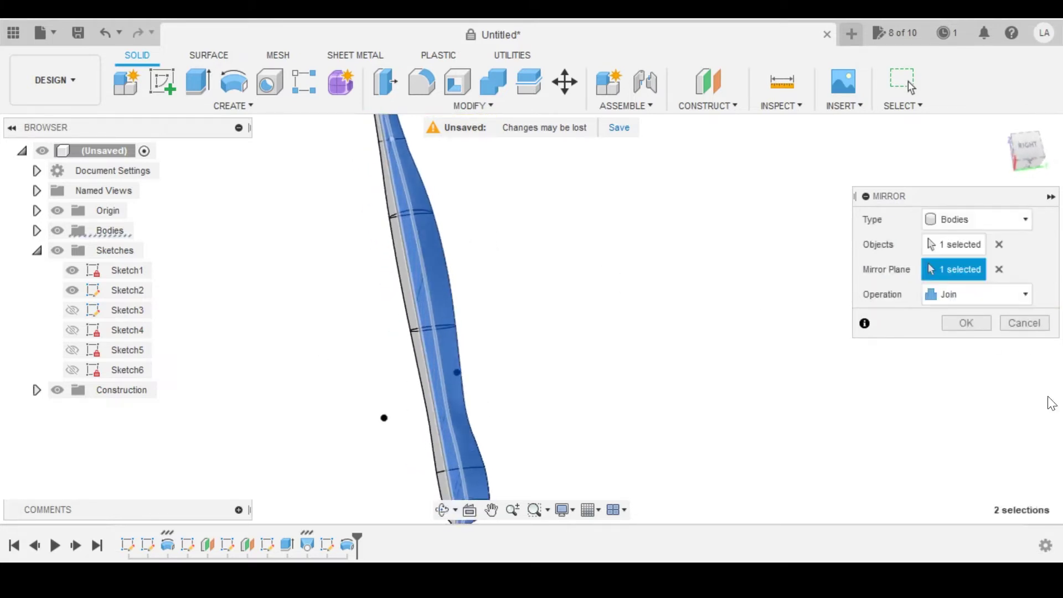
click(966, 324)
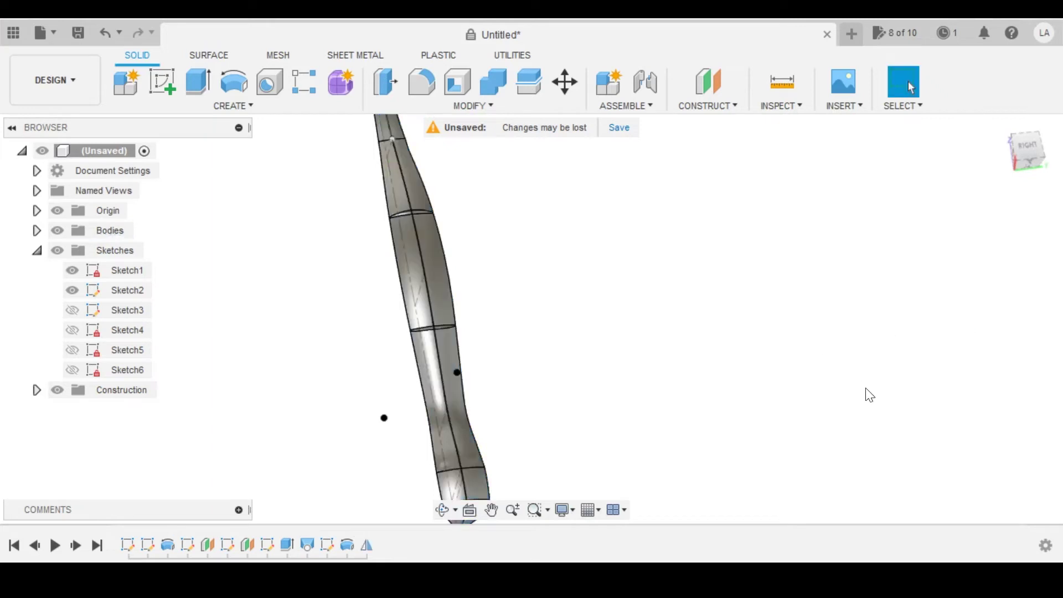
- Expand the list of bodies and examine the recessed label area of the mirrored wedge
click(37, 230)
shift+middle_drag(536, 360, 500, 302)
click(515, 224)
shift+middle_drag(526, 248, 589, 261)
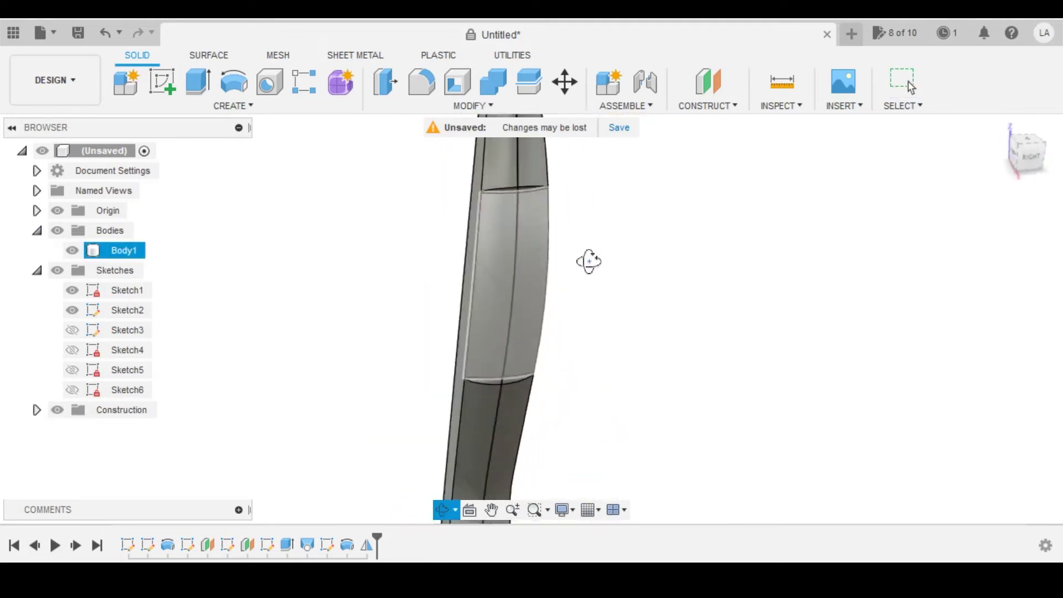
scroll(451, 232, down, 4)
mouse_move(447, 250)
middle_down()
mouse_move(461, 321)
mouse_move(439, 285)
middle_up()
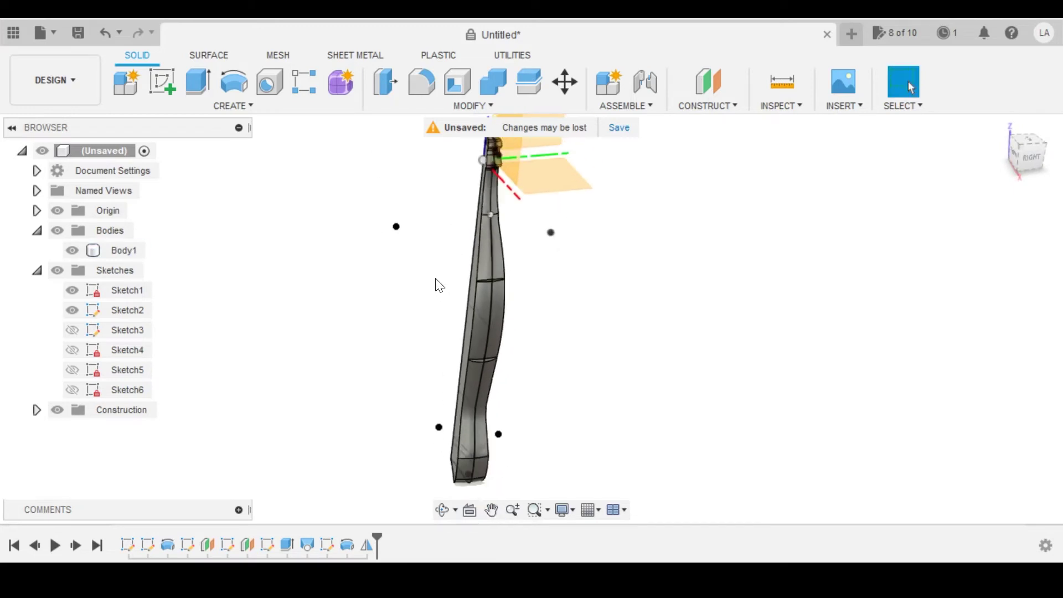
- Create a full circular pattern of the wedge body around the bottle's vertical centre edge with a quantity of 10
click(237, 106)
mouse_move(178, 365)
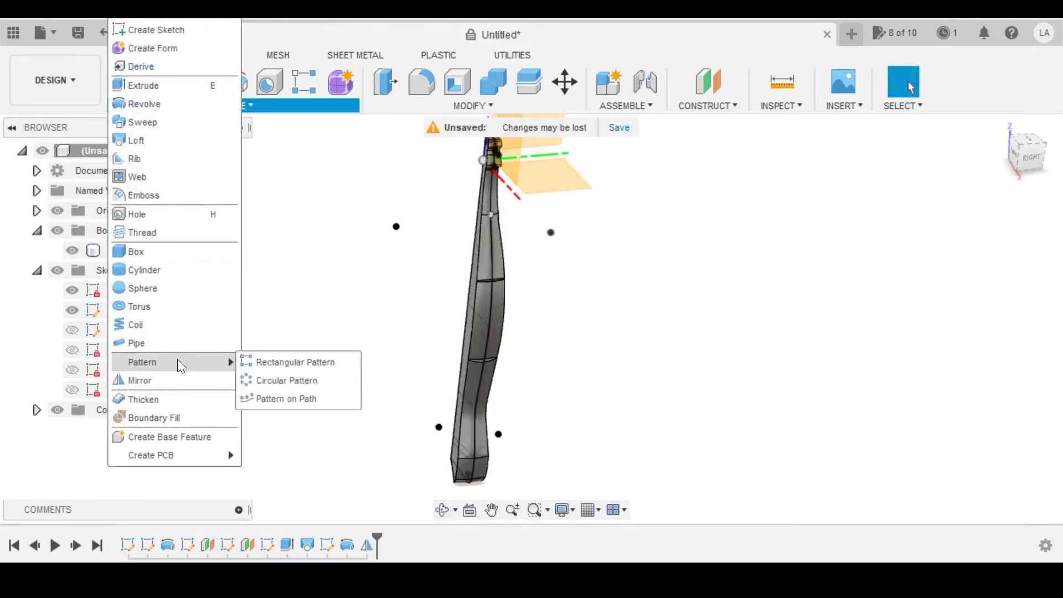
click(277, 382)
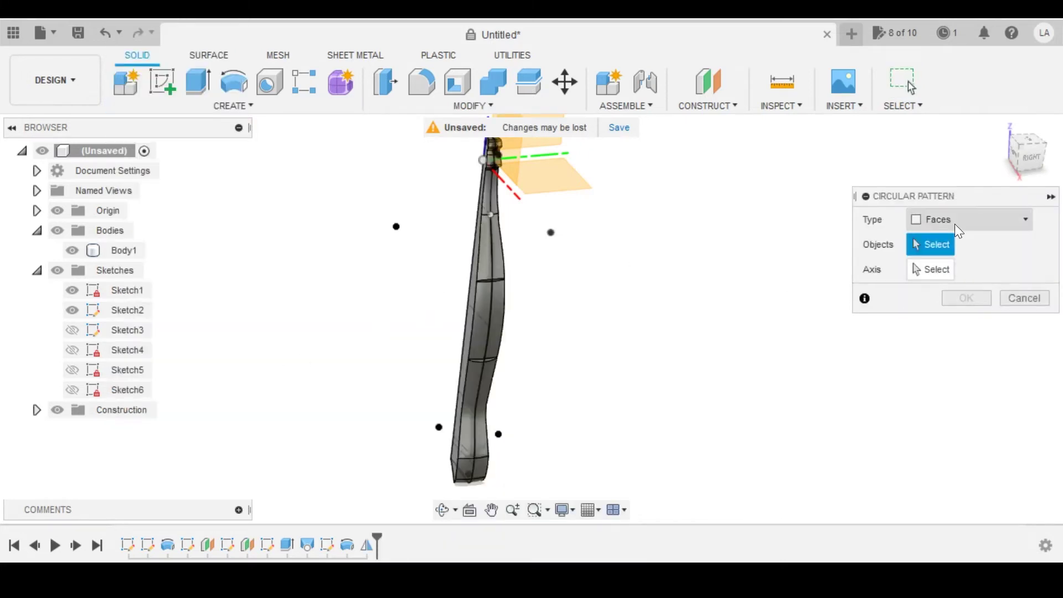
click(958, 230)
click(944, 259)
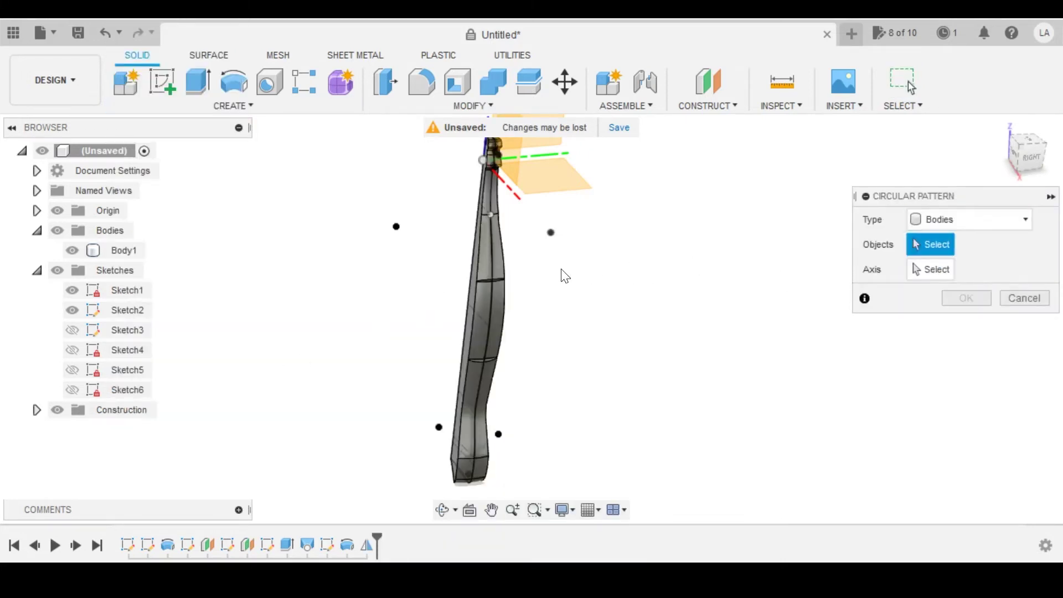
click(483, 250)
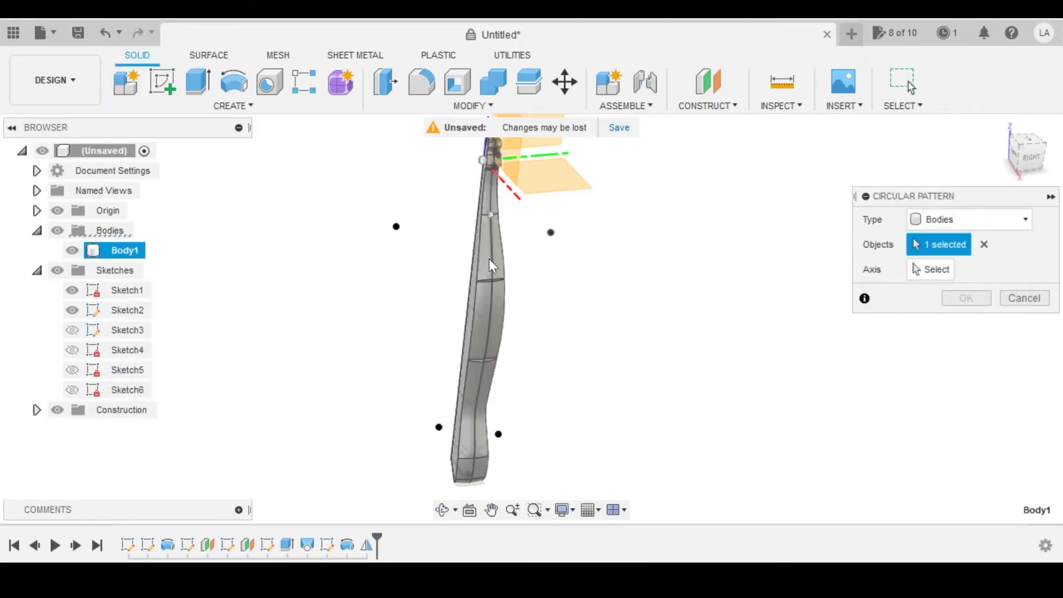
click(935, 272)
mouse_move(452, 275)
shift+middle_down()
mouse_move(496, 246)
mouse_move(462, 264)
shift+middle_up()
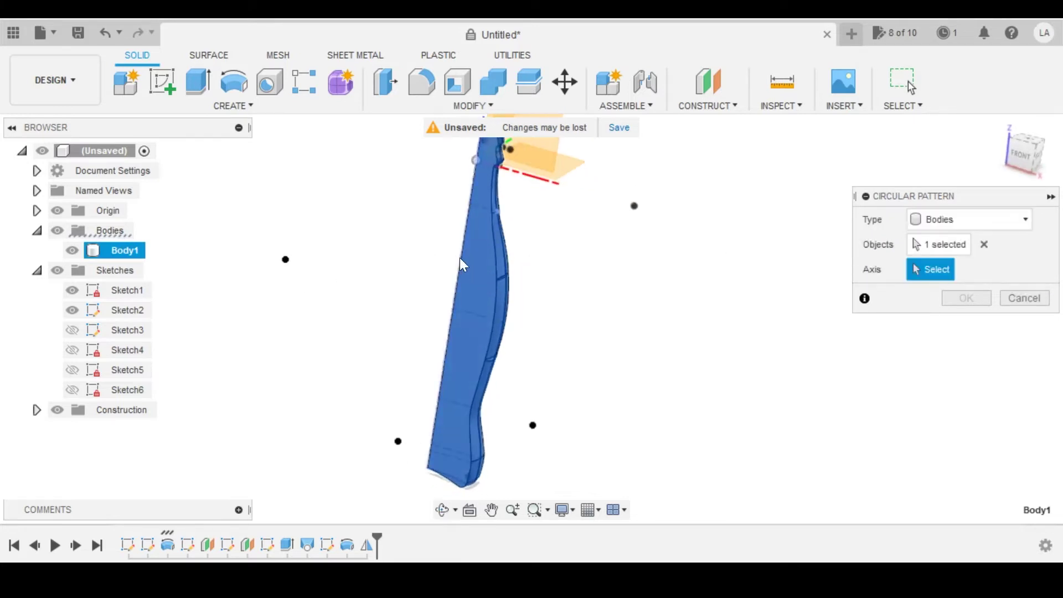
click(469, 270)
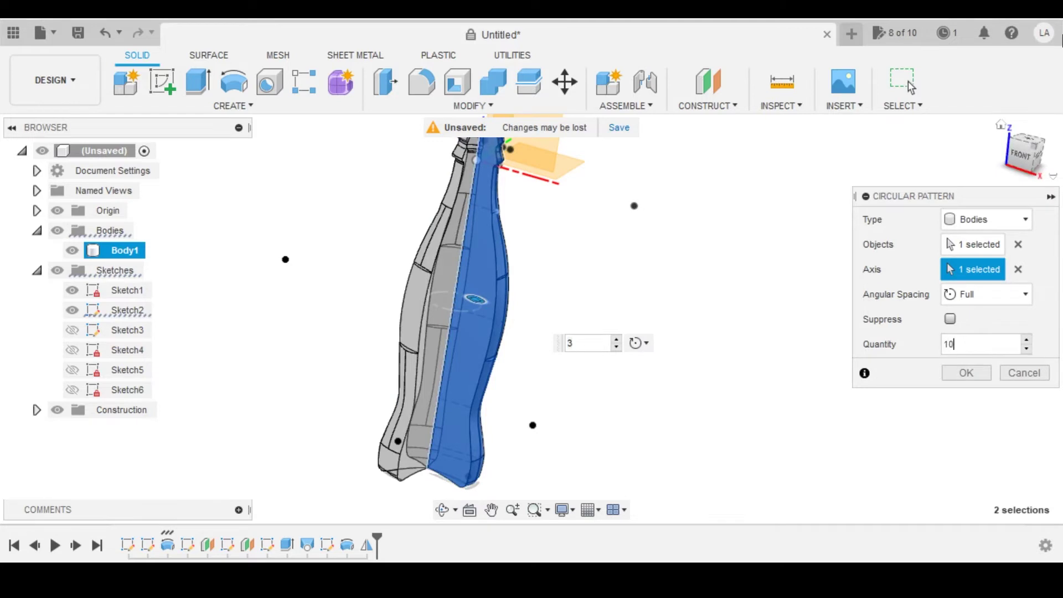
click(979, 375)
- Switch the visual style to shaded without visible edges and inspect the patterned bottle from several sides
shift+middle_drag(693, 316, 597, 238)
click(568, 511)
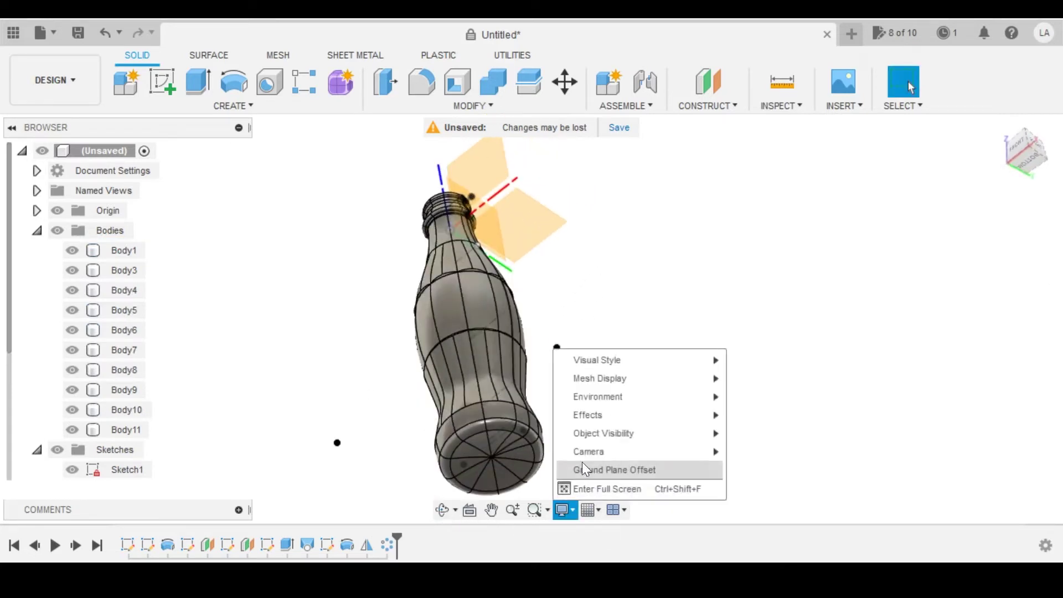
mouse_move(696, 366)
click(763, 364)
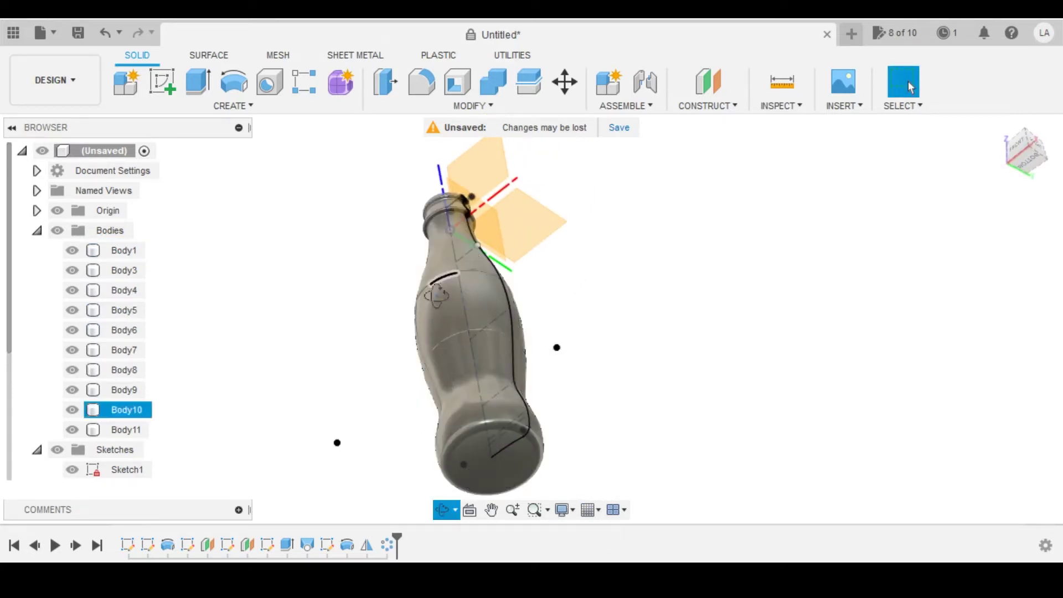
mouse_move(498, 299)
shift+middle_down()
mouse_move(462, 315)
mouse_move(472, 310)
mouse_move(569, 375)
mouse_move(446, 366)
mouse_move(466, 364)
mouse_move(564, 228)
mouse_move(563, 277)
mouse_move(527, 334)
mouse_move(666, 392)
mouse_move(540, 296)
mouse_move(648, 276)
mouse_move(745, 314)
mouse_move(752, 330)
mouse_move(576, 318)
mouse_move(573, 303)
mouse_move(607, 289)
shift+middle_up()
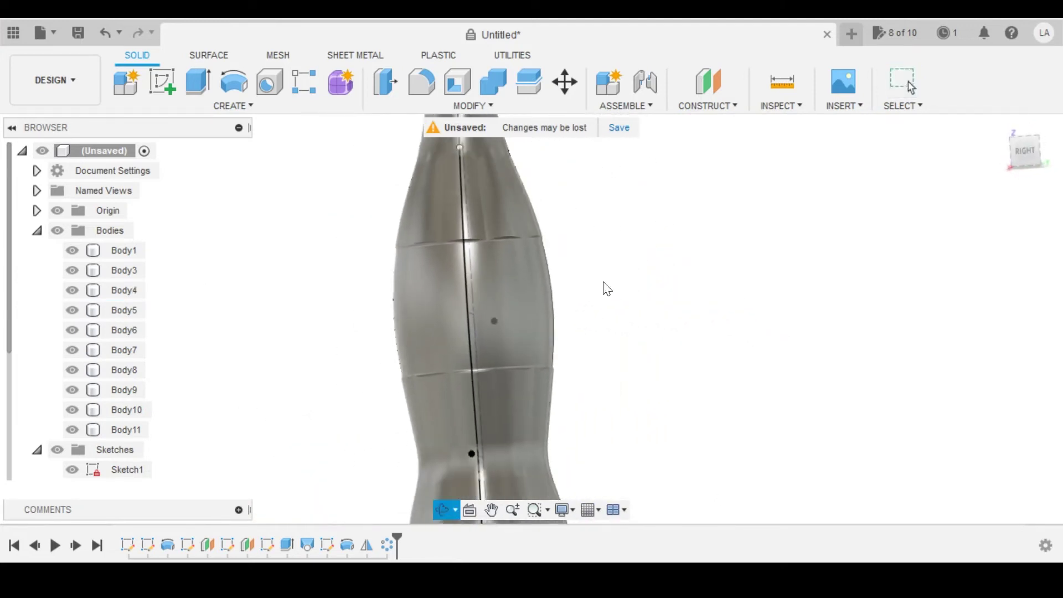
shift+middle_drag(767, 258, 683, 274)
scroll(683, 274, down, 1)
scroll(793, 270, down, 2)
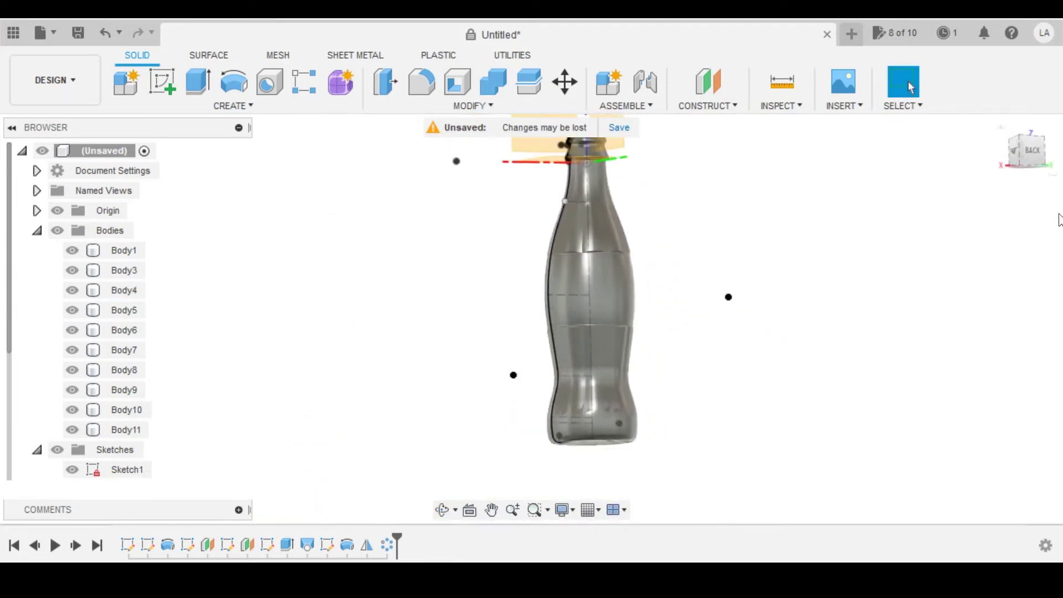
- Combine all bottle segments with Join, using Body1 as the target and Body3 through Body11 as tools
click(1033, 165)
middle_drag(491, 299, 401, 283)
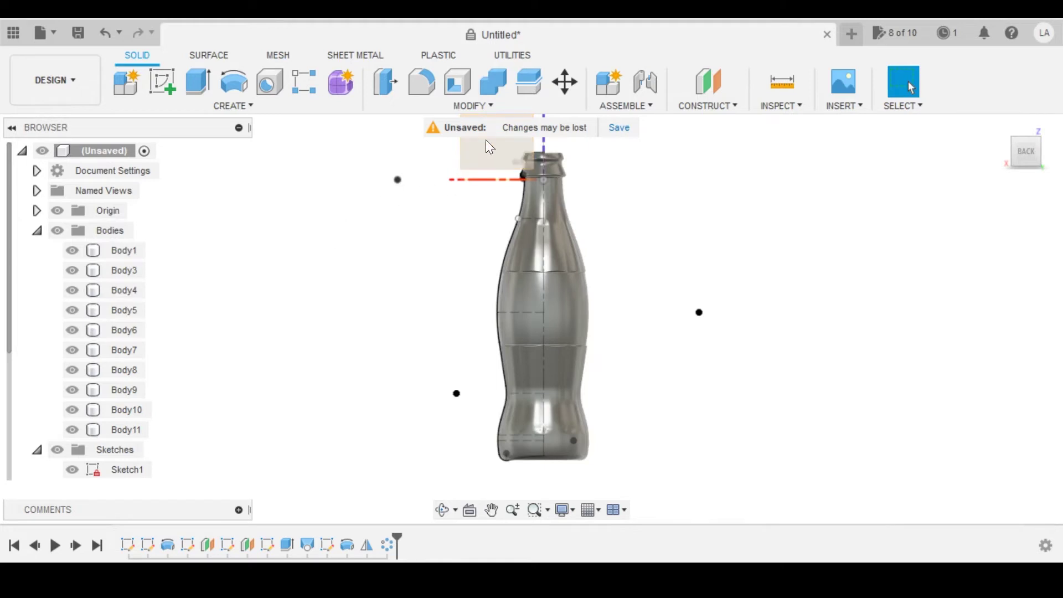
click(494, 82)
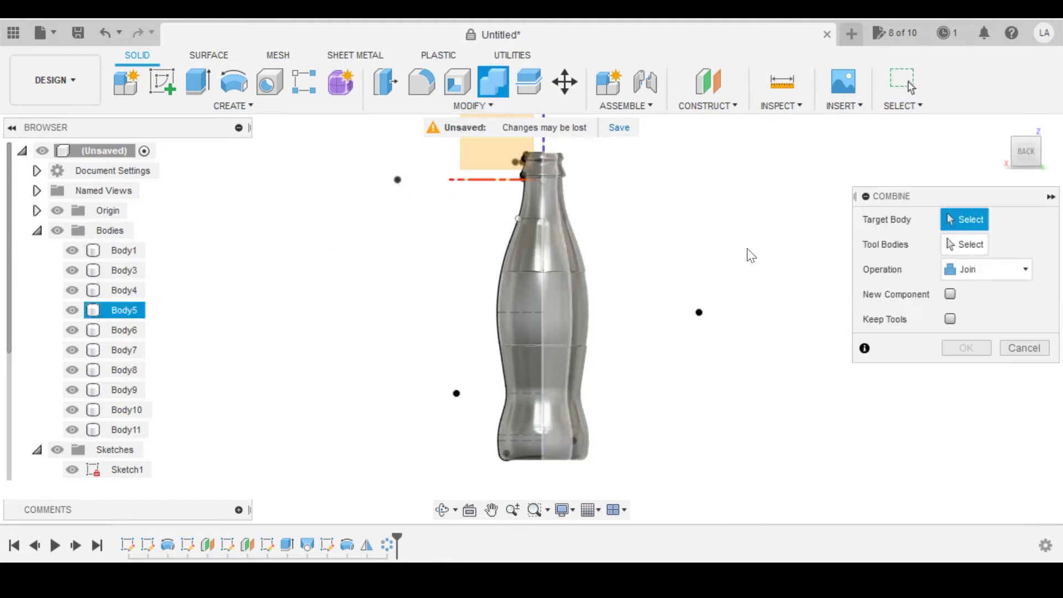
click(123, 250)
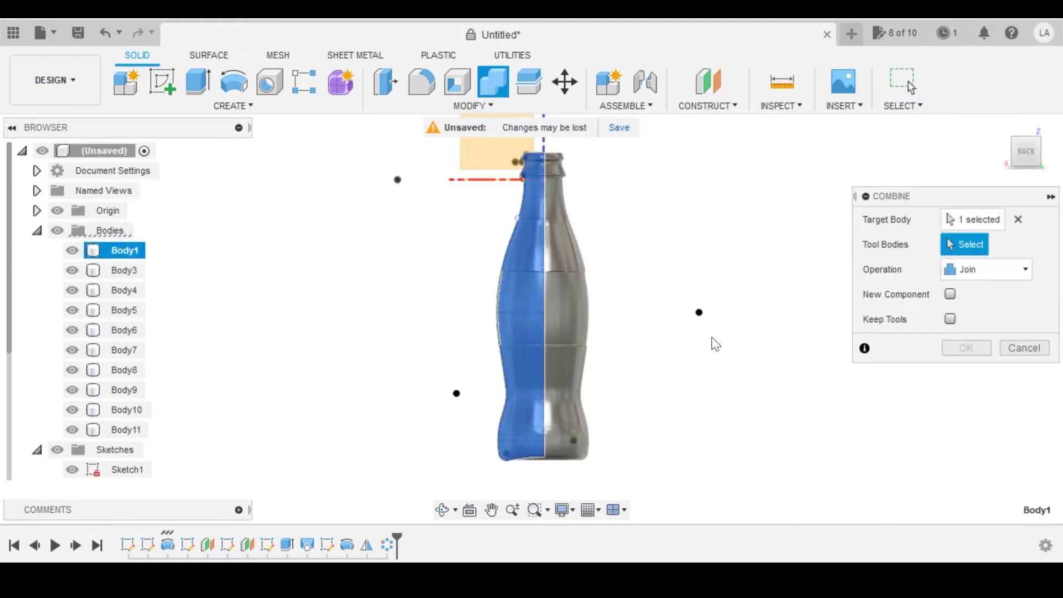
click(123, 271)
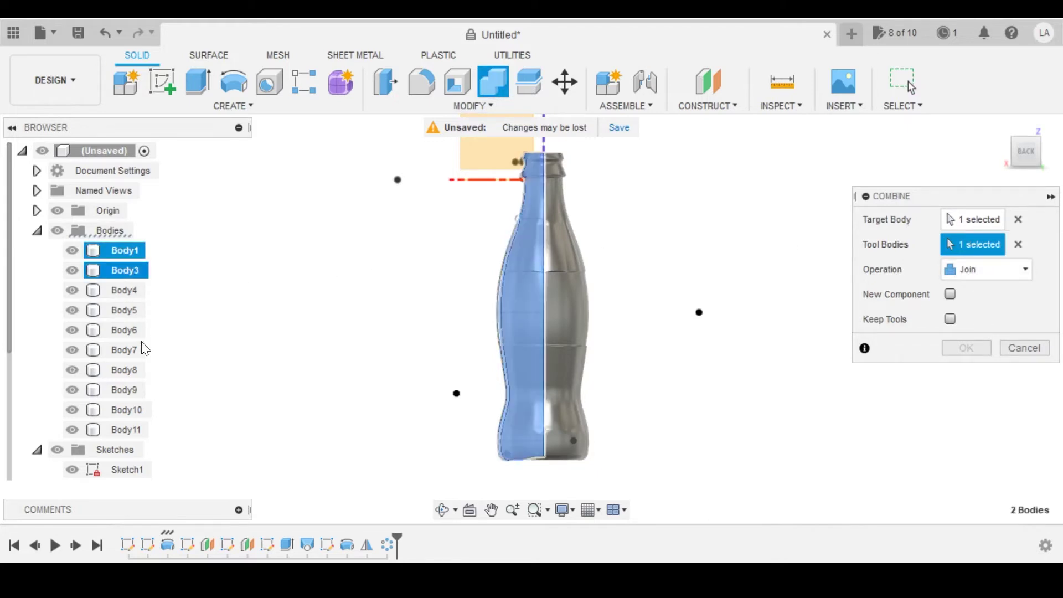
shift+click(126, 430)
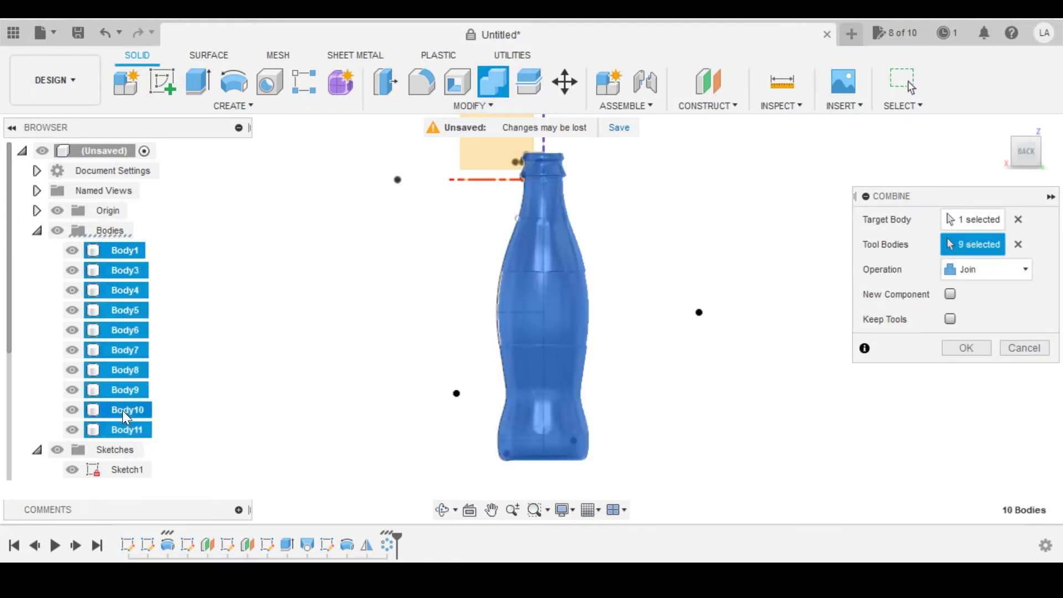
click(964, 346)
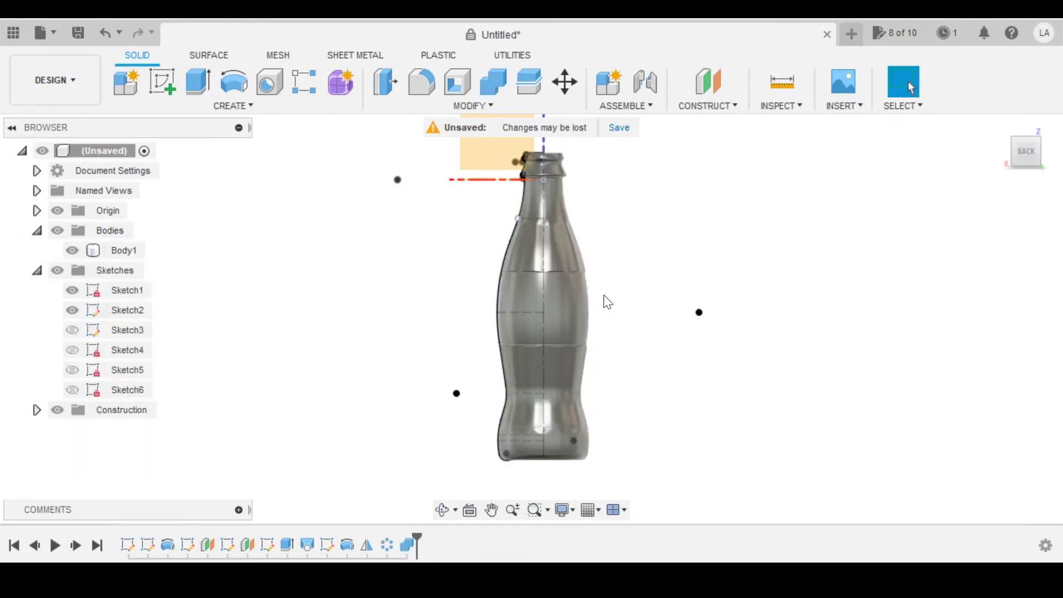
- Set the visual style to Shaded with Visible Edges Only and examine the joined bottle's base
click(137, 251)
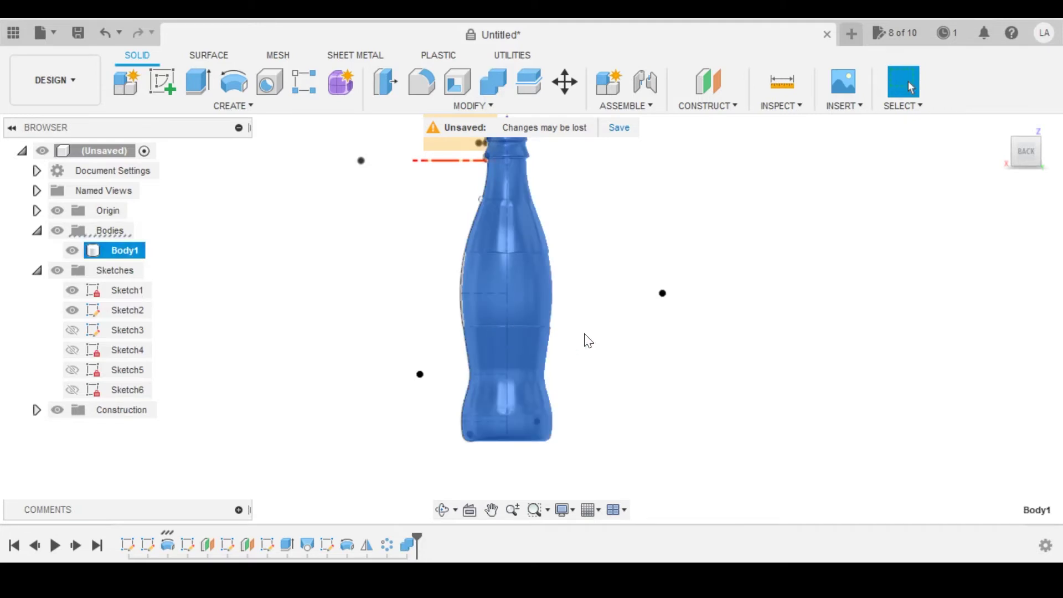
mouse_move(563, 277)
shift+middle_down()
mouse_move(557, 264)
mouse_move(565, 278)
shift+middle_up()
click(1026, 154)
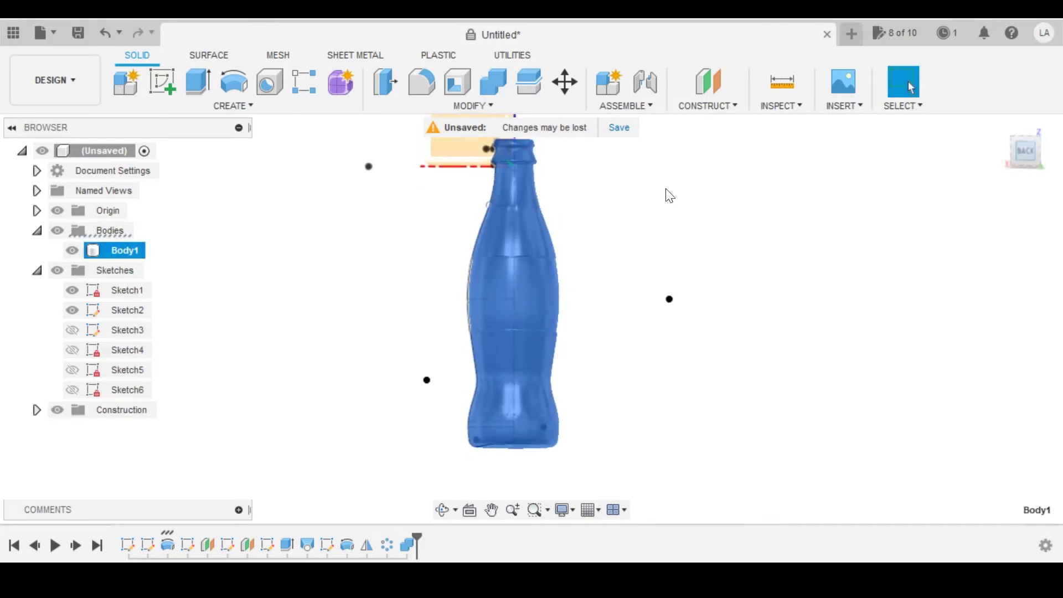
click(590, 245)
click(564, 510)
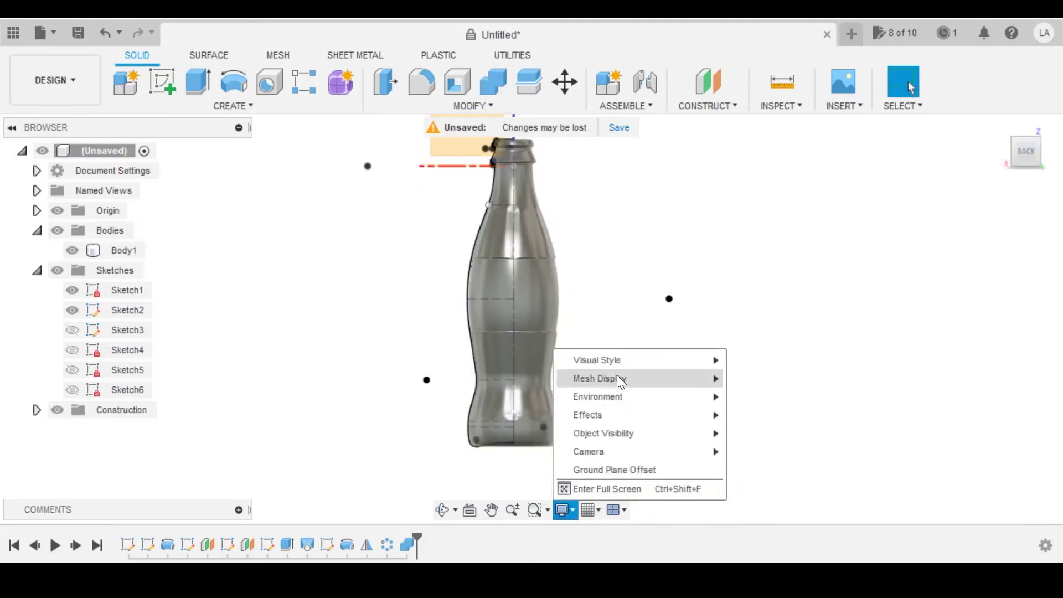
mouse_move(706, 357)
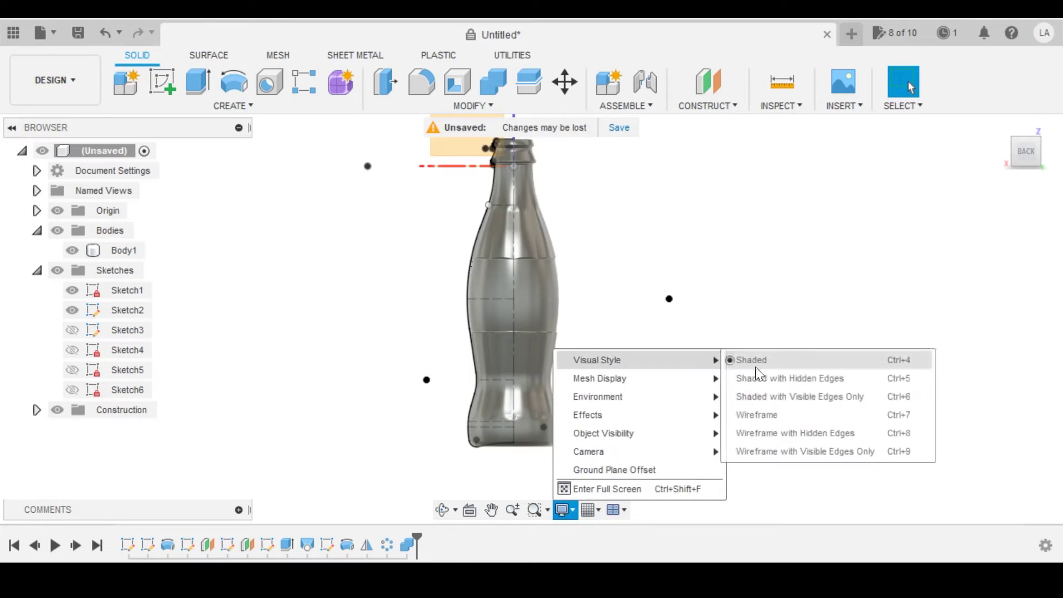
click(789, 402)
mouse_move(762, 387)
middle_down()
mouse_move(659, 356)
mouse_move(600, 230)
mouse_move(612, 201)
mouse_move(587, 266)
mouse_move(551, 288)
mouse_move(561, 354)
middle_up()
shift+middle_drag(533, 306, 533, 283)
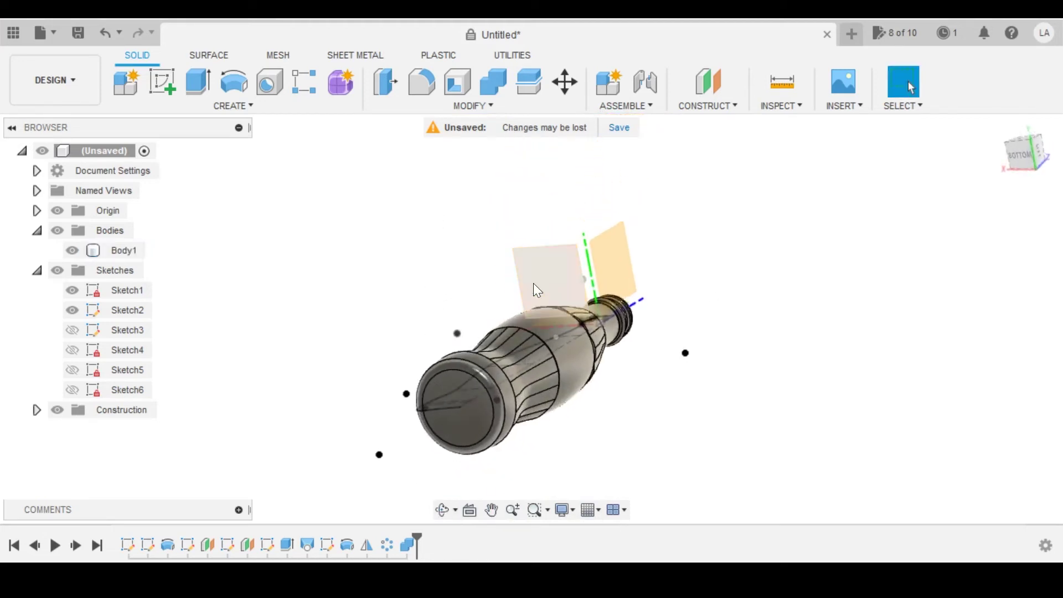
scroll(462, 358, up, 5)
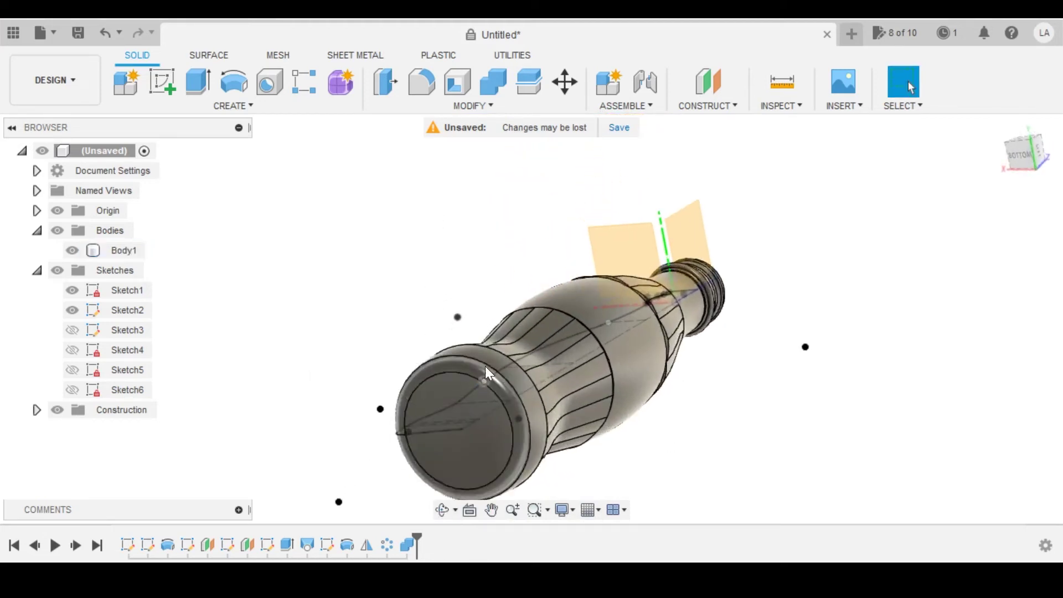
scroll(492, 367, down, 2)
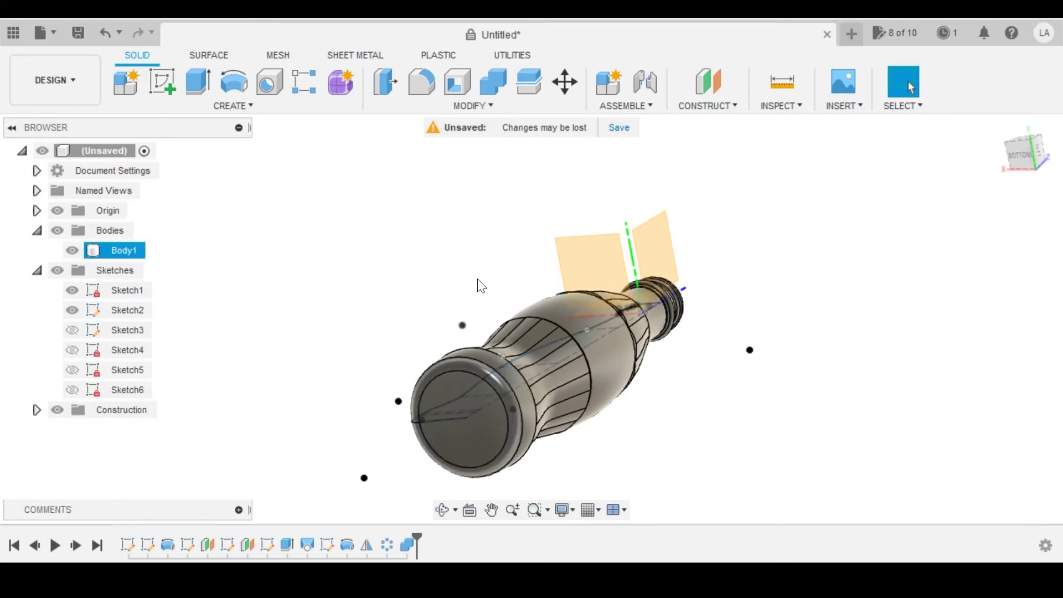
- Create a plane offset -234.69 mm from the XY plane, just below the bottle's base
shift+middle_drag(477, 285, 485, 202)
click(703, 84)
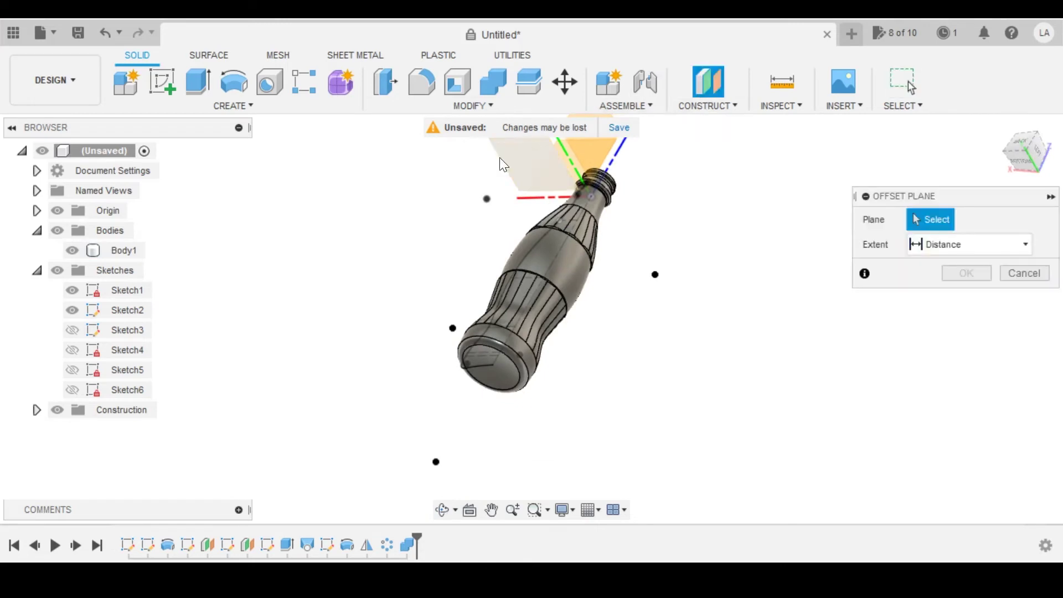
click(565, 179)
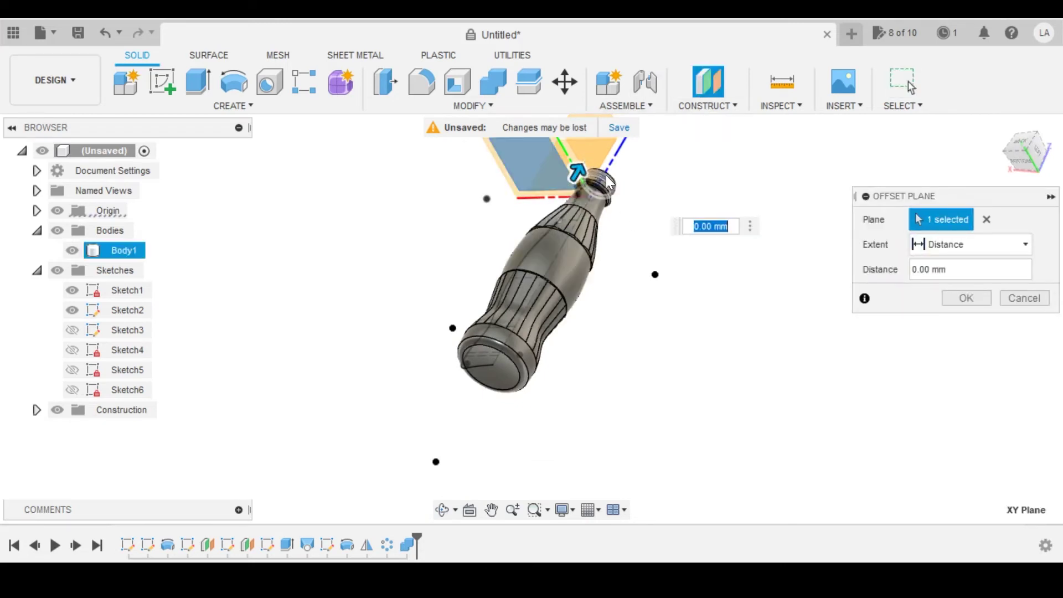
drag(574, 165, 439, 399)
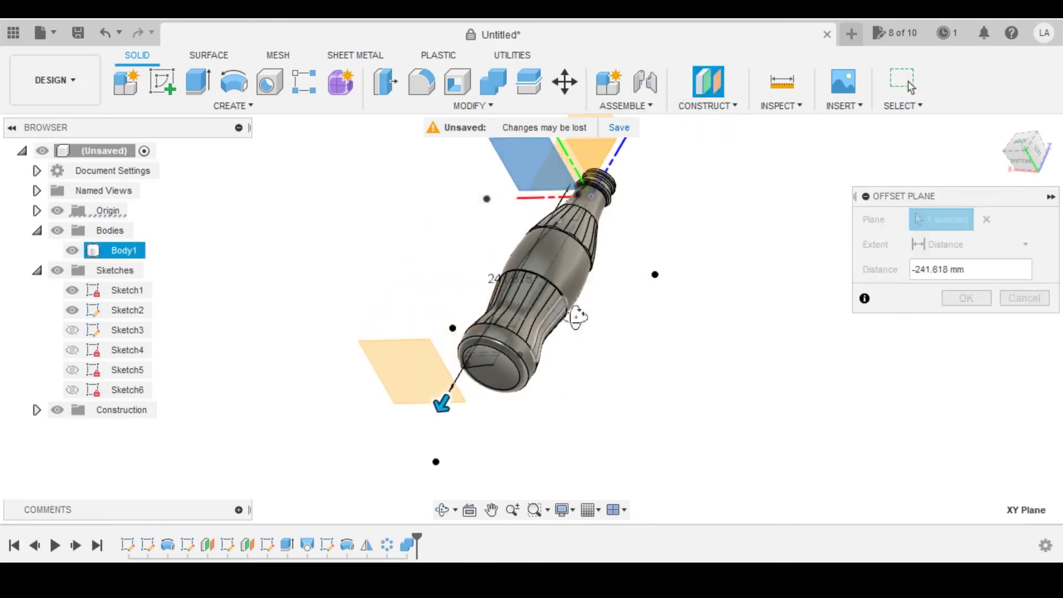
mouse_move(577, 314)
shift+middle_down()
mouse_move(570, 297)
mouse_move(581, 294)
shift+middle_up()
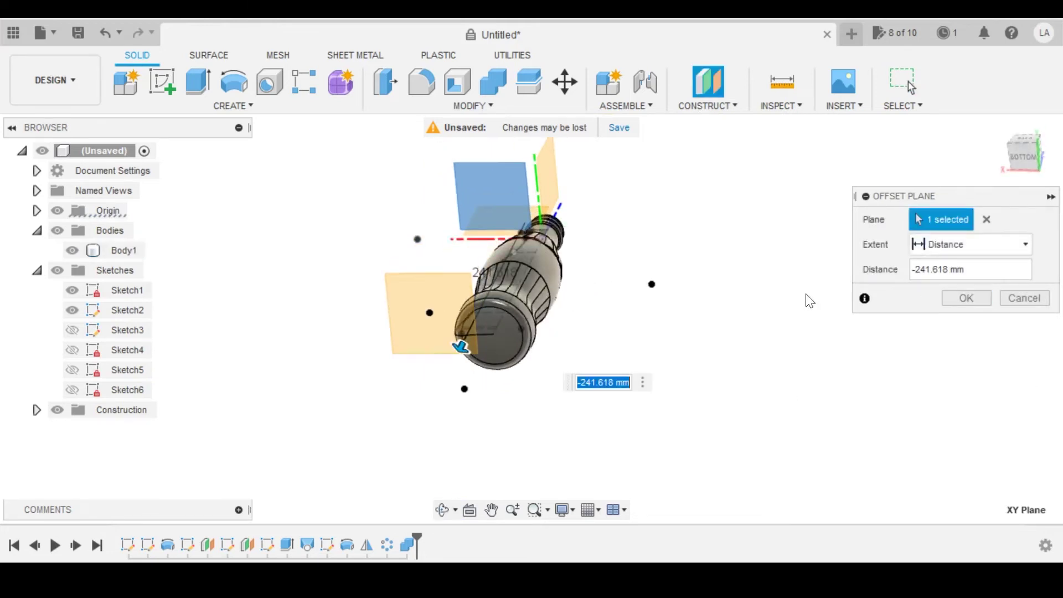
shift+middle_drag(797, 301, 591, 323)
scroll(411, 320, up, 3)
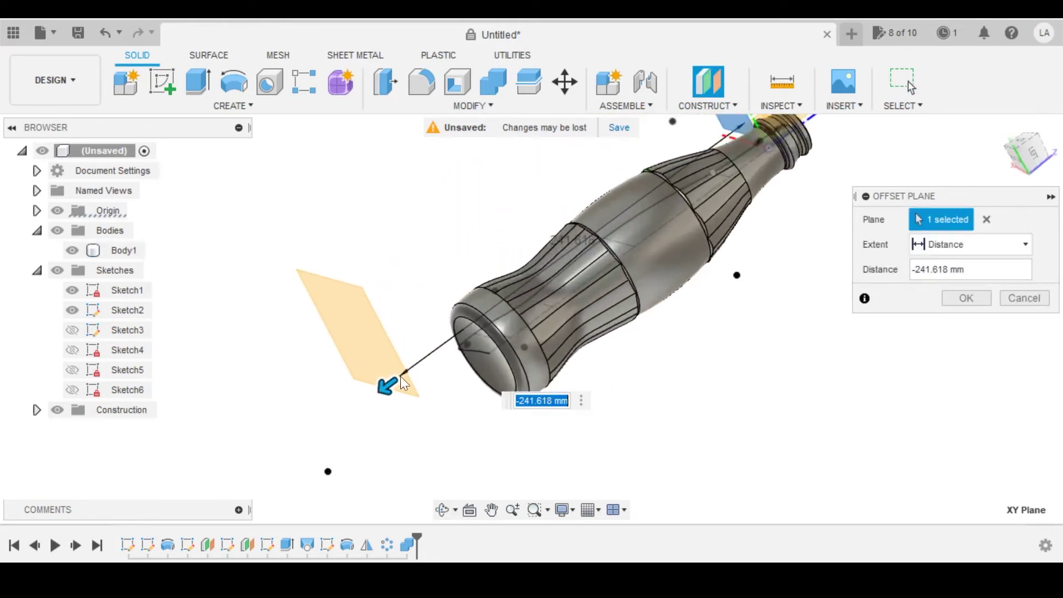
mouse_move(405, 381)
mouse_down()
mouse_move(422, 363)
mouse_move(399, 378)
mouse_up()
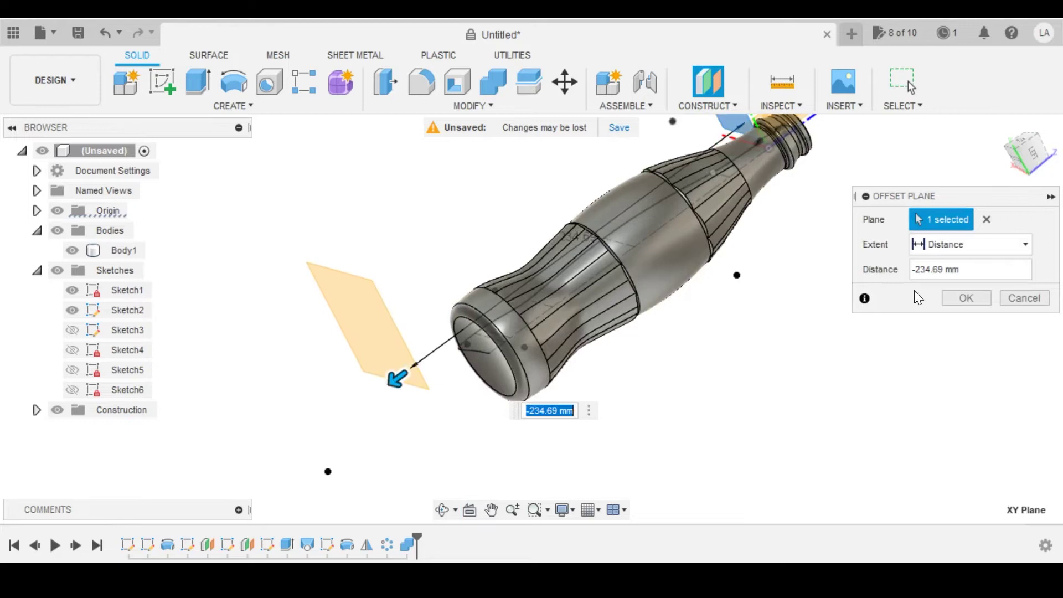
click(973, 299)
- Start a sketch on the offset plane below the bottle and project the base's inner circular edge into it
shift+middle_drag(540, 242, 659, 238)
scroll(657, 242, down, 2)
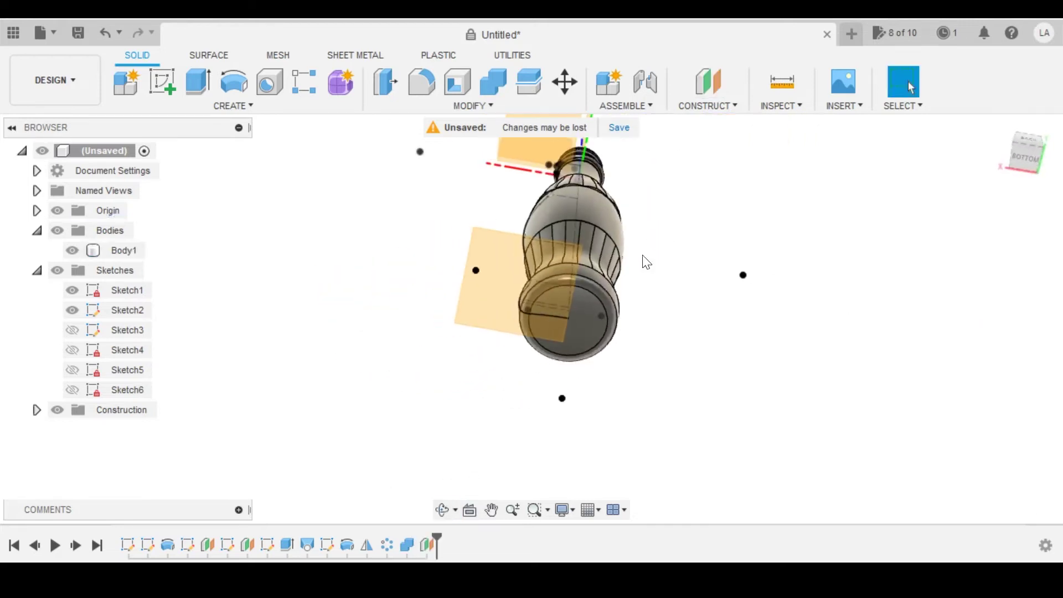
click(500, 257)
click(162, 81)
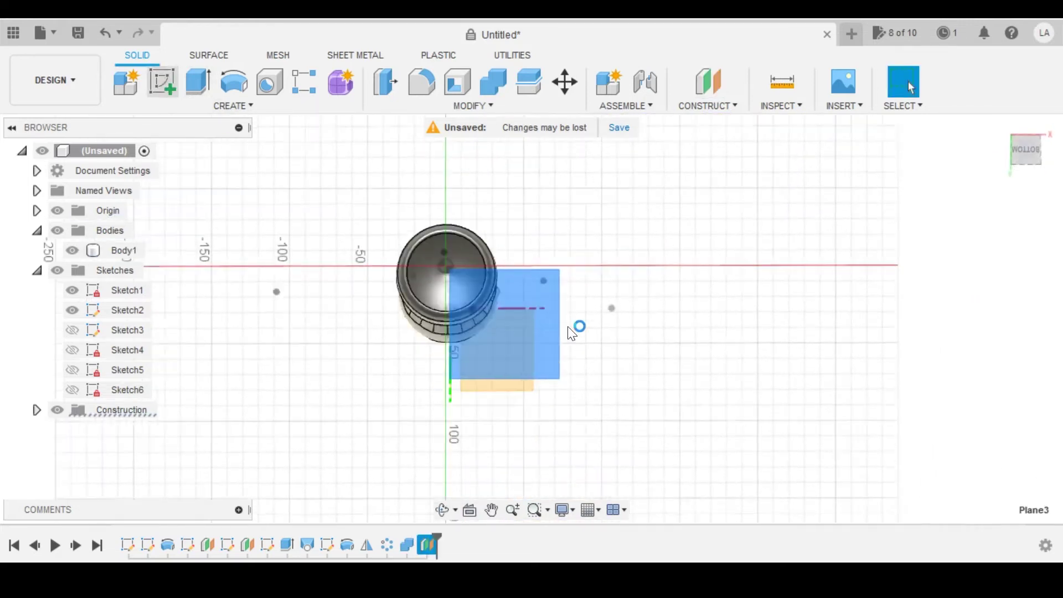
scroll(470, 236, up, 3)
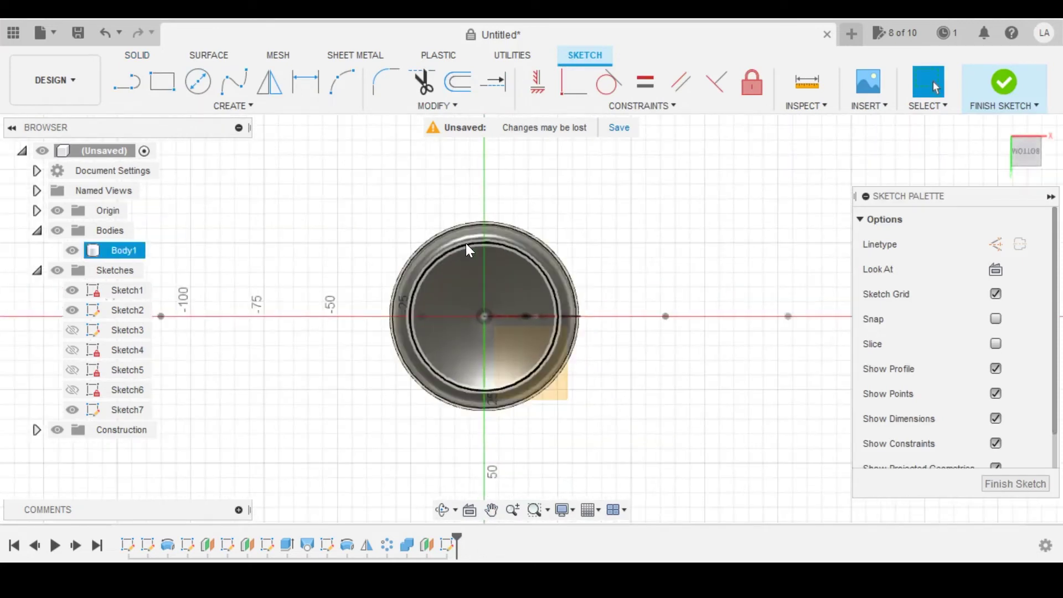
key(p)
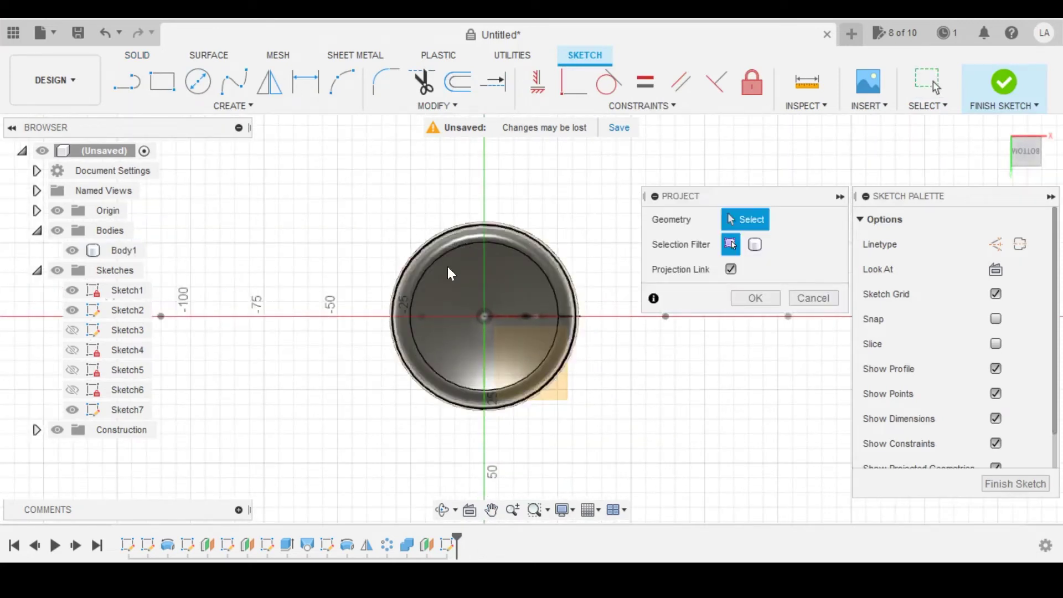
click(506, 245)
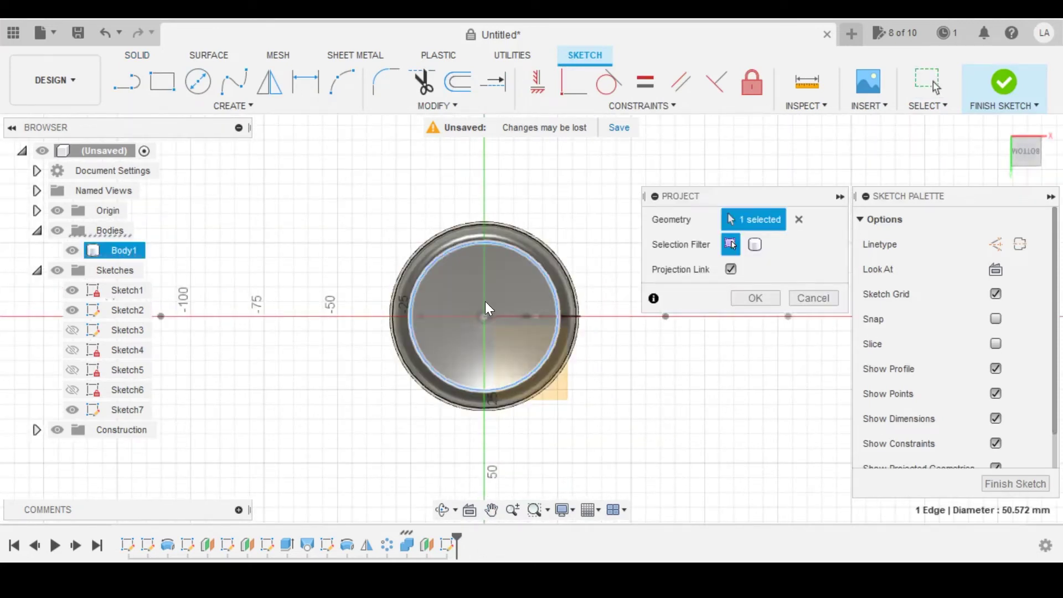
- Project the origin's Y axis into the base sketch and finish the projection
shift+middle_drag(497, 308, 428, 253)
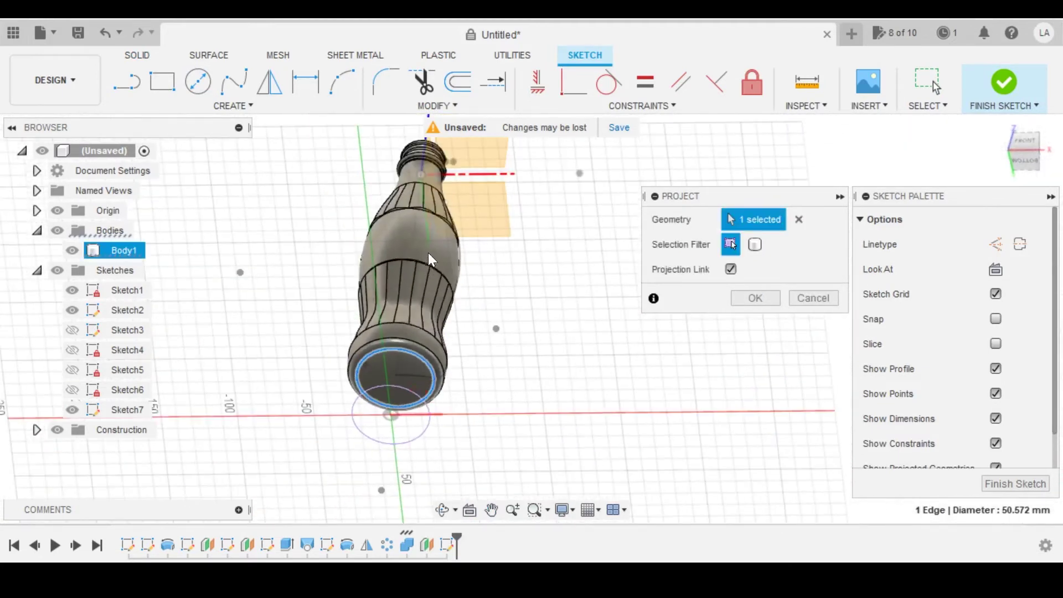
shift+middle_drag(448, 196, 353, 303)
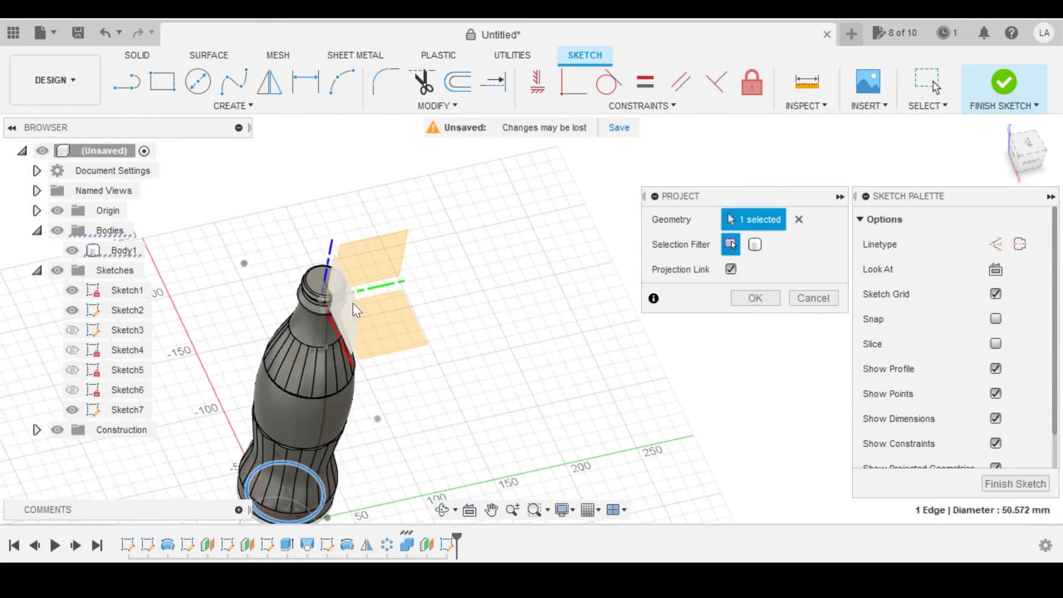
click(385, 285)
shift+middle_drag(446, 280, 512, 155)
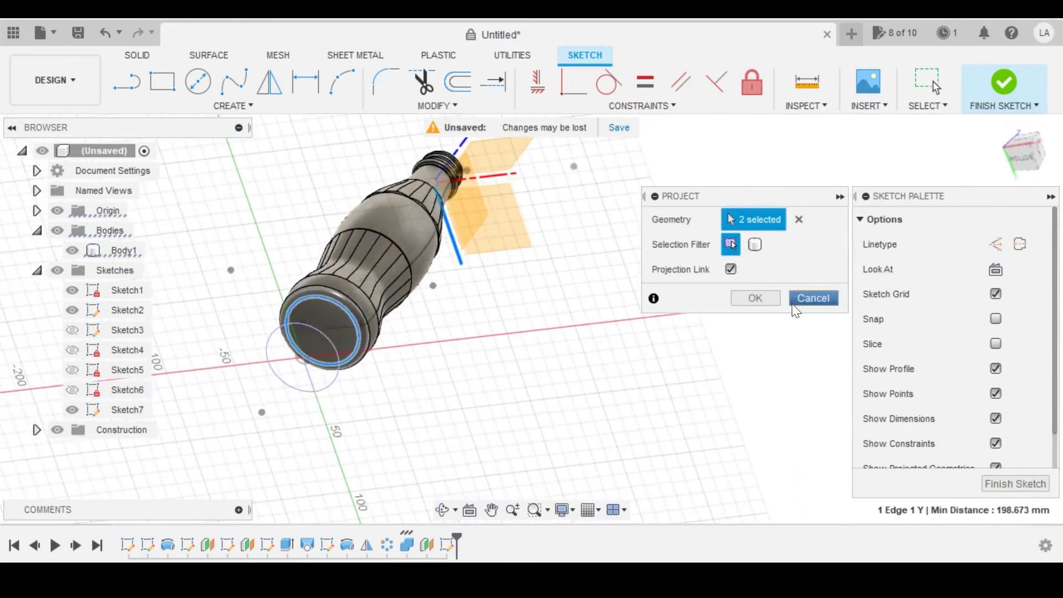
click(793, 303)
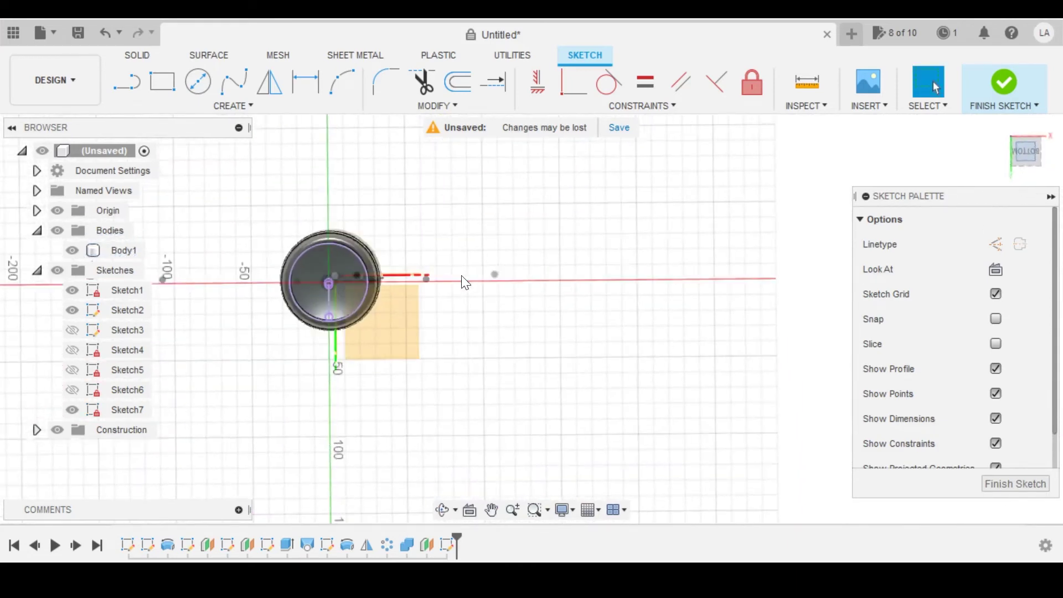
- Convert the projected circle and axis line in the base sketch to construction geometry
middle_drag(465, 282, 617, 299)
drag(652, 454, 378, 184)
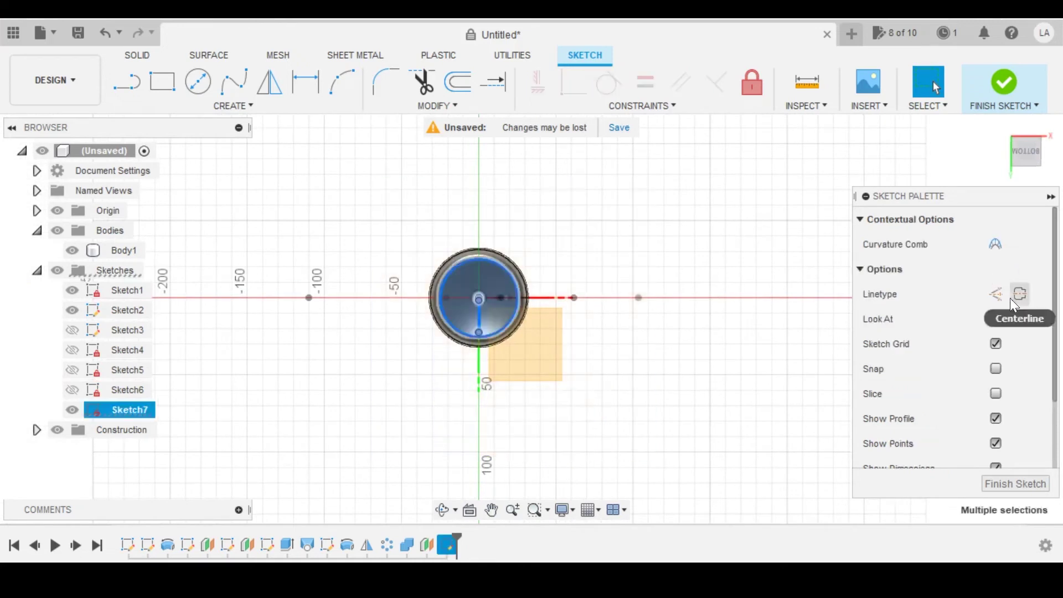
click(1012, 305)
- Sketch a vertical overall slot about 5 mm long and 2 mm wide inside the projected circle, beside the projected axis line
scroll(502, 352, up, 5)
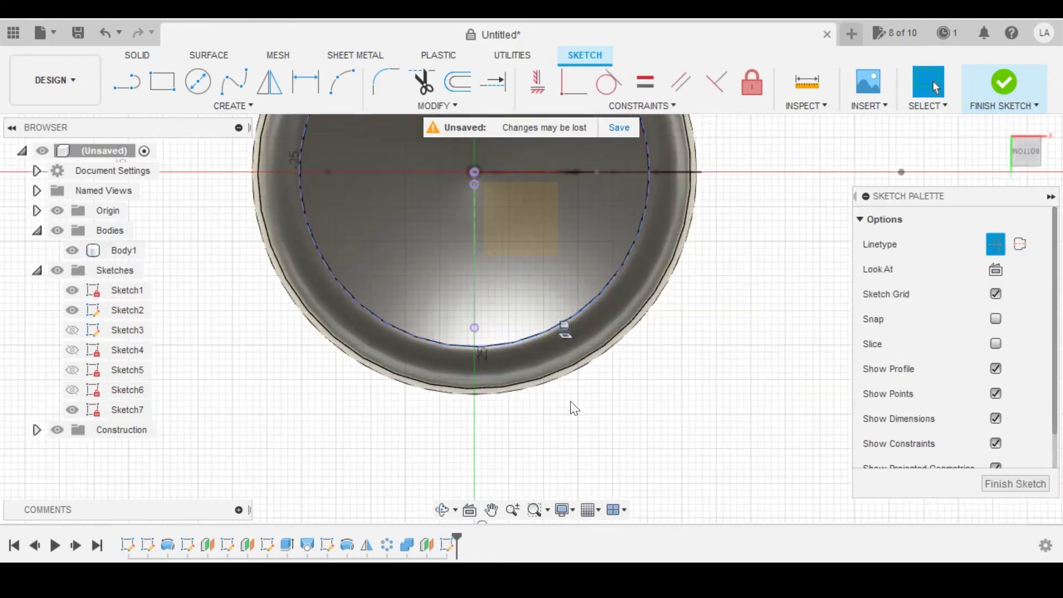
click(204, 102)
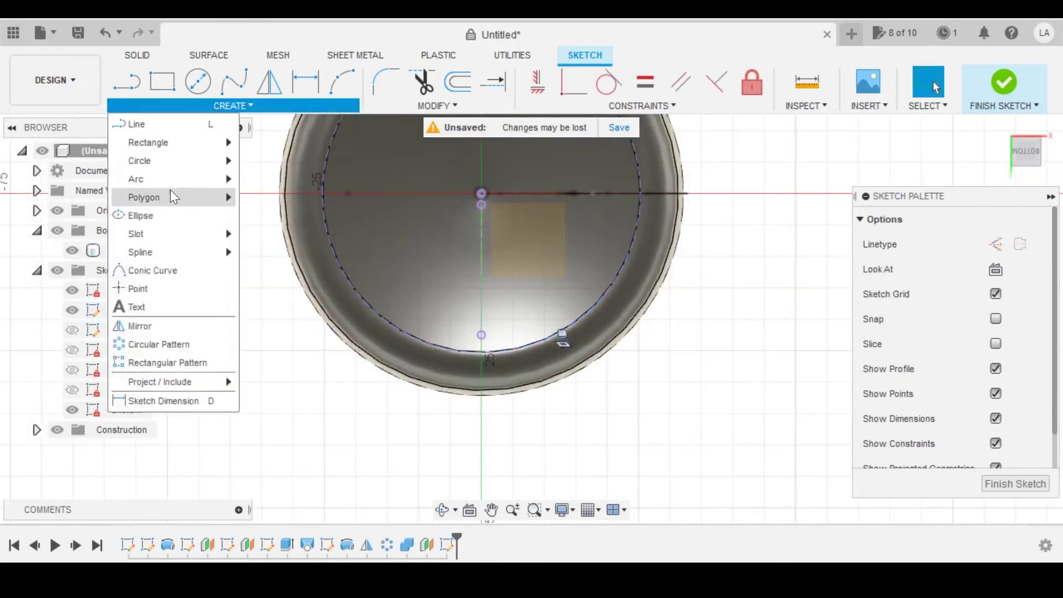
mouse_move(174, 236)
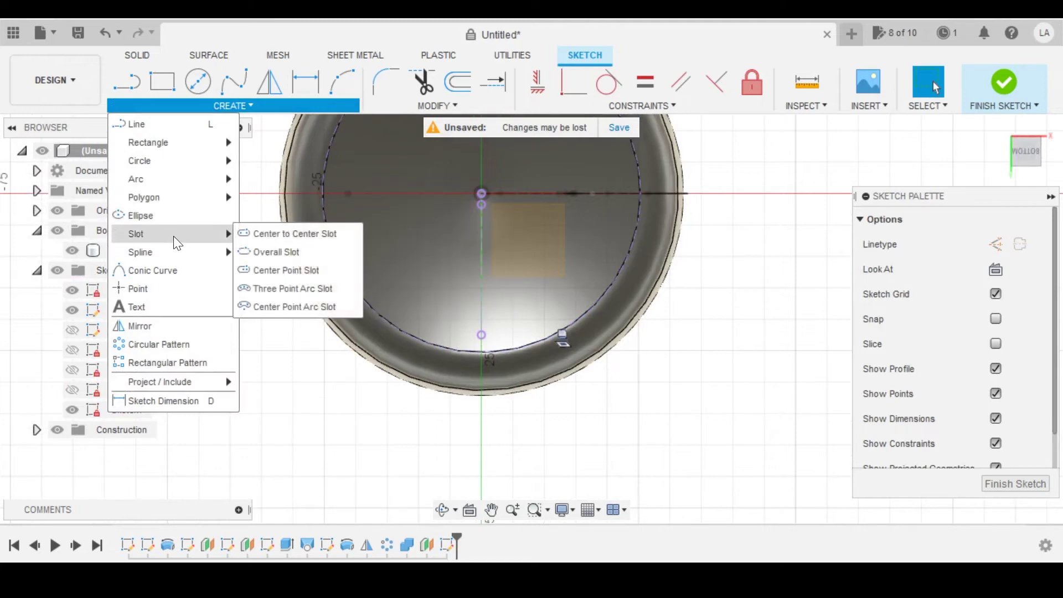
click(260, 251)
scroll(490, 286, up, 3)
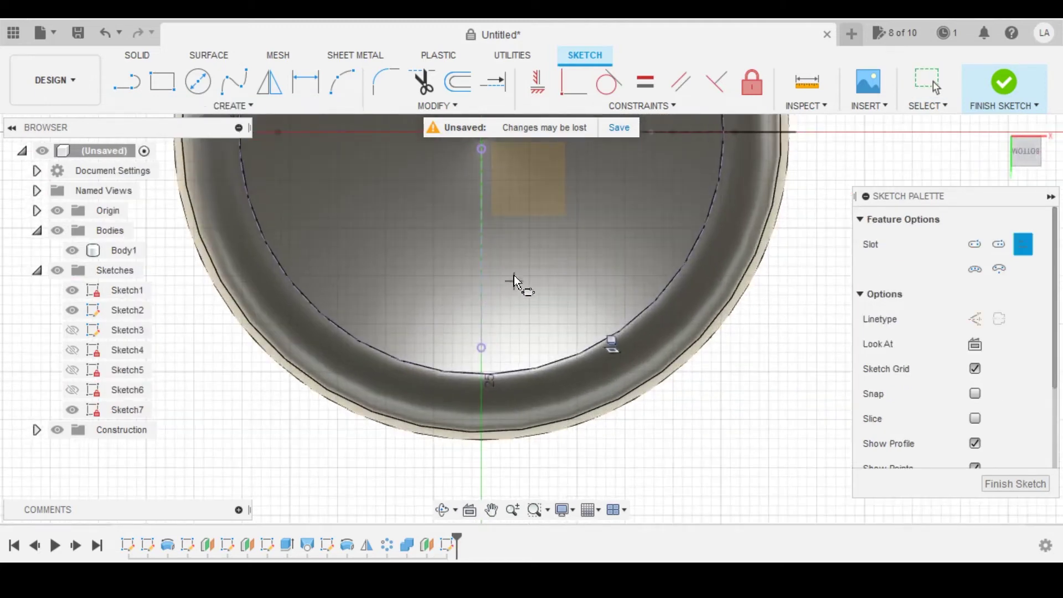
click(528, 272)
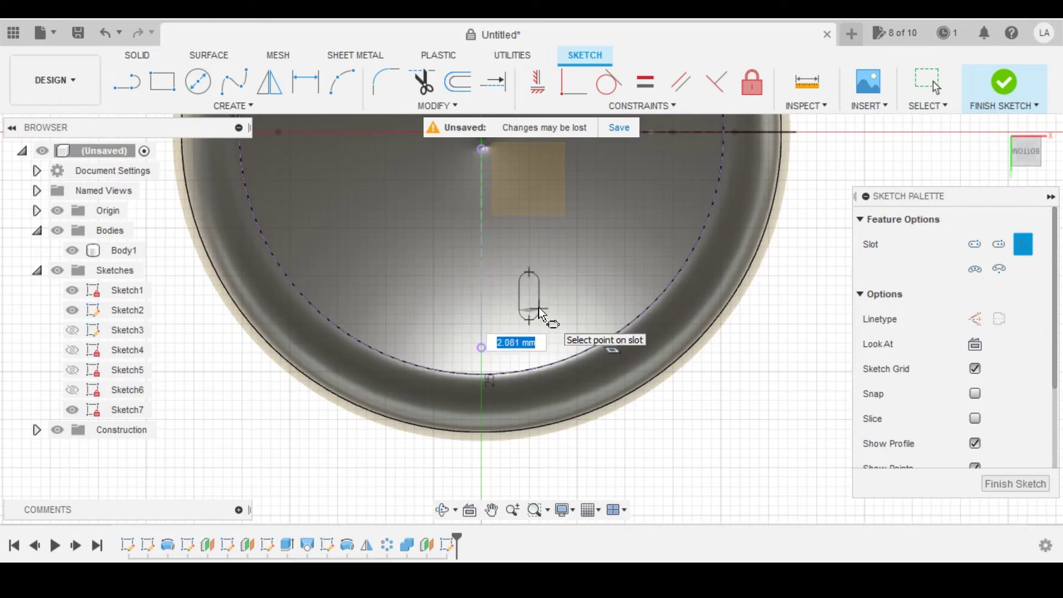
key(Return)
- Dimension the slot's overall length at 5 mm
scroll(534, 317, up, 5)
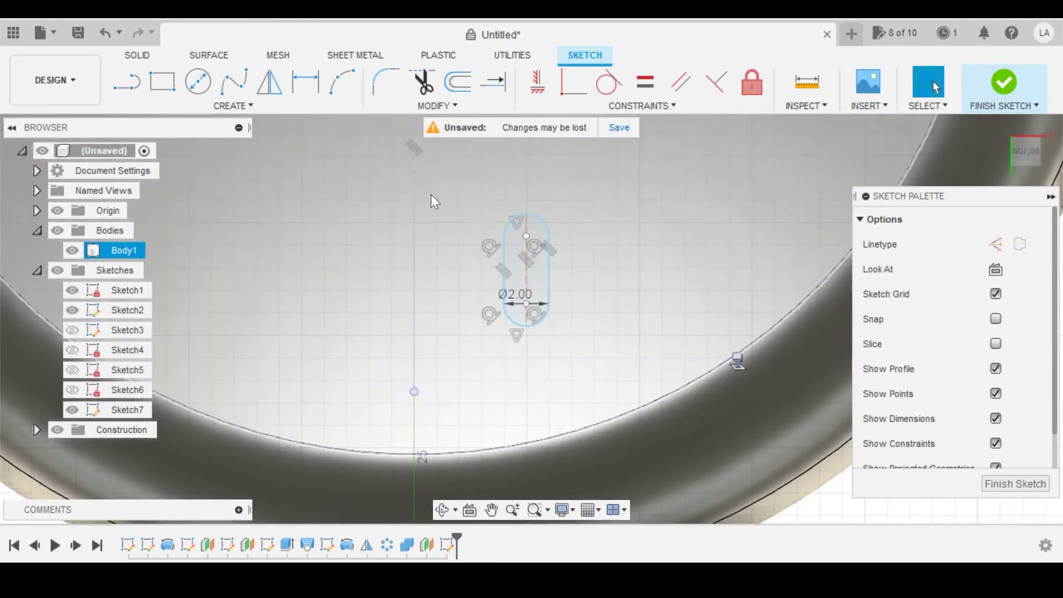
click(434, 200)
click(305, 82)
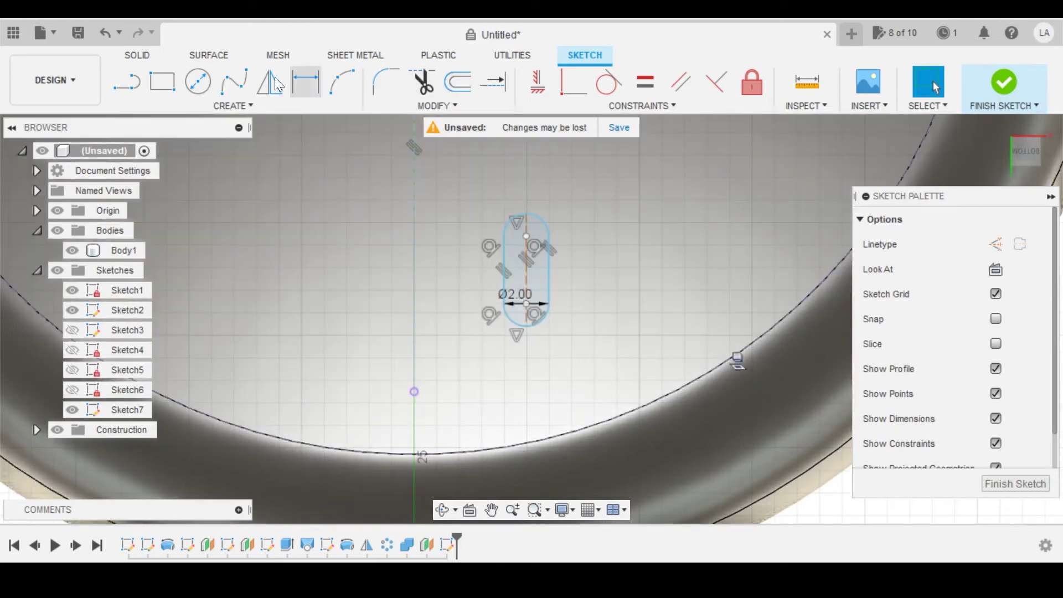
click(306, 83)
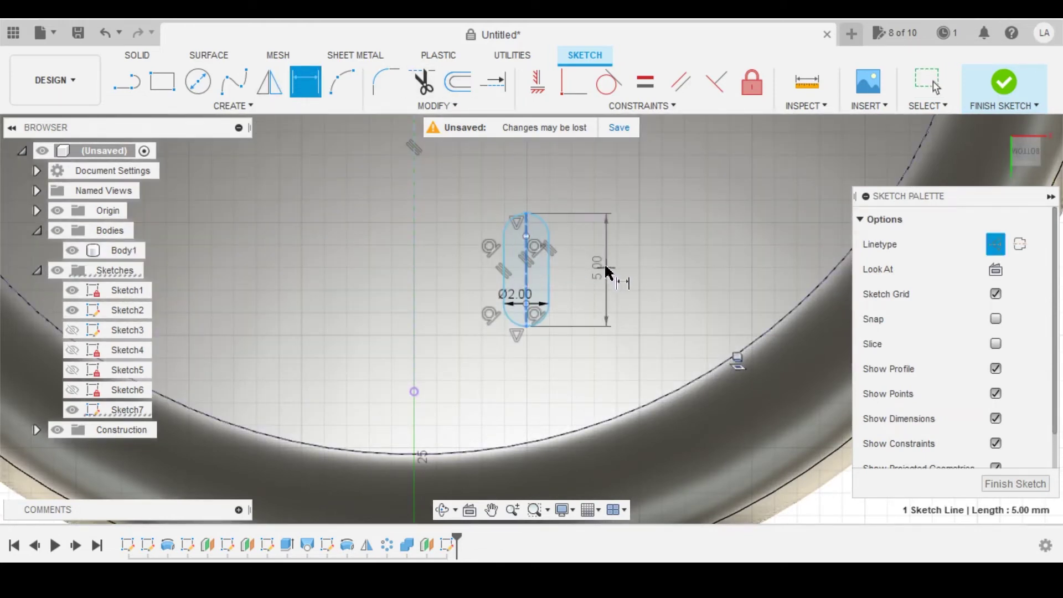
click(606, 271)
key(Return)
key(Escape)
- Make the slot's inner centre point coincident with the projected axis line and move the slot's outer end onto that line's end point
scroll(573, 278, down, 5)
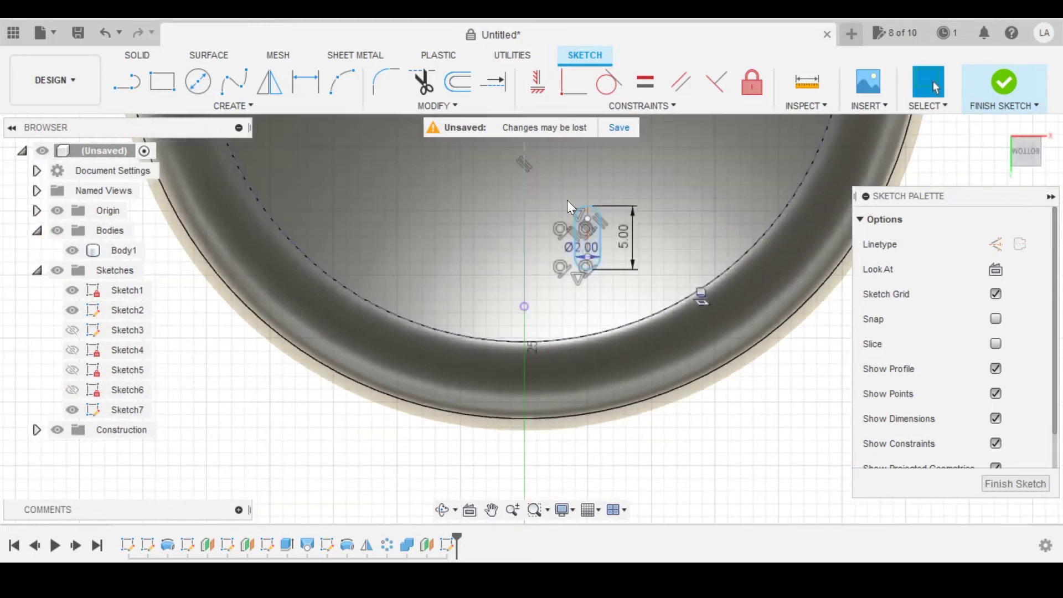
click(573, 83)
click(576, 249)
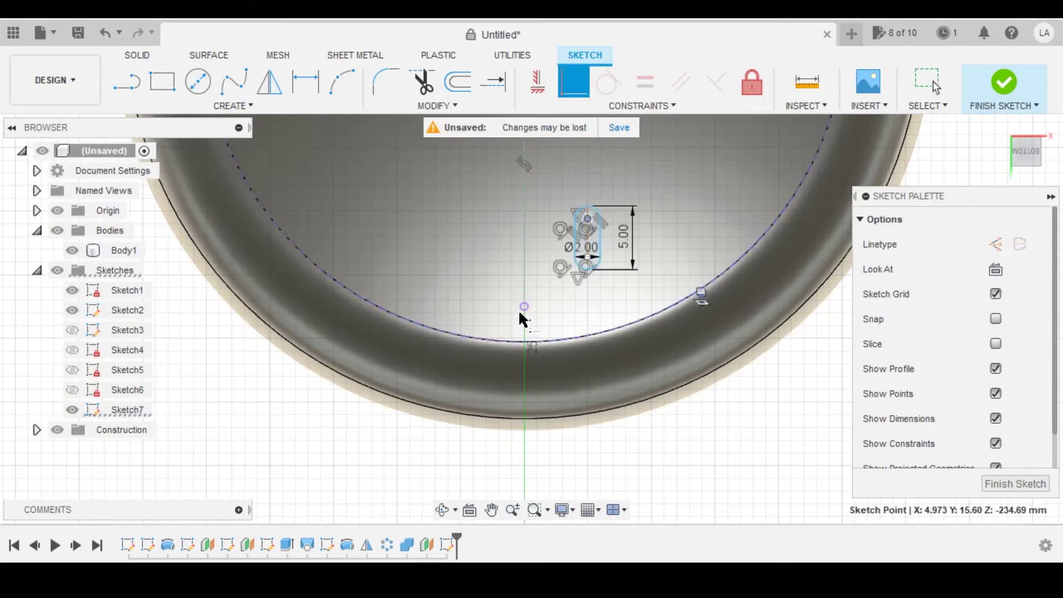
click(525, 223)
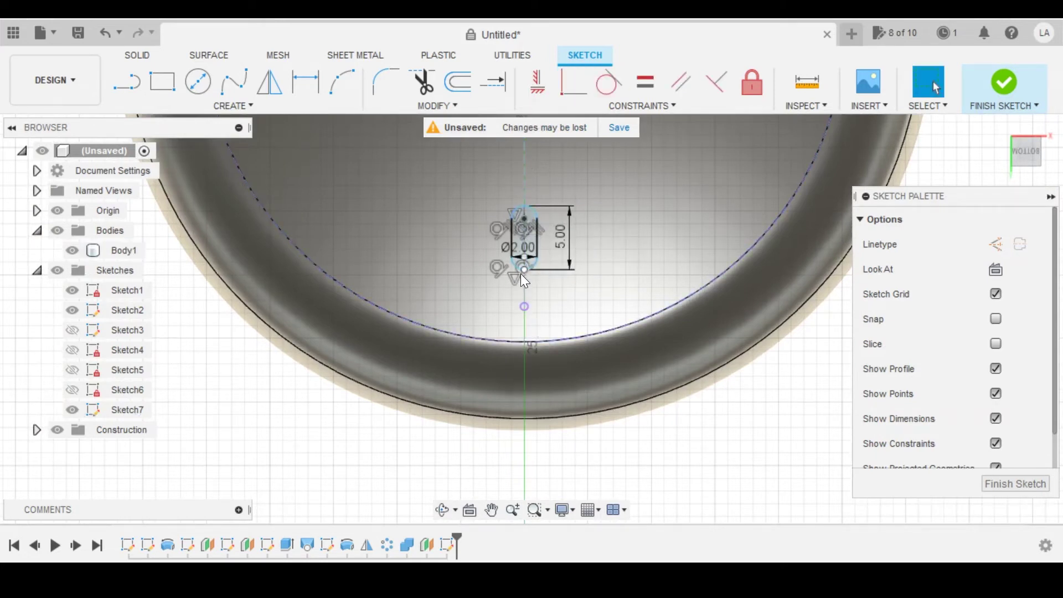
drag(526, 269, 544, 334)
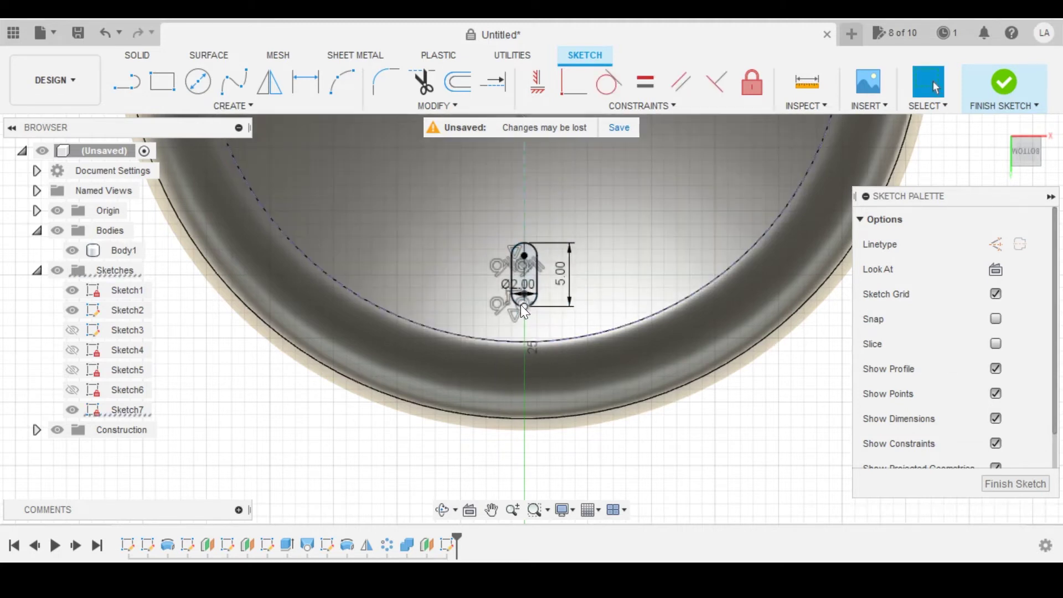
- Undo the last slot move and reposition the slot outward along the projected axis line so it straddles the projected circle
key(ctrl+z)
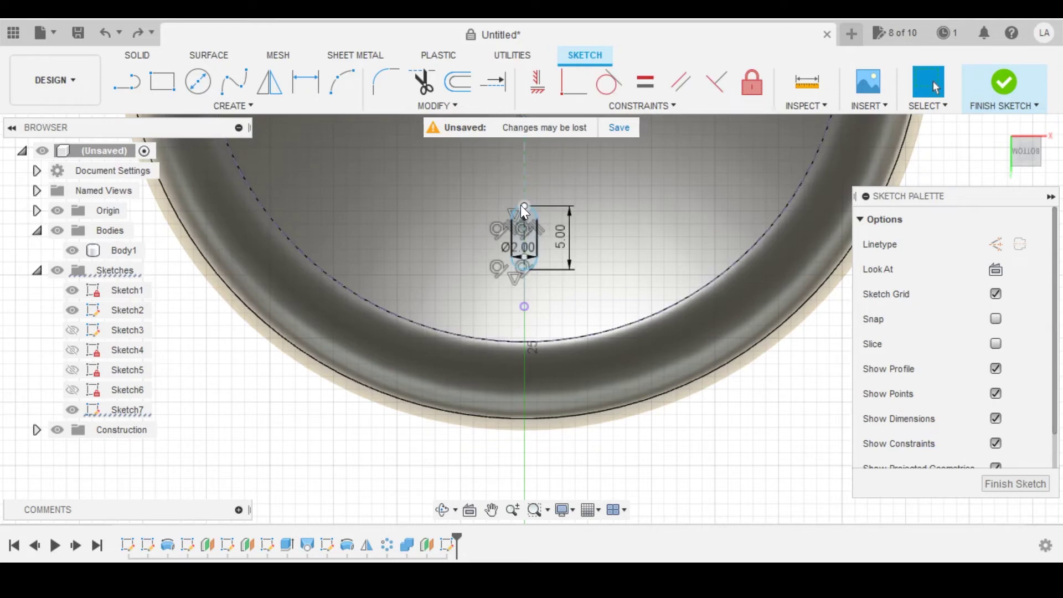
drag(523, 206, 545, 303)
key(Escape)
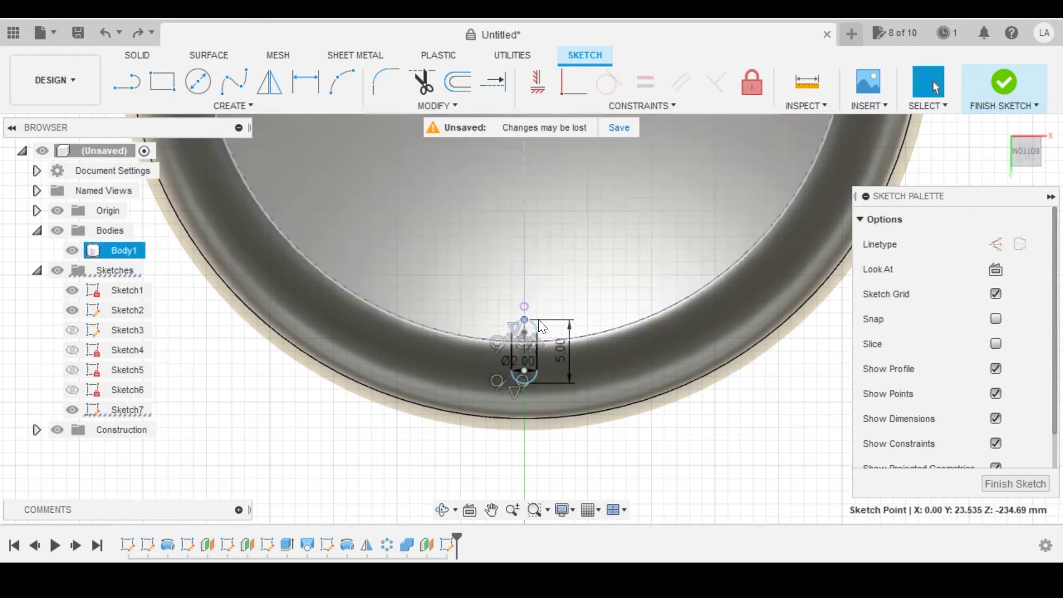
scroll(520, 357, up, 5)
scroll(500, 342, up, 1)
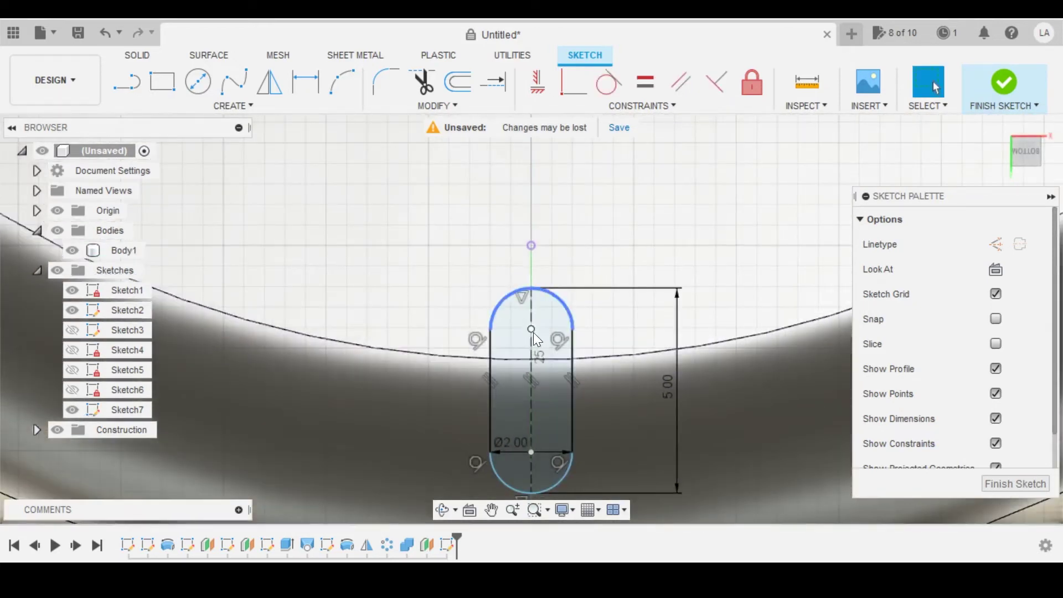
mouse_move(531, 329)
mouse_down()
mouse_move(528, 301)
mouse_move(528, 313)
mouse_up()
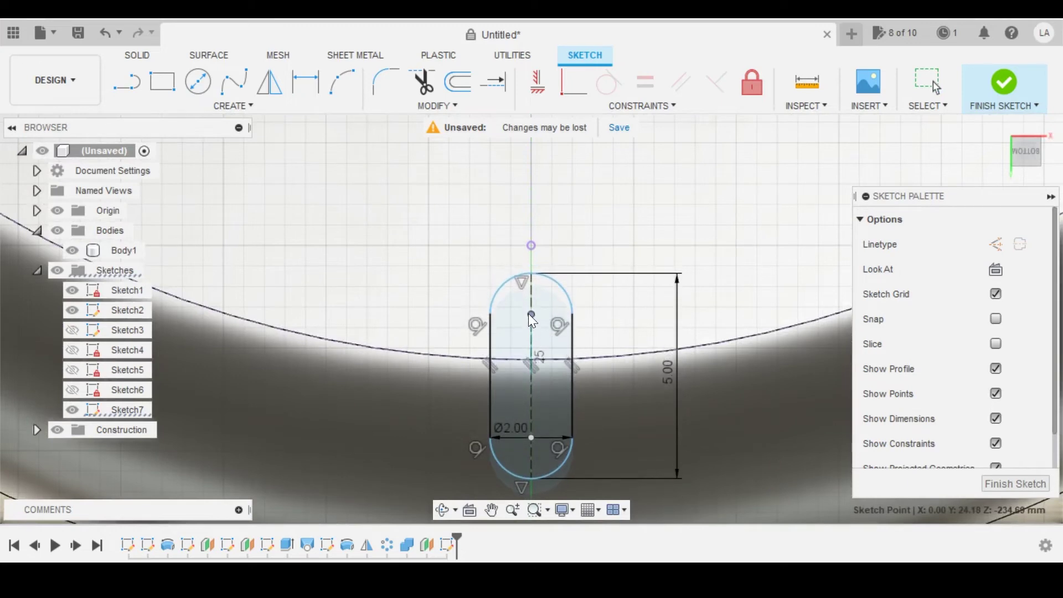
key(Escape)
scroll(520, 330, down, 2)
scroll(503, 345, down, 2)
scroll(527, 337, up, 5)
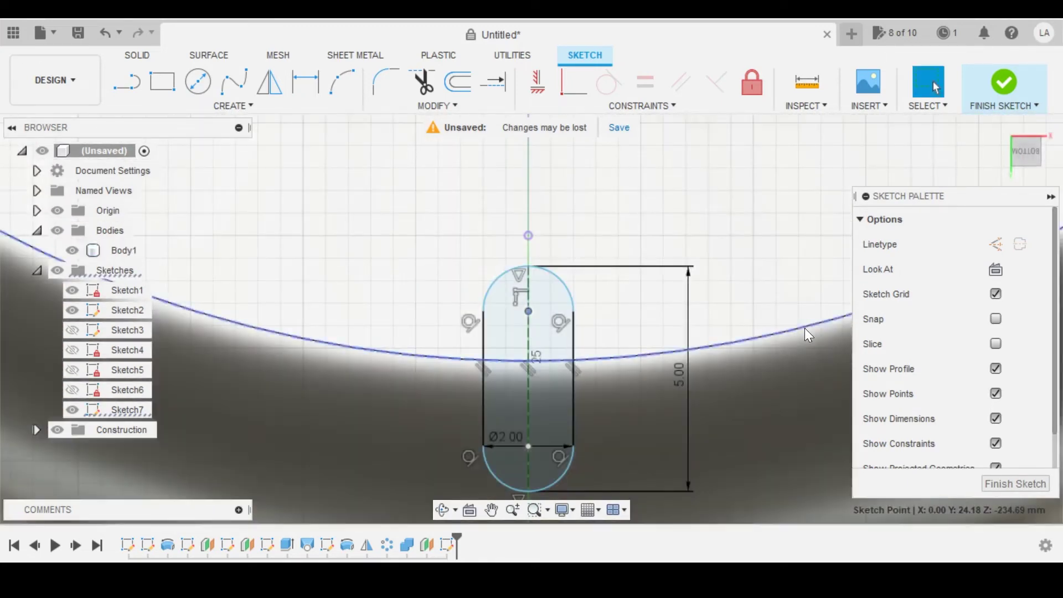
- Project the centre point of the base's rounded-corner arc from the bottle profile into the slot sketch
click(556, 361)
scroll(559, 349, down, 3)
scroll(548, 352, down, 3)
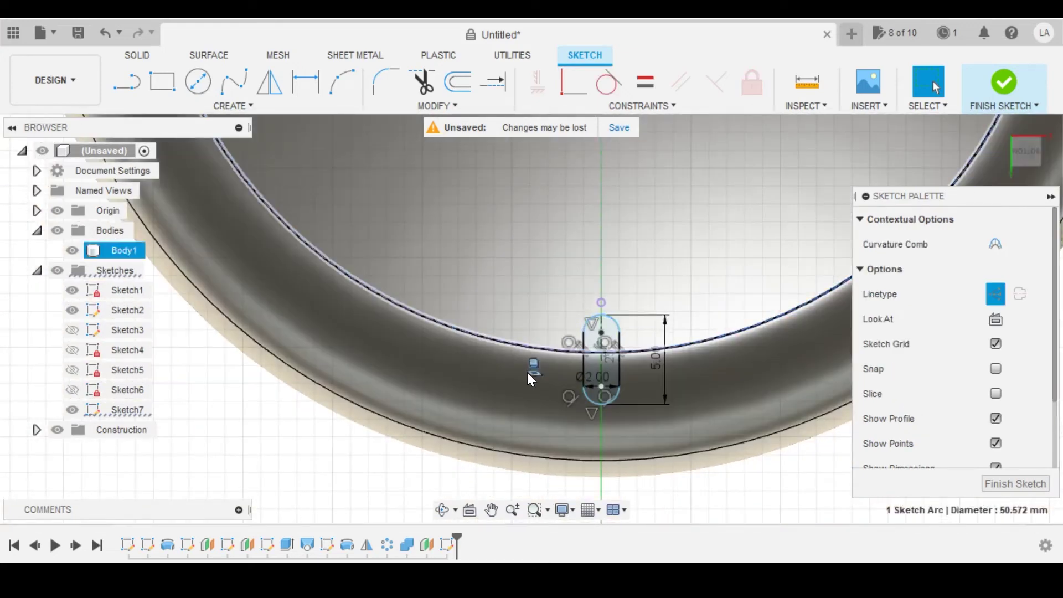
scroll(522, 388, up, 2)
scroll(598, 394, down, 4)
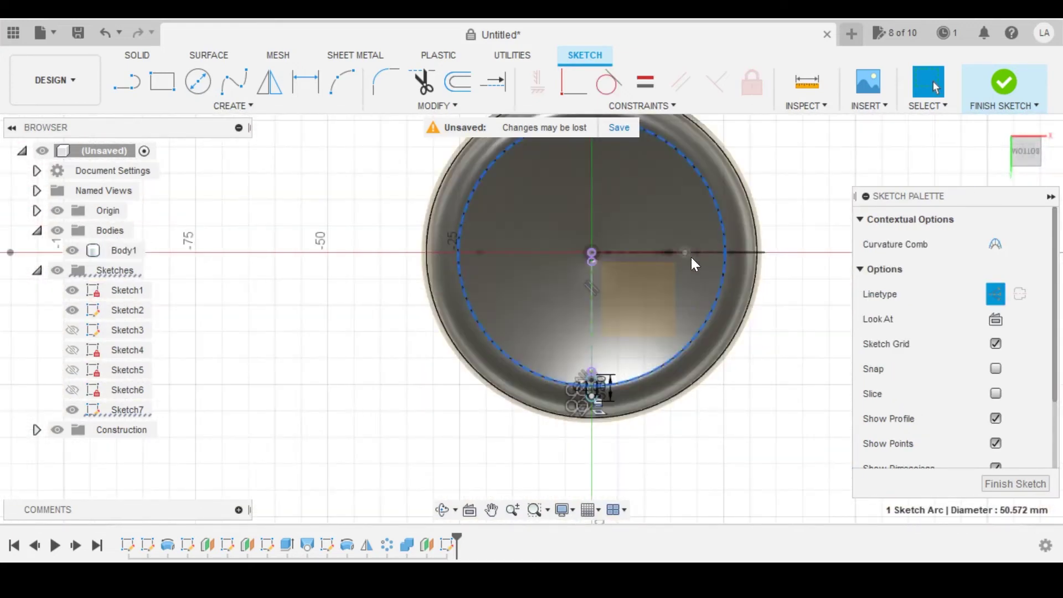
mouse_move(736, 248)
shift+middle_down()
mouse_move(756, 313)
mouse_move(754, 406)
mouse_move(609, 310)
shift+middle_up()
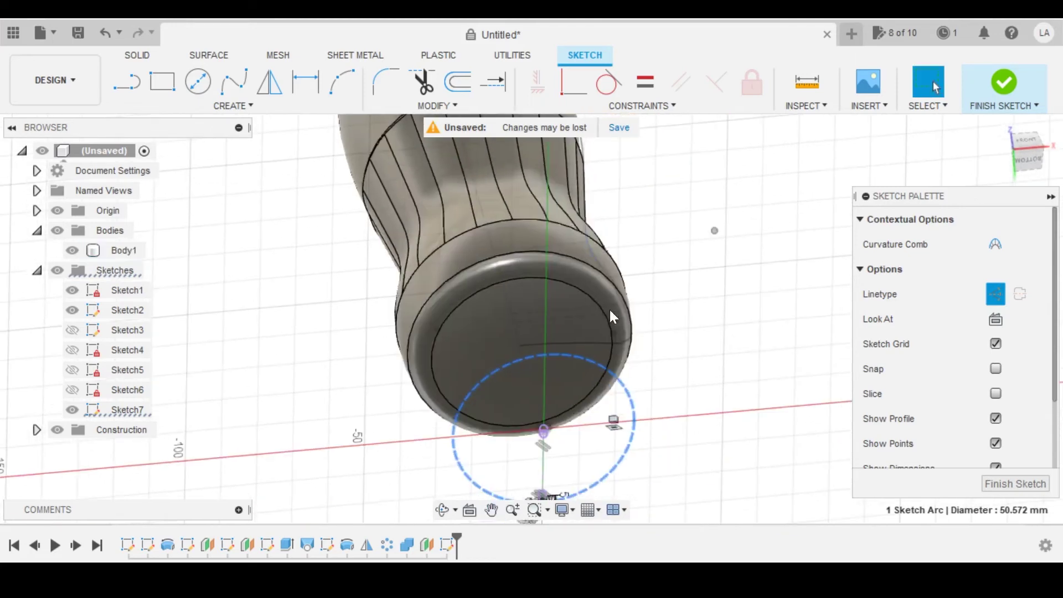
scroll(609, 310, up, 5)
key(p)
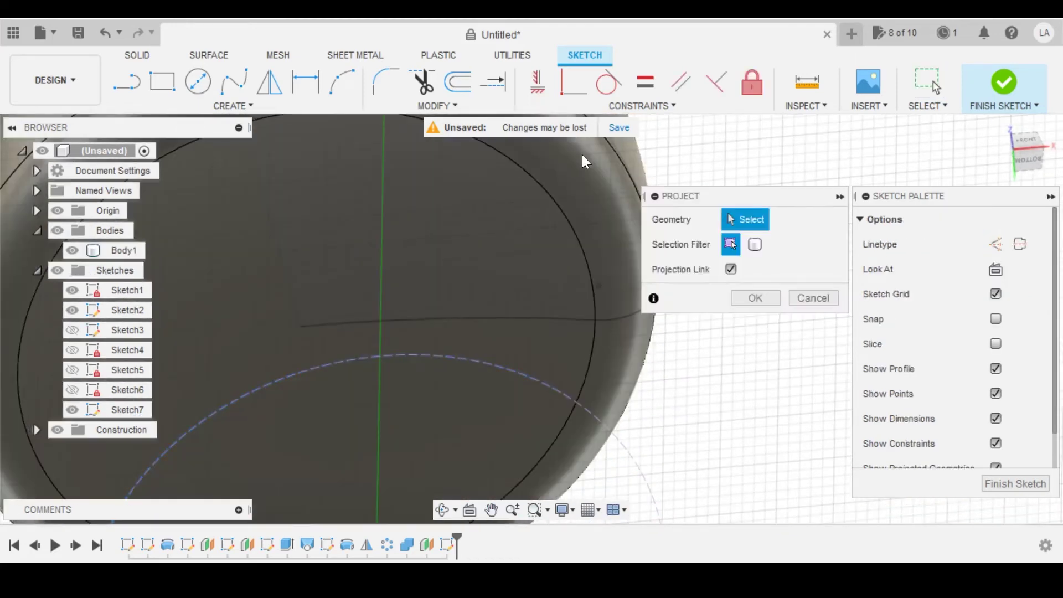
click(157, 249)
click(610, 317)
scroll(606, 339, down, 5)
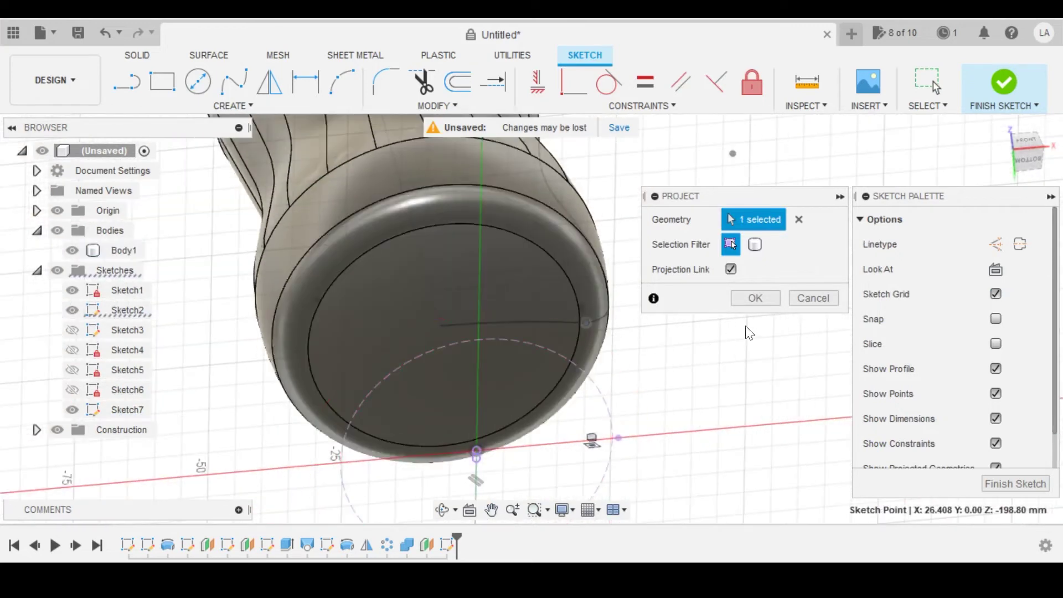
click(763, 300)
- Offset the projected construction circle outward by 1 mm
shift+middle_drag(650, 335, 621, 301)
scroll(493, 342, down, 2)
middle_drag(493, 343, 544, 447)
scroll(544, 446, down, 1)
scroll(419, 131, up, 1)
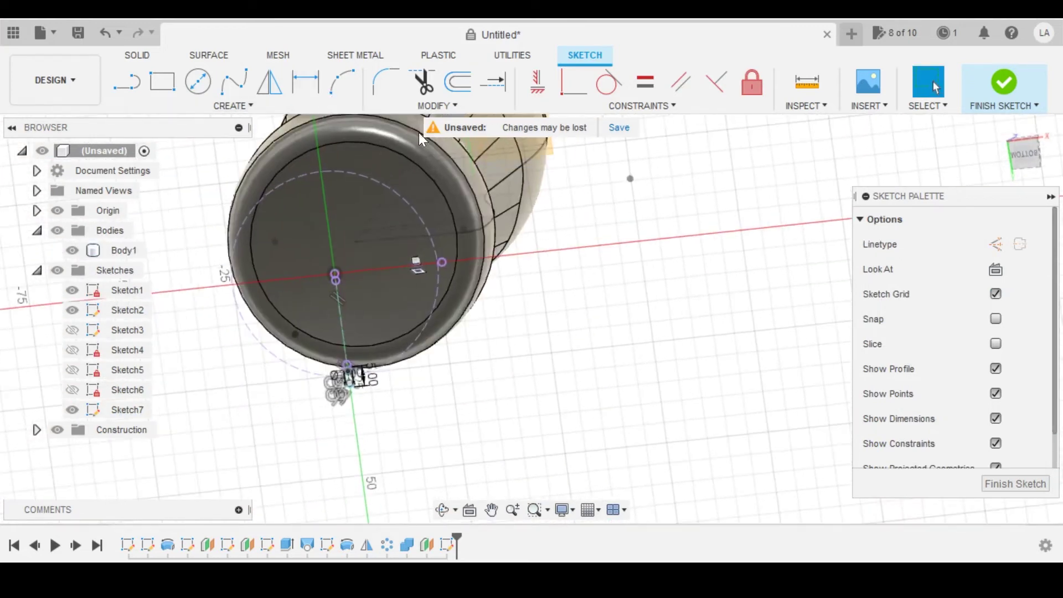
click(456, 83)
click(429, 231)
scroll(406, 208, up, 5)
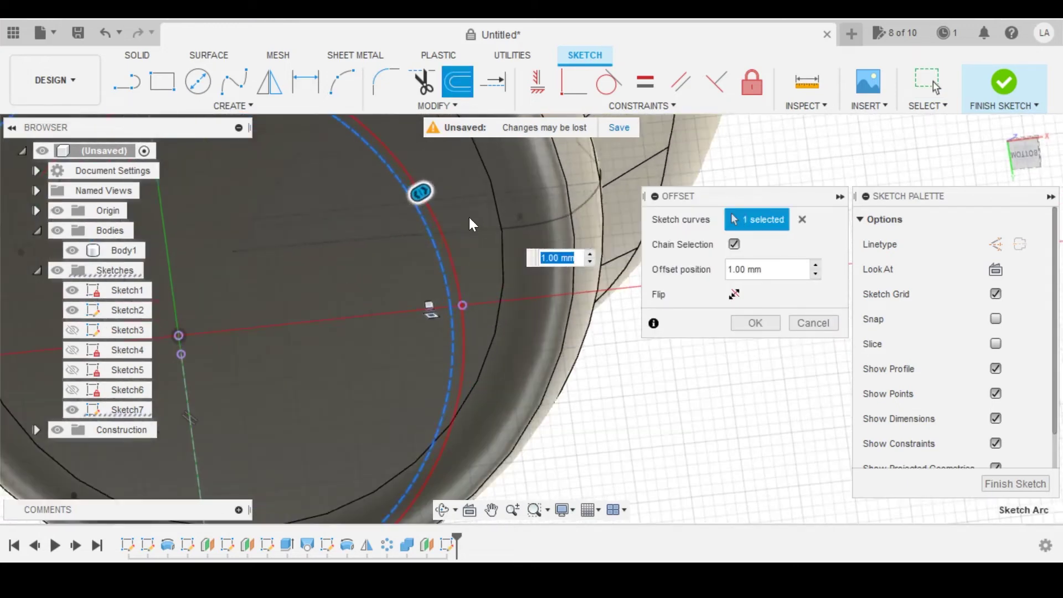
click(754, 323)
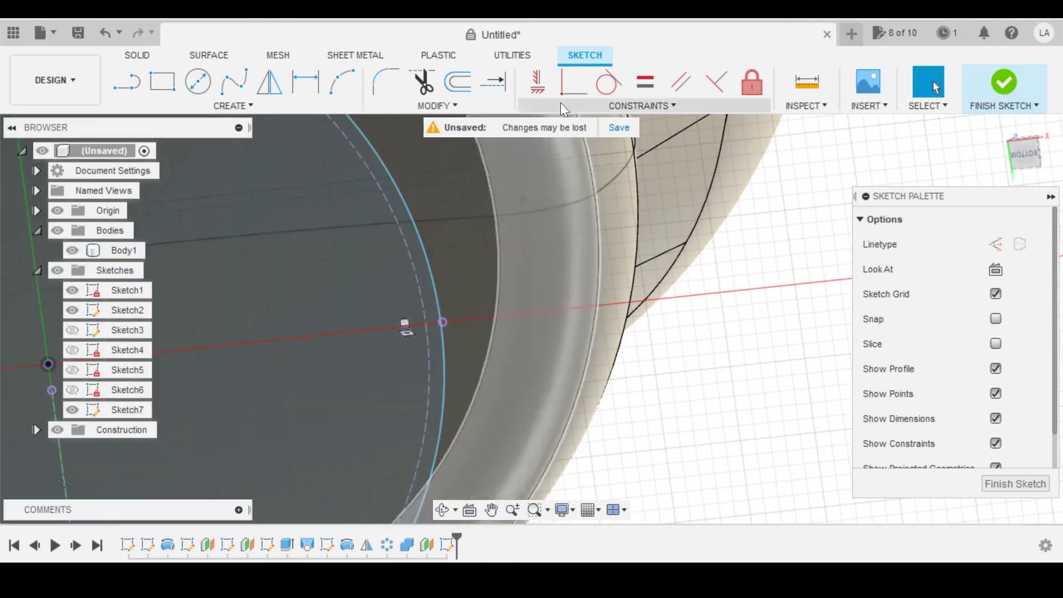
- Make the offset circle coincident with the projected arc centre point
click(570, 88)
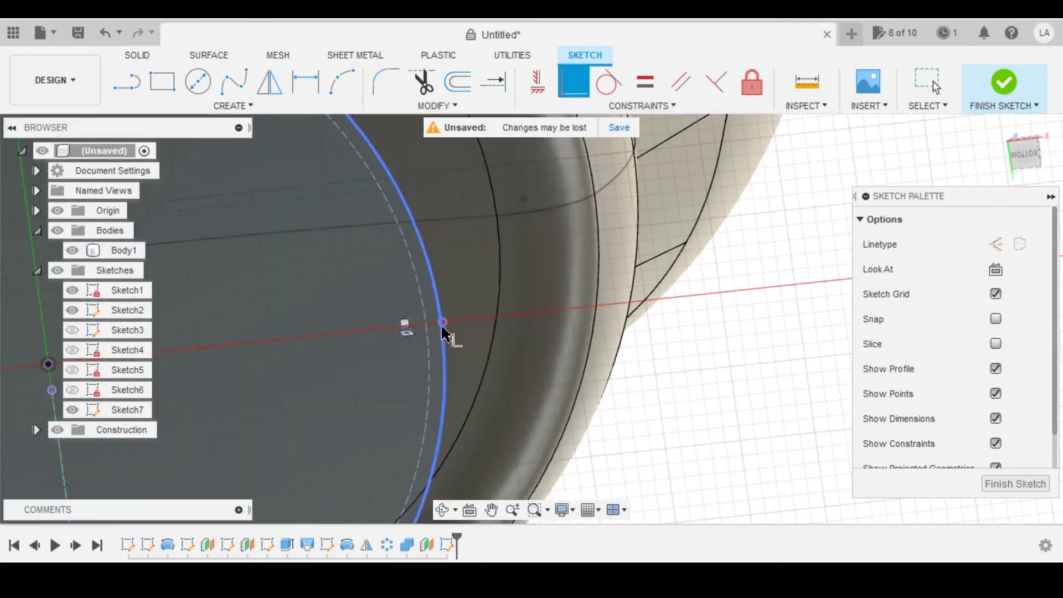
click(444, 323)
click(438, 301)
scroll(515, 277, down, 3)
middle_drag(531, 263, 684, 127)
scroll(642, 277, down, 2)
key(Escape)
- Make the midpoint of the slot's centreline coincident with the offset circle
click(1018, 165)
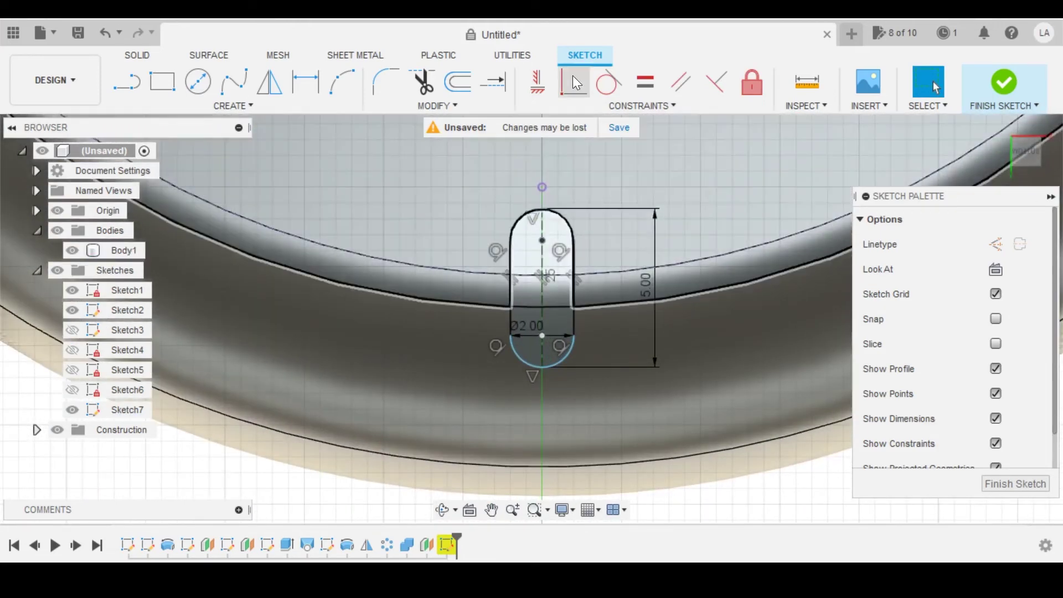
click(573, 79)
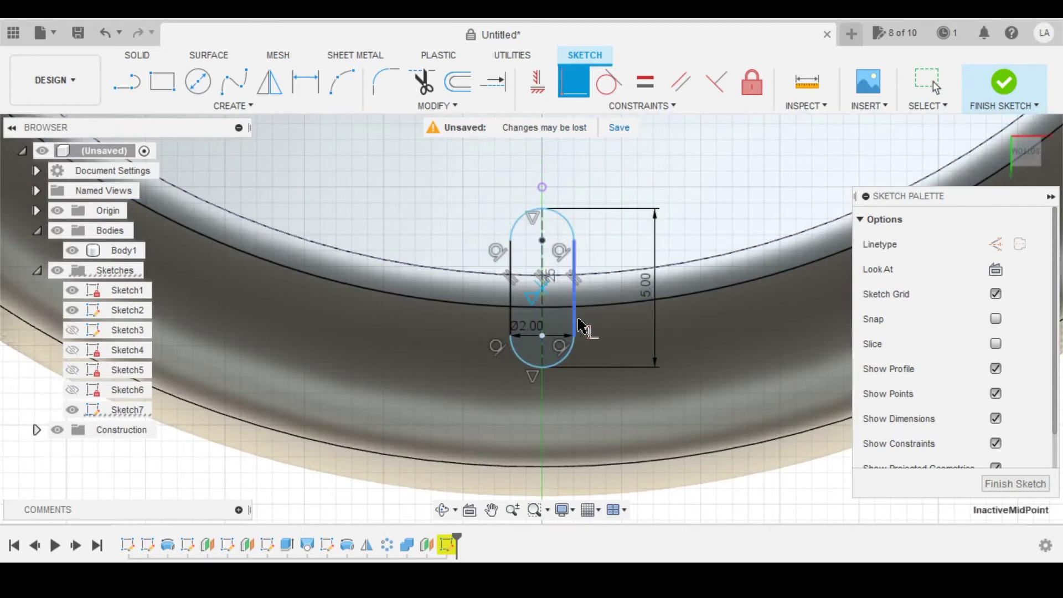
click(613, 306)
key(Escape)
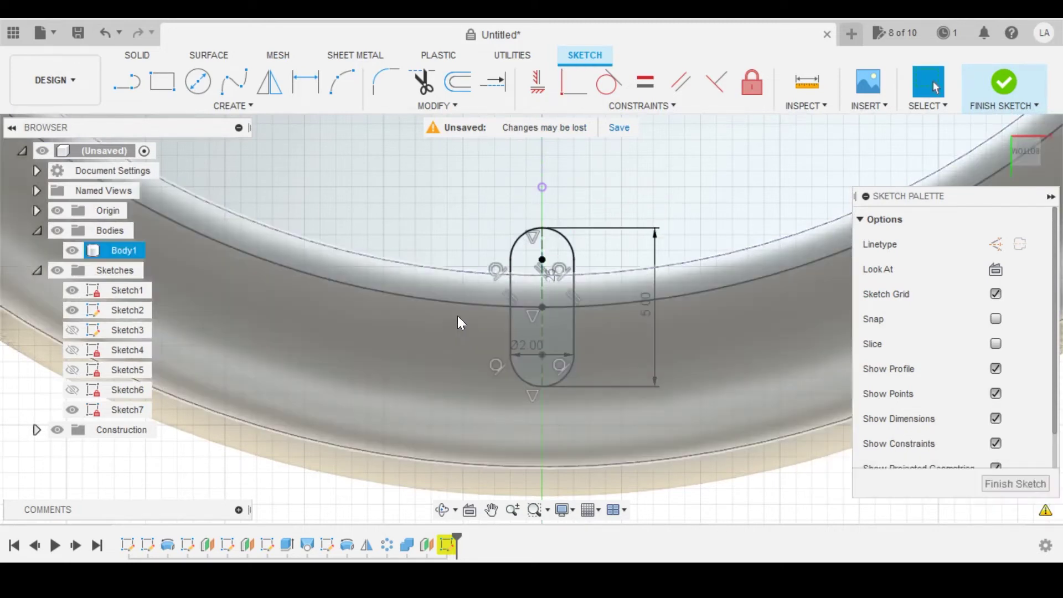
- Convert the offset circle to construction geometry and finish the slot sketch
drag(463, 324, 412, 226)
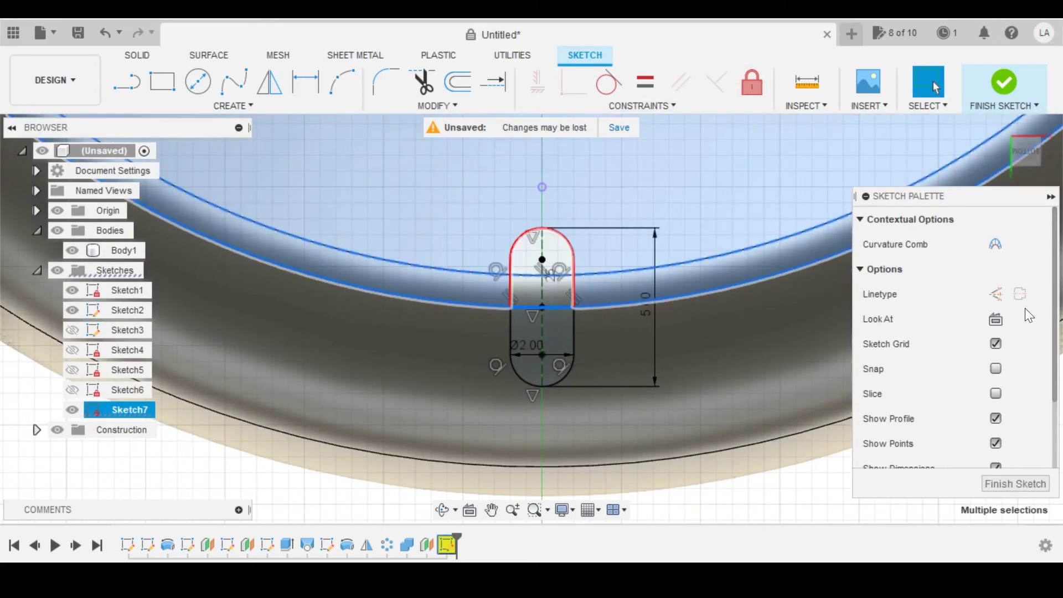
click(995, 294)
scroll(635, 314, down, 4)
scroll(466, 324, down, 5)
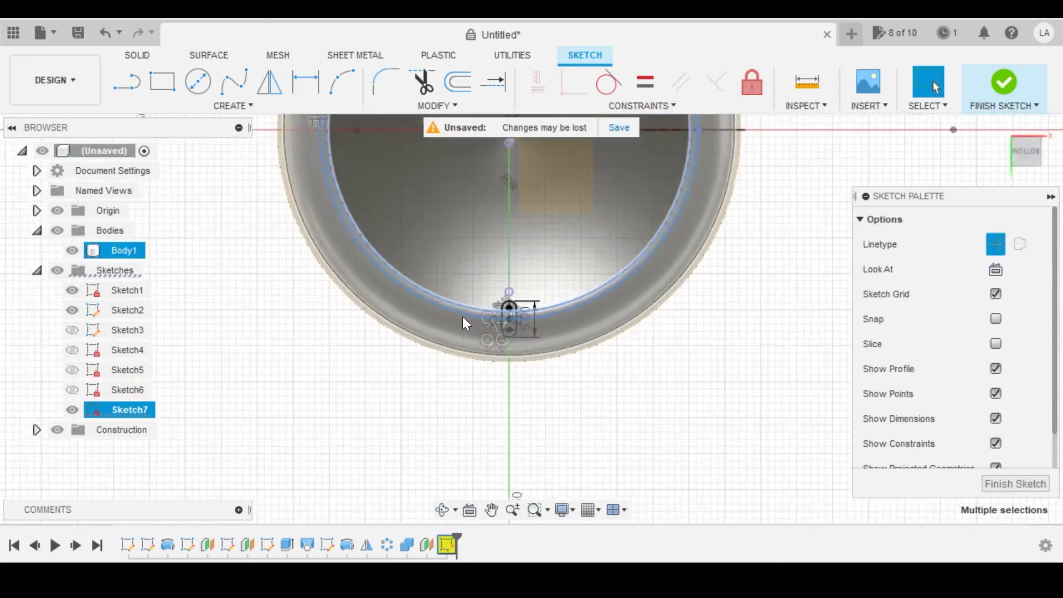
middle_drag(460, 223, 458, 321)
click(673, 354)
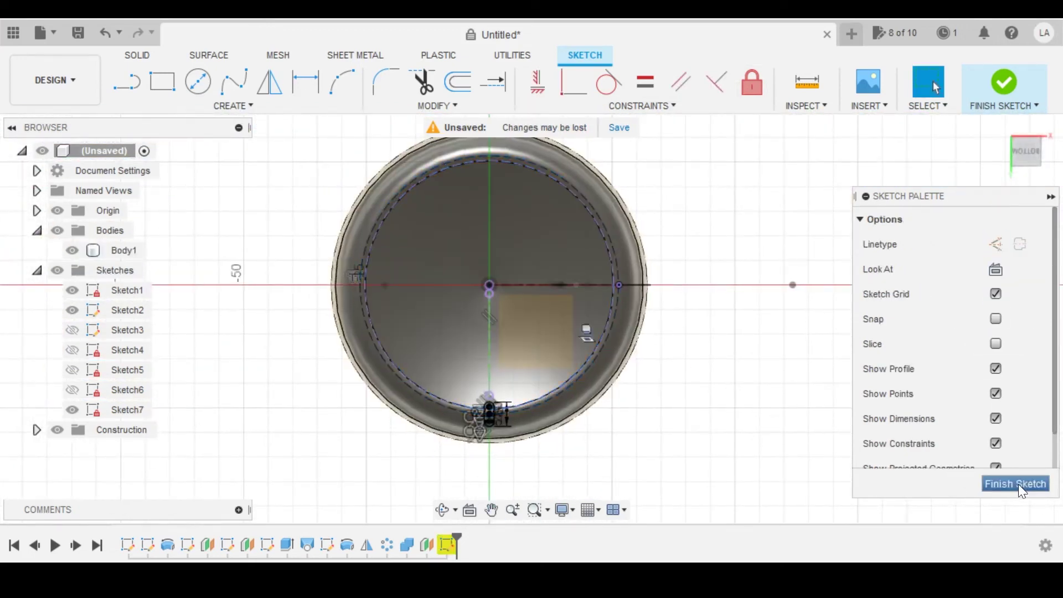
click(1002, 81)
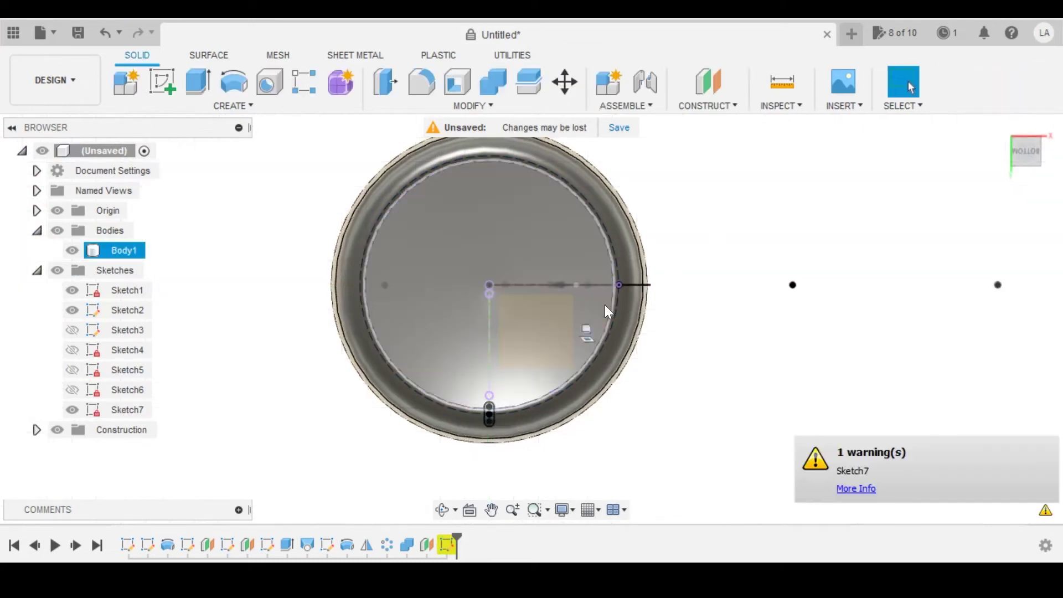
- Examine the position of the slot sketch relative to the bottle's base from below and from the front
mouse_move(605, 304)
shift+middle_down()
mouse_move(439, 319)
mouse_move(721, 294)
shift+middle_up()
scroll(486, 363, up, 2)
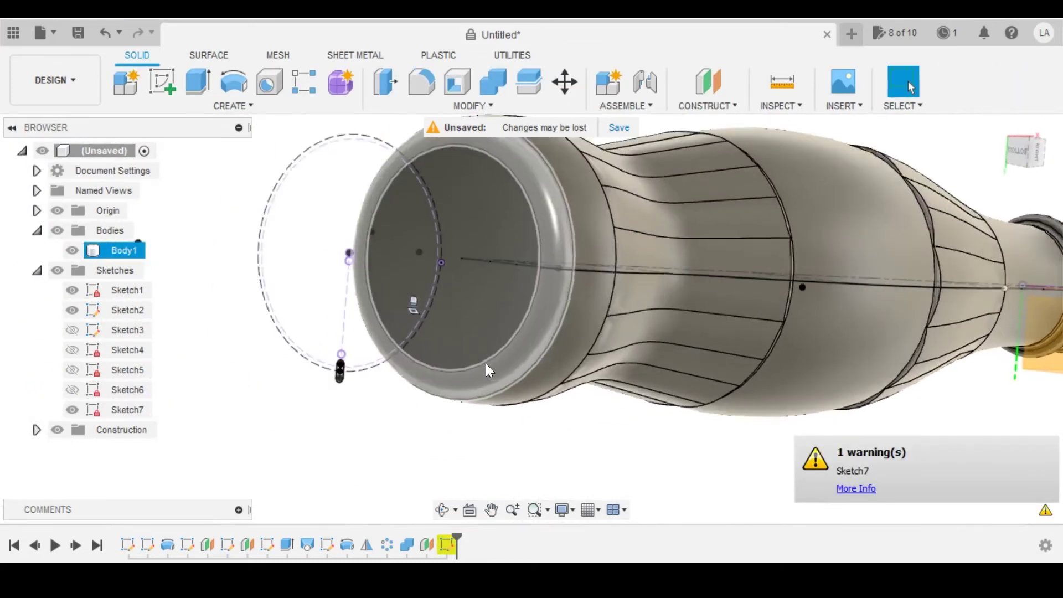
scroll(485, 388, down, 4)
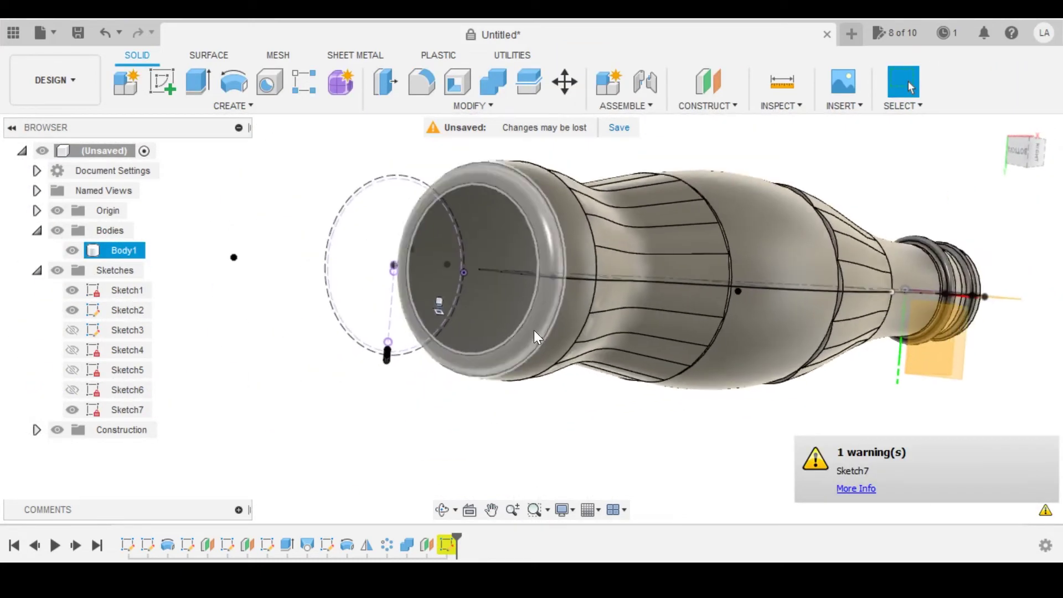
click(404, 391)
scroll(404, 391, up, 6)
scroll(406, 326, up, 2)
scroll(396, 311, down, 4)
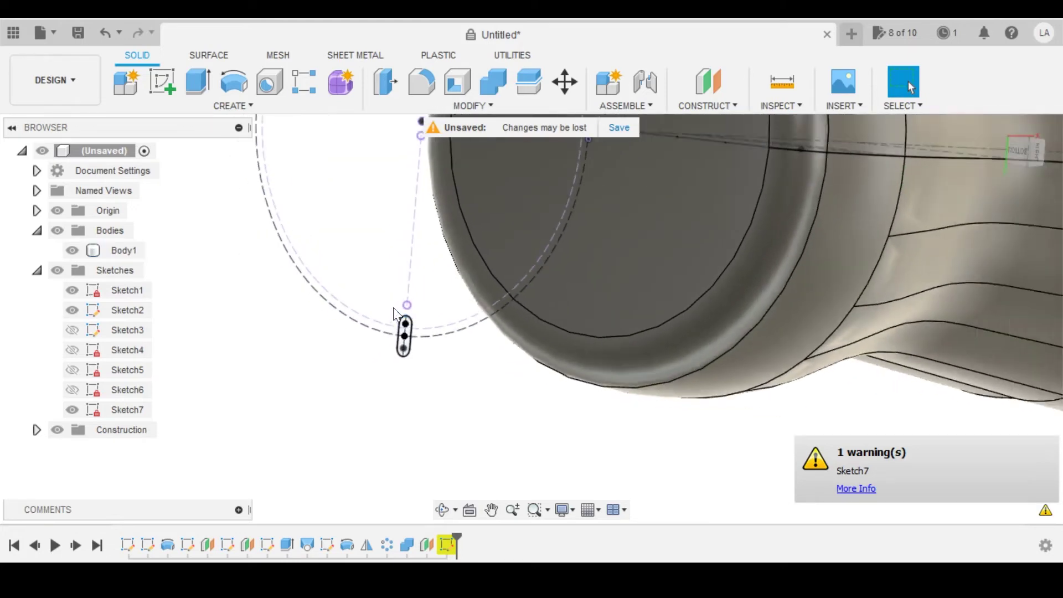
scroll(515, 337, down, 2)
shift+middle_drag(456, 267, 1061, 245)
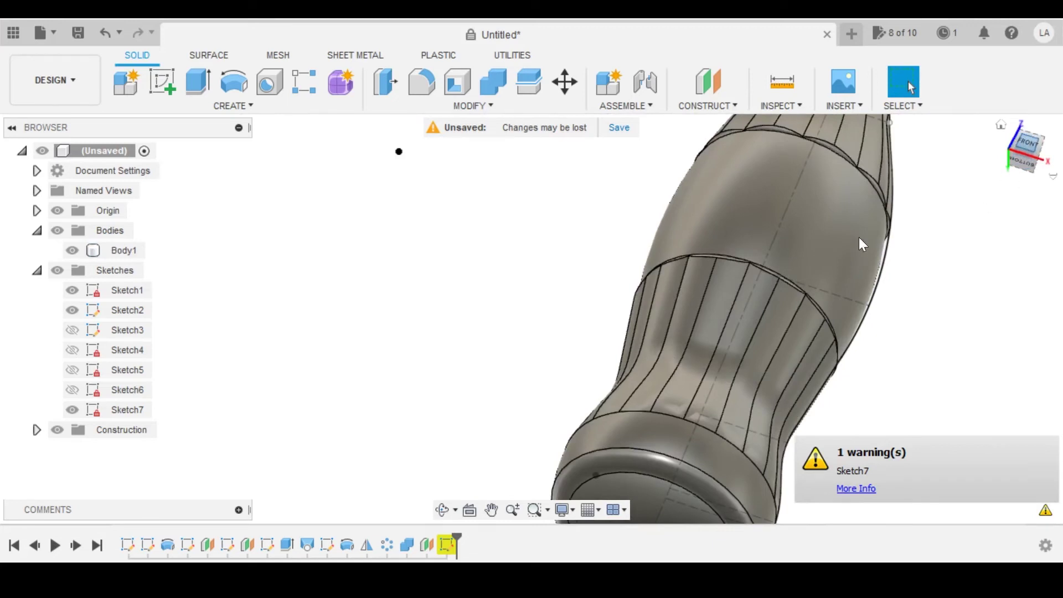
middle_drag(730, 398, 636, 282)
scroll(652, 338, up, 2)
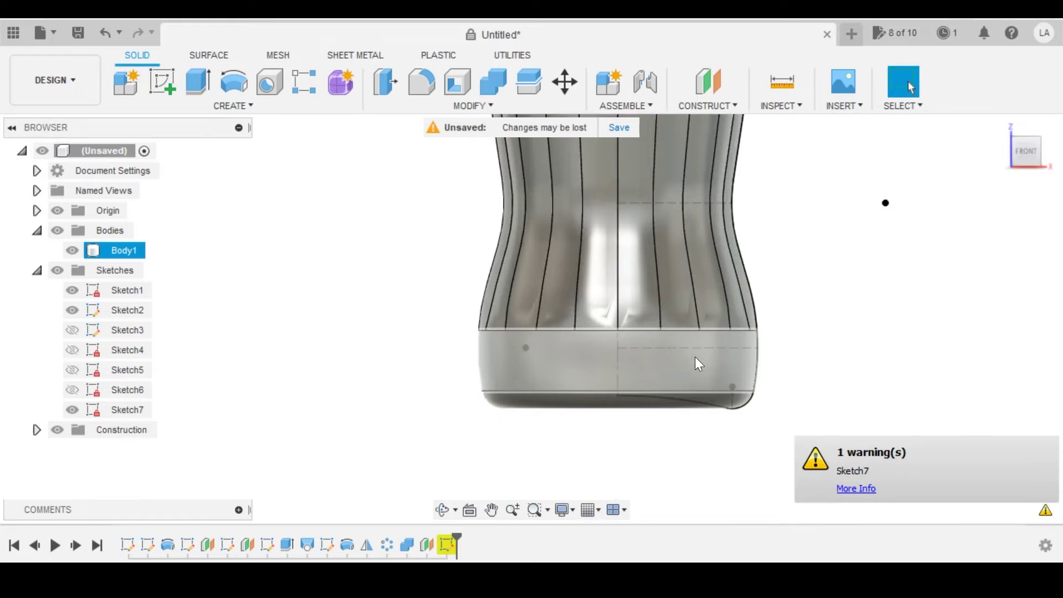
scroll(394, 281, down, 4)
scroll(612, 346, down, 4)
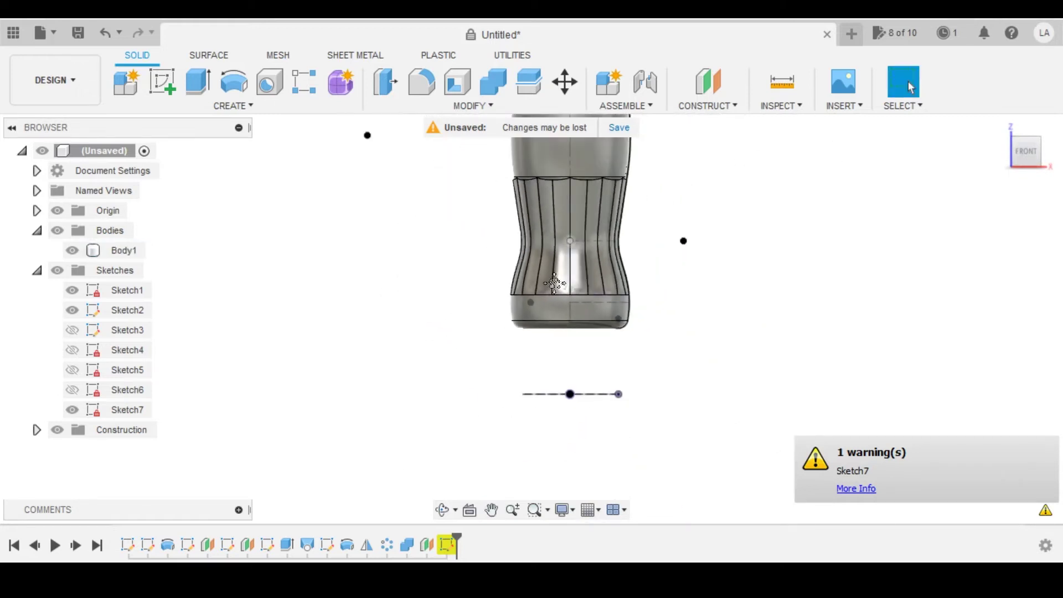
- Start a new sketch on the XZ origin plane
middle_drag(568, 179, 541, 438)
scroll(540, 437, down, 2)
click(599, 223)
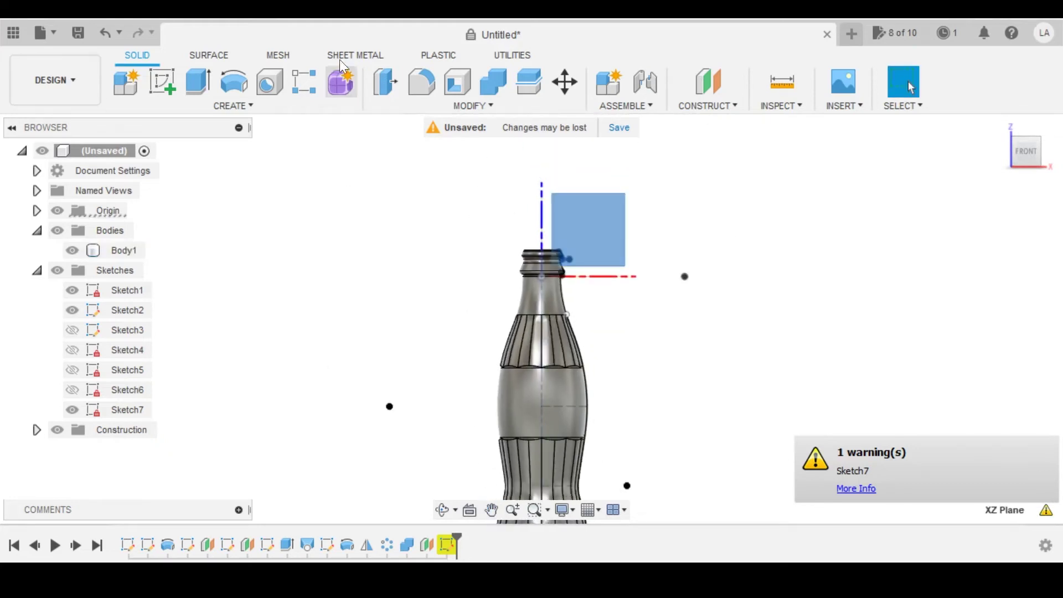
click(148, 73)
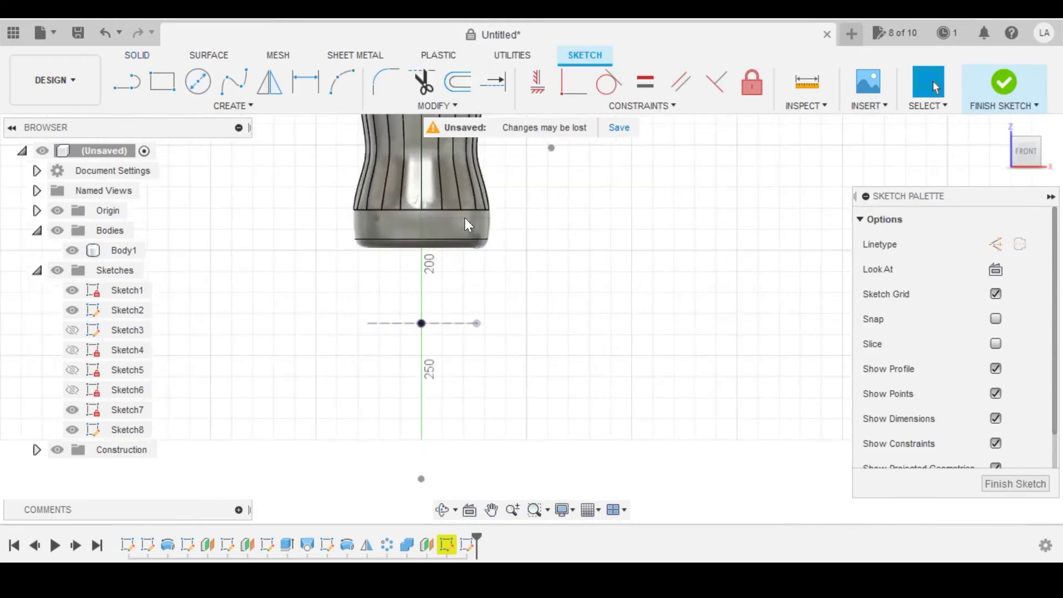
- Turn on Slice for the new sketch to cut the view through the bottle's base at the sketch plane
scroll(470, 235, up, 5)
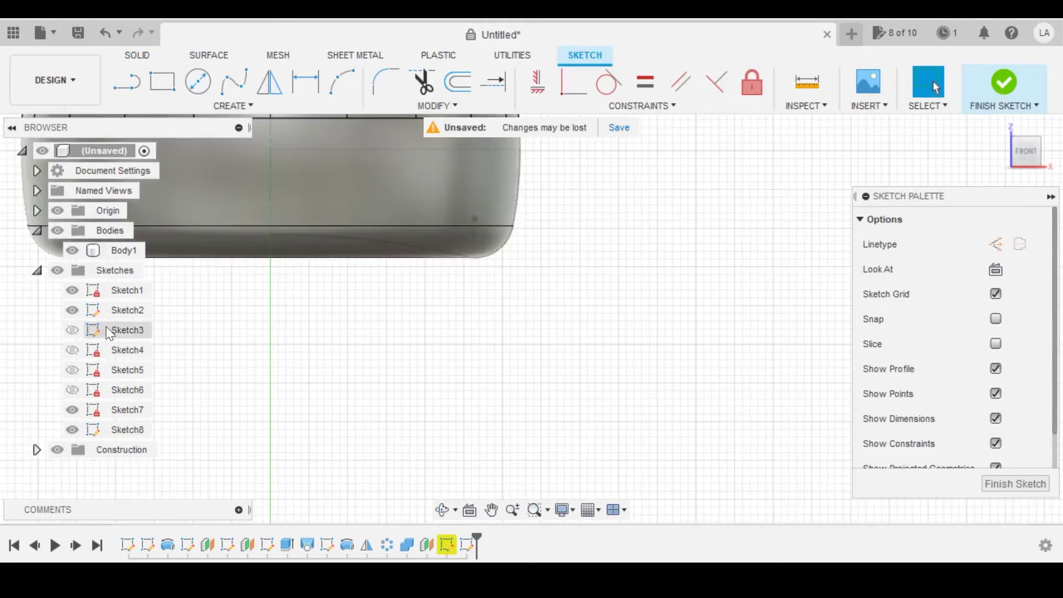
click(135, 314)
scroll(474, 264, up, 4)
click(455, 315)
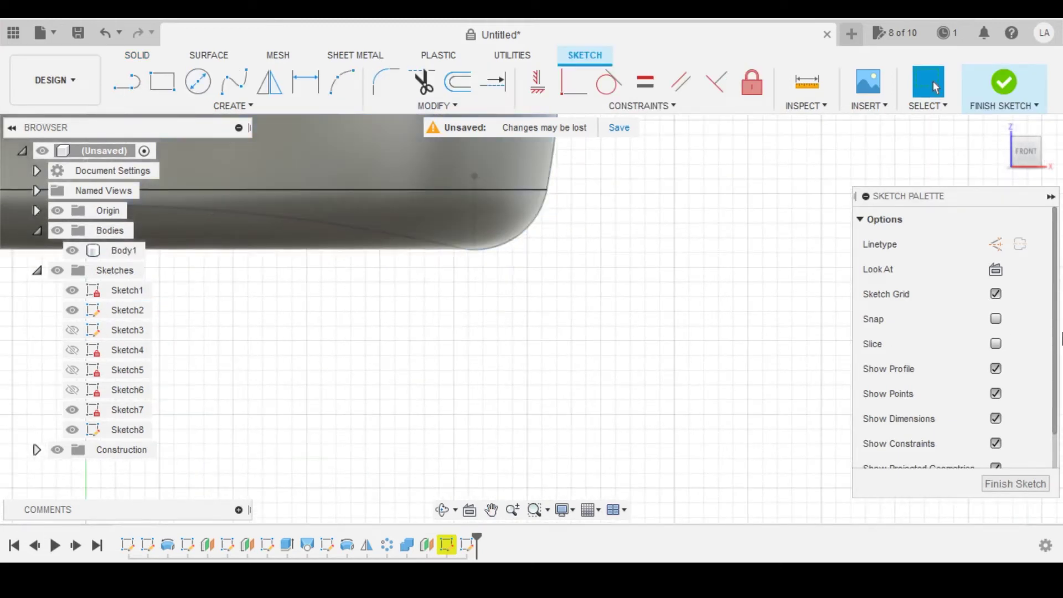
click(996, 343)
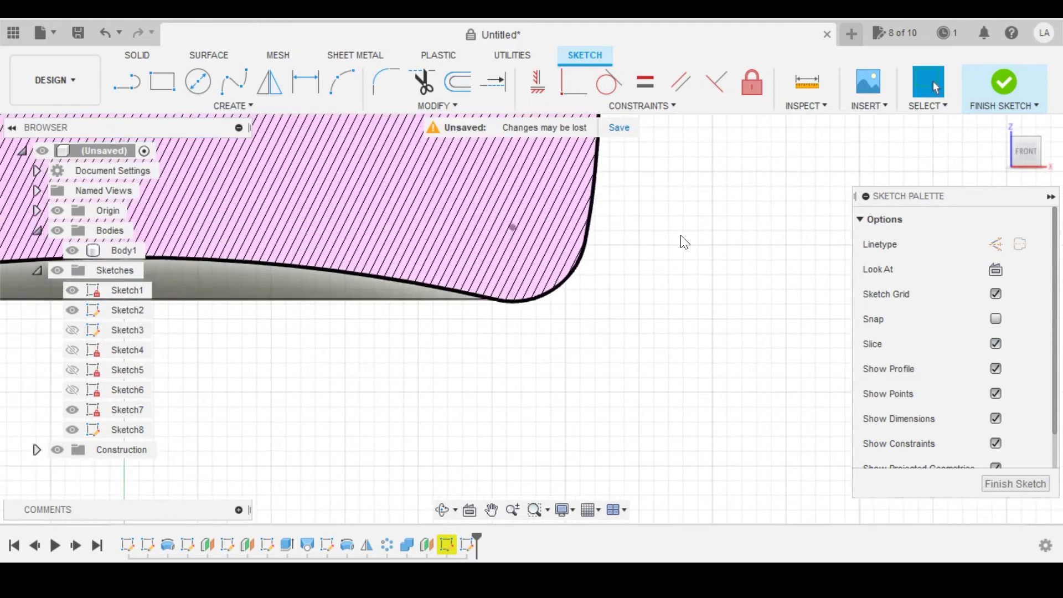
- Project the base's 5 mm corner arc and the adjoining curved underside line into the sketch
key(p)
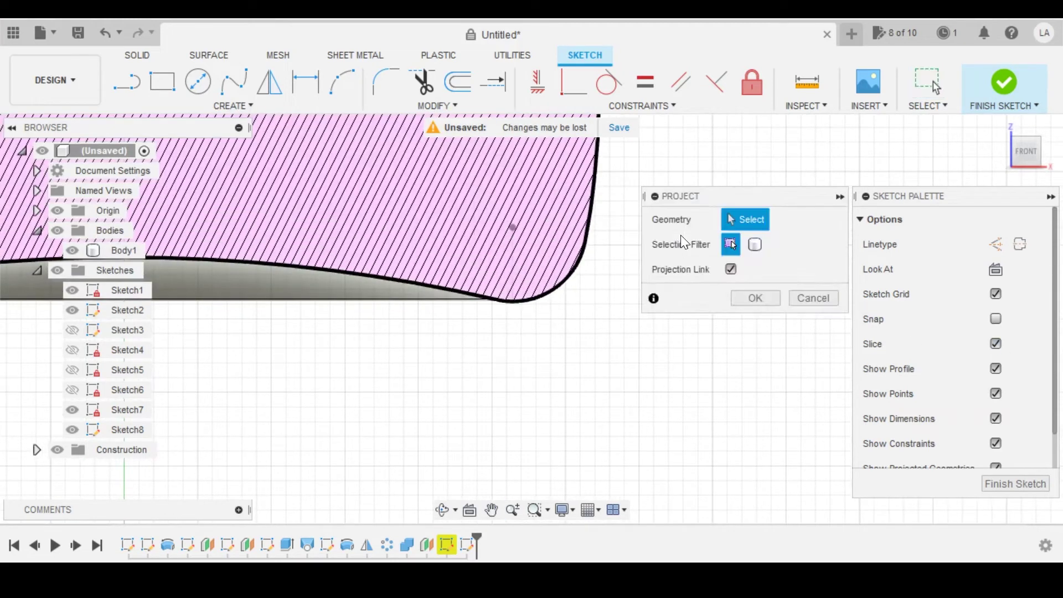
click(580, 272)
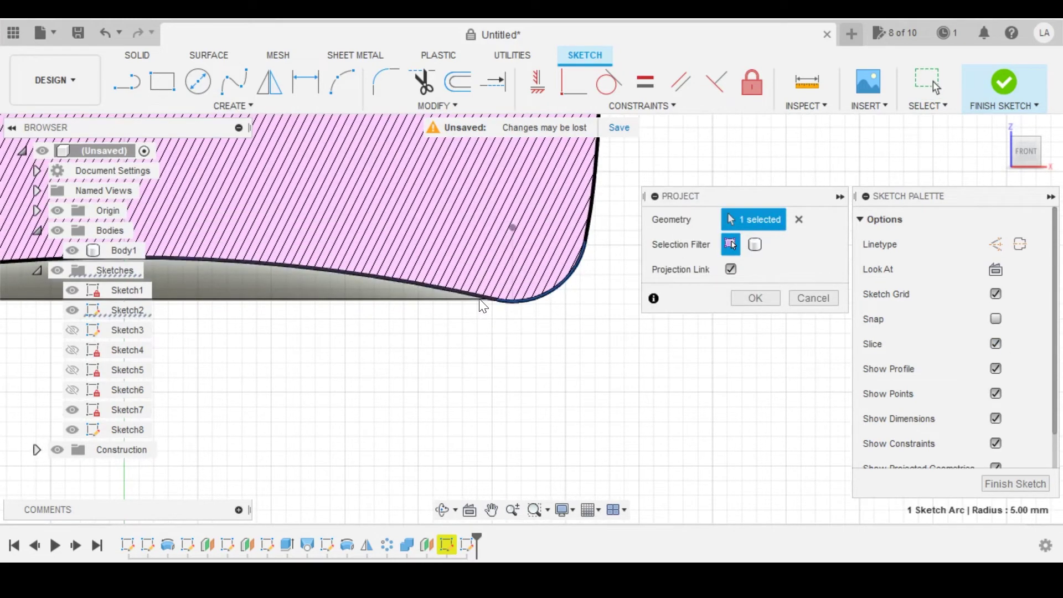
scroll(450, 310, up, 2)
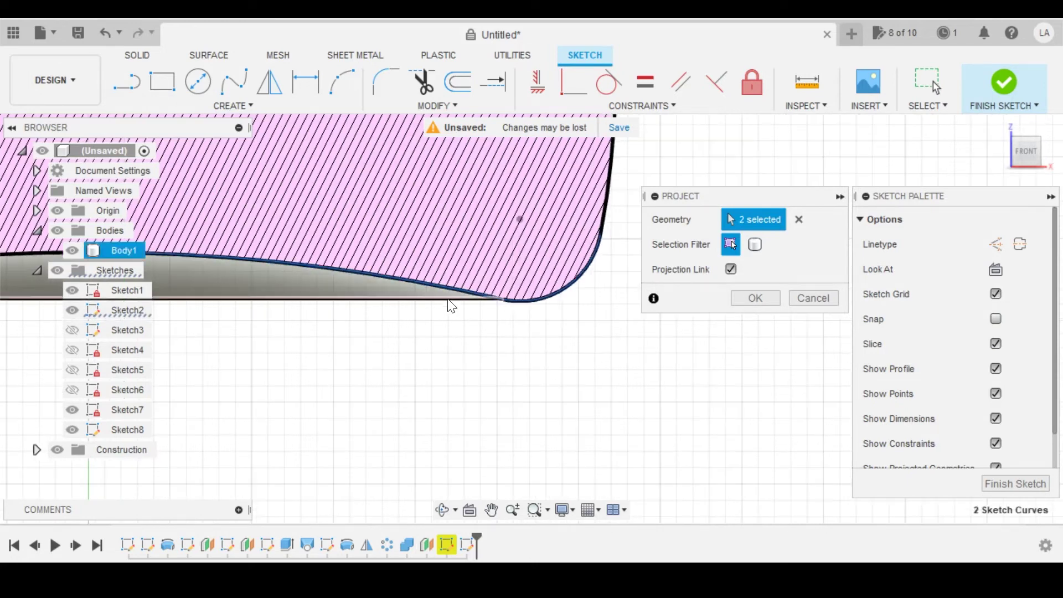
click(756, 299)
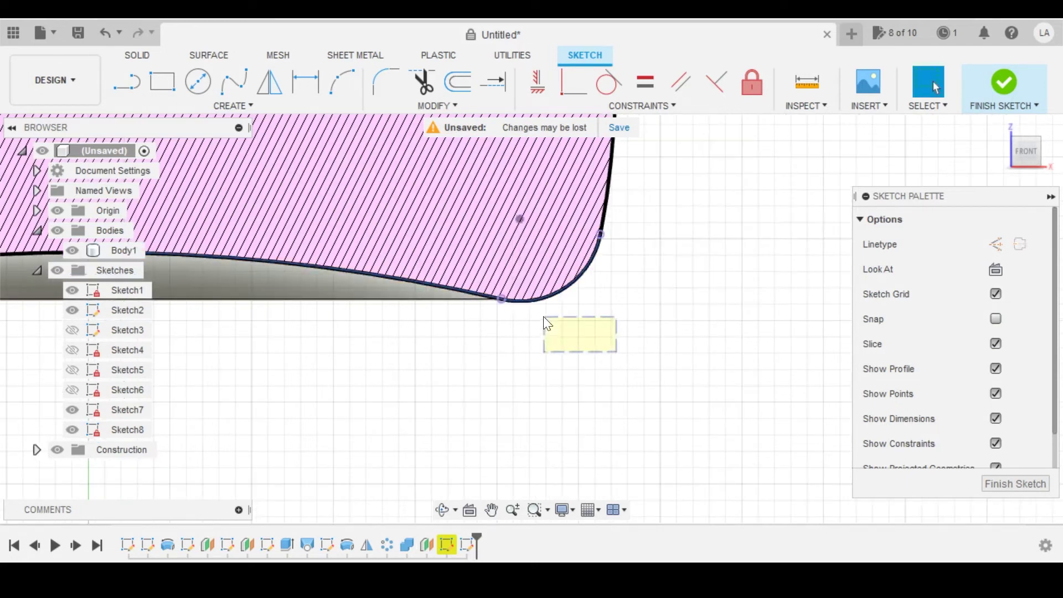
- Offset the projected base curves by -0.5 mm so the copy lies just outside the bottle
click(457, 83)
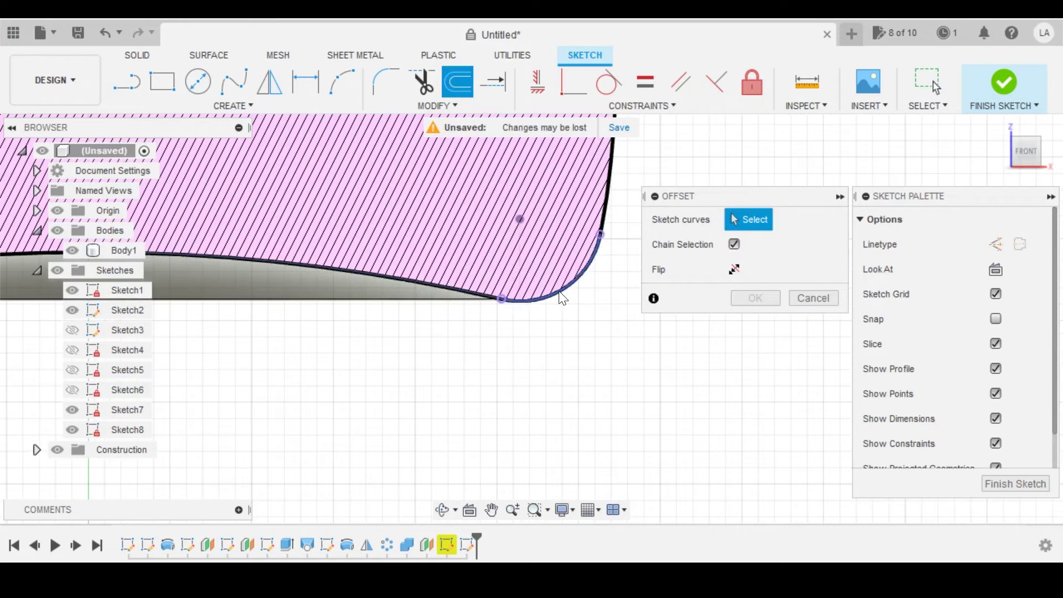
click(562, 297)
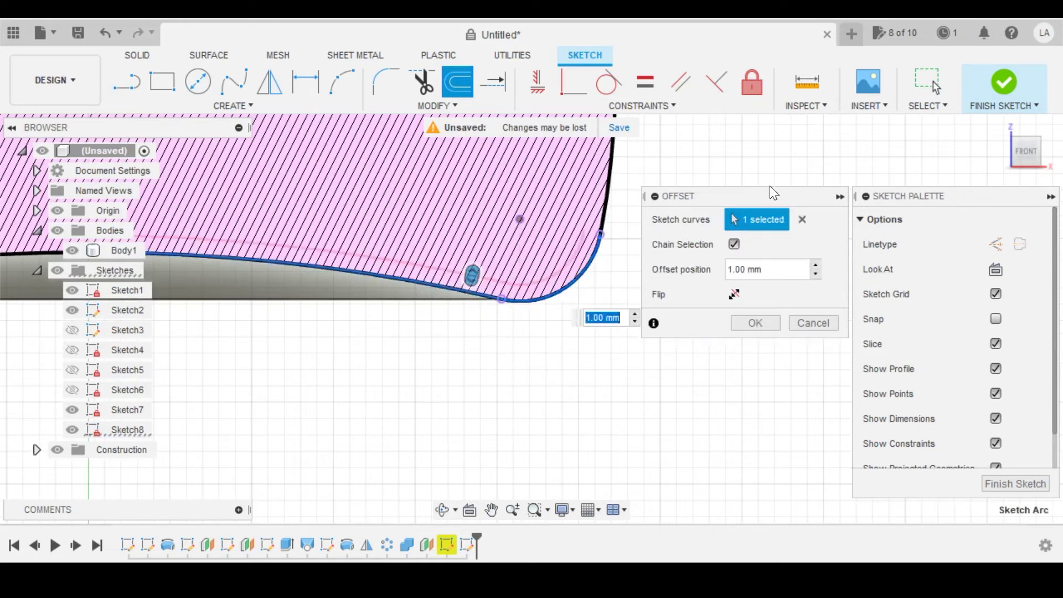
text(-0.5)
scroll(497, 301, up, 2)
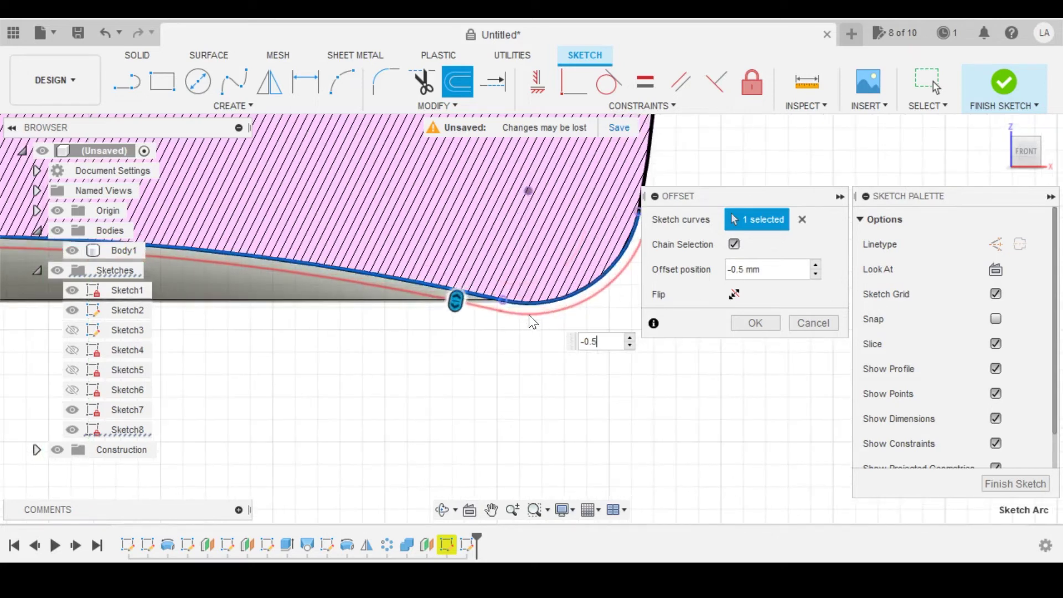
scroll(535, 302, down, 5)
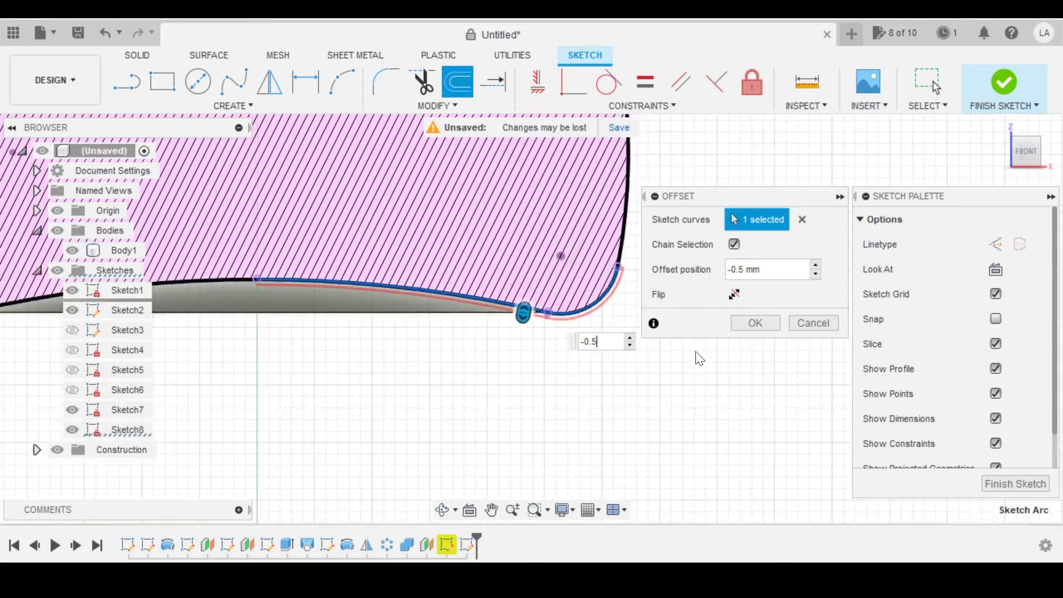
click(755, 323)
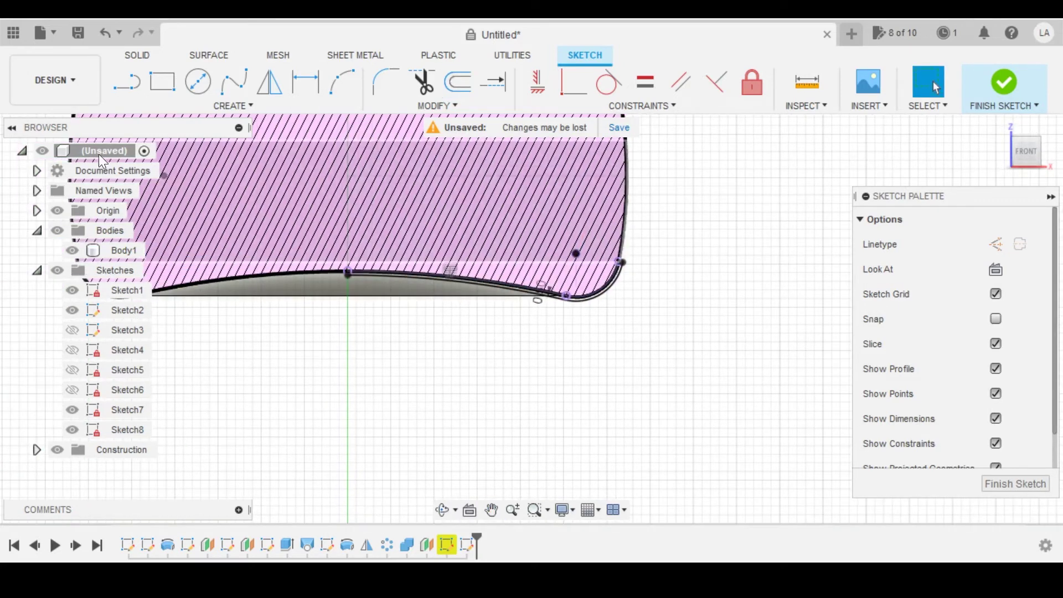
- Draw connected lines from the offset arc's outer end: horizontally outward, down below the base, back to the centre axis, and a short way up
click(126, 82)
scroll(645, 275, up, 3)
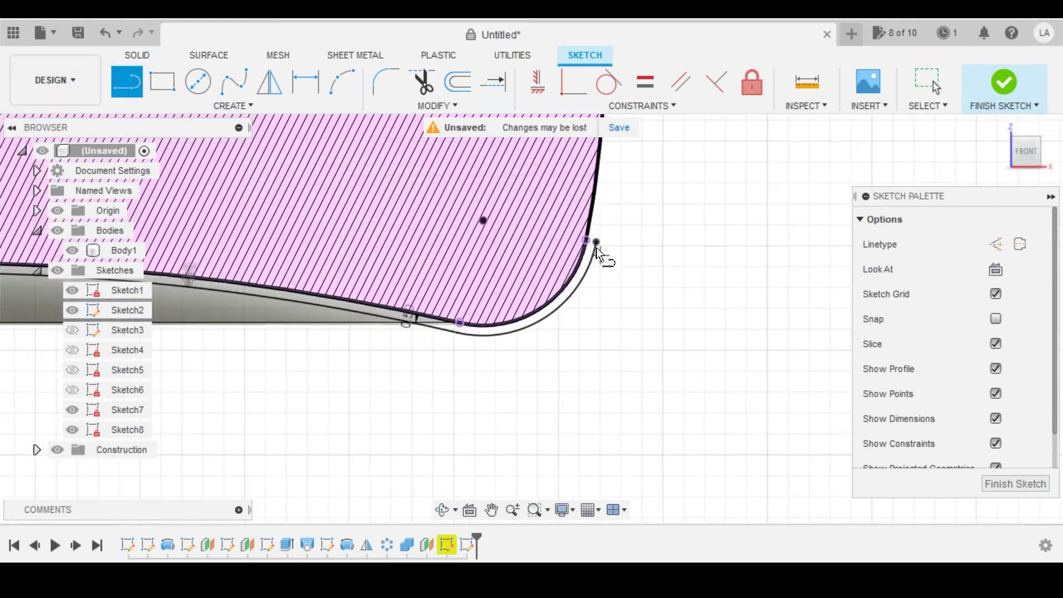
click(596, 242)
click(676, 242)
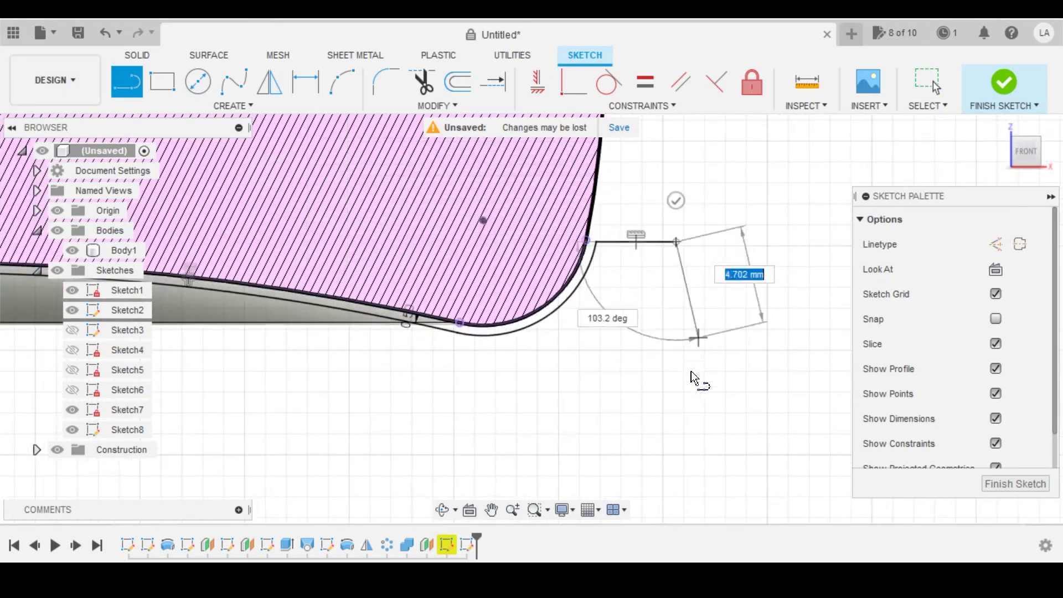
click(676, 437)
scroll(509, 370, up, 5)
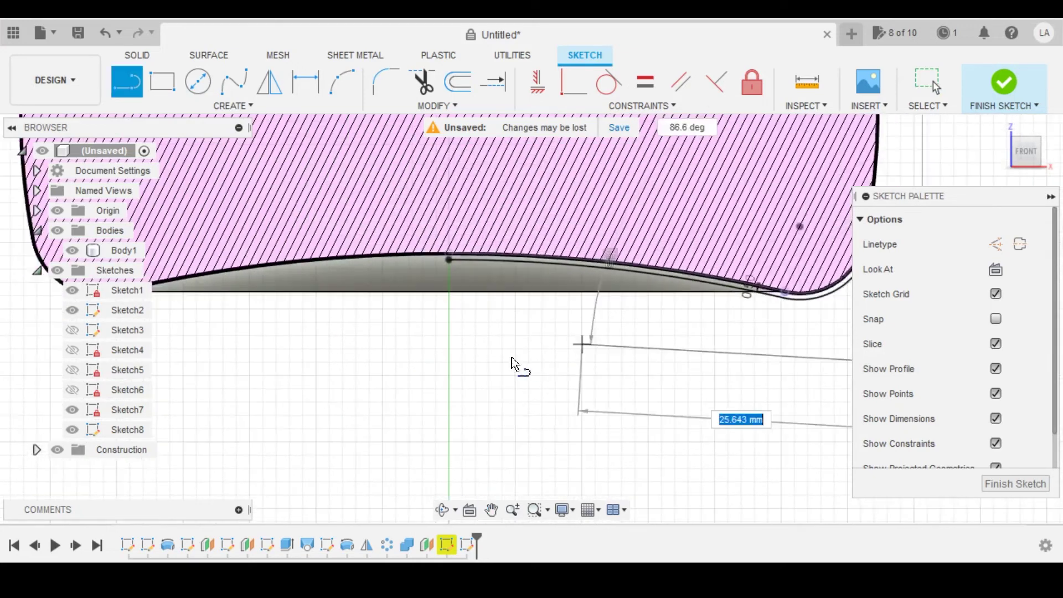
click(456, 366)
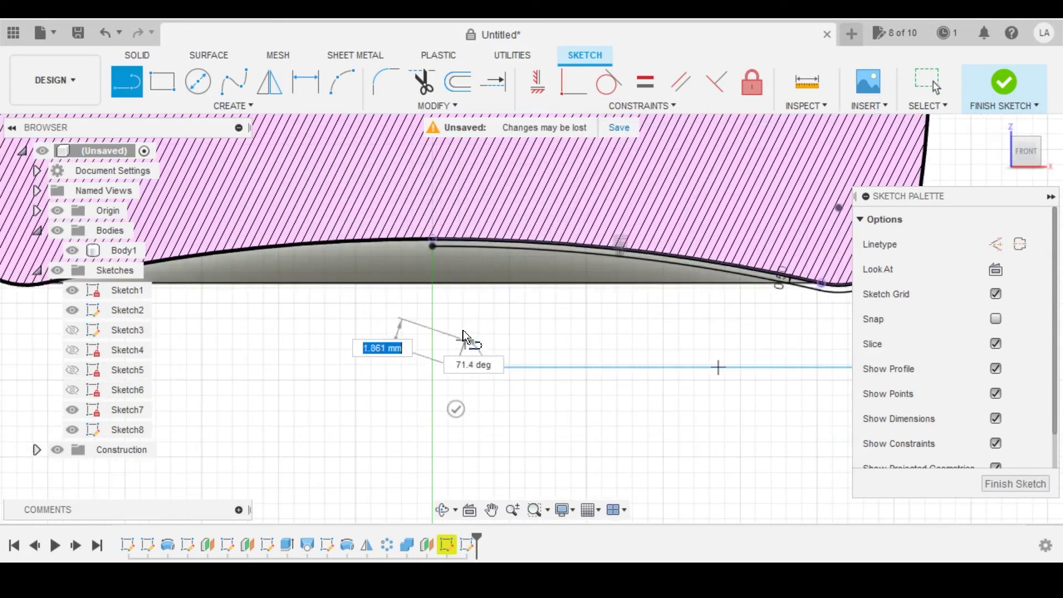
click(456, 331)
key(Escape)
- Make the open end of the short vertical line coincident with the offset curve's inner endpoint to close the profile
click(570, 81)
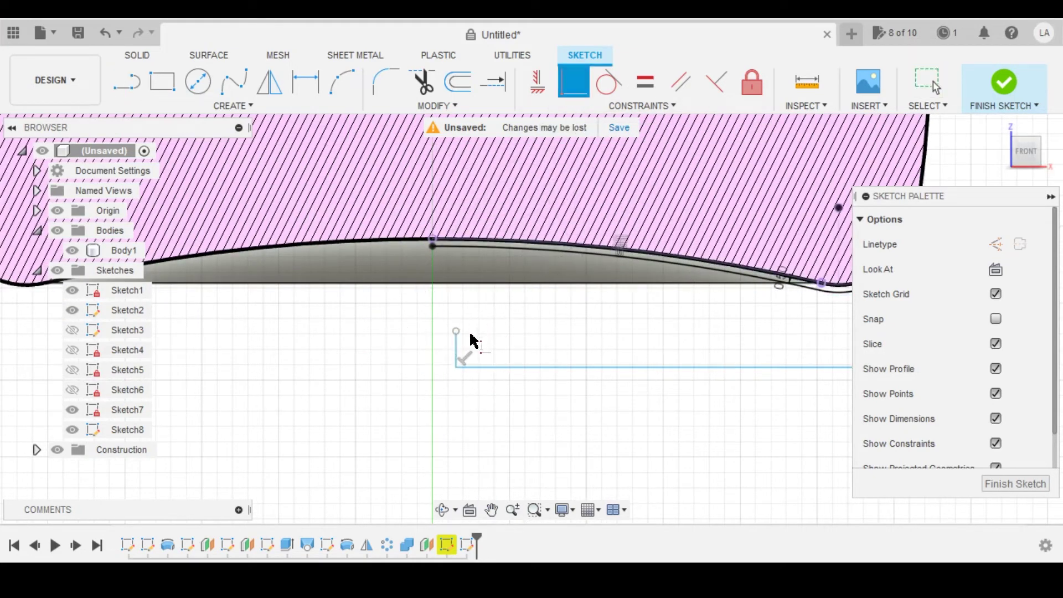
click(455, 331)
click(432, 246)
scroll(441, 293, down, 4)
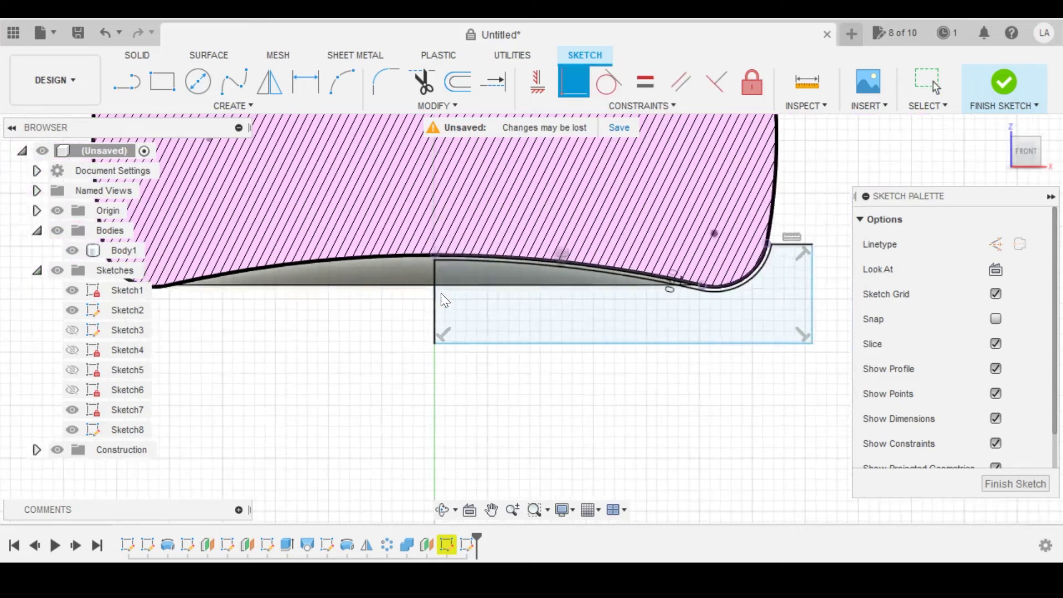
key(Escape)
- Dimension the closed profile's right-hand height and bottom width, and finish the sketch
scroll(743, 339, up, 2)
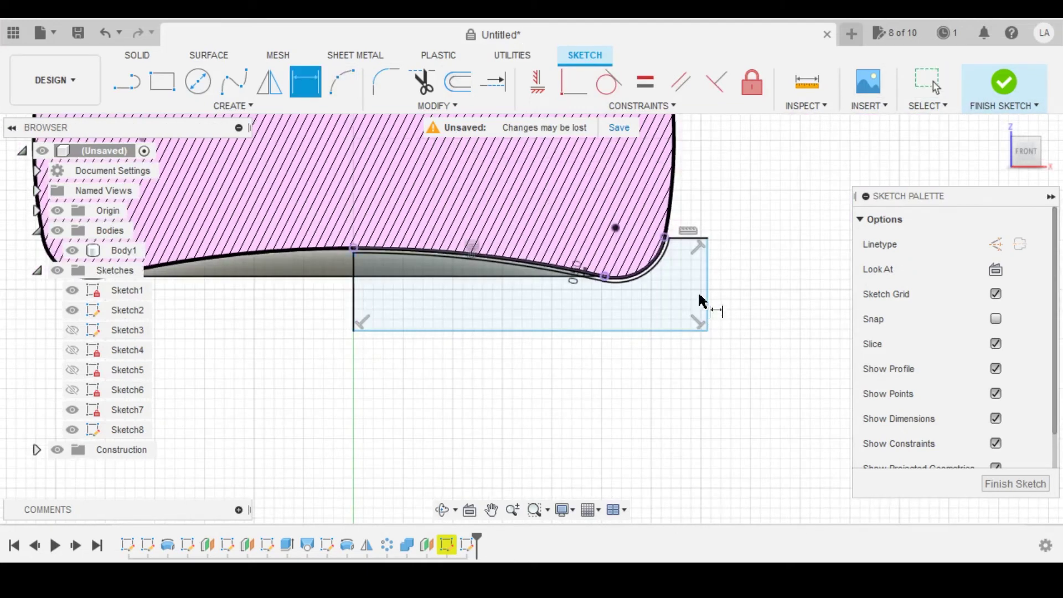
click(782, 299)
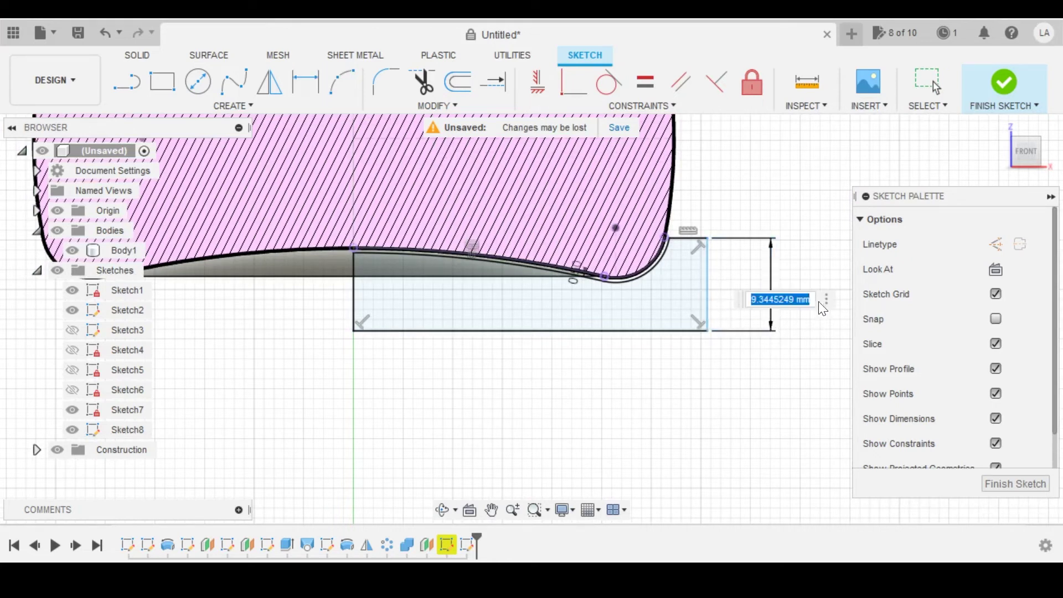
key(Return)
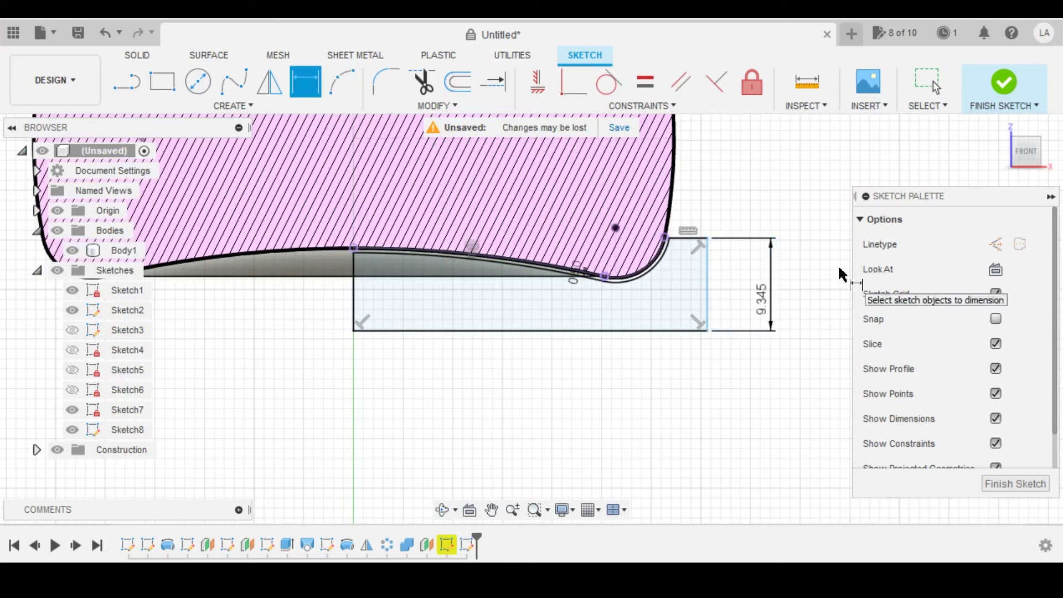
click(686, 332)
click(688, 389)
key(Return)
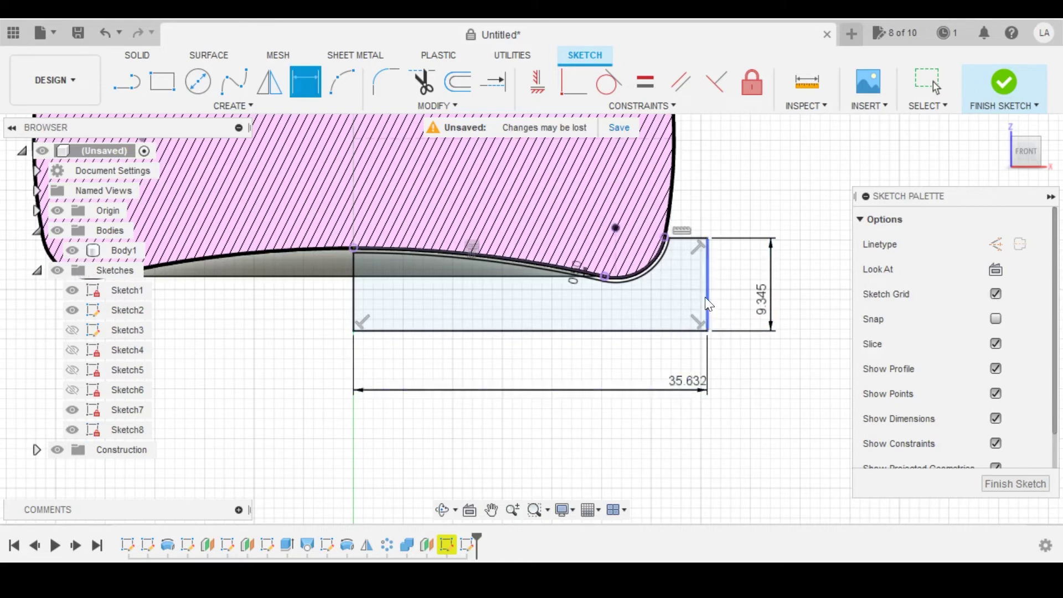
scroll(708, 289, down, 2)
key(Escape)
click(1003, 83)
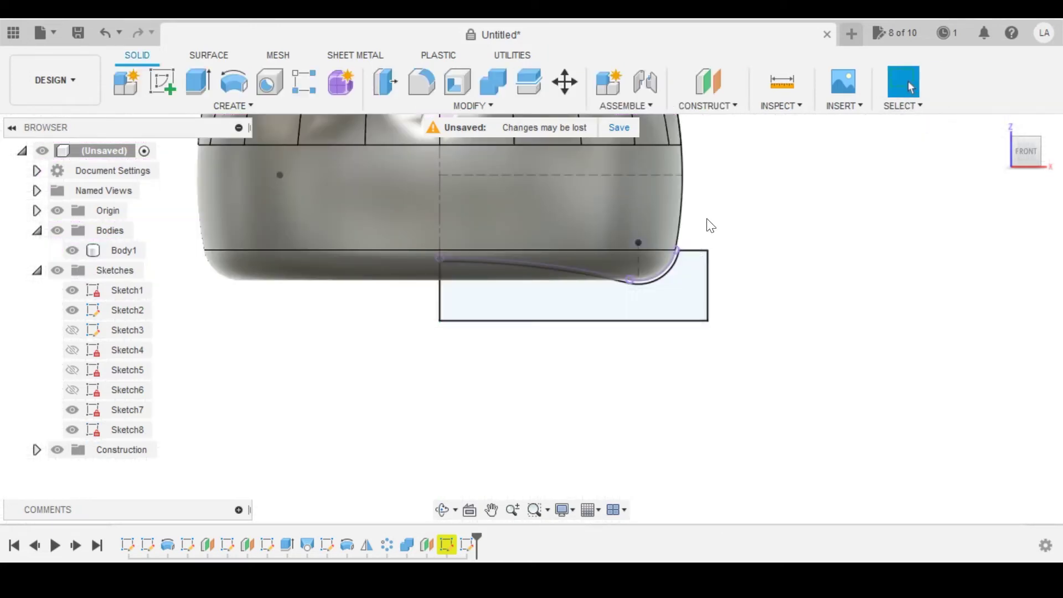
- Extrude the small slot profile 48.245 mm into the bottle's base using the Join operation
mouse_move(491, 302)
shift+middle_down()
mouse_move(470, 240)
mouse_move(446, 384)
mouse_move(482, 236)
mouse_move(484, 317)
shift+middle_up()
middle_drag(372, 221, 784, 340)
scroll(569, 286, up, 2)
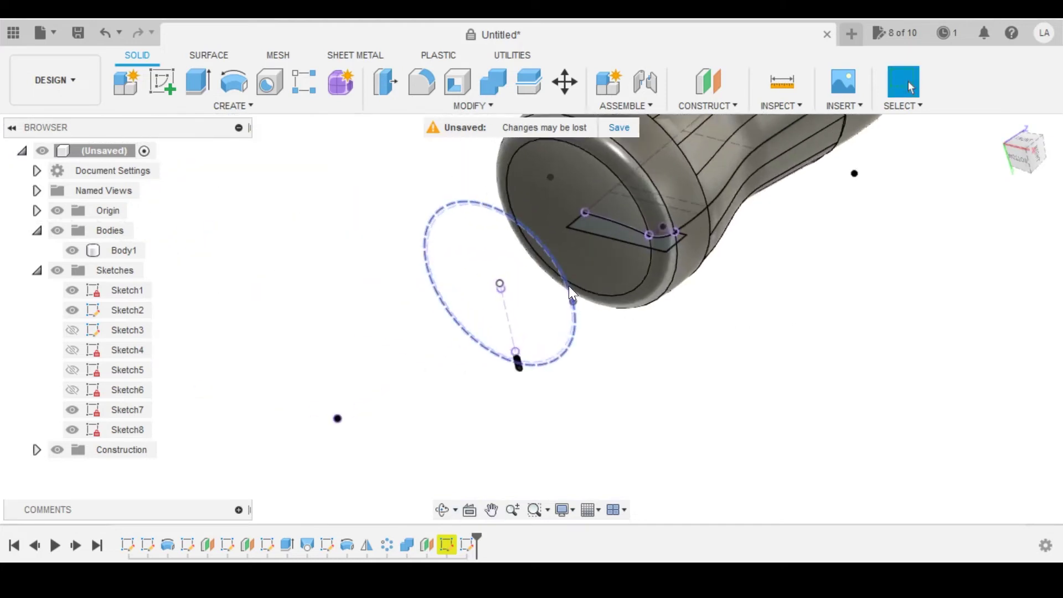
mouse_move(569, 286)
middle_down()
mouse_move(531, 330)
mouse_move(562, 332)
mouse_move(596, 313)
mouse_move(470, 317)
middle_up()
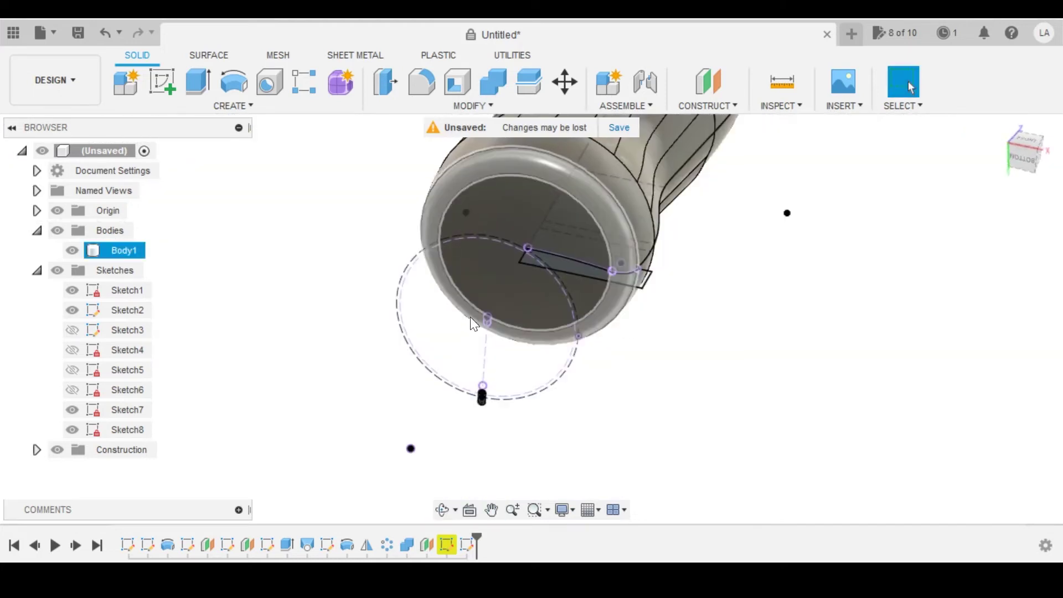
key(e)
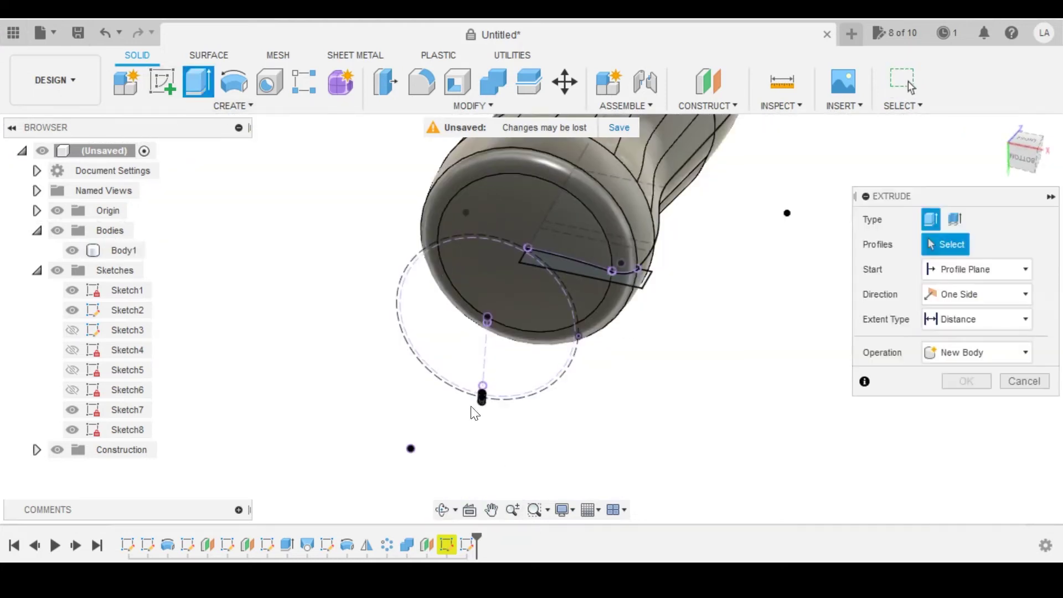
scroll(482, 415, up, 2)
scroll(487, 433, up, 2)
click(479, 382)
scroll(453, 388, down, 4)
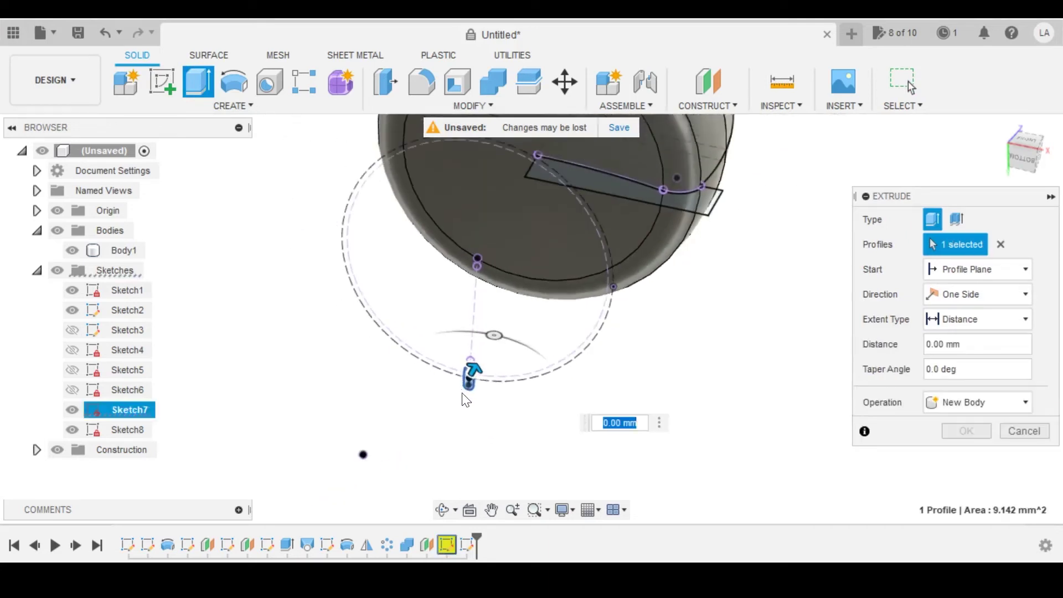
shift+middle_drag(402, 345, 346, 332)
middle_drag(346, 332, 424, 423)
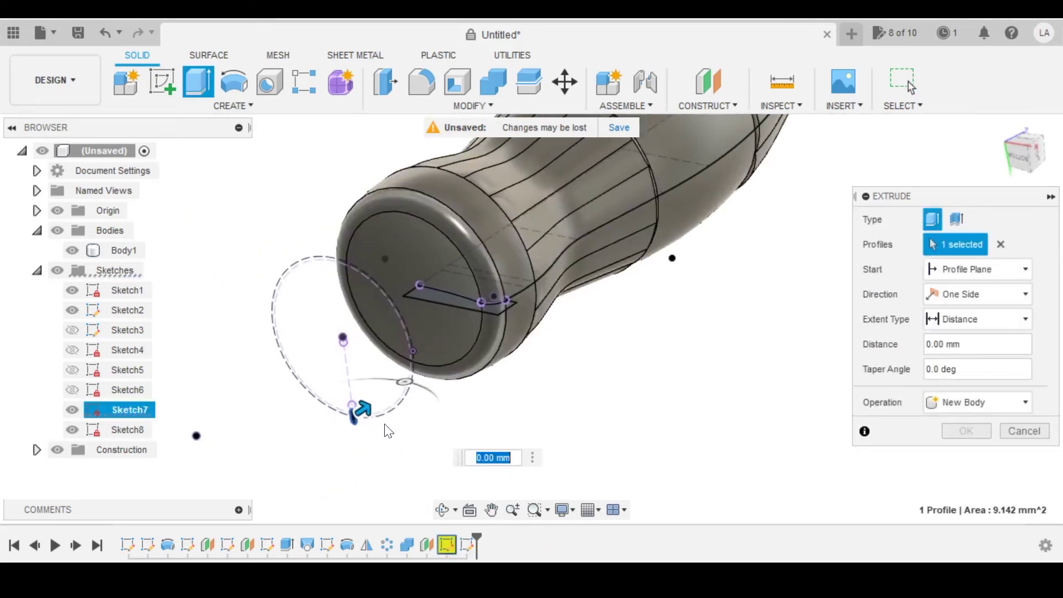
drag(376, 409, 458, 346)
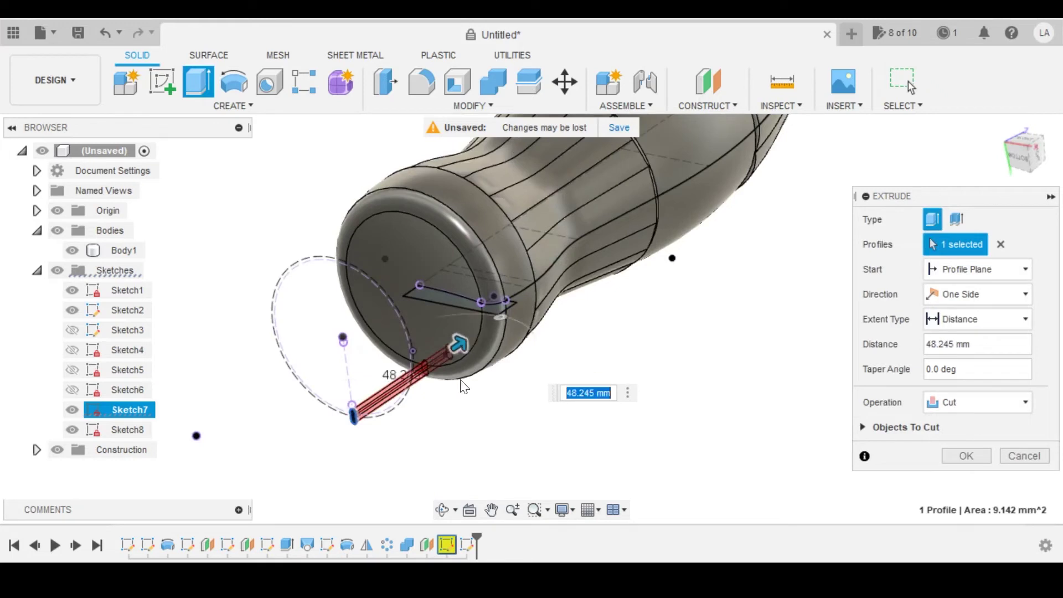
click(998, 402)
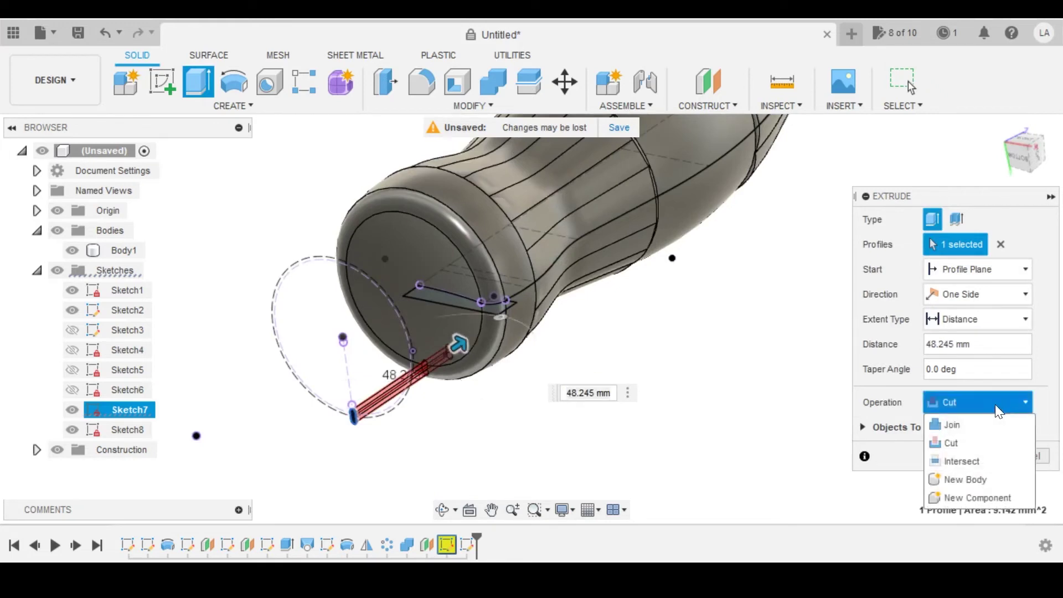
click(964, 425)
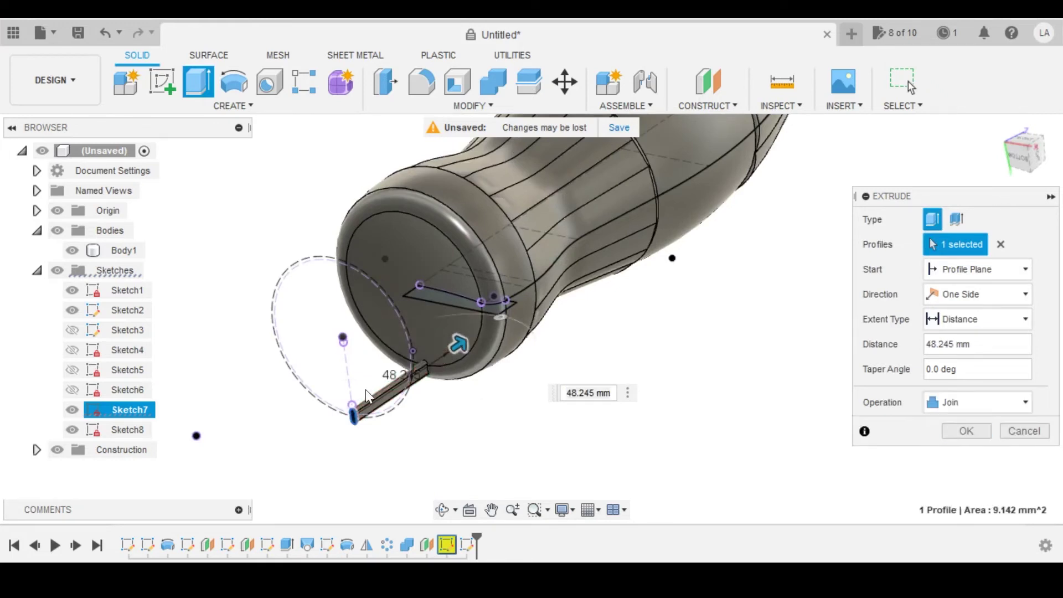
click(966, 430)
- Revolve the closed profile a full turn about the bottle's central axis as a Cut through the extruded slot
scroll(519, 332, up, 3)
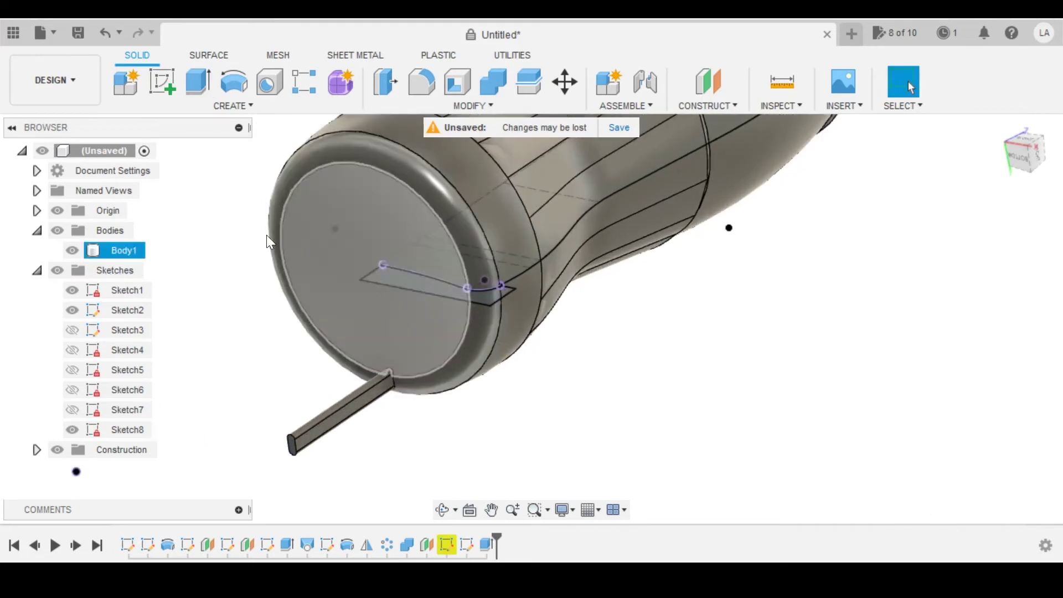
click(233, 83)
click(486, 293)
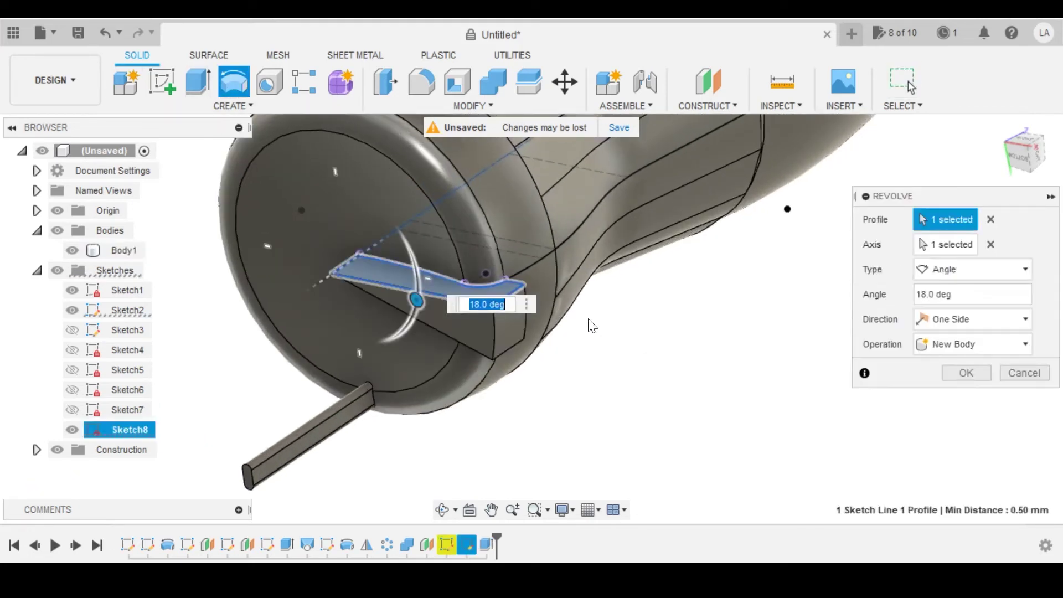
click(967, 348)
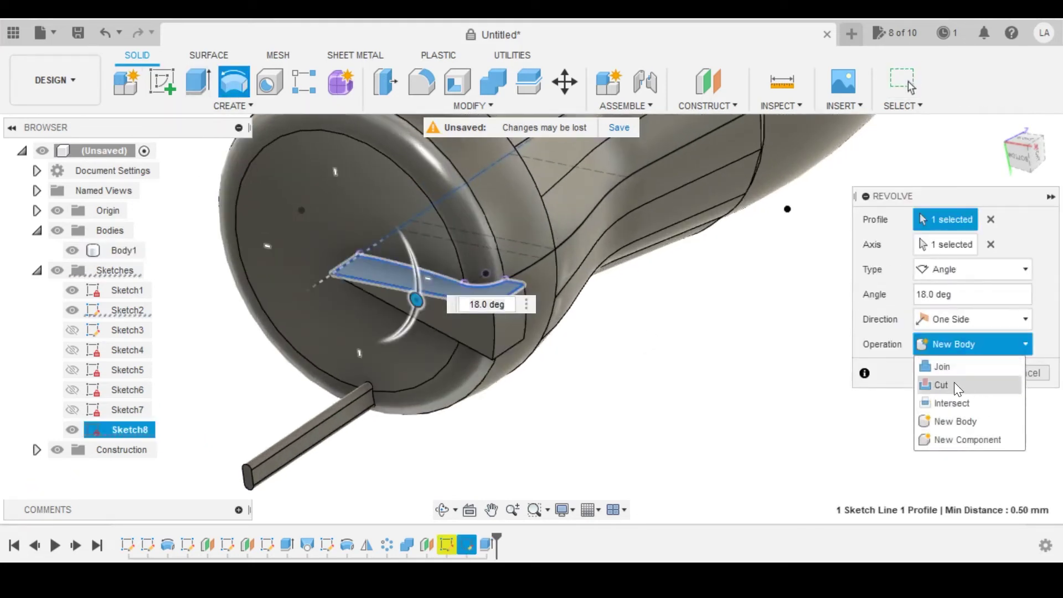
click(953, 388)
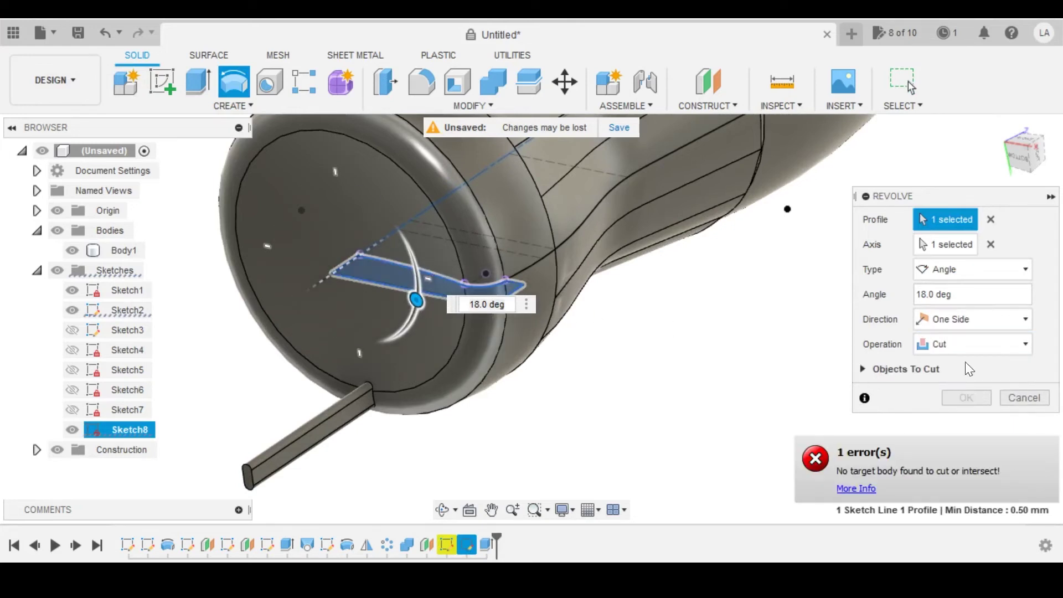
click(969, 273)
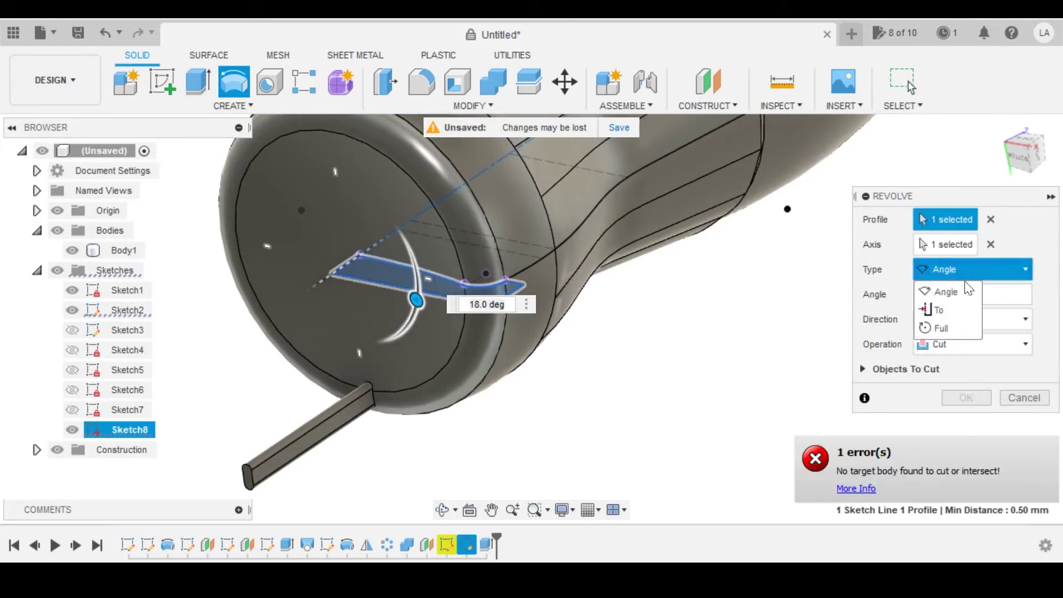
click(942, 327)
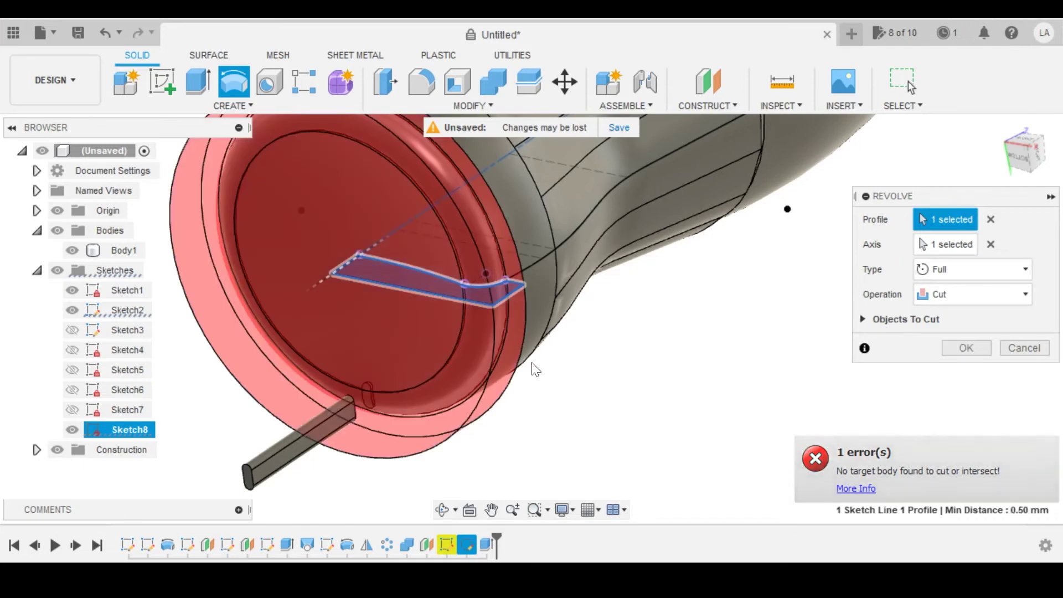
scroll(543, 310, down, 4)
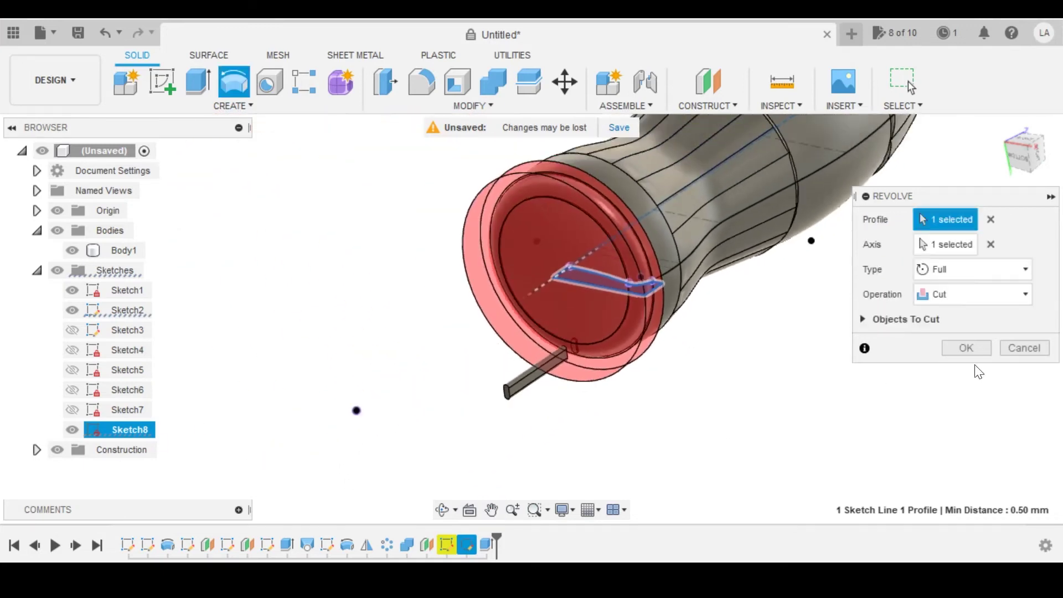
click(966, 348)
- Show the revolved cut's sketch, Sketch8, together with its dimensions beneath the bottle's base
shift+middle_drag(576, 297, 559, 158)
shift+middle_drag(636, 222, 489, 251)
click(1028, 160)
middle_drag(388, 275, 501, 203)
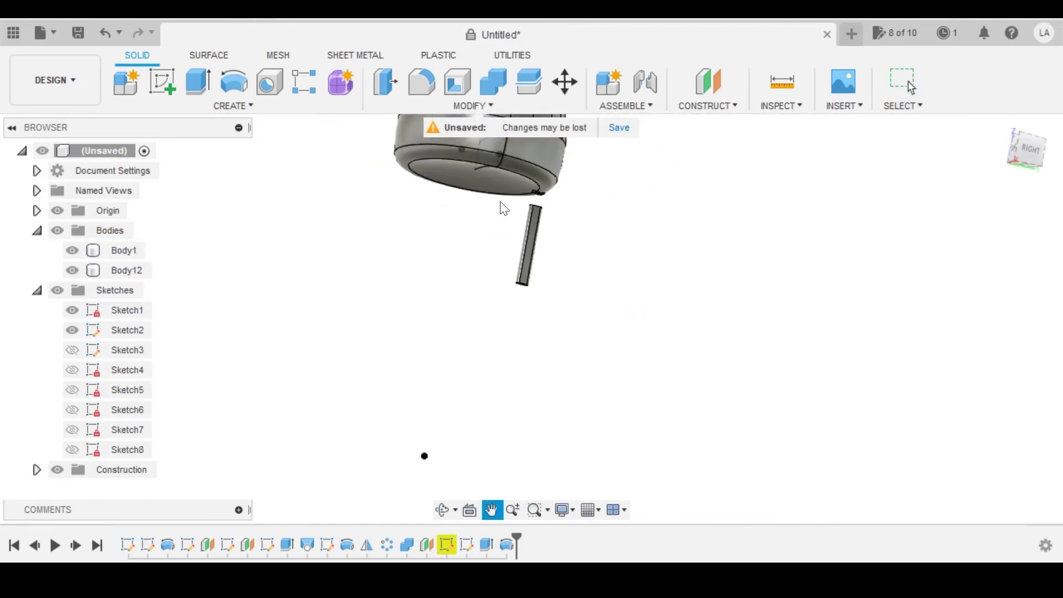
scroll(532, 209, up, 5)
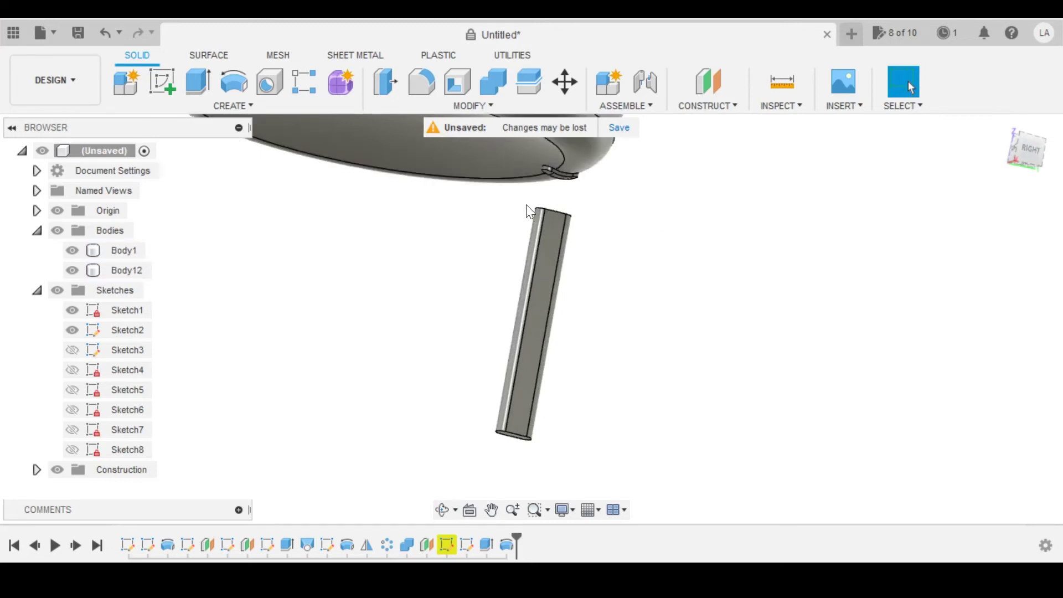
scroll(540, 189, up, 2)
scroll(510, 414, down, 2)
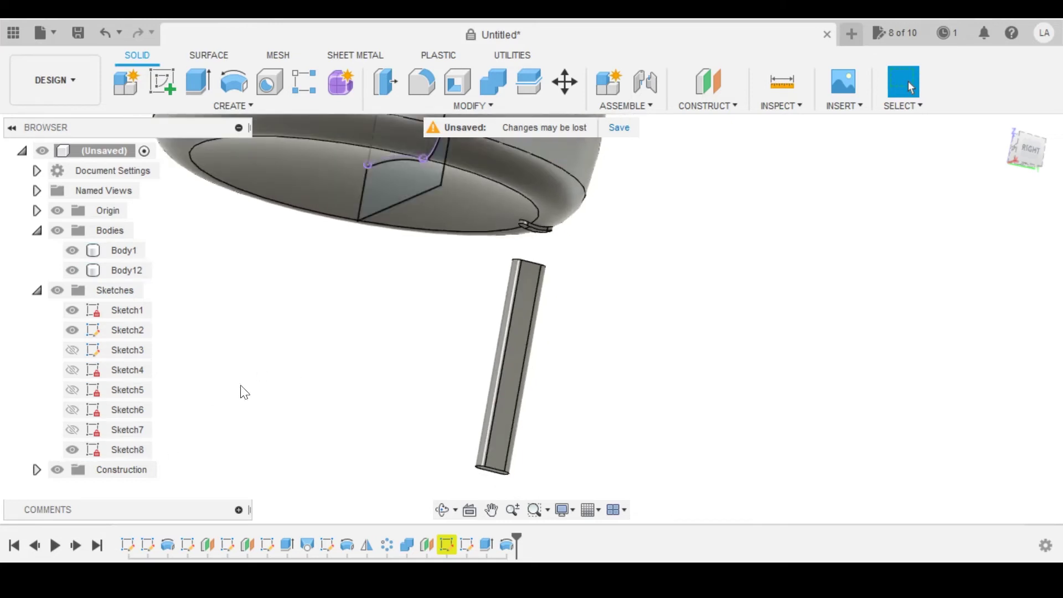
scroll(244, 392, down, 2)
right_click(127, 445)
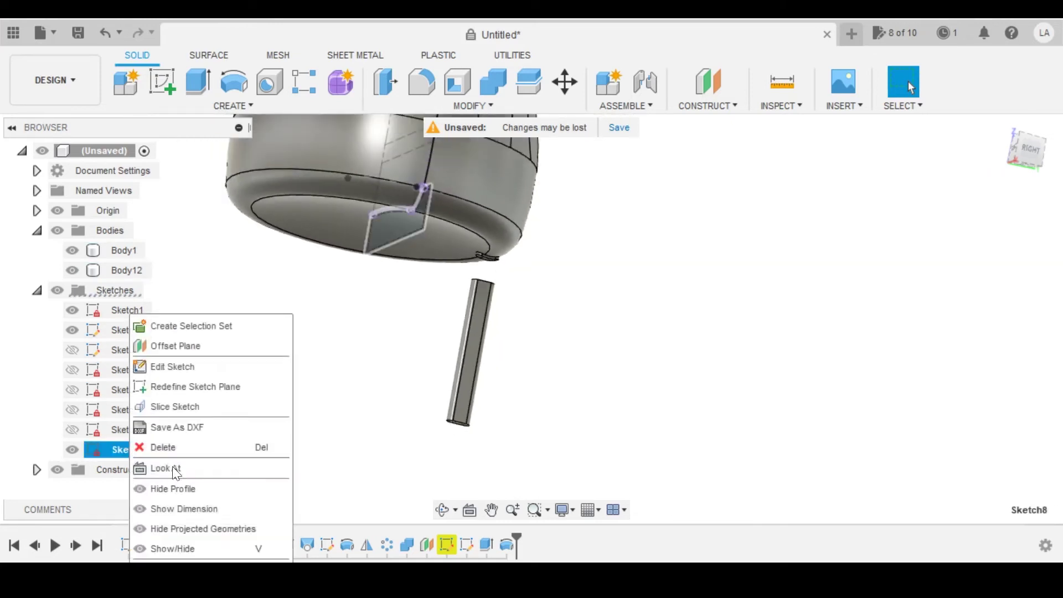
click(183, 509)
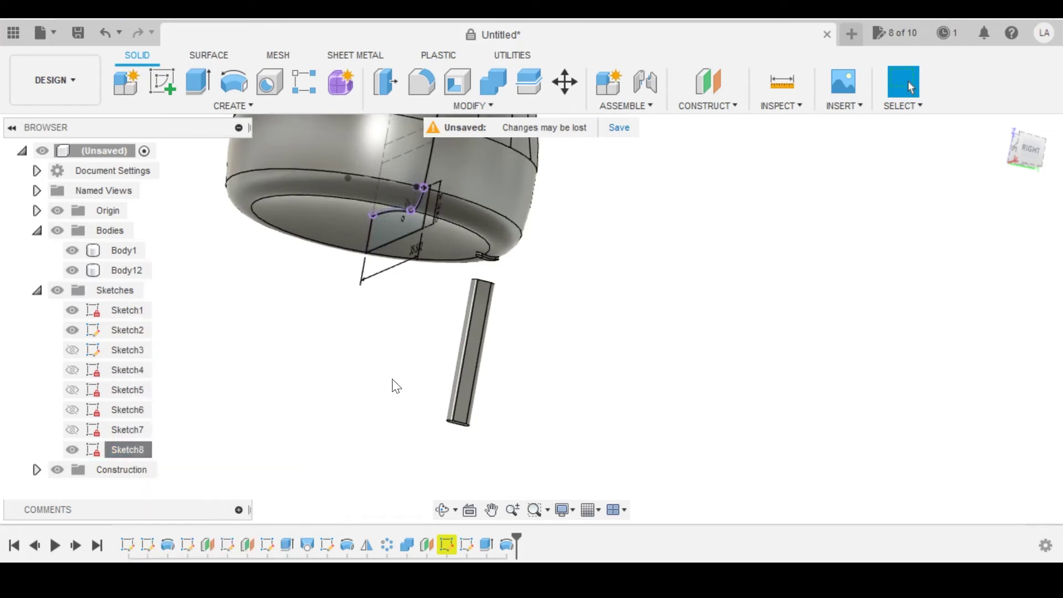
- Set the vertical height dimension of the revolved cut's profile to 30 mm
mouse_move(396, 386)
shift+middle_down()
mouse_move(579, 427)
mouse_move(657, 324)
shift+middle_up()
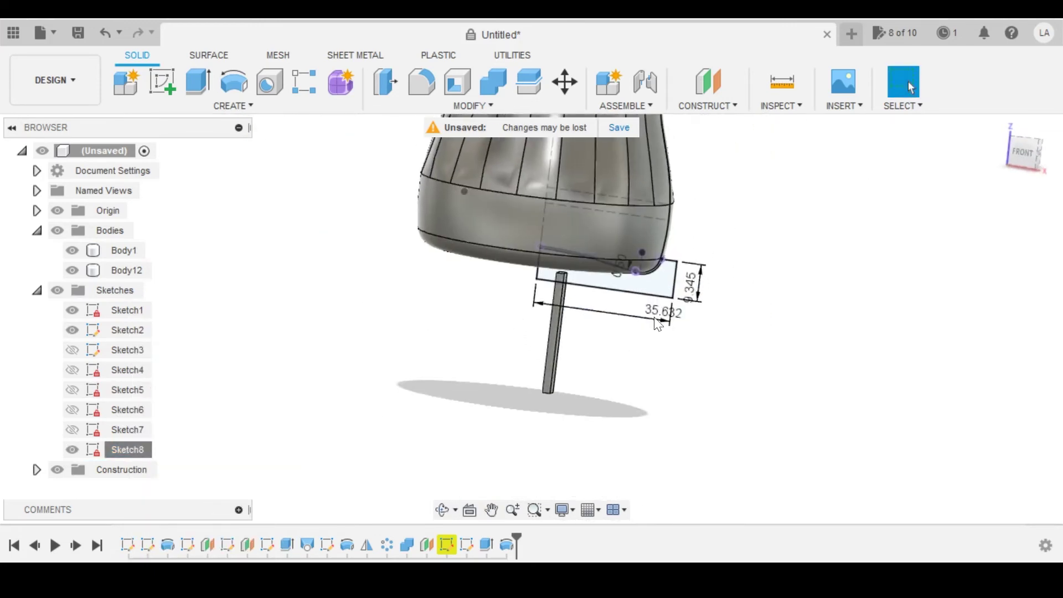
double_click(690, 288)
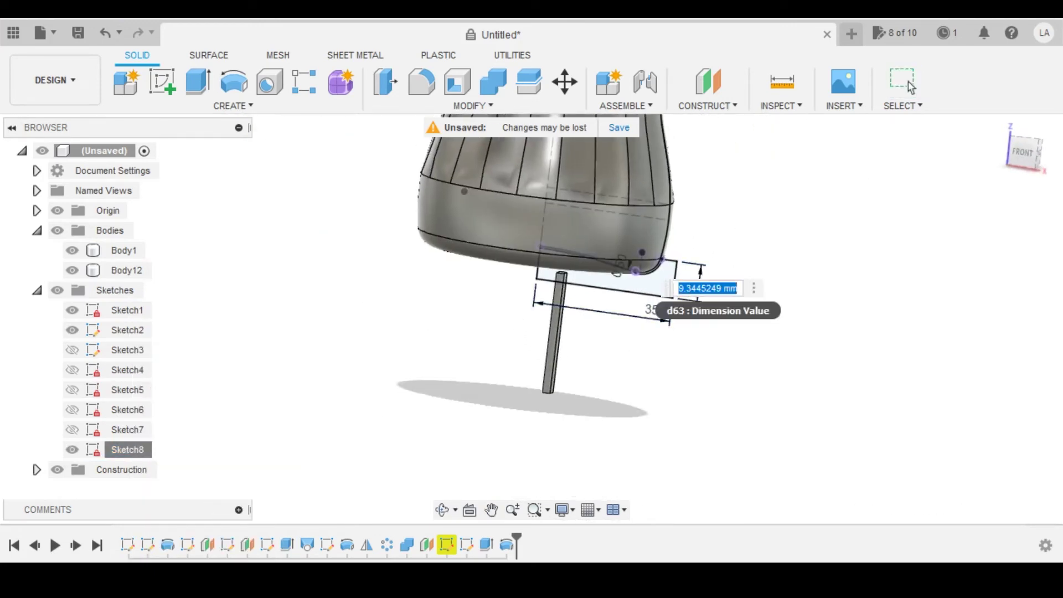
key(Return)
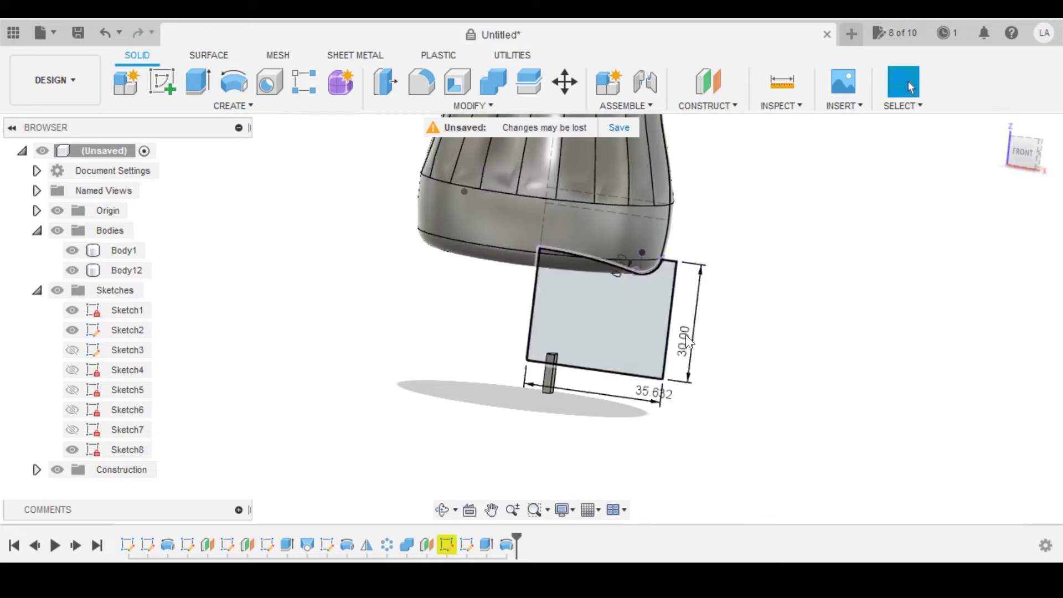
- Set the vertical height of the revolved cut's profile to 45 mm and hide Sketch8
double_click(683, 332)
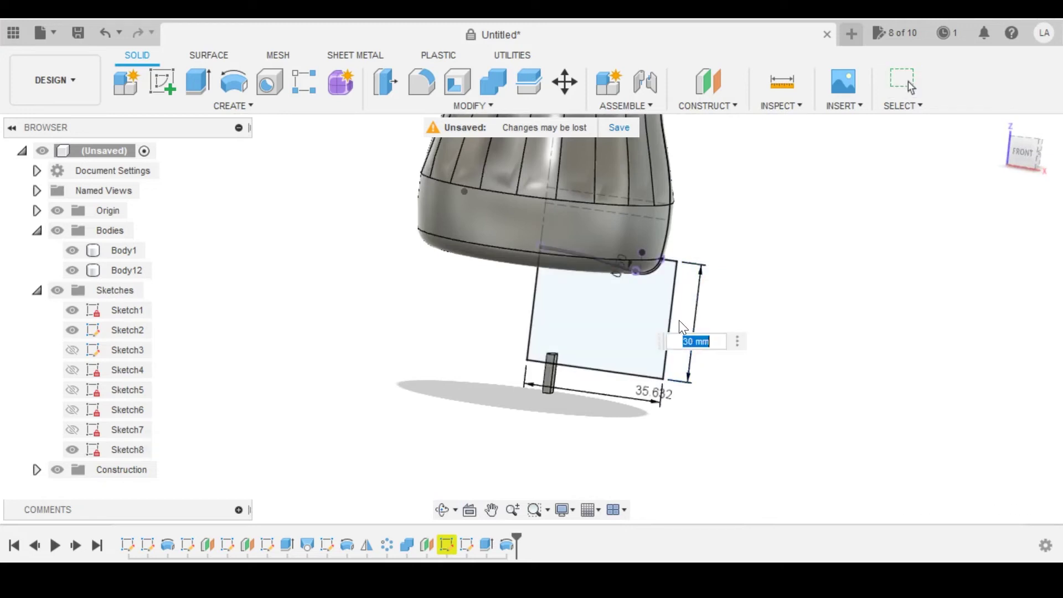
text(45)
key(Return)
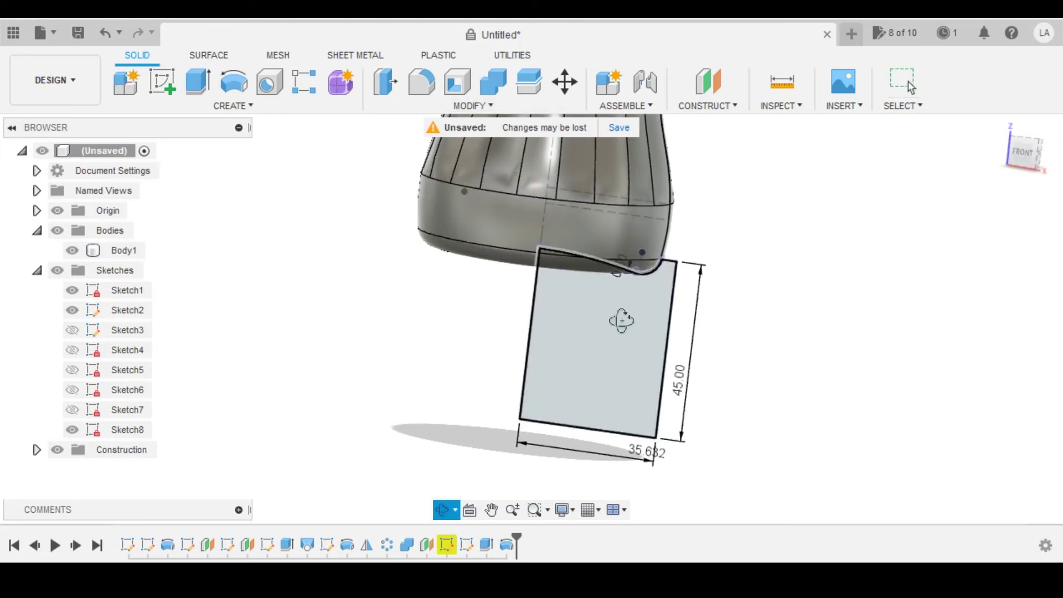
mouse_move(622, 321)
shift+middle_down()
mouse_move(373, 254)
mouse_move(440, 162)
mouse_move(327, 452)
shift+middle_up()
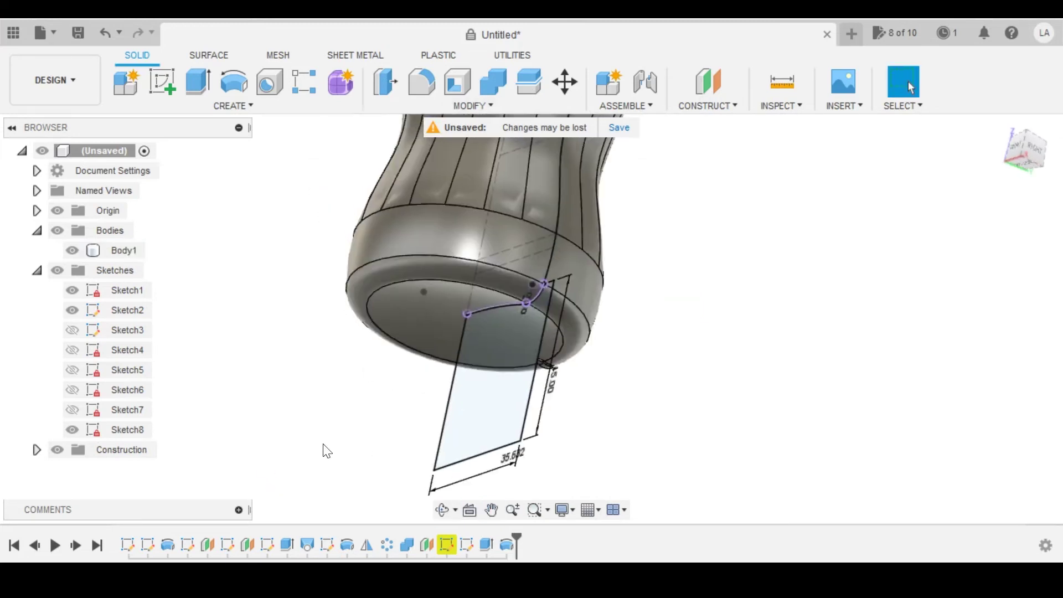
click(72, 430)
- Fillet the outer edge loop of the small raised slot on the base with a 0.4 mm radius
mouse_move(540, 307)
shift+middle_down()
mouse_move(589, 365)
mouse_move(539, 357)
mouse_move(581, 349)
mouse_move(543, 280)
mouse_move(557, 451)
mouse_move(623, 440)
shift+middle_up()
click(584, 408)
scroll(558, 399, up, 5)
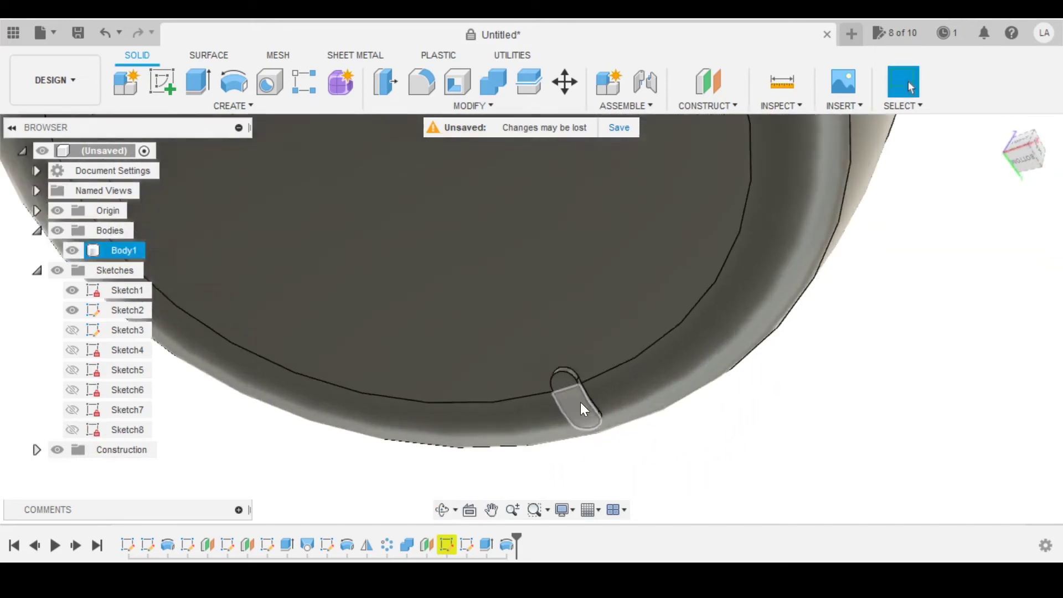
click(423, 82)
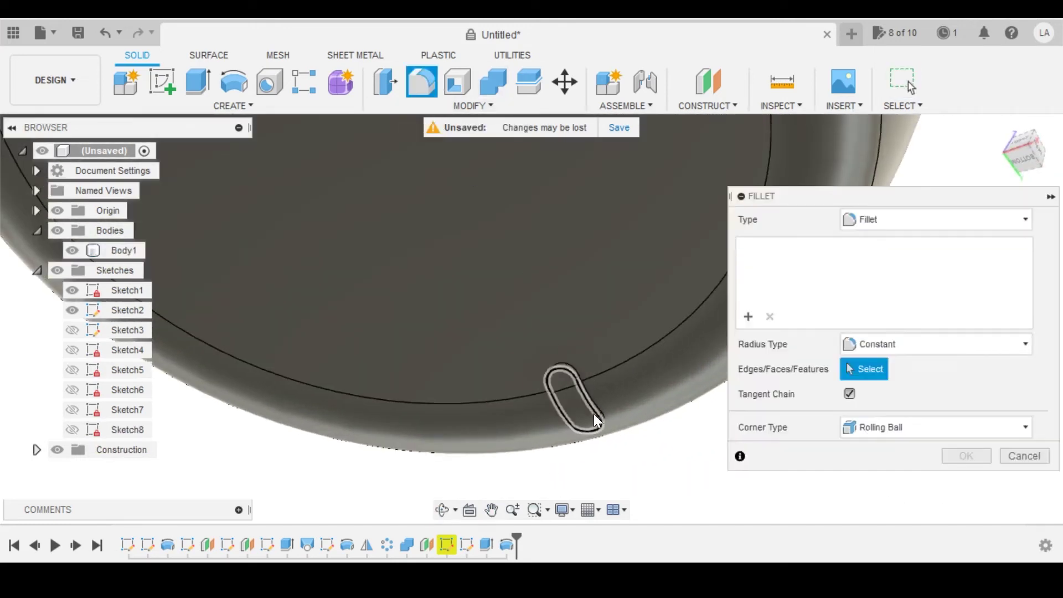
click(579, 393)
scroll(590, 398, up, 2)
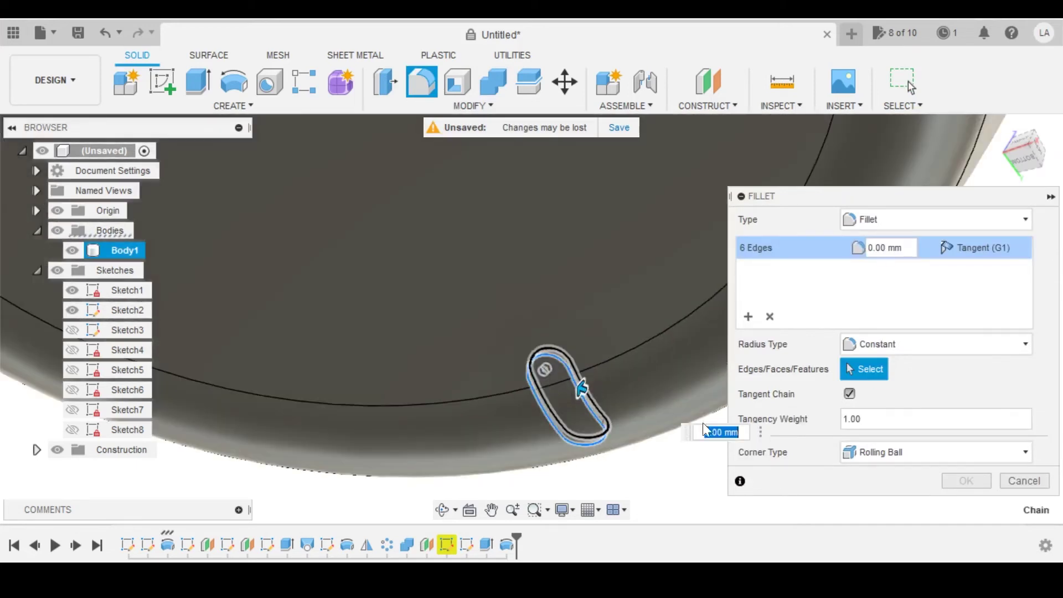
drag(905, 248, 872, 248)
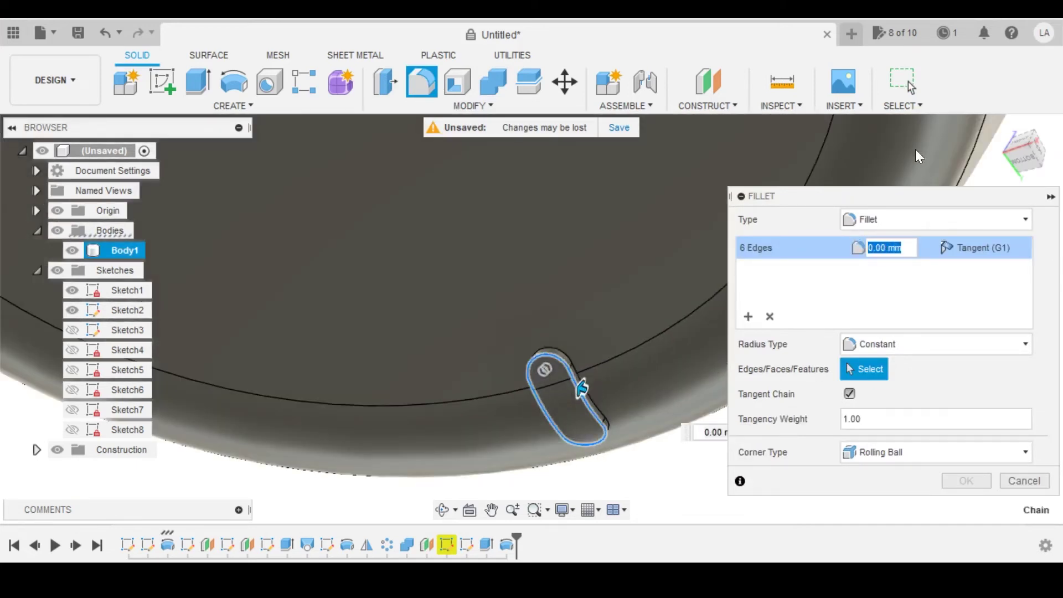
text(0.4)
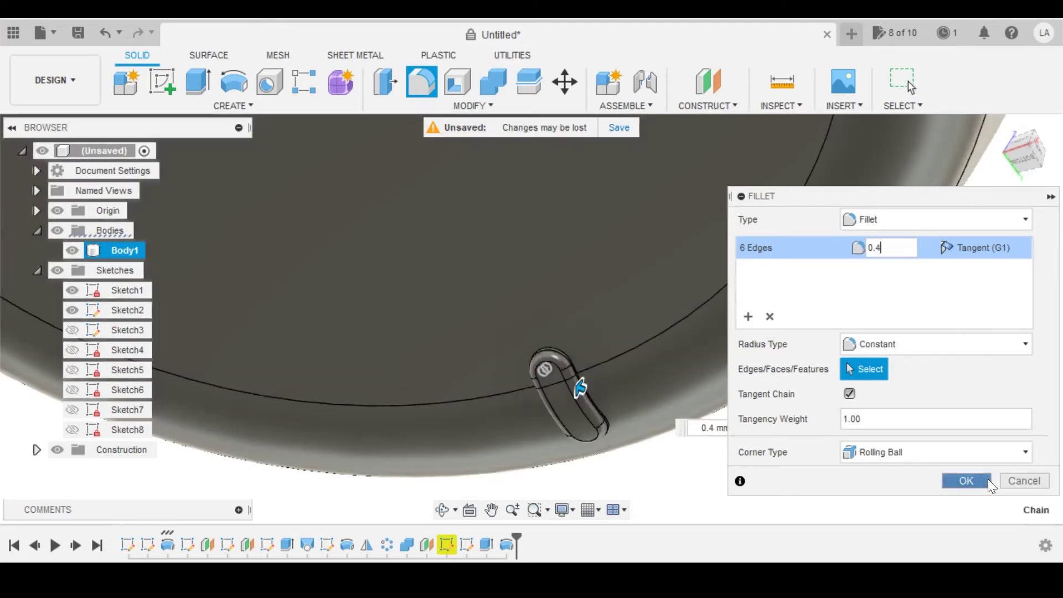
click(966, 481)
- Start a circular pattern of features using the slot's extrude, revolved cut and fillet as the objects
shift+middle_drag(589, 341, 537, 244)
middle_drag(576, 266, 598, 398)
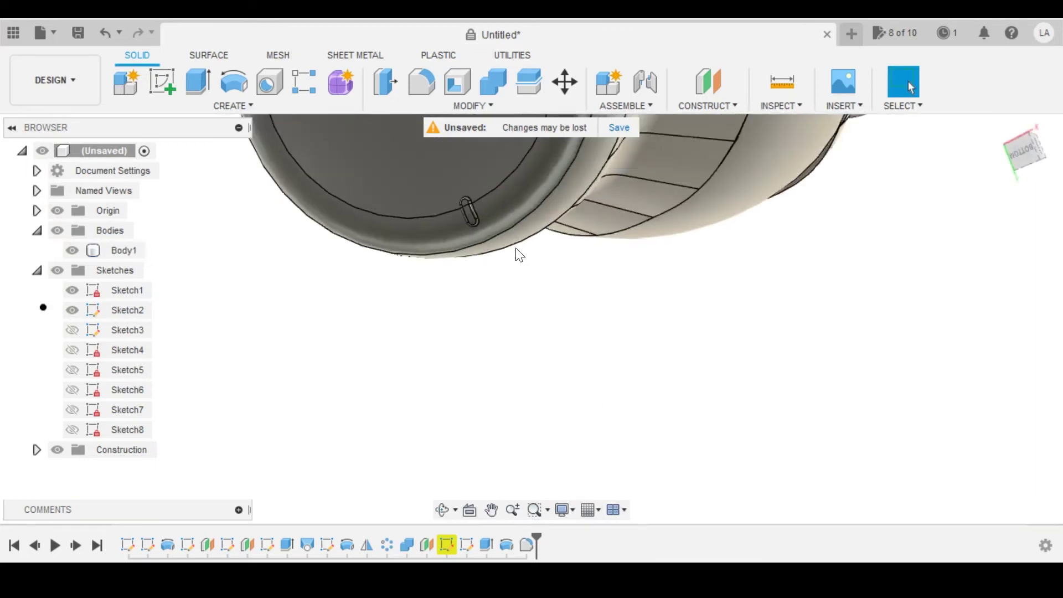
middle_drag(519, 254, 567, 335)
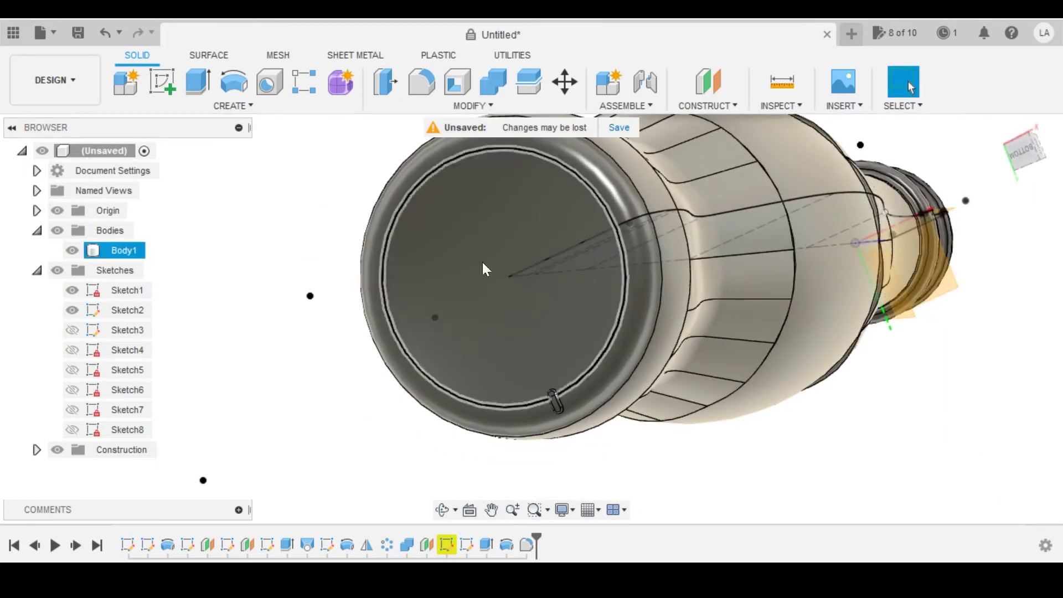
click(217, 106)
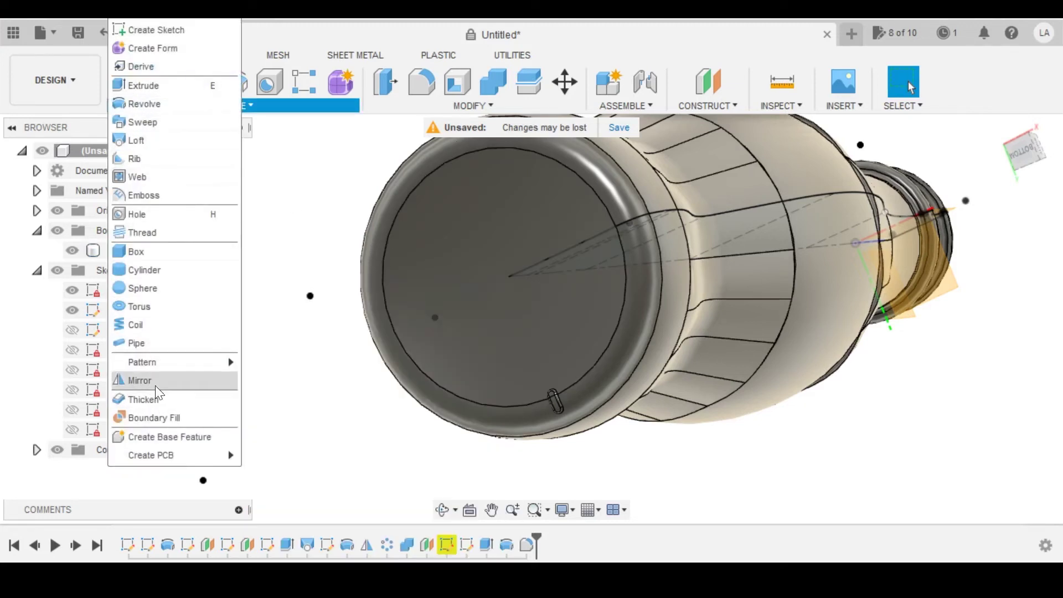
mouse_move(159, 364)
click(281, 380)
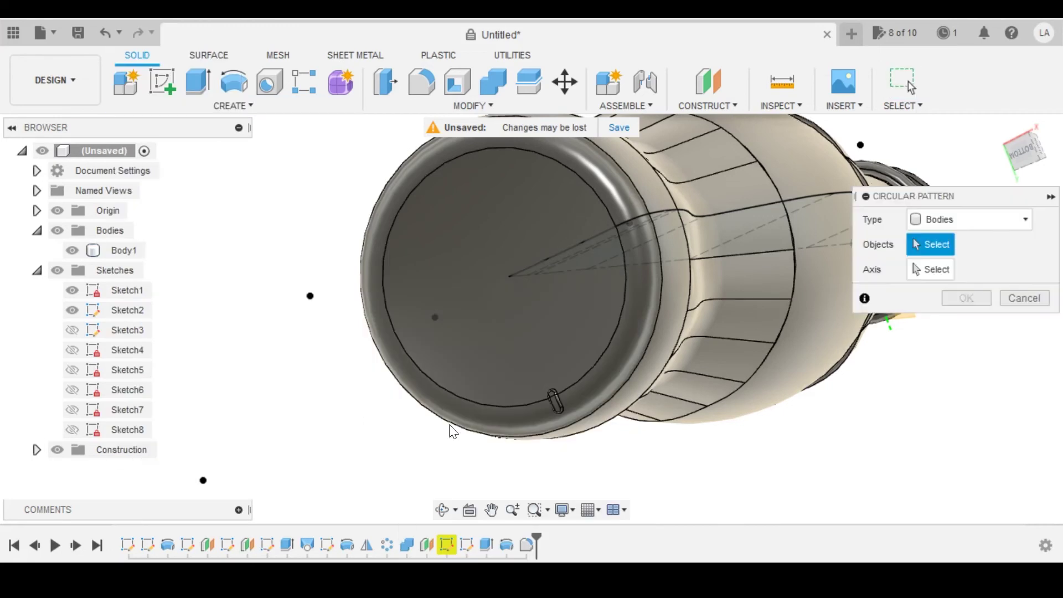
click(953, 219)
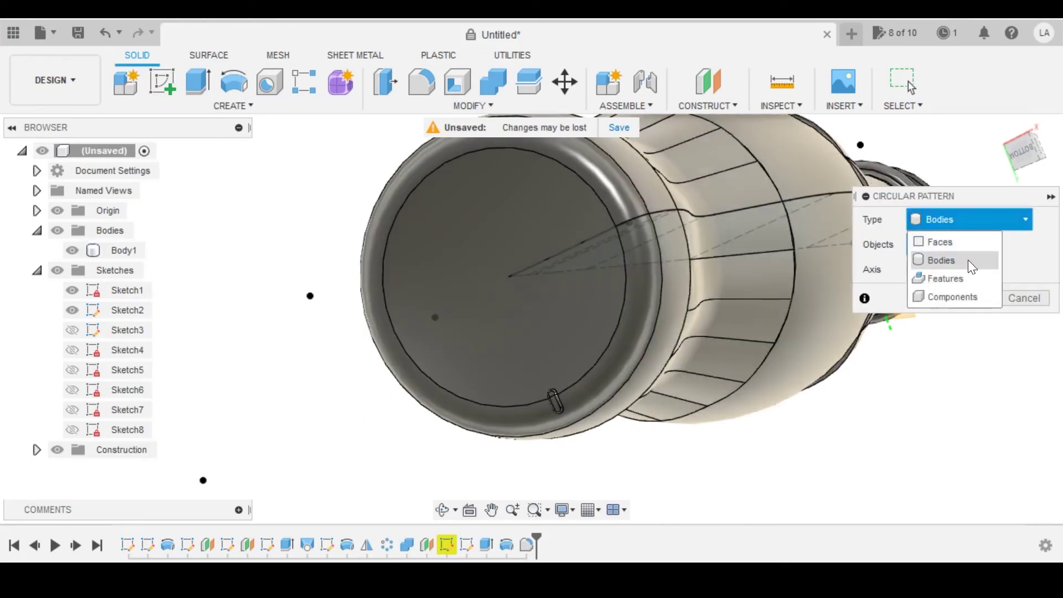
click(964, 276)
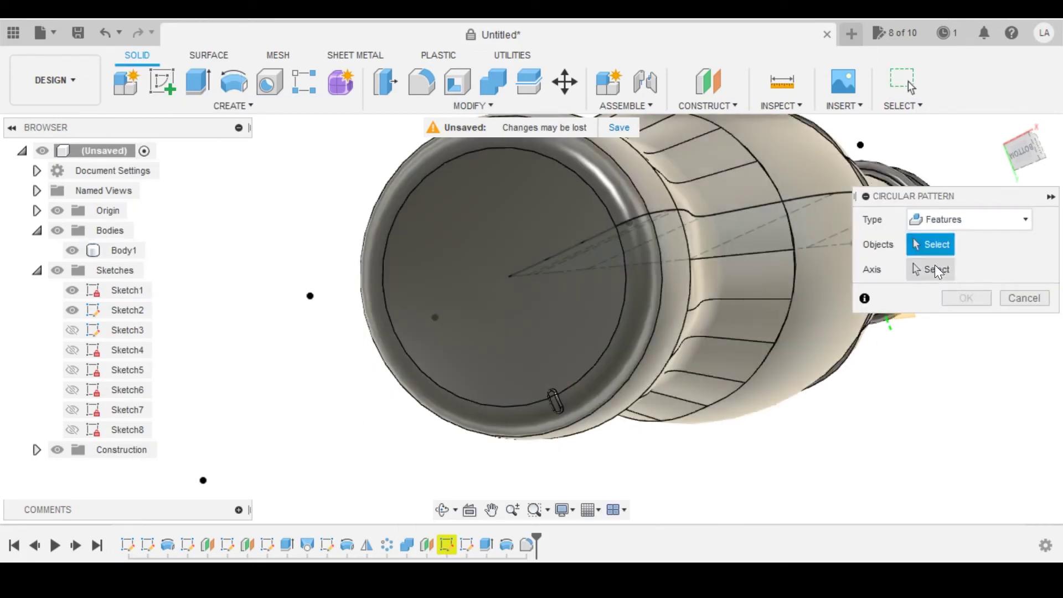
scroll(548, 417, up, 5)
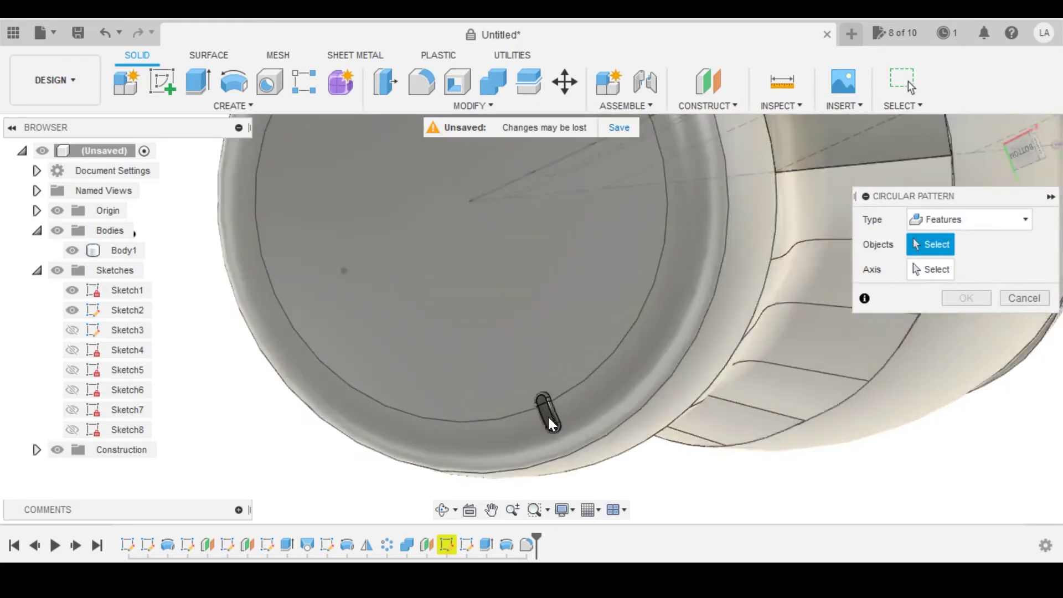
click(505, 551)
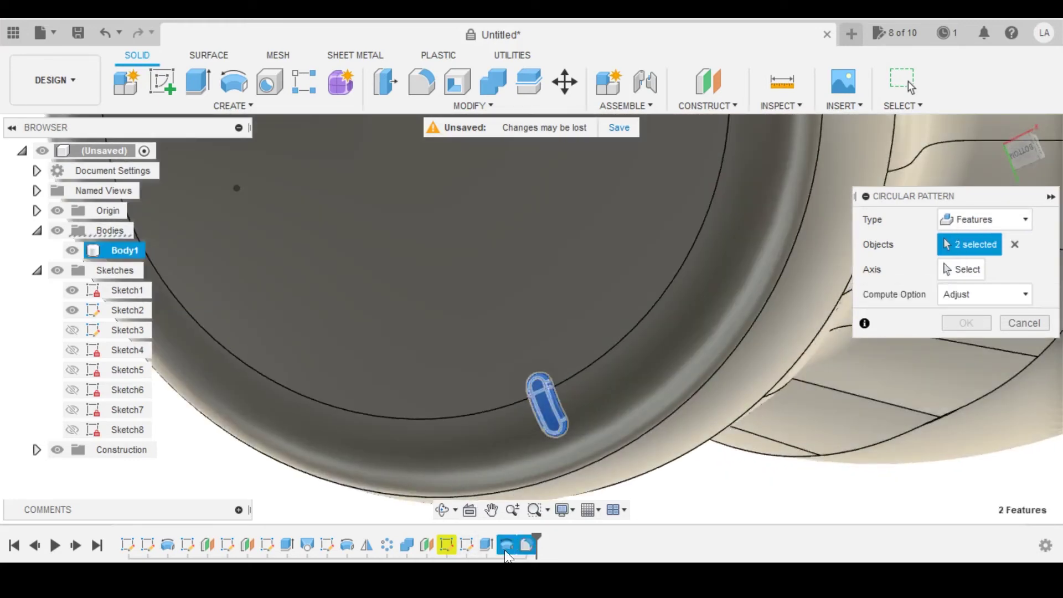
click(481, 545)
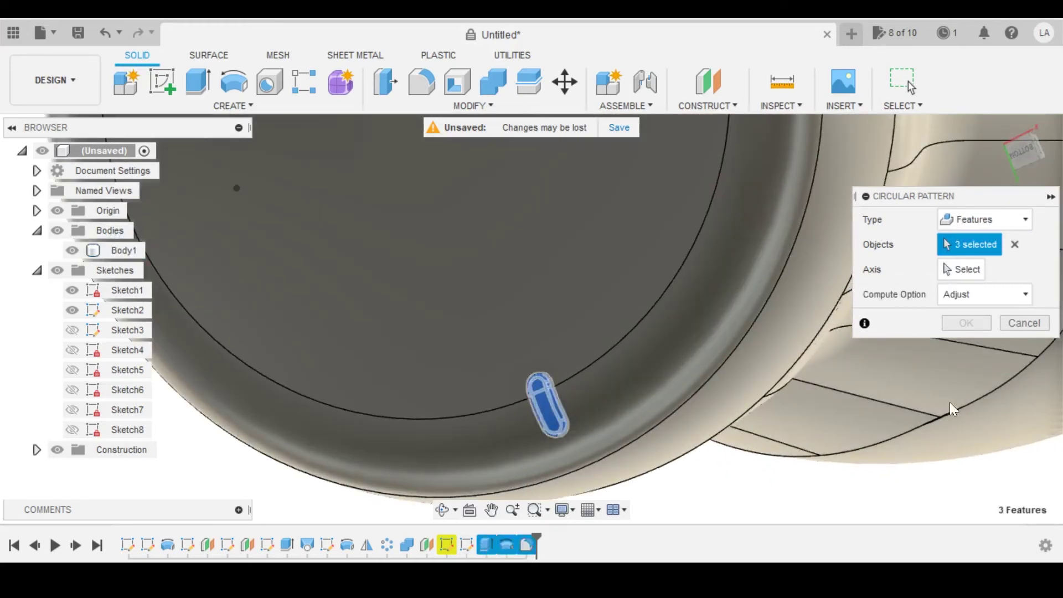
- Set the circular pattern's compute option to Optimized and use the bottle's vertical Z axis as its rotation axis
click(967, 295)
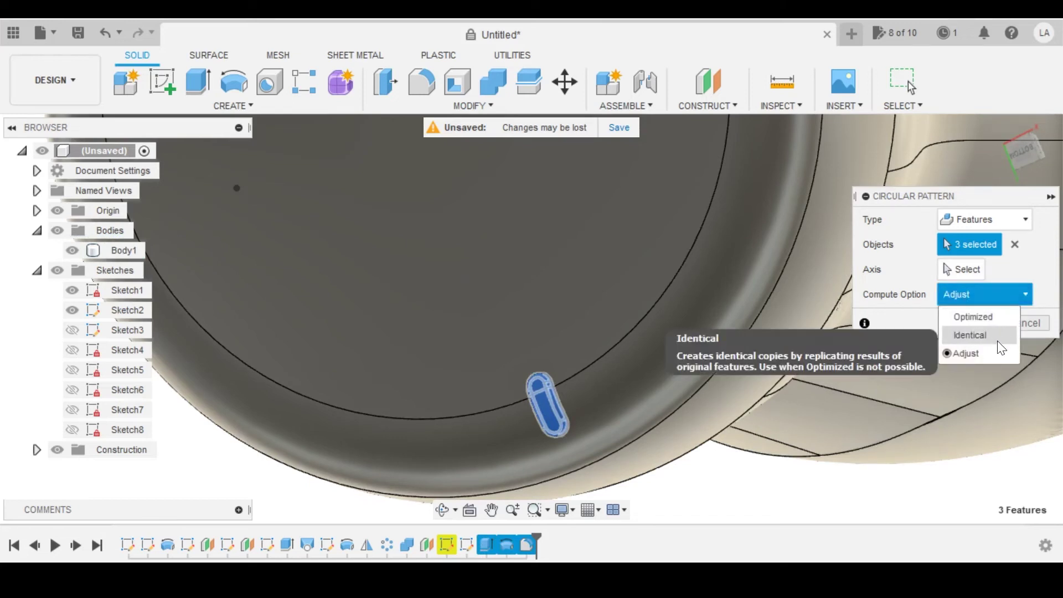
click(975, 317)
click(959, 273)
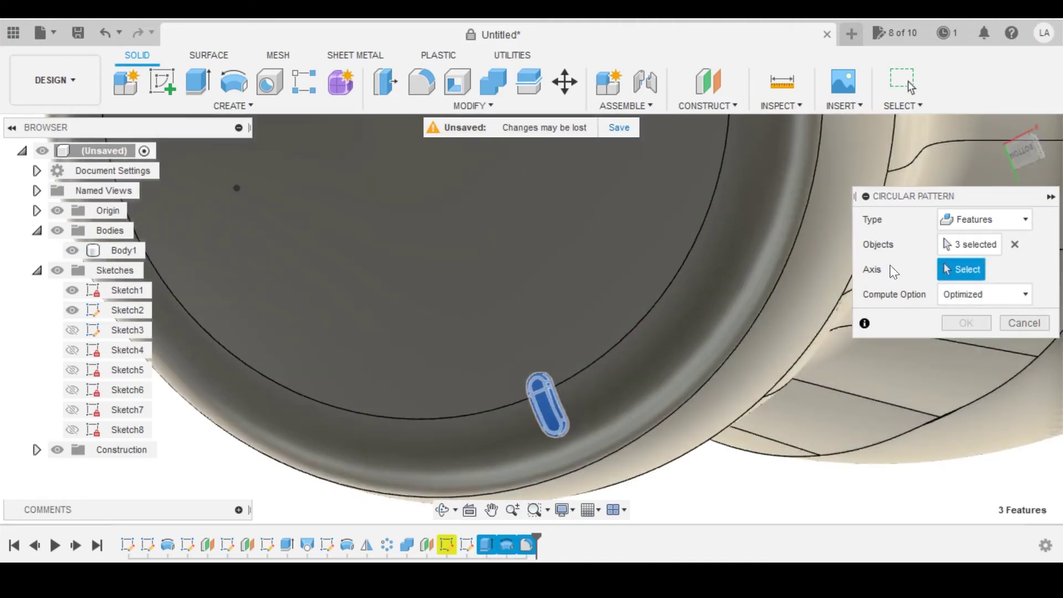
scroll(563, 264, down, 5)
shift+middle_drag(563, 264, 563, 201)
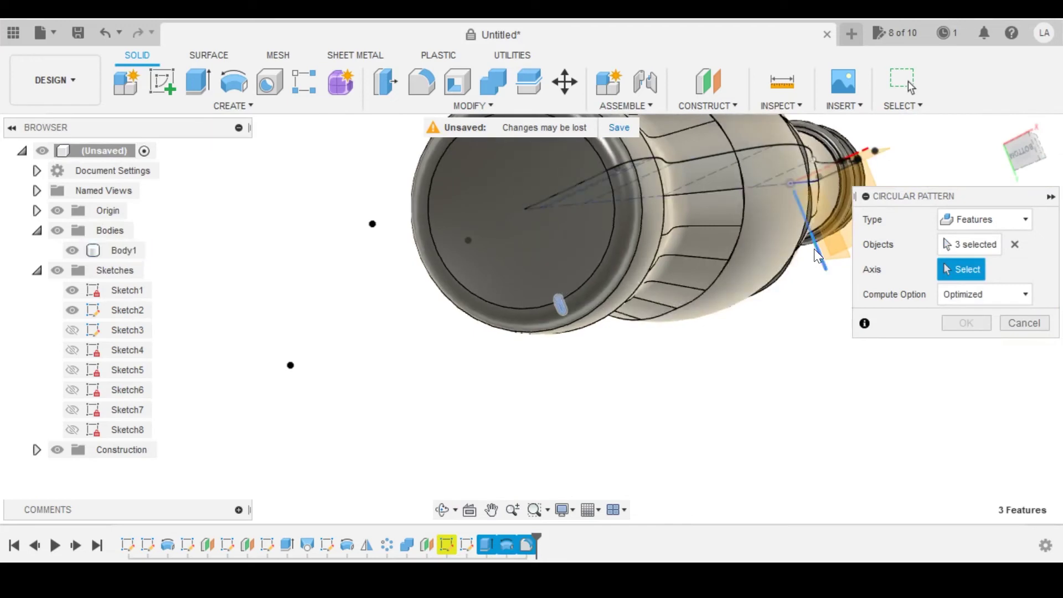
shift+middle_drag(814, 197, 736, 166)
shift+middle_drag(656, 158, 596, 176)
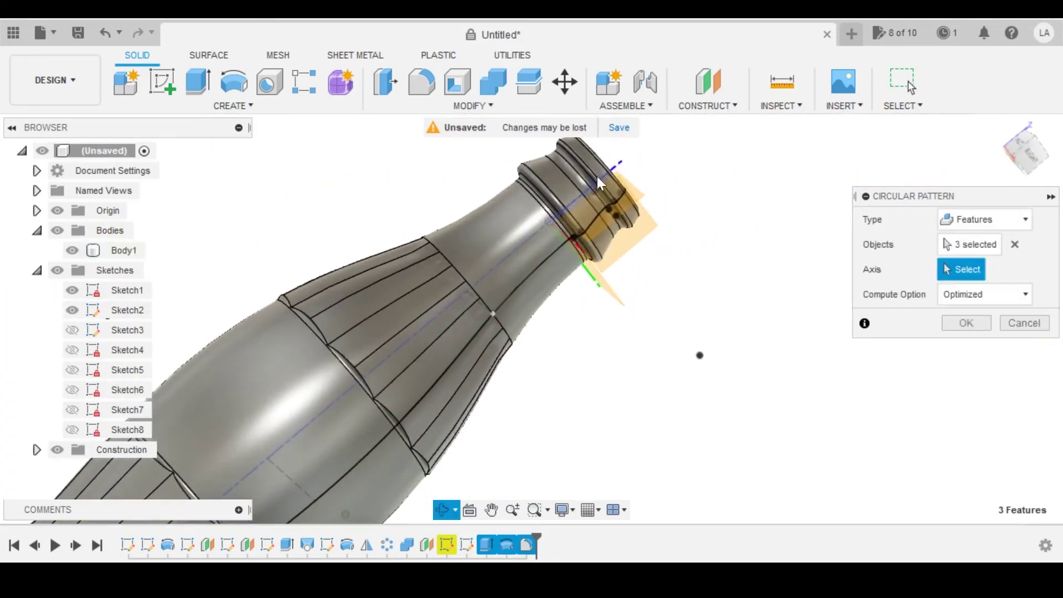
click(618, 166)
- Set the pattern quantity to 36 with full angular spacing and create the ring of slots around the base
scroll(573, 232, down, 4)
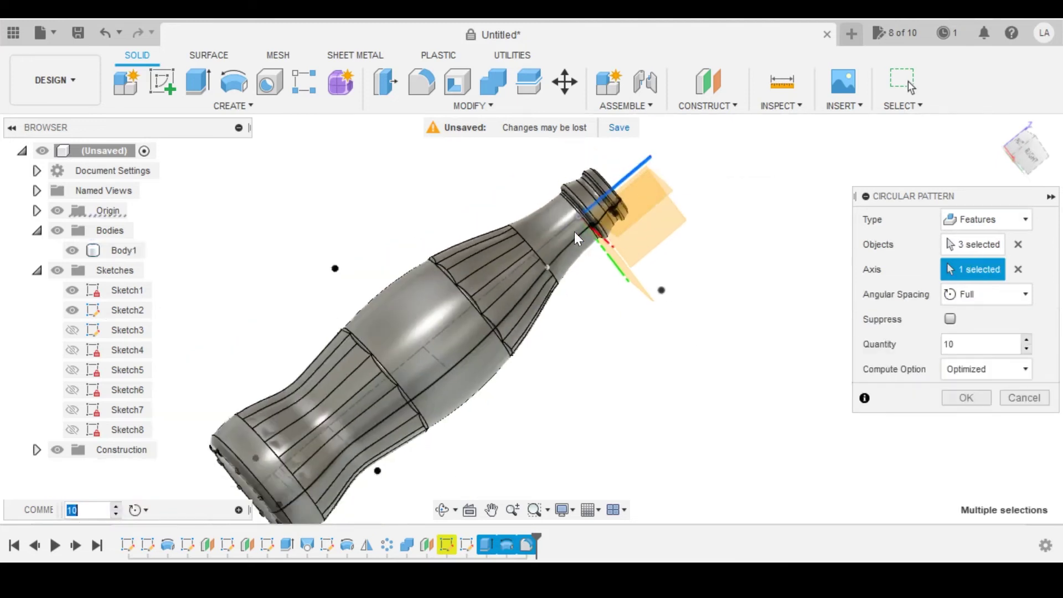
scroll(574, 232, down, 2)
shift+middle_drag(470, 213, 559, 238)
scroll(569, 244, up, 5)
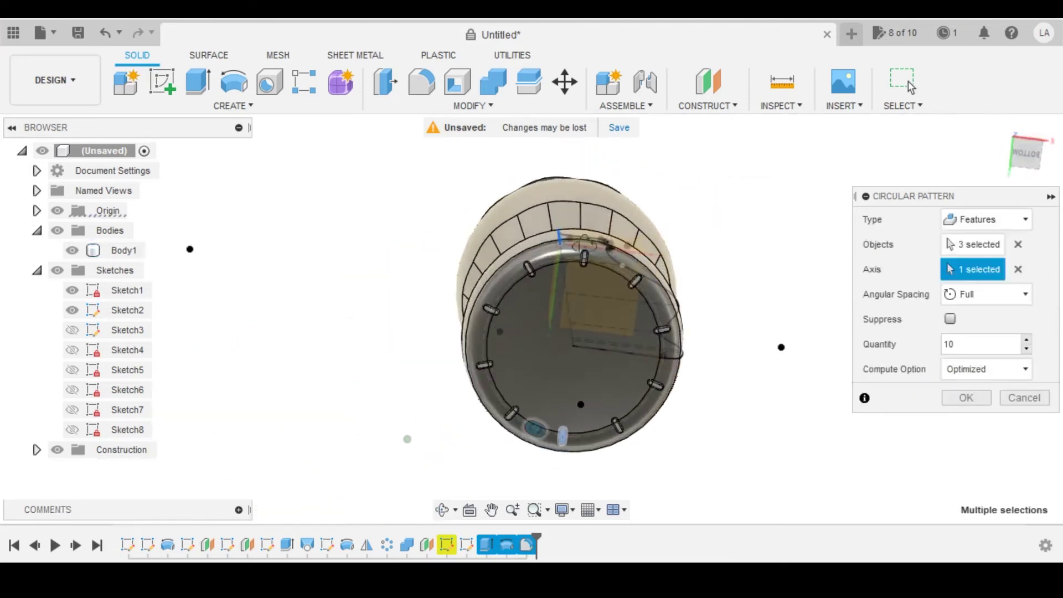
shift+middle_drag(448, 390, 557, 244)
click(969, 344)
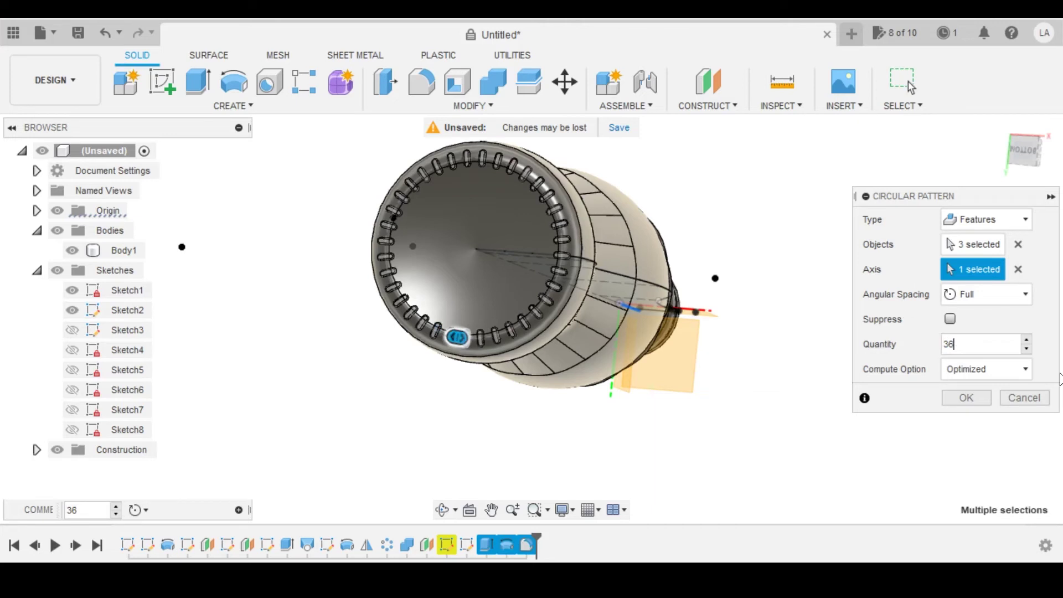
click(965, 397)
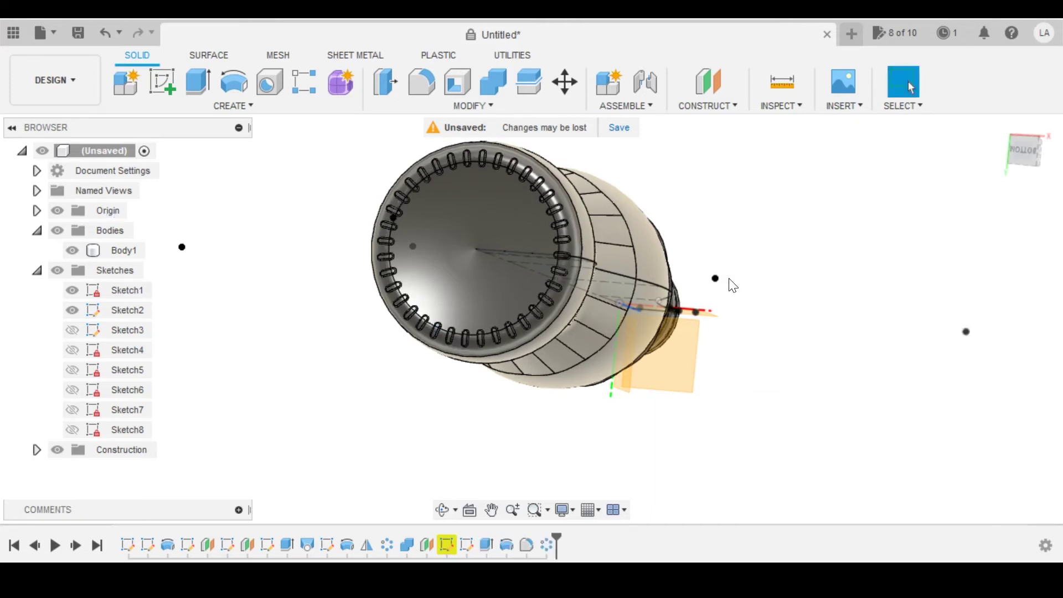
- Examine the patterned slots around the base up close and the whole bottle from the front
shift+middle_drag(664, 238, 661, 332)
middle_drag(661, 332, 467, 285)
middle_drag(468, 285, 566, 318)
scroll(566, 334, up, 6)
scroll(579, 326, down, 4)
scroll(609, 288, down, 4)
scroll(773, 340, down, 4)
scroll(669, 219, down, 1)
click(1030, 150)
scroll(604, 300, down, 2)
middle_drag(579, 271, 569, 244)
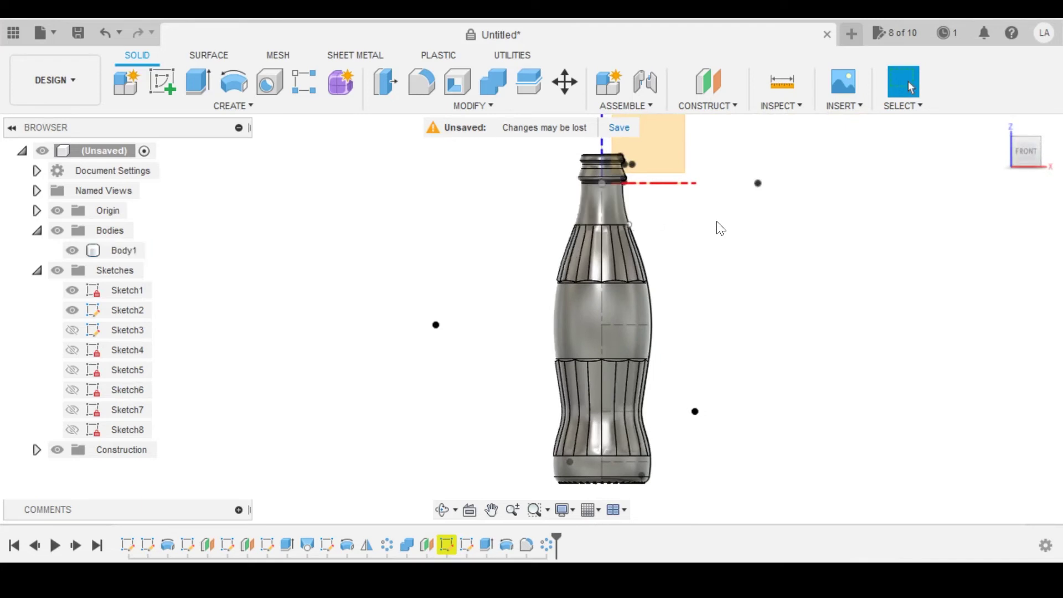
- Create a construction plane offset -7.5 mm from the top face of the bottle's mouth
scroll(671, 218, up, 3)
scroll(611, 221, up, 4)
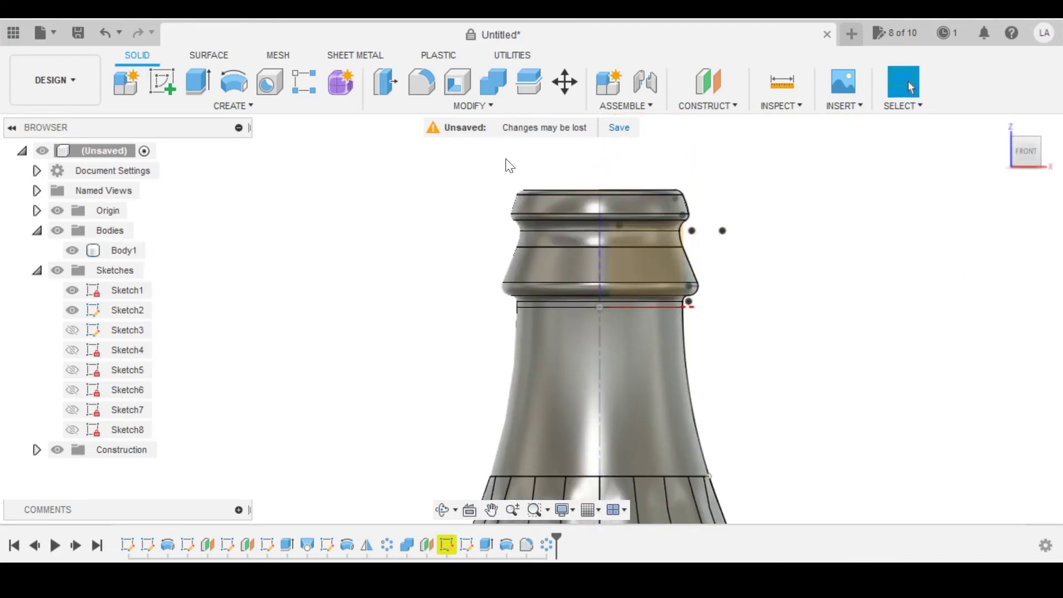
scroll(527, 247, up, 5)
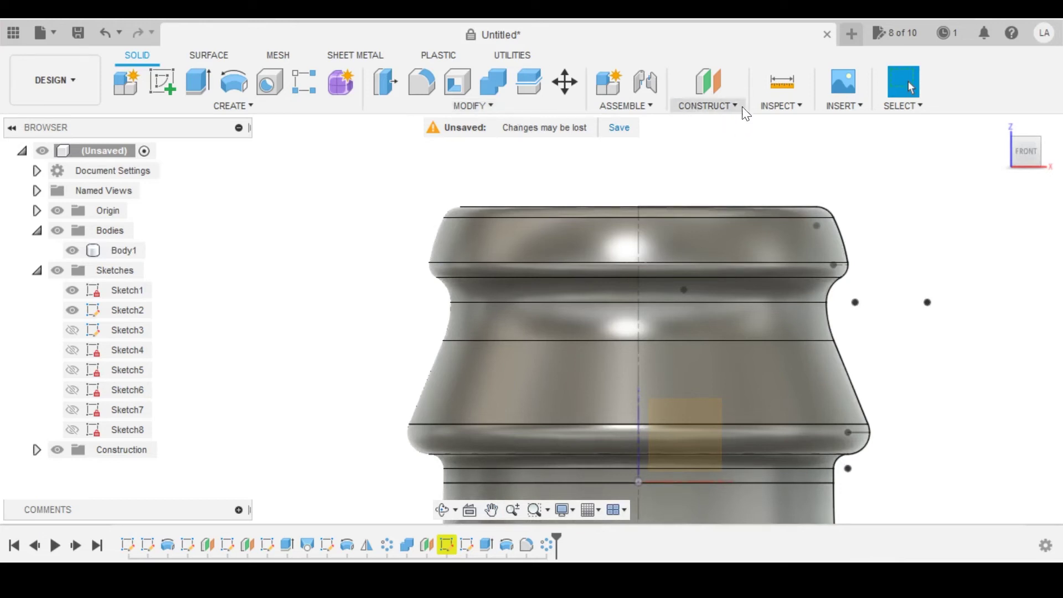
scroll(732, 167, down, 1)
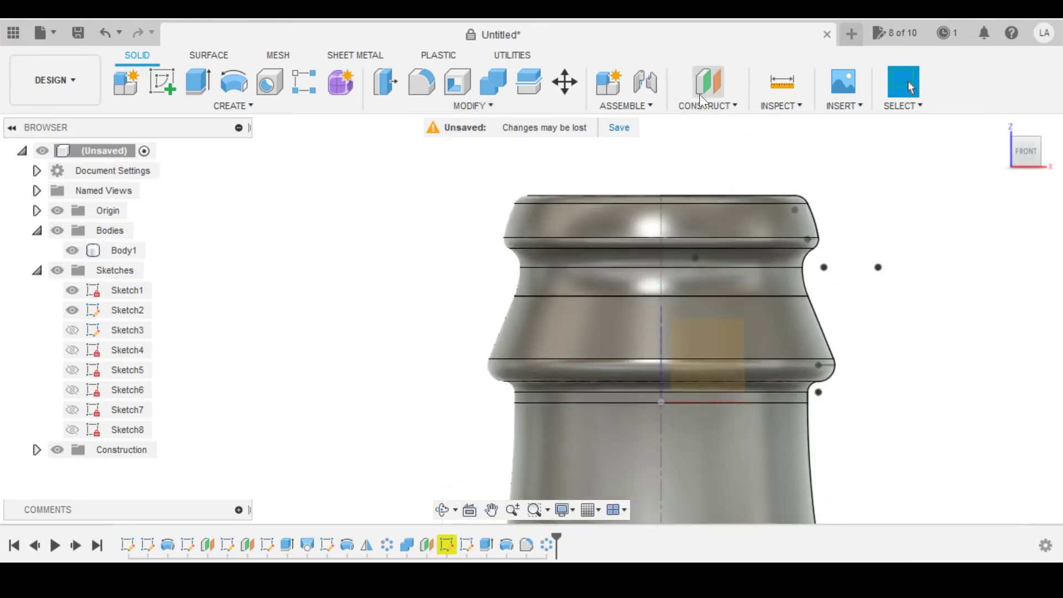
click(706, 84)
shift+middle_drag(676, 139, 636, 161)
click(526, 250)
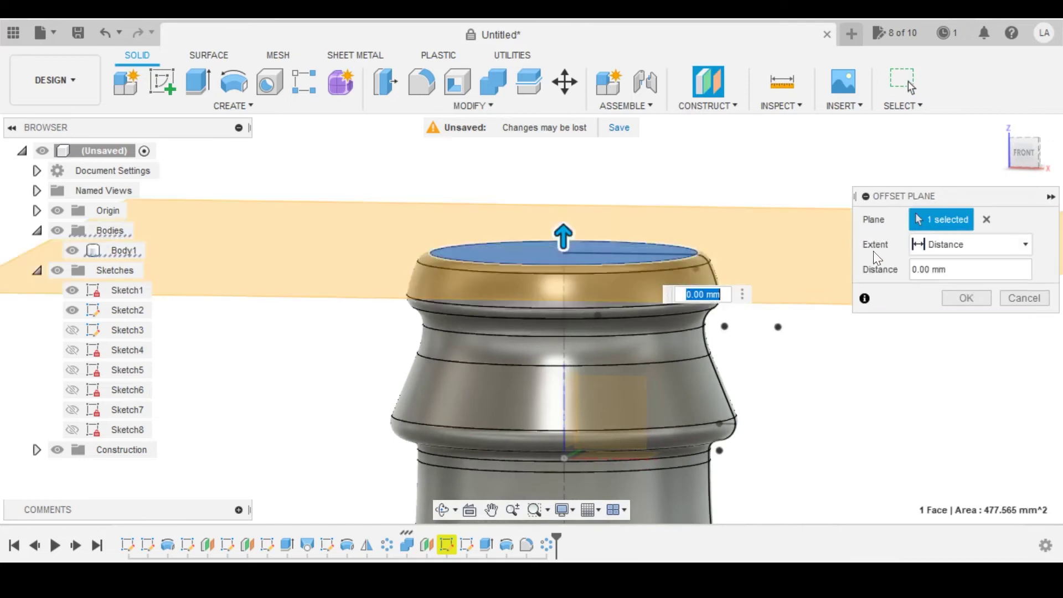
scroll(600, 223, up, 3)
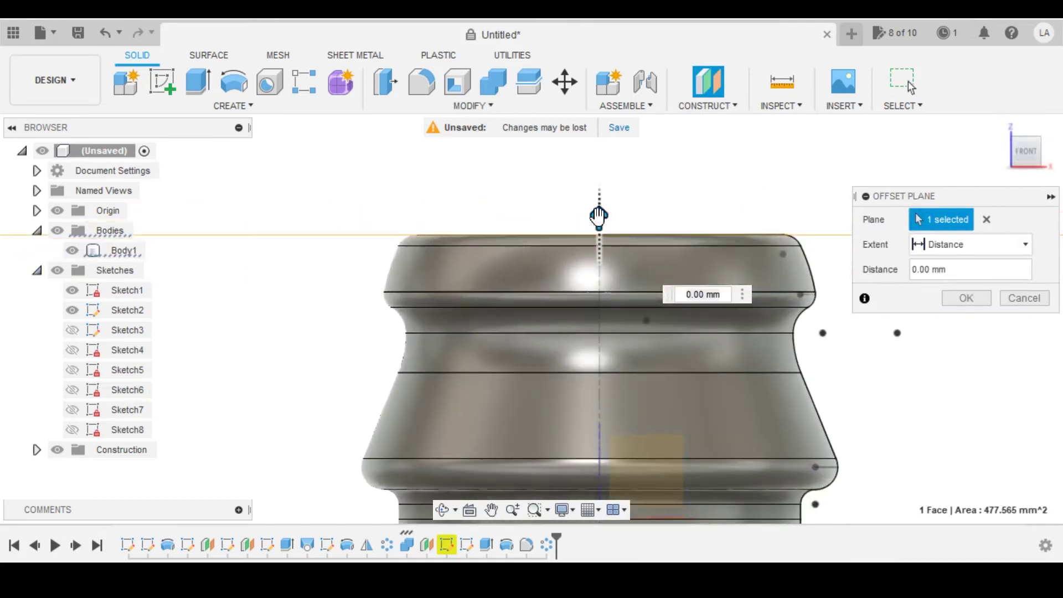
drag(600, 222, 614, 328)
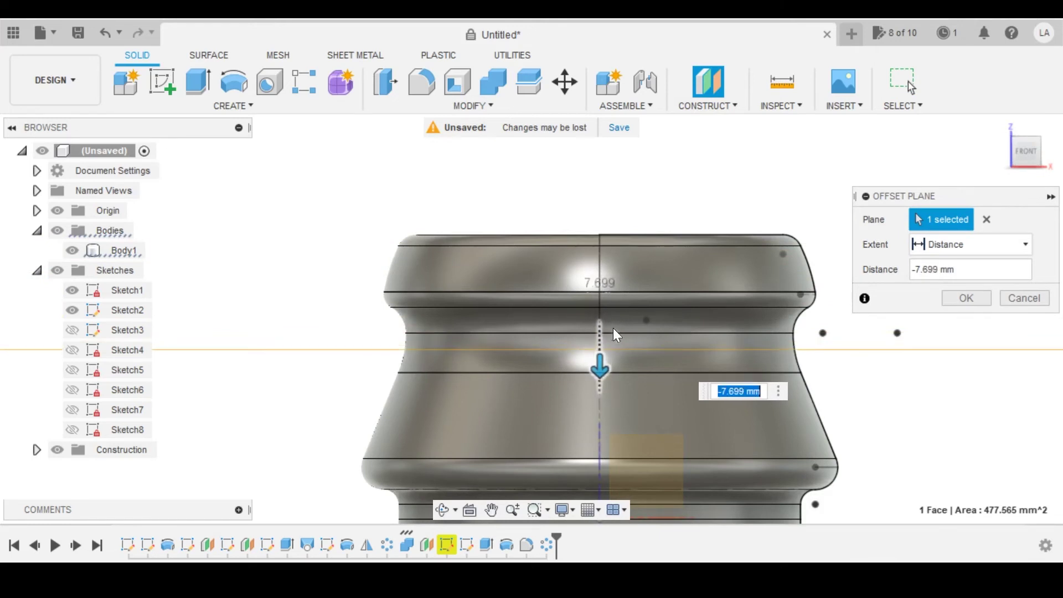
text(-7)
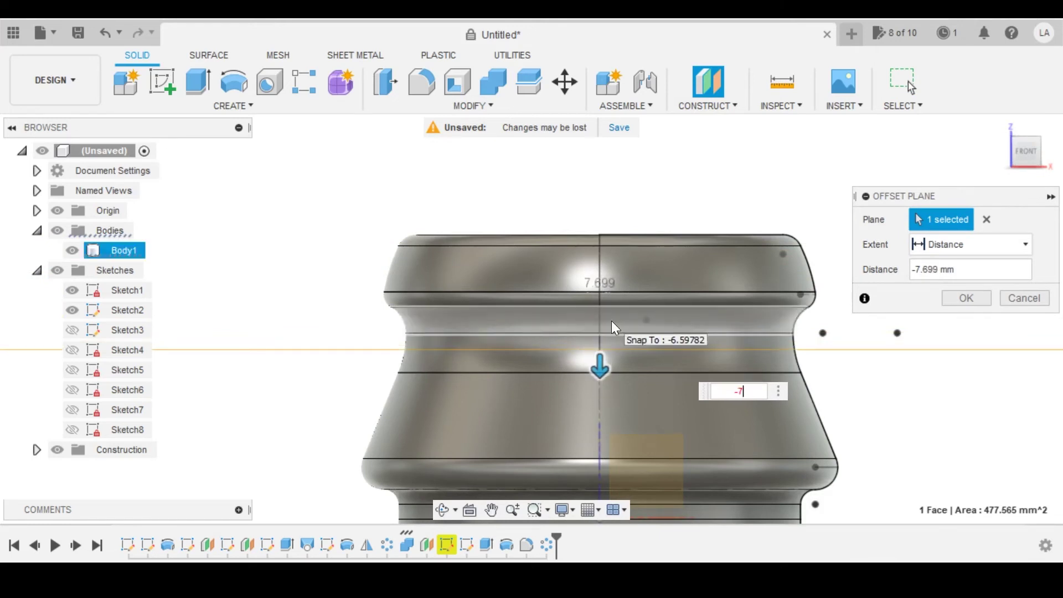
text(.5)
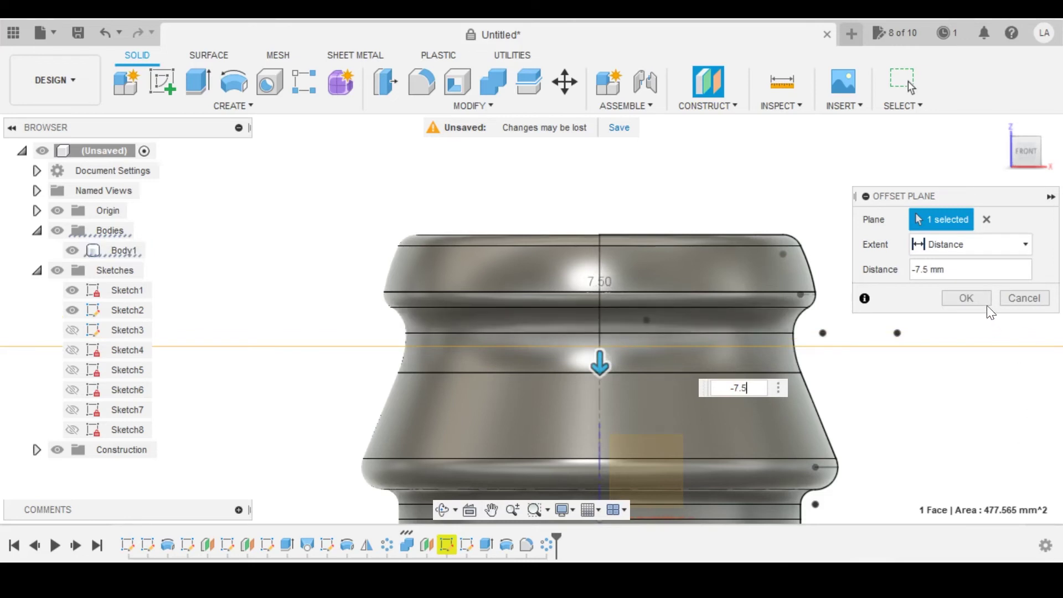
click(964, 297)
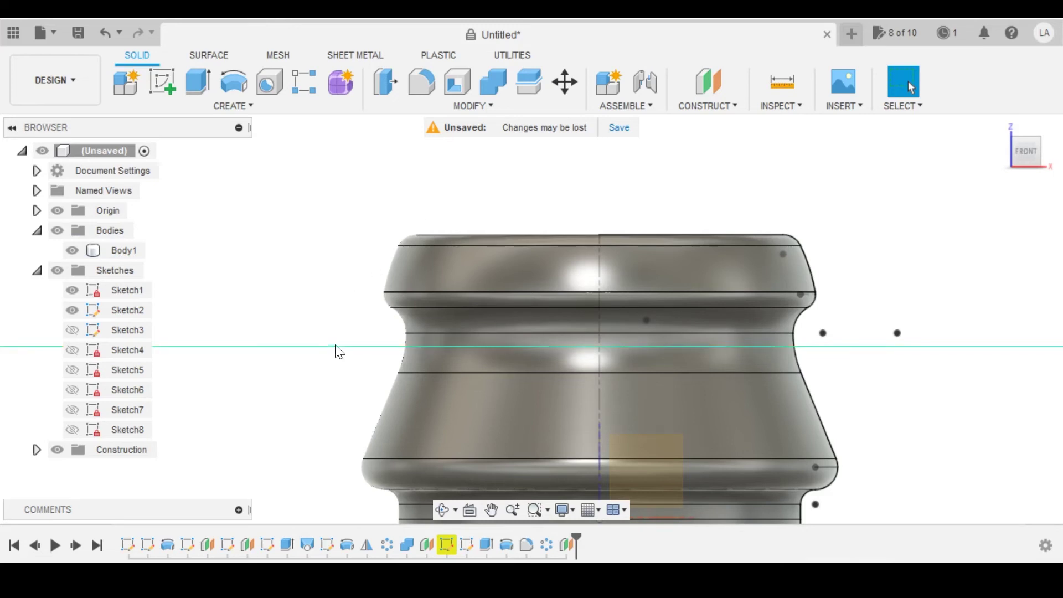
- Split the narrow concave neck face below the lip using the new offset plane as the splitting tool
click(444, 407)
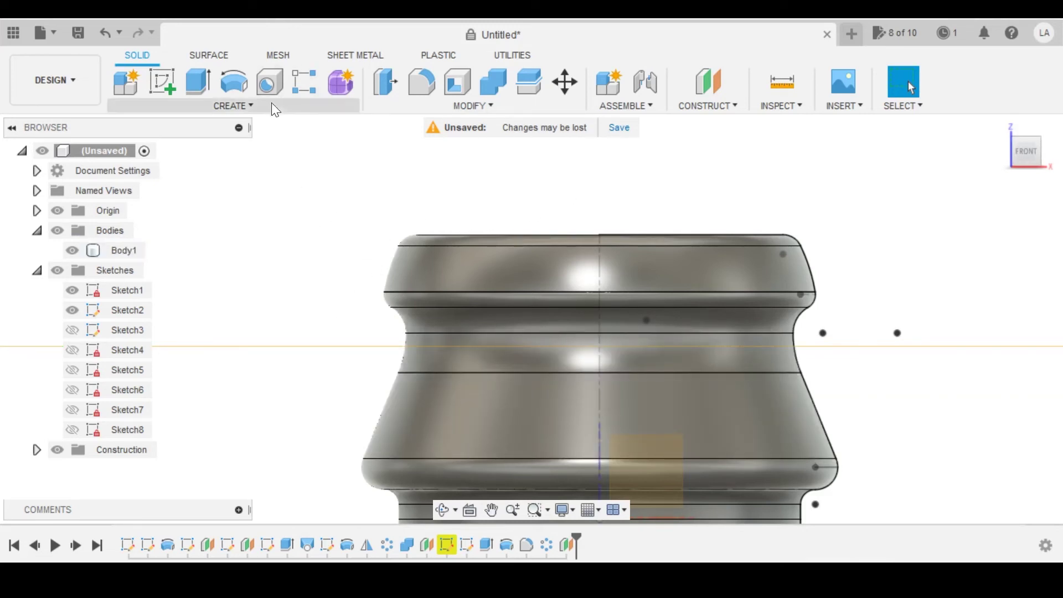
click(450, 106)
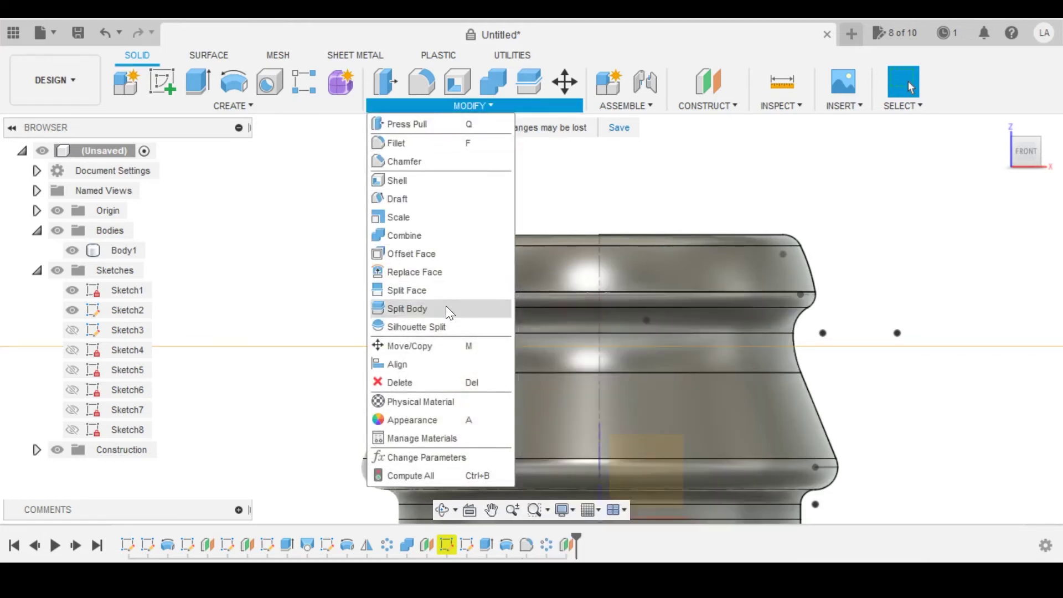
click(425, 289)
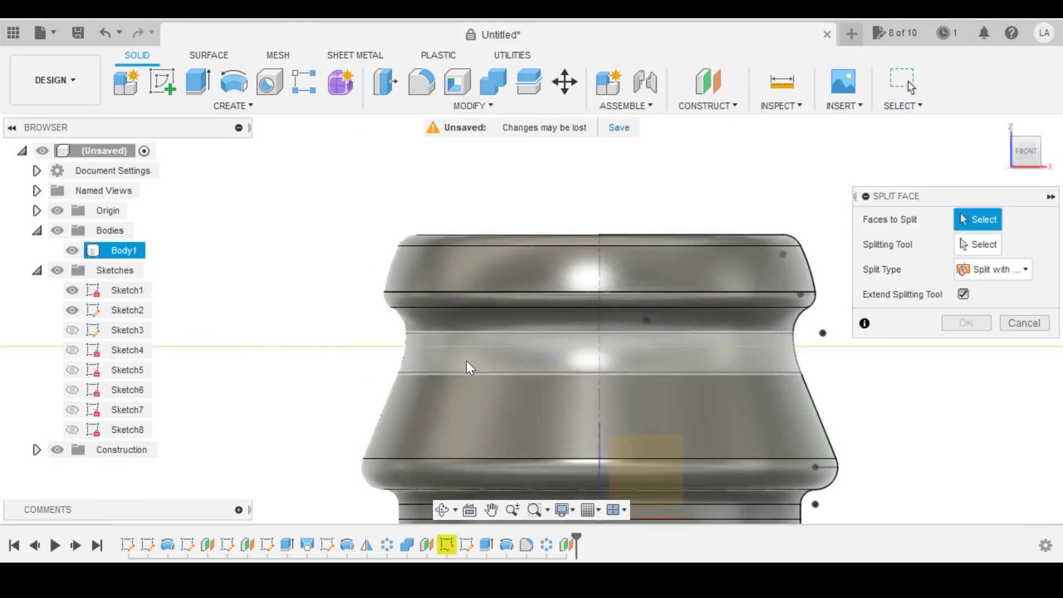
click(466, 362)
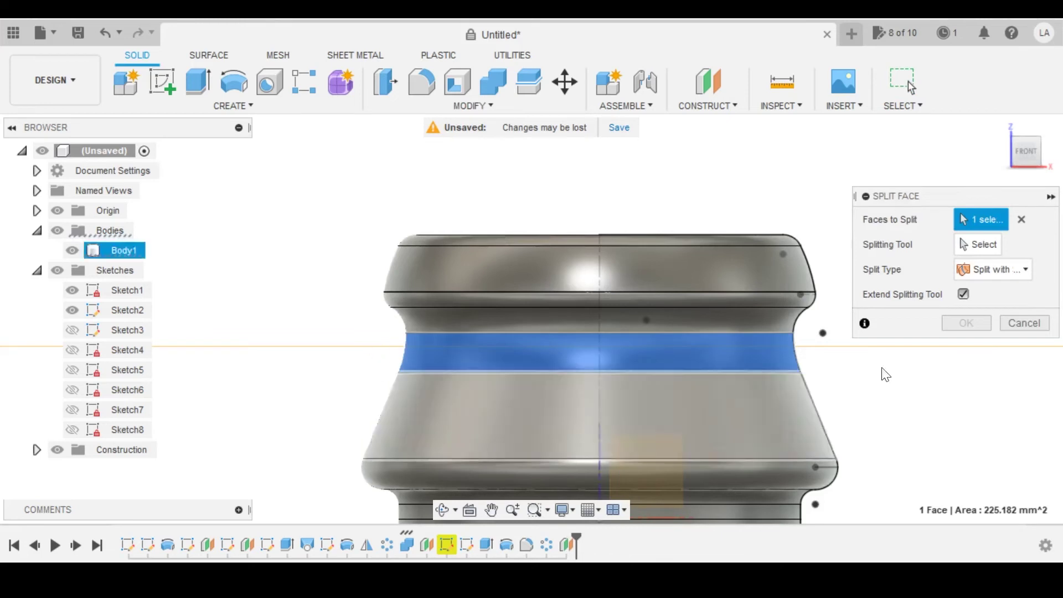
click(966, 244)
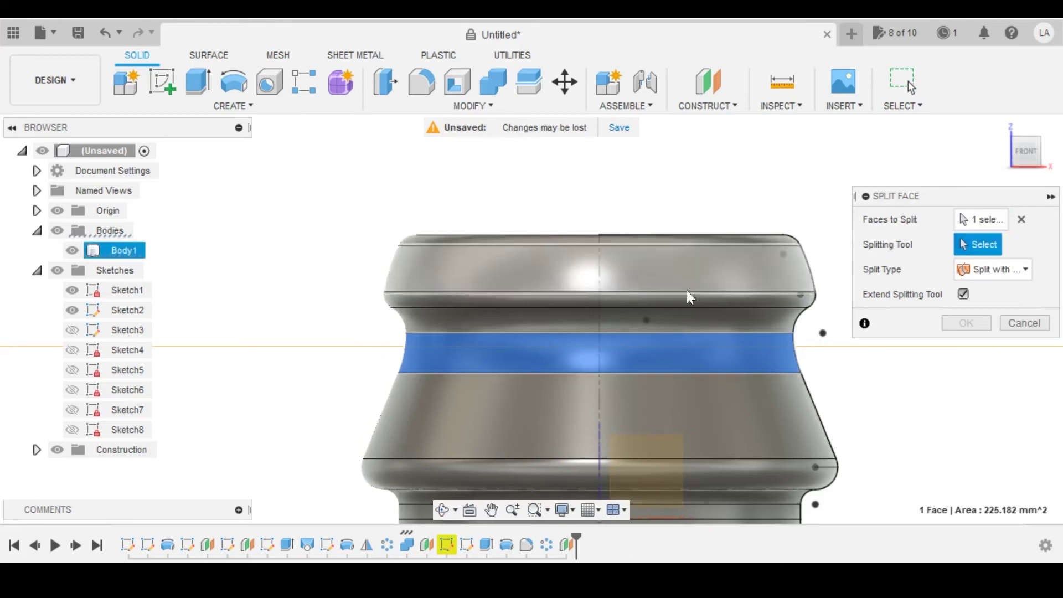
click(360, 349)
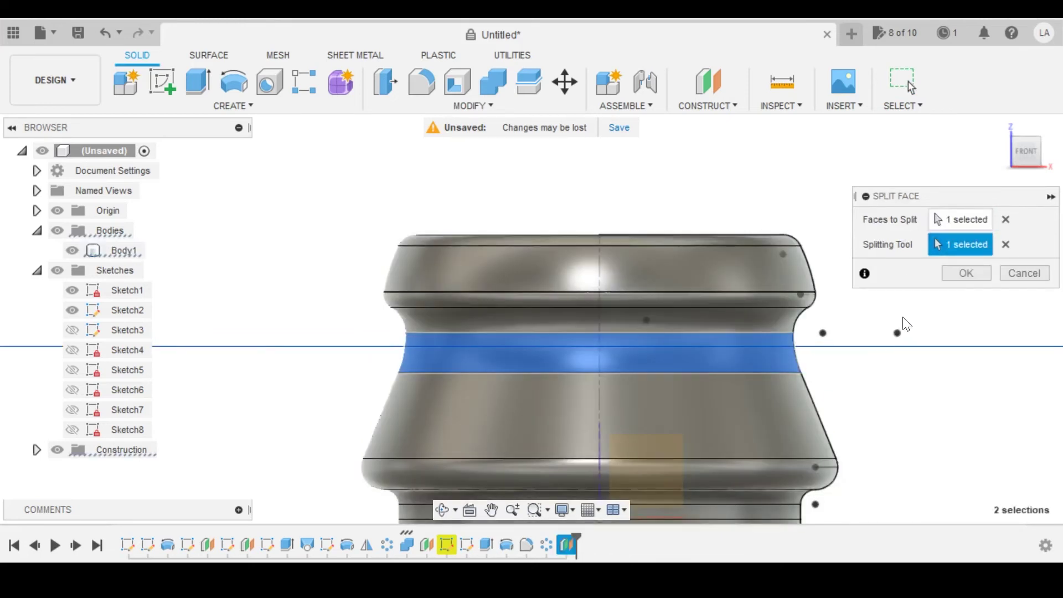
click(966, 274)
scroll(609, 354, up, 2)
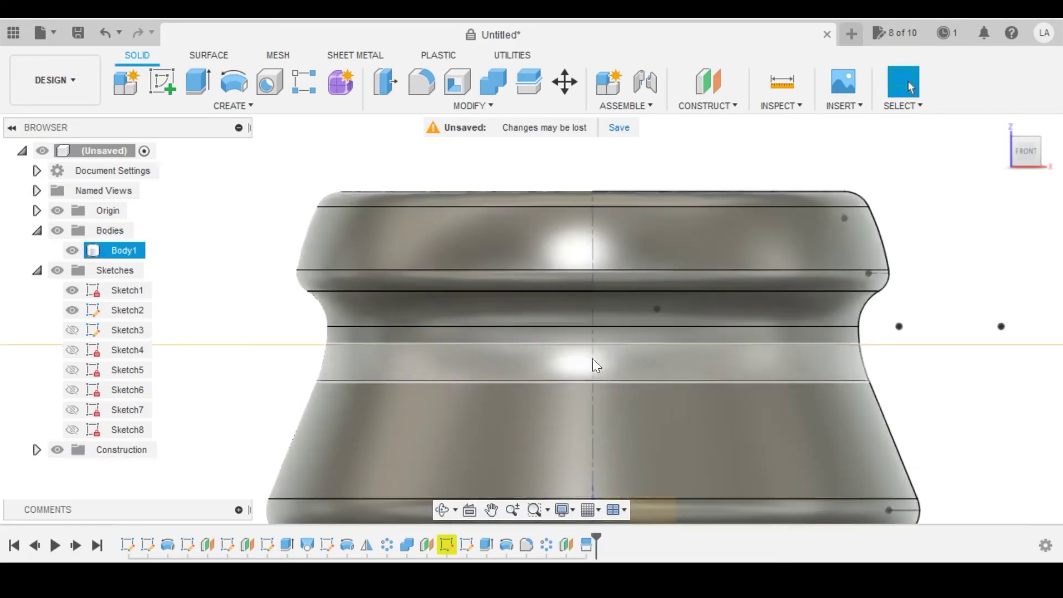
click(623, 338)
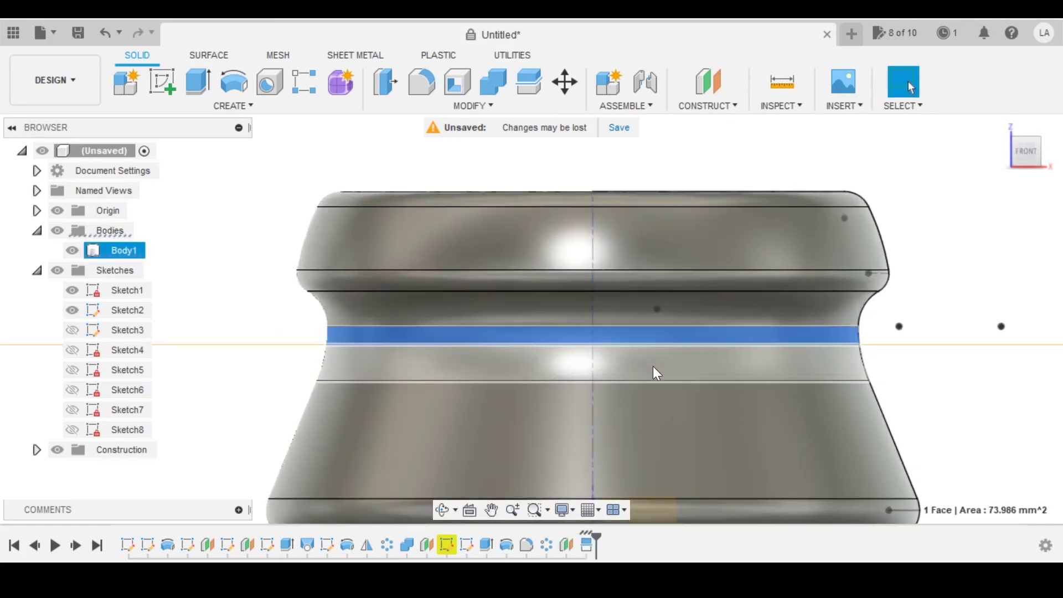
scroll(642, 299, down, 2)
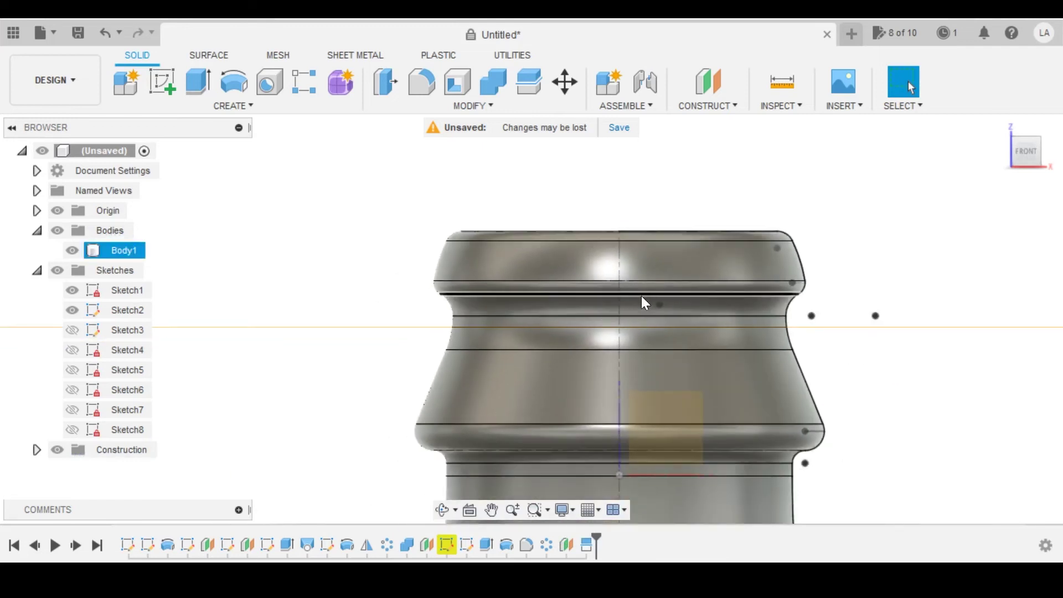
- Start a surface offset with chain selection off and select the lip faces from the split band up to the bottle's top face
click(206, 56)
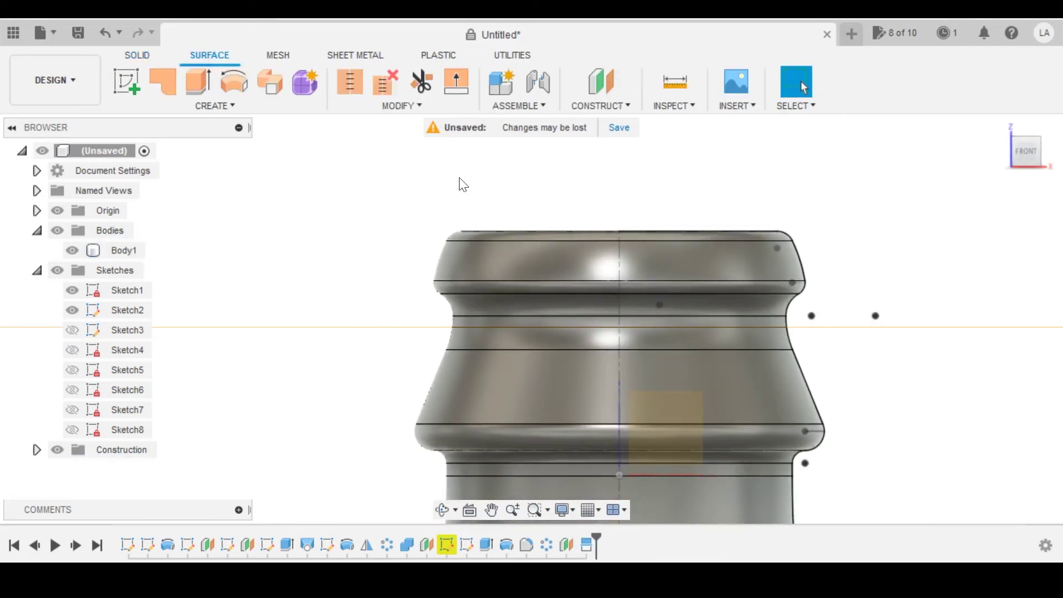
click(233, 103)
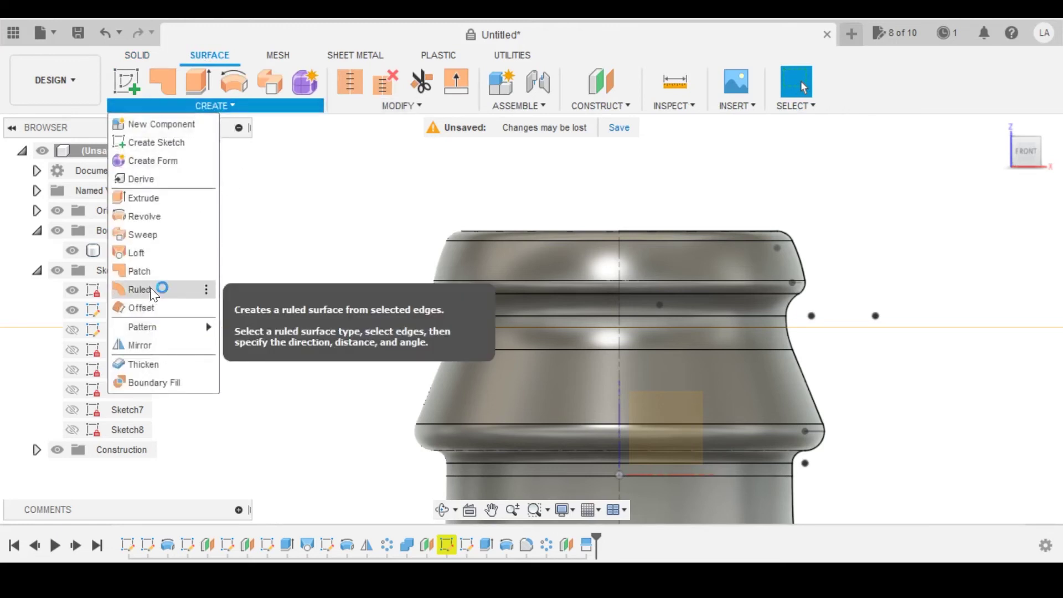
click(130, 309)
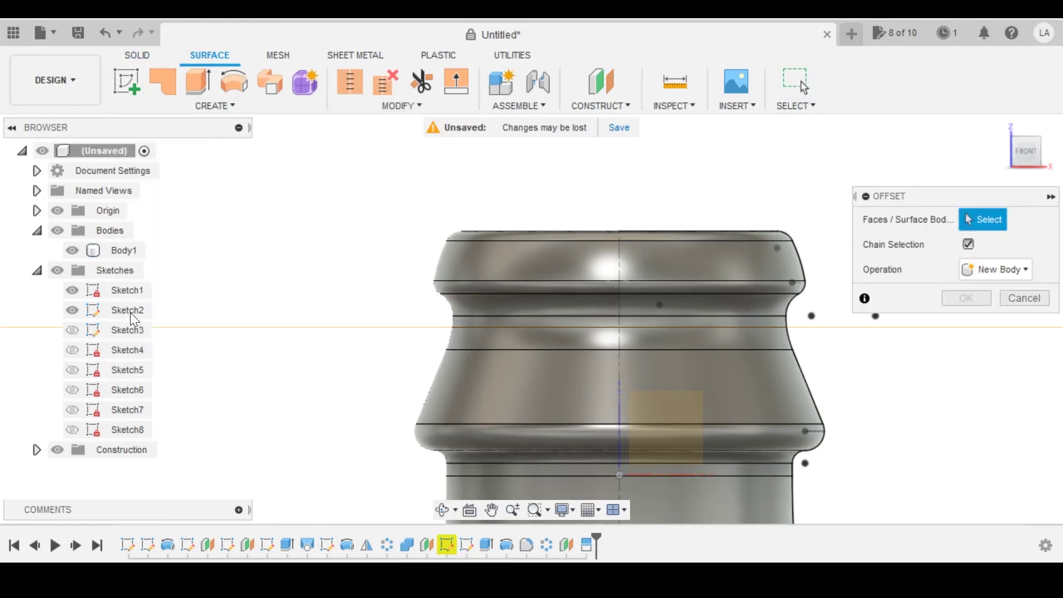
scroll(484, 318, up, 3)
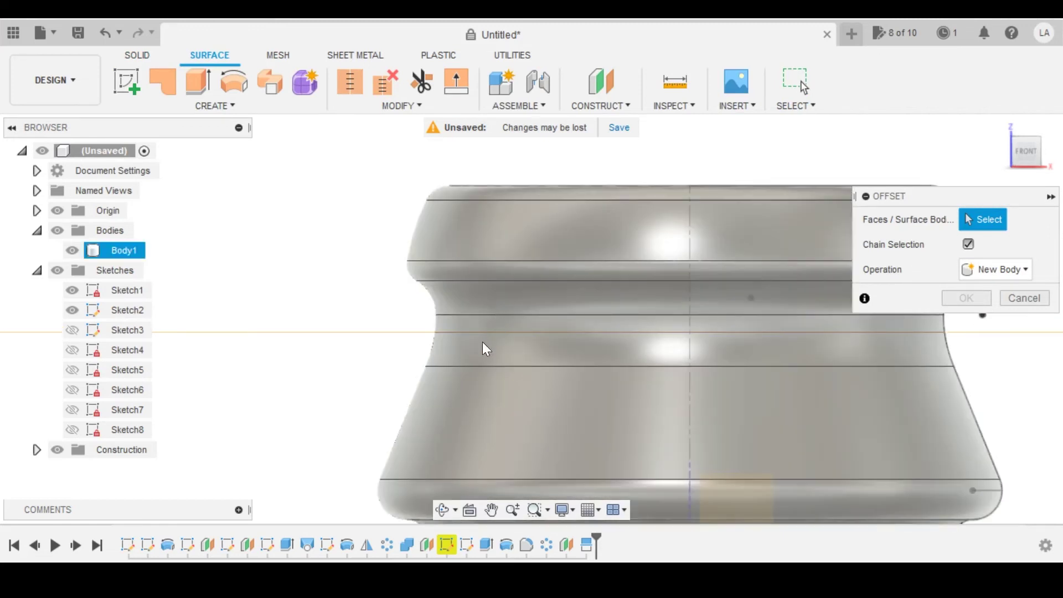
scroll(422, 274, down, 3)
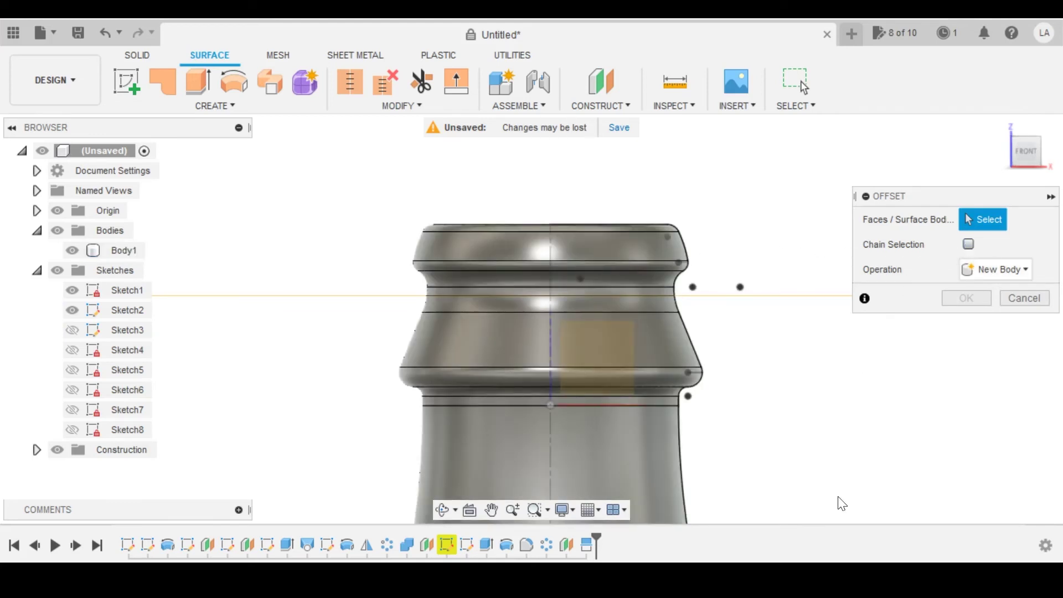
scroll(607, 272, up, 2)
click(694, 293)
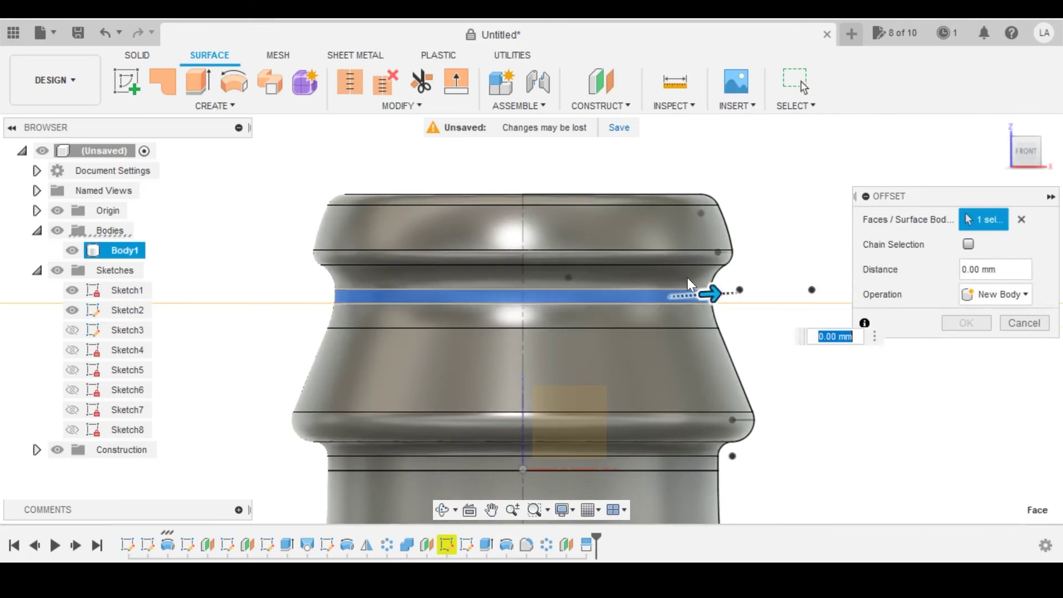
click(688, 277)
click(702, 259)
click(692, 236)
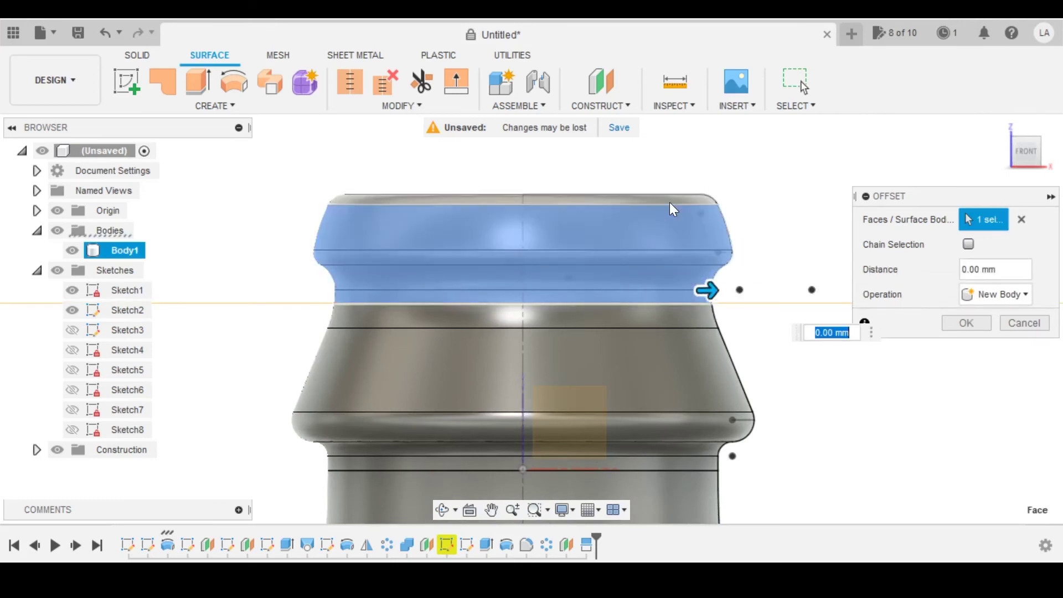
shift+middle_drag(644, 229, 558, 139)
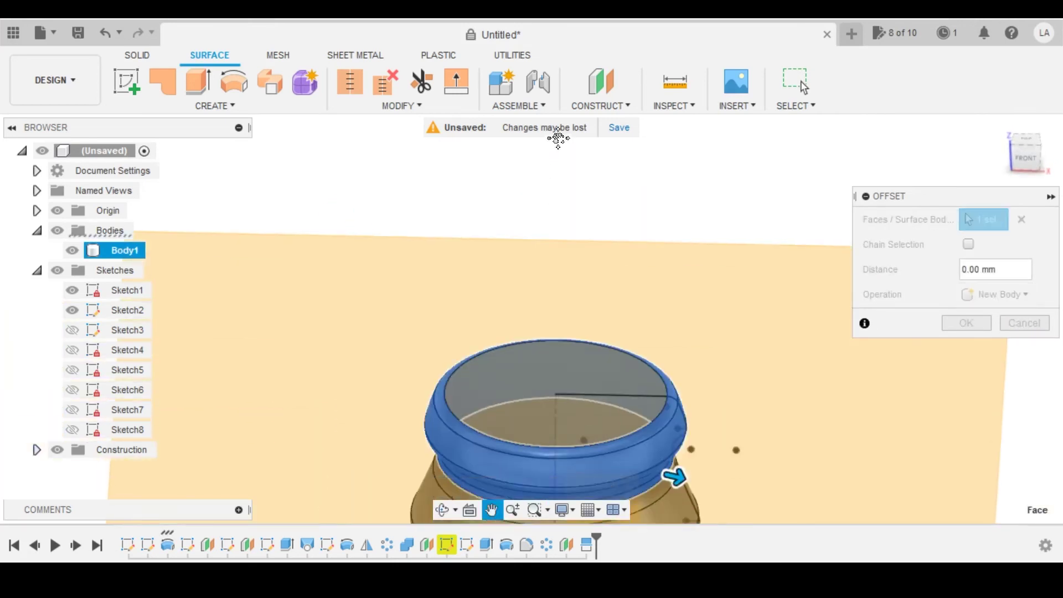
click(554, 360)
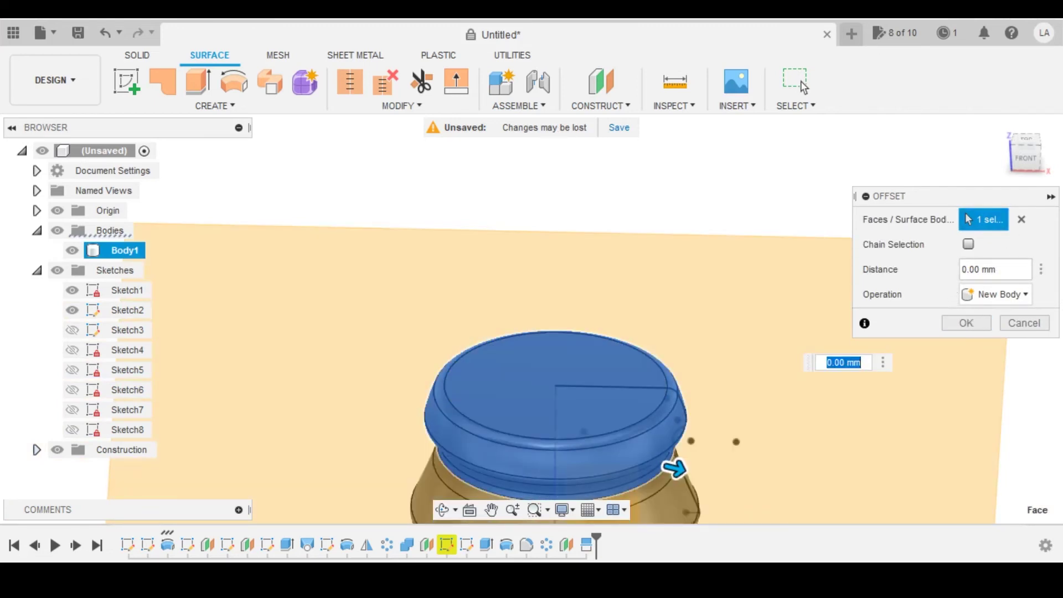
- Offset the selected lip and top faces by 0.5 mm as a new surface body
drag(1010, 270, 885, 258)
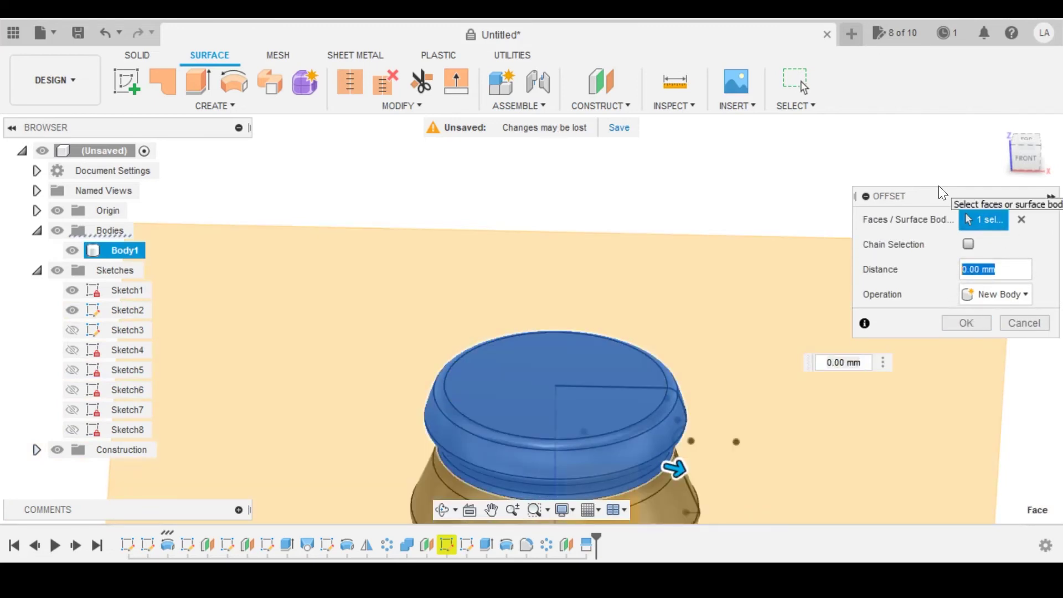
text(0.5)
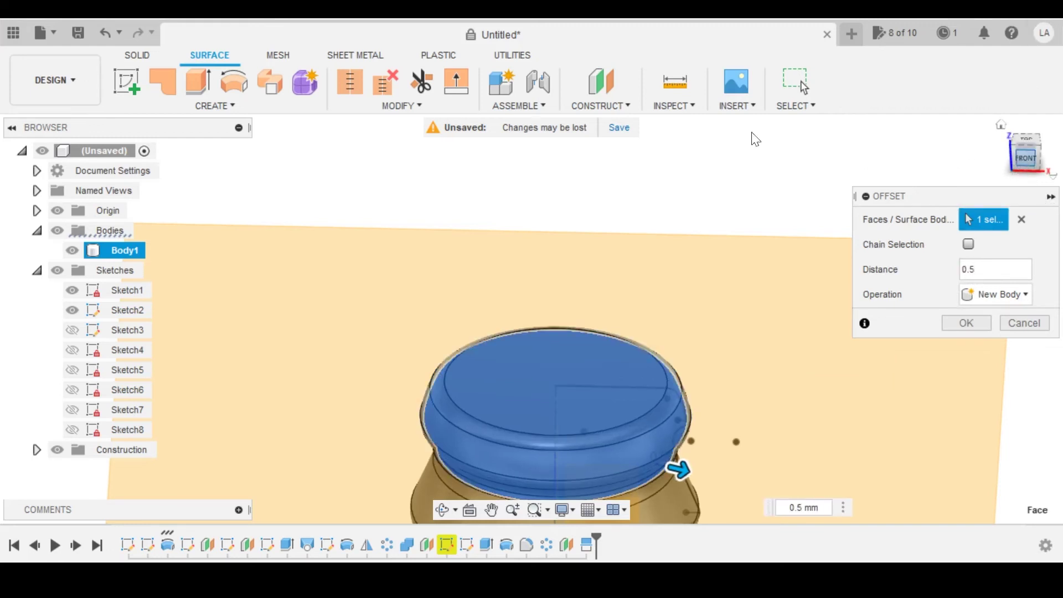
click(1025, 158)
scroll(634, 181, up, 1)
middle_drag(636, 185, 658, 276)
scroll(488, 208, up, 4)
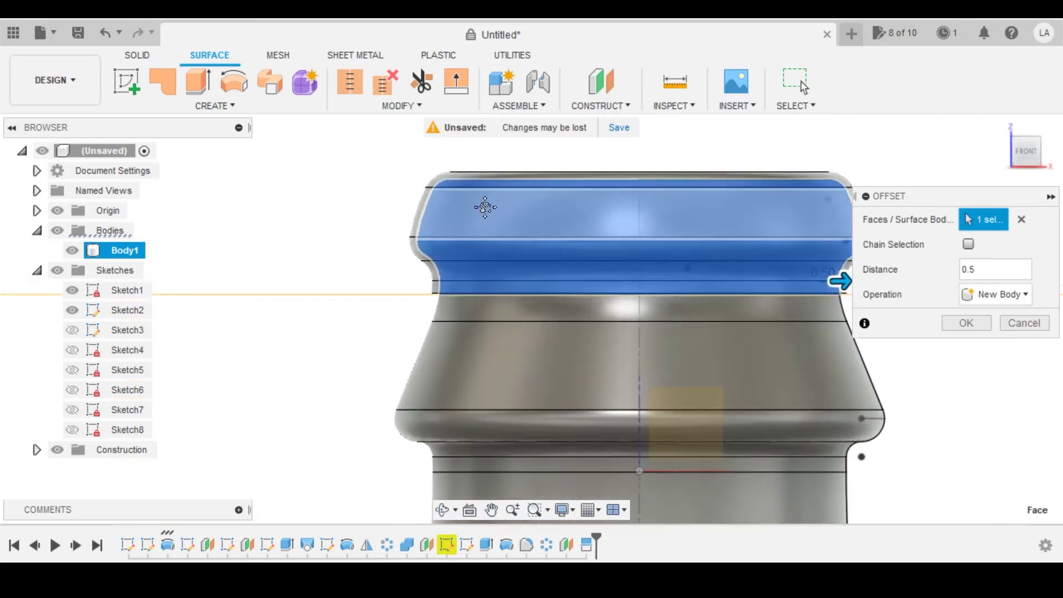
middle_drag(486, 207, 464, 233)
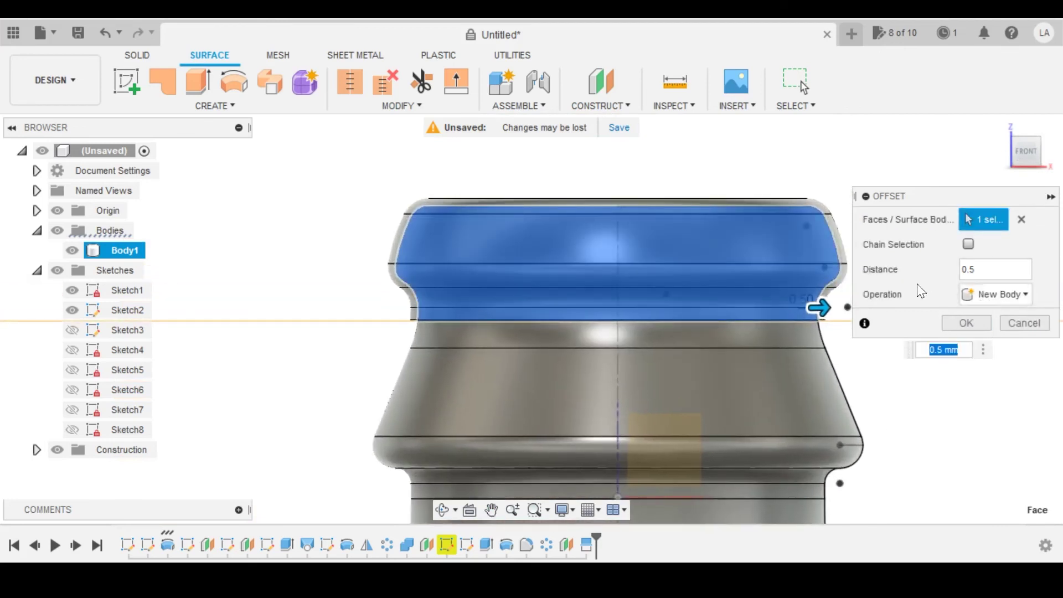
click(967, 322)
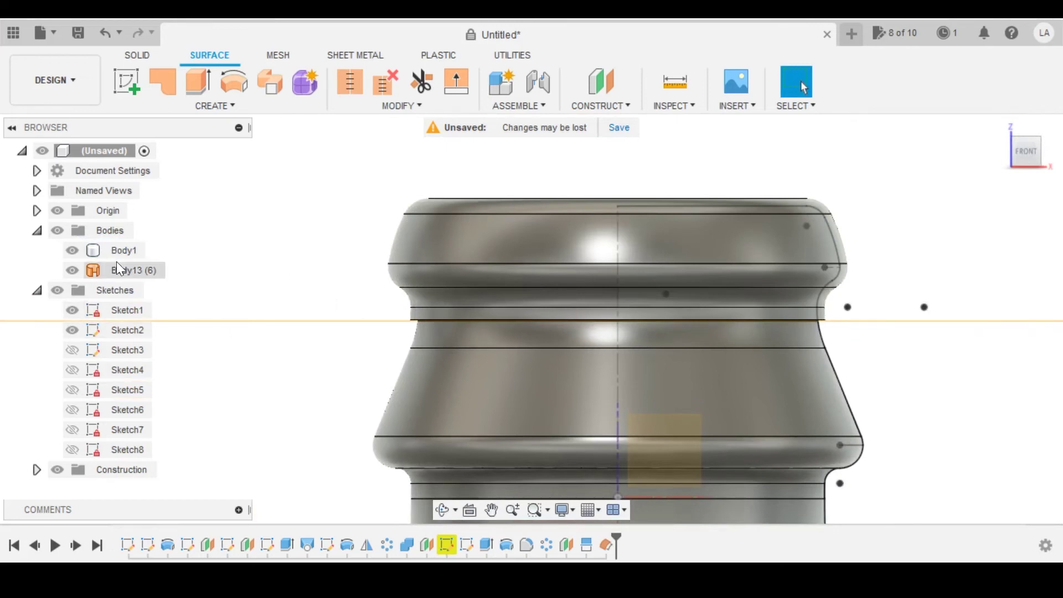
click(124, 270)
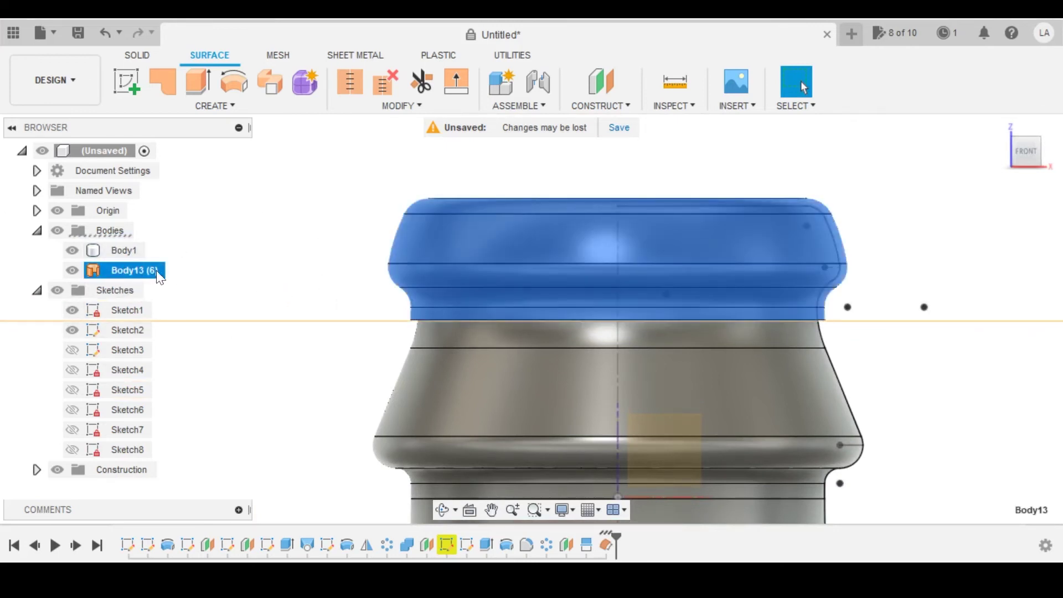
click(372, 139)
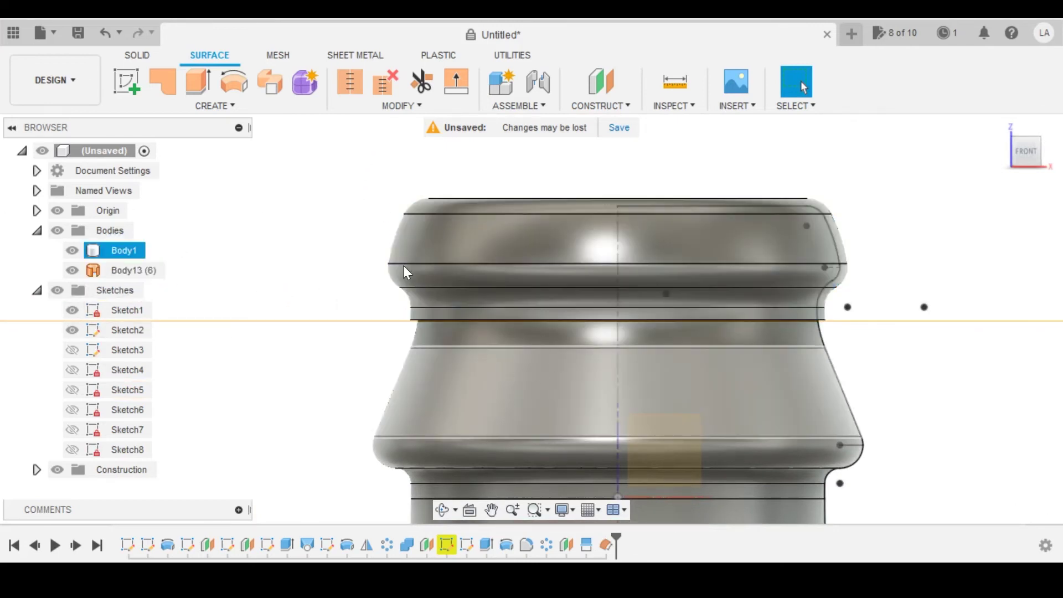
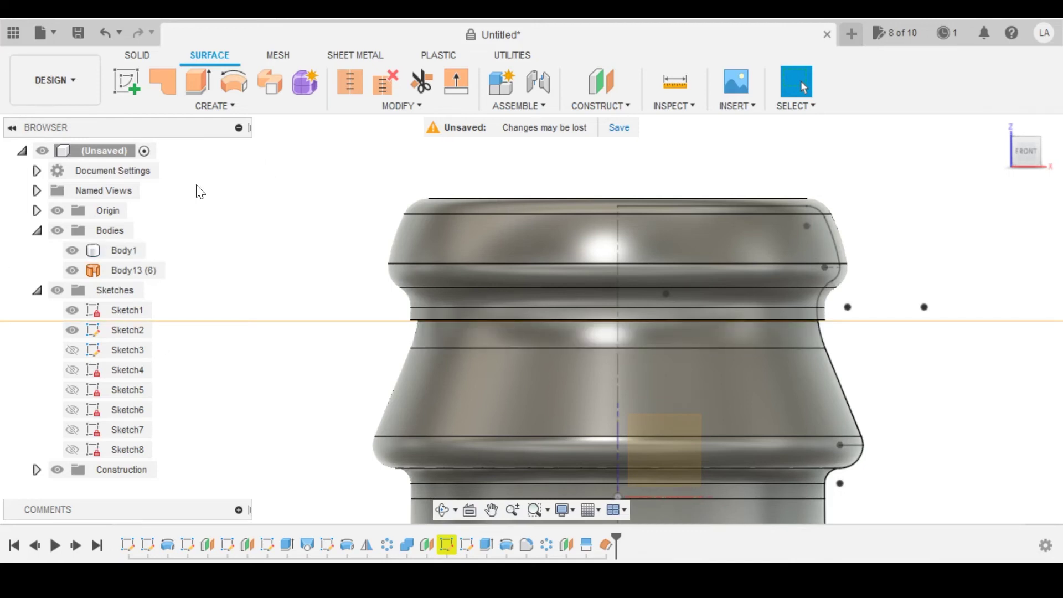
- Create a sketch on the front XZ origin plane and slice the model view at the sketch plane
click(136, 55)
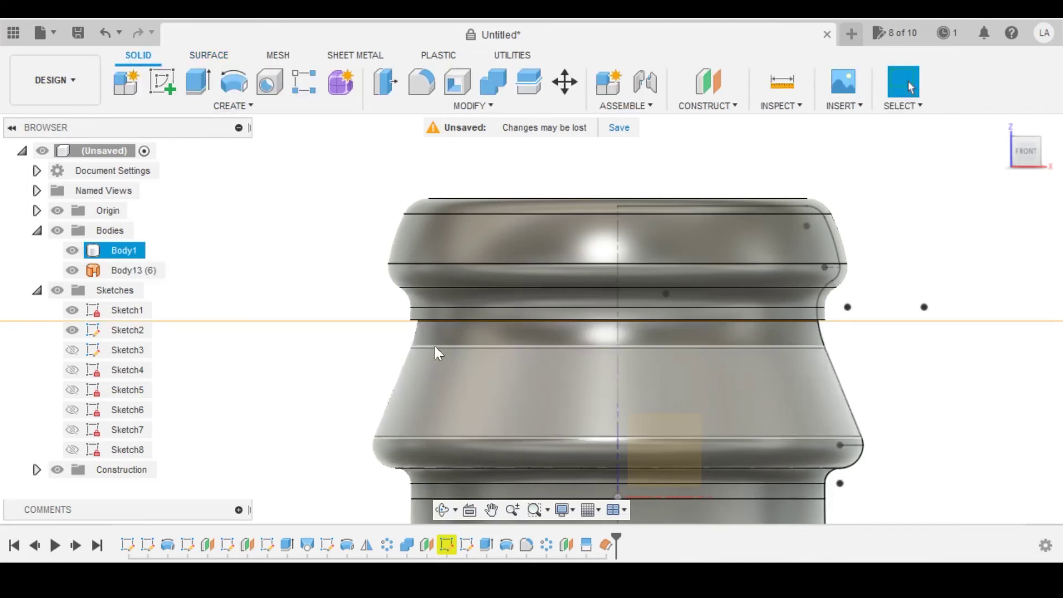
scroll(392, 273, up, 2)
middle_drag(389, 271, 335, 224)
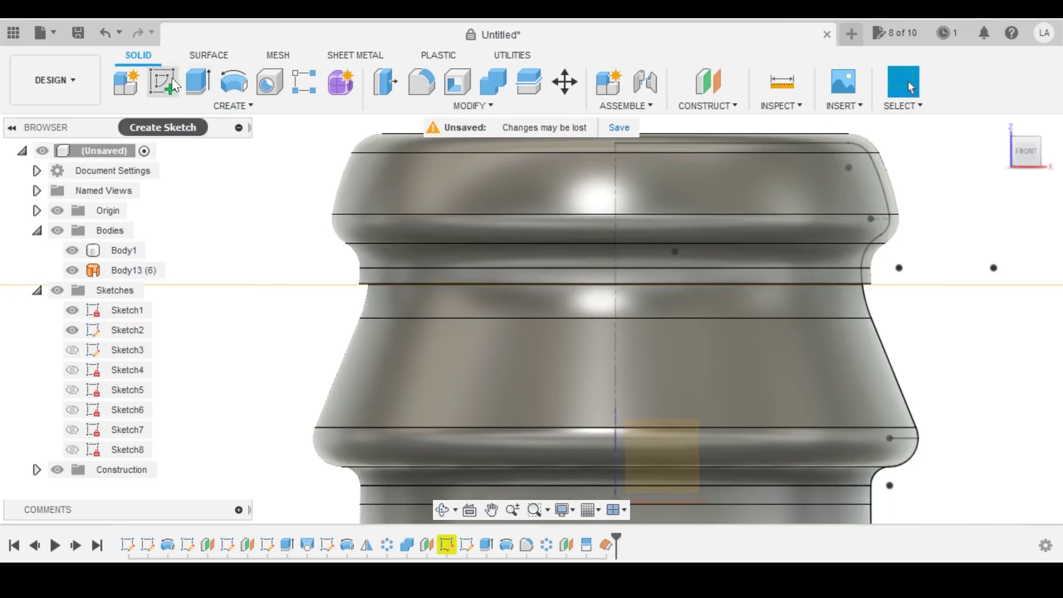
click(172, 77)
scroll(557, 432, down, 5)
middle_drag(575, 405, 531, 341)
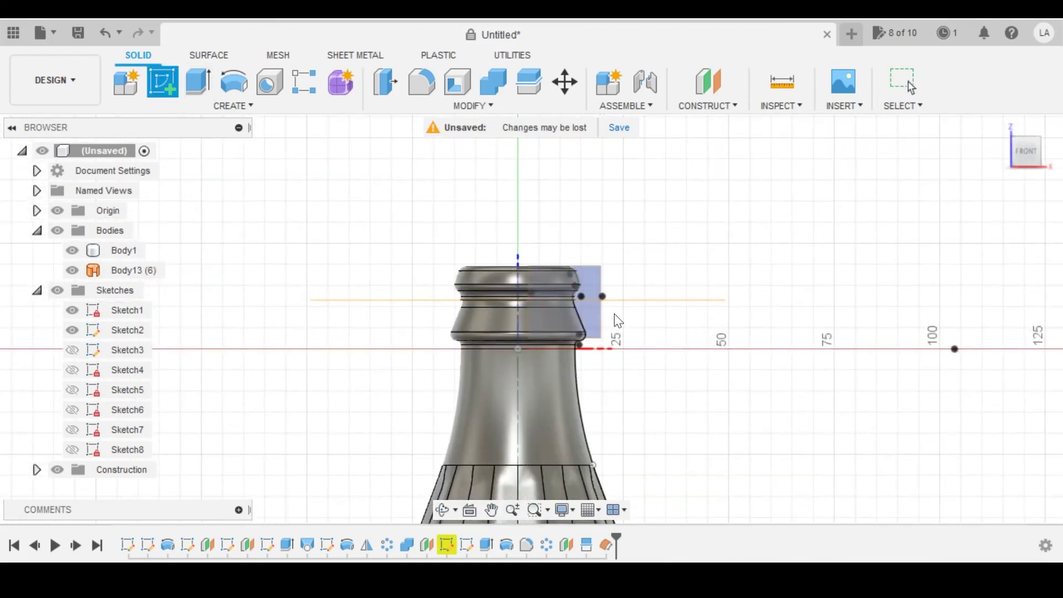
scroll(615, 316, down, 1)
click(595, 281)
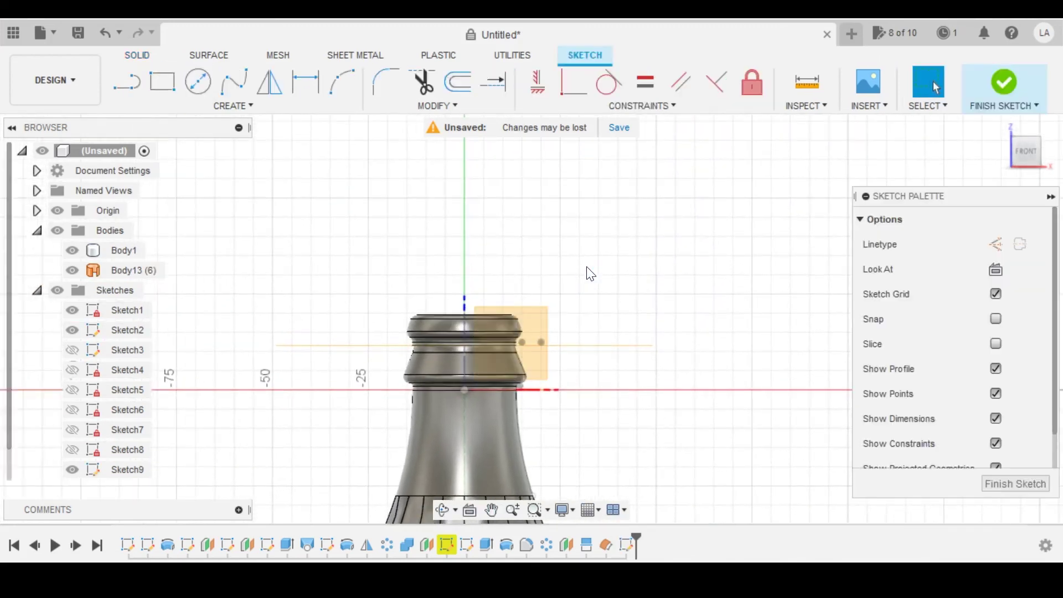
scroll(391, 316, up, 5)
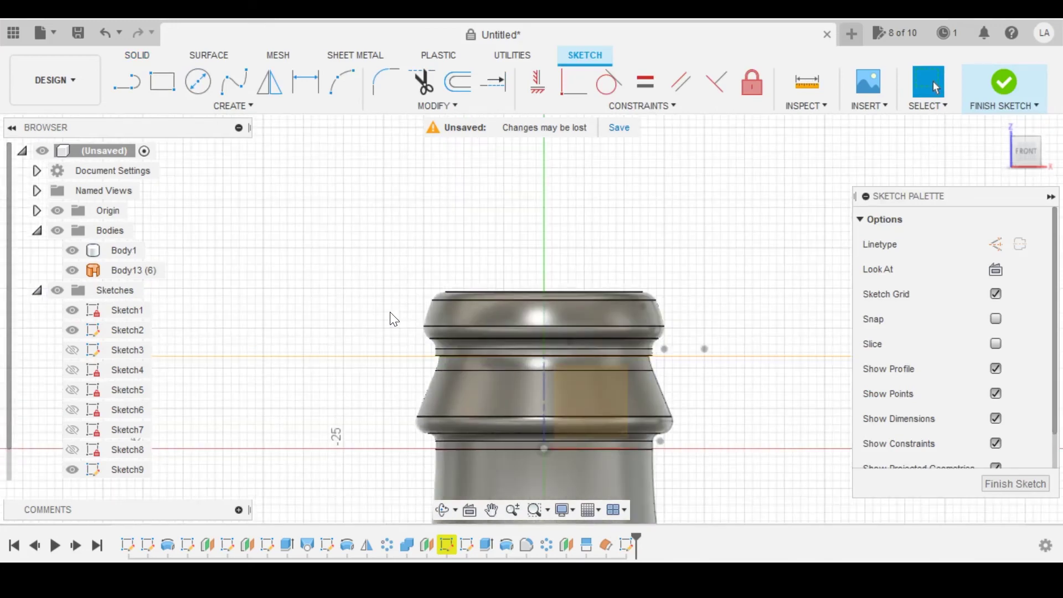
click(995, 343)
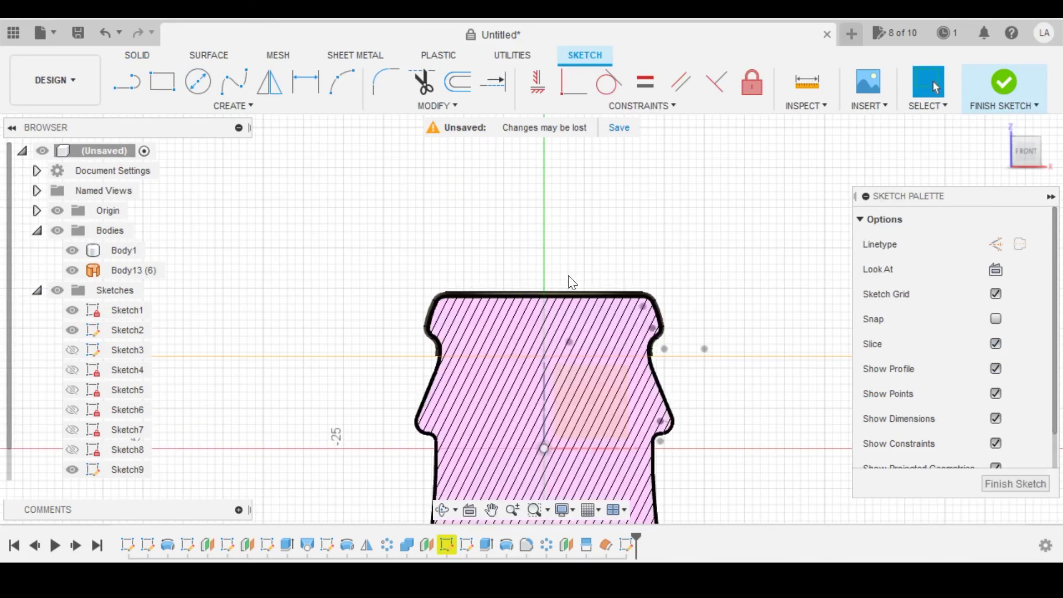
- Project the whole offset surface body into the sketch using the body selection filter, keeping the projection linked
scroll(410, 258, up, 3)
scroll(485, 287, up, 3)
scroll(485, 286, up, 3)
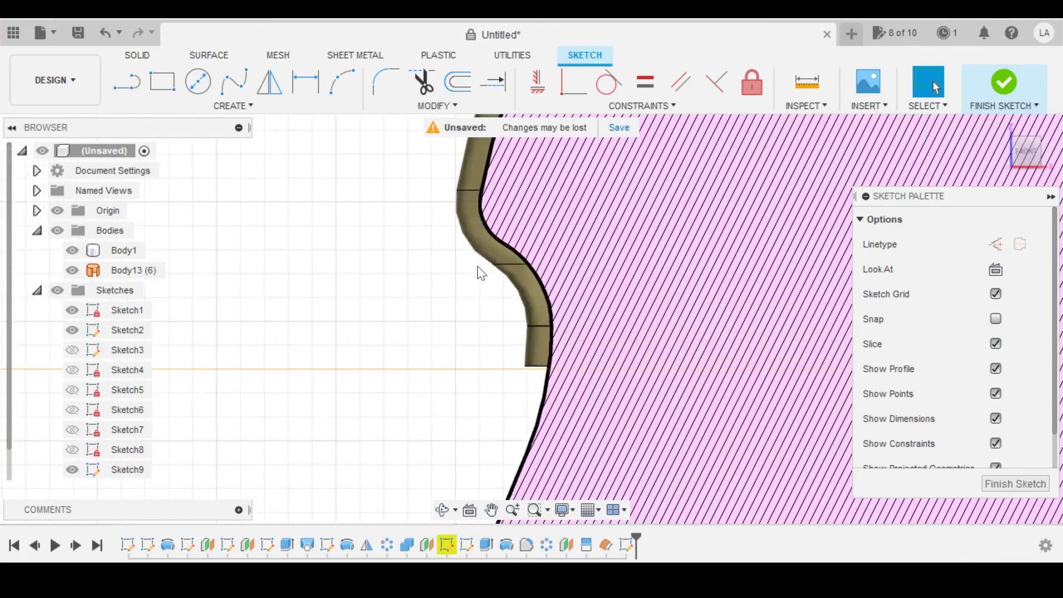
key(p)
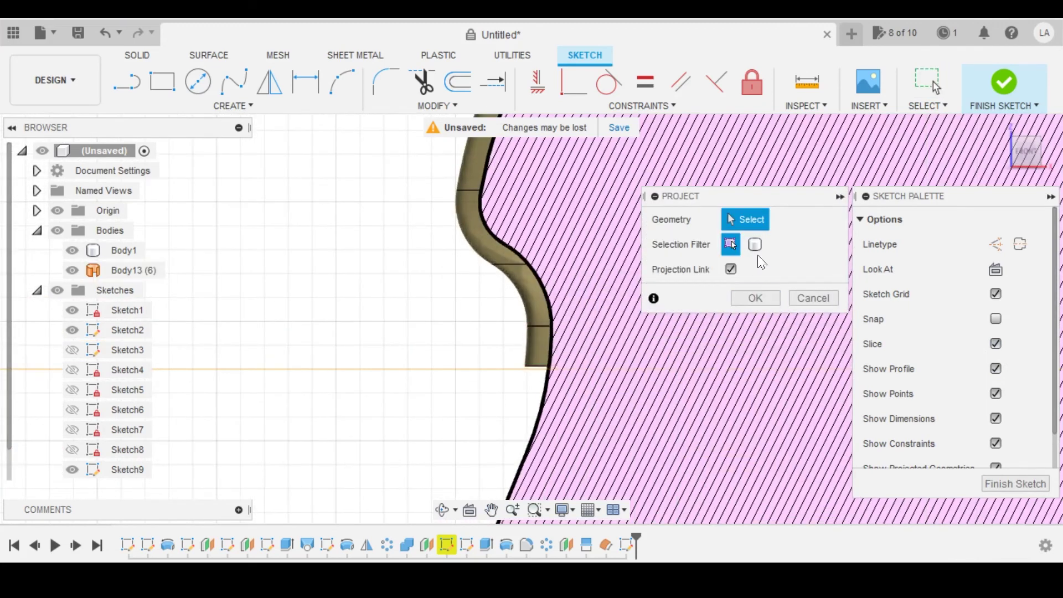
click(754, 242)
click(478, 258)
click(478, 256)
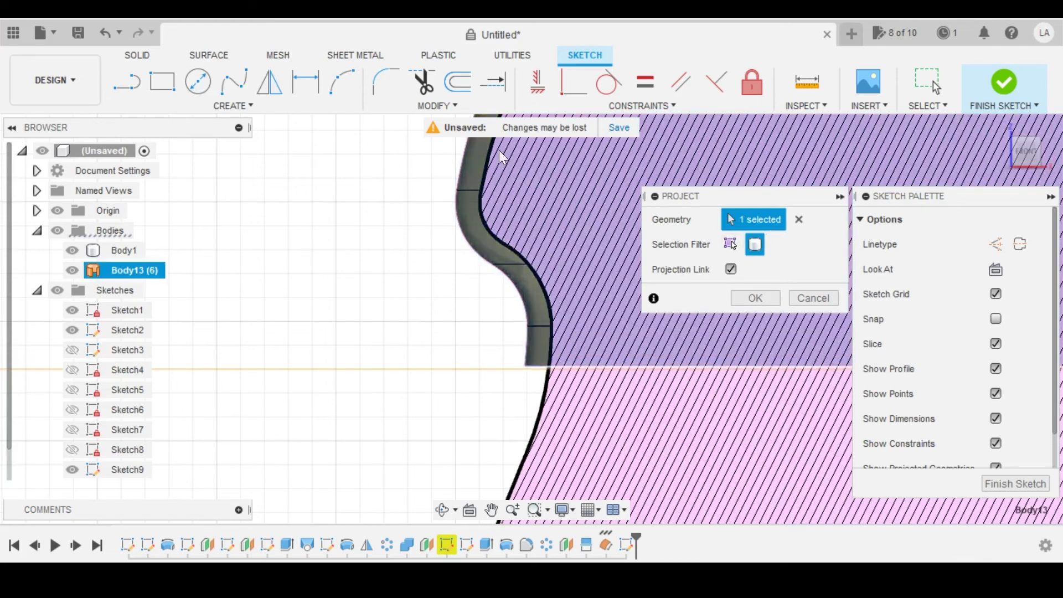
scroll(370, 248, down, 3)
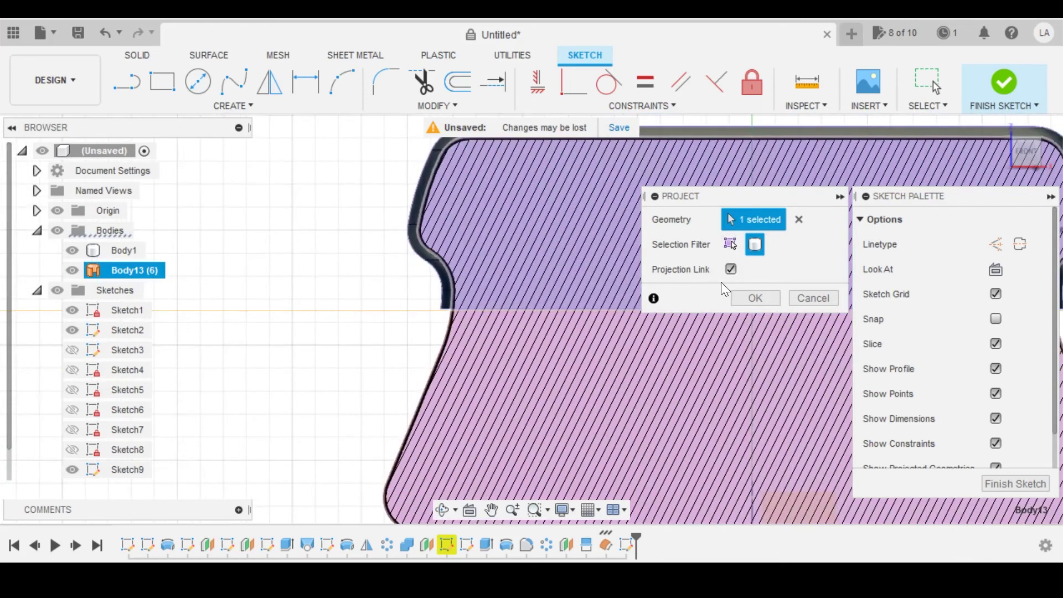
click(745, 297)
- Draw a 0.5 mm horizontal line outward from the lower end of the projected cap profile
scroll(378, 255, up, 5)
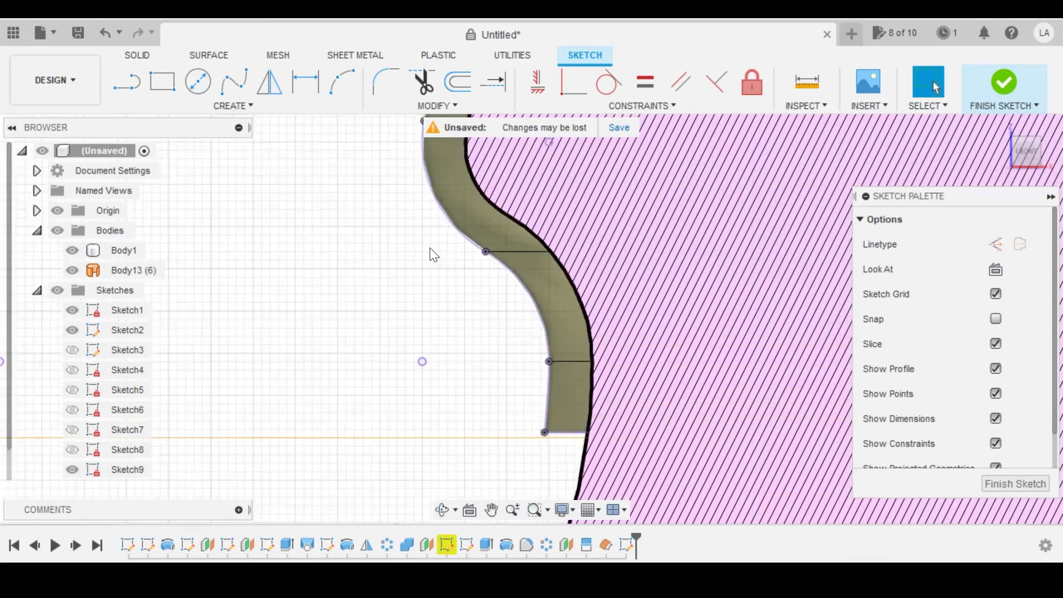
scroll(432, 327, down, 1)
middle_drag(437, 341, 410, 302)
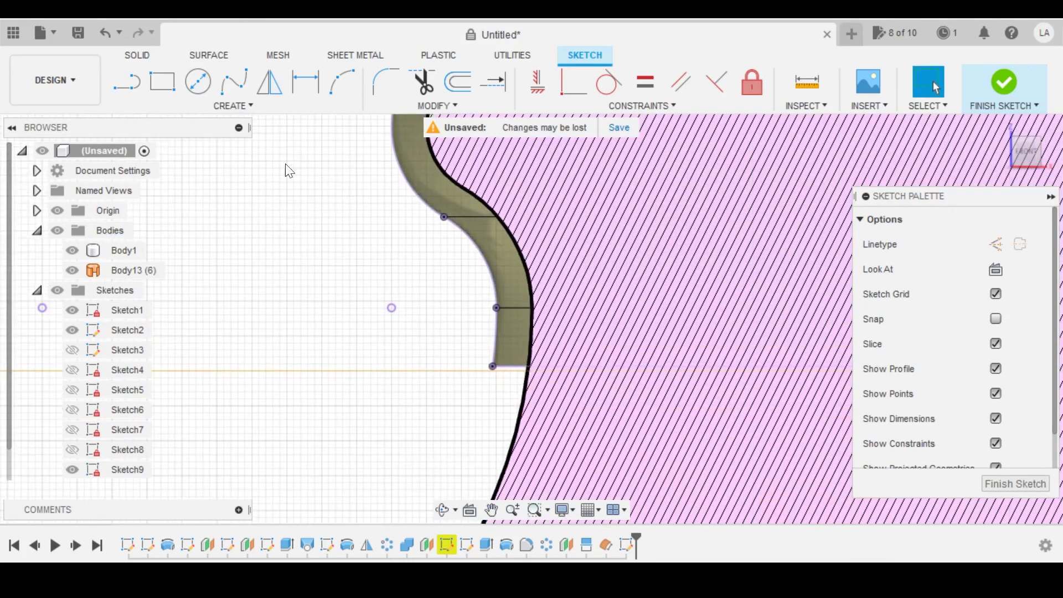
click(127, 85)
scroll(477, 391, up, 2)
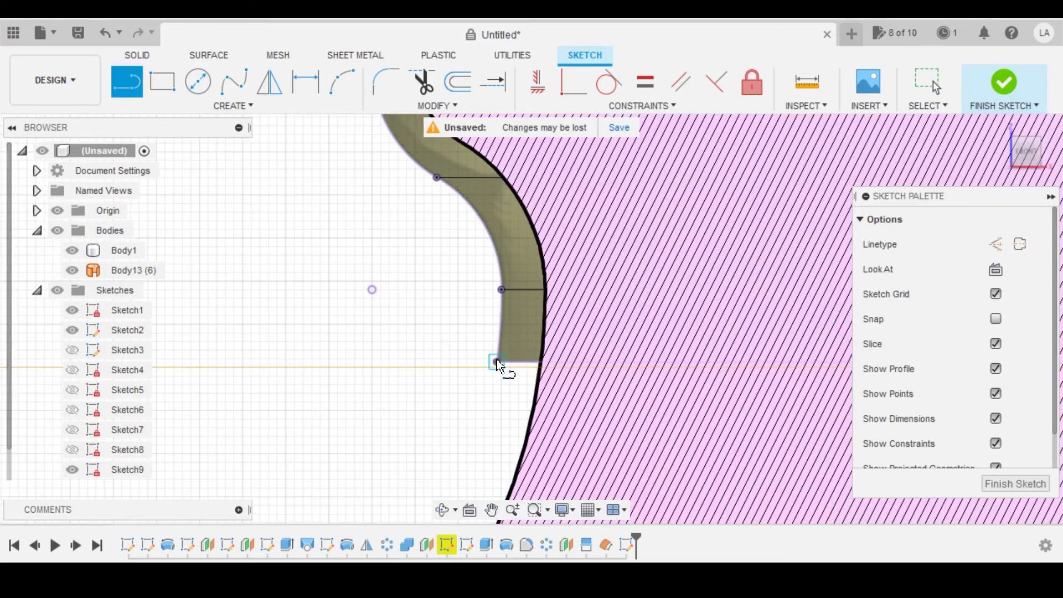
click(496, 360)
drag(477, 360, 448, 363)
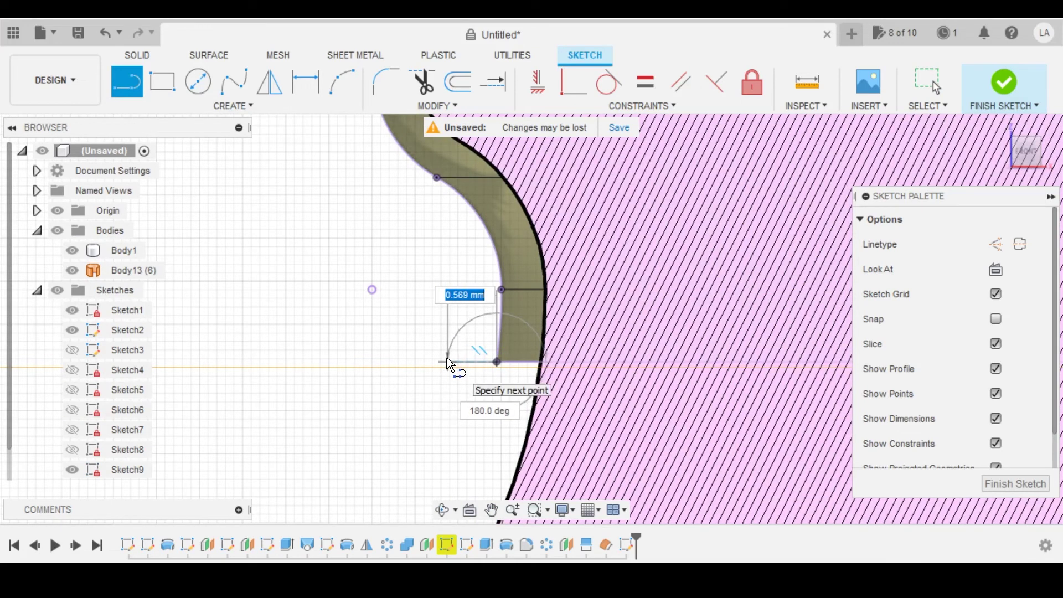
text(0.5)
key(Return)
key(Escape)
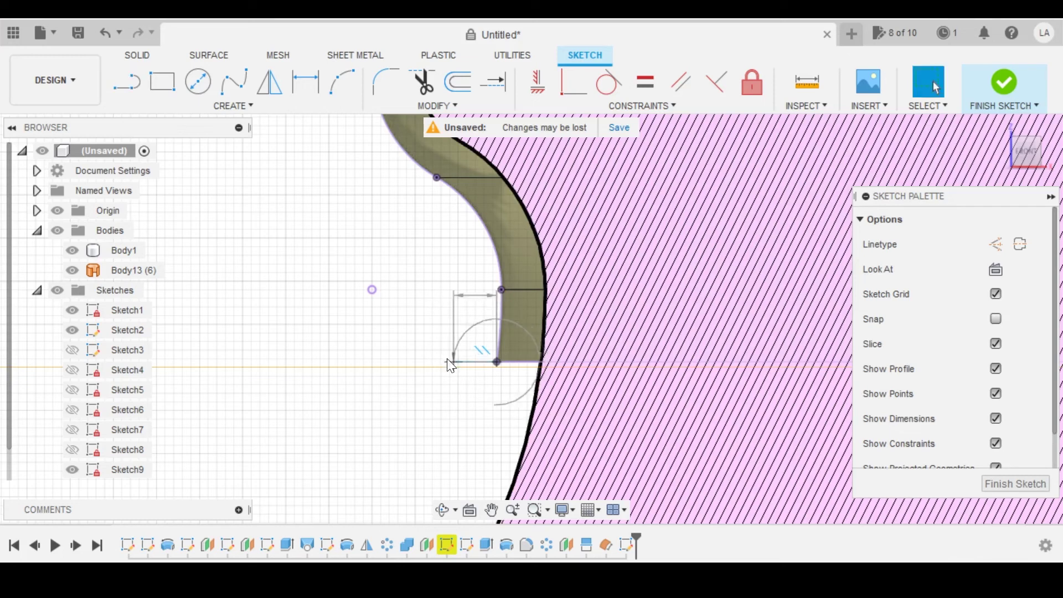
scroll(394, 299, down, 2)
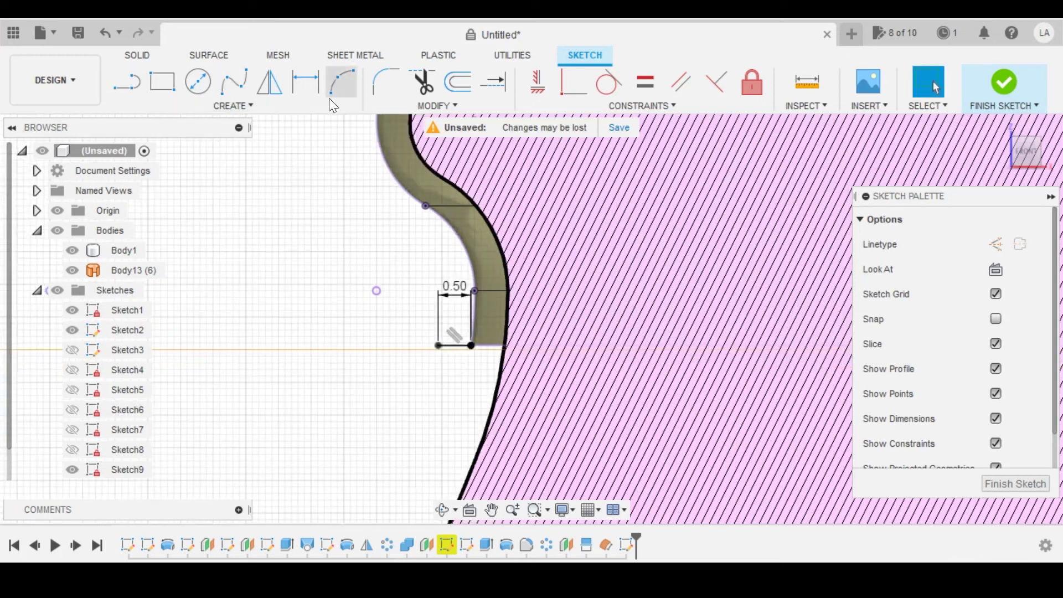
- Draw a three-point arc from the projected cap profile's upper curve to the outer end of the 0.5 mm line, tangent to the profile
click(341, 81)
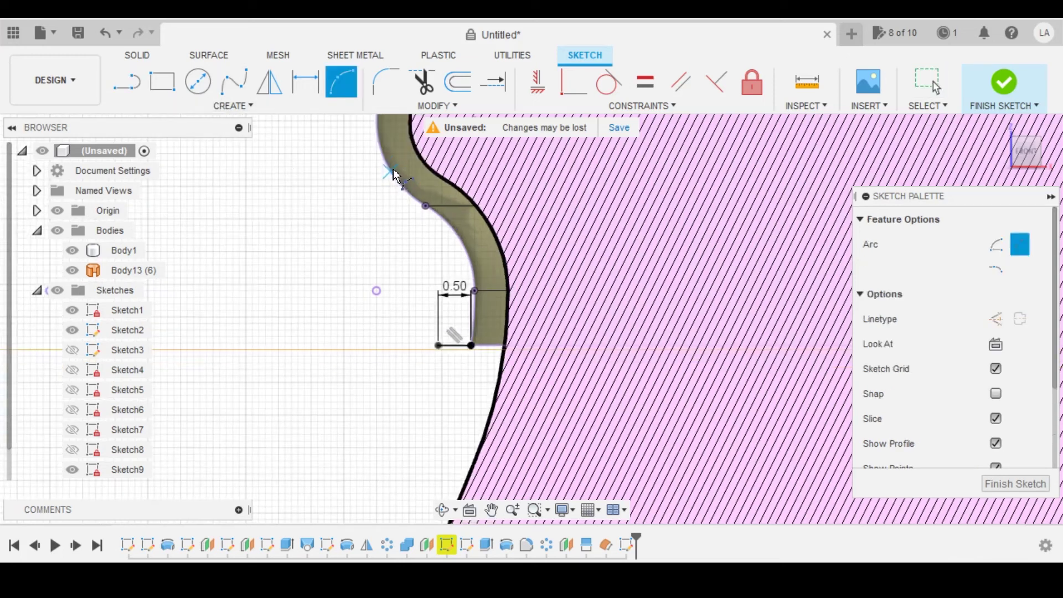
click(390, 172)
click(438, 347)
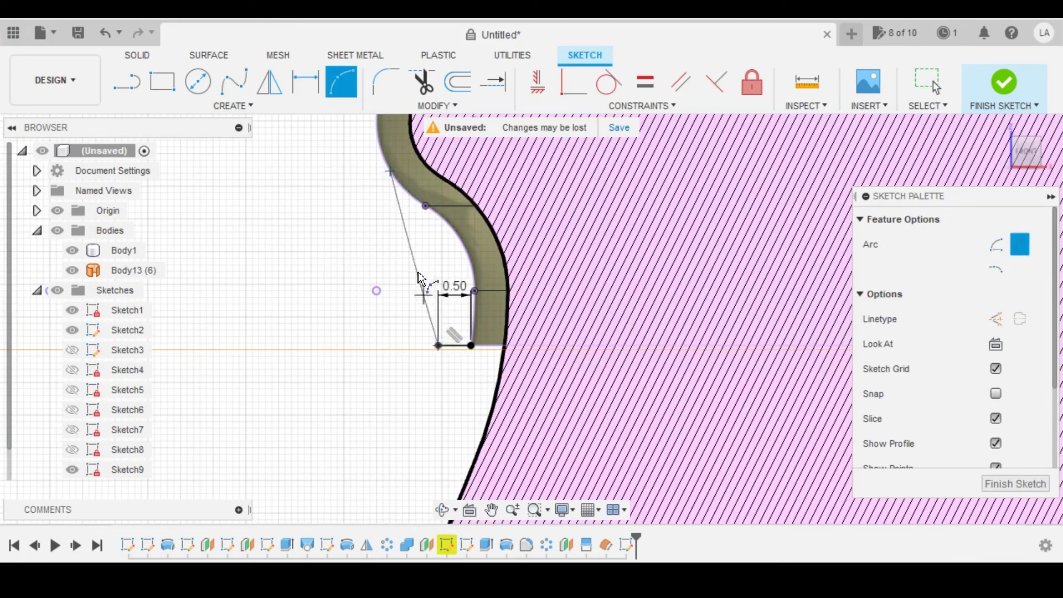
click(416, 240)
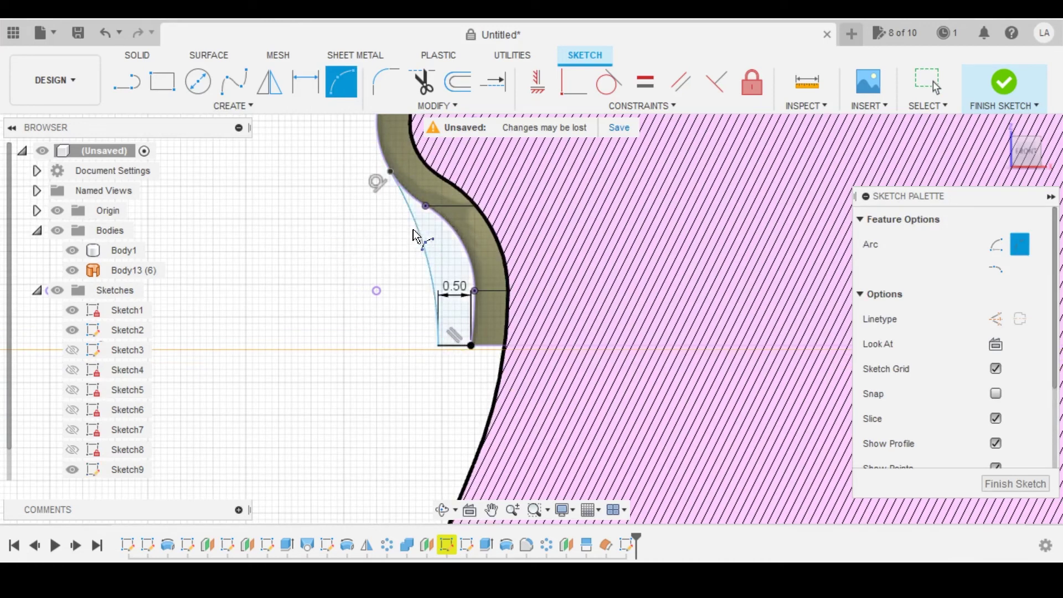
scroll(387, 172, up, 2)
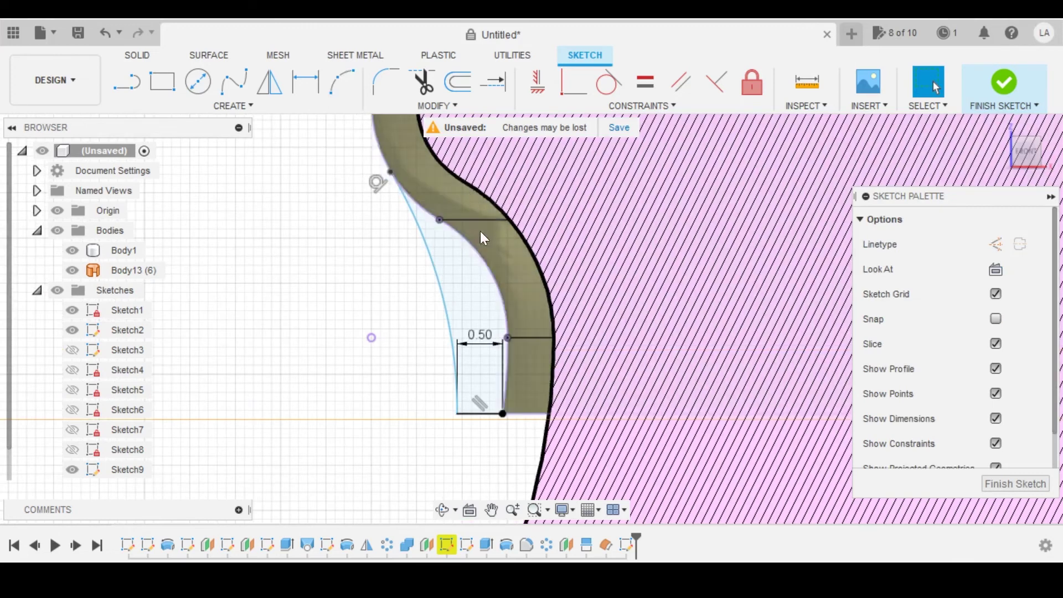
scroll(437, 291, down, 3)
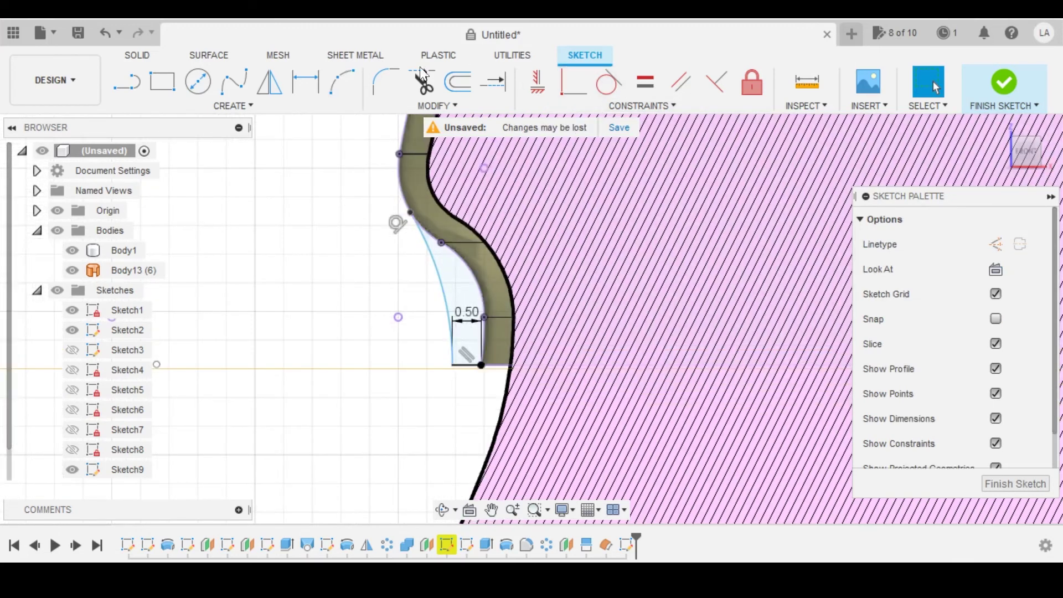
- Set the flare arc's radius to 4.5 mm and finish the sketch
click(302, 86)
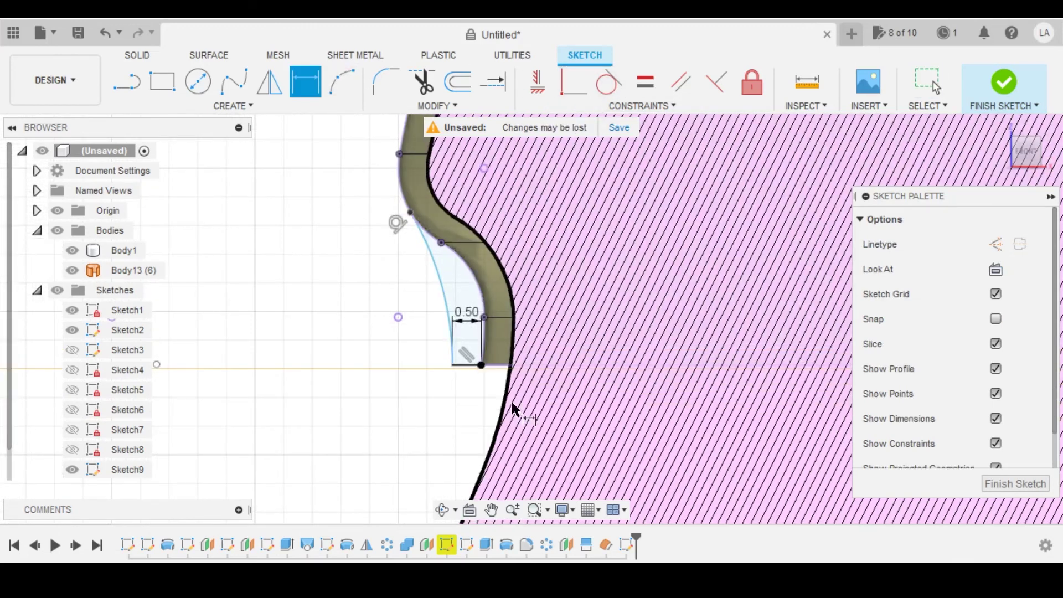
click(439, 285)
click(410, 282)
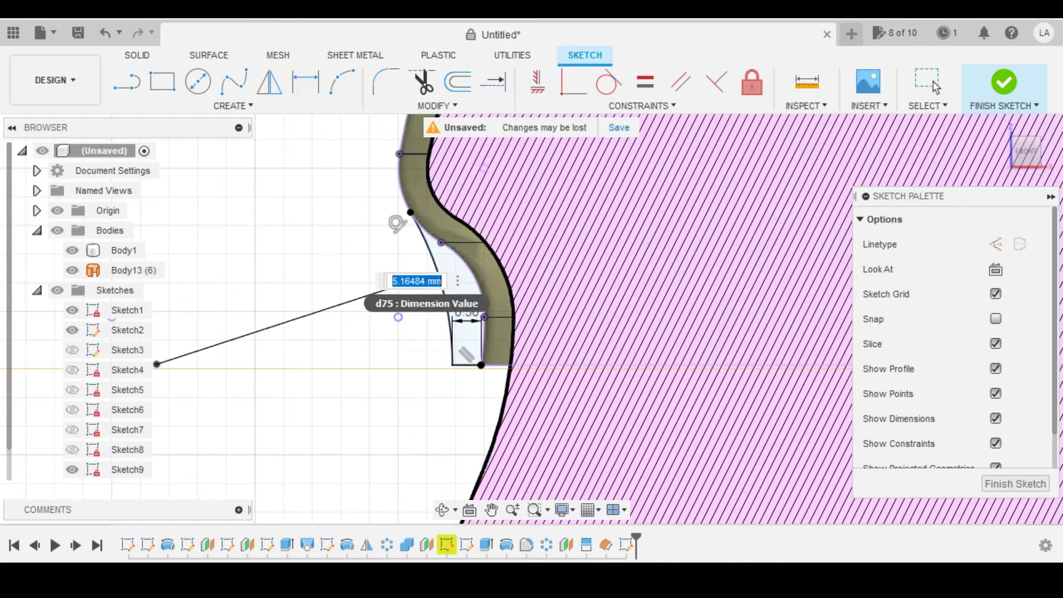
text(4.)
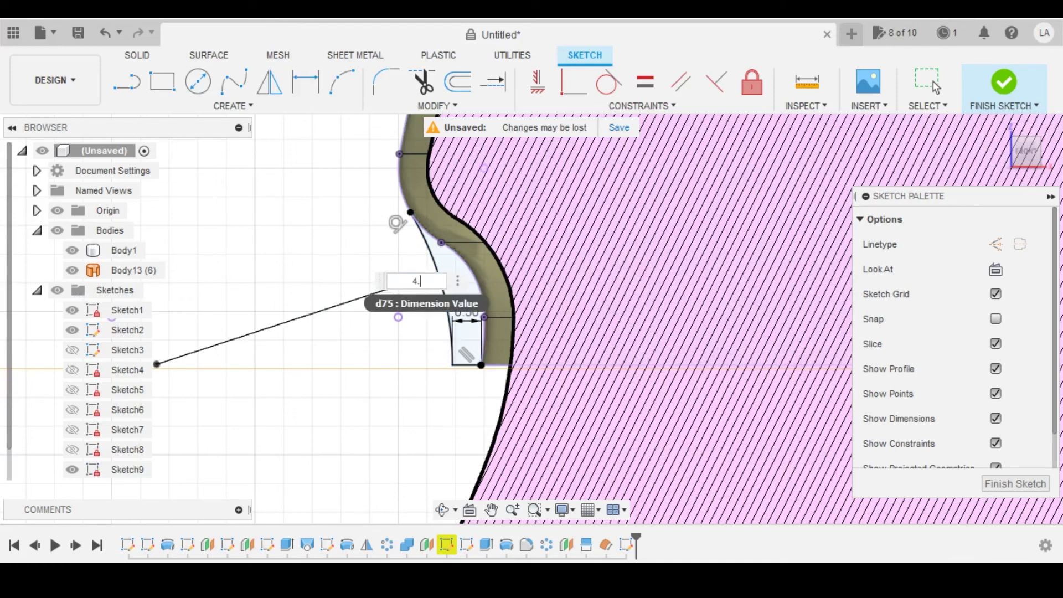
text(5)
key(Return)
scroll(487, 360, down, 2)
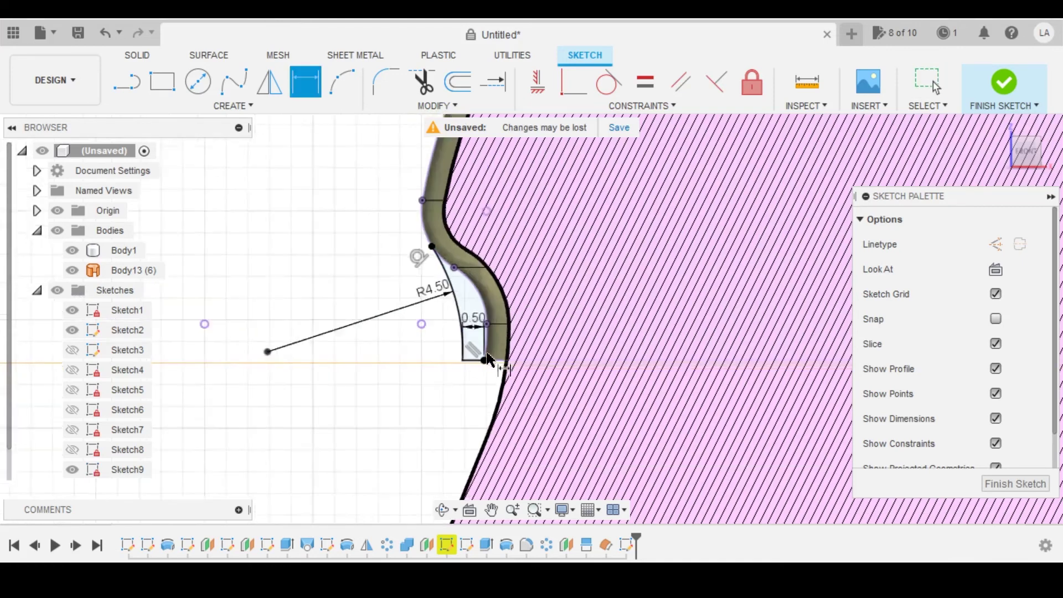
scroll(487, 359, down, 3)
key(Escape)
scroll(476, 332, up, 3)
scroll(438, 285, up, 2)
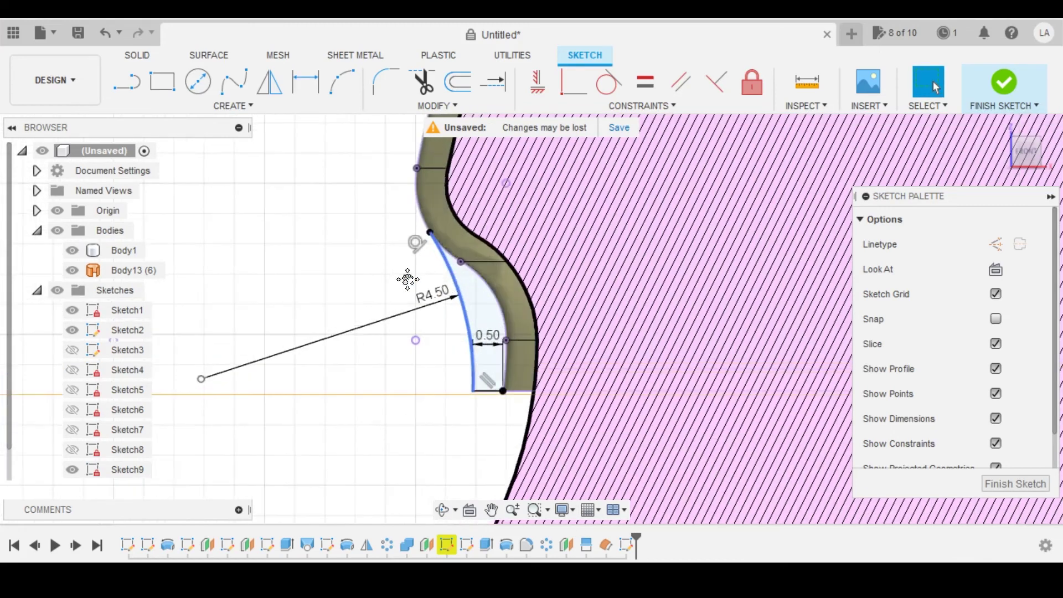
middle_drag(407, 279, 362, 271)
click(1013, 103)
scroll(370, 244, down, 4)
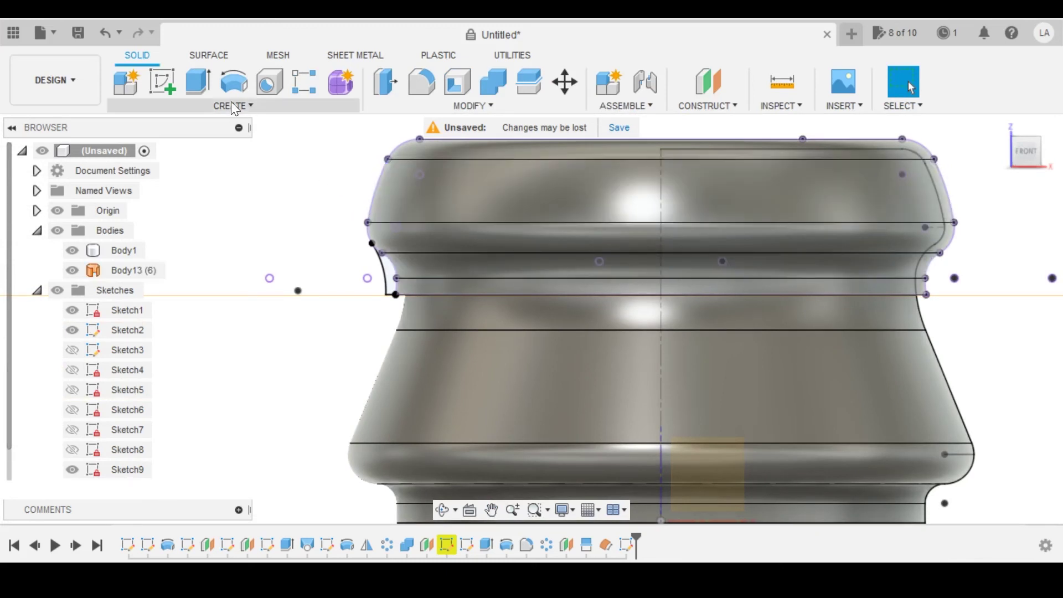
- Thicken the chained faces of the offset cap surface by -0.4 mm on one side as a new body
click(232, 104)
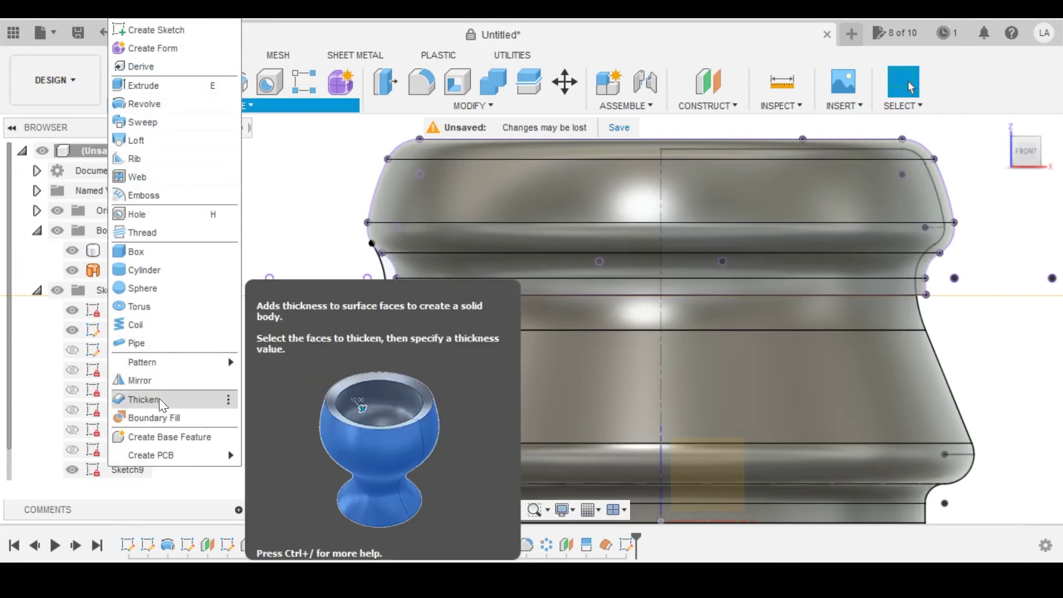
click(158, 399)
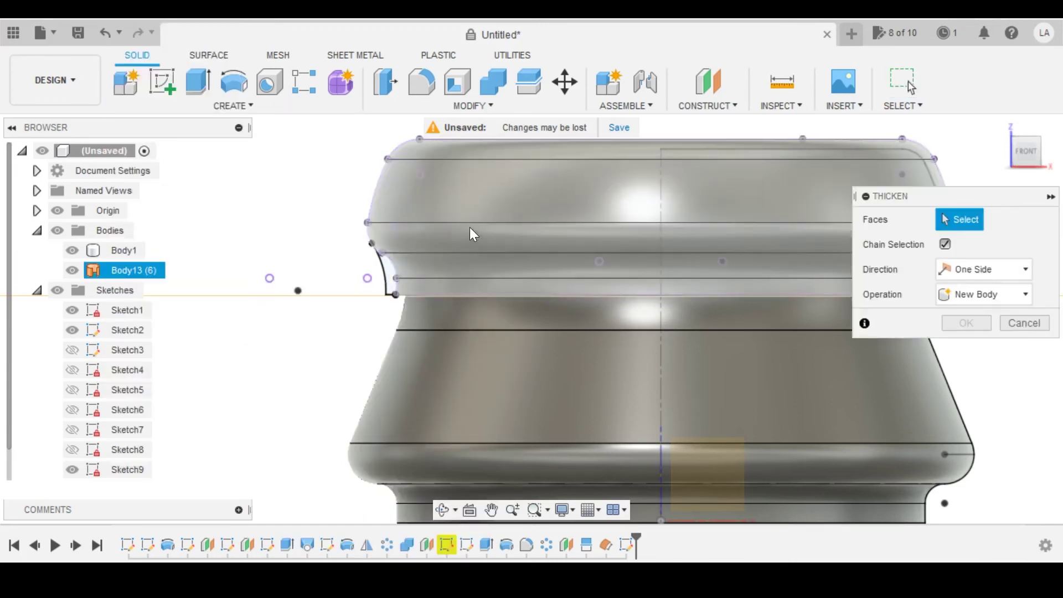
click(453, 208)
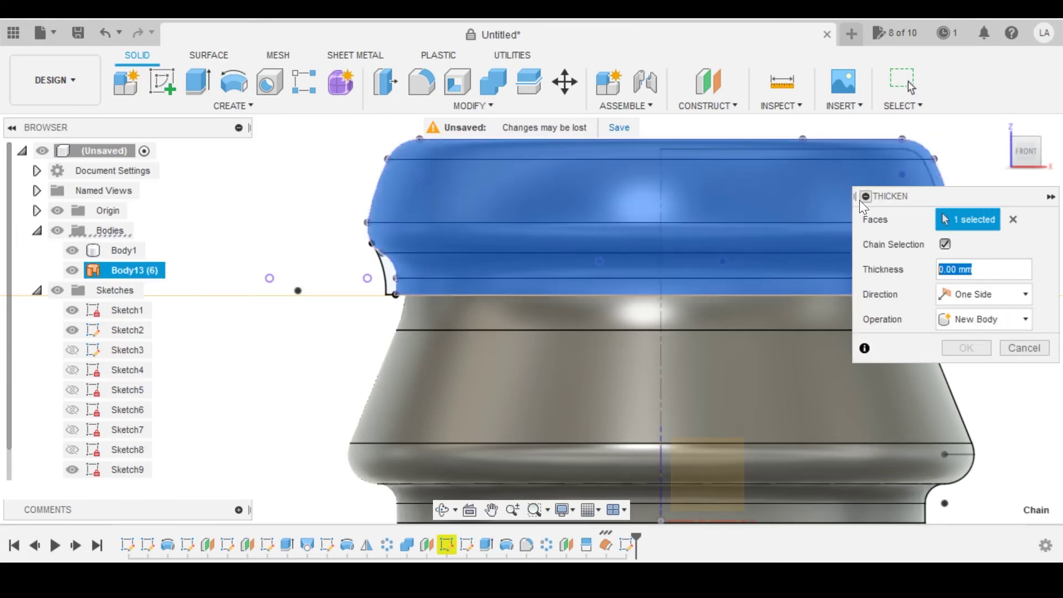
text(0.4)
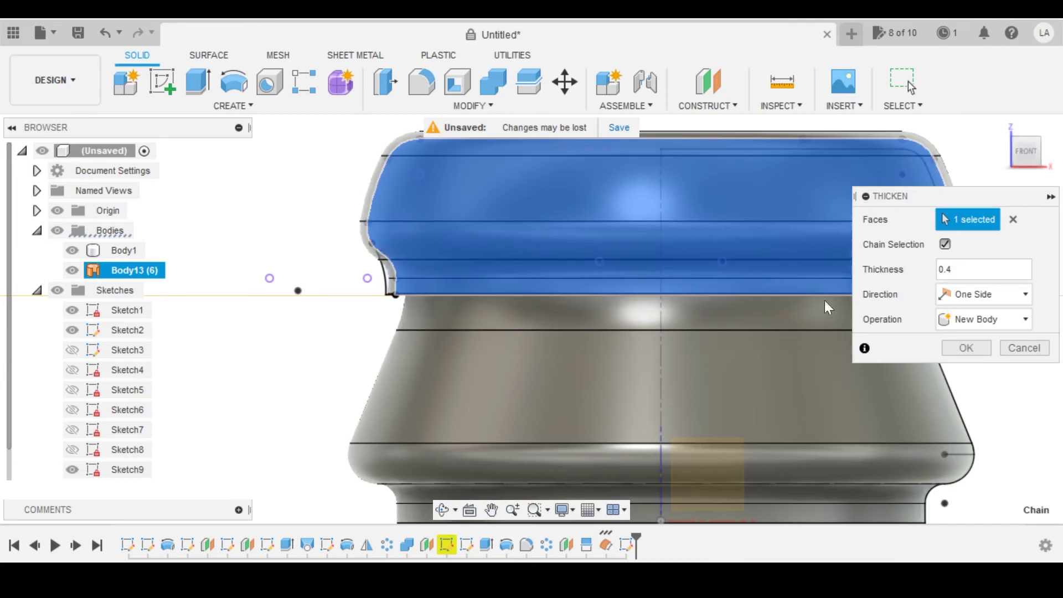
scroll(344, 291, up, 5)
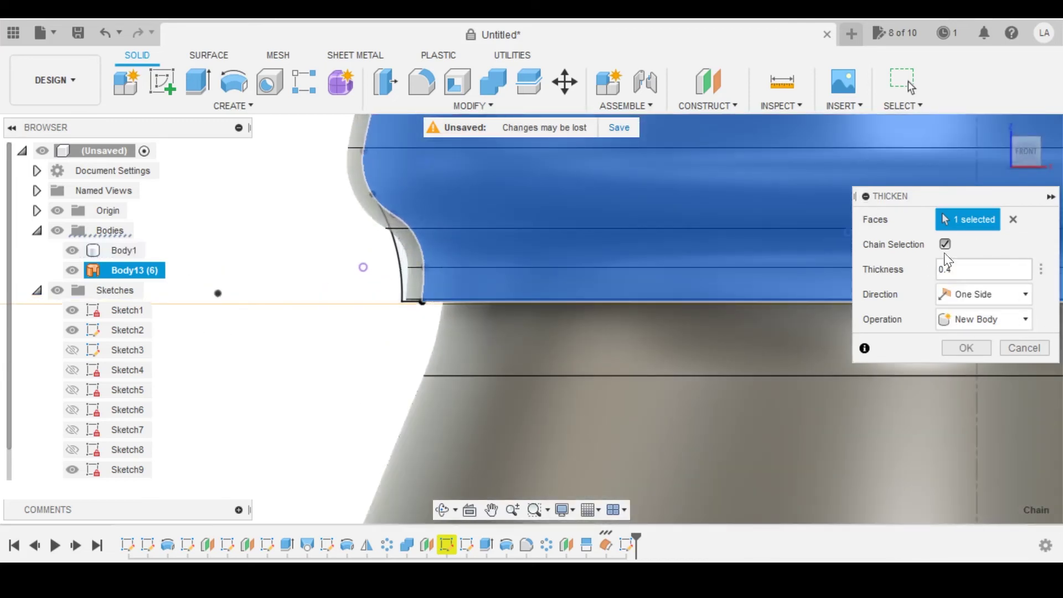
text(-)
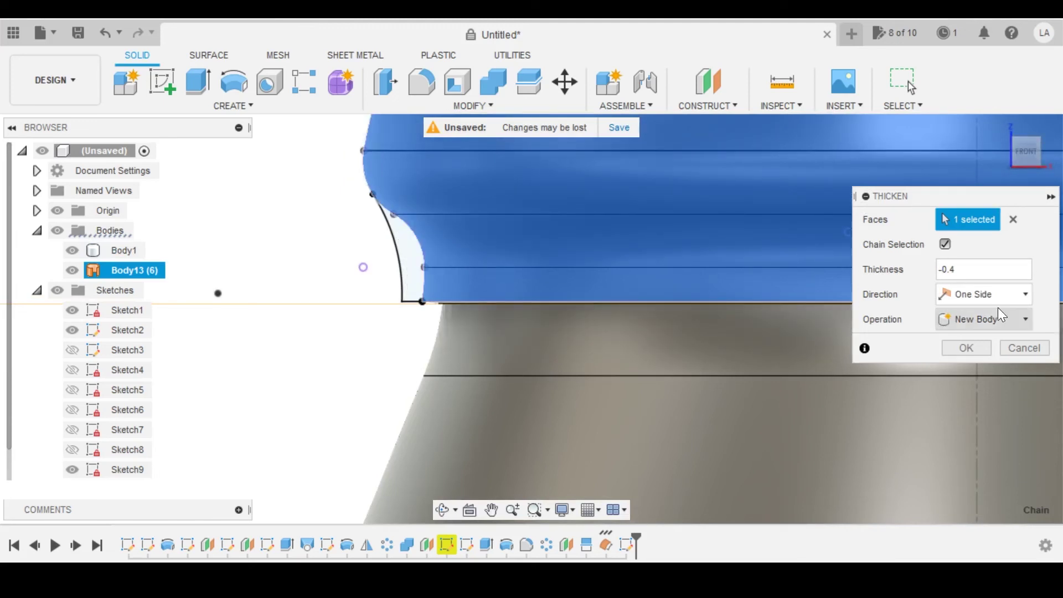
click(966, 347)
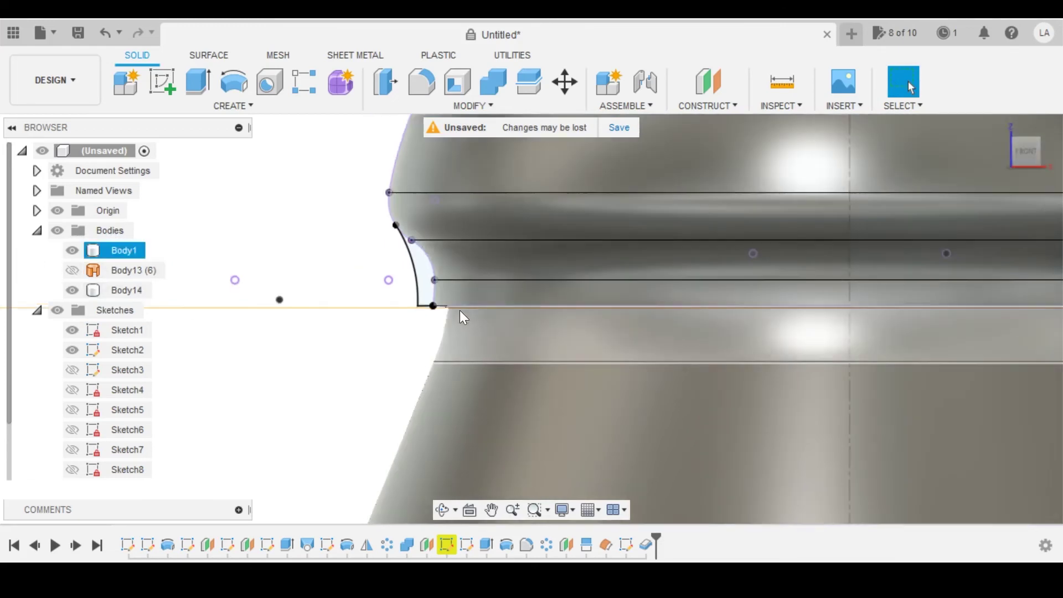
- Examine the thickened cap's lower edge against the bottle neck and flare profile, from below and from the front
click(458, 294)
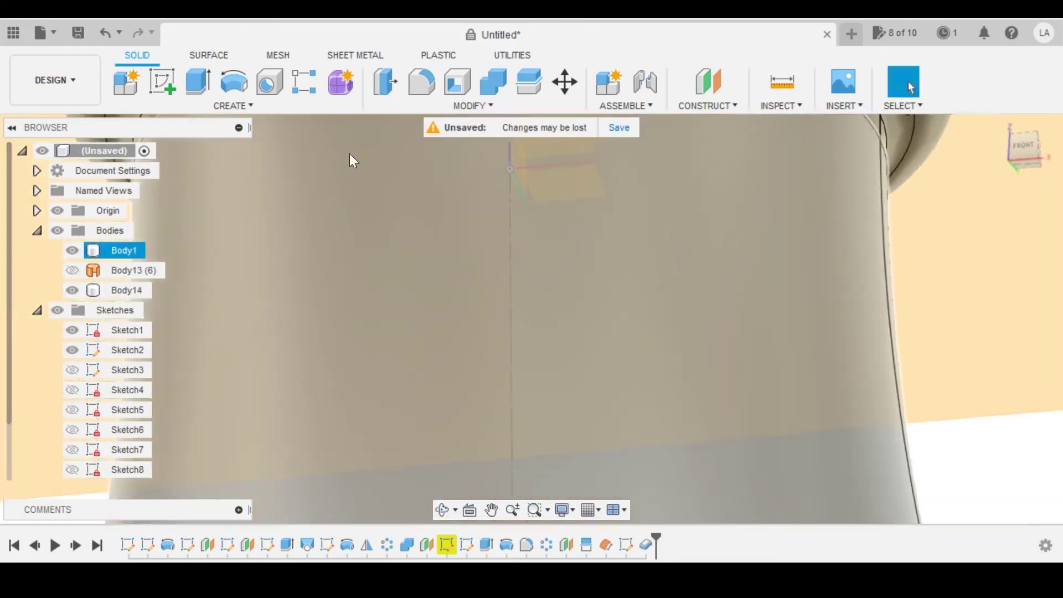
middle_drag(349, 154, 567, 422)
scroll(477, 228, up, 4)
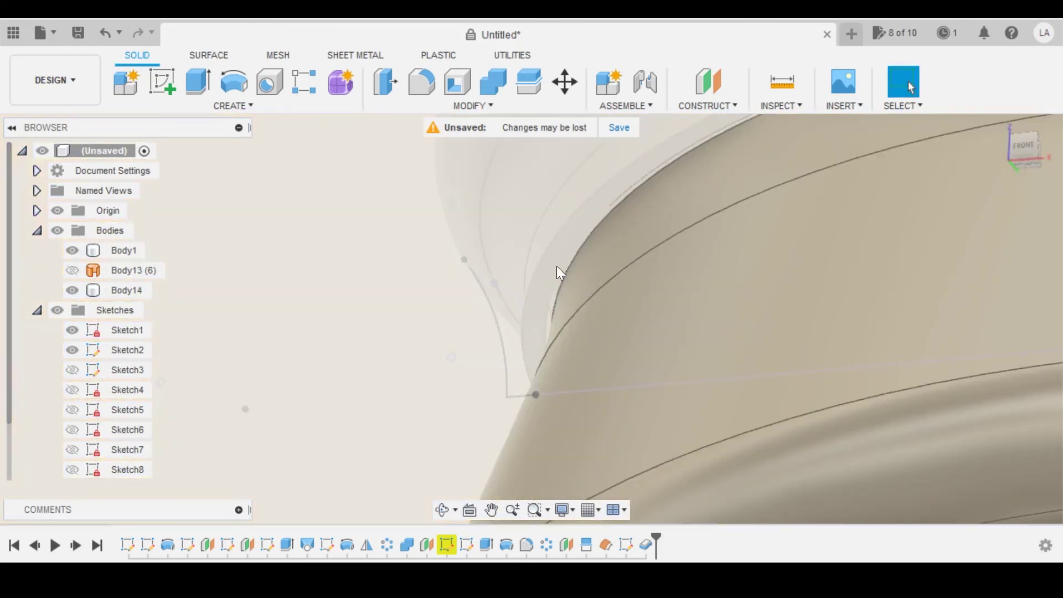
click(557, 265)
scroll(576, 268, down, 3)
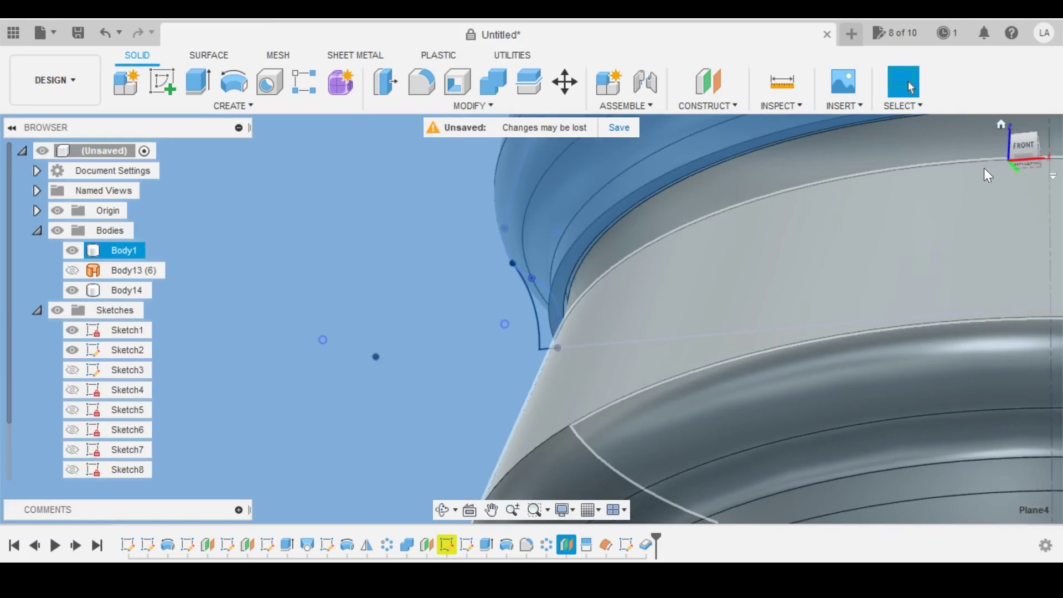
click(1023, 145)
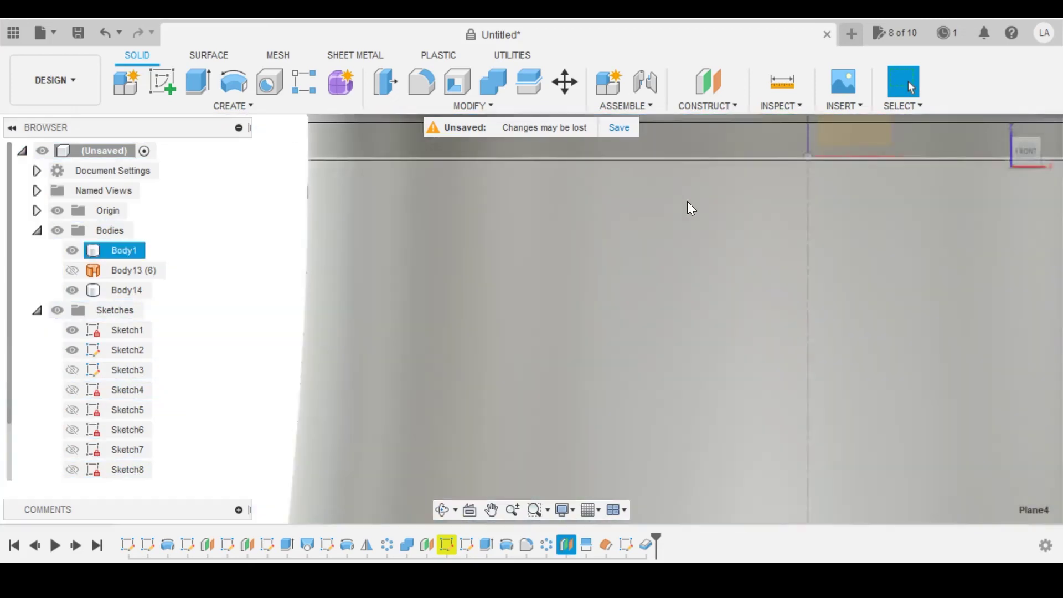
scroll(530, 338, down, 5)
scroll(500, 328, up, 8)
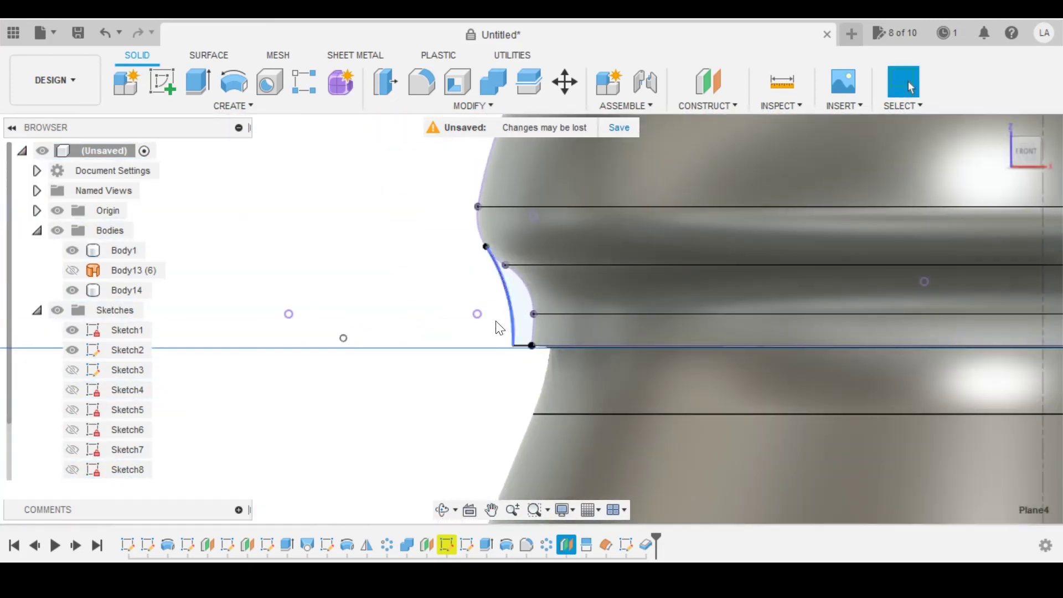
scroll(491, 287, up, 2)
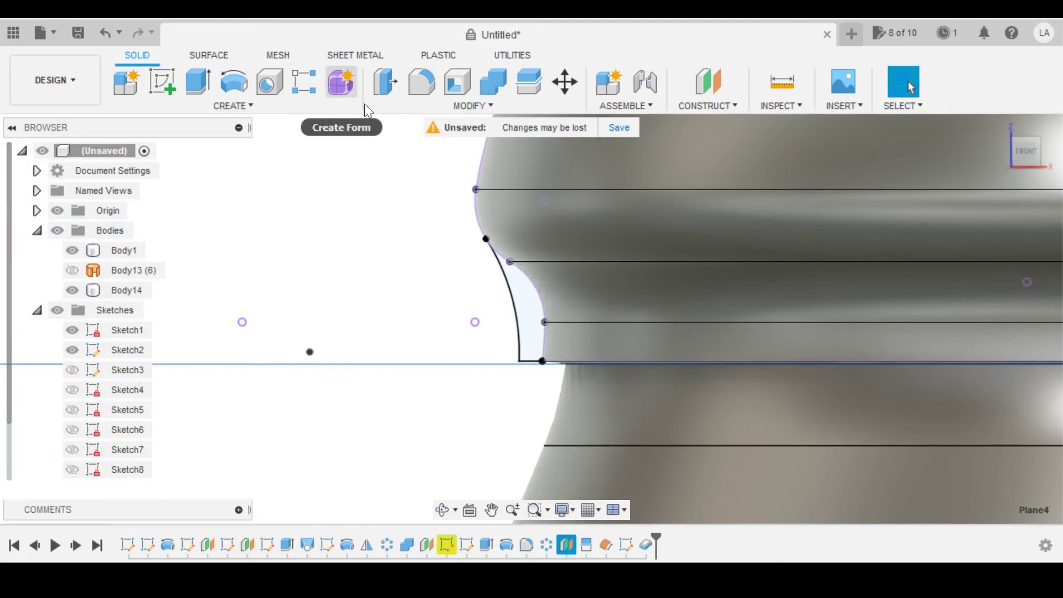
- Revolve the flare profile about the bottle's vertical centreline by a symmetric 3 degree angle, using the Join operation
click(532, 327)
scroll(436, 267, down, 1)
mouse_move(437, 268)
shift+middle_down()
mouse_move(526, 280)
mouse_move(559, 317)
mouse_move(697, 318)
mouse_move(427, 179)
shift+middle_up()
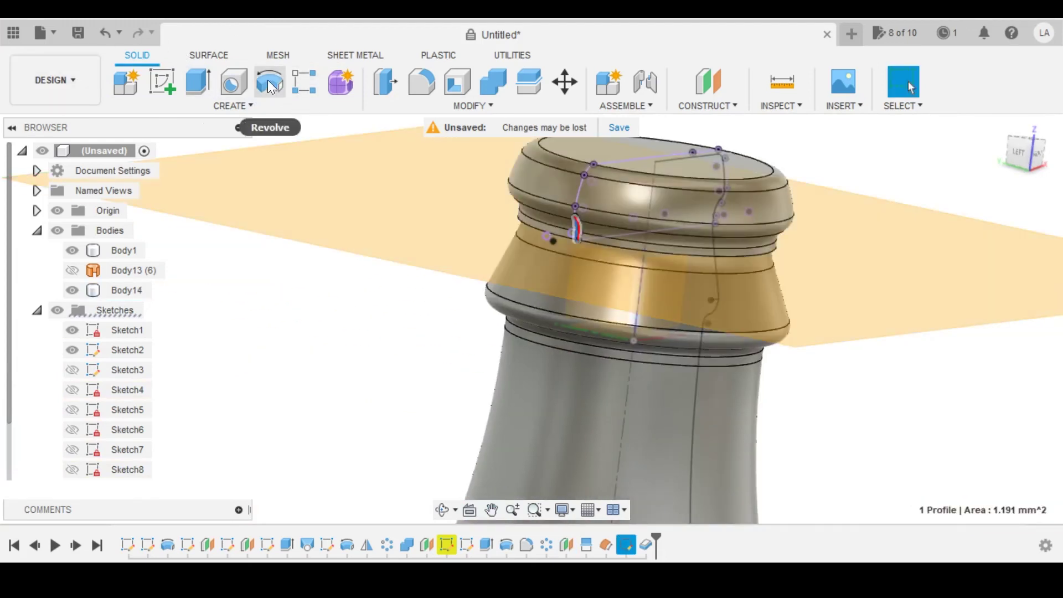
click(645, 212)
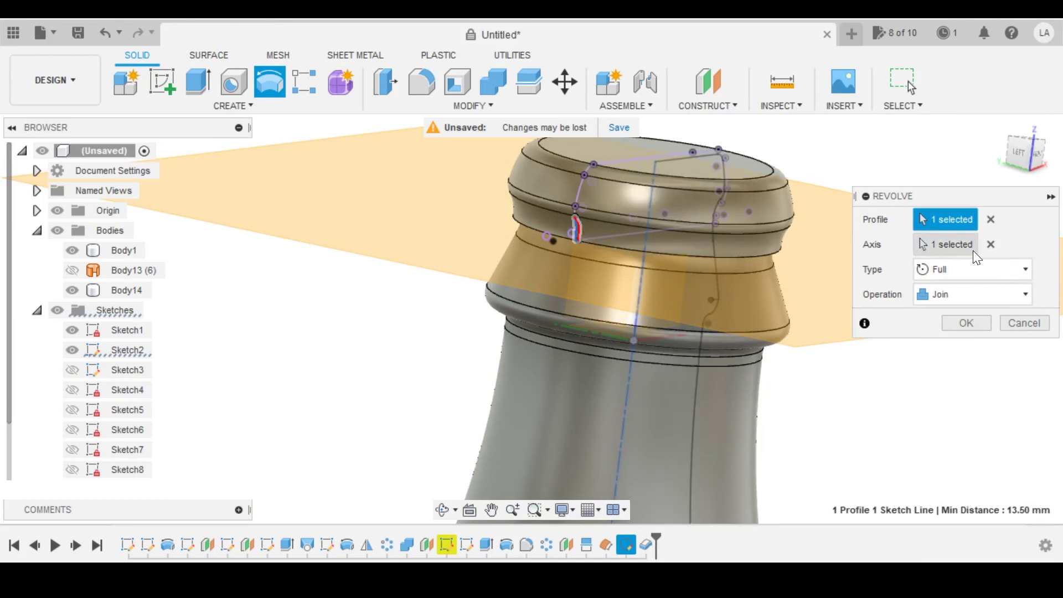
shift+middle_drag(620, 219, 655, 206)
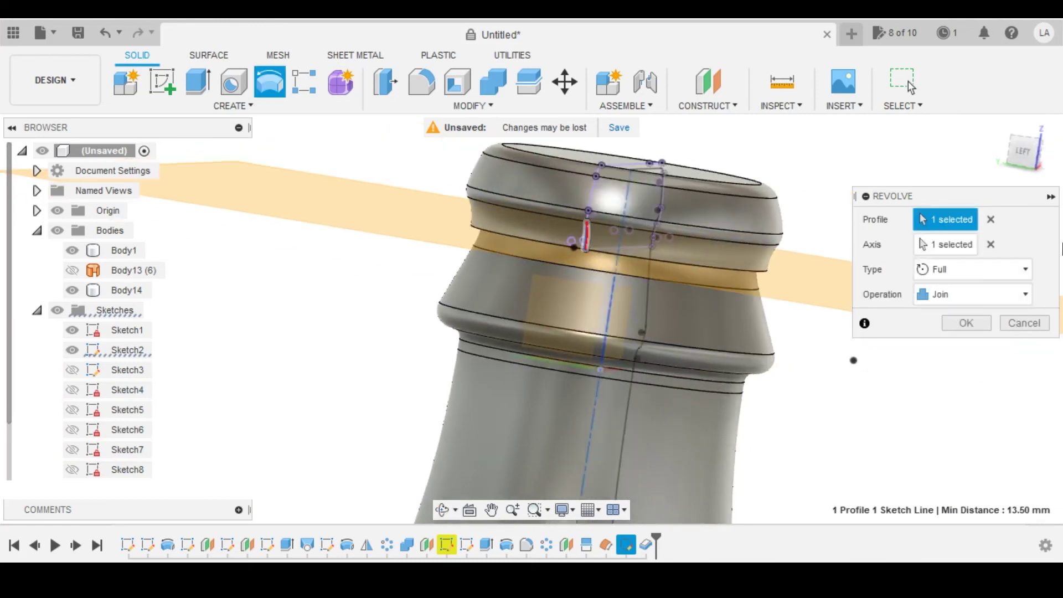
click(1013, 161)
scroll(257, 219, up, 2)
scroll(476, 360, up, 2)
scroll(476, 360, up, 3)
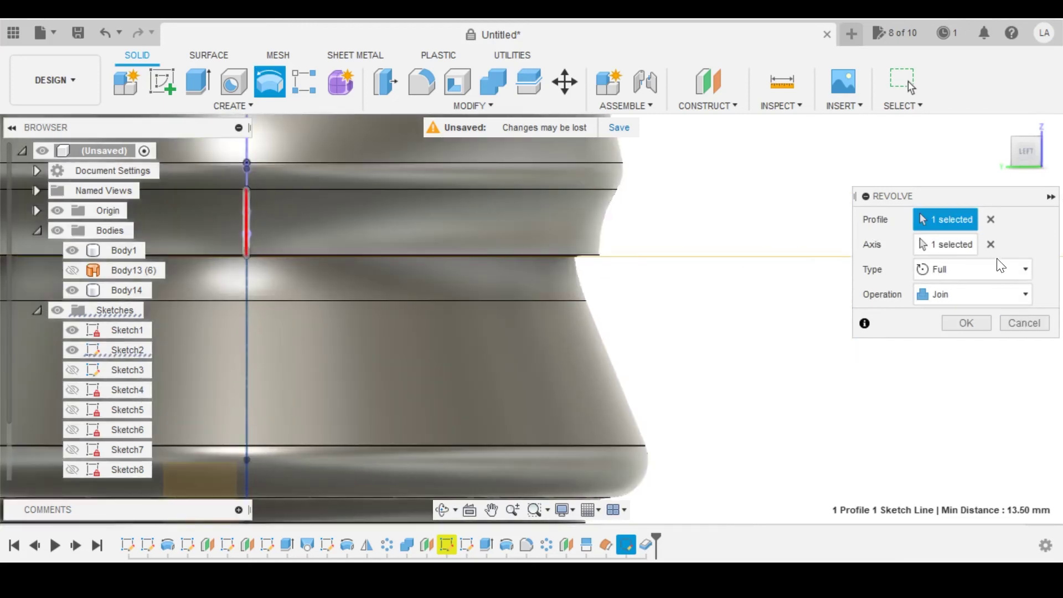
click(1001, 268)
click(947, 290)
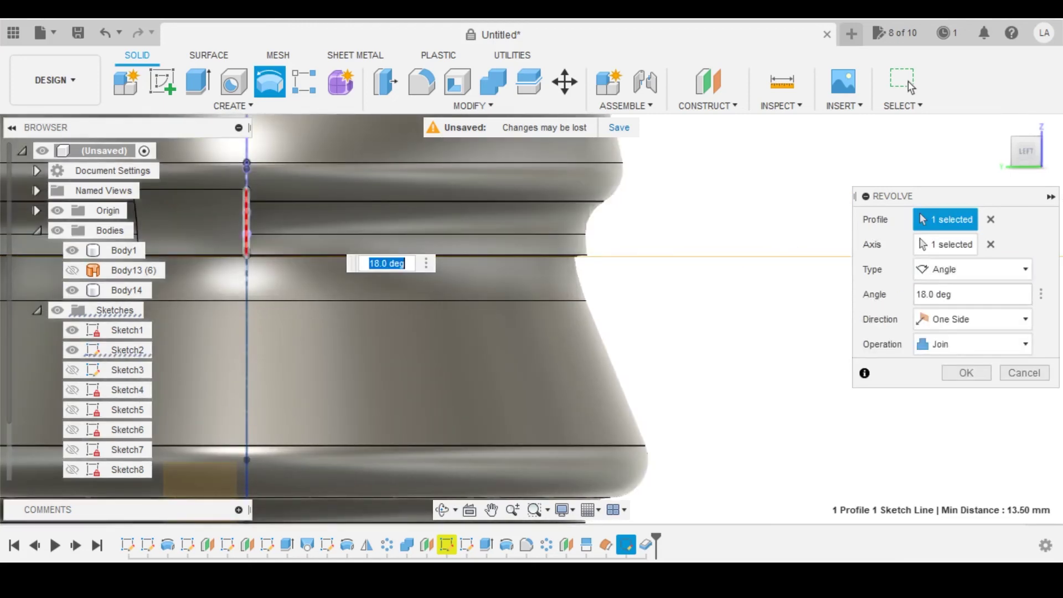
click(966, 319)
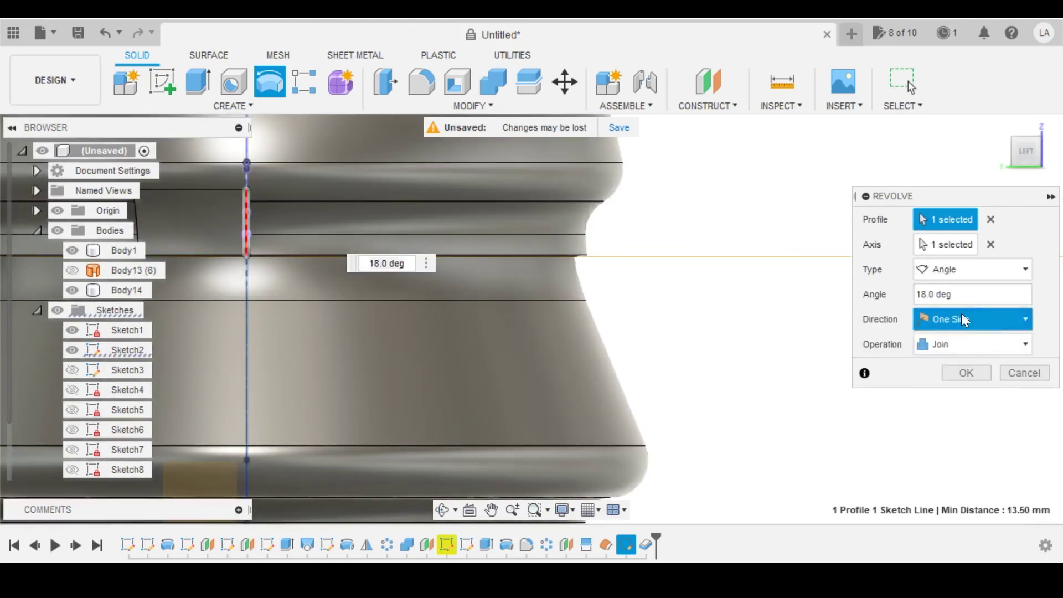
click(949, 294)
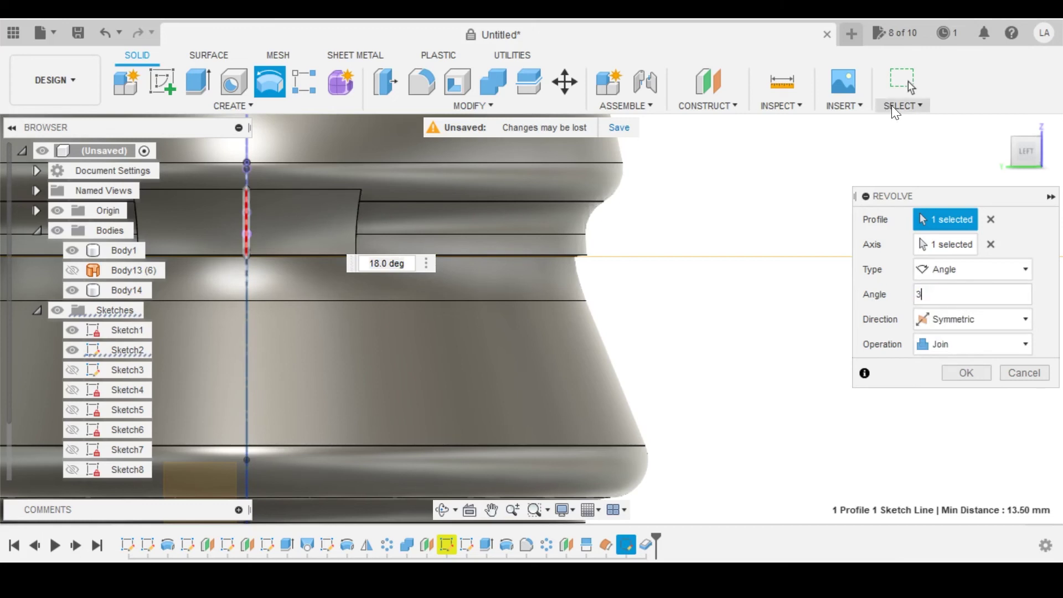
text(3)
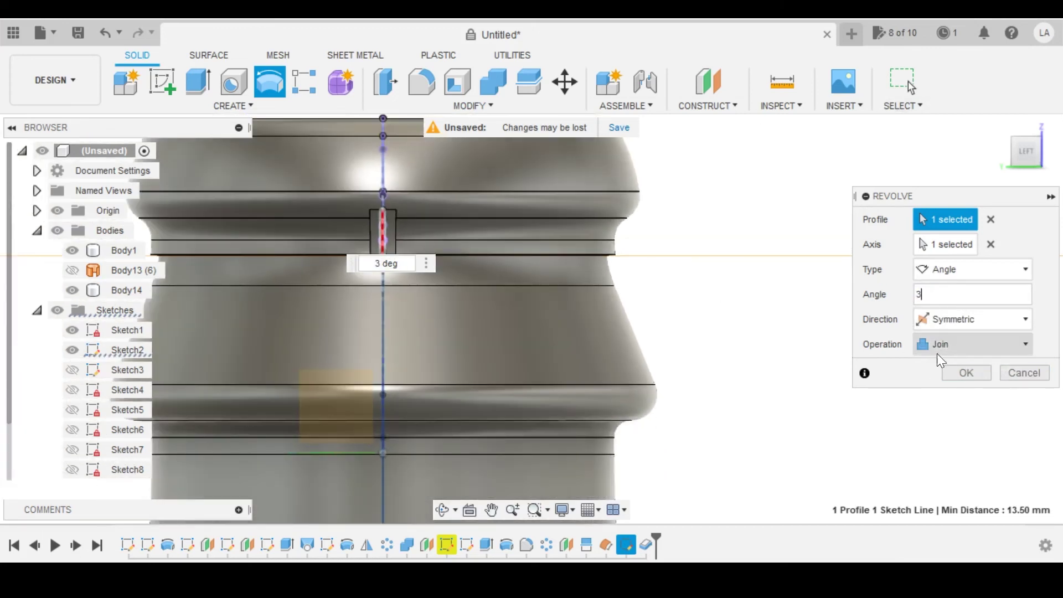
click(973, 372)
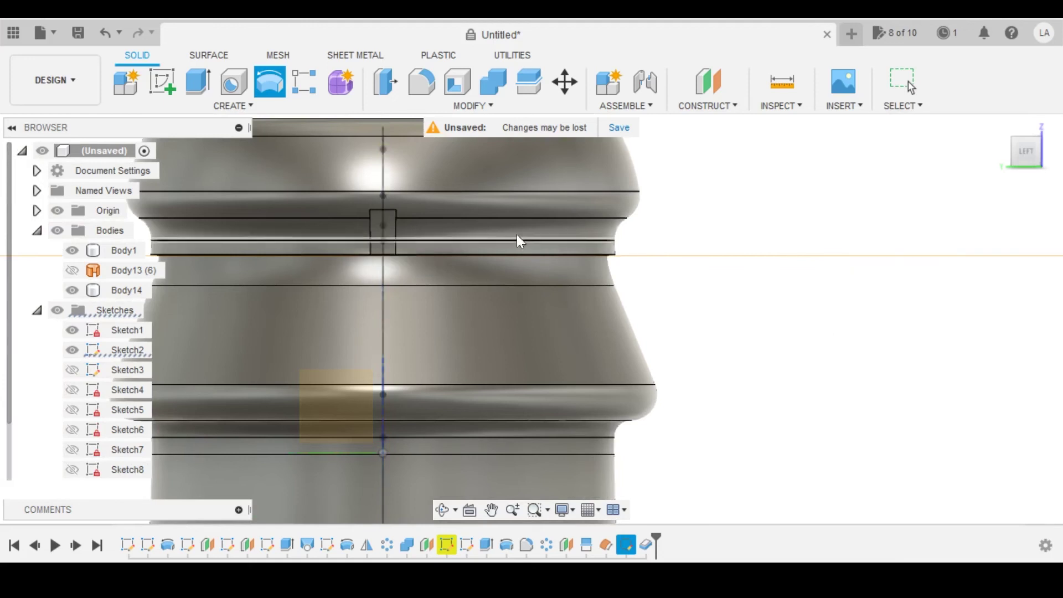
scroll(498, 259, down, 2)
shift+middle_drag(499, 261, 503, 199)
scroll(475, 242, down, 2)
scroll(503, 199, down, 2)
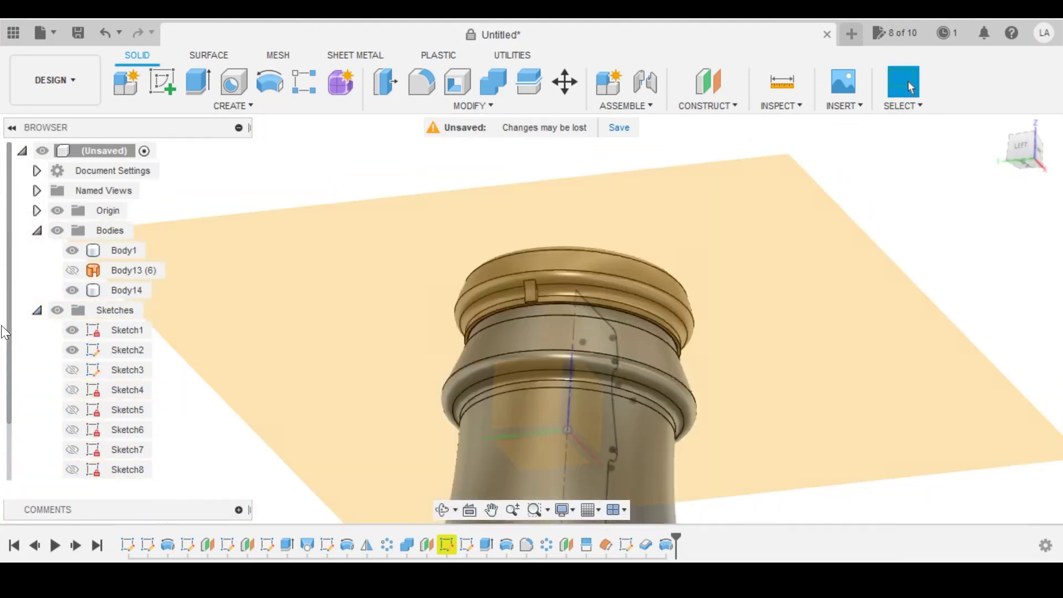
scroll(89, 271, down, 2)
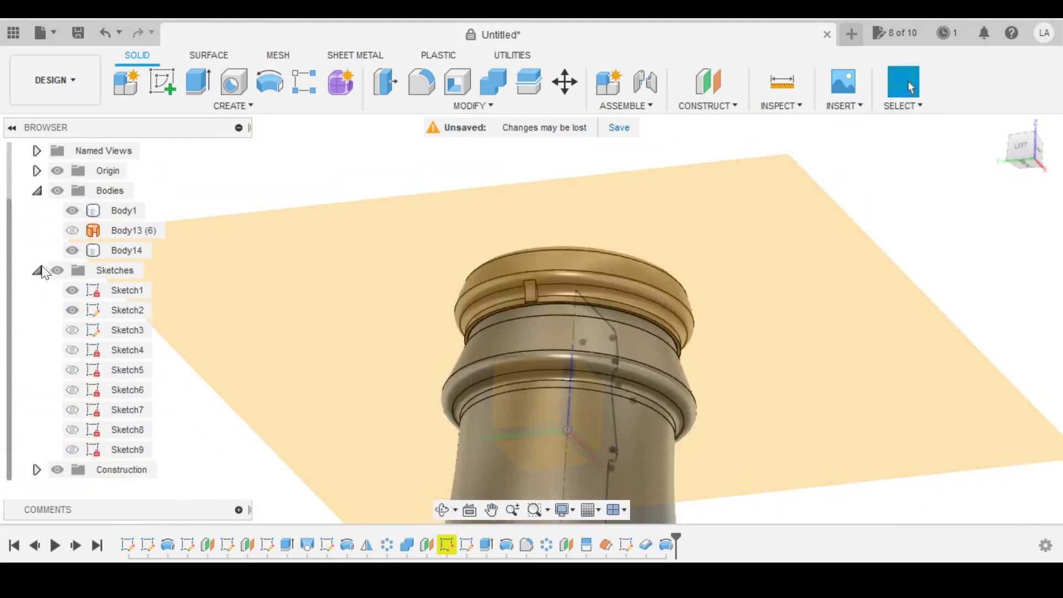
- Hide the construction plane Plane4 that cuts across the cap, leaving the sketch list collapsed
click(38, 271)
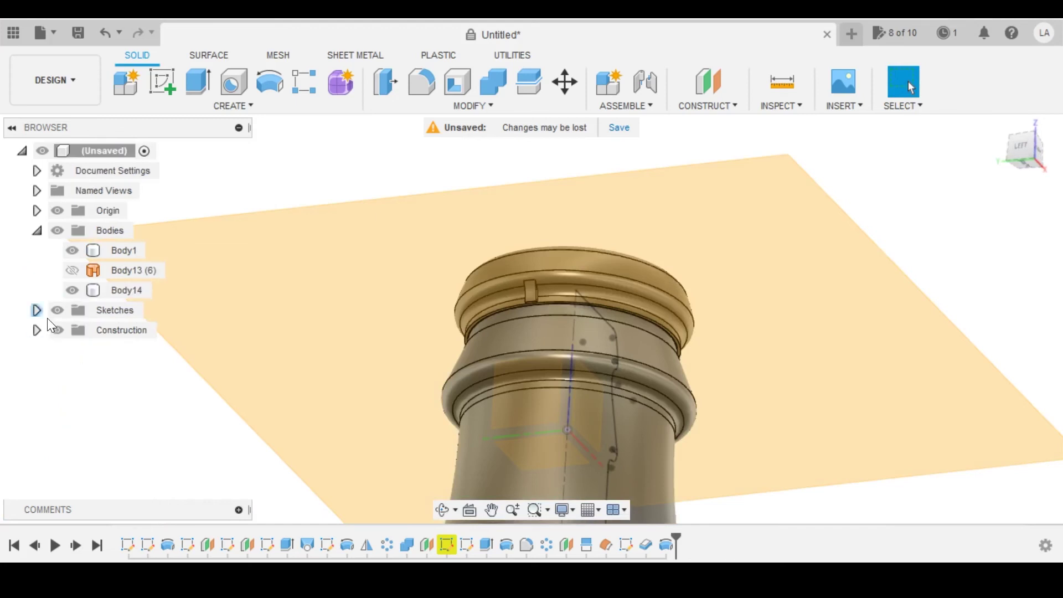
click(36, 330)
click(76, 409)
click(77, 410)
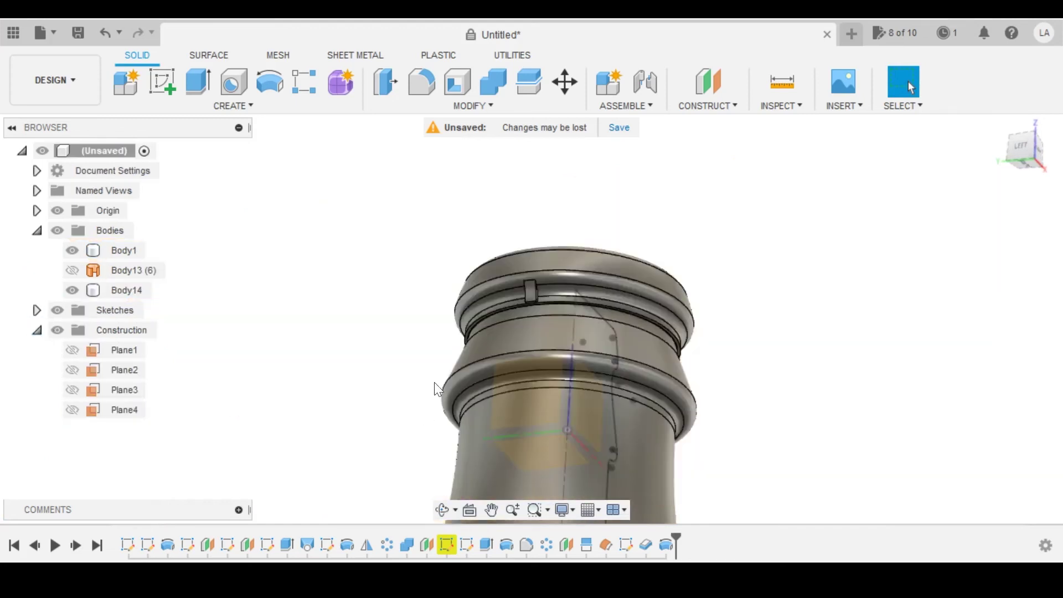
- Fillet the two outer vertical edges of the cap's flare with a constant 0.58 mm radius
scroll(437, 379, down, 2)
shift+middle_drag(510, 308, 480, 271)
scroll(480, 272, up, 6)
scroll(487, 265, up, 3)
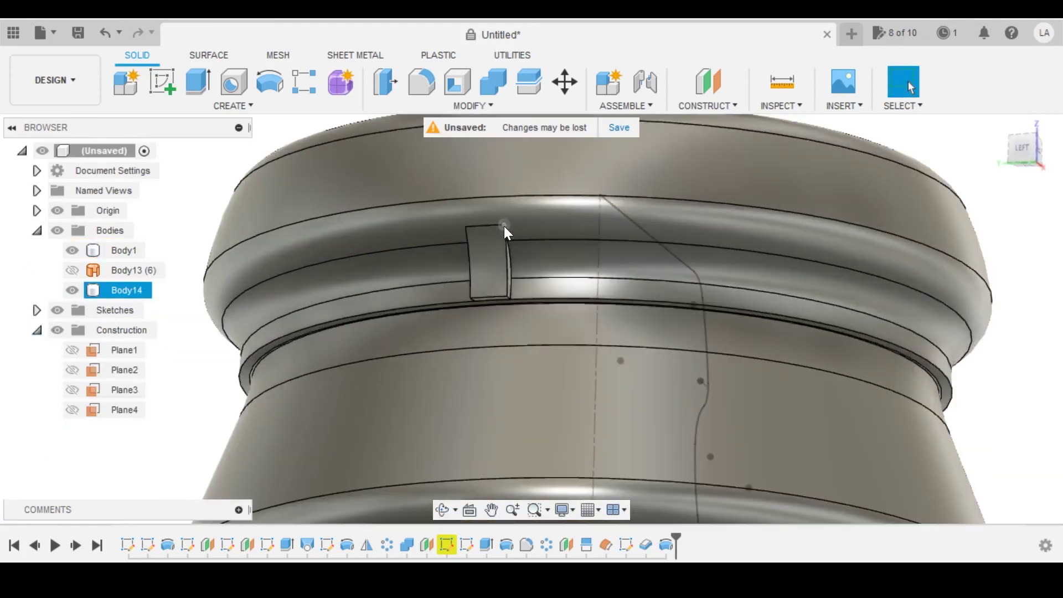
click(504, 226)
mouse_move(503, 226)
shift+middle_down()
mouse_move(495, 218)
mouse_move(512, 222)
shift+middle_up()
middle_drag(512, 222, 520, 218)
scroll(428, 388, up, 3)
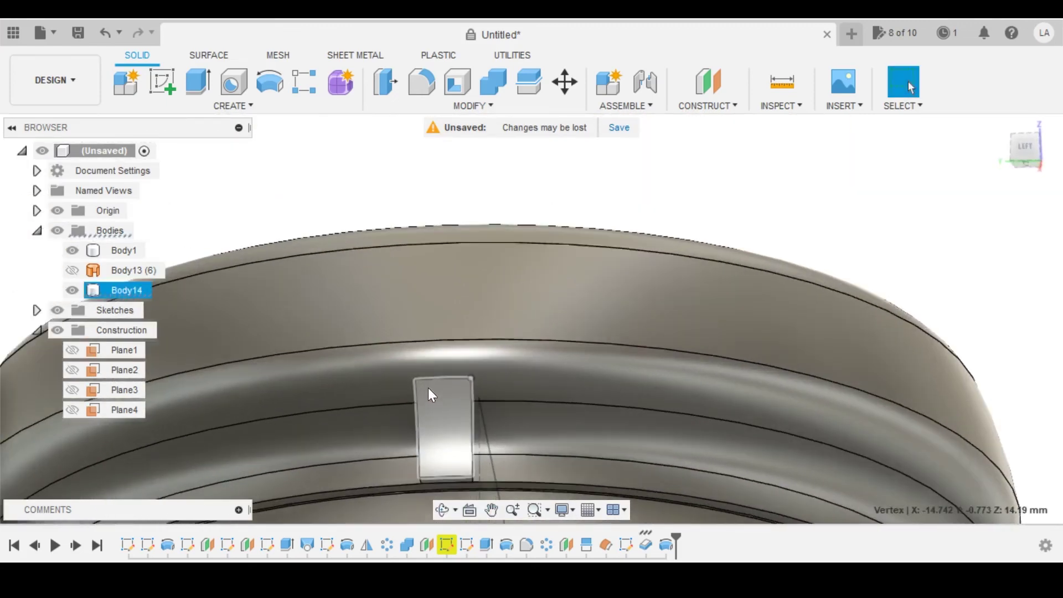
middle_drag(446, 492, 470, 366)
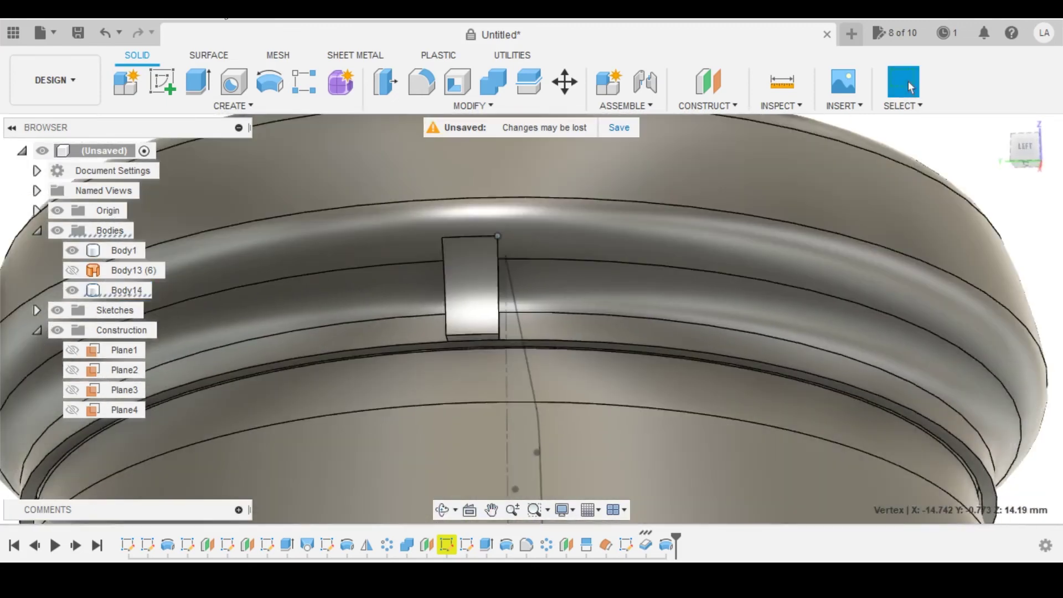
click(415, 72)
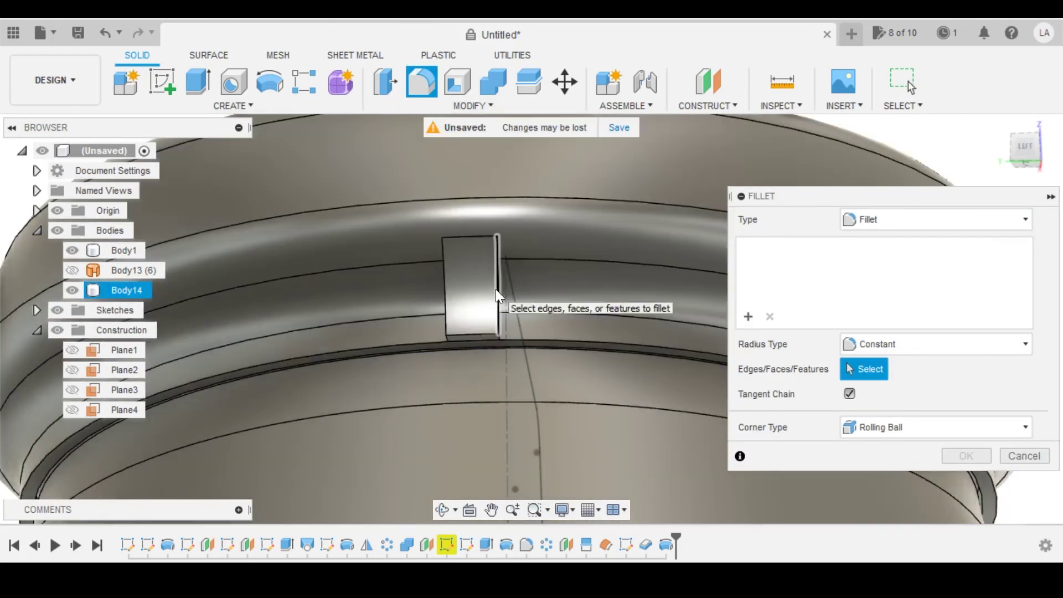
click(496, 289)
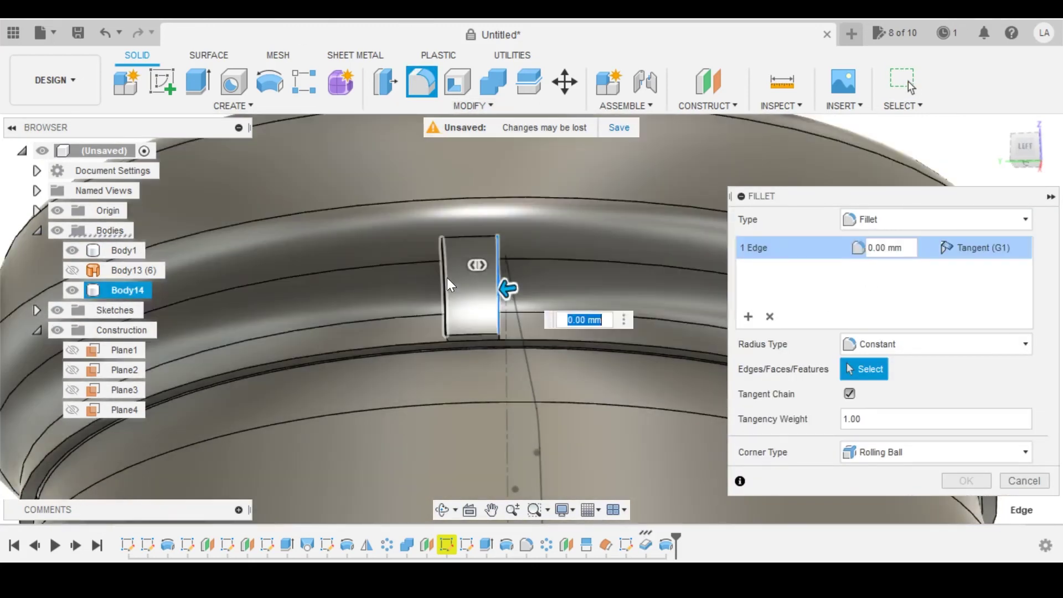
click(446, 278)
scroll(485, 312, up, 1)
scroll(488, 313, up, 2)
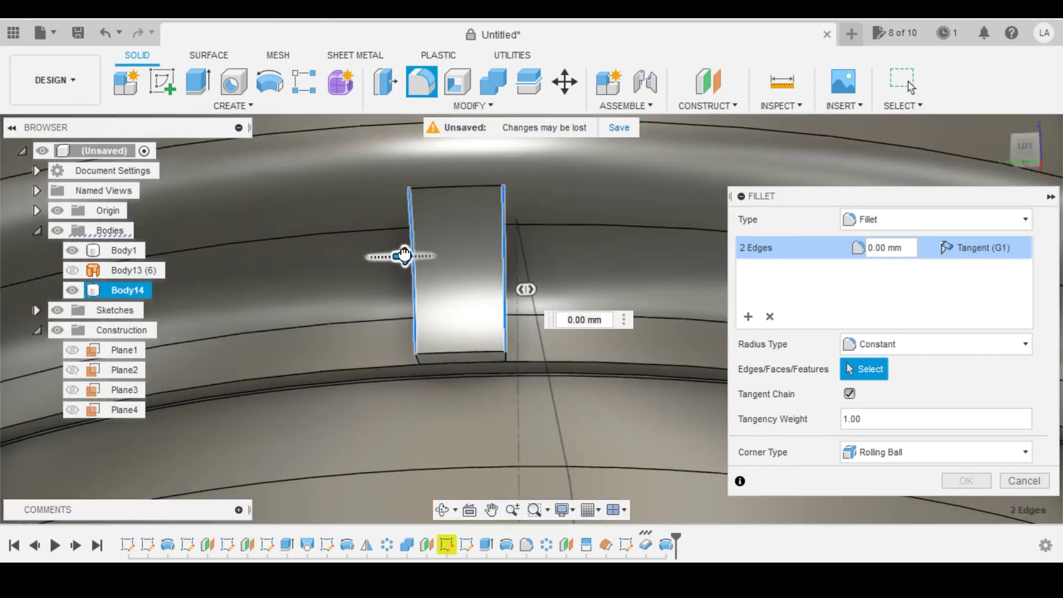
drag(404, 255, 415, 257)
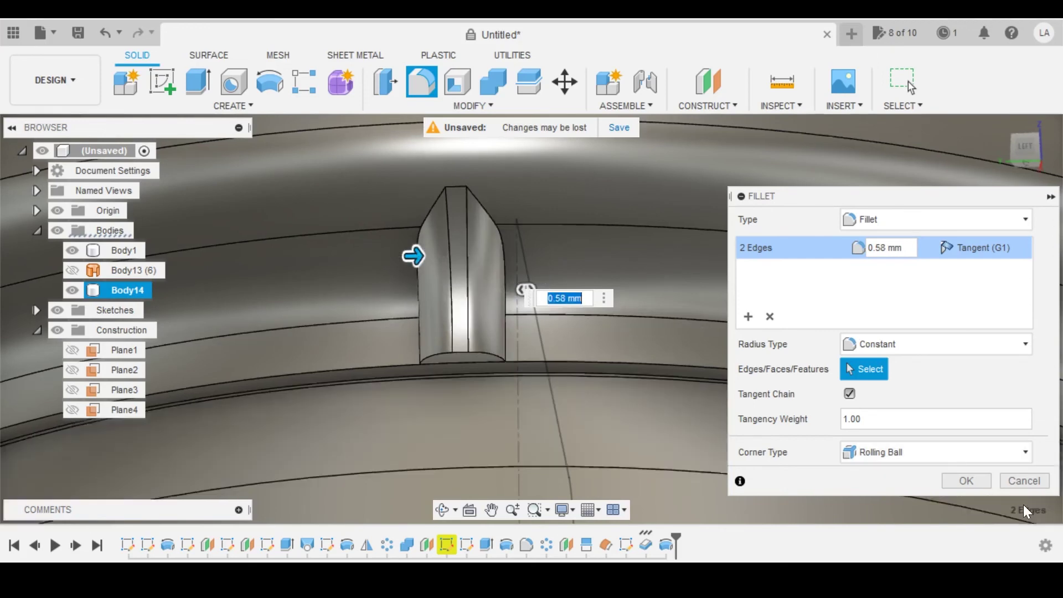
click(965, 481)
scroll(447, 168, down, 3)
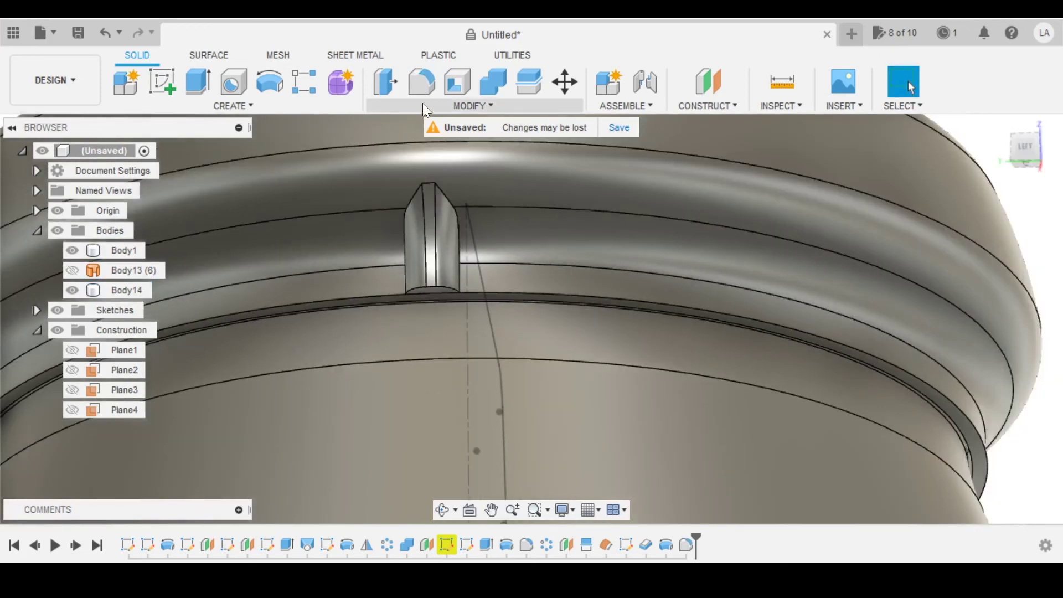
- Fillet both edge chains where the sides of the flare meet the cap surface
click(421, 83)
click(422, 229)
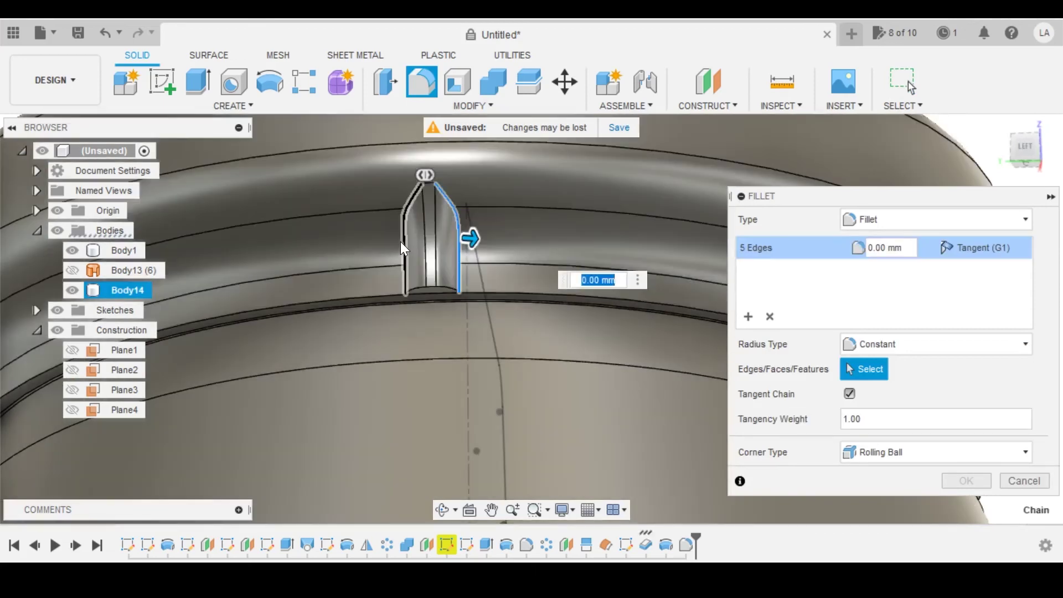
click(402, 242)
scroll(469, 228, up, 2)
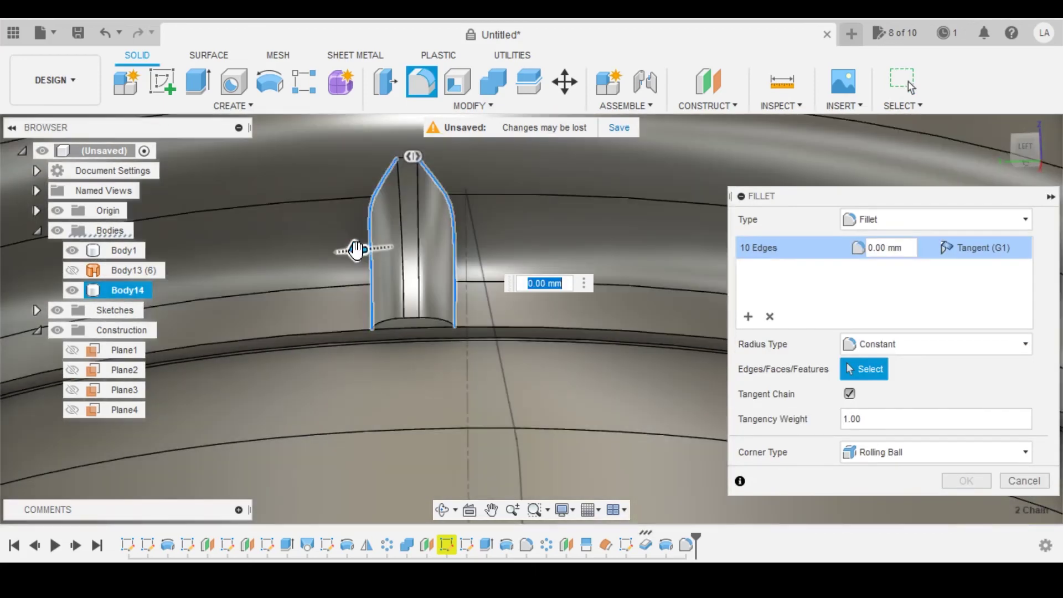
mouse_move(354, 252)
mouse_down()
mouse_move(336, 244)
mouse_move(350, 251)
mouse_up()
click(944, 482)
scroll(736, 374, down, 8)
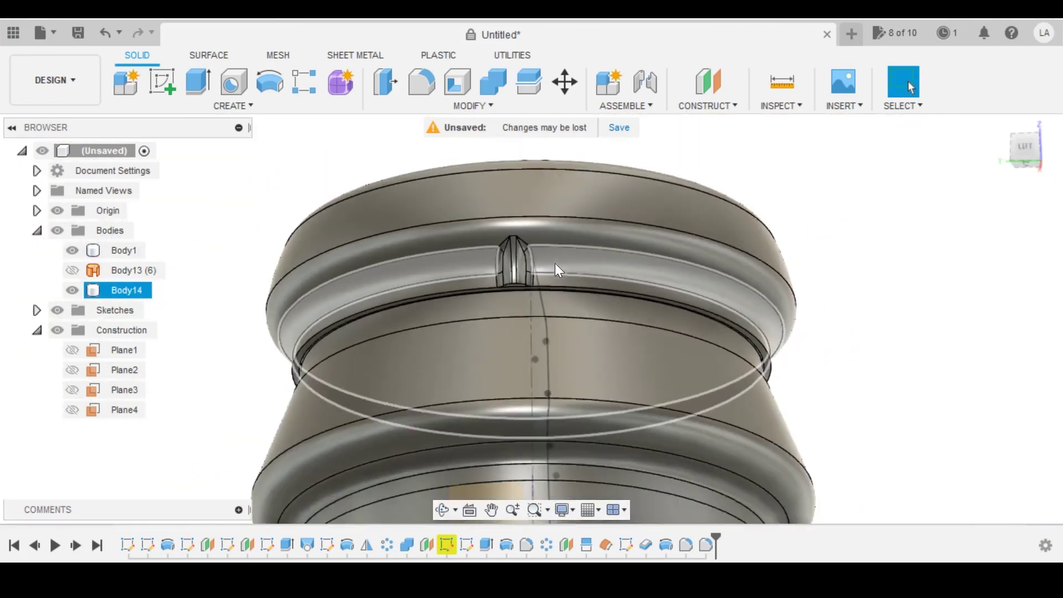
- Begin a feature-type circular pattern with the flare's revolve and its two fillets as the objects
shift+middle_drag(555, 263, 505, 213)
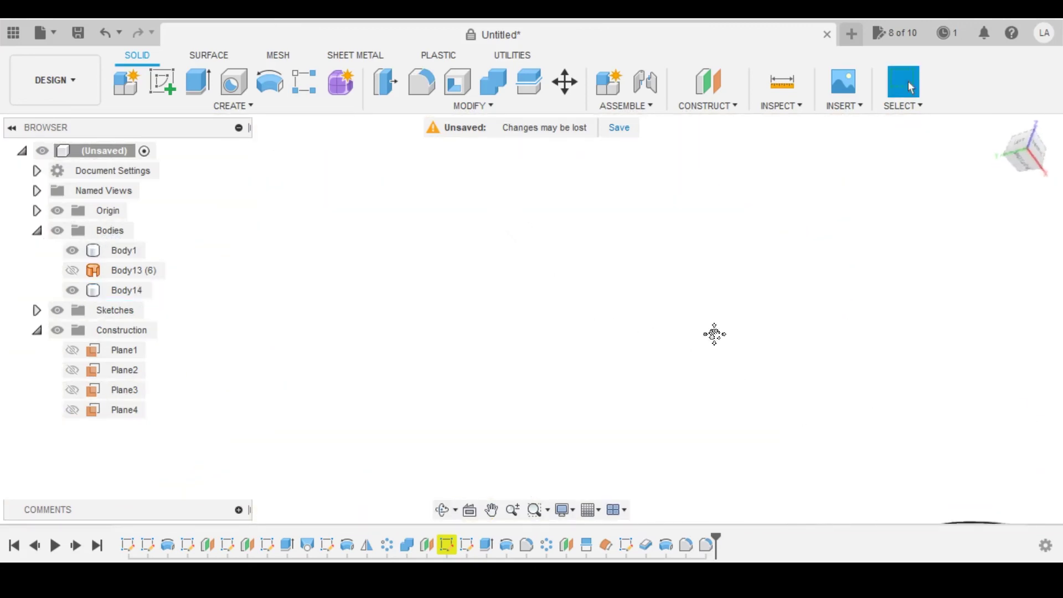
scroll(687, 310, up, 10)
scroll(587, 285, down, 3)
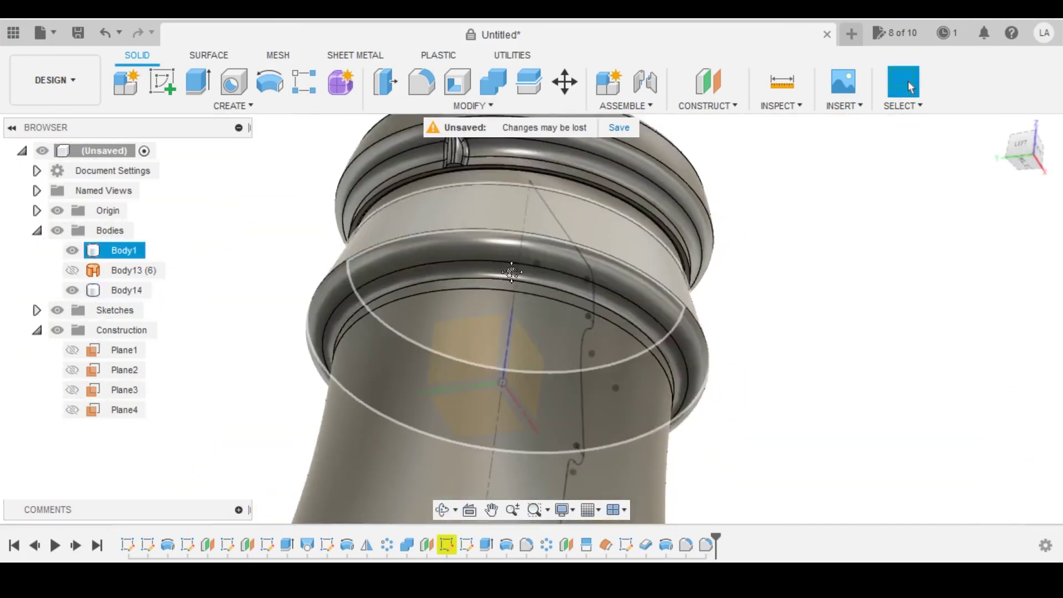
middle_drag(510, 268, 582, 370)
scroll(532, 271, up, 5)
middle_drag(527, 262, 511, 228)
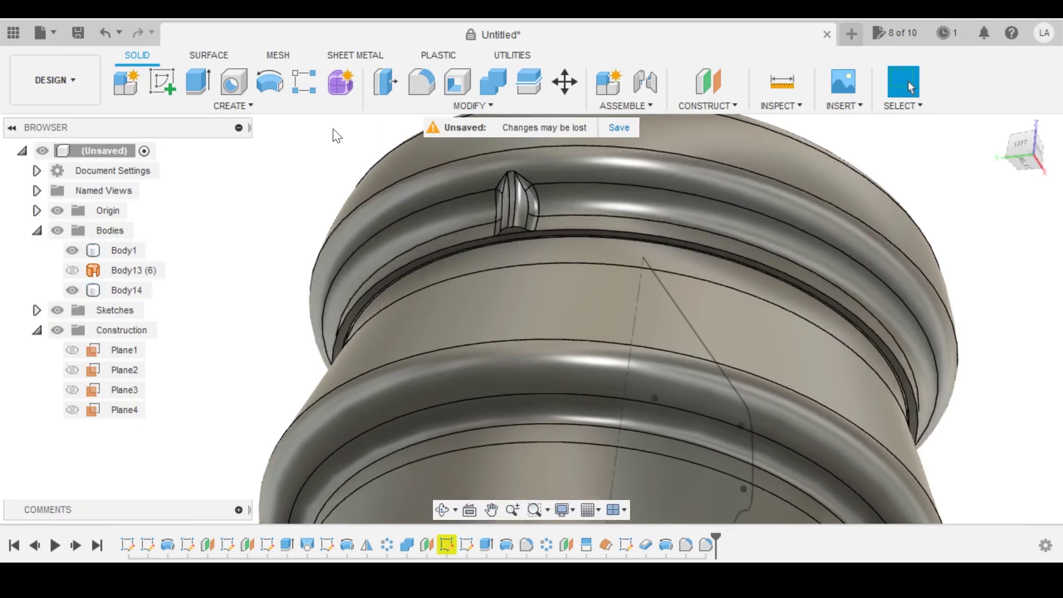
click(207, 107)
mouse_move(180, 365)
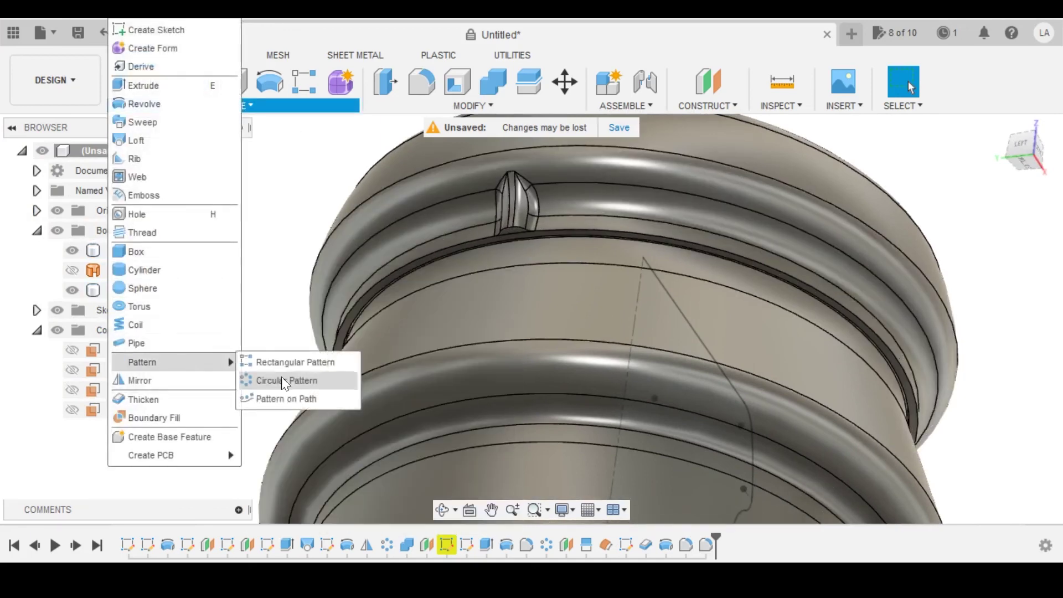
click(286, 384)
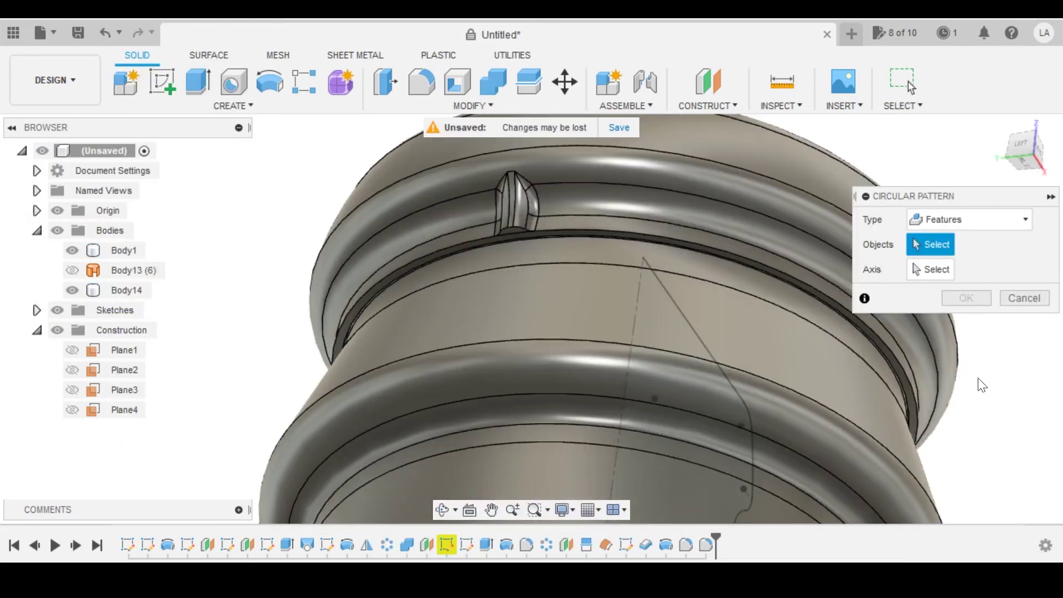
click(706, 544)
click(685, 544)
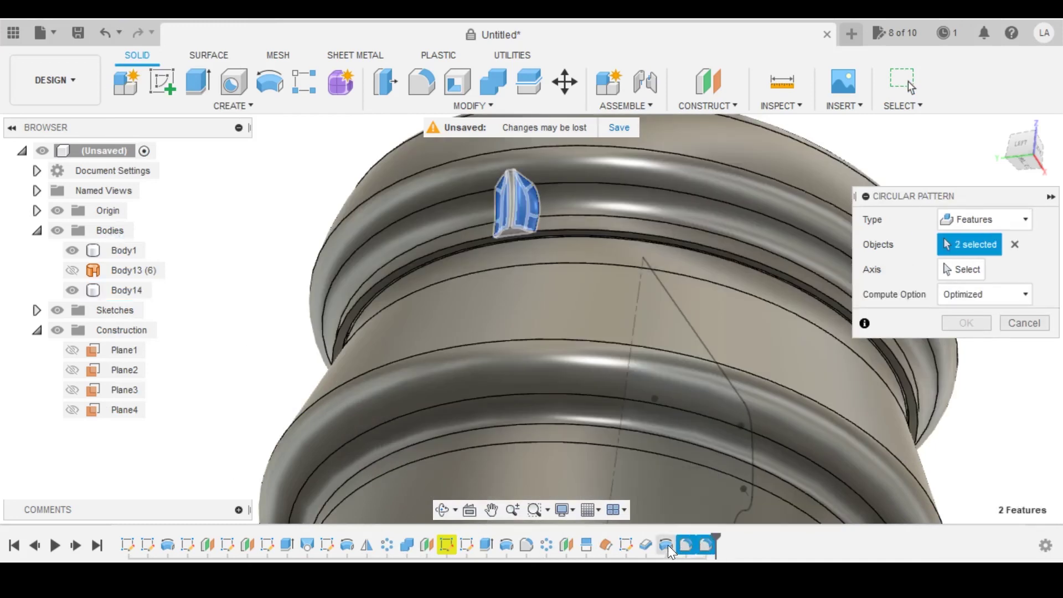
click(667, 545)
- Pattern the flare features fully around the bottle's vertical axis with a quantity of 32
scroll(523, 330, down, 3)
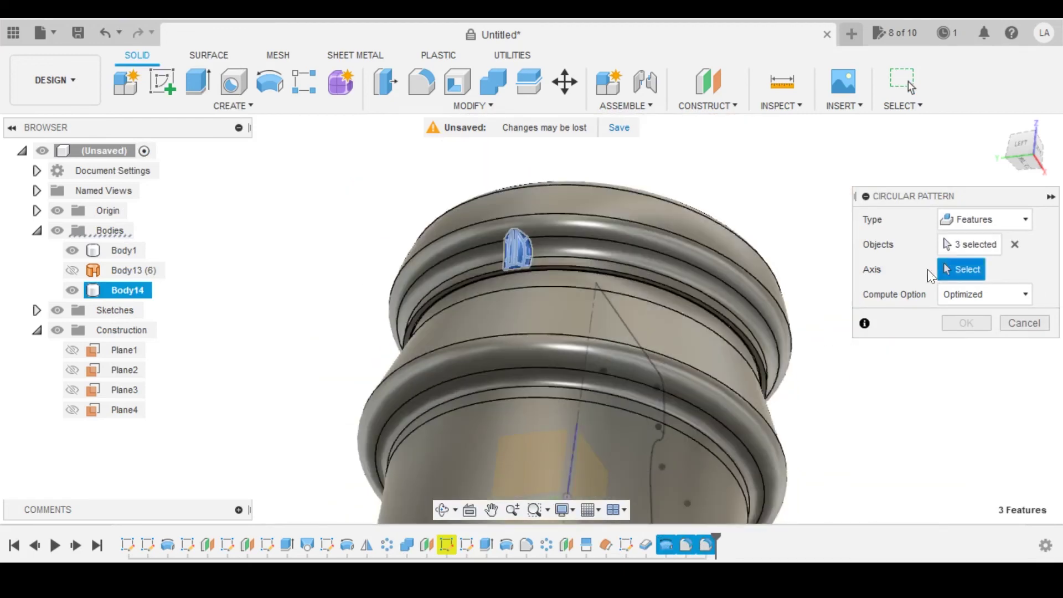
scroll(556, 247, down, 3)
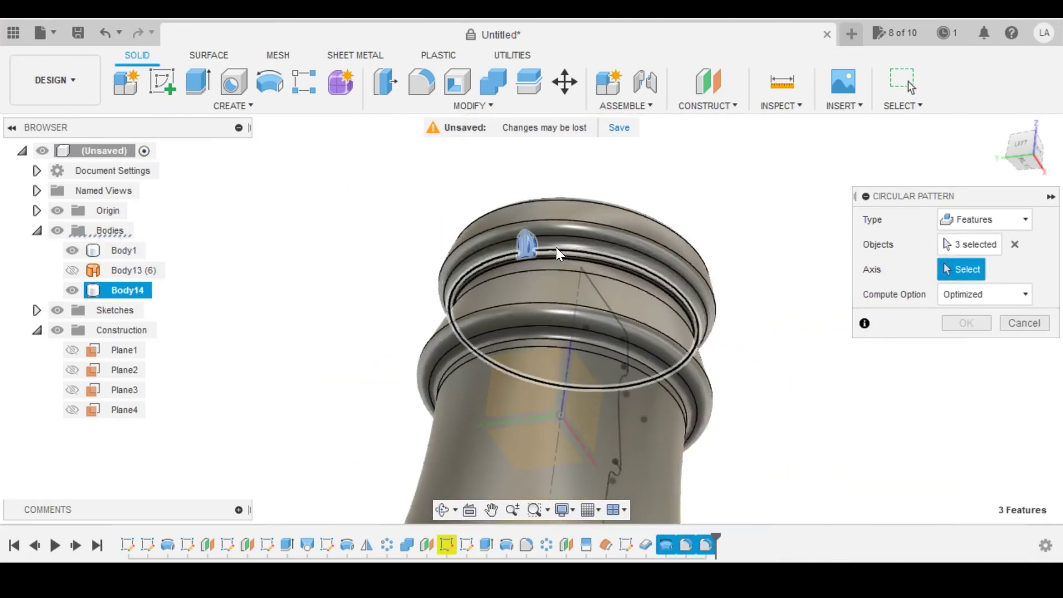
scroll(571, 227, down, 5)
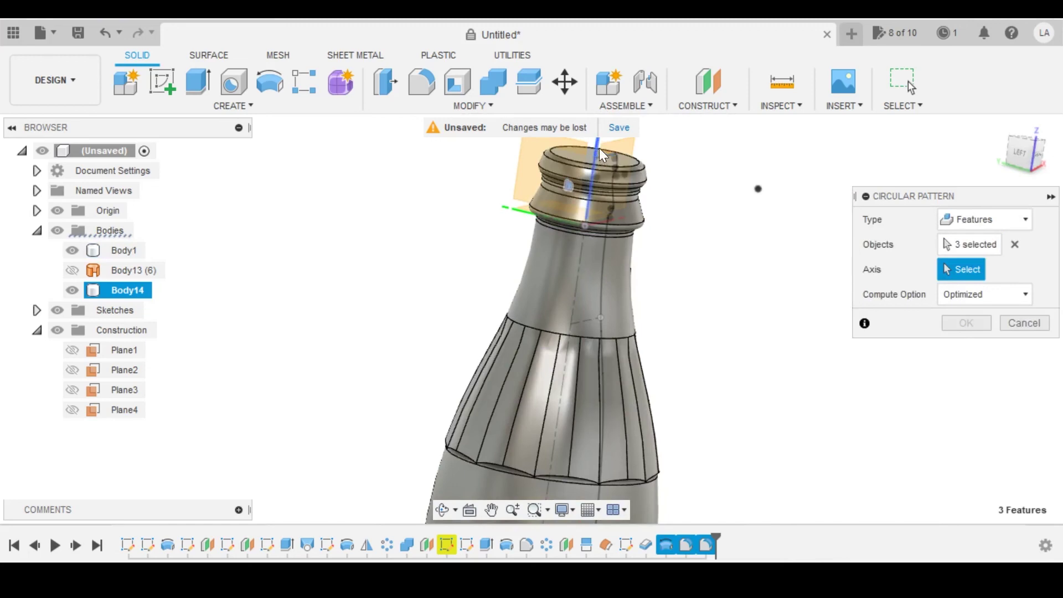
click(599, 147)
shift+middle_drag(526, 240, 526, 272)
scroll(550, 219, up, 10)
middle_drag(377, 232, 576, 186)
scroll(426, 286, up, 4)
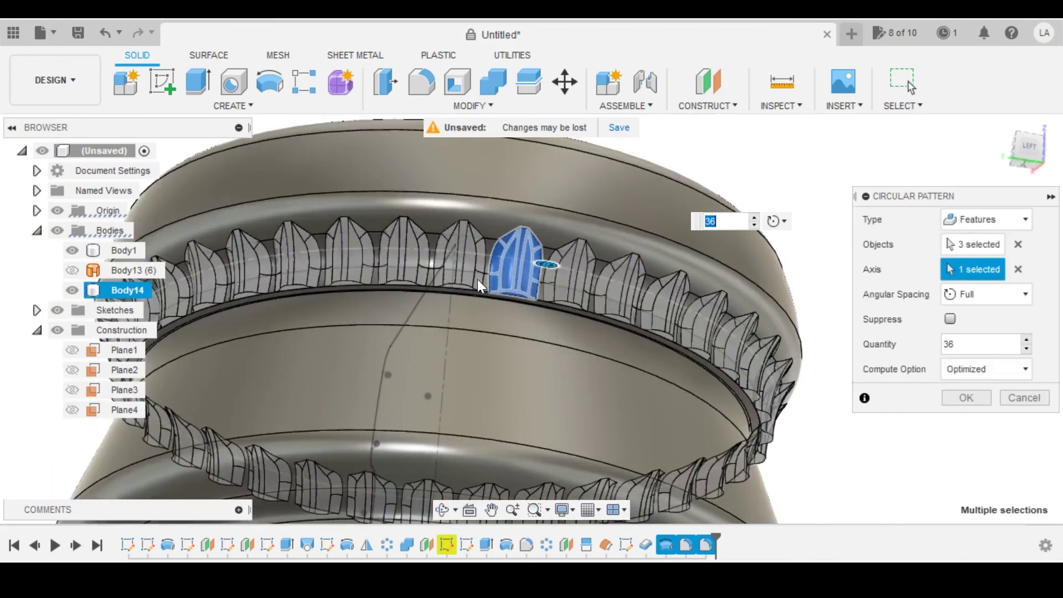
scroll(477, 279, up, 1)
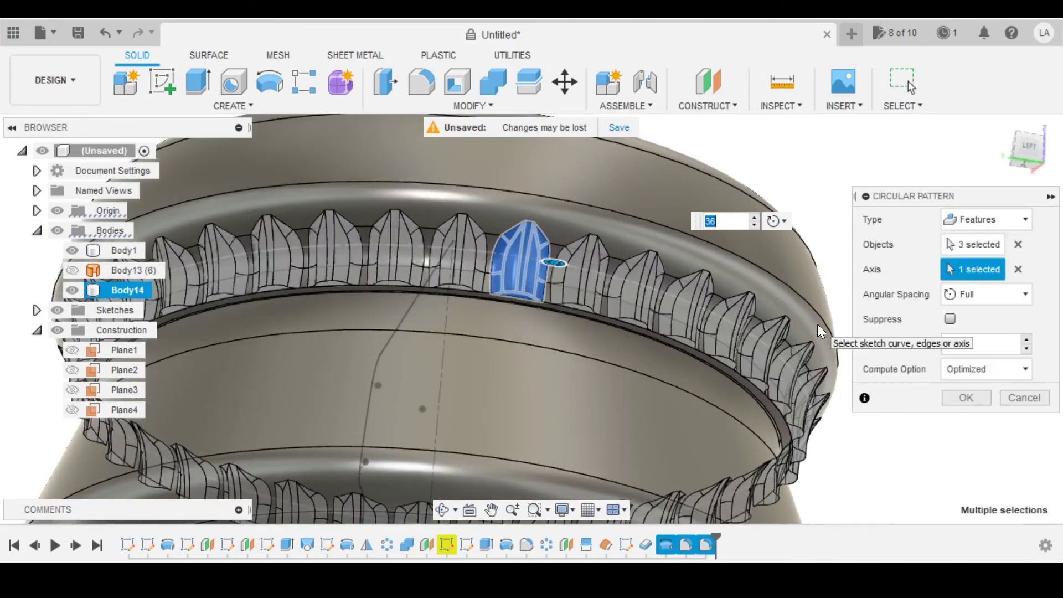
text(32)
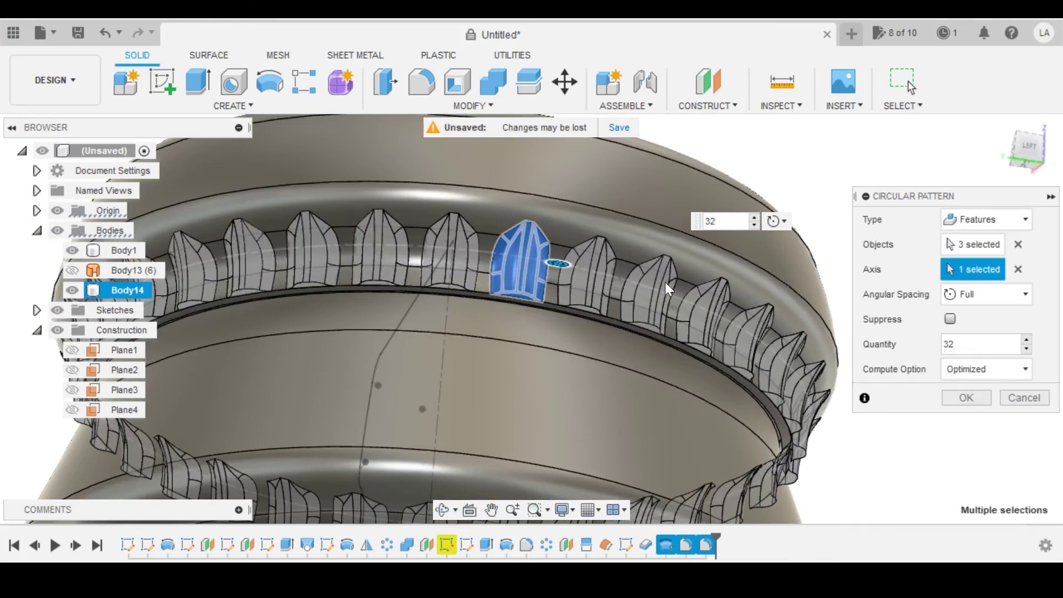
click(968, 375)
click(915, 368)
click(961, 397)
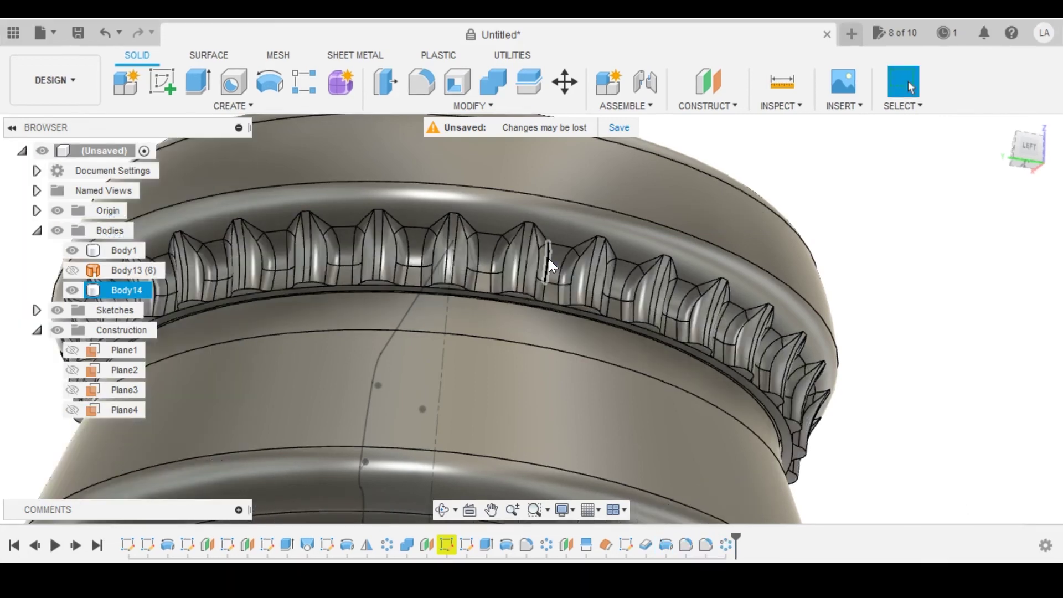
- Switch the visual style to shaded without visible edges, with the bottle neck and cap viewed squarely from the left side
scroll(818, 374, down, 4)
shift+middle_drag(785, 361, 739, 370)
click(1025, 157)
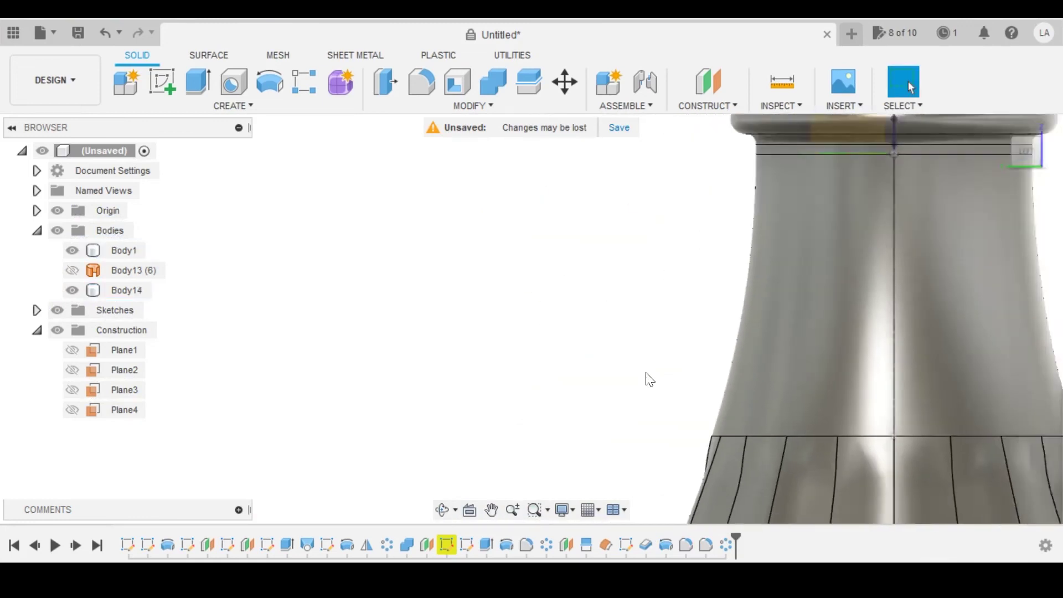
scroll(657, 321, down, 3)
middle_drag(743, 152, 466, 212)
scroll(630, 219, up, 5)
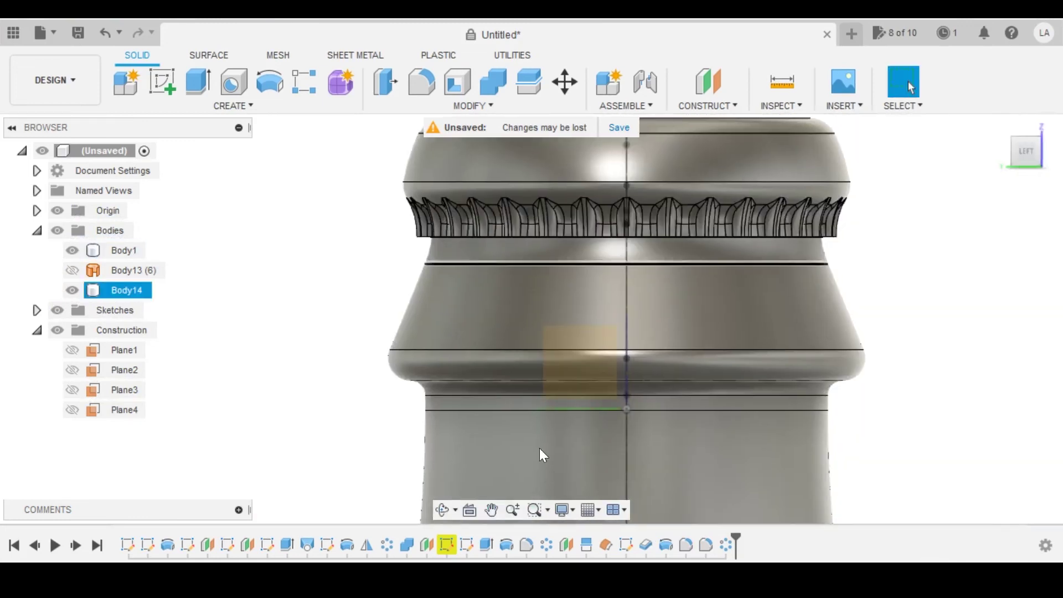
click(572, 508)
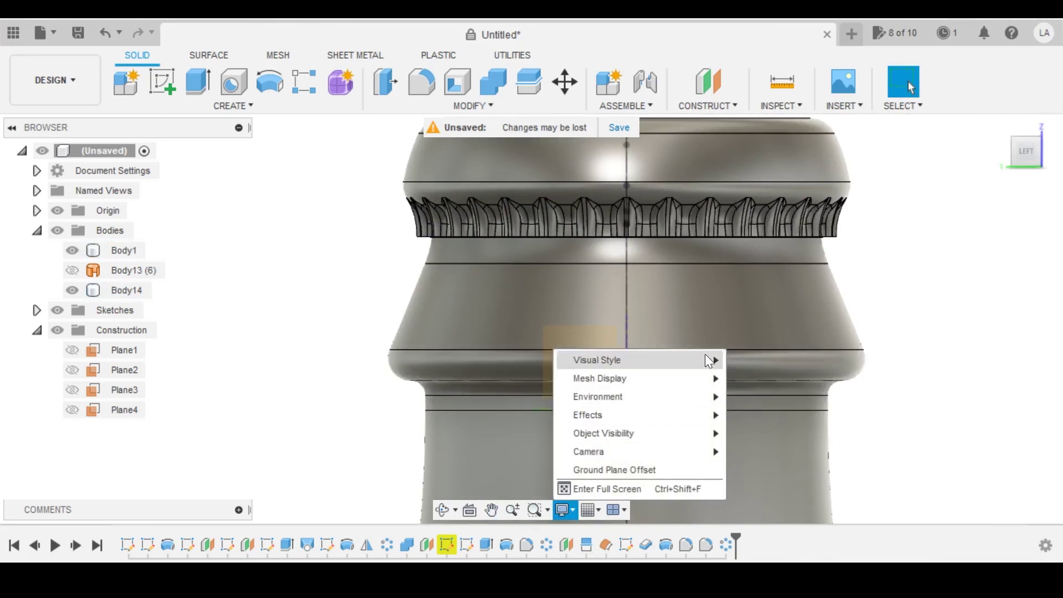
mouse_move(710, 360)
click(751, 360)
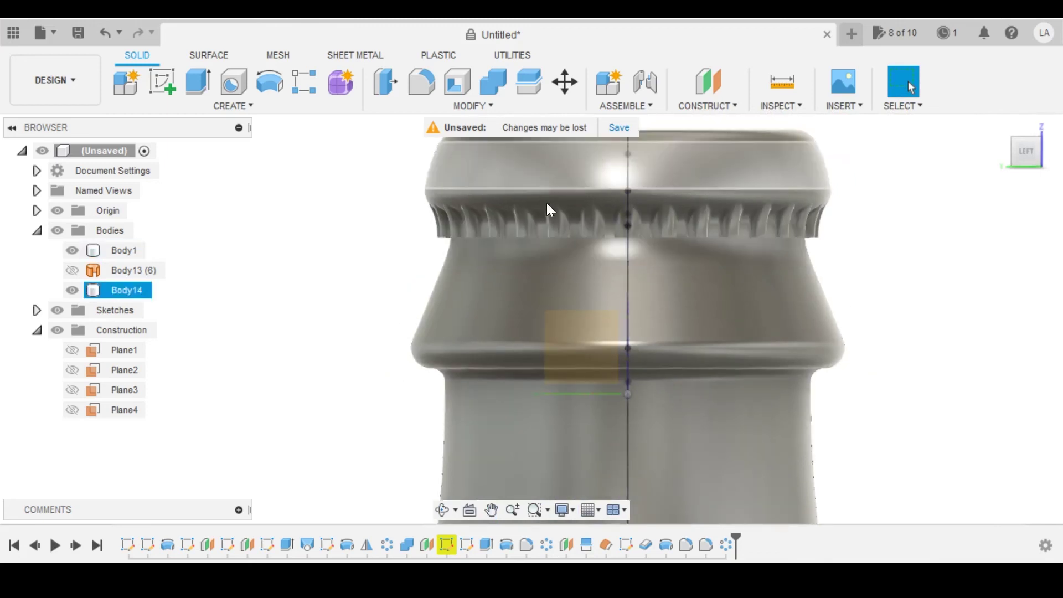
- Examine the flares around the cap's lower edge from the left and front sides, with the sketch list expanded
mouse_move(519, 227)
shift+middle_down()
mouse_move(540, 186)
mouse_move(436, 330)
mouse_move(496, 304)
mouse_move(460, 386)
mouse_move(525, 413)
mouse_move(679, 310)
mouse_move(870, 298)
shift+middle_up()
click(1038, 152)
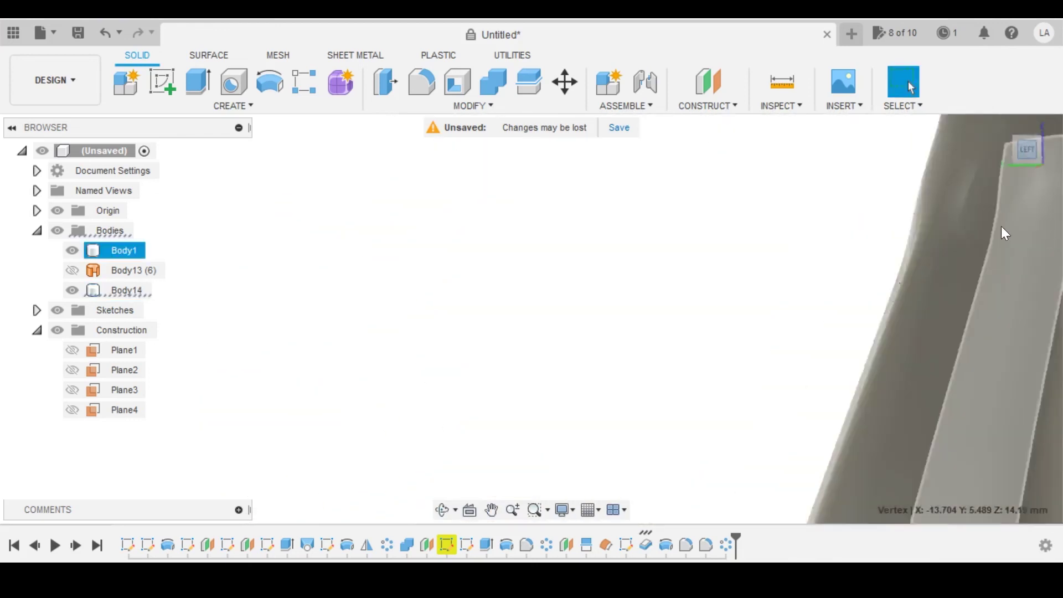
middle_drag(749, 273, 643, 295)
scroll(671, 141, up, 10)
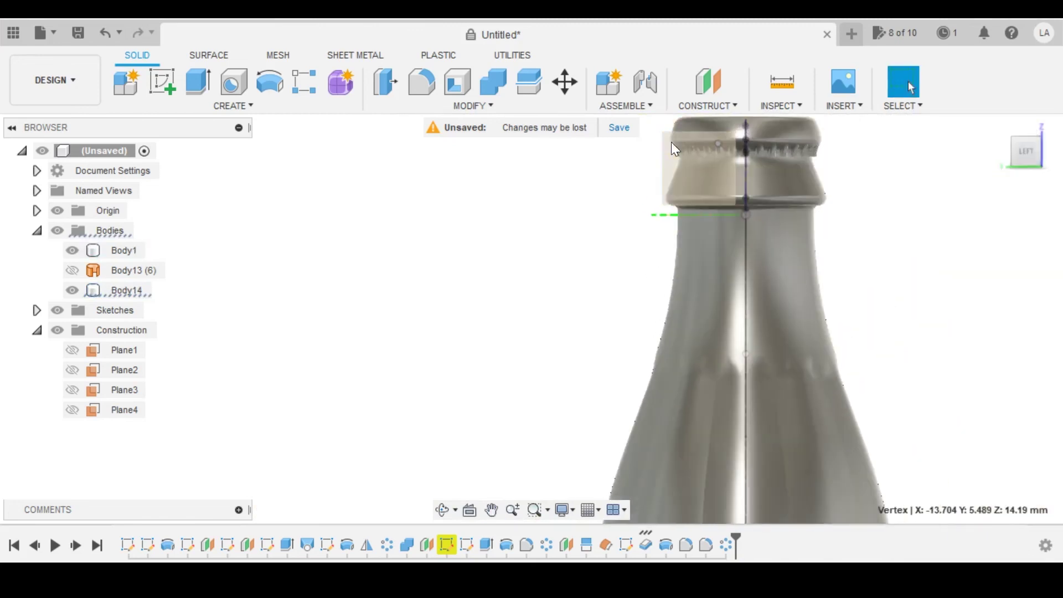
scroll(620, 293, up, 5)
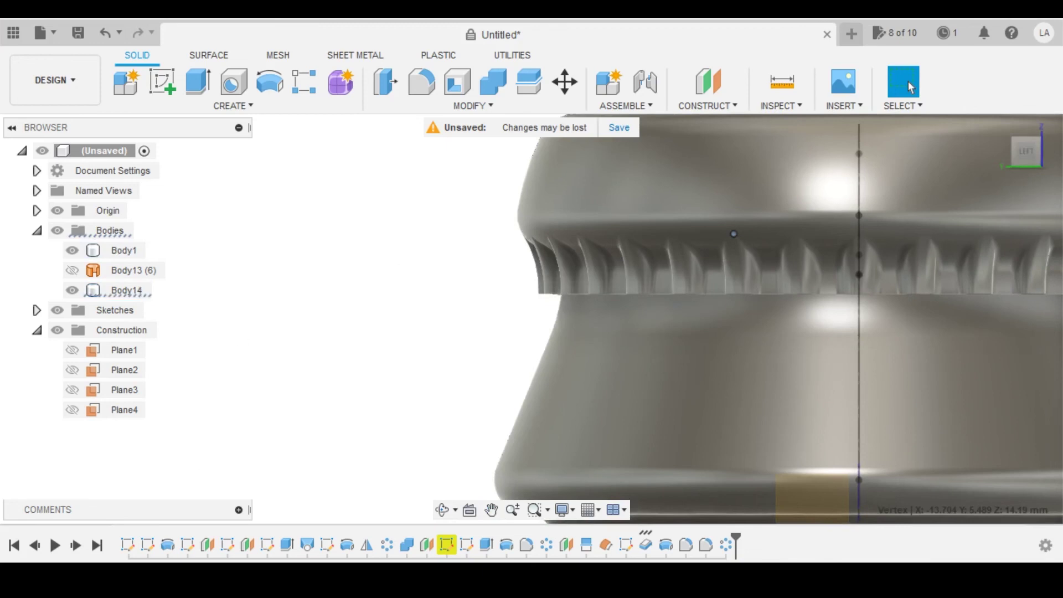
click(36, 311)
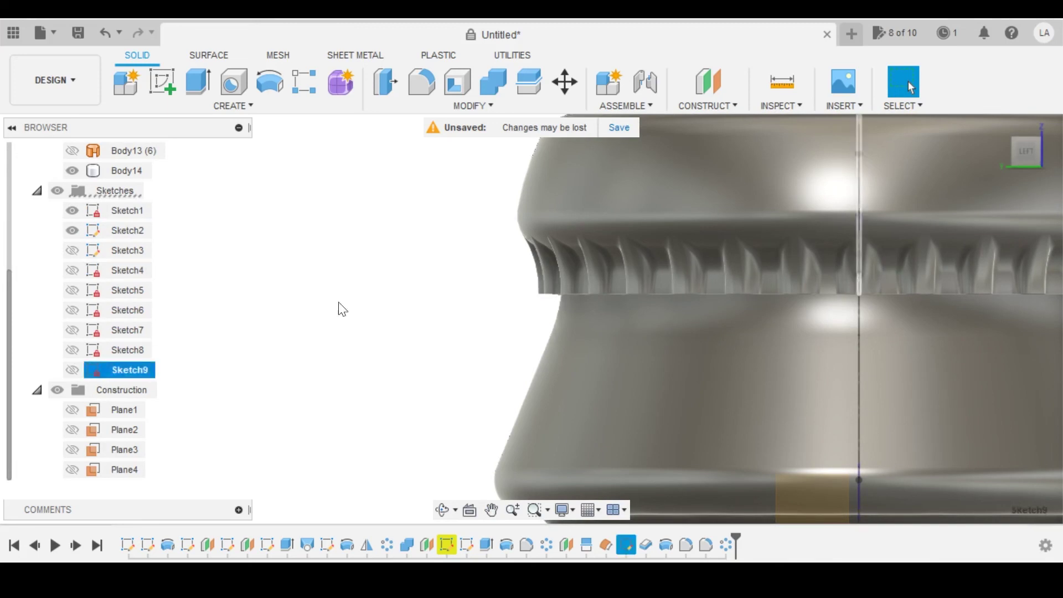
shift+middle_drag(956, 237, 792, 216)
shift+middle_drag(1021, 196, 778, 145)
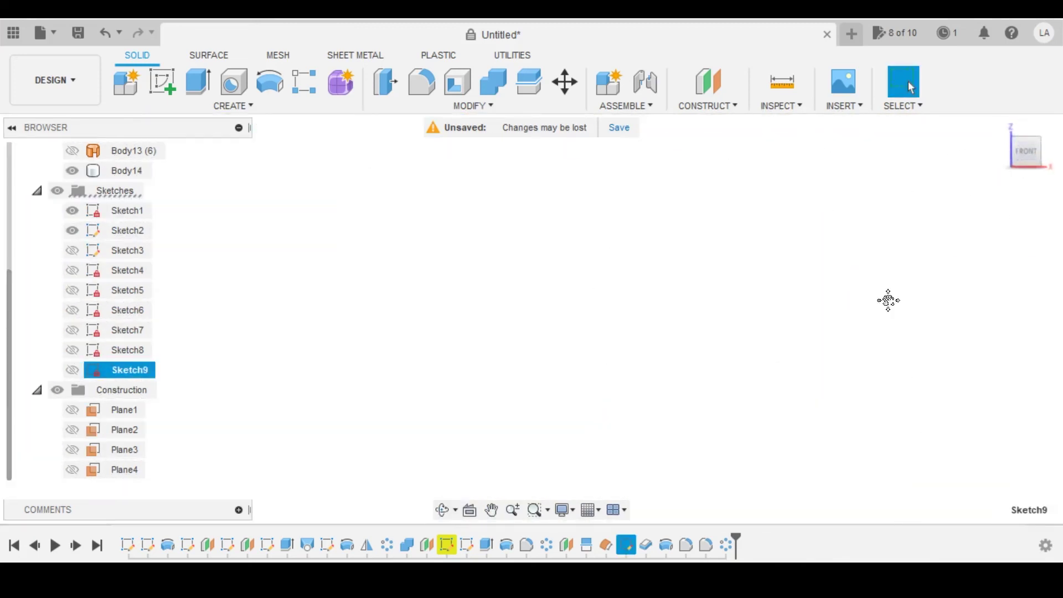
middle_drag(736, 284, 612, 370)
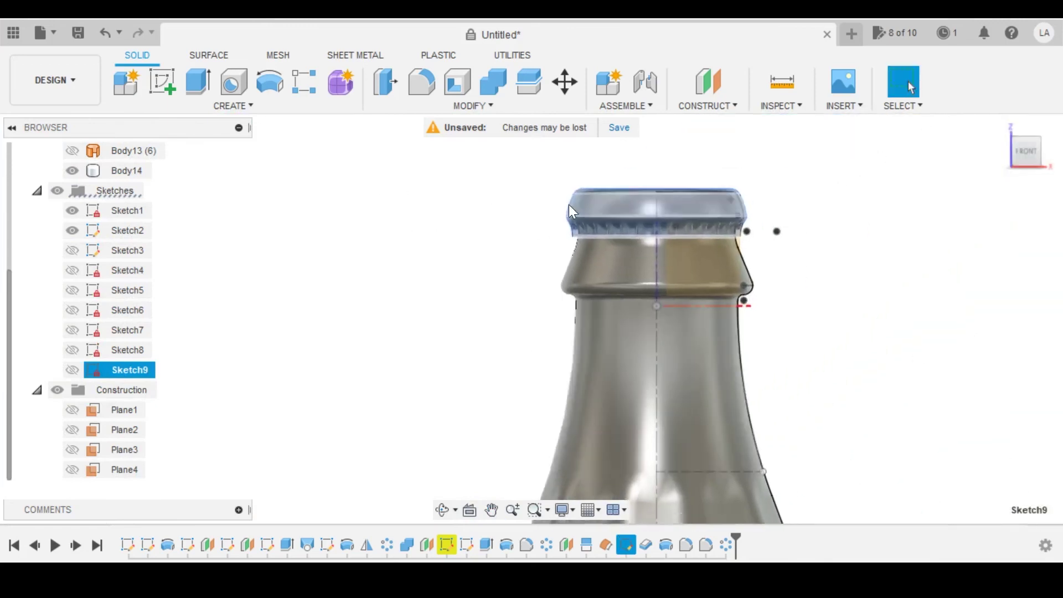
scroll(584, 260, up, 6)
- Identify the flare profile's sketch among the listed sketches and make Sketch9 visible
click(242, 289)
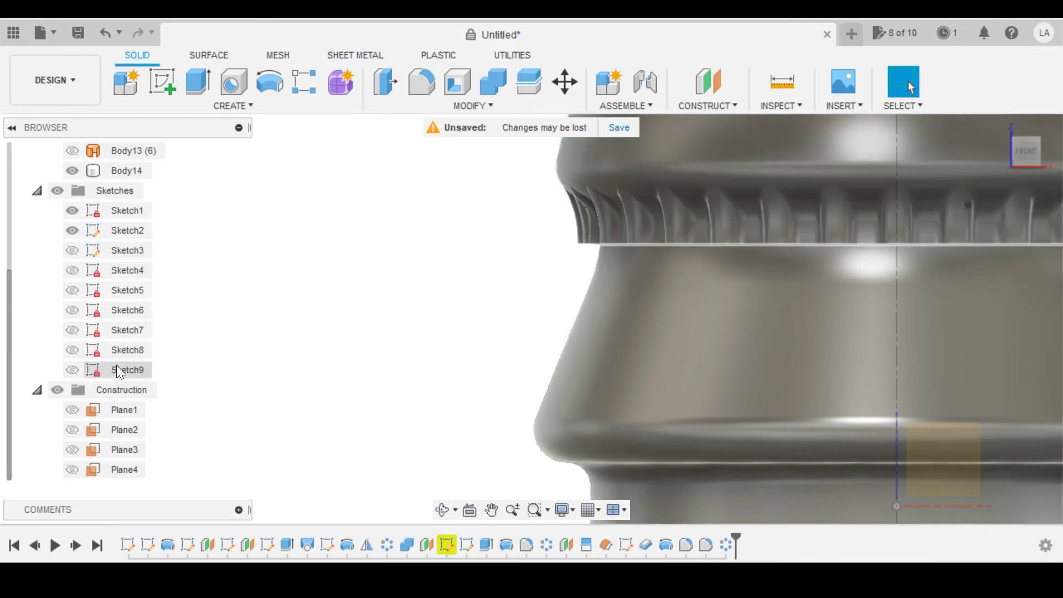
click(113, 330)
scroll(487, 312, down, 3)
middle_drag(487, 312, 268, 304)
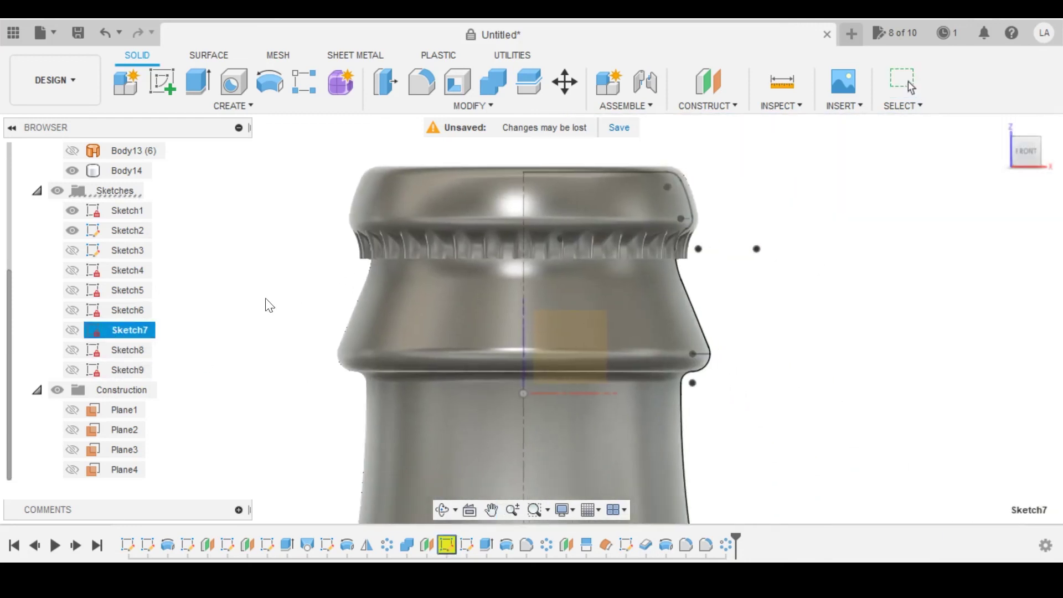
click(122, 351)
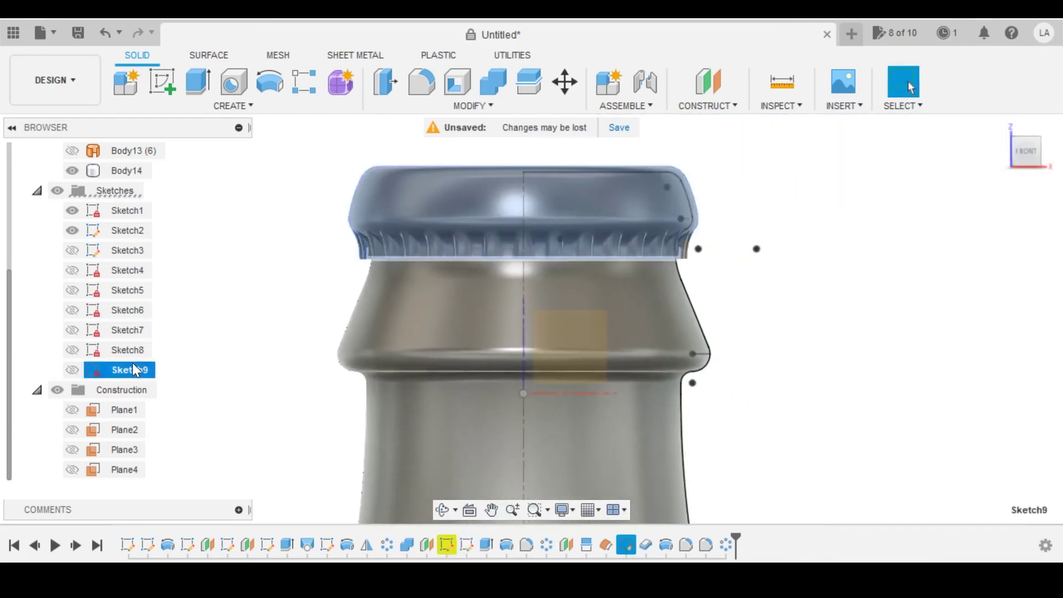
click(132, 369)
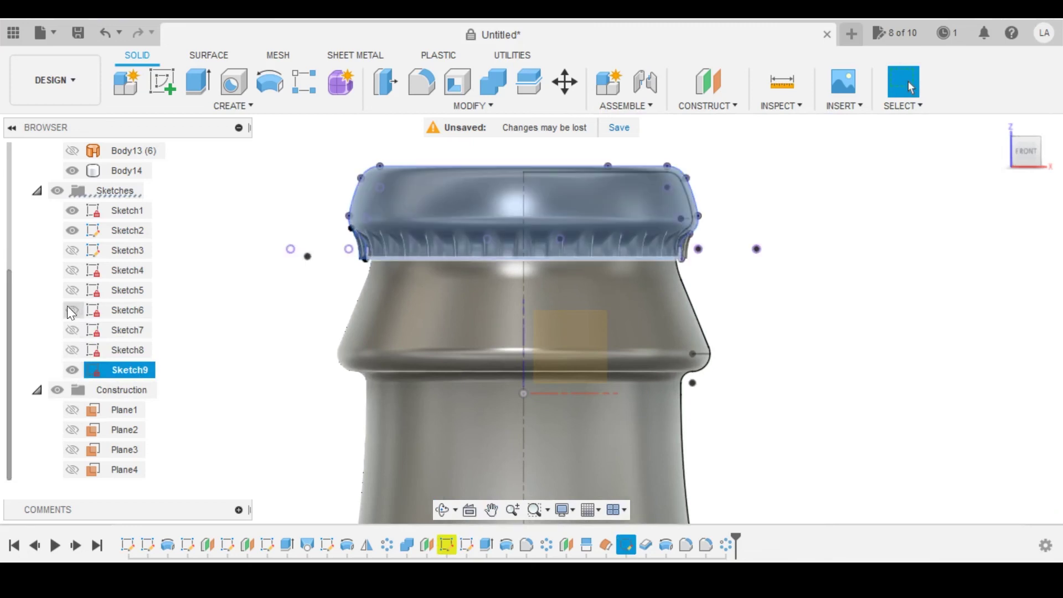
scroll(684, 277, up, 7)
click(717, 293)
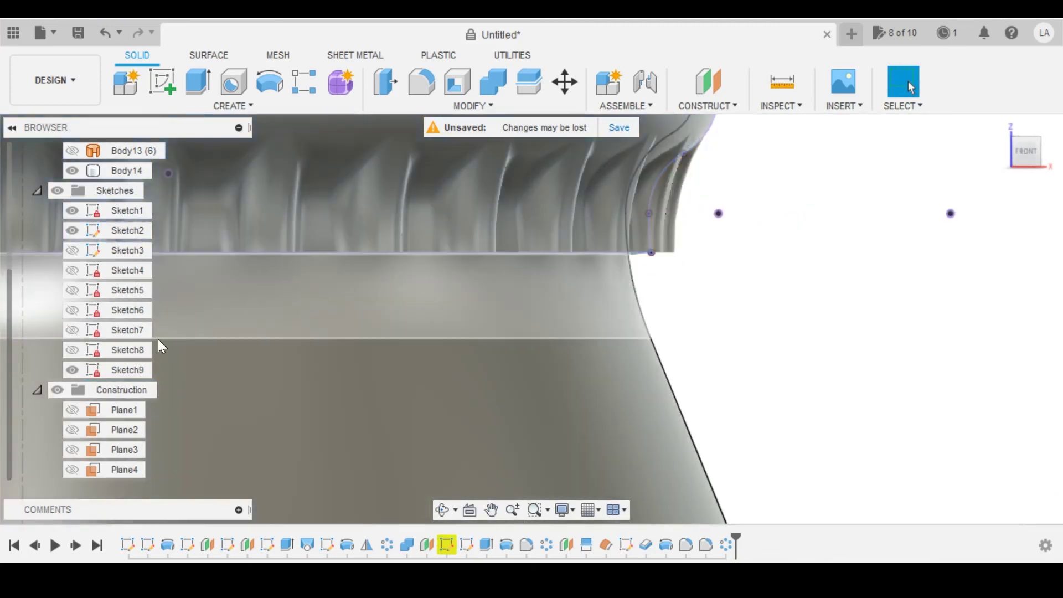
- Edit Sketch9, set the flare profile's horizontal width at its lower end to 0.7 mm, and finish the sketch
double_click(105, 370)
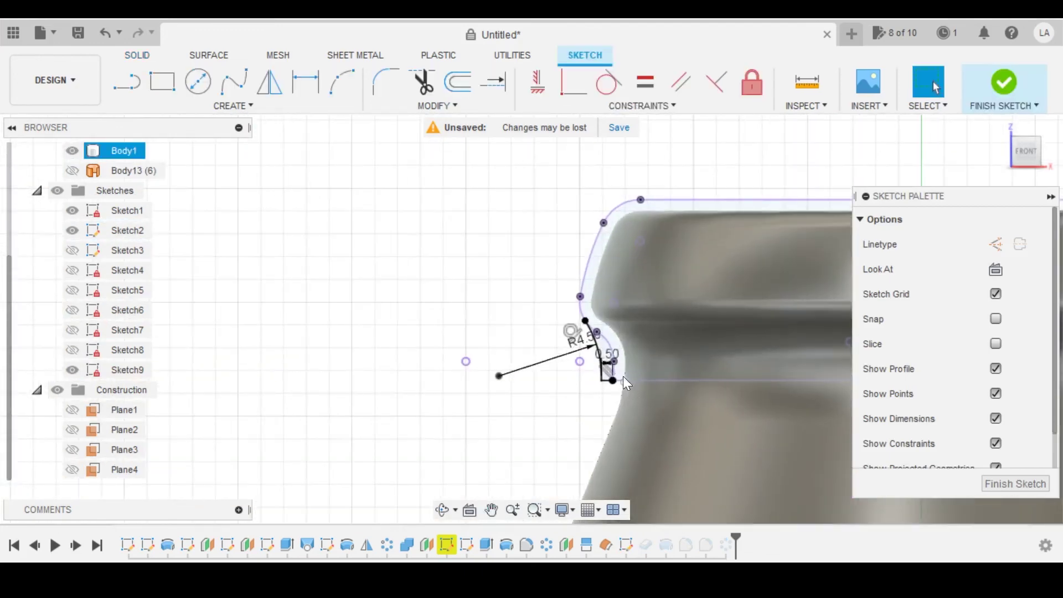
scroll(606, 371, up, 5)
middle_drag(606, 370, 523, 270)
click(530, 261)
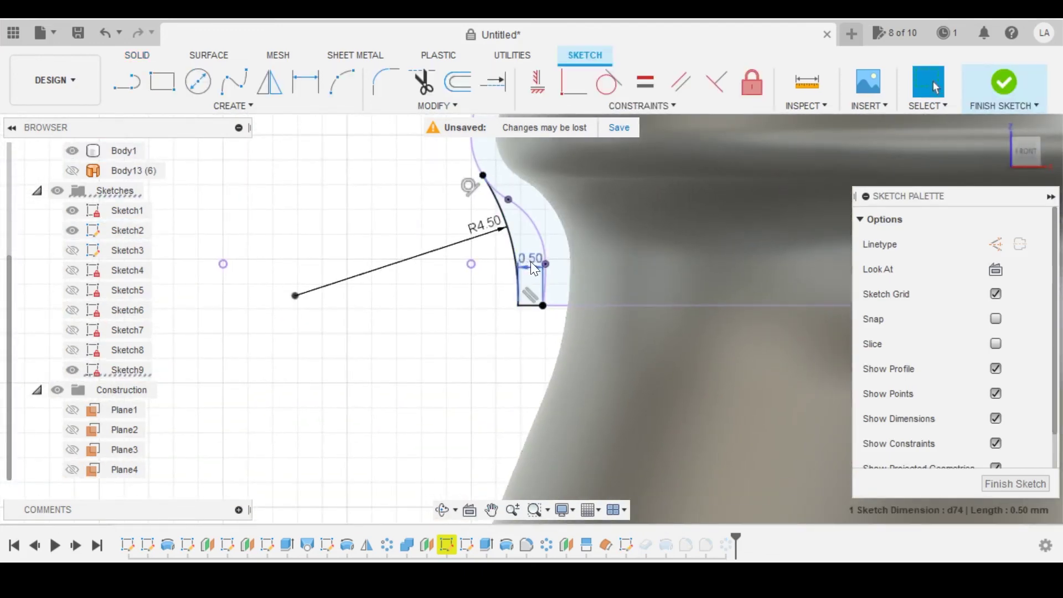
double_click(530, 261)
text(0.7)
key(Return)
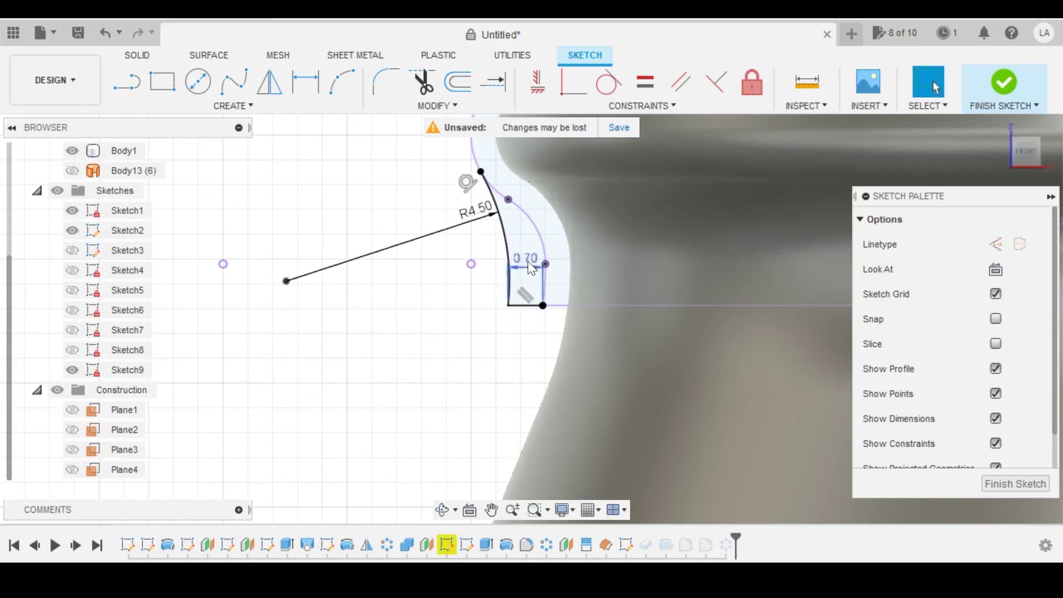
scroll(777, 227, down, 2)
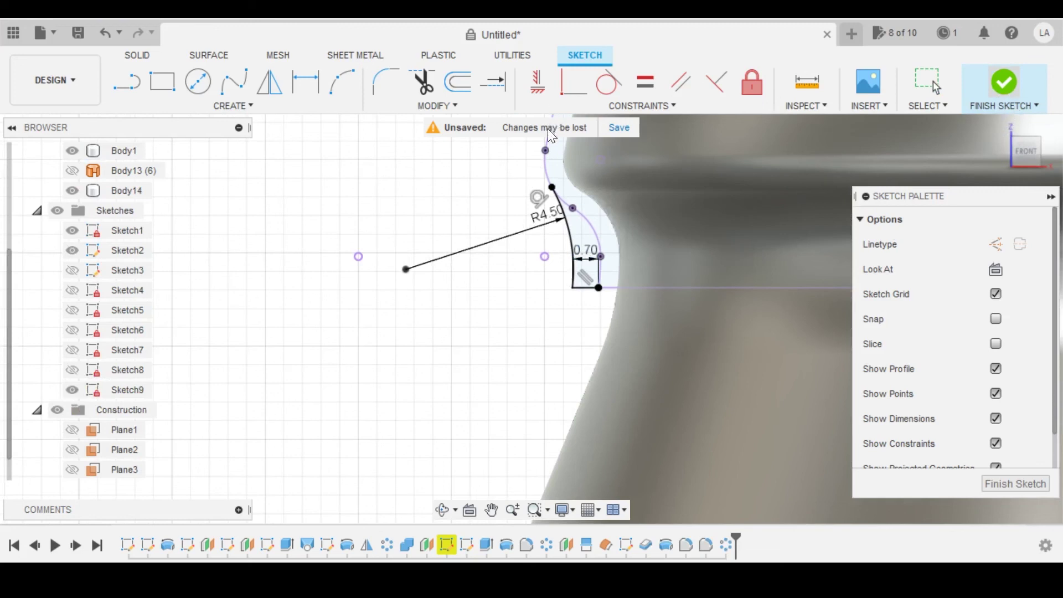
key(Escape)
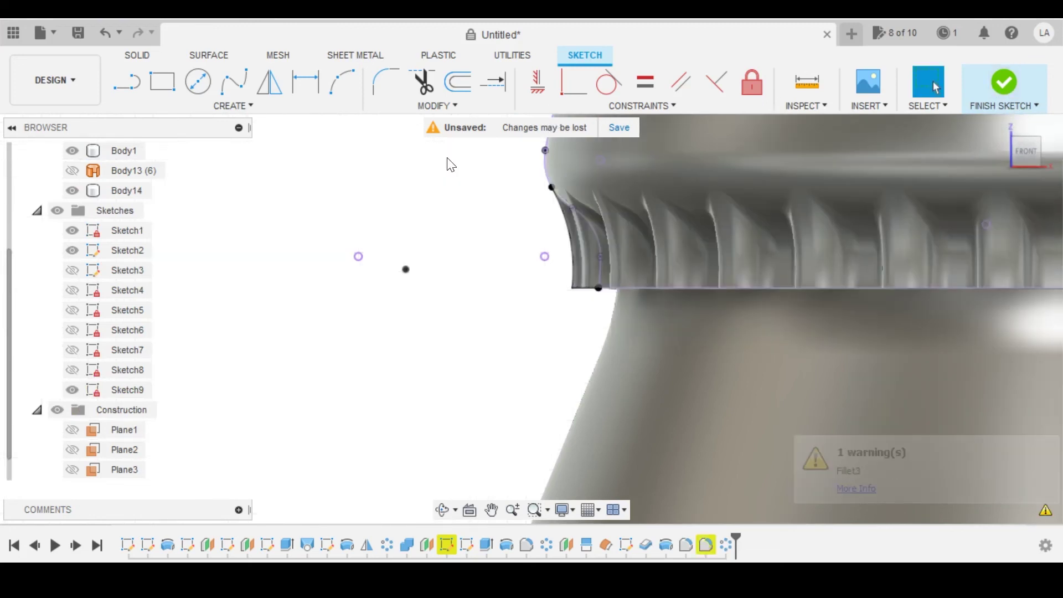
- Examine the widened flares along the cap's lower edge from the front and from slightly below
scroll(487, 275, down, 5)
scroll(545, 306, up, 5)
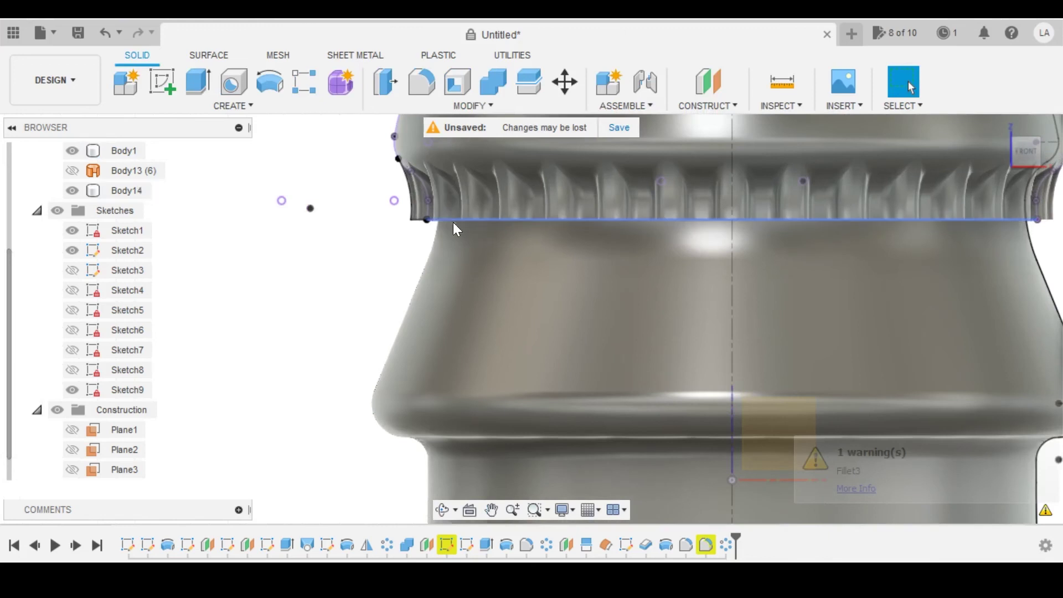
click(439, 225)
shift+middle_drag(439, 227, 489, 188)
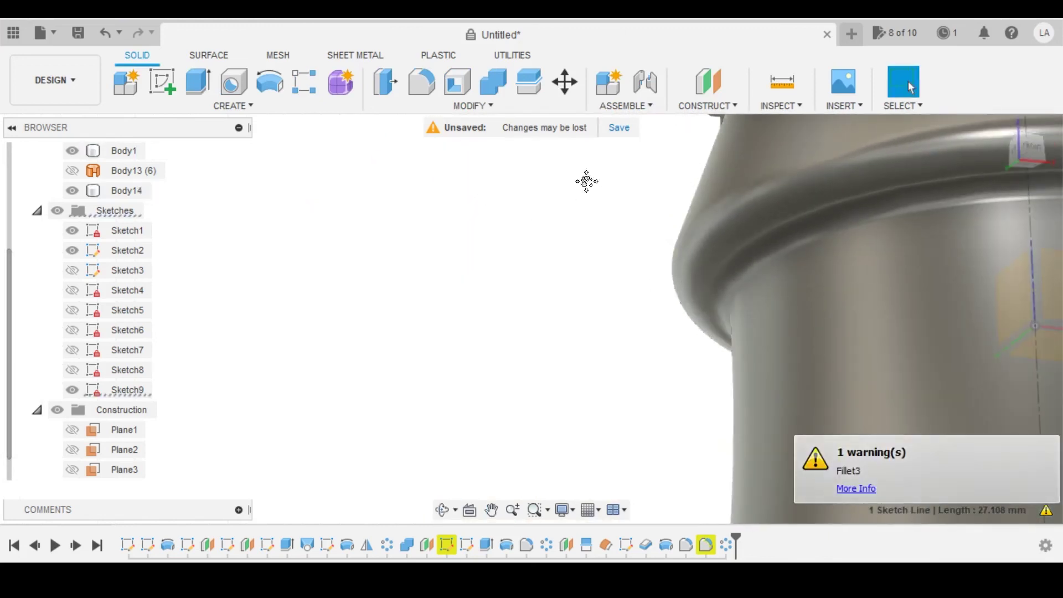
middle_drag(586, 181, 424, 361)
scroll(489, 344, down, 2)
scroll(552, 196, up, 2)
scroll(554, 198, up, 3)
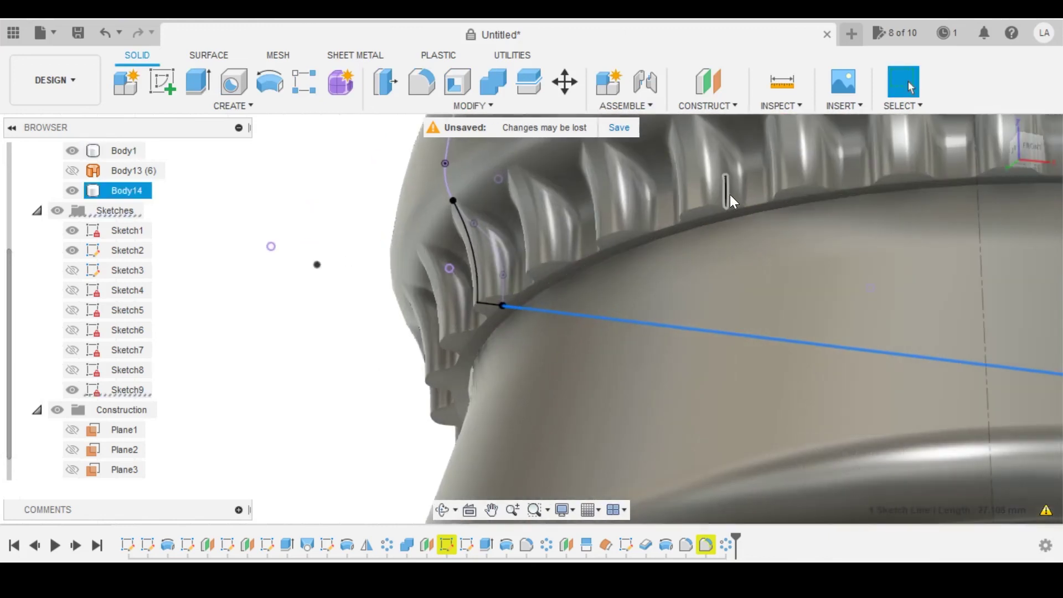
key(Escape)
scroll(501, 249, down, 4)
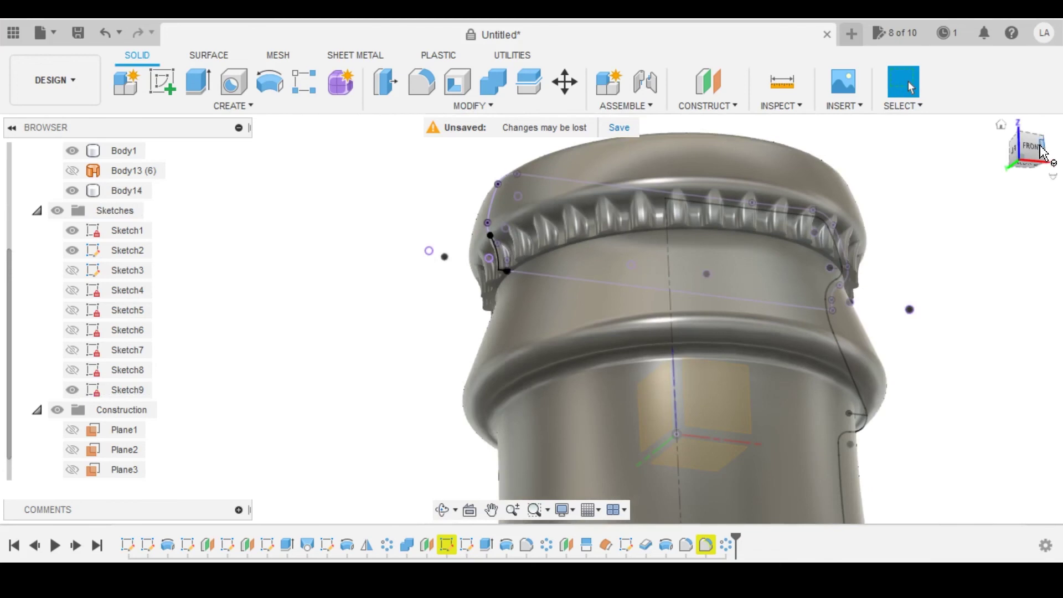
- Examine the whole bottle with its cap from the front and at a slight angle
click(1017, 159)
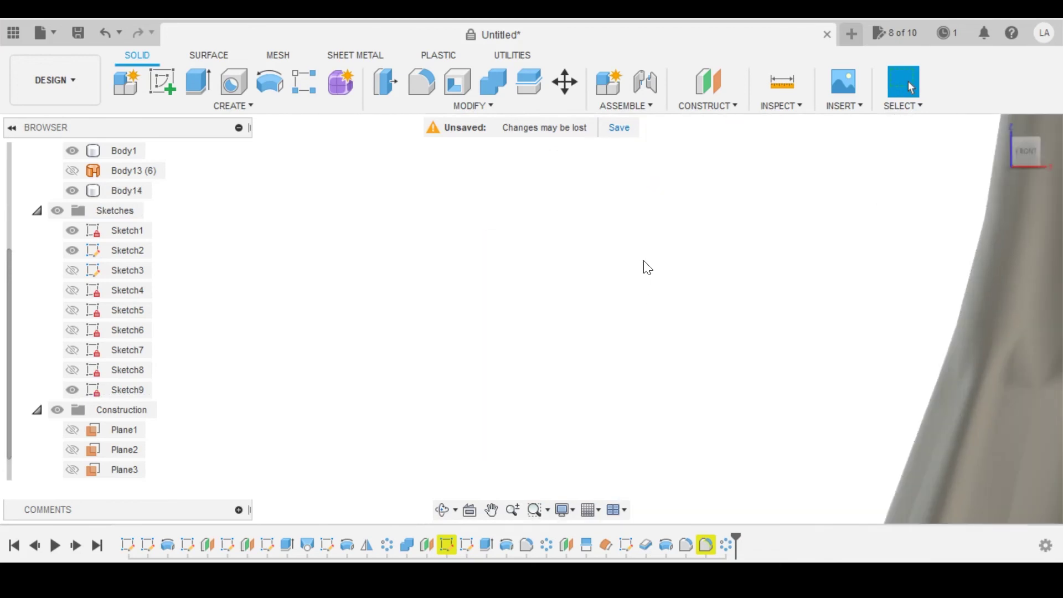
middle_drag(638, 285, 567, 236)
scroll(568, 244, down, 5)
scroll(619, 291, up, 1)
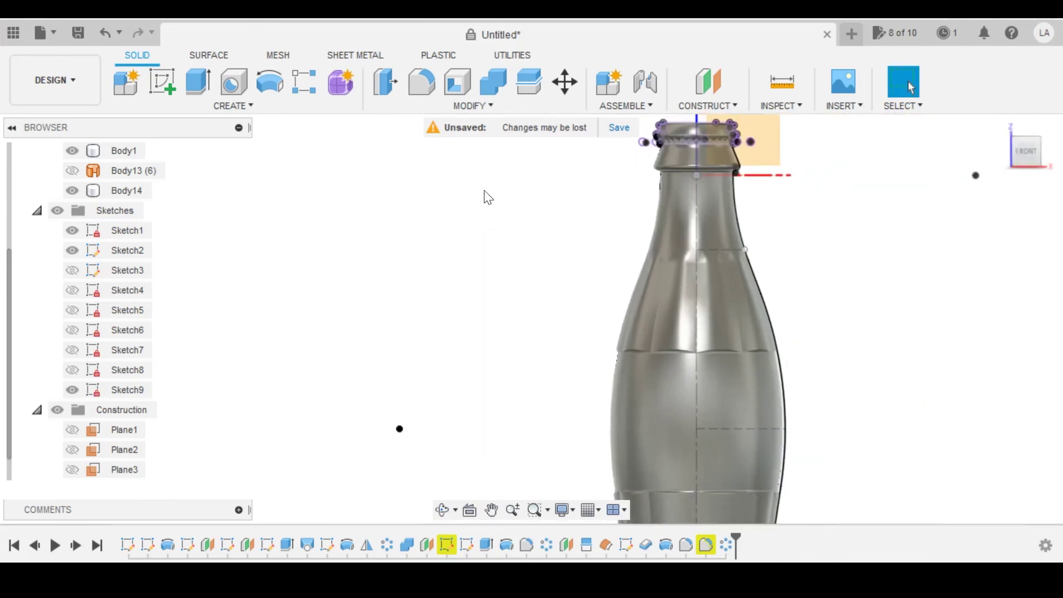
scroll(483, 191, down, 1)
middle_drag(482, 192, 434, 232)
scroll(434, 232, down, 2)
middle_drag(806, 390, 713, 305)
scroll(778, 314, down, 2)
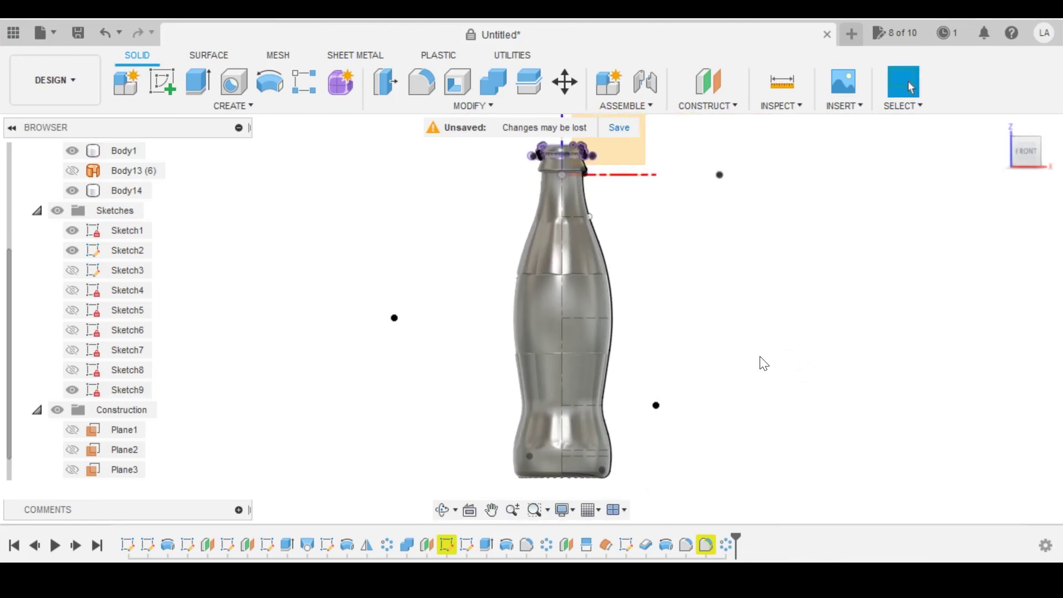
shift+middle_drag(761, 363, 790, 348)
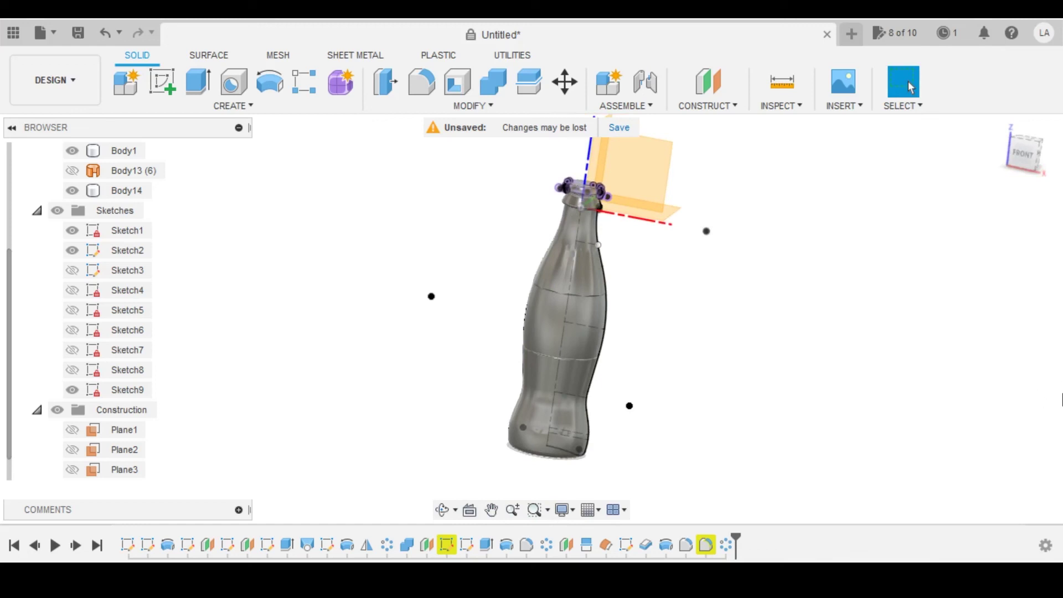
click(1032, 155)
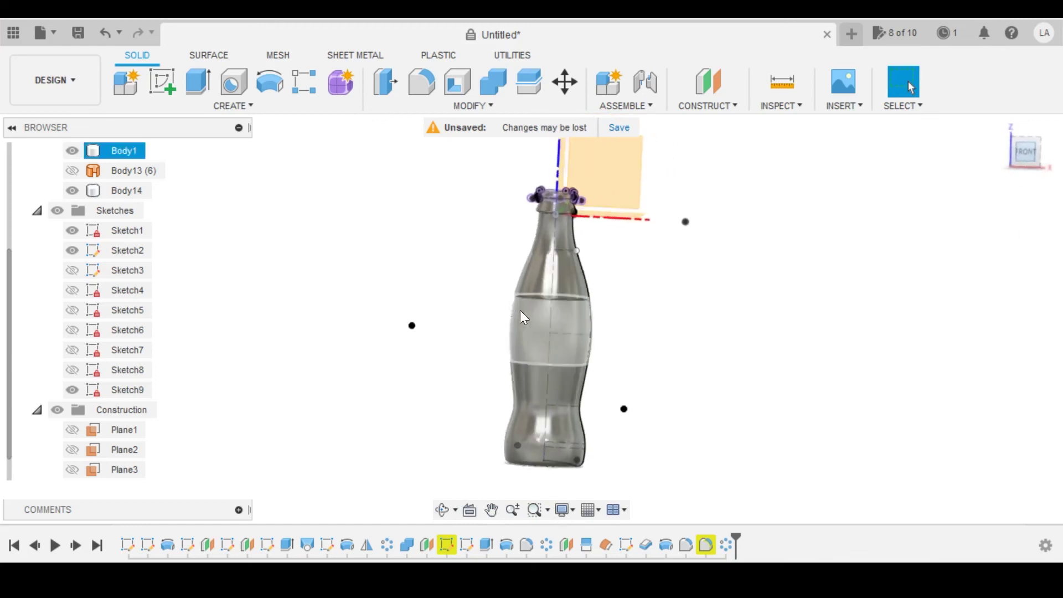